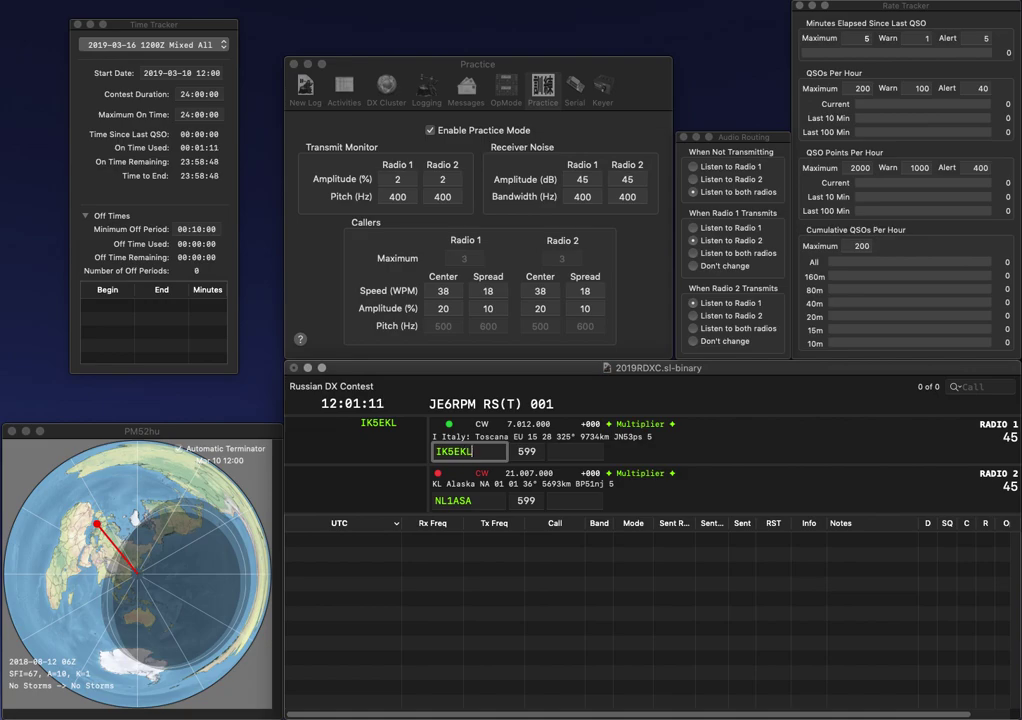
key(Delete)
text(D)
key(Return)
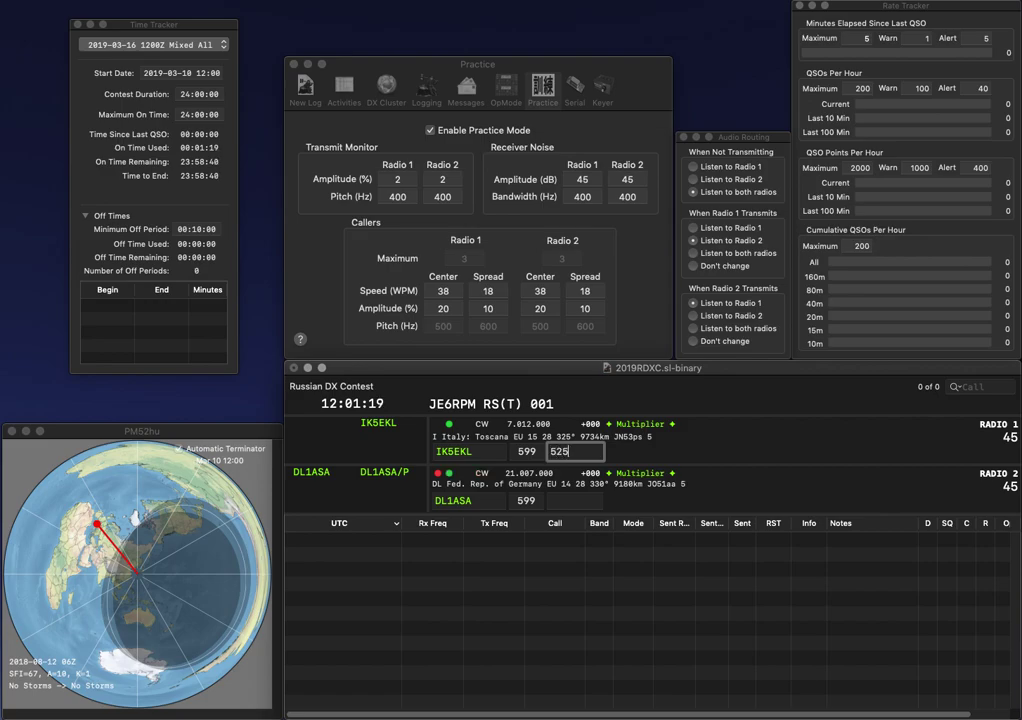
key(Return)
text(214)
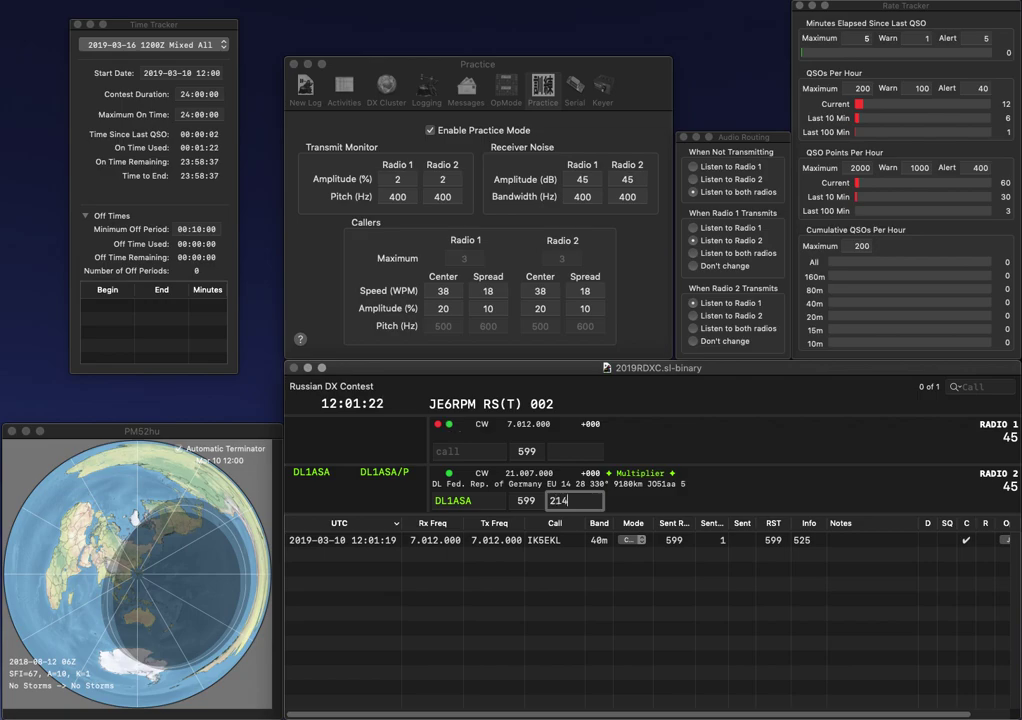
key(Return)
- Enter the partial callsign WASA on Radio 1 and N8 on Radio 2
text(WASA)
key(Return)
text(N8)
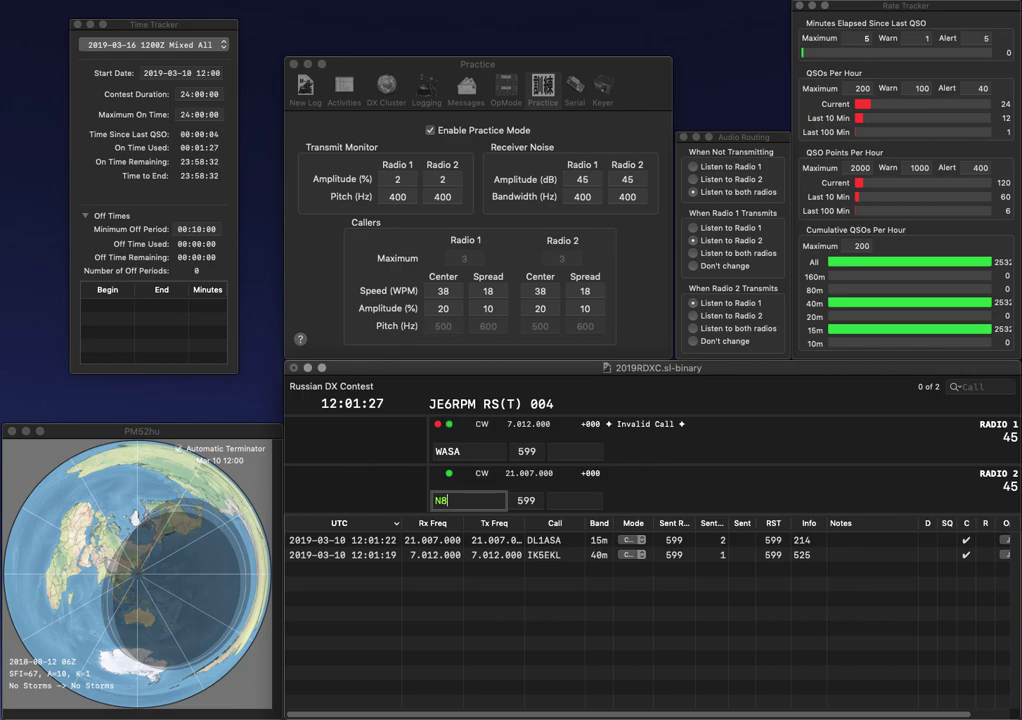
- Shorten the Radio 1 callsign entry to A and transmit on Radio 1
click(469, 451)
key(BackSpace)
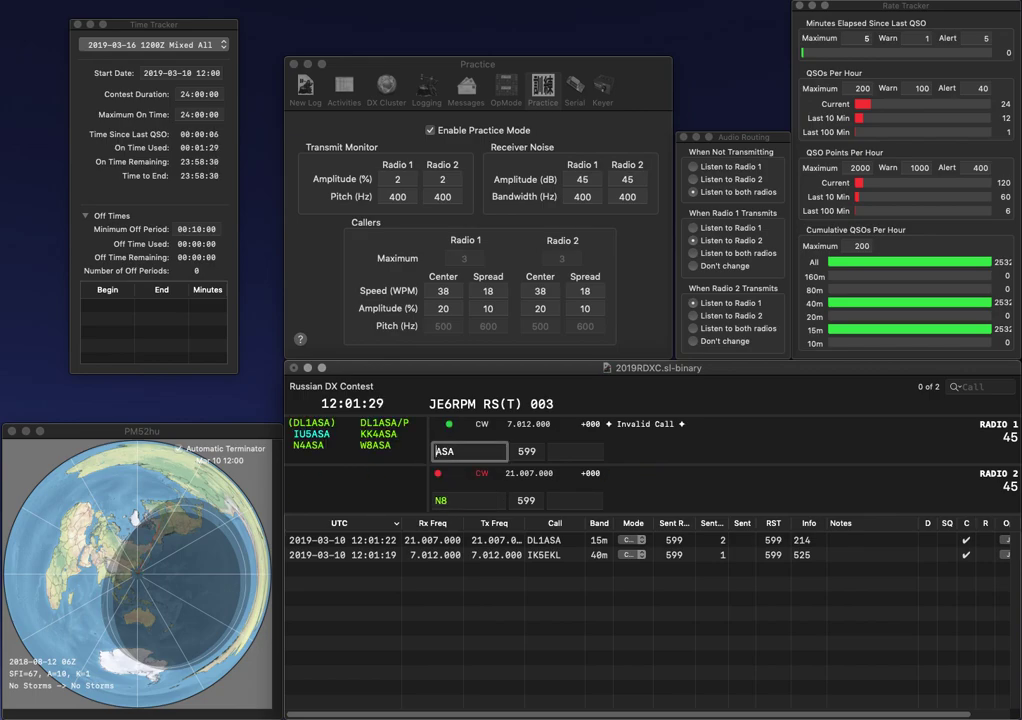
key(Delete)
key(Delete)
key(Return)
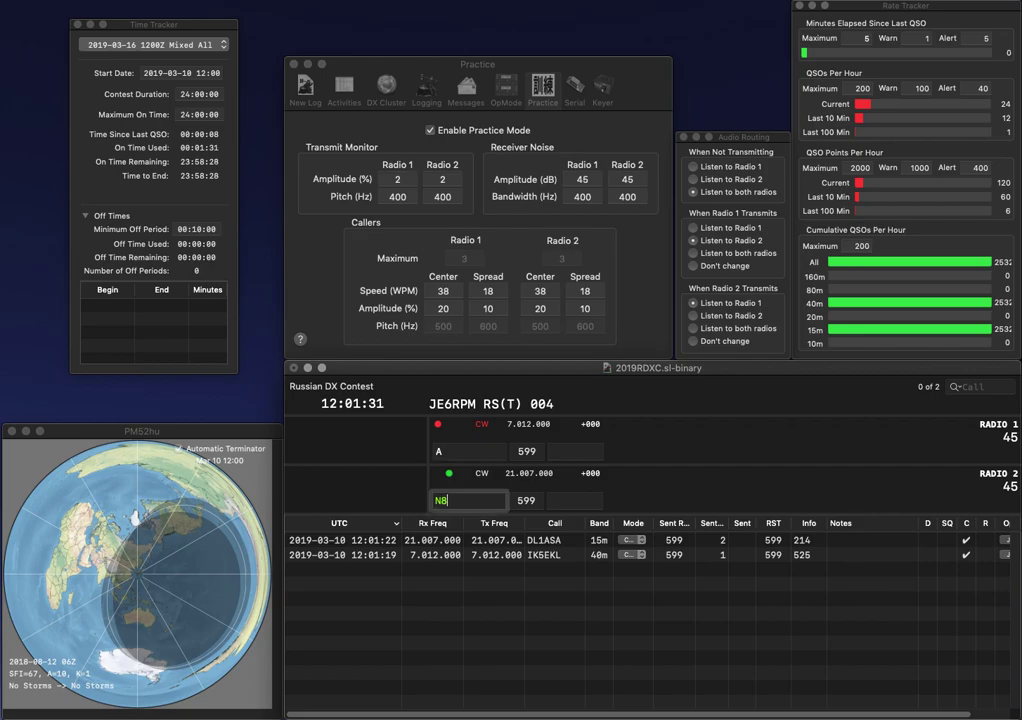
text(RRG)
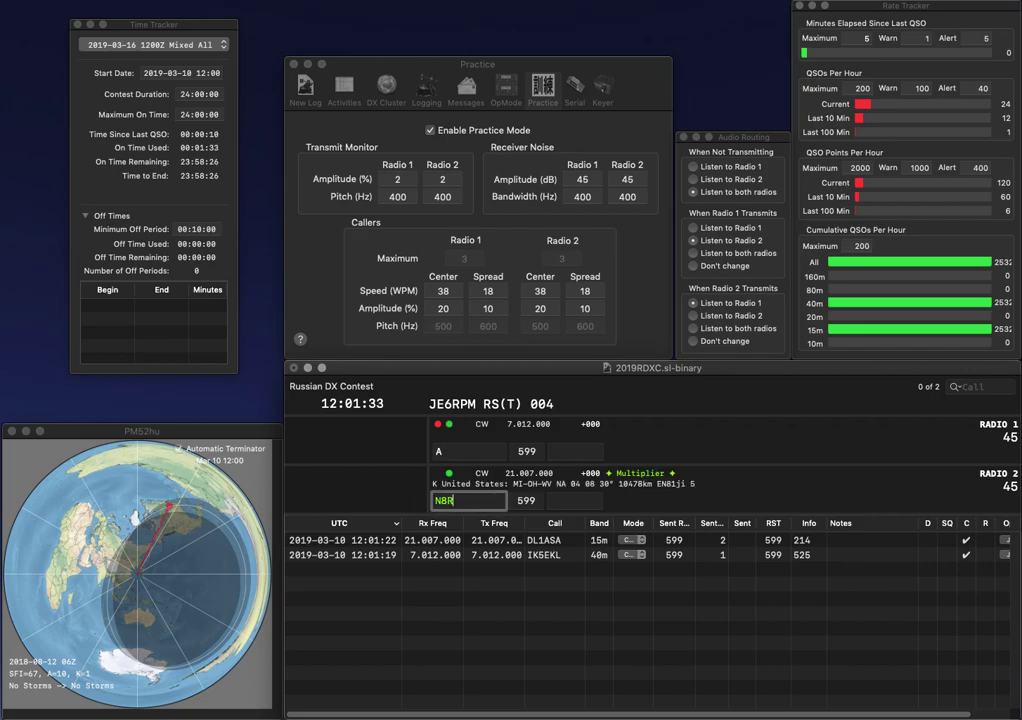
key(BackSpace)
key(BackSpace)
text(L)
key(Up)
key(Return)
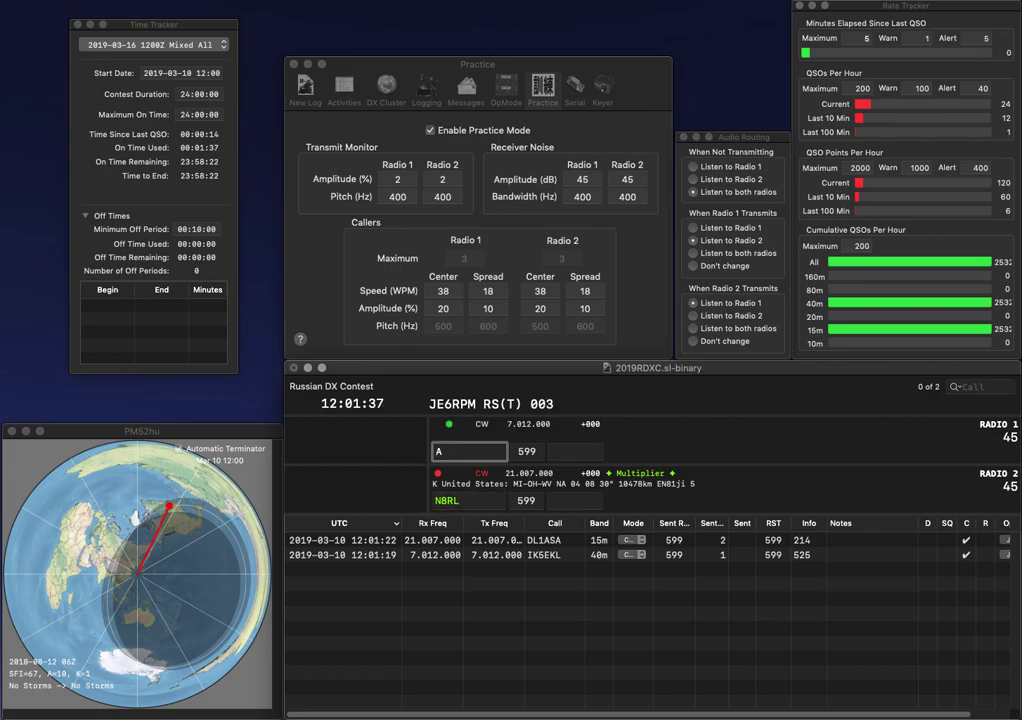
text(W5A)
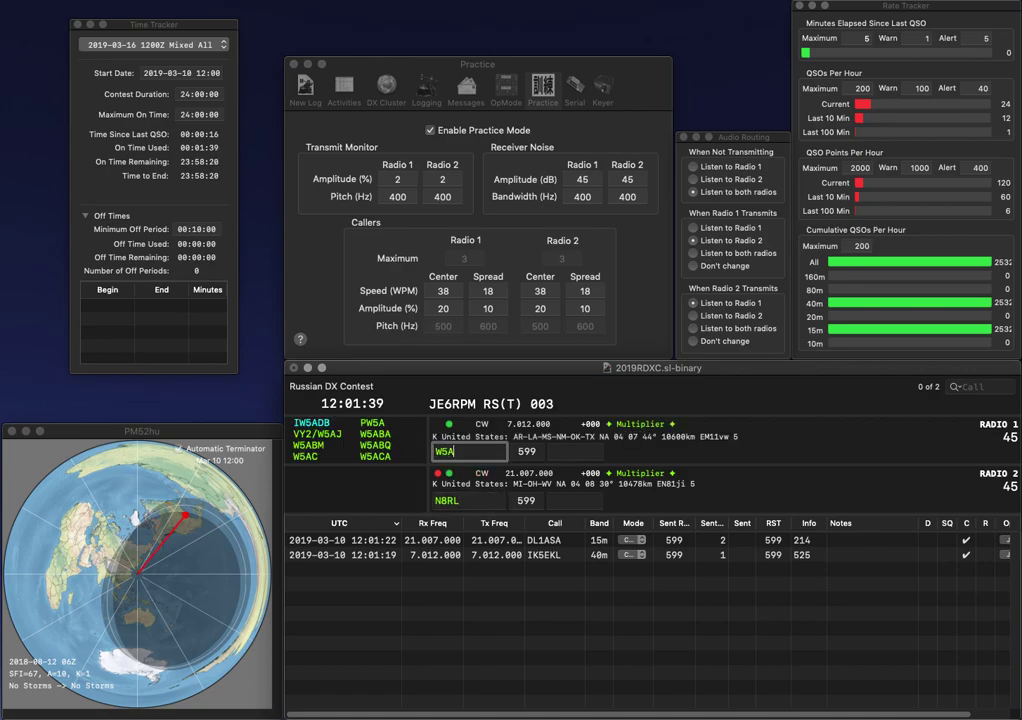
text(SA)
key(Return)
key(BackSpace)
key(BackSpace)
text(LR)
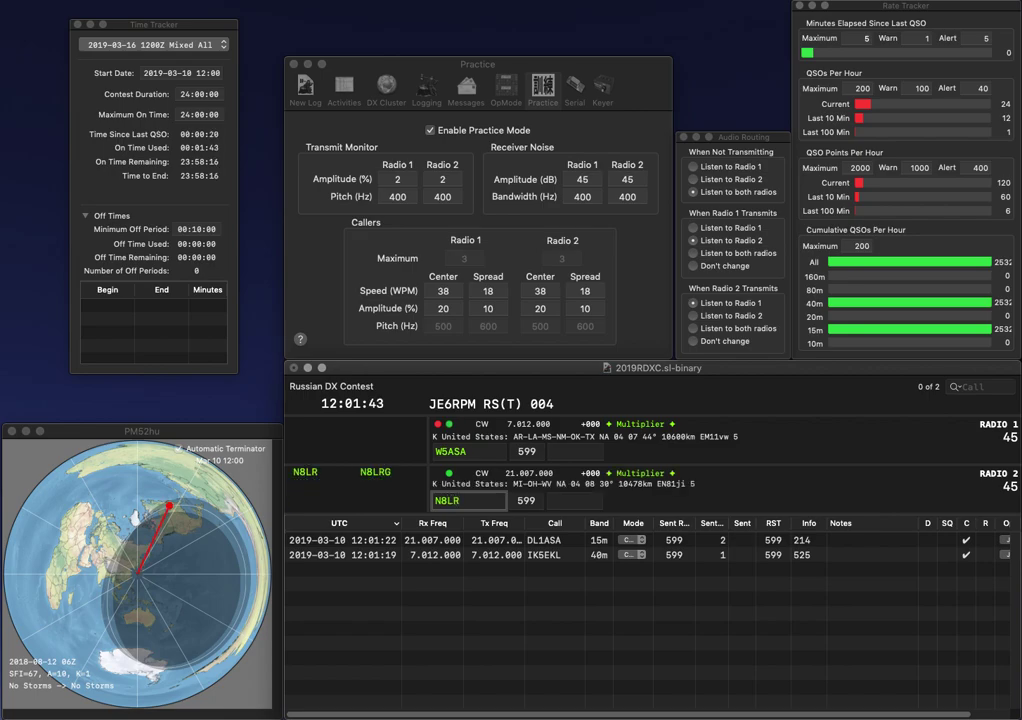
text(G)
key(Return)
key(Left)
key(BackSpace)
text(H)
key(Return)
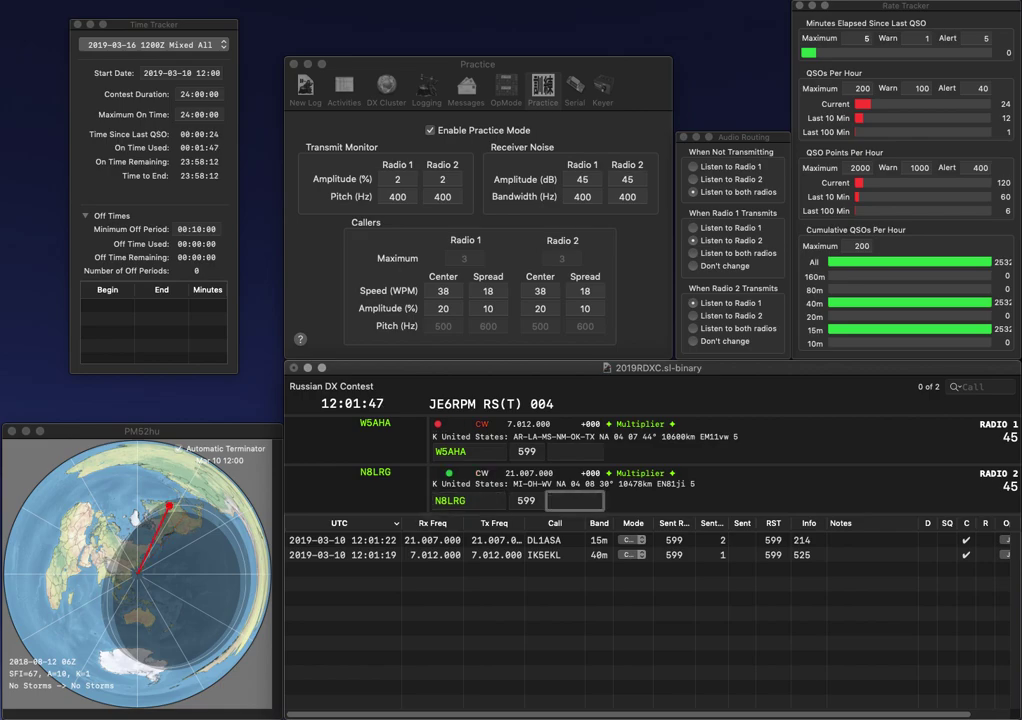
text(21)
key(Return)
text(486)
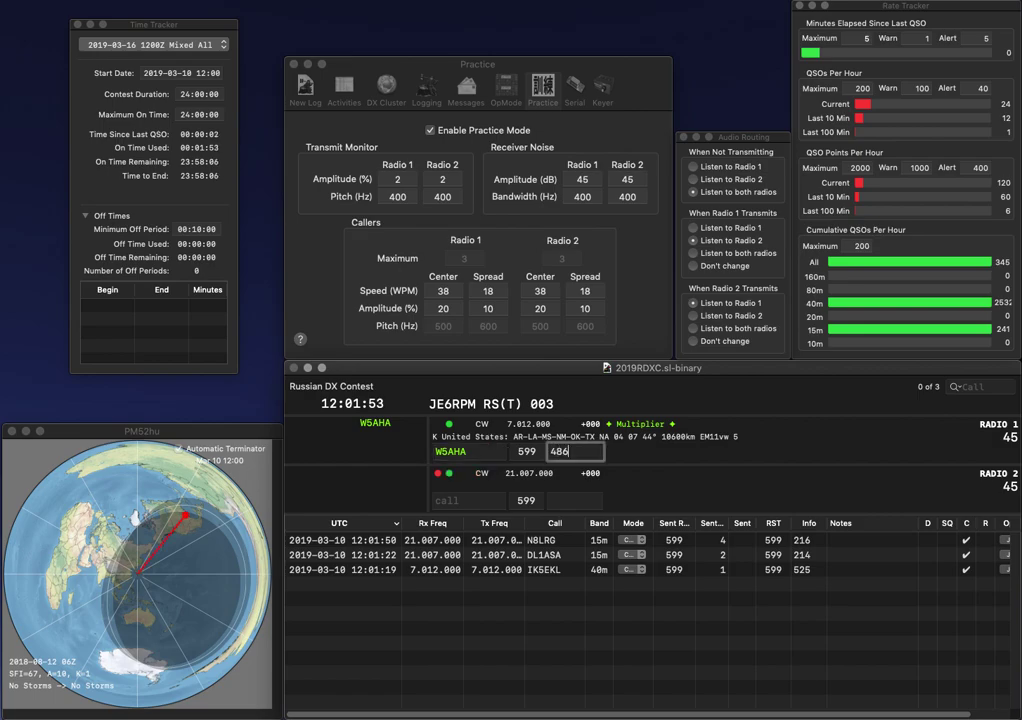
key(Return)
- Answer R9MA on Radio 2 and PC7T on Radio 1 by entering and sending their callsigns
text(R9MA)
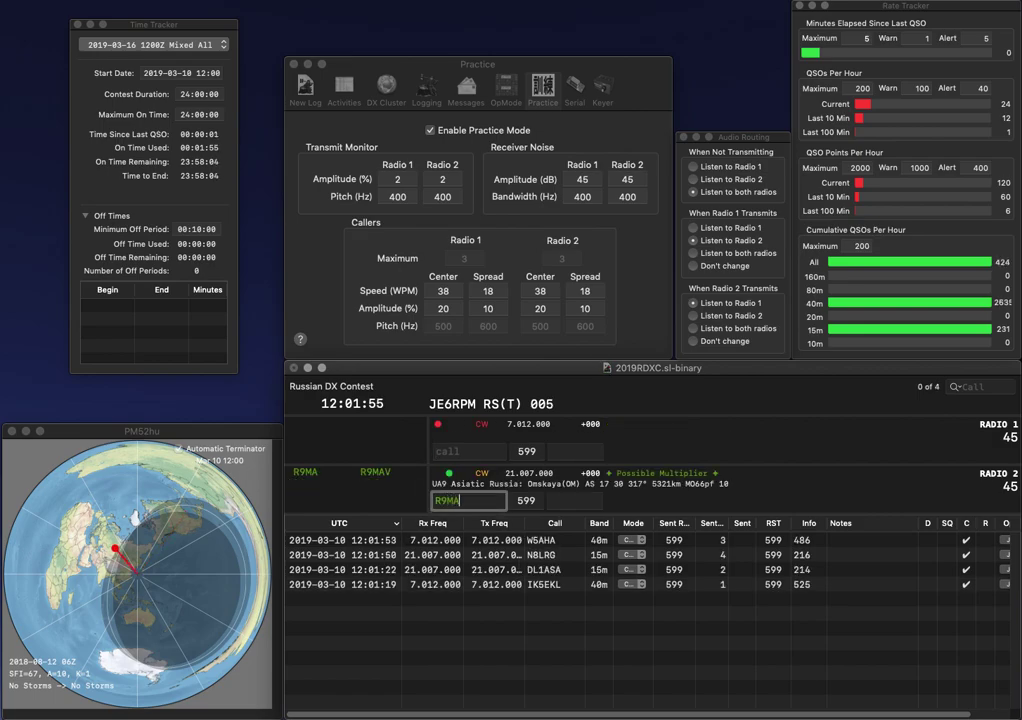
key(Return)
text(PC7T)
key(Return)
- Log R9MA on Radio 2 with received exchange OM and PC7T on Radio 1 with 919
key(Tab)
text(OM)
key(Return)
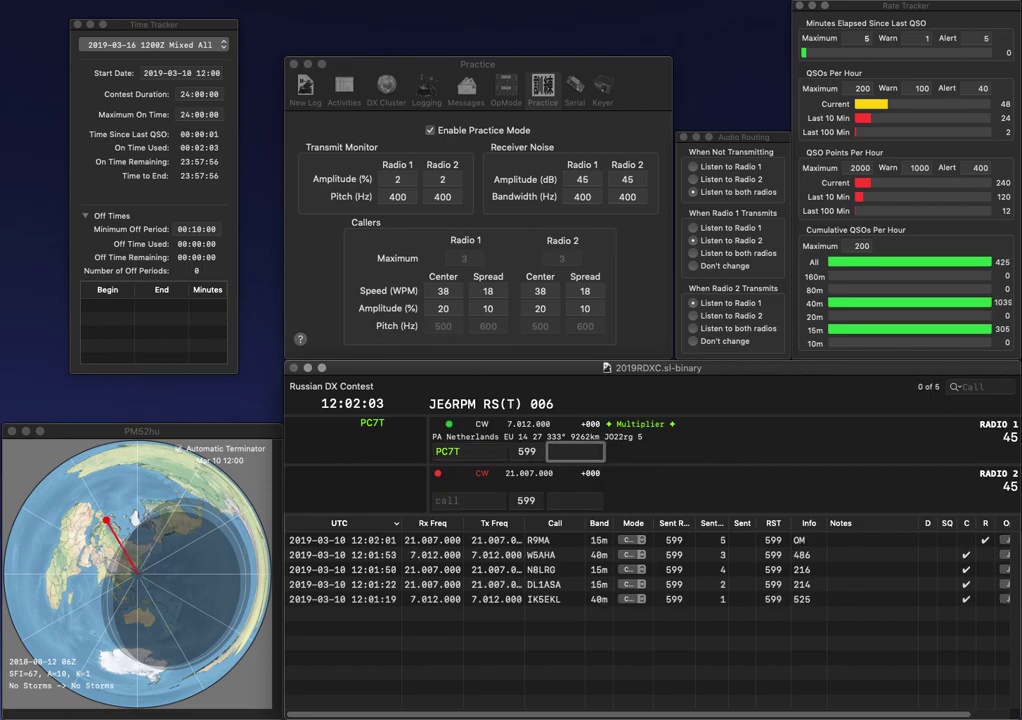
text(919)
key(Return)
- Enter the partial callsigns ASH on Radio 2 and RCD on Radio 1
text(ASH)
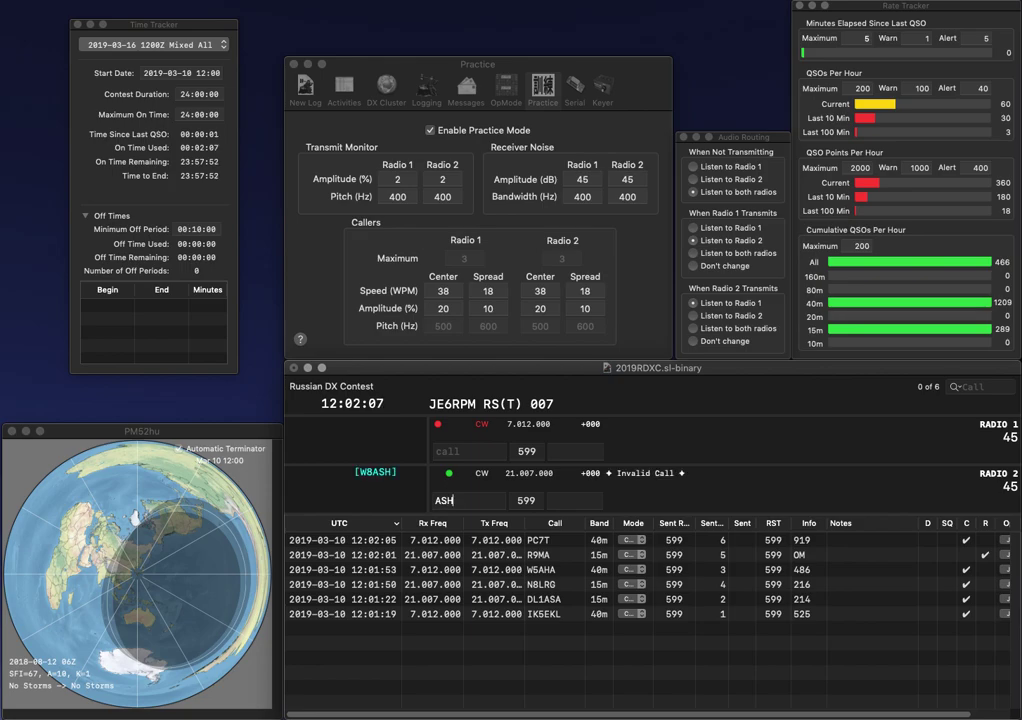
click(437, 451)
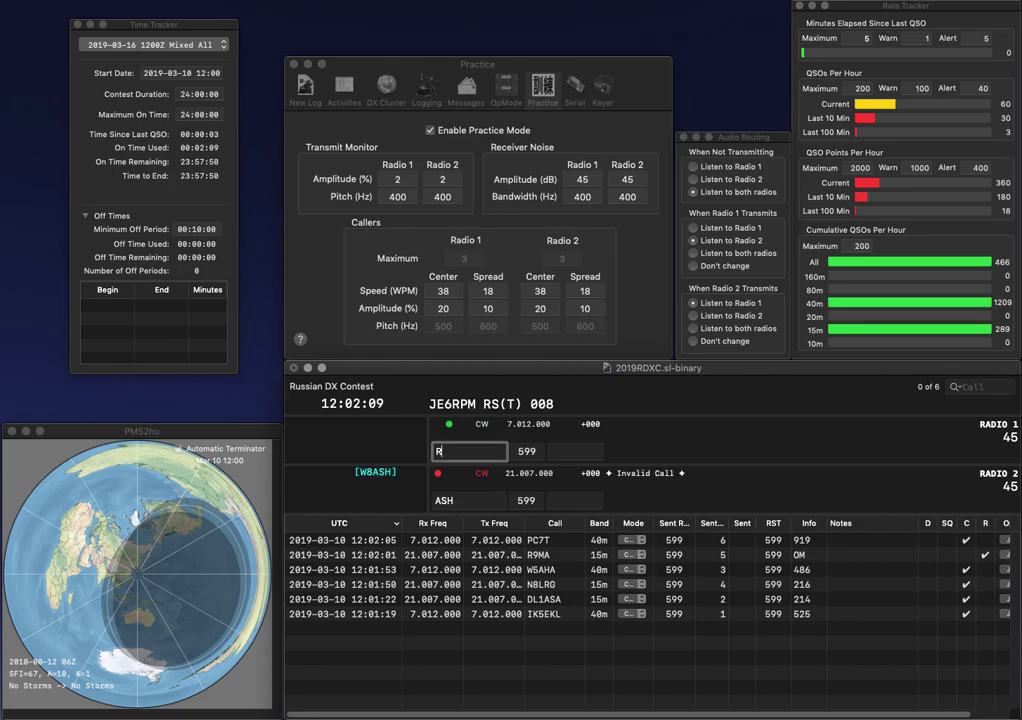
text(CD)
click(437, 500)
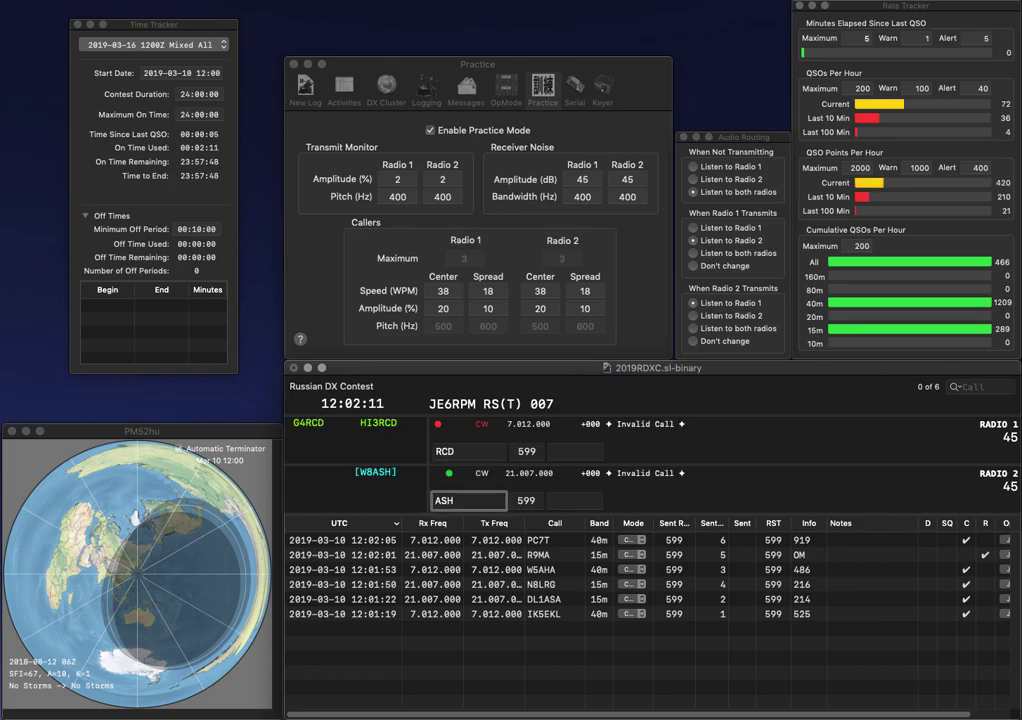
text(K8AS)
key(Return)
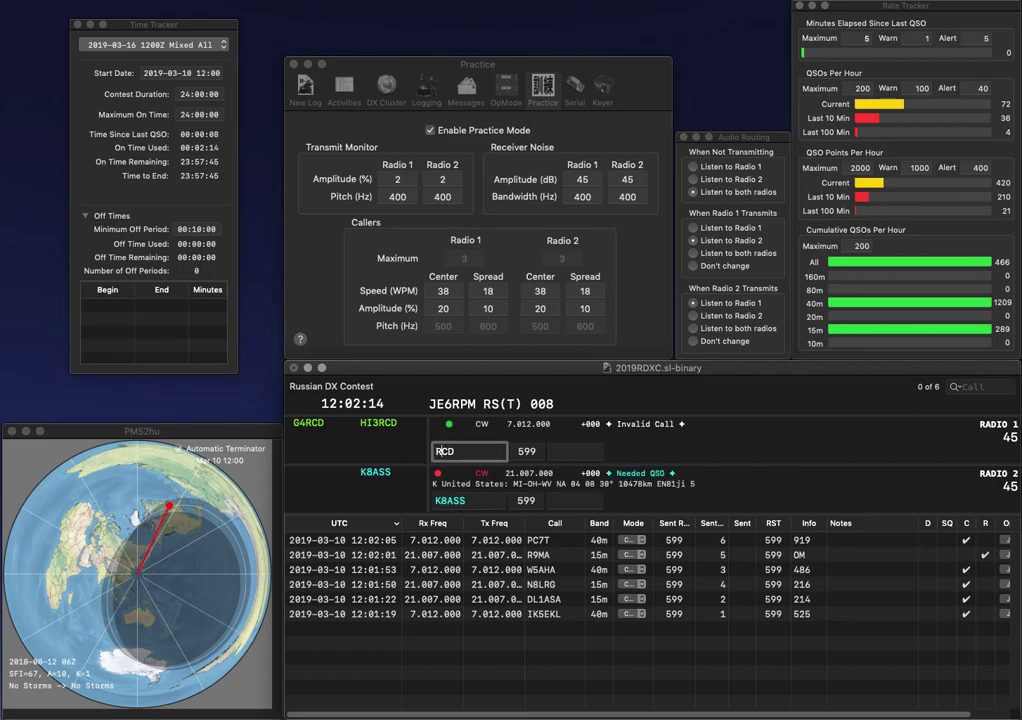
text(9)
key(Return)
key(space)
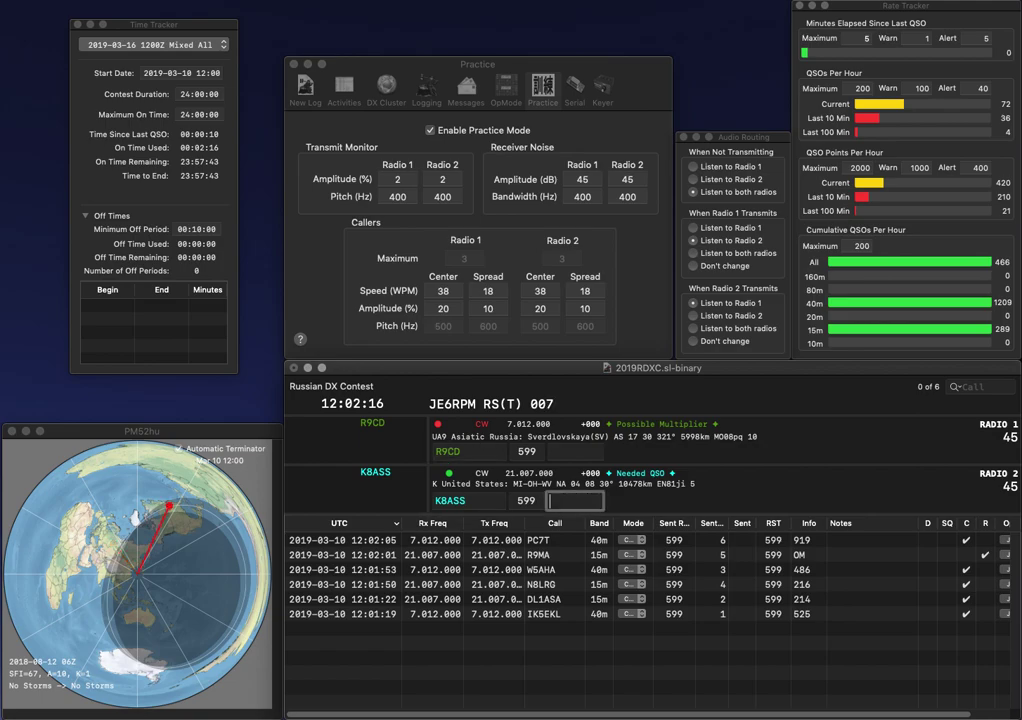
text(285)
key(Return)
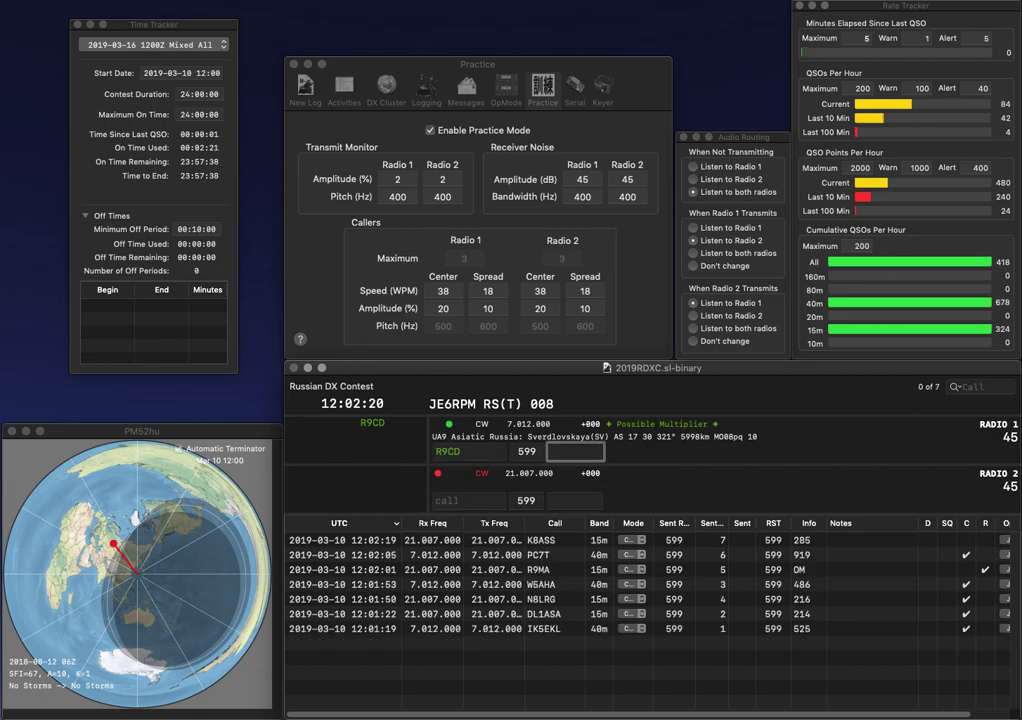
text(SV)
key(Return)
text(K)
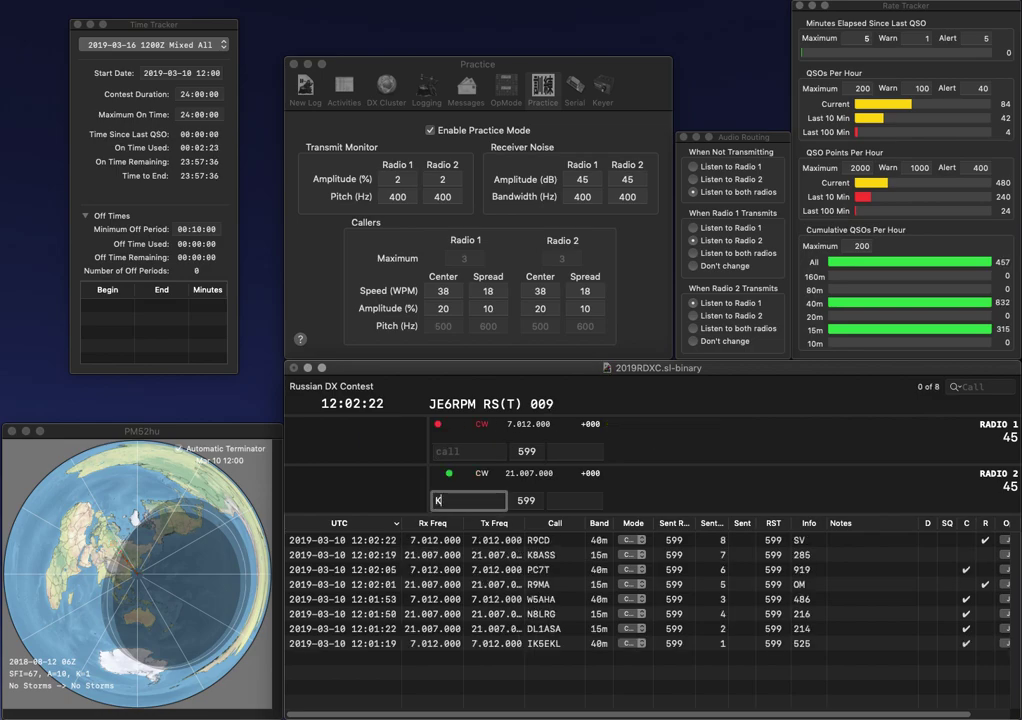
text(2TRD)
key(Return)
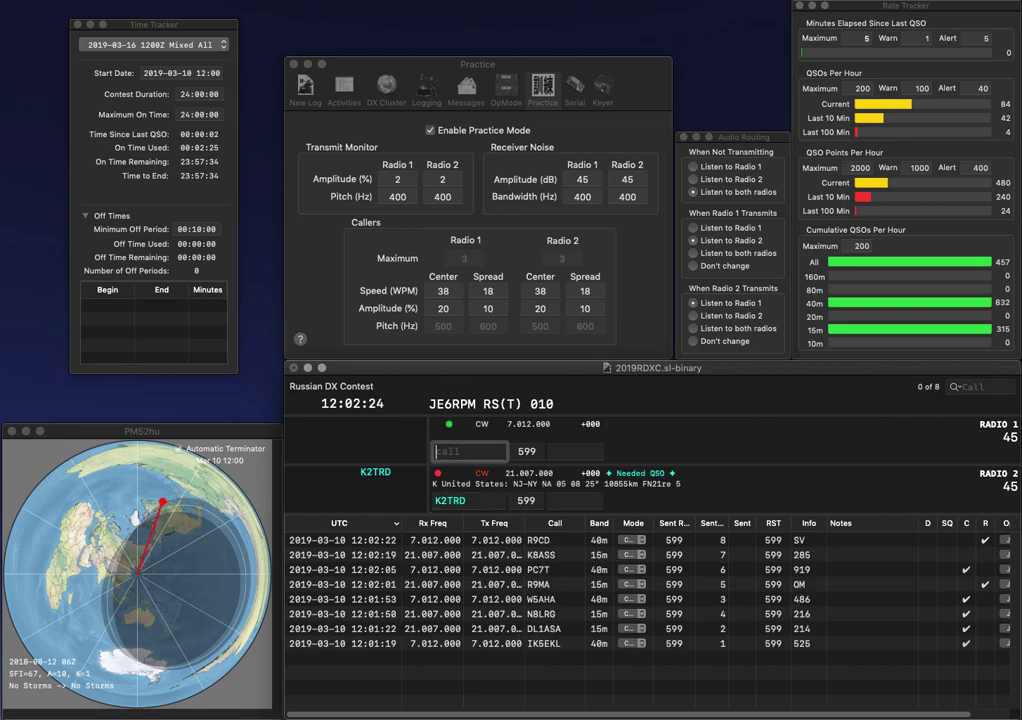
text(F4VU)
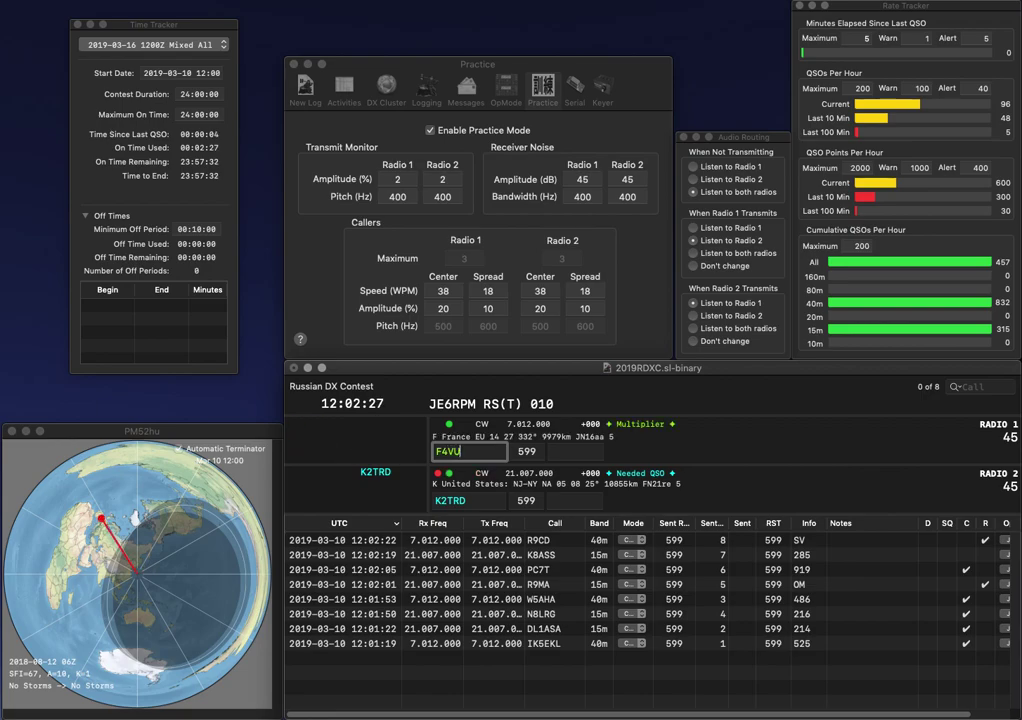
key(Return)
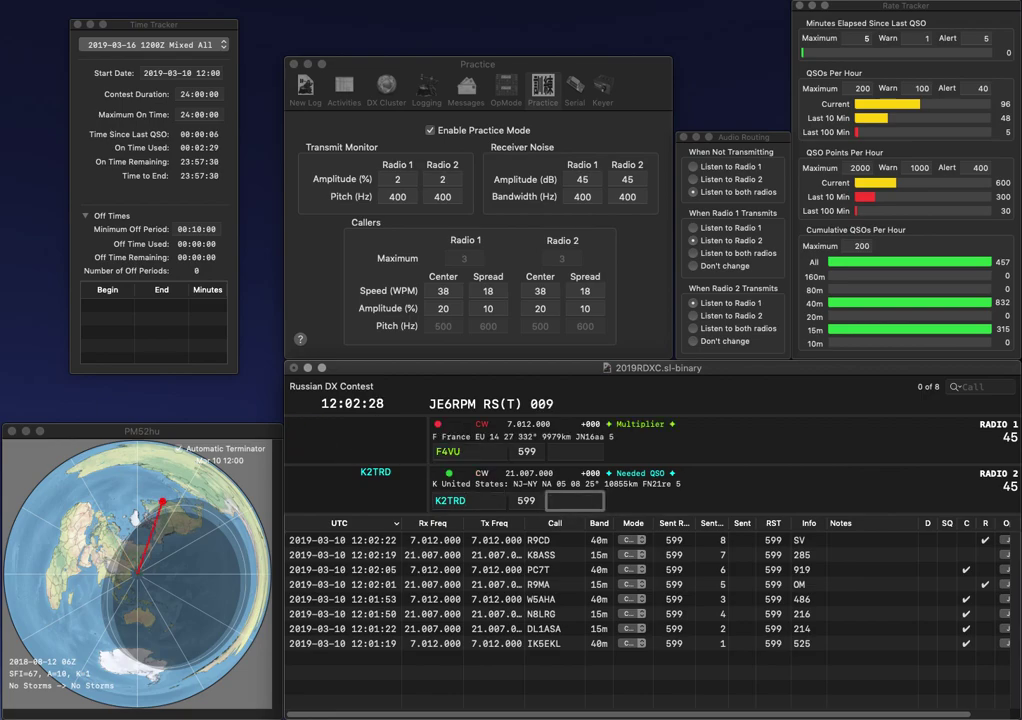
- Log K2TRD on Radio 2 with received exchange 753 and change the Radio 1 callsign to F5U
text(753)
key(Return)
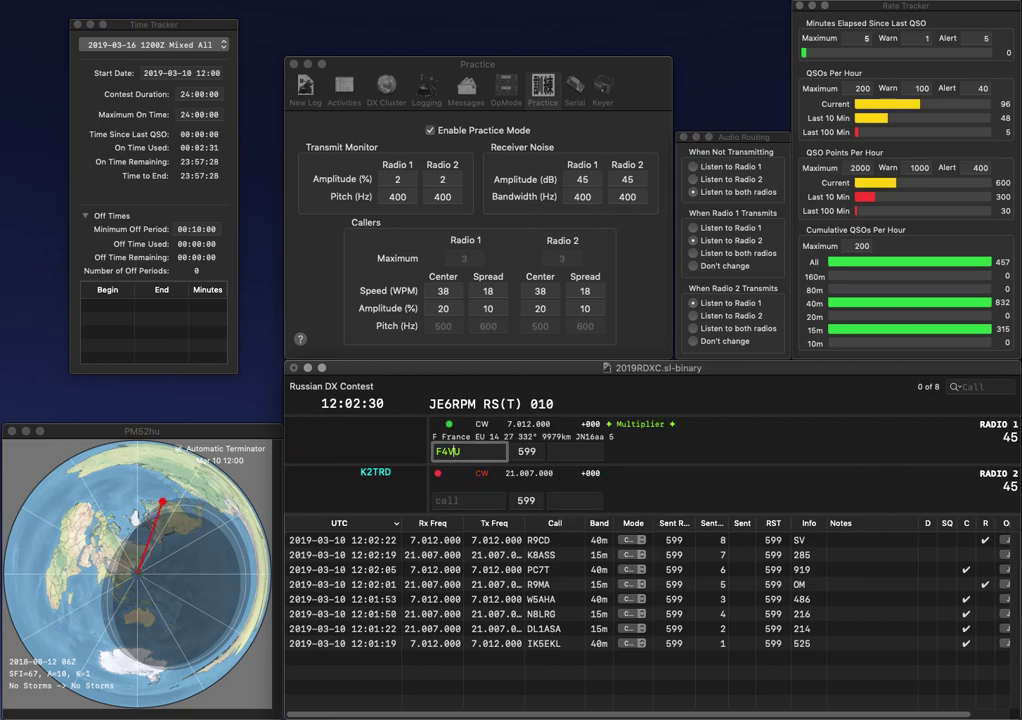
key(BackSpace)
text(5)
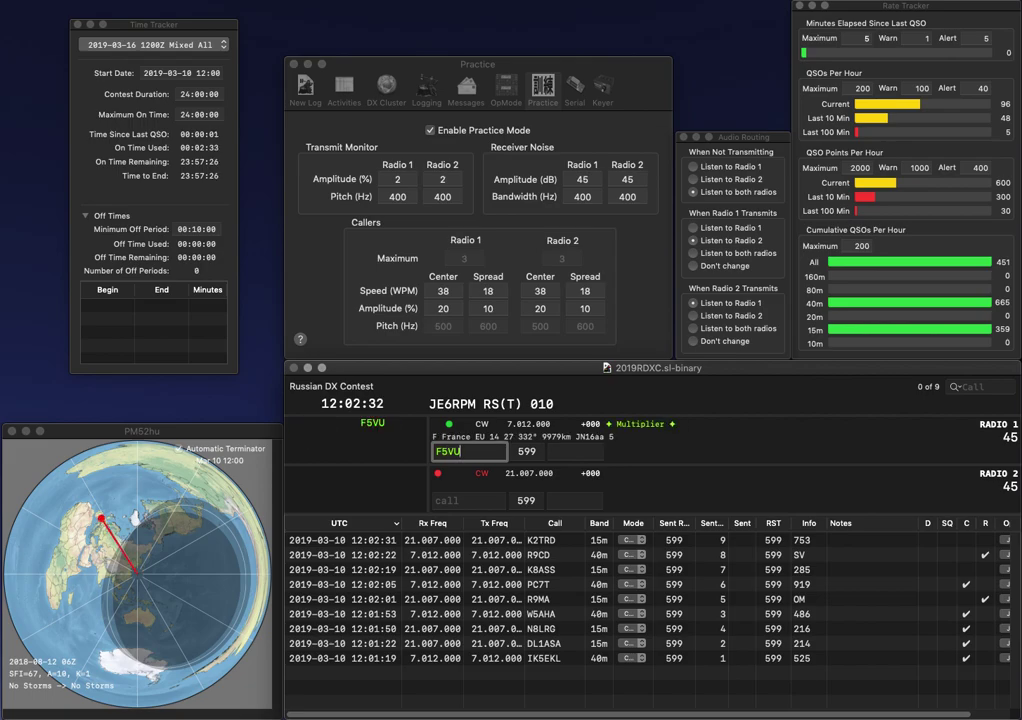
key(Delete)
key(Return)
key(Return)
key(Return)
text(R)
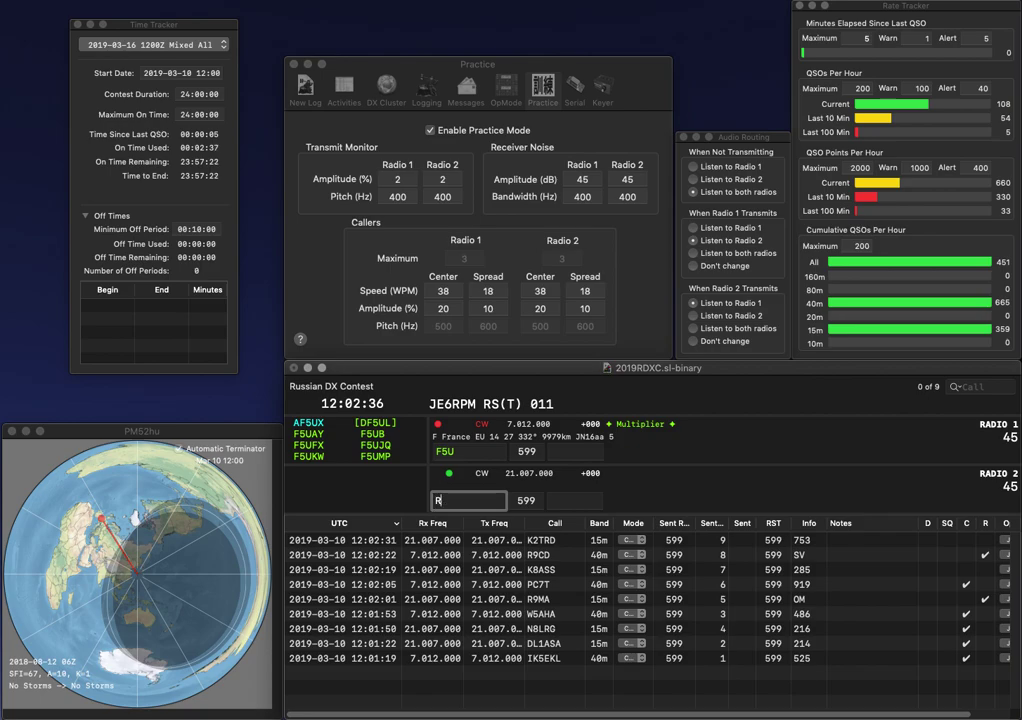
text(3RF)
key(Return)
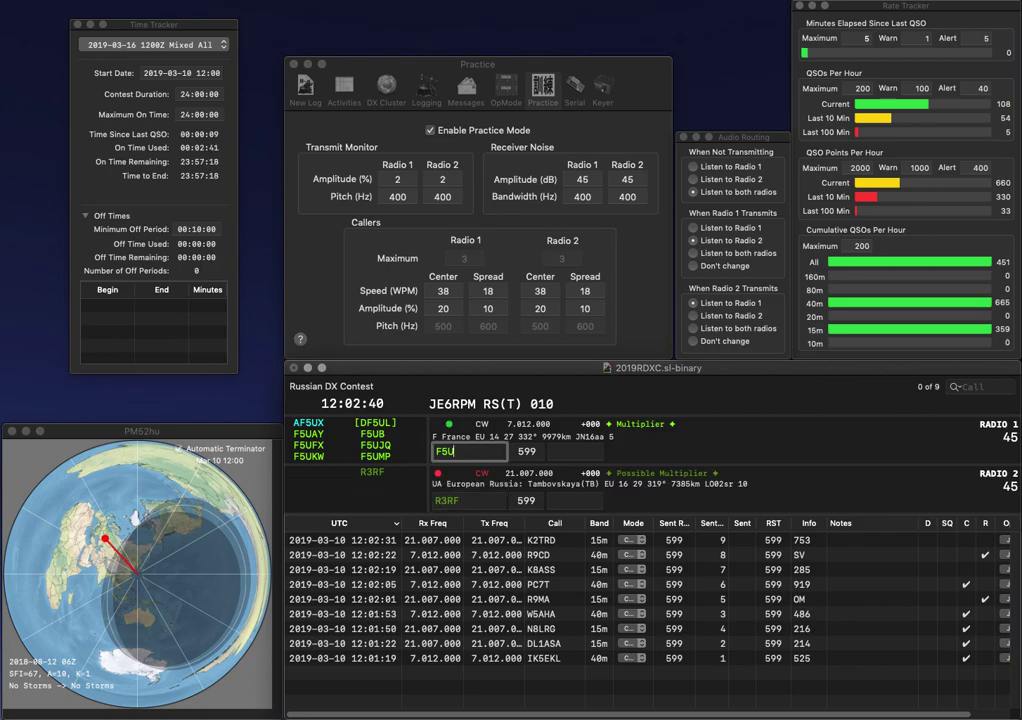
text(FU)
key(Left)
key(Left)
key(BackSpace)
text(V)
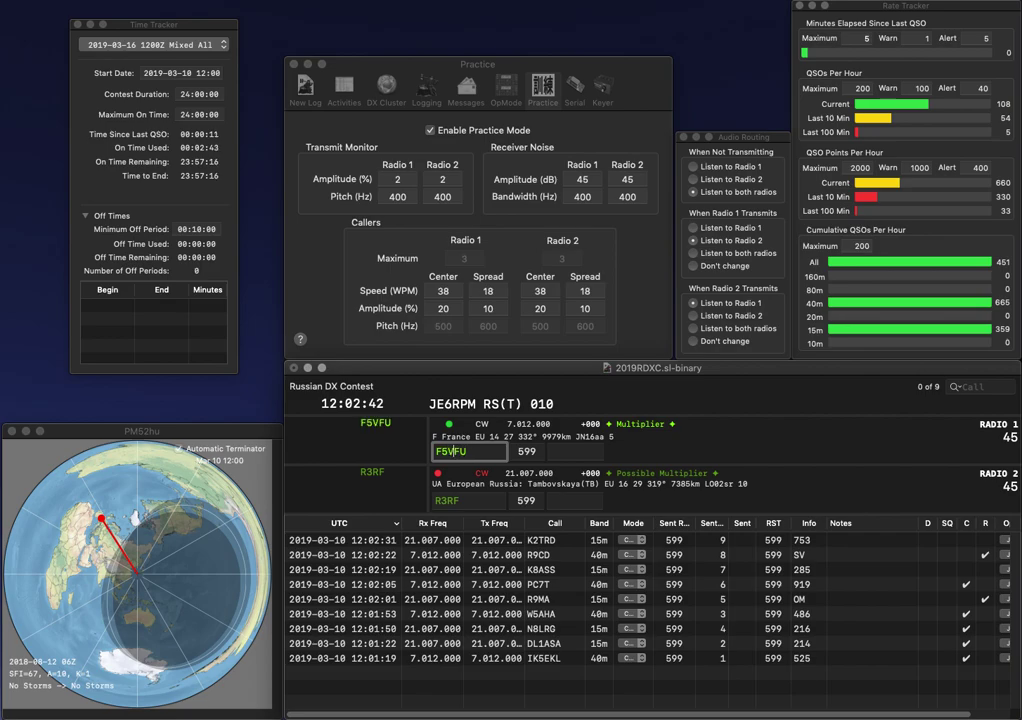
key(Return)
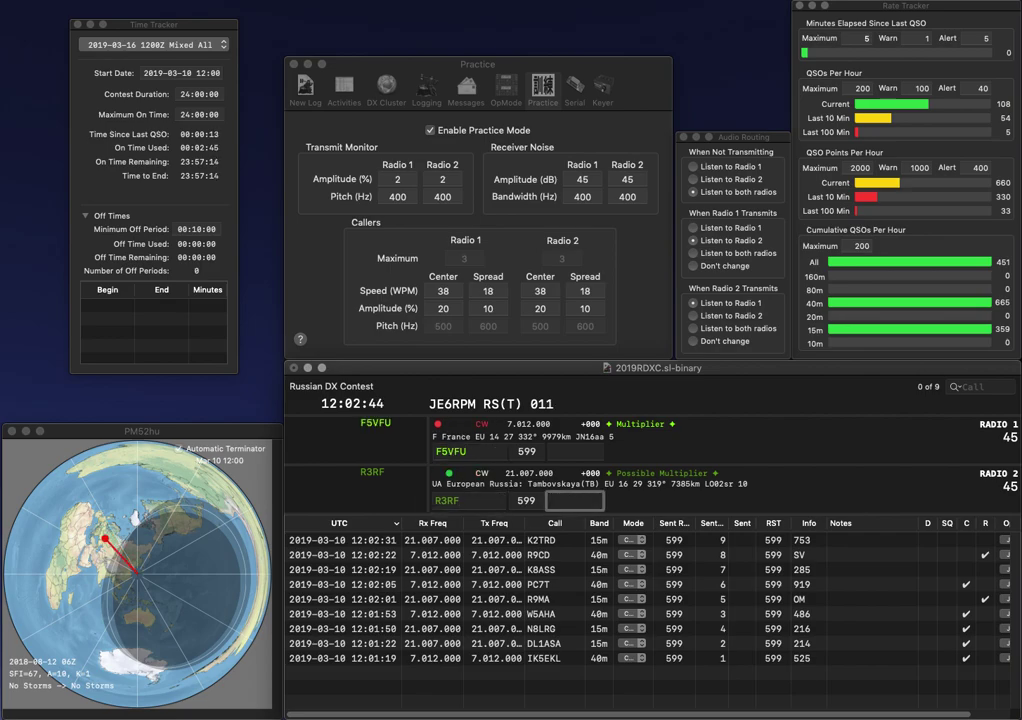
key(Return)
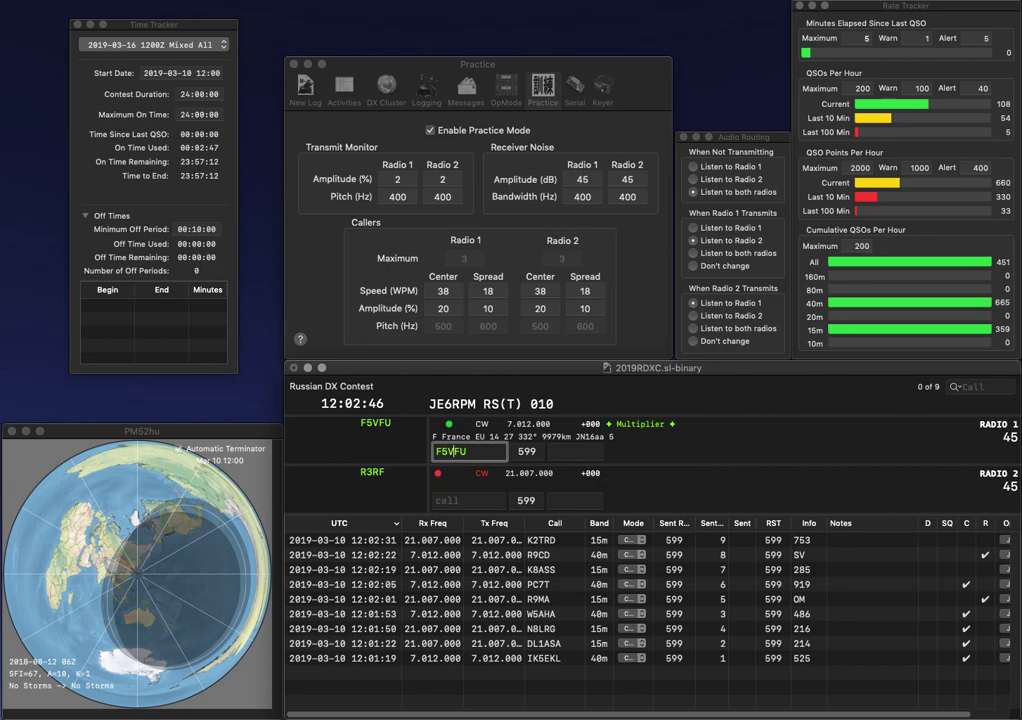
text(872)
key(Return)
text(2X)
key(Return)
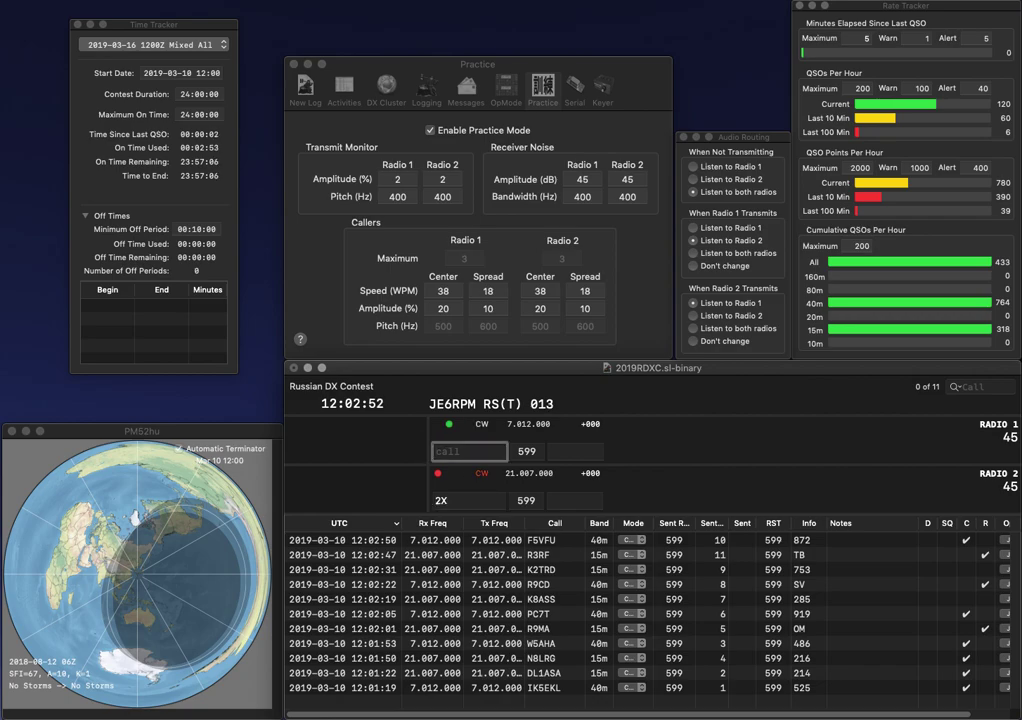
text(YT3PL)
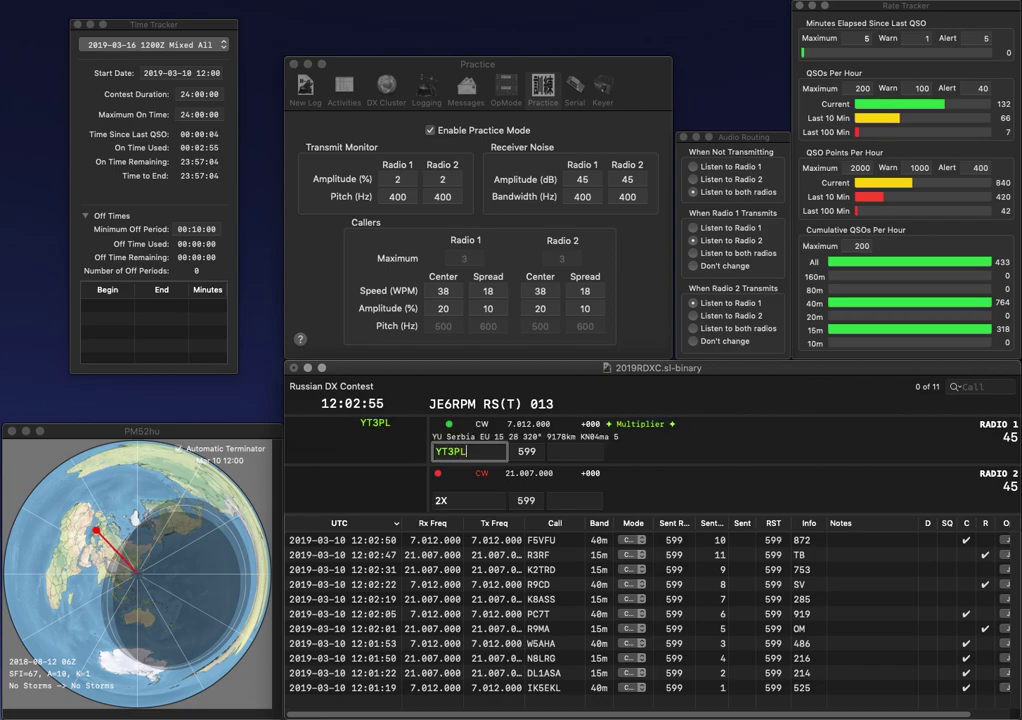
key(Return)
text(SX)
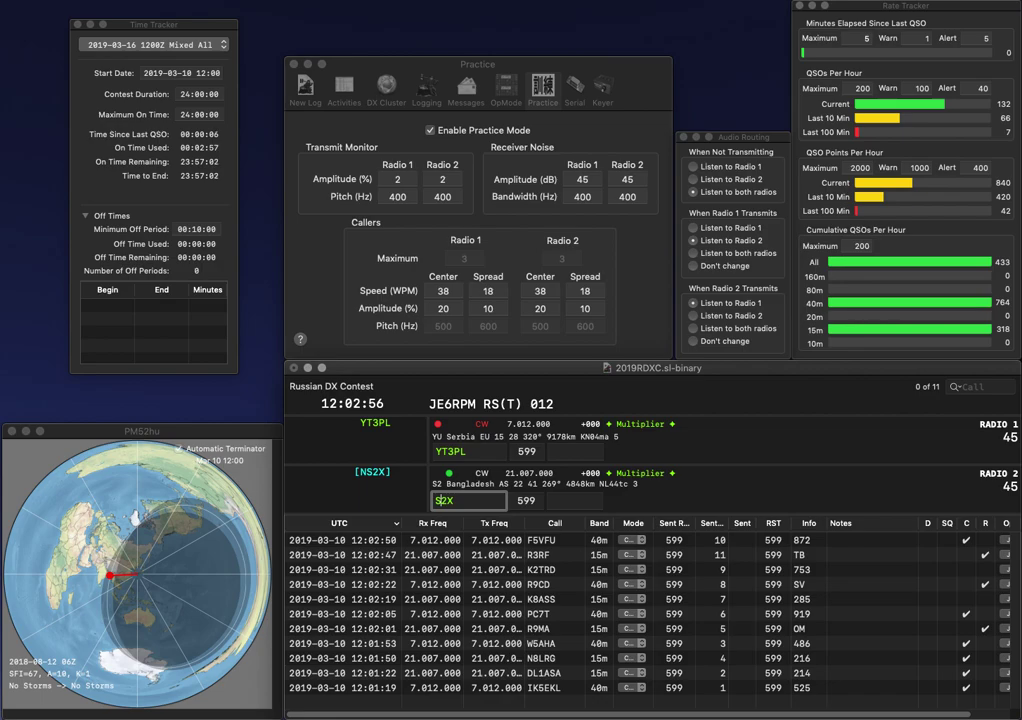
key(Return)
key(space)
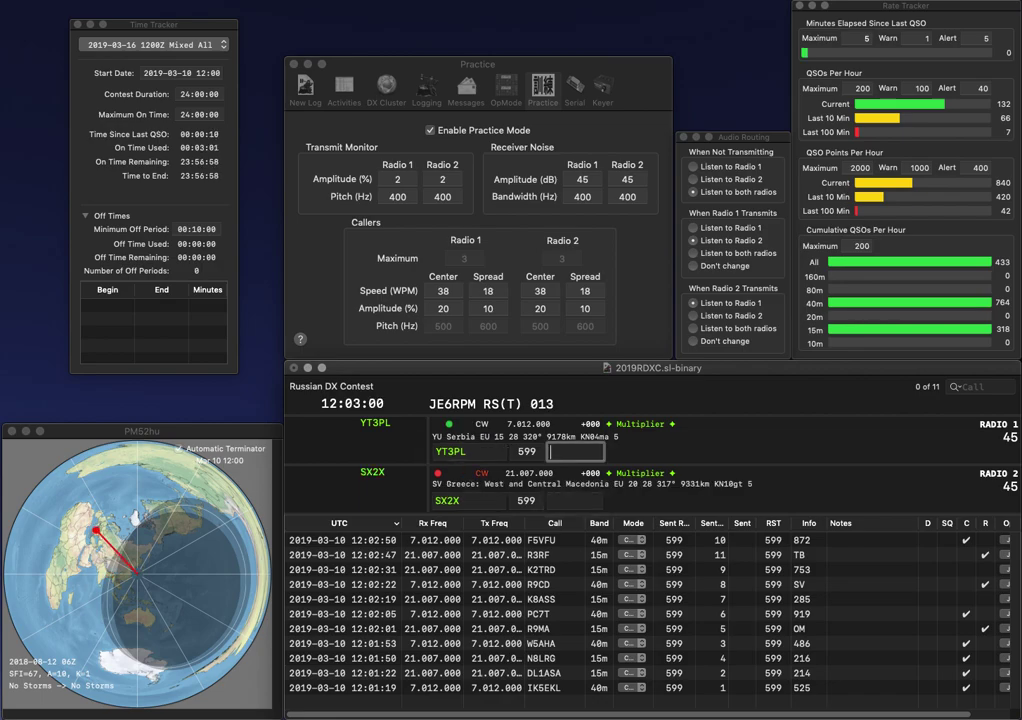
text(396)
key(Return)
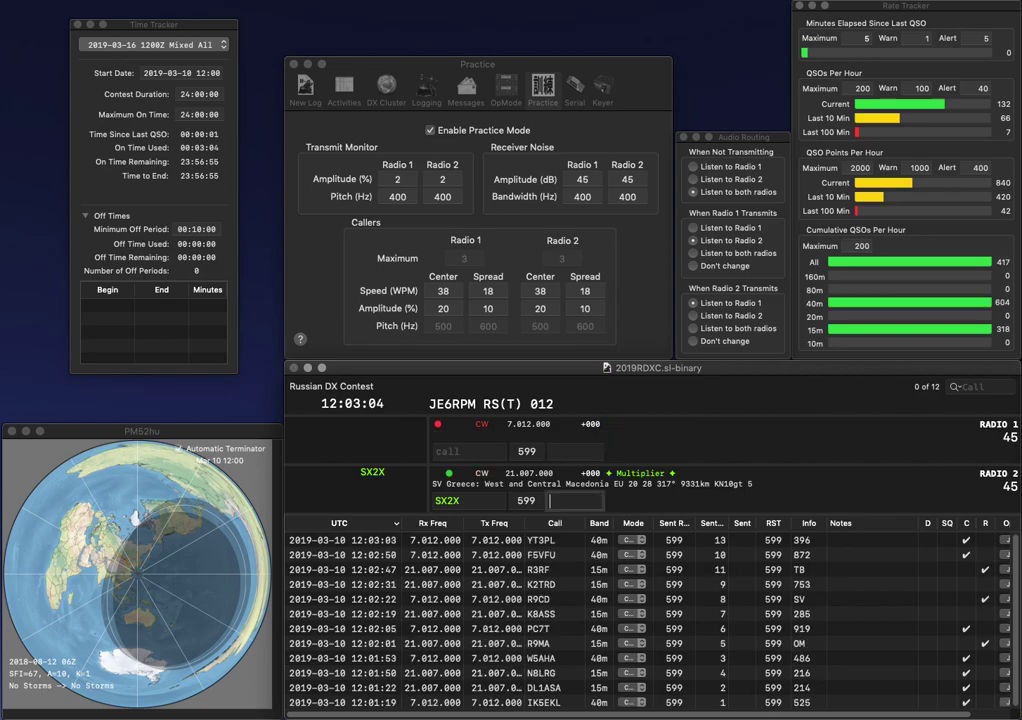
- Log SX2X on Radio 2 with received exchange 106 and send the partial callsign WWA on Radio 1
text(106)
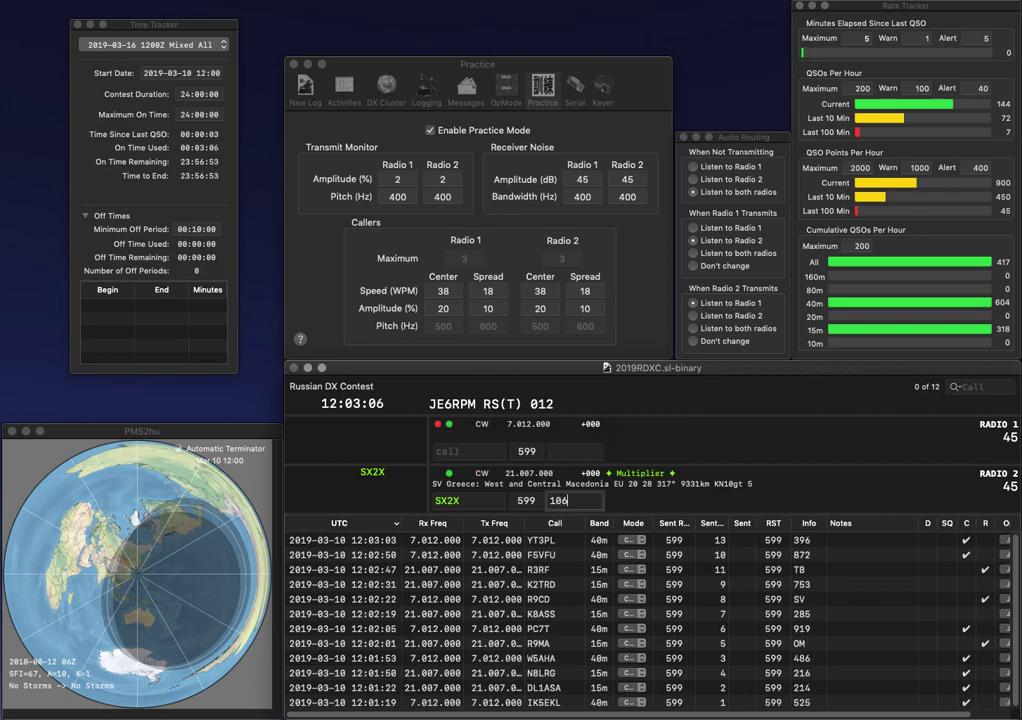
key(Return)
text(WW)
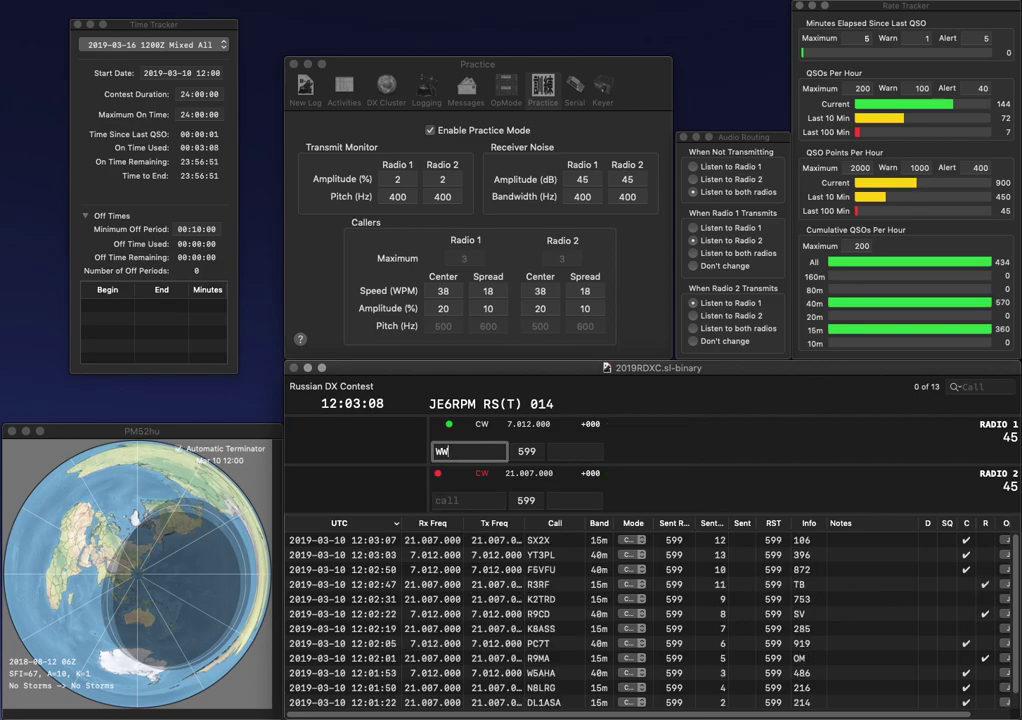
text(A)
key(Return)
- Enter and send EU4T on Radio 2, and replace the partial callsign on Radio 1 with K7ZD and send it
text(EU4T)
key(Return)
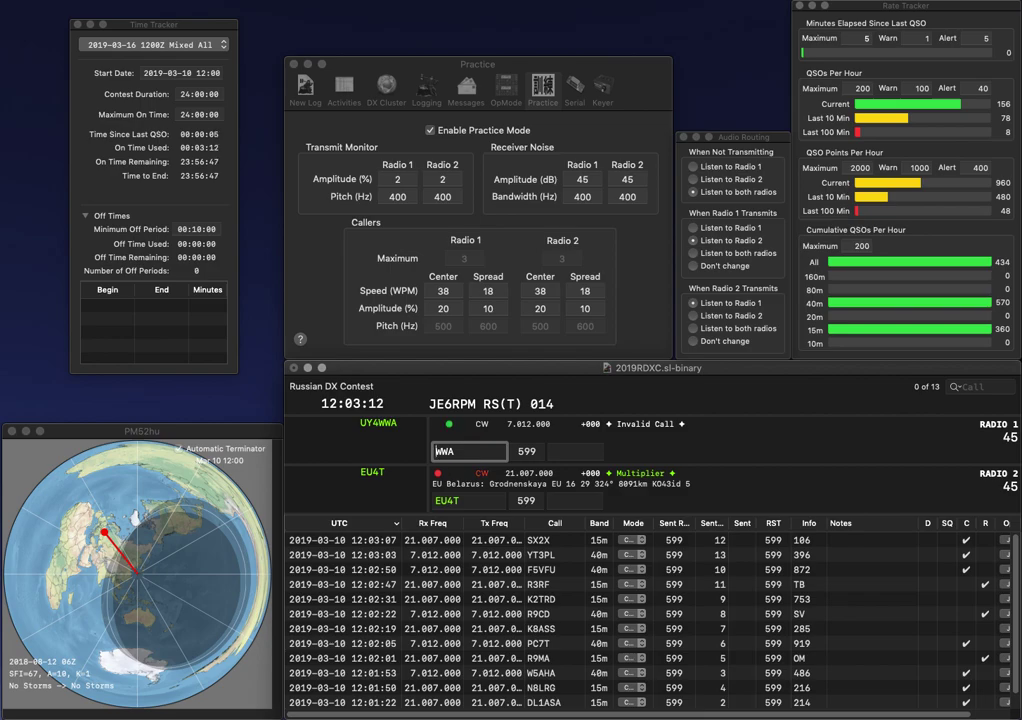
text(ZD)
key(Delete)
key(Delete)
key(Delete)
key(Left)
key(Left)
text(K7)
key(Return)
- Log EU4T on Radio 2 with exchange 740 and K7ZD on Radio 1 with 145
text(74)
click(448, 451)
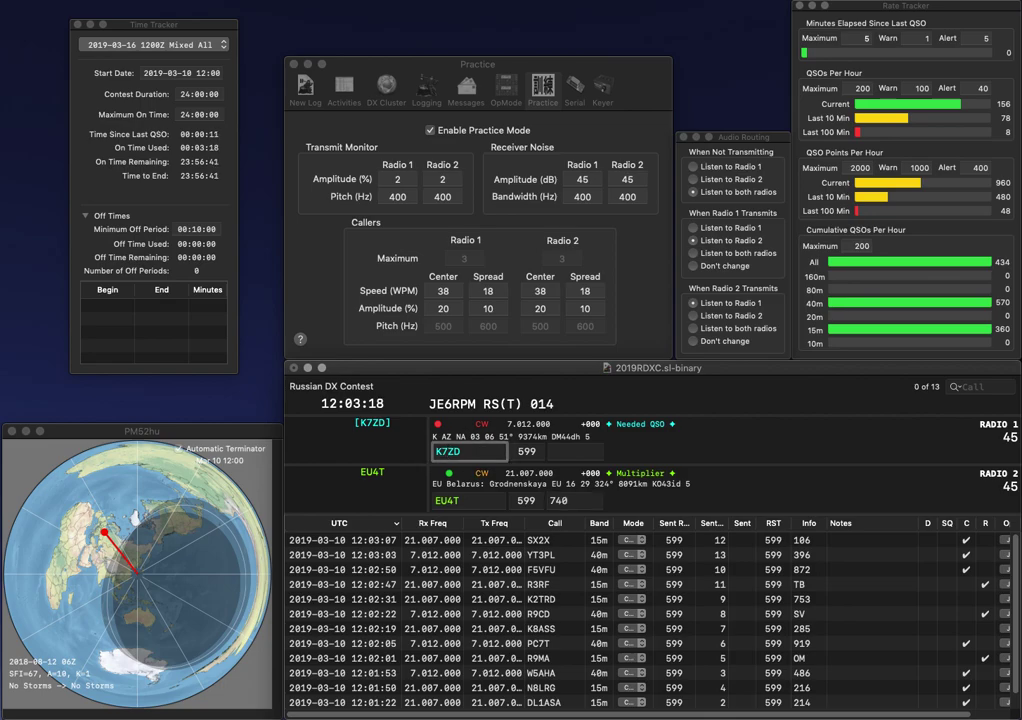
key(Return)
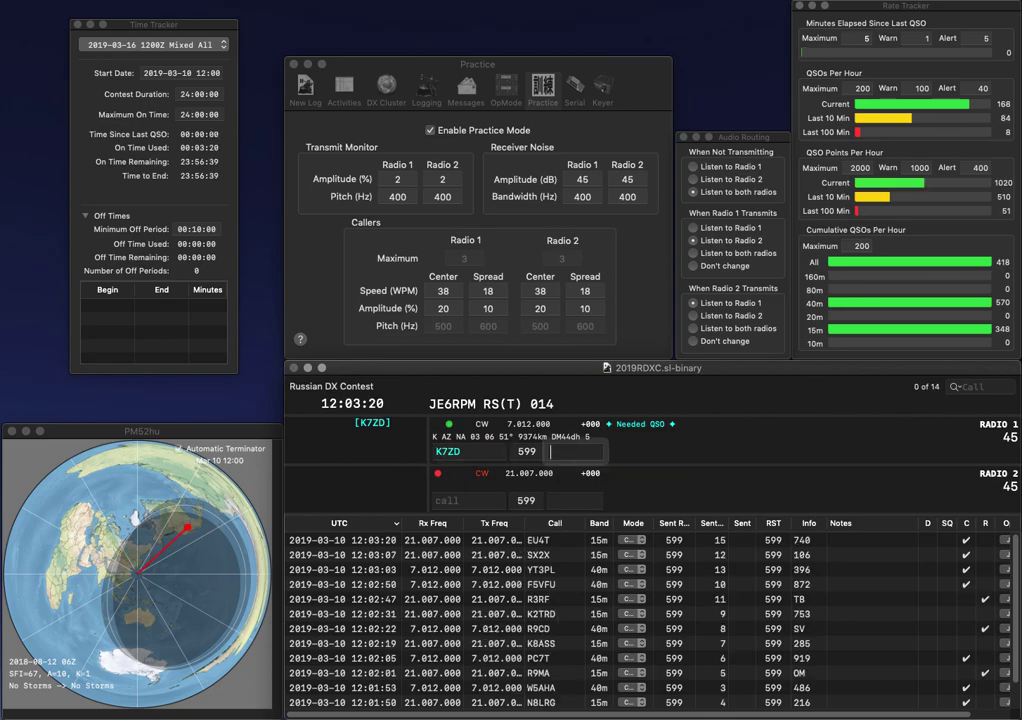
text(145)
key(Return)
text(7FWC)
click(468, 451)
text(K9ATX)
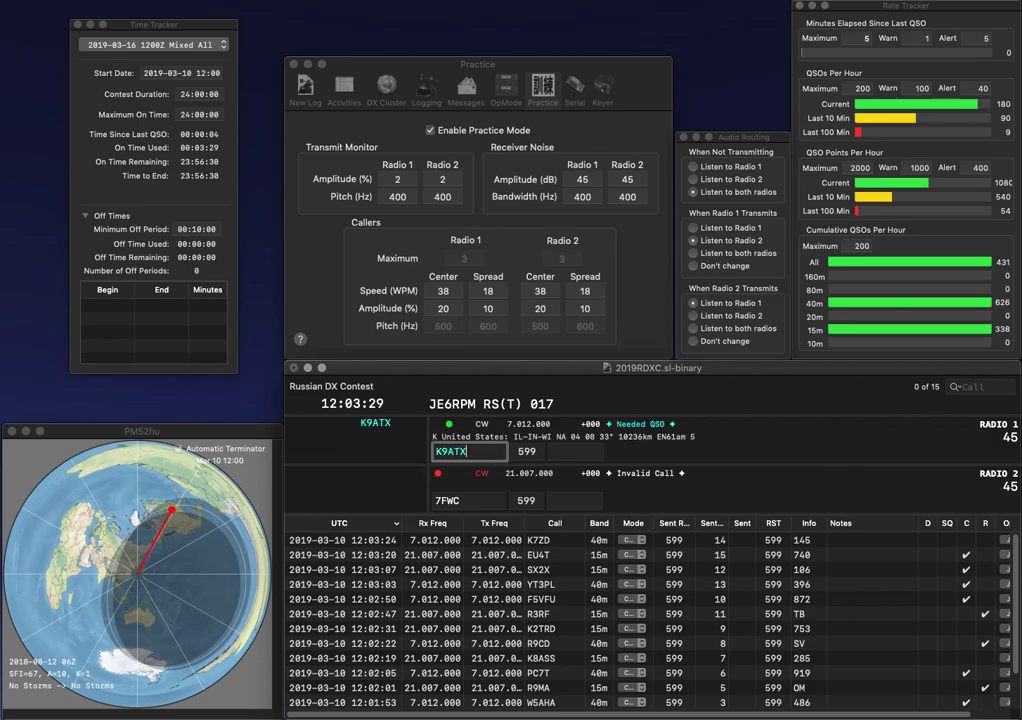
key(Return)
key(Delete)
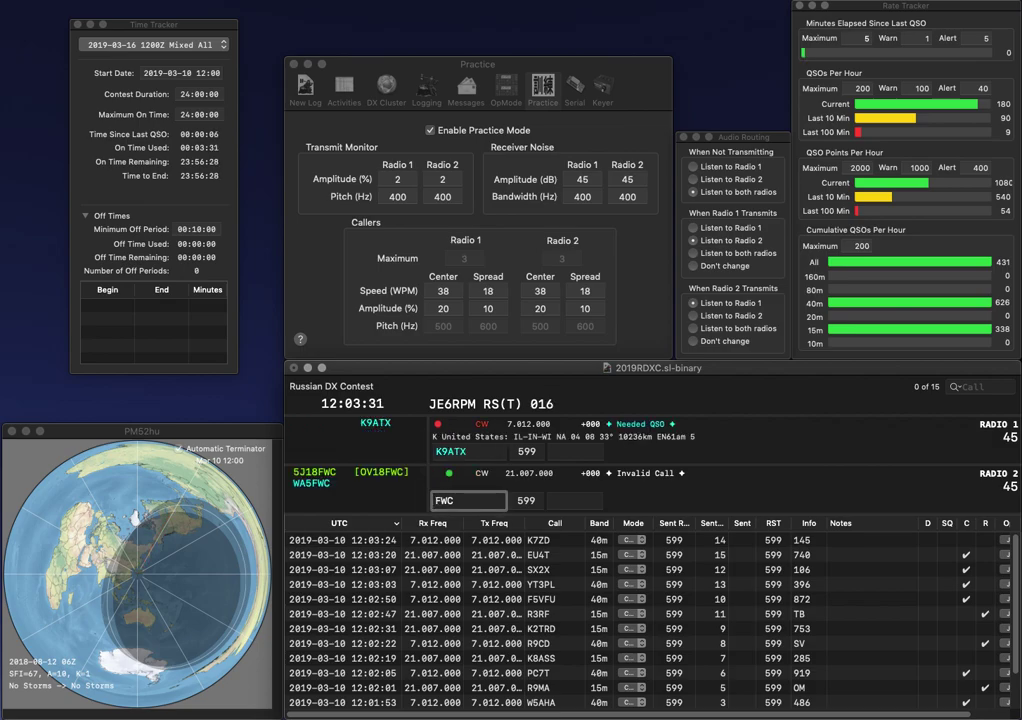
text(218)
key(BackSpace)
text(5)
text(J)
key(Up)
key(Down)
key(Return)
key(space)
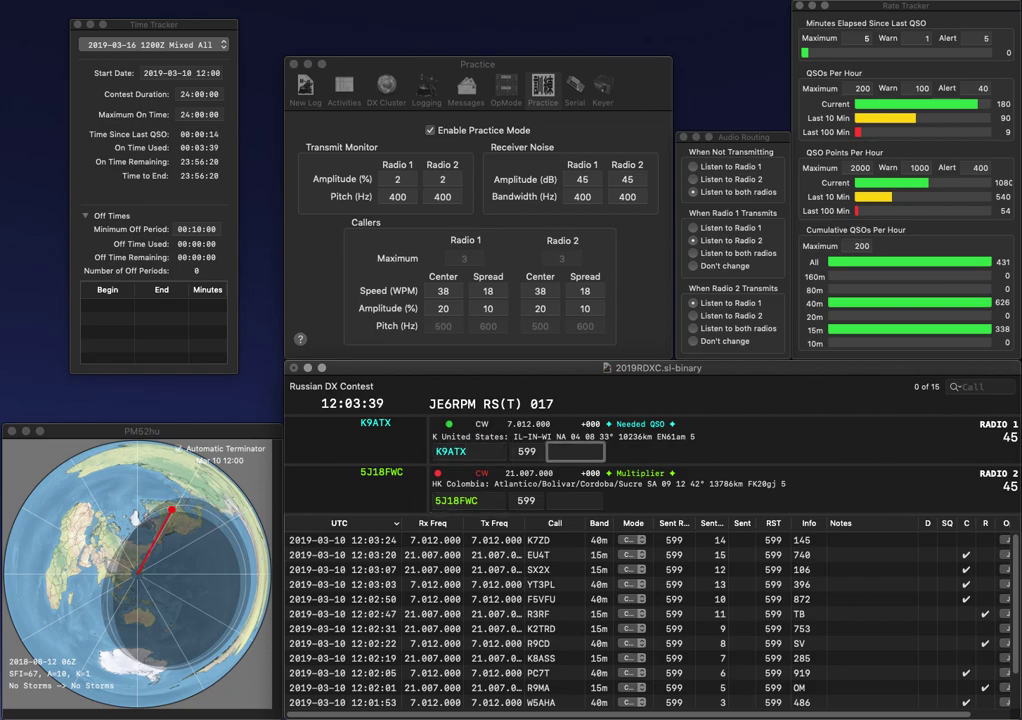
- Log K9ATX on Radio 1 with exchange 270 and 5J18FWC on Radio 2 with 174
text(270)
key(Return)
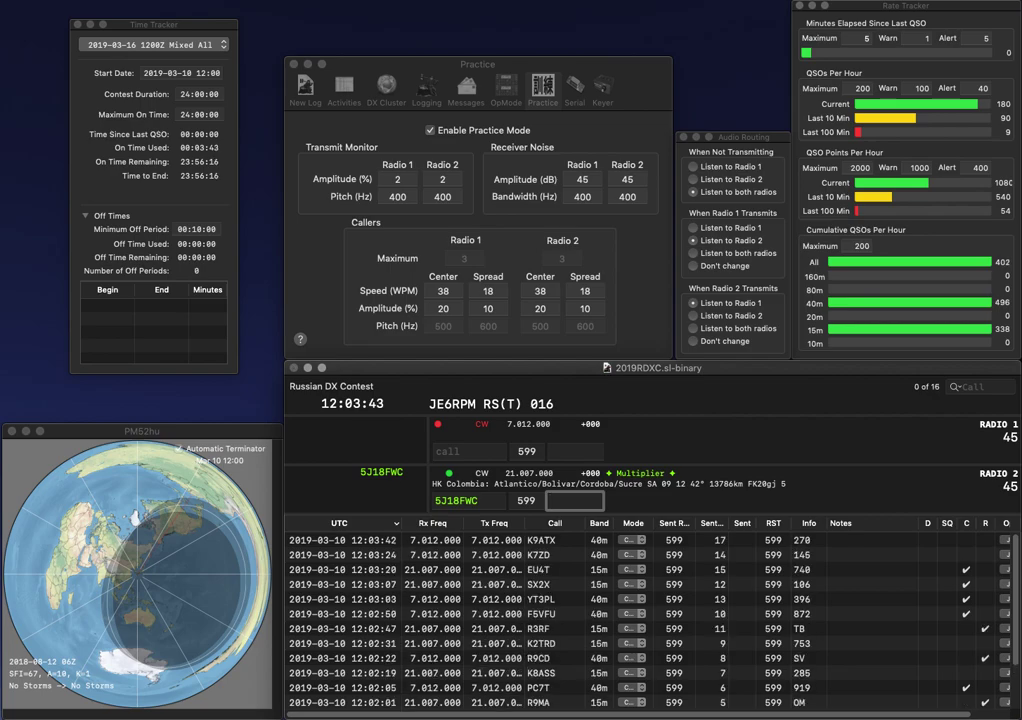
text(174)
key(Return)
text(2MWA)
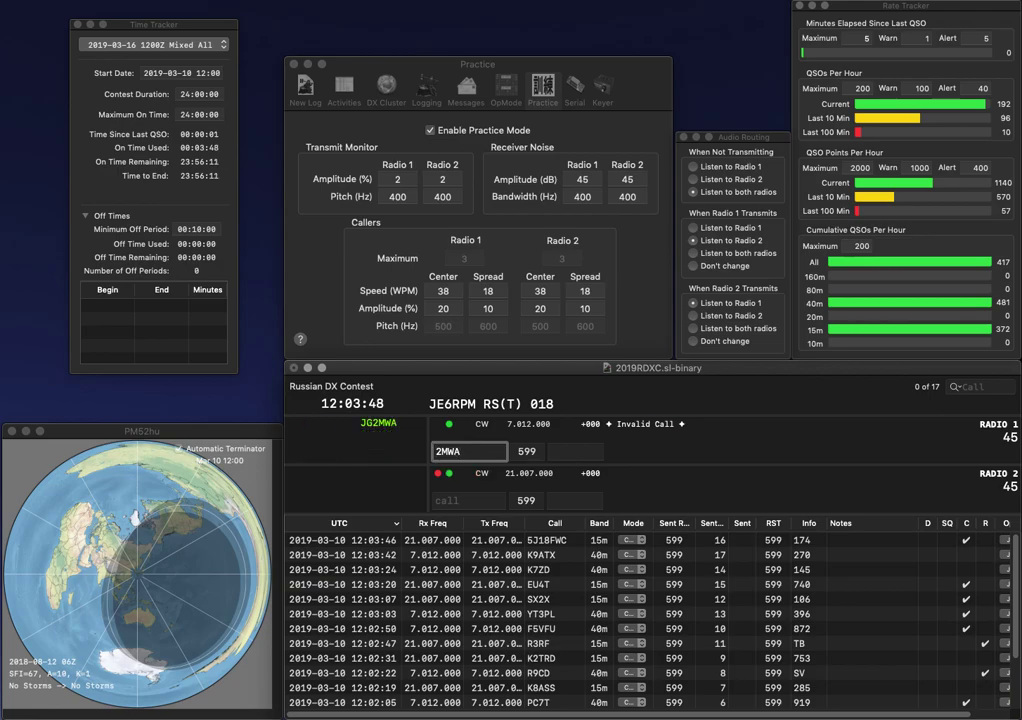
key(Return)
text(KE8FBB)
key(Return)
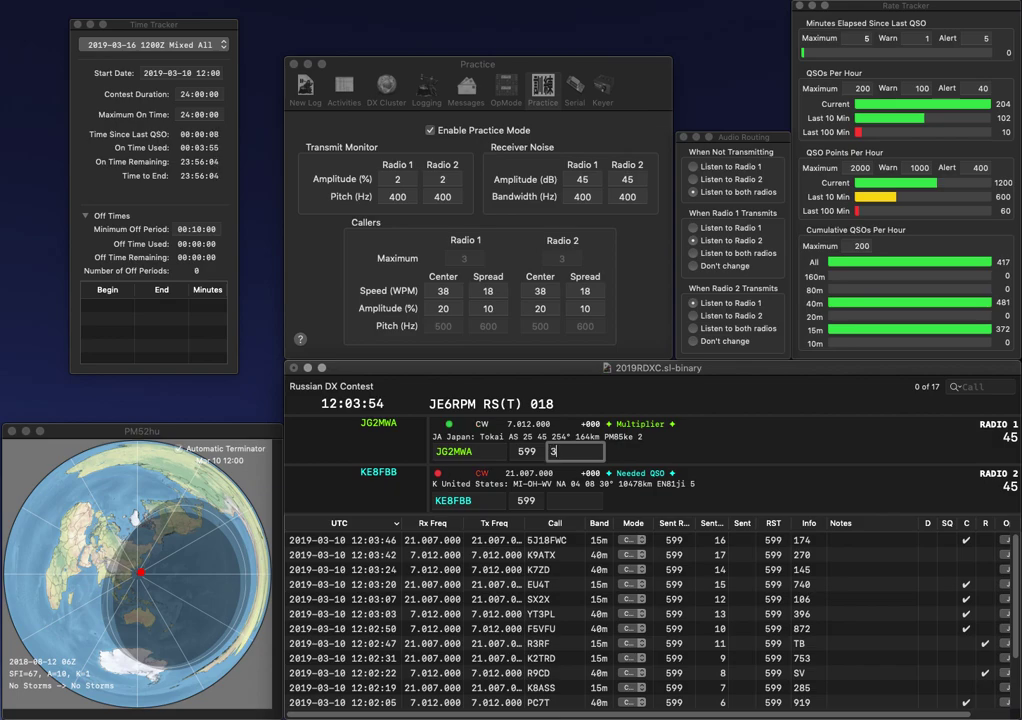
text(300)
key(Return)
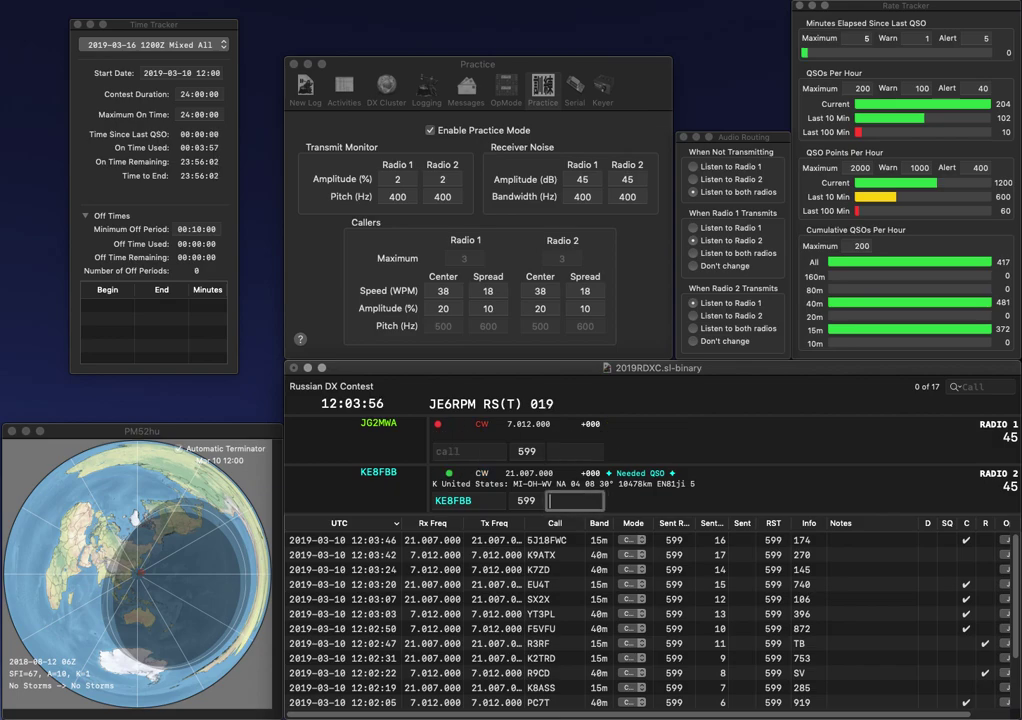
text(176)
key(Return)
text(W)
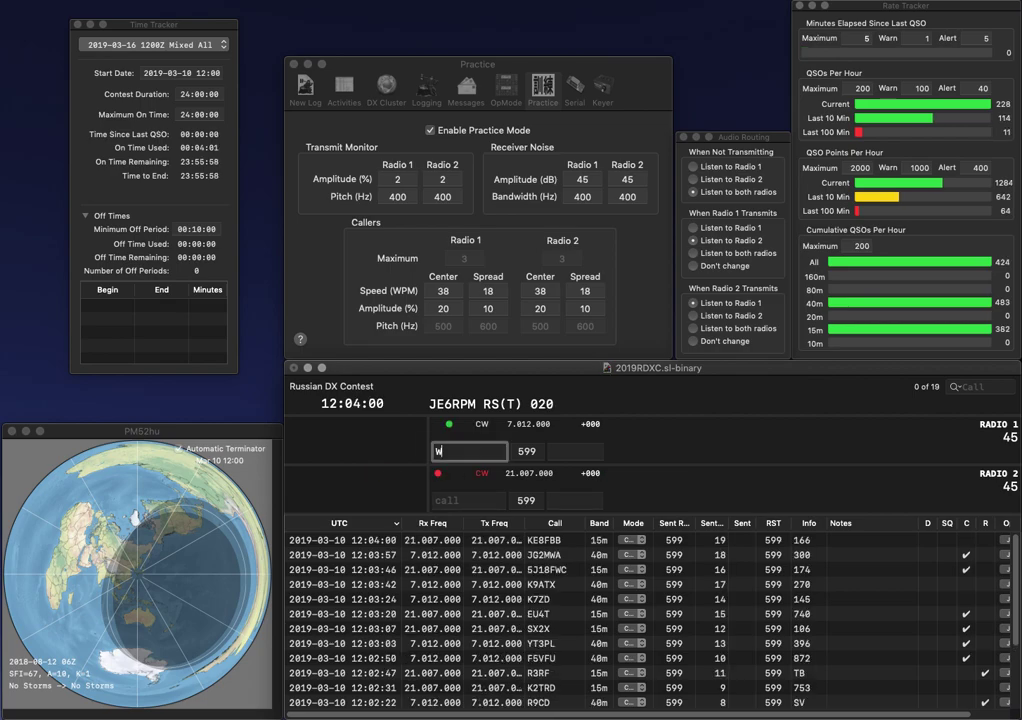
text(1PR/6)
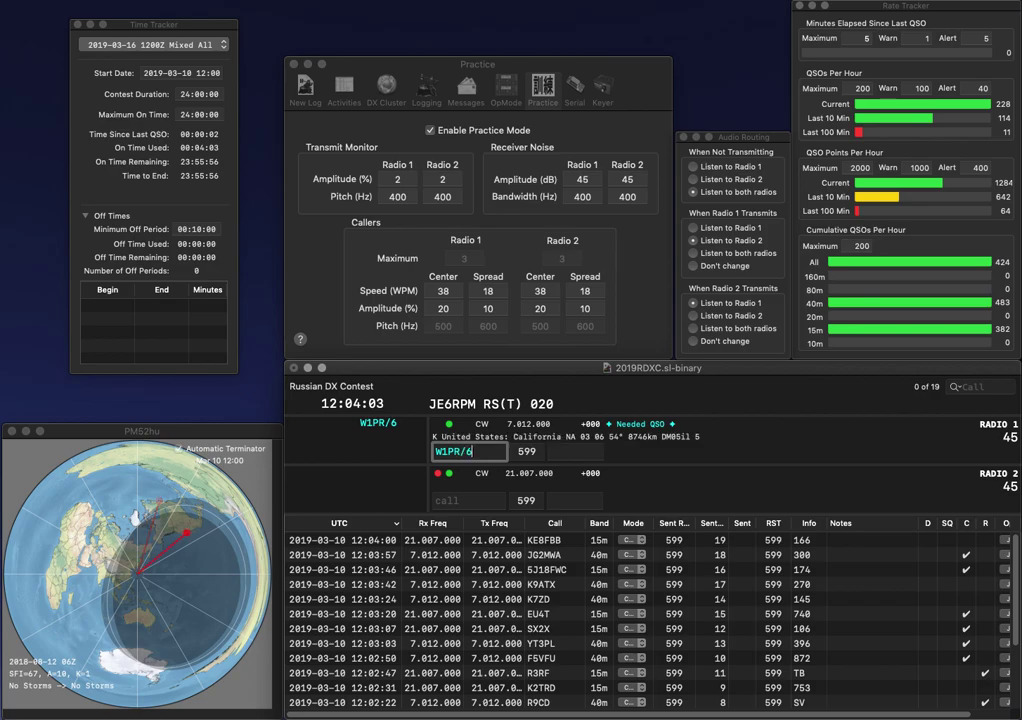
key(Return)
text(3VIP)
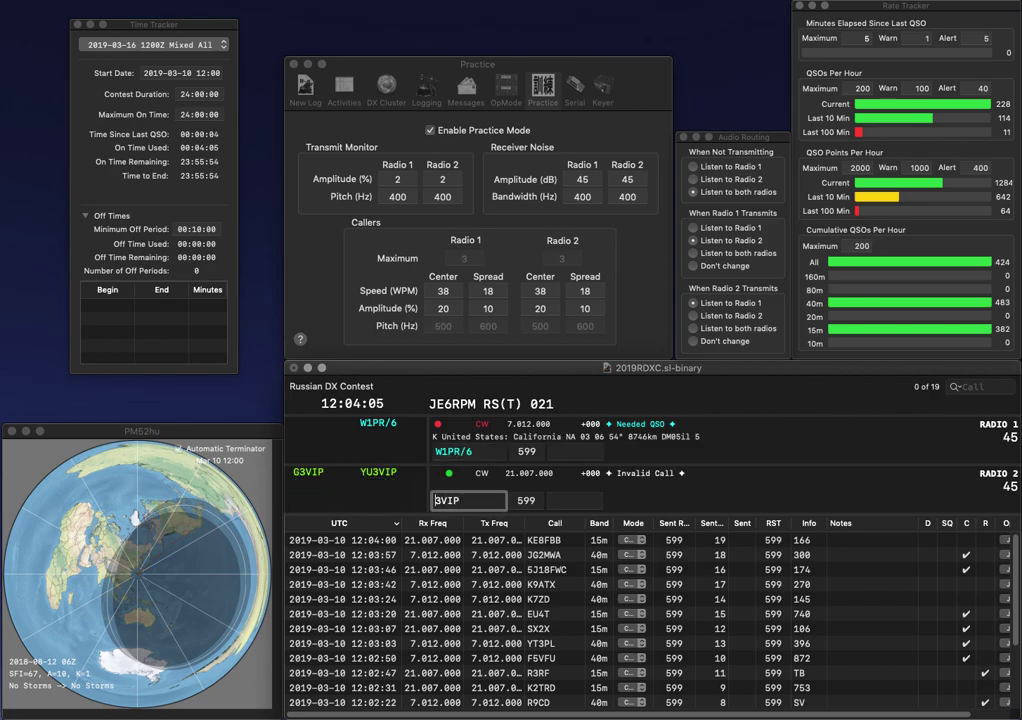
key(Up)
text(G)
key(Up)
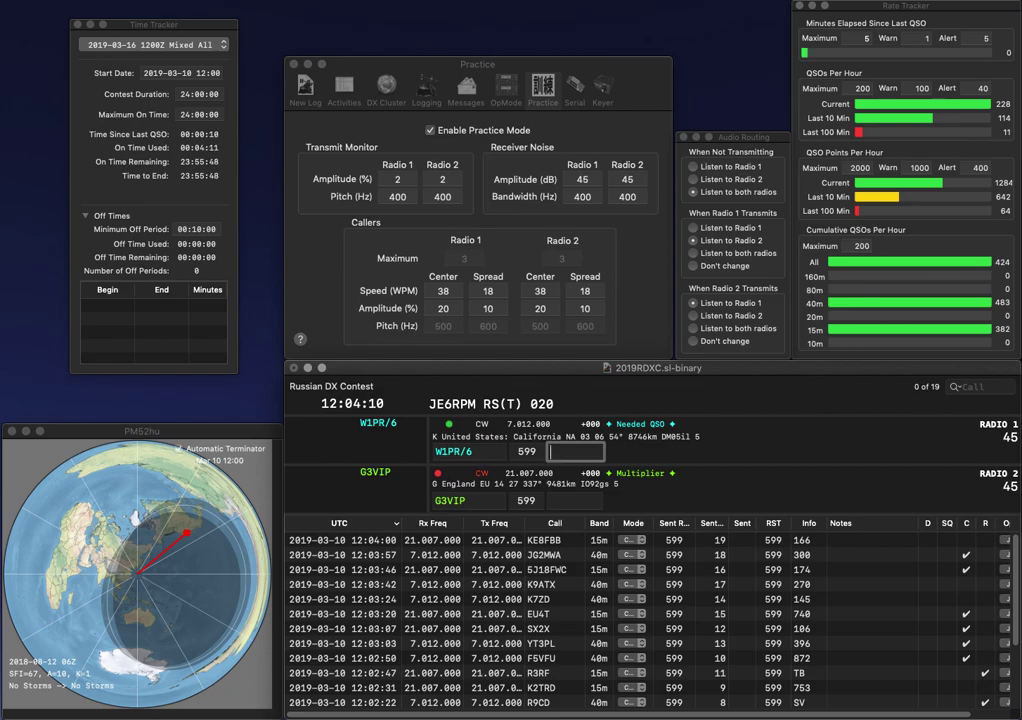
text(664)
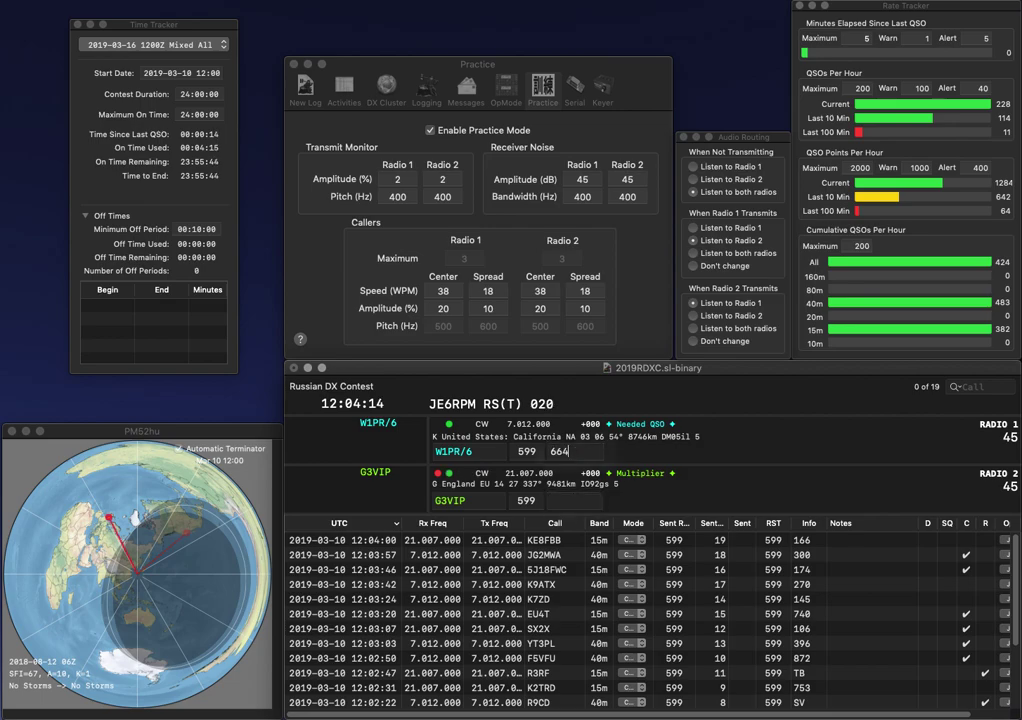
key(Return)
text(632)
key(Return)
- Enter the partial callsigns R7 on Radio 1 and PMD on Radio 2, and send PMD
text(RZ)
key(BackSpace)
text(7W)
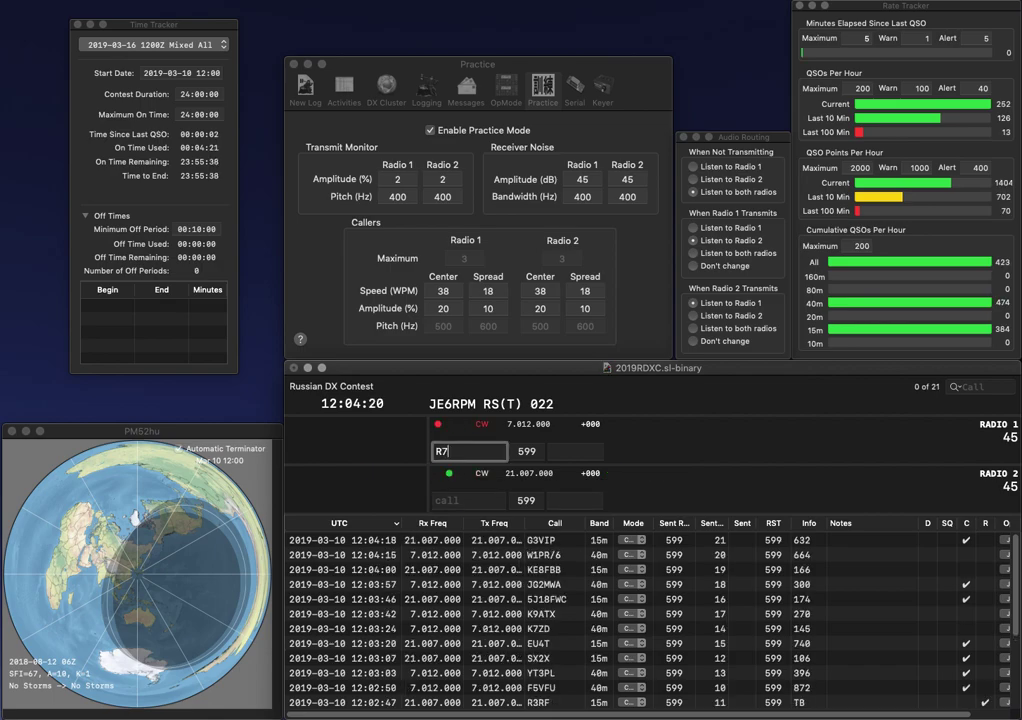
key(BackSpace)
key(Down)
text(PMD)
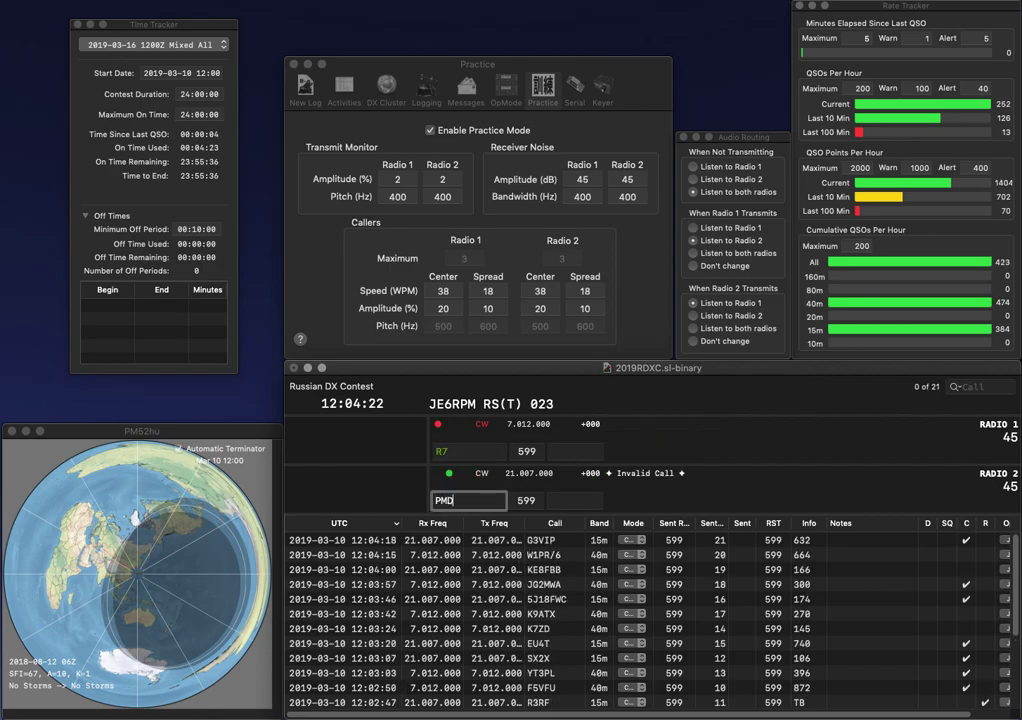
key(Return)
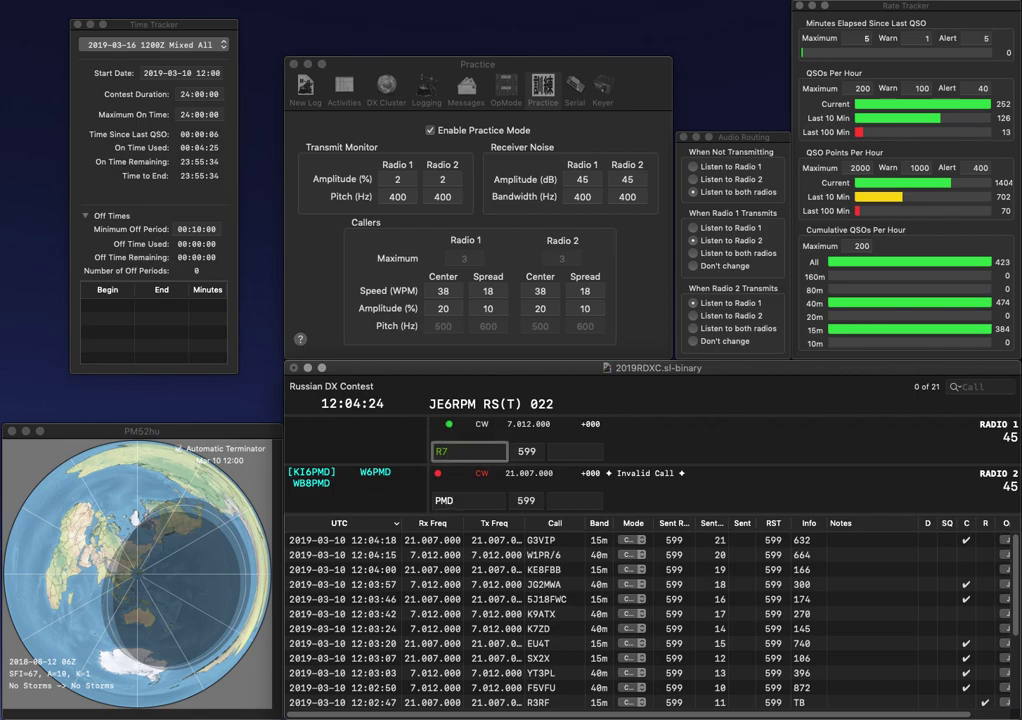
text(CT)
key(Return)
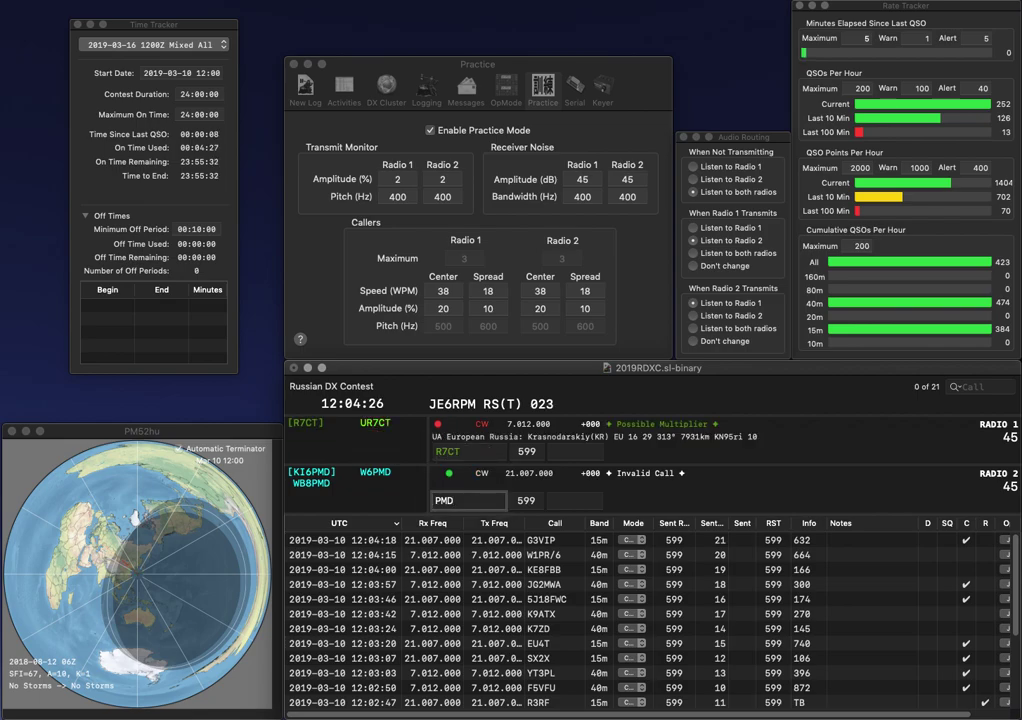
text(W6)
key(Return)
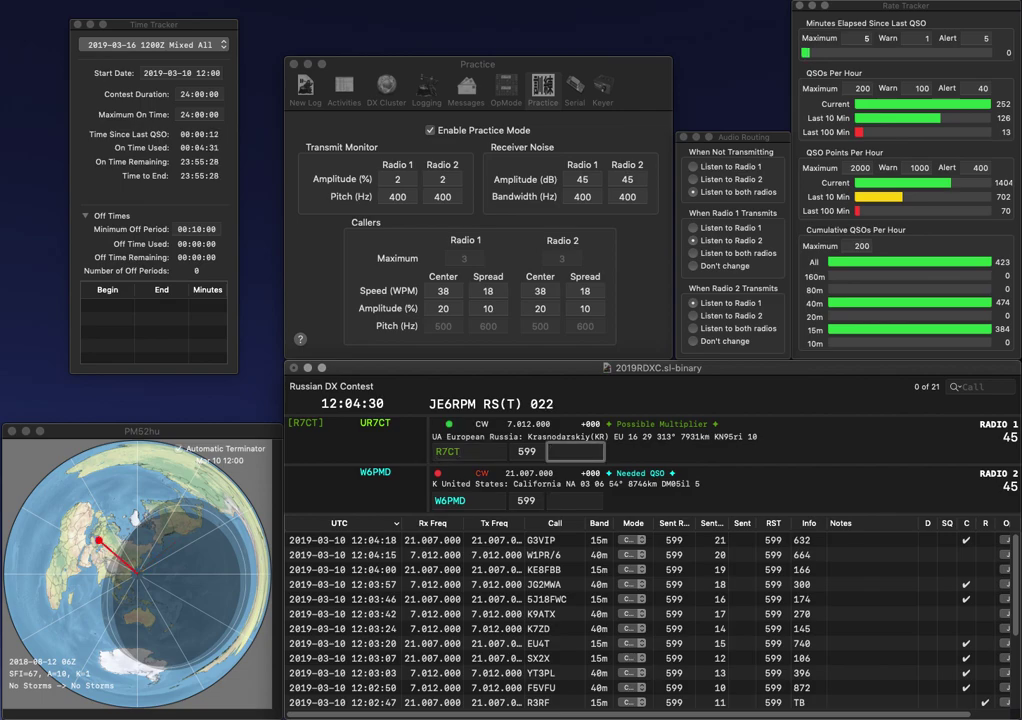
text(R)
key(Return)
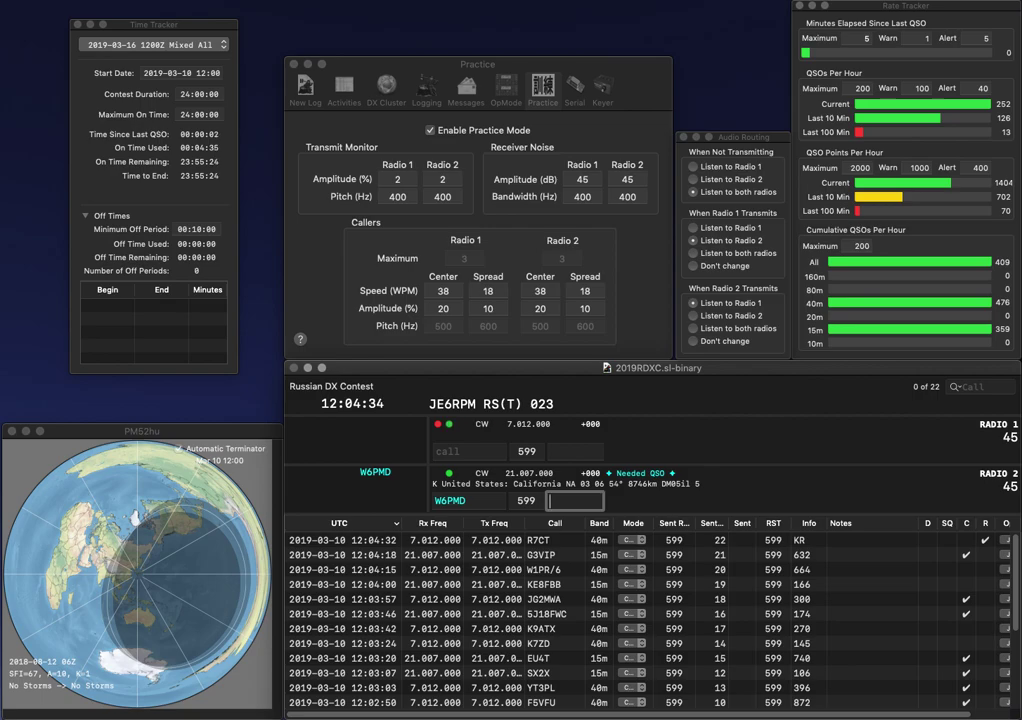
text(771)
key(Return)
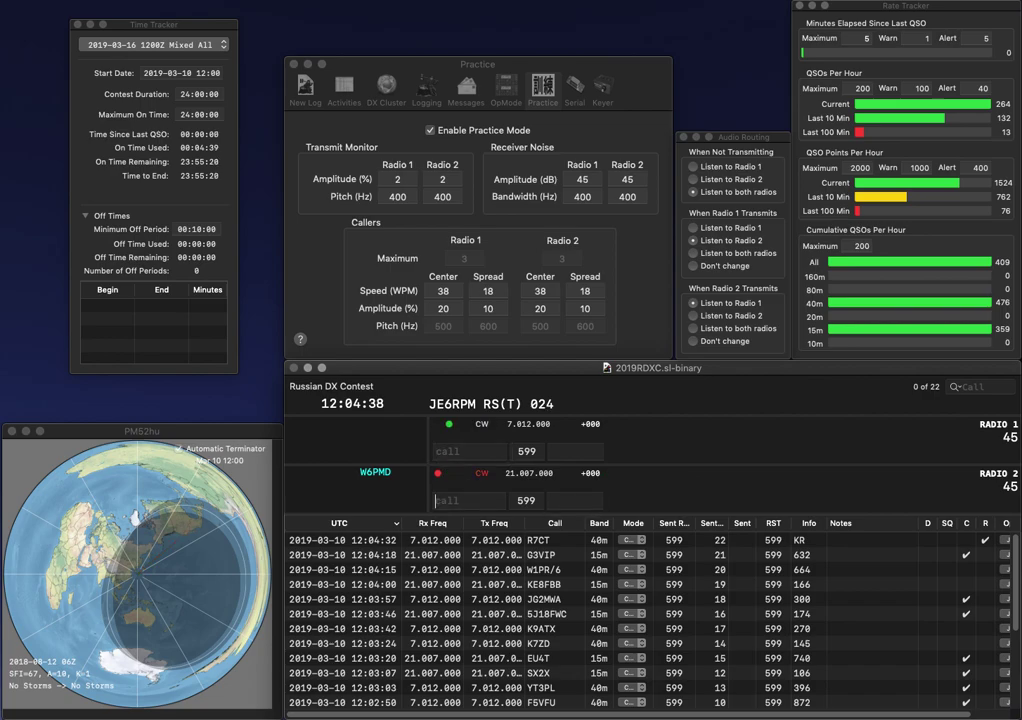
text(SZ)
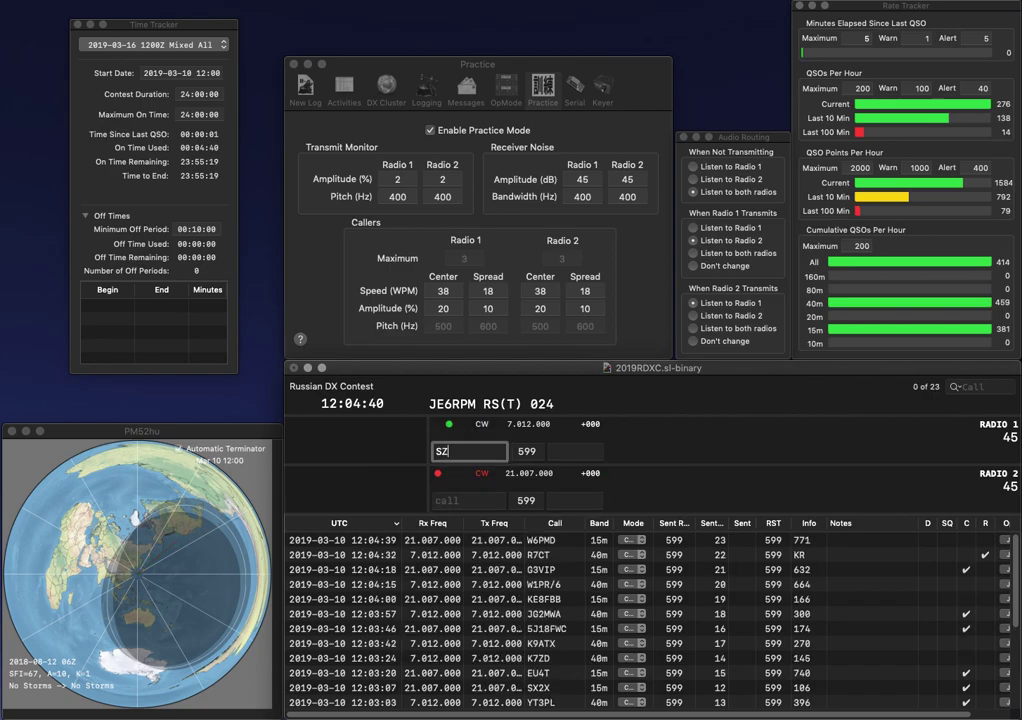
text(4P)
key(Return)
text(N0UY)
key(Return)
- Correct the Radio 1 callsign to SZ3P and send it
key(Right)
key(Delete)
text(3)
key(Return)
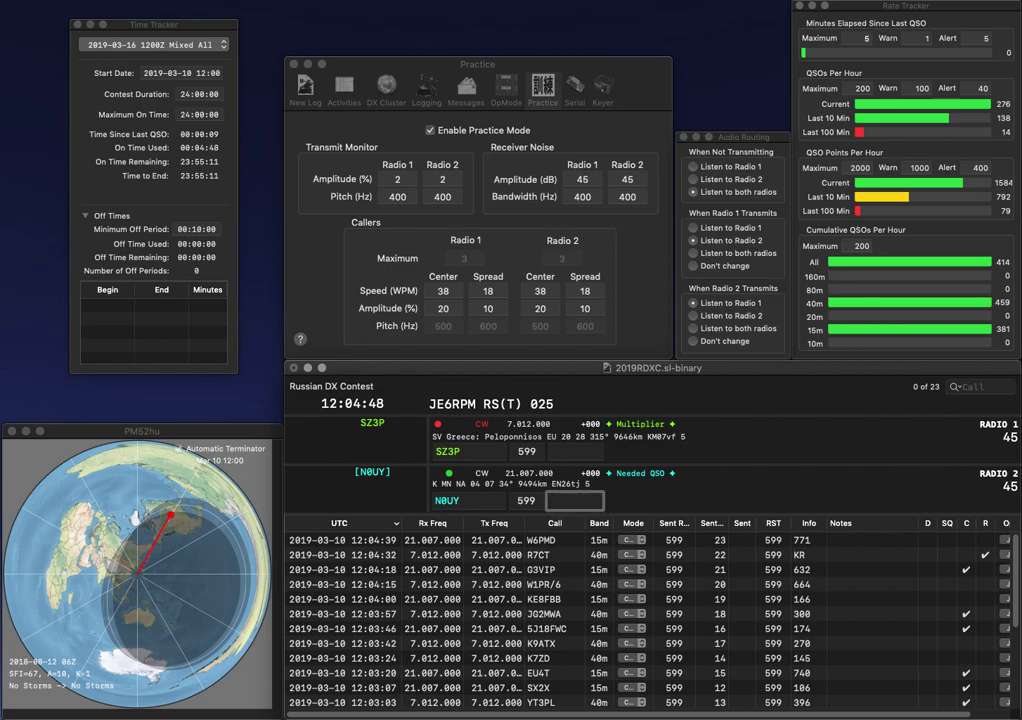
- Log N0UY on Radio 2 with exchange 624 and SZ3P on Radio 1 with 649
text(624)
key(Return)
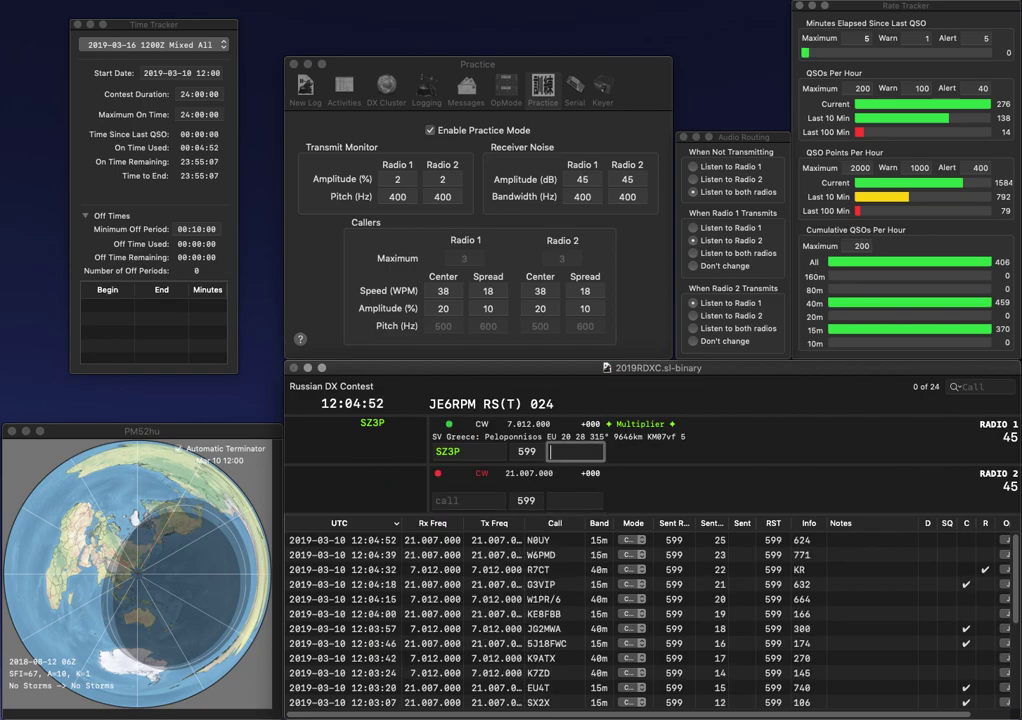
text(649)
key(Return)
- Enter and send the partial callsigns JSE on Radio 2 and 6MES on Radio 1
text(J)
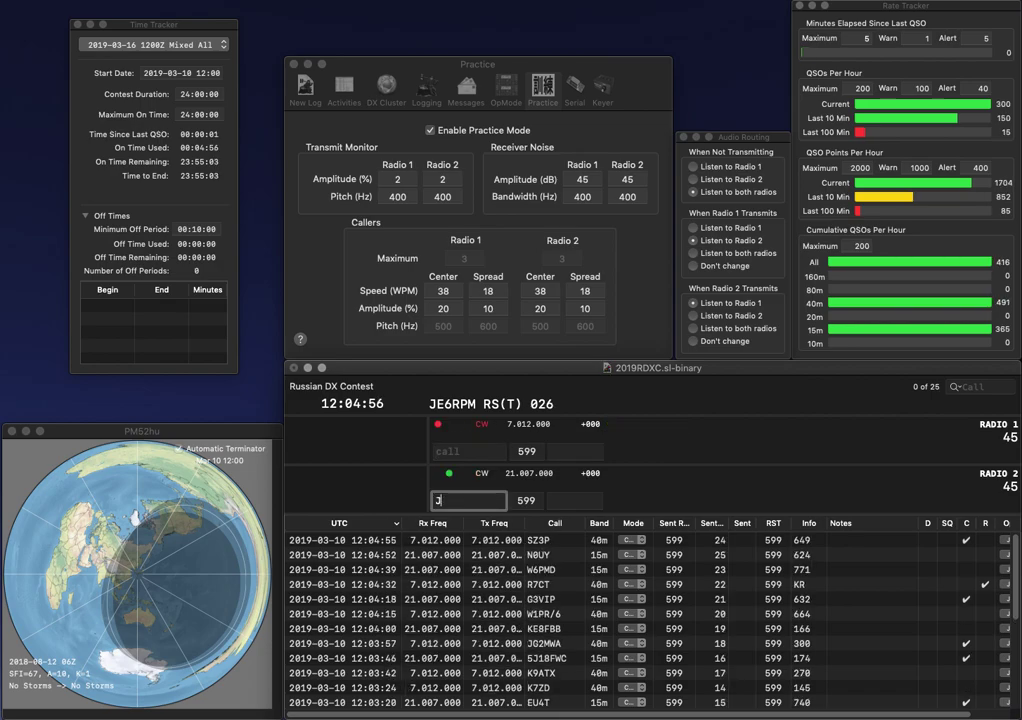
text(SE)
key(Return)
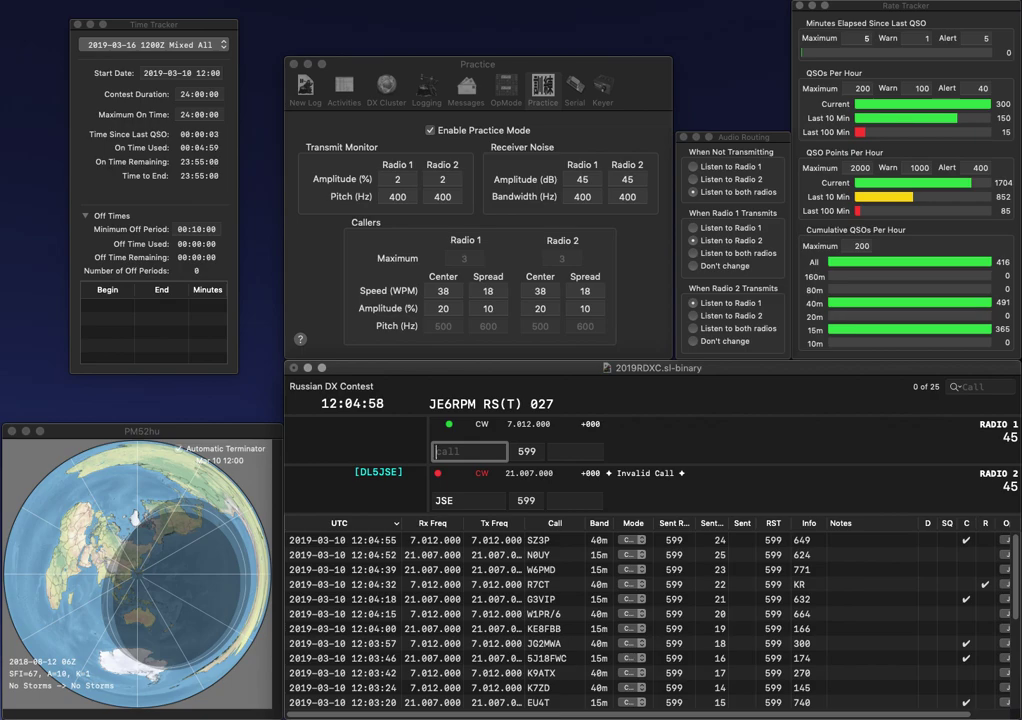
text(6MES)
key(Return)
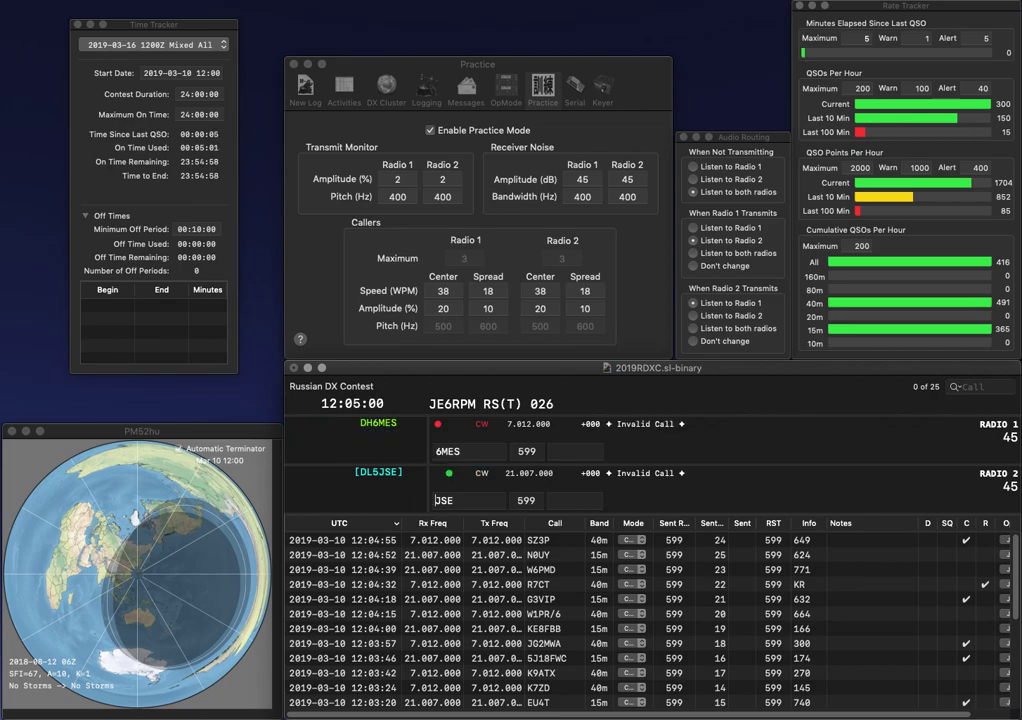
click(455, 500)
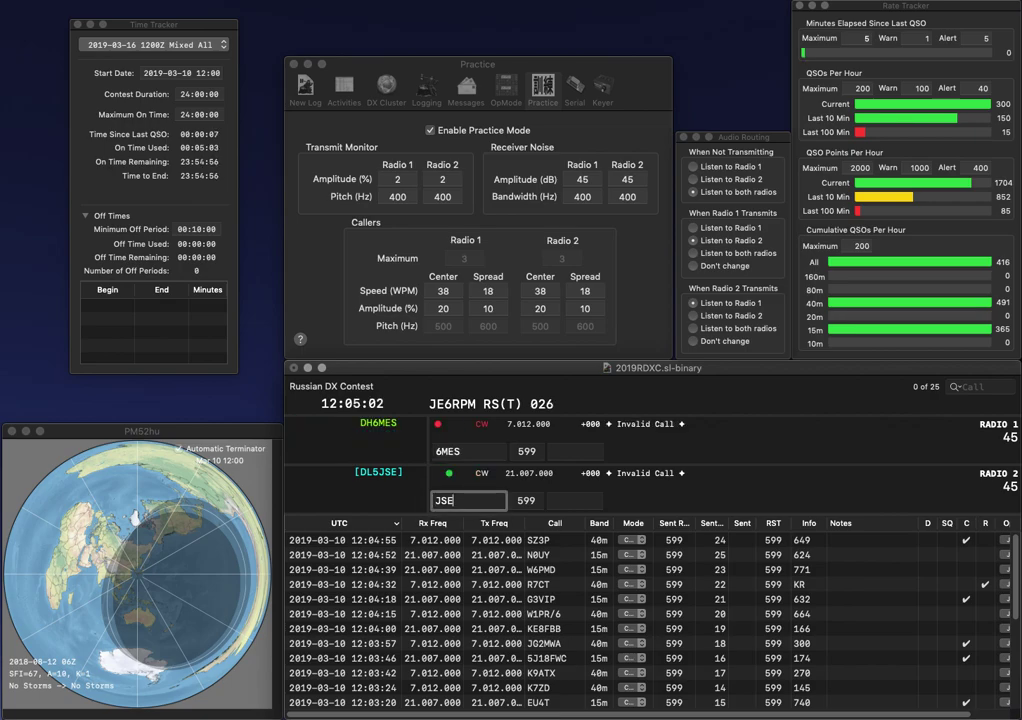
key(BackSpace)
text(H)
text(KD5)
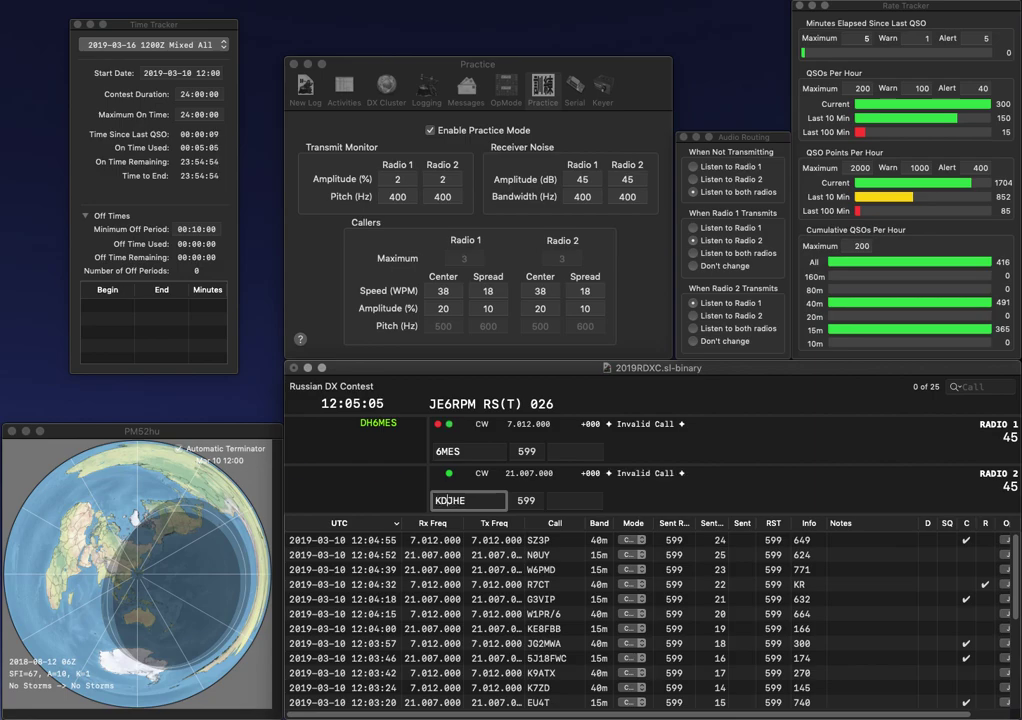
key(Return)
text(H)
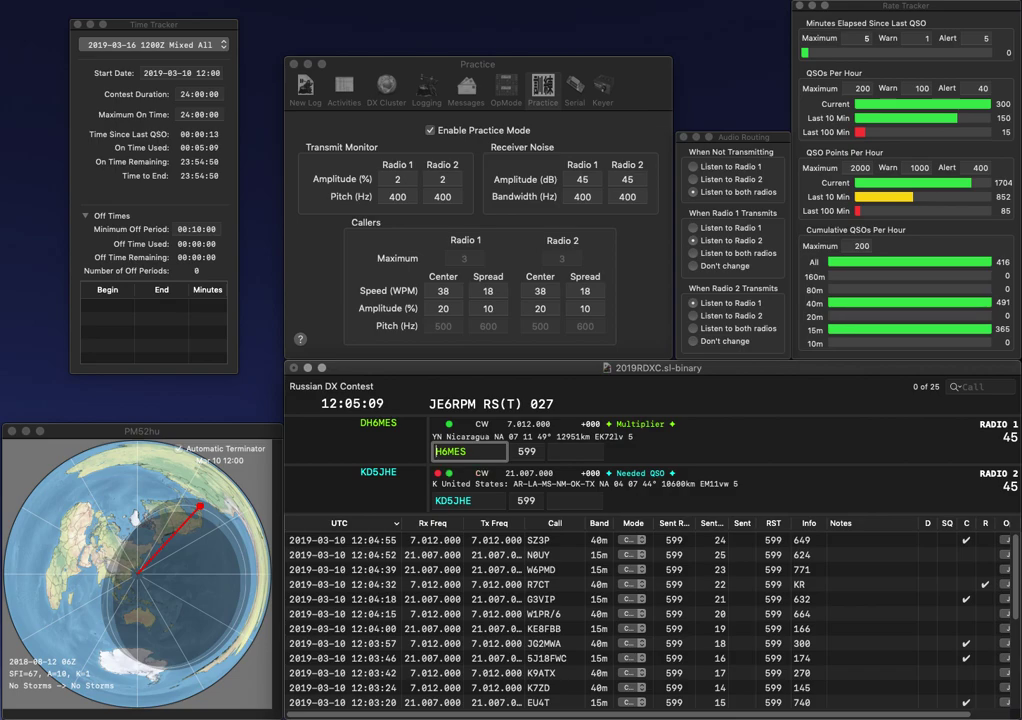
key(Left)
text(D)
key(Return)
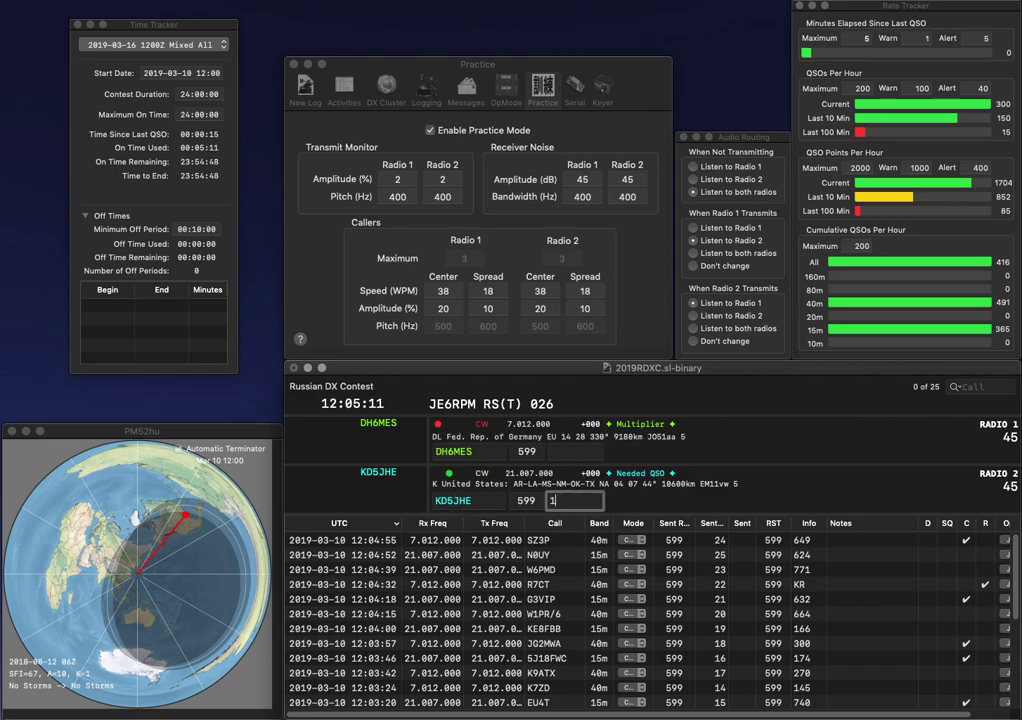
text(44)
key(Return)
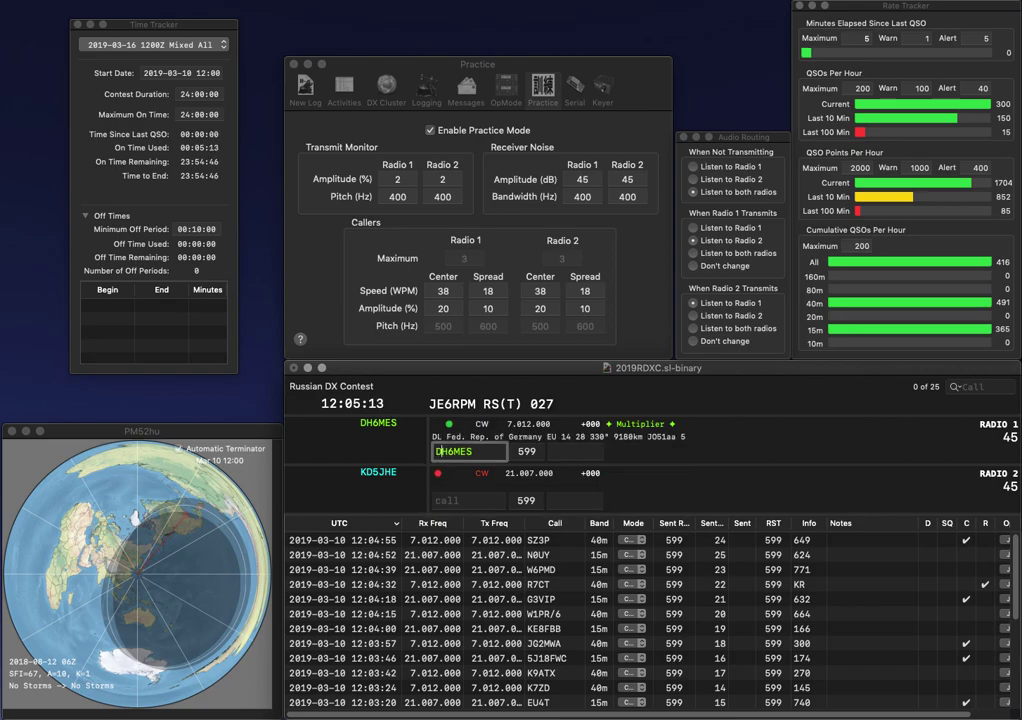
key(Tab)
text(677)
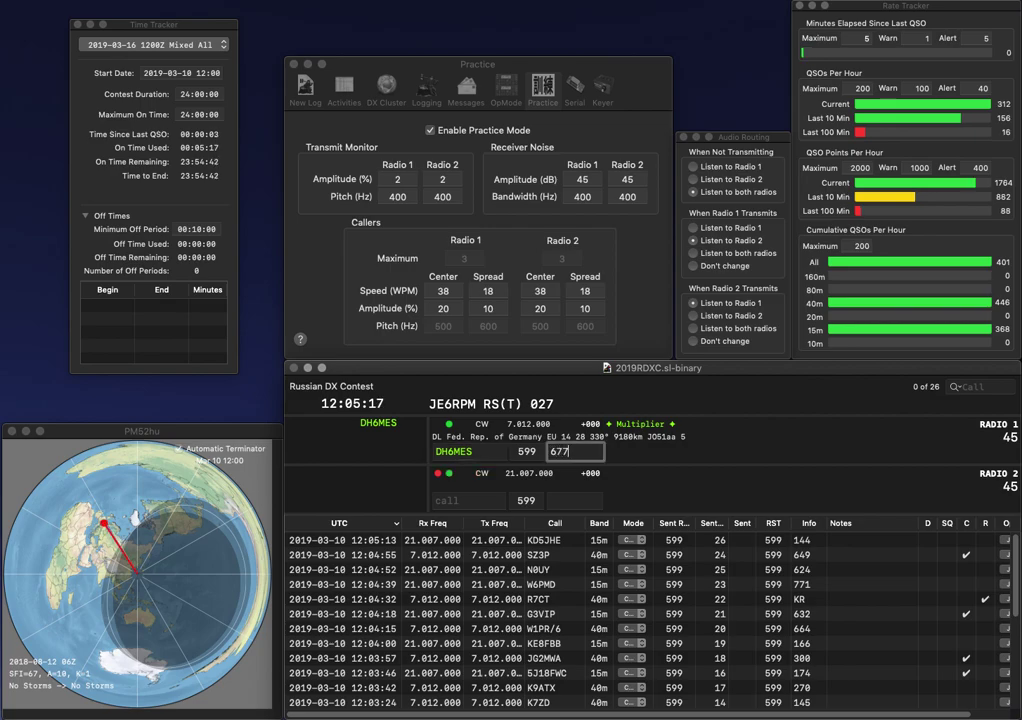
key(Return)
- Enter and send the callsigns W1GXZ on Radio 2 and W8TU on Radio 1
text(GXZ)
text(W1)
key(Return)
text(W)
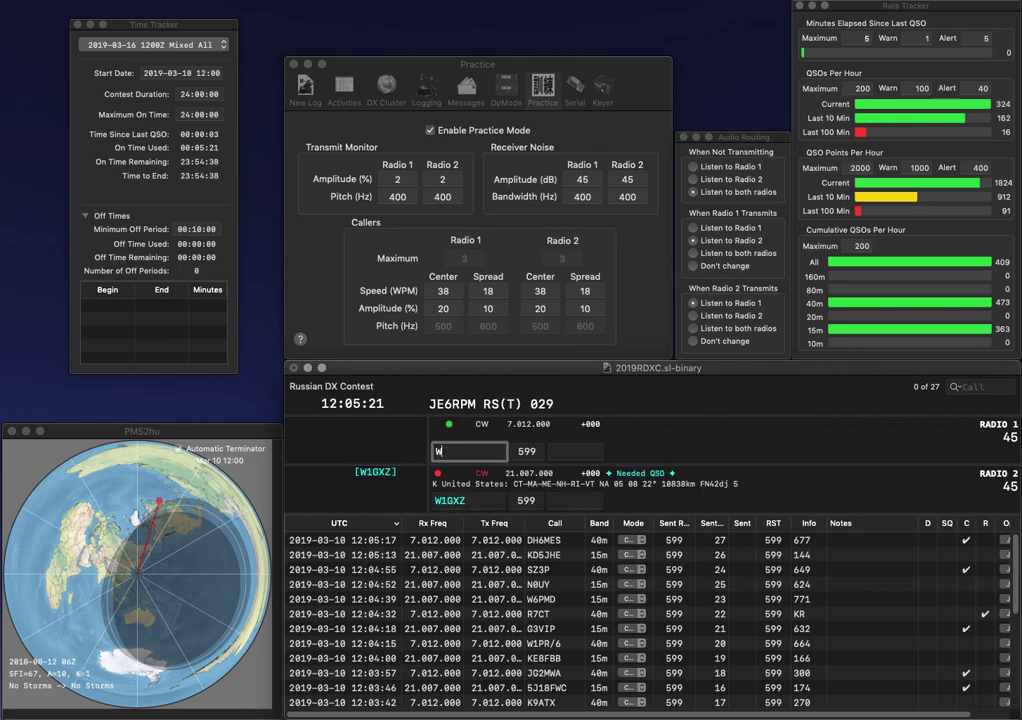
text(8TU)
key(Return)
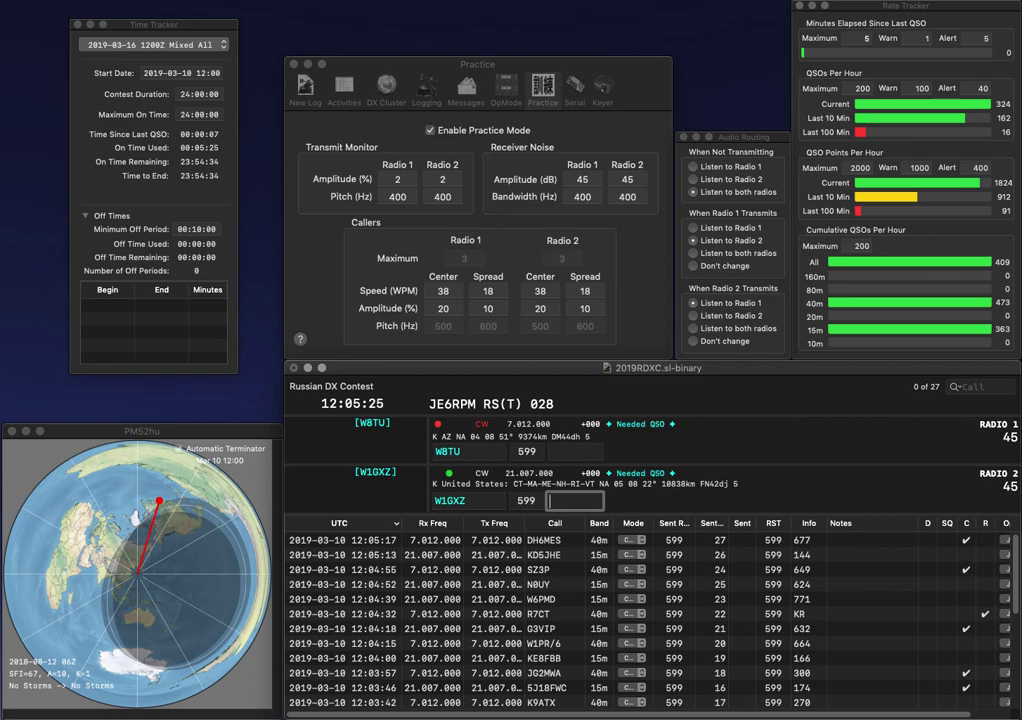
text(720)
key(Return)
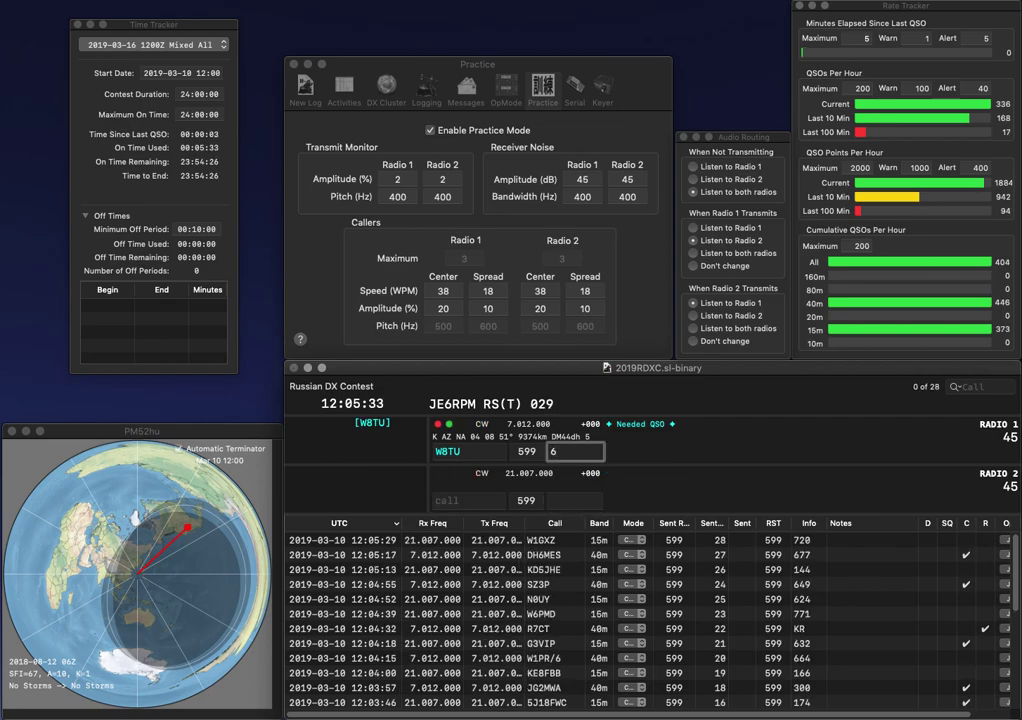
text(641)
key(Return)
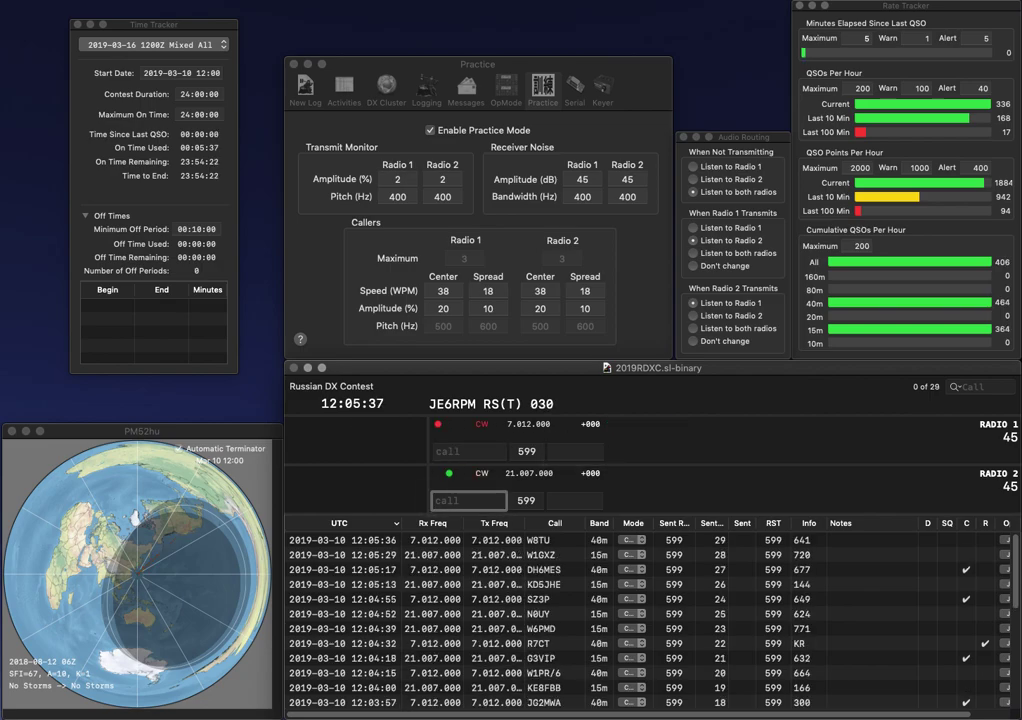
- Enter and send the callsigns RG0A on Radio 2 and AJ9C on Radio 1
text(G0A)
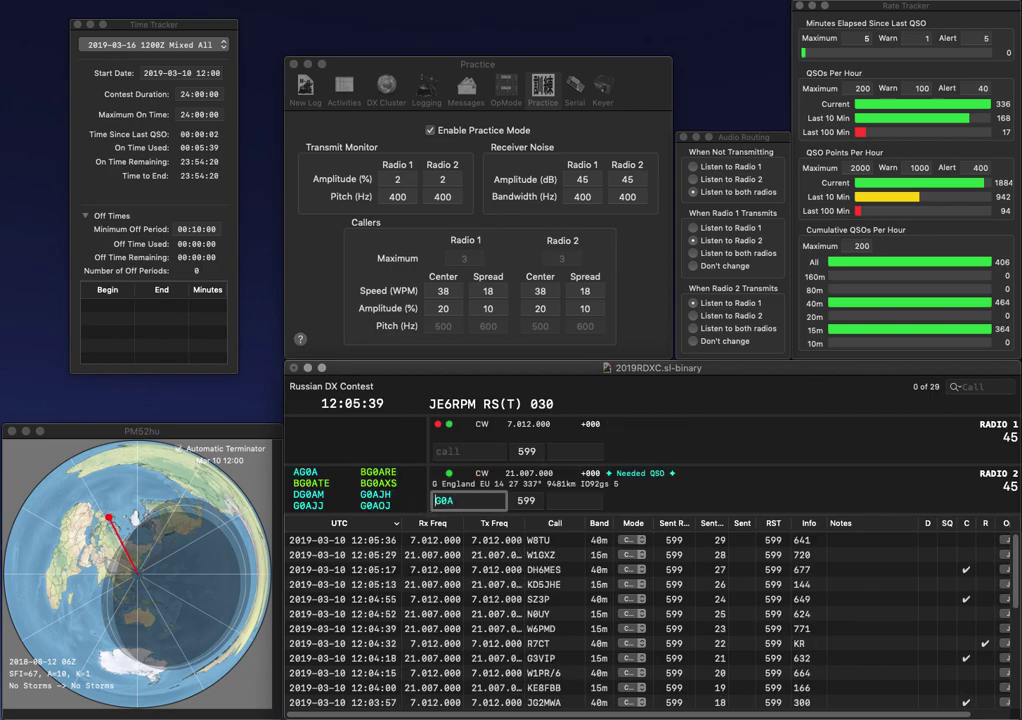
key(Home)
text(R)
key(Return)
text(AJ9C)
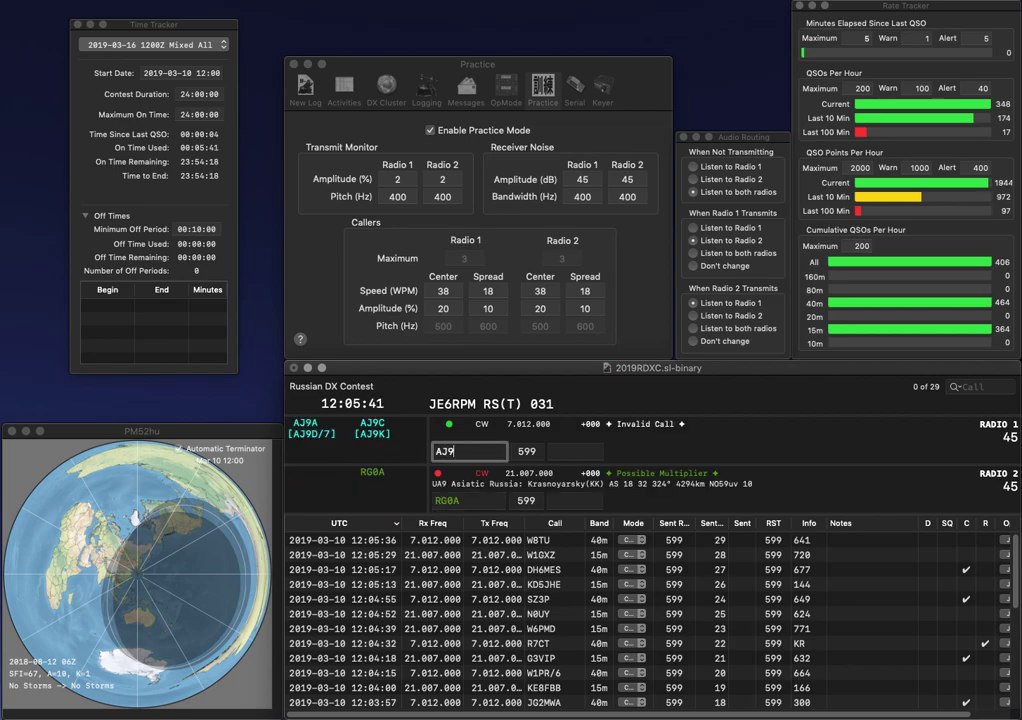
key(Return)
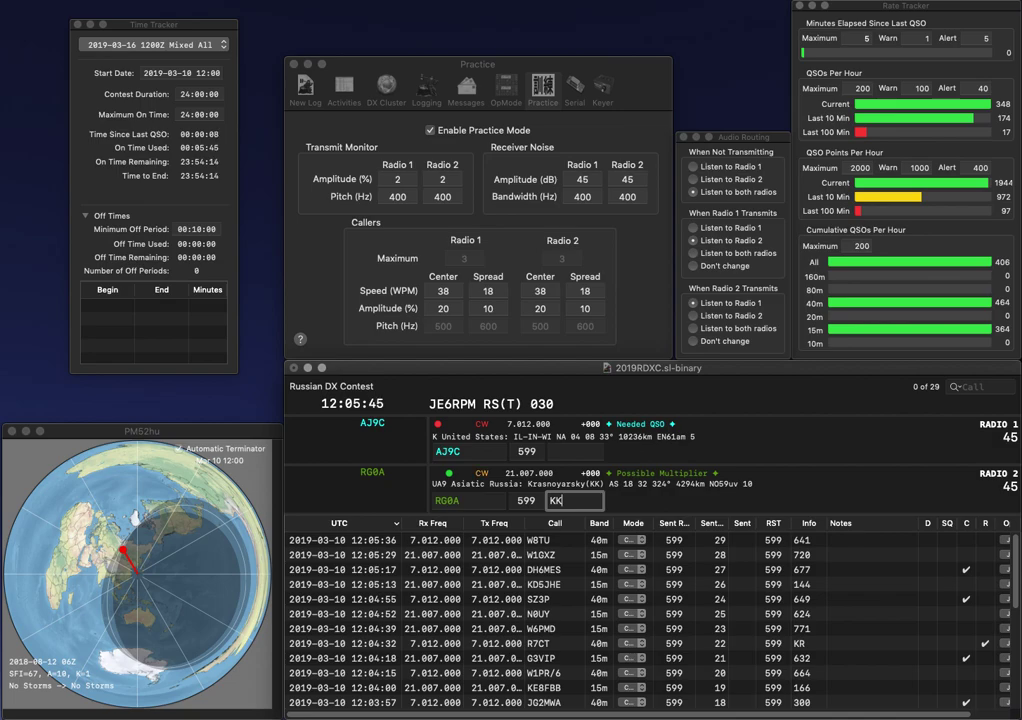
key(Return)
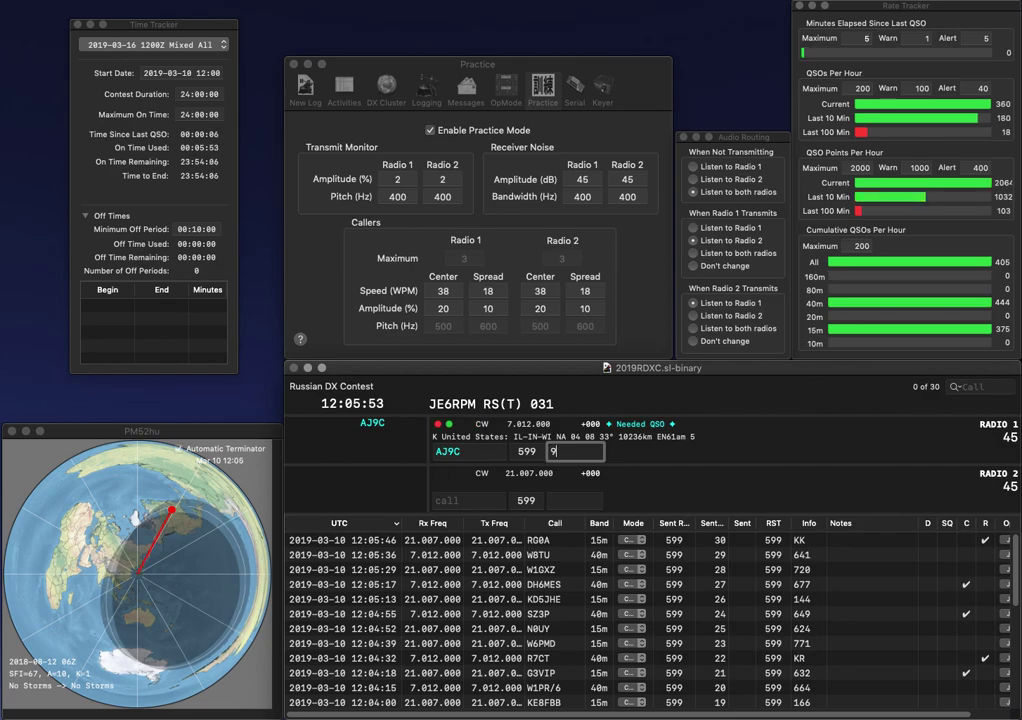
text(3)
key(Return)
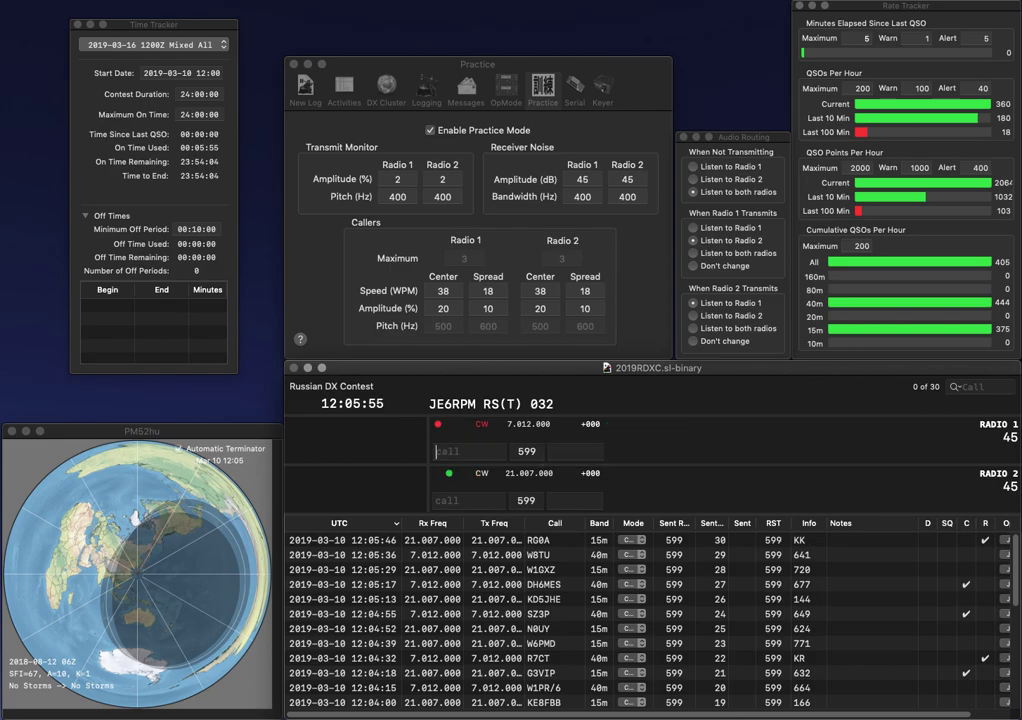
text(BD6RN)
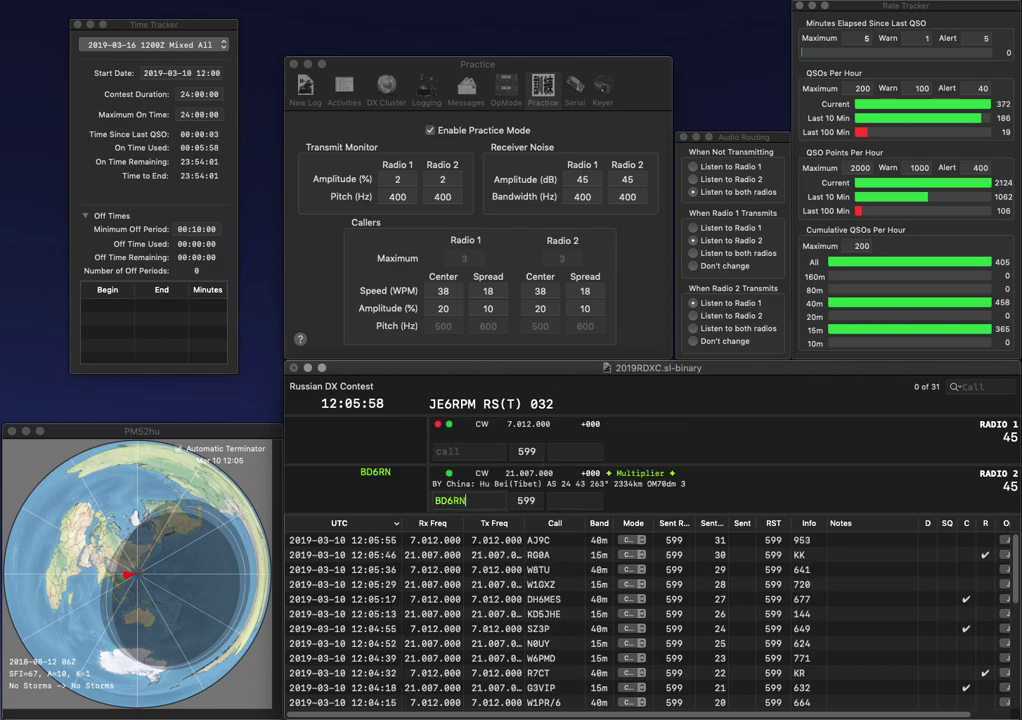
key(Return)
text(WQ9S)
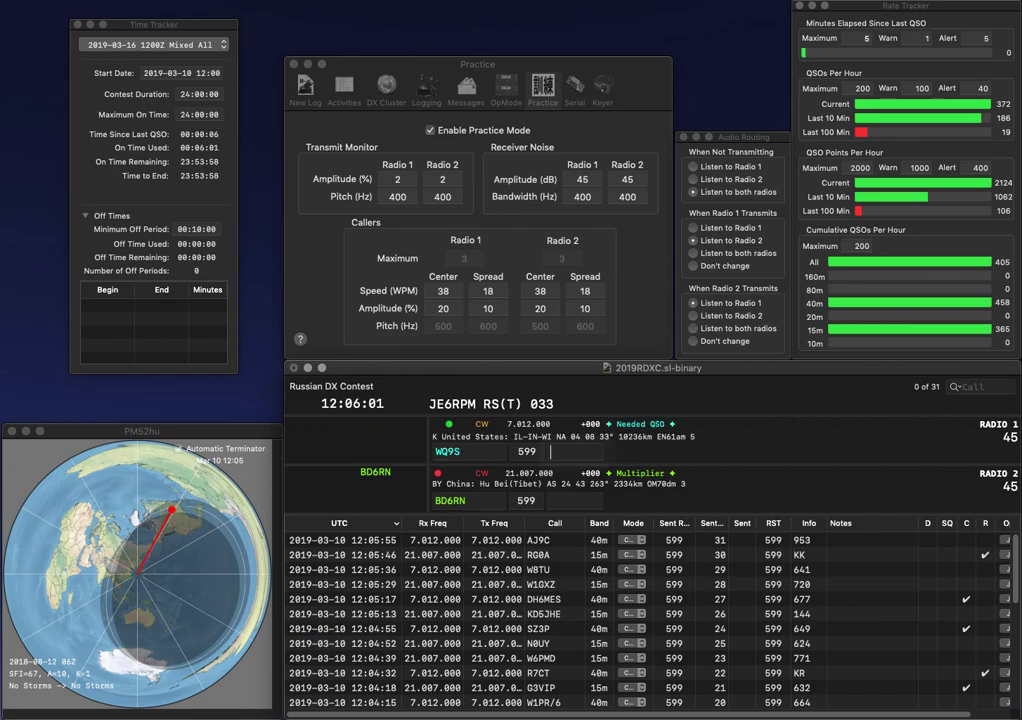
key(BackSpace)
text(H)
key(Return)
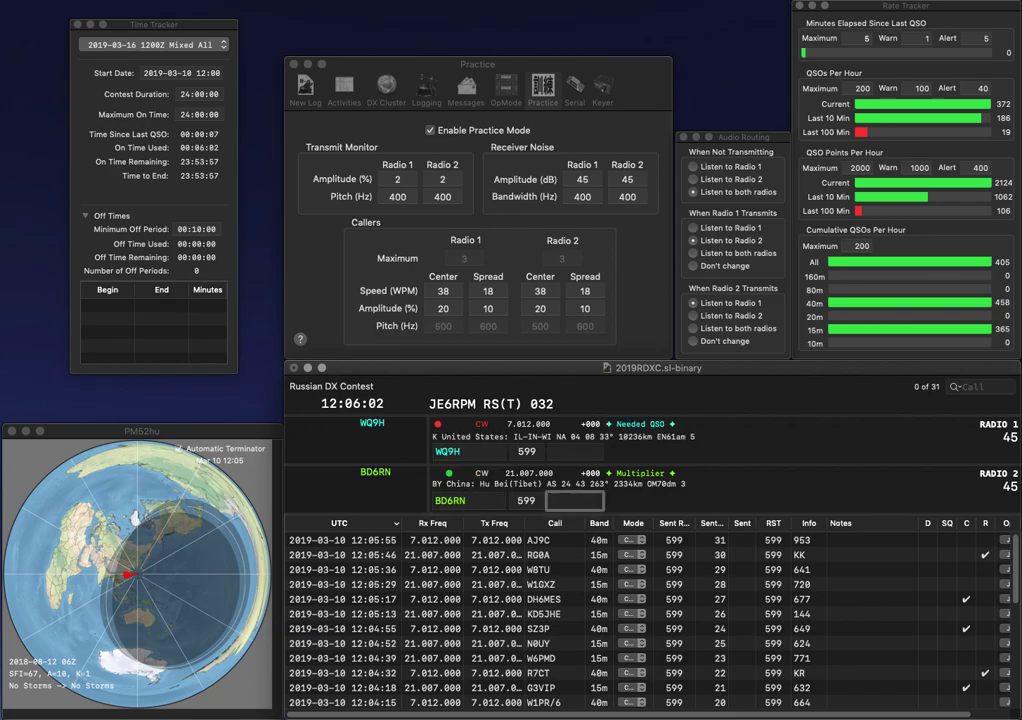
- Log BD6RN on Radio 2 with exchange 810 and WQ9H on Radio 1 with 712
text(810)
key(Return)
key(Return)
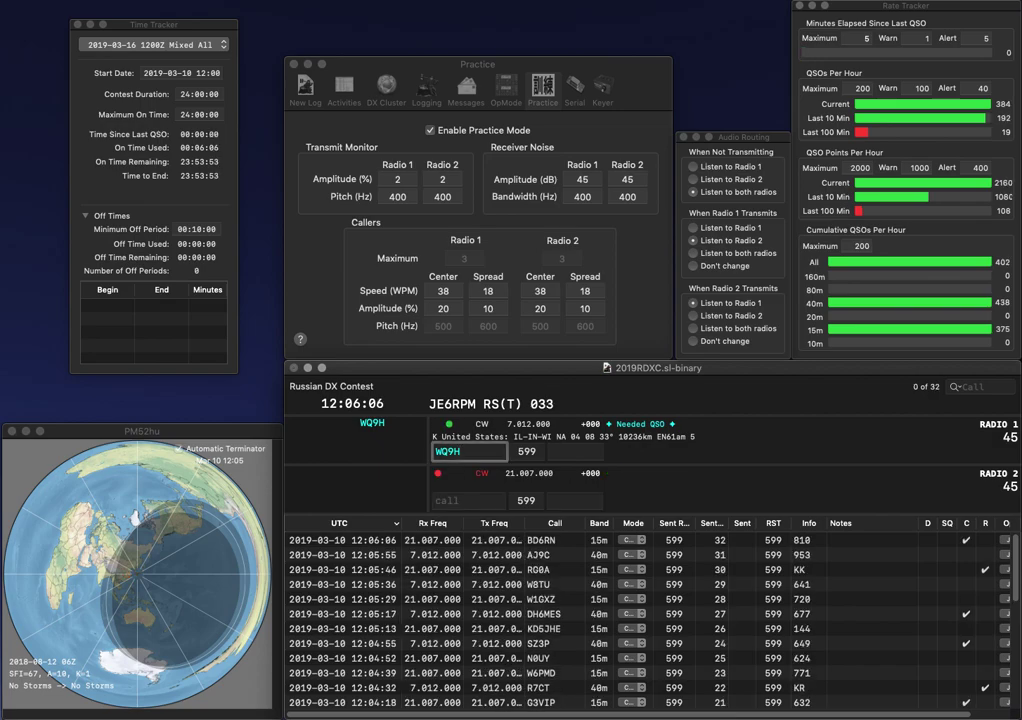
text(712)
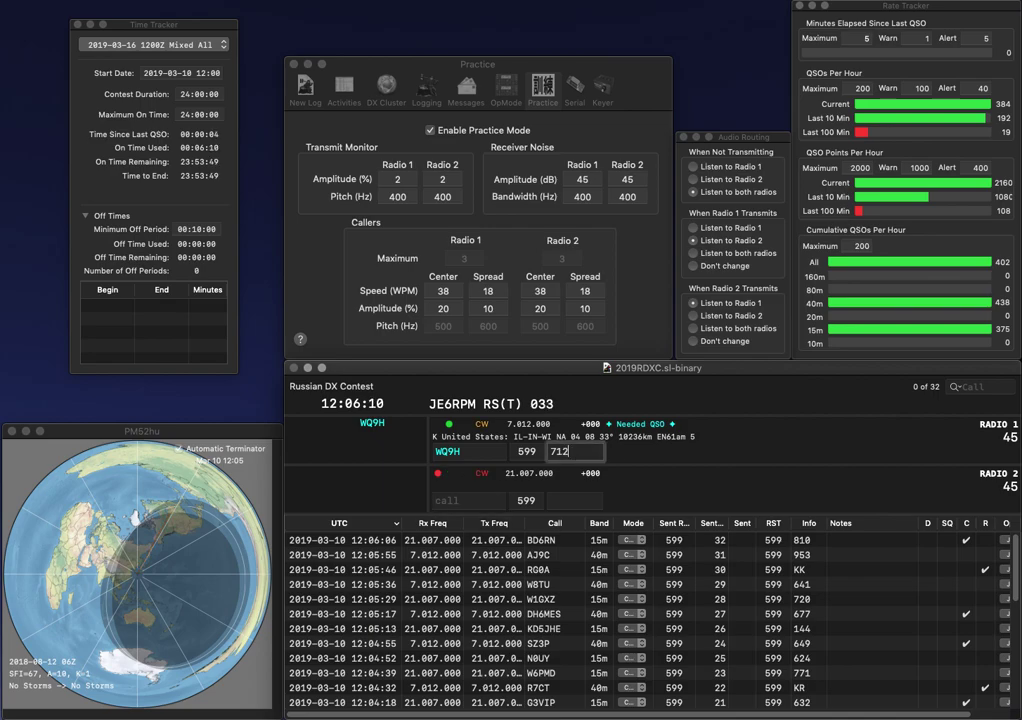
key(Return)
- Enter and send the callsign R9GM on Radio 2
text(PG)
key(BackSpace)
text(R9GM)
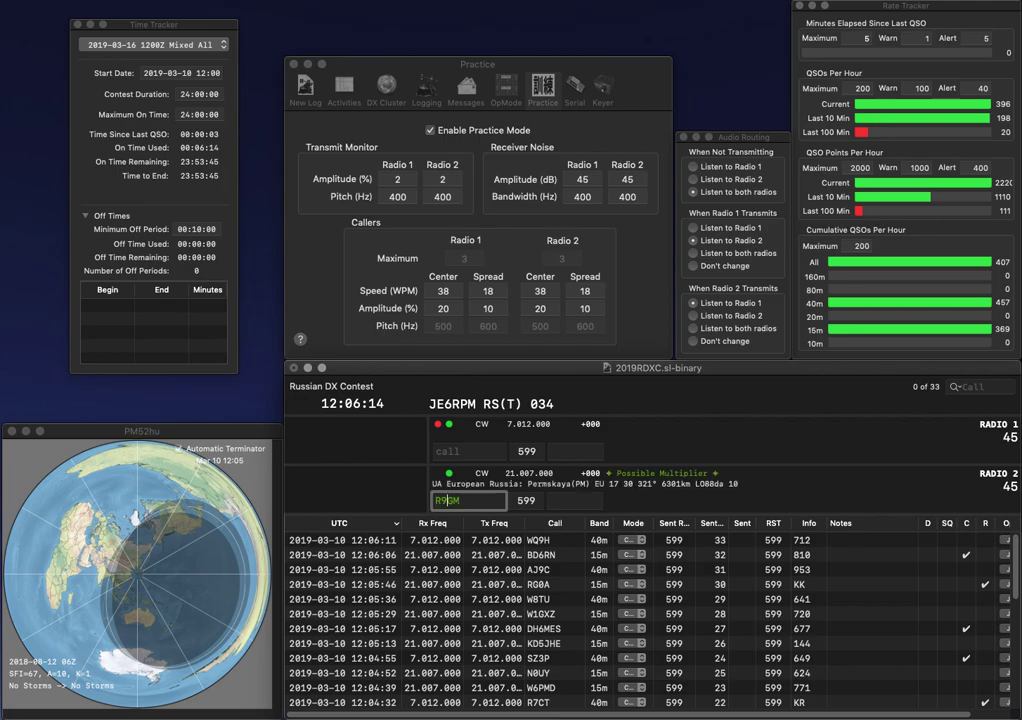
key(Return)
- Enter the partial callsign UD on Radio 1 and return to the Radio 2 entry
text(UY)
key(BackSpace)
text(D)
key(Down)
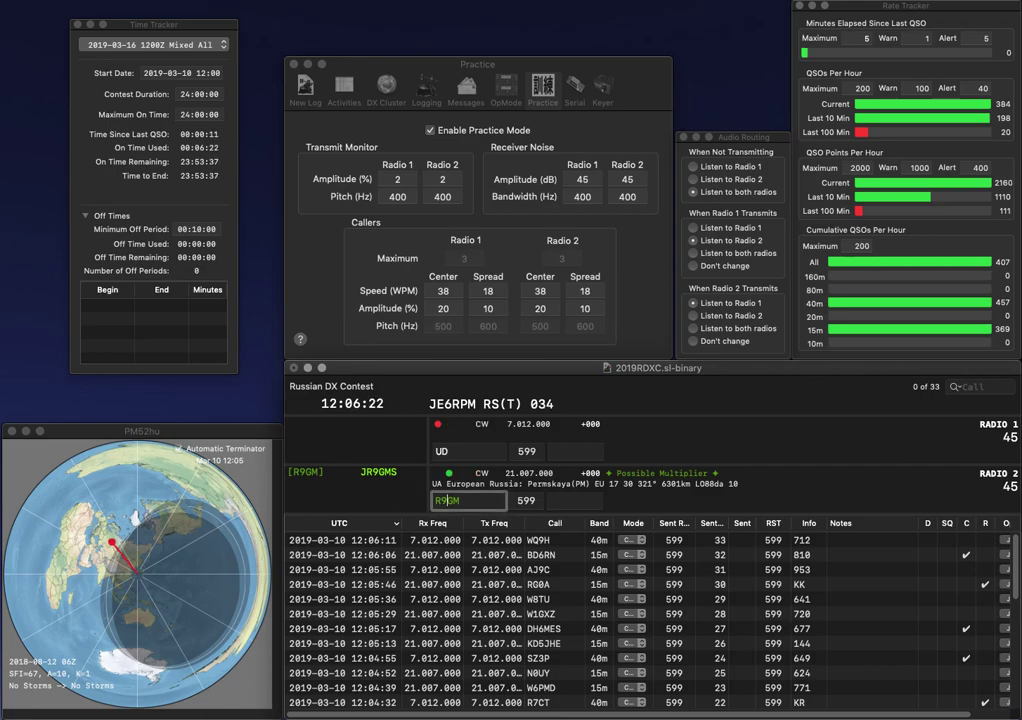
- Log R9GM on Radio 2 with exchange PM
key(Tab)
text(RP)
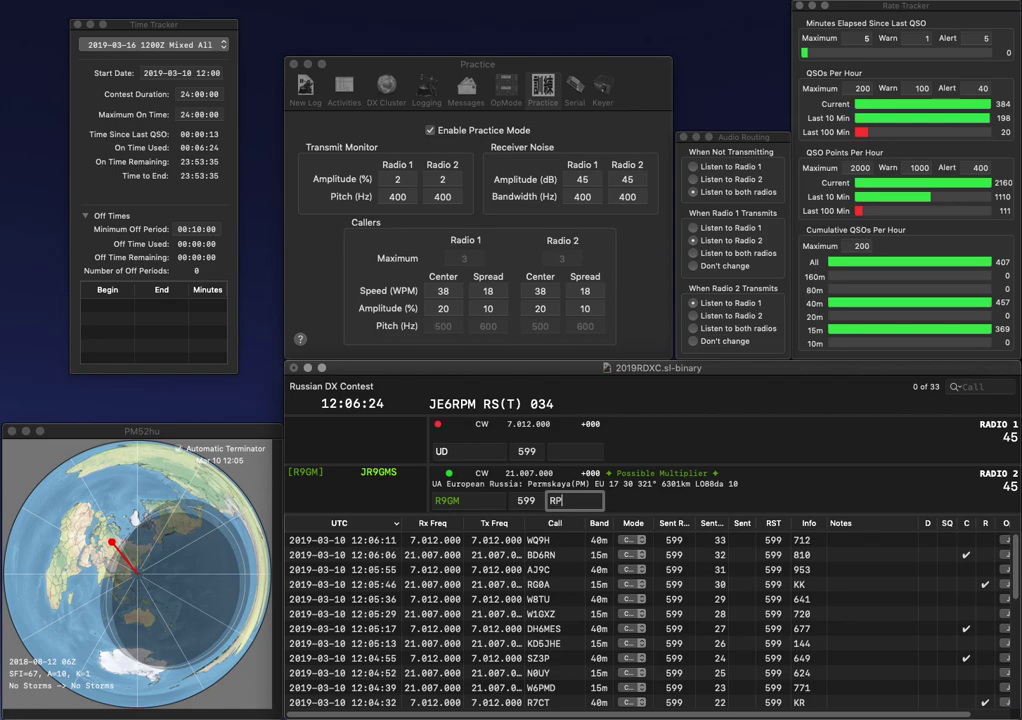
text(M)
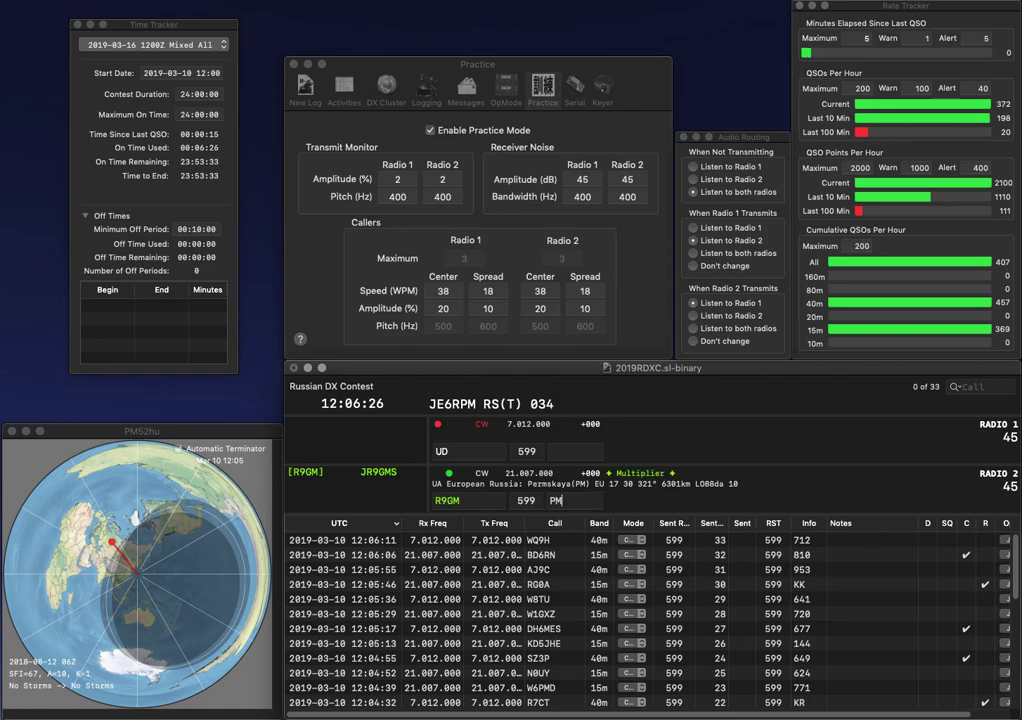
key(Return)
key(BackSpace)
key(BackSpace)
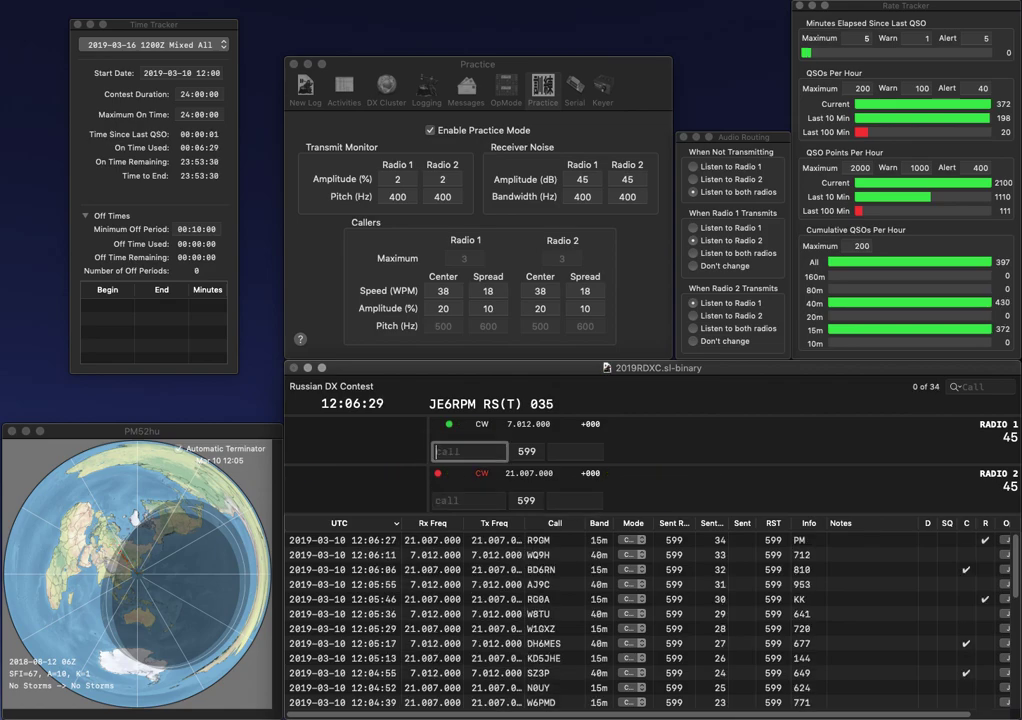
text(TU)
key(Down)
text(DJ6OI)
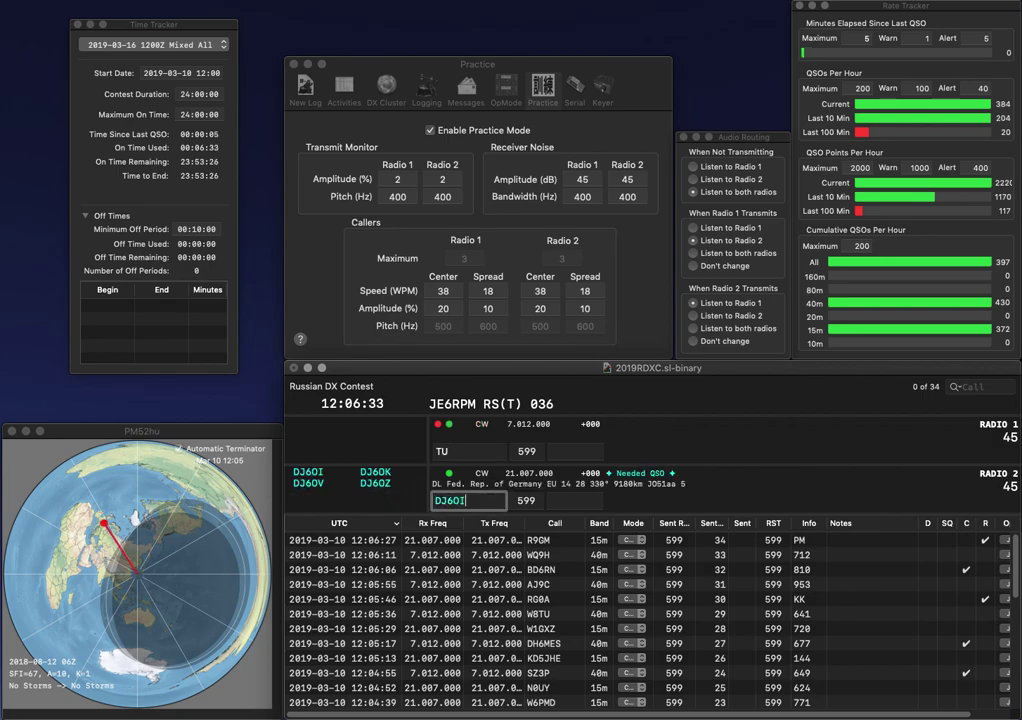
key(Return)
text(KK)
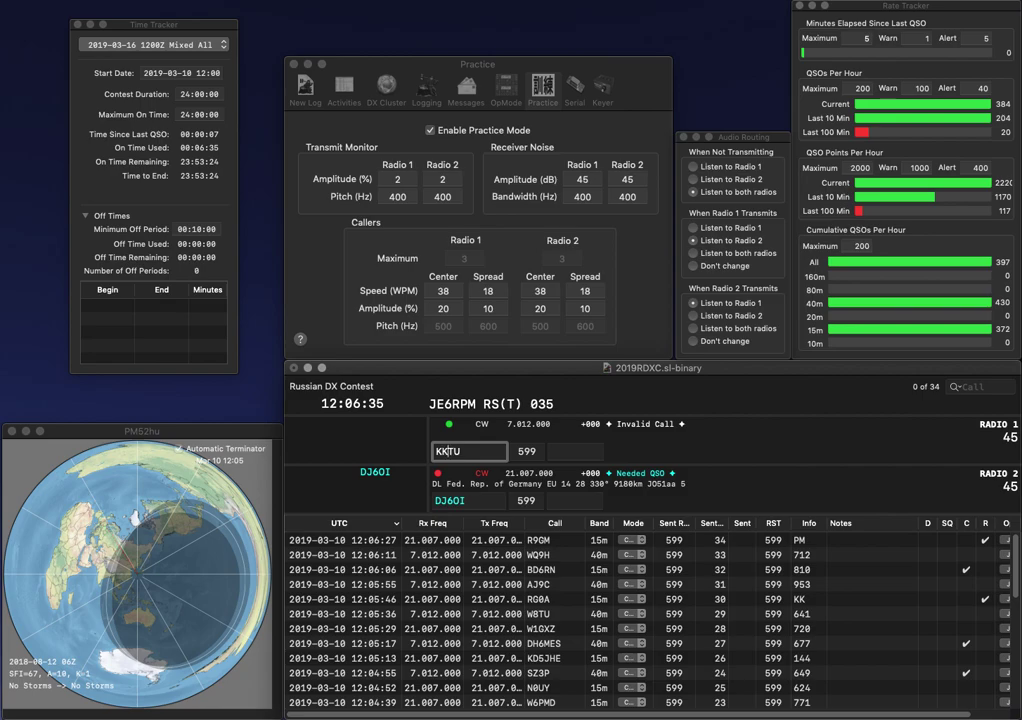
text(6)
key(Right)
key(Right)
key(BackSpace)
text(V)
key(Return)
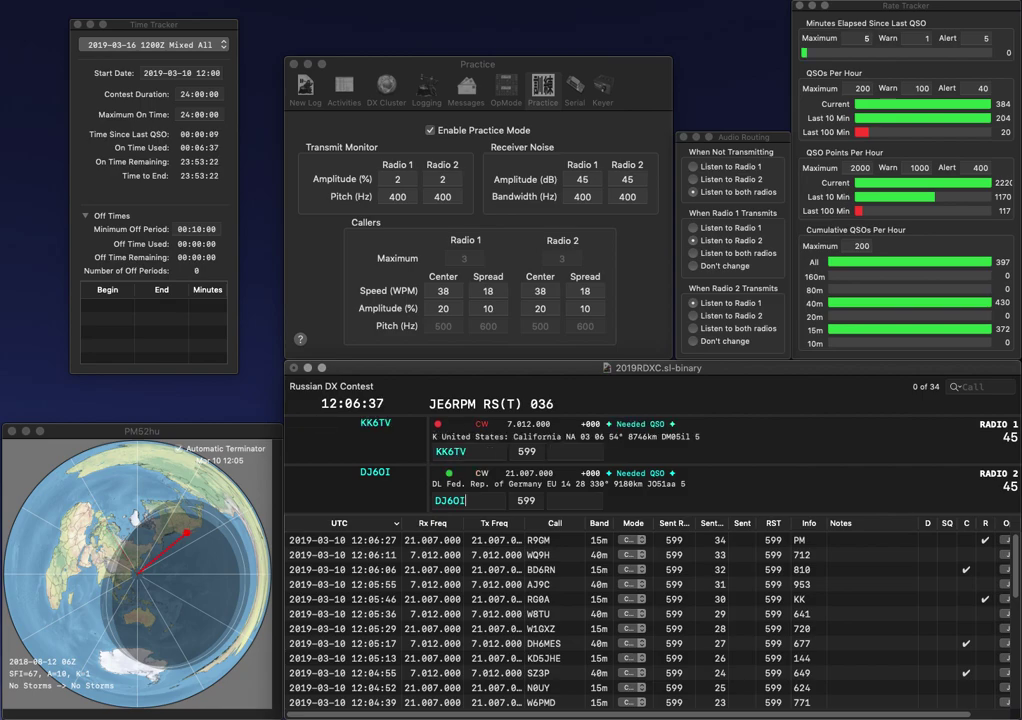
text(3)
key(Return)
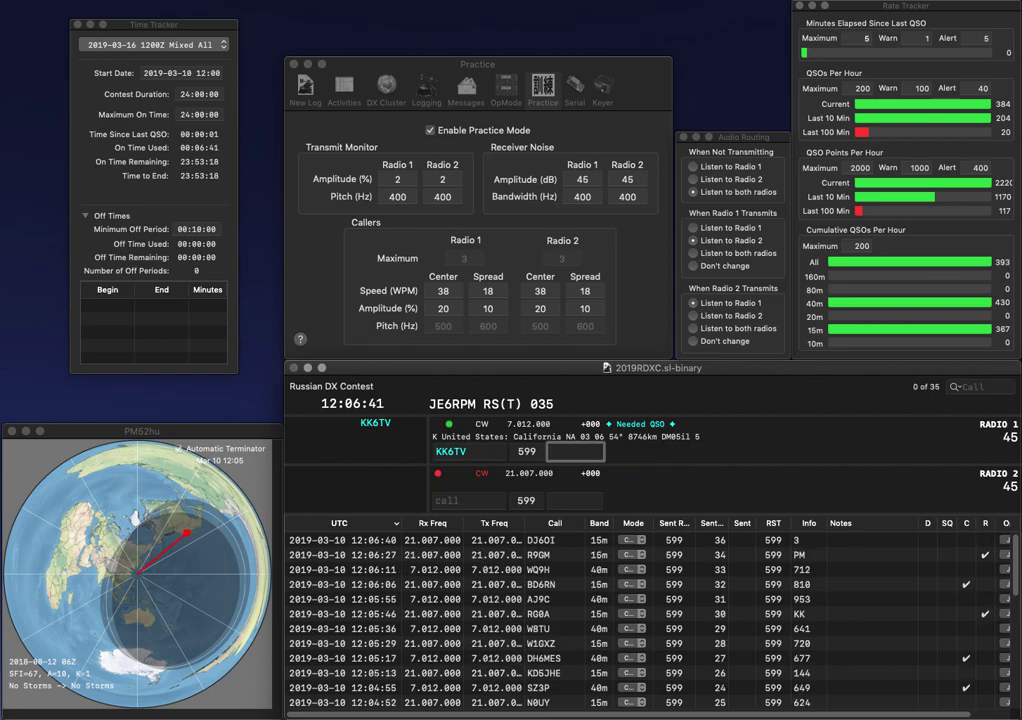
text(915)
key(Return)
text(W)
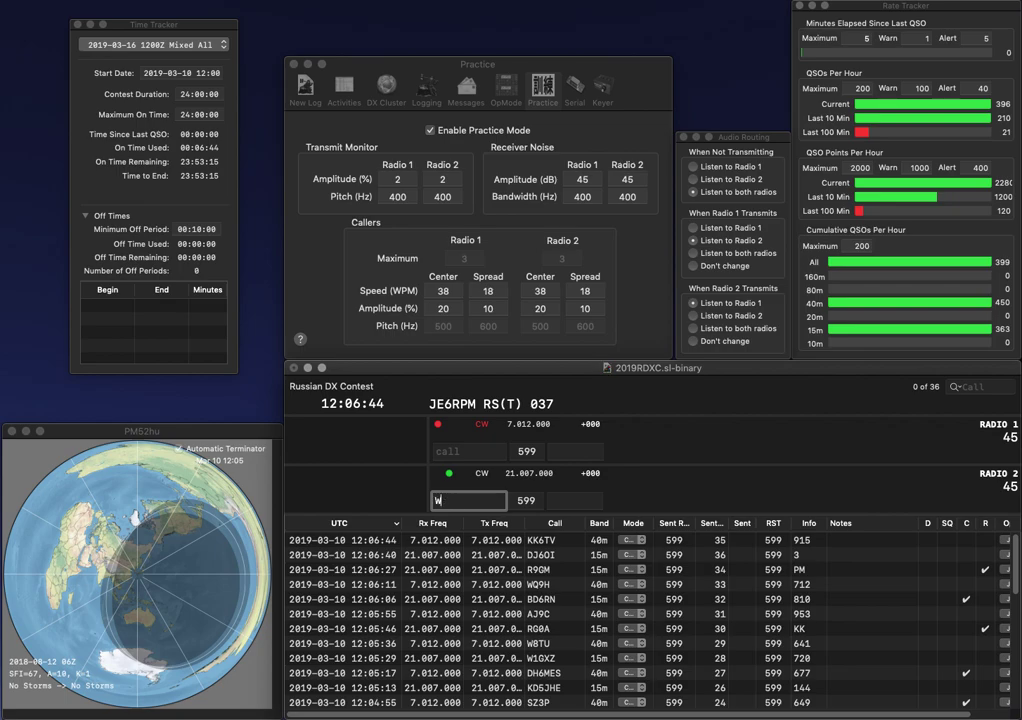
text(P)
key(BackSpace)
text(JA)
key(Return)
text(W9RNY)
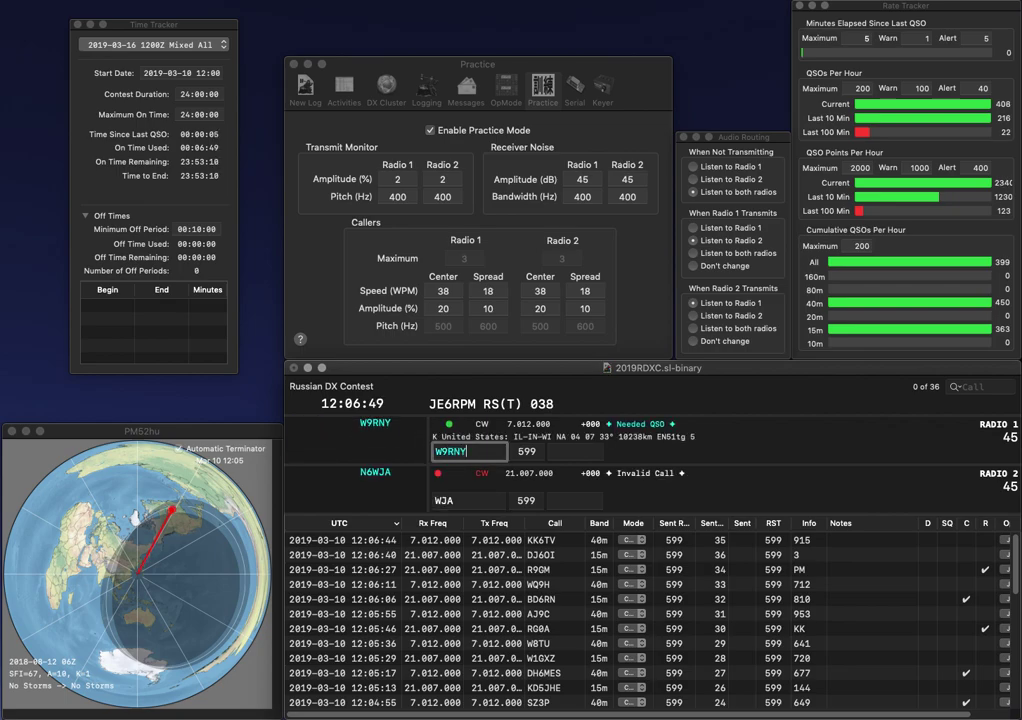
key(Return)
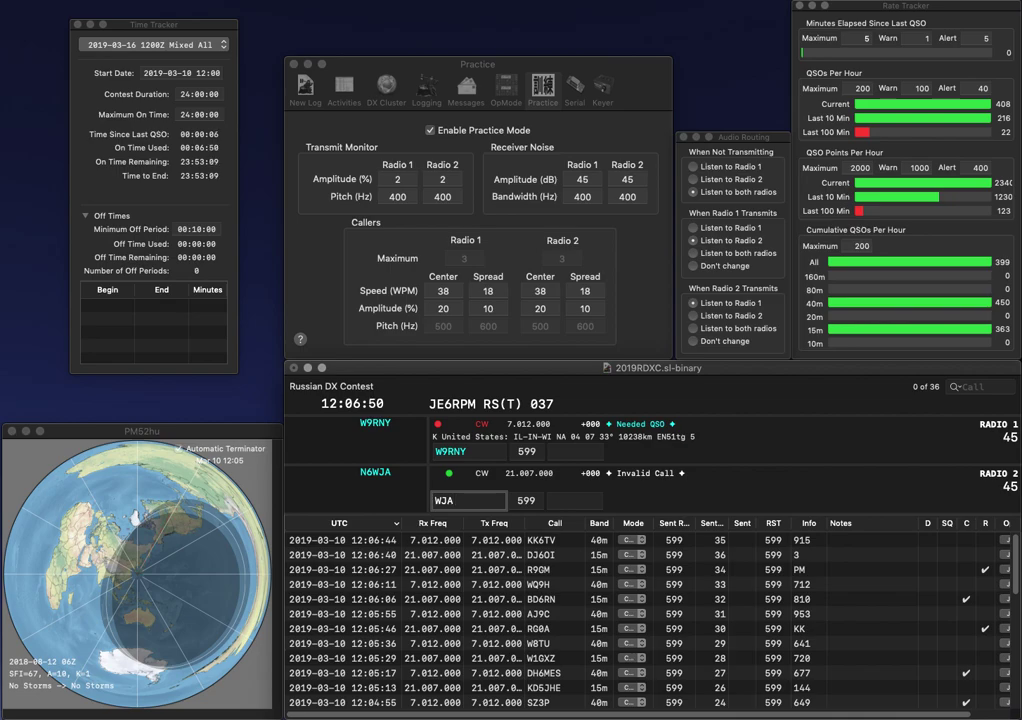
text(KC9)
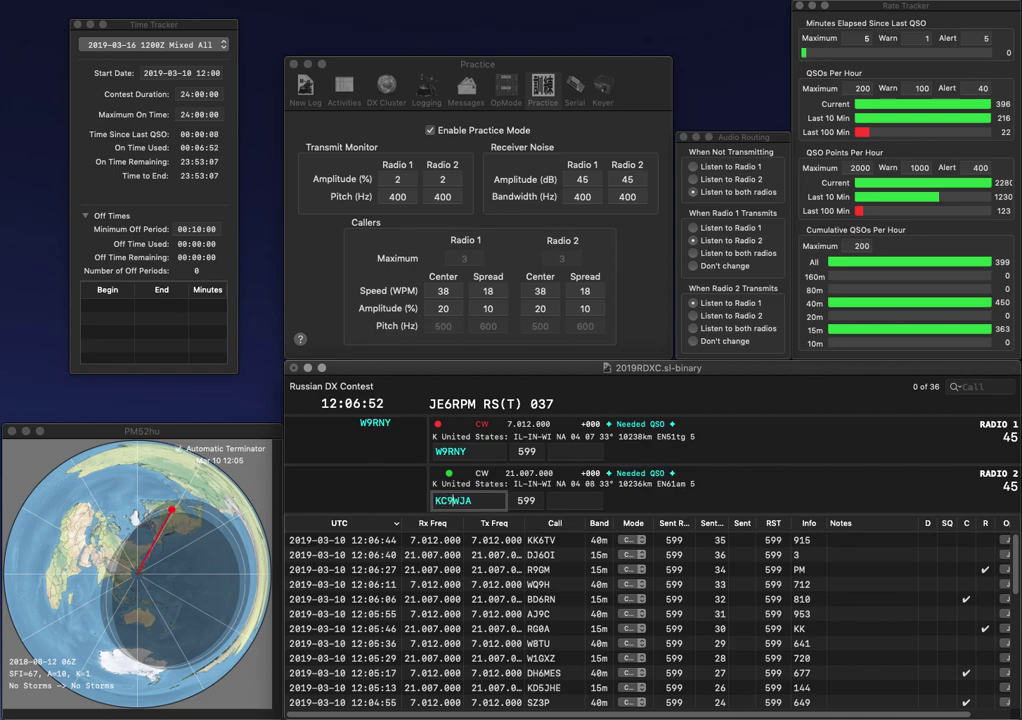
key(Delete)
key(Delete)
text(VA)
key(Return)
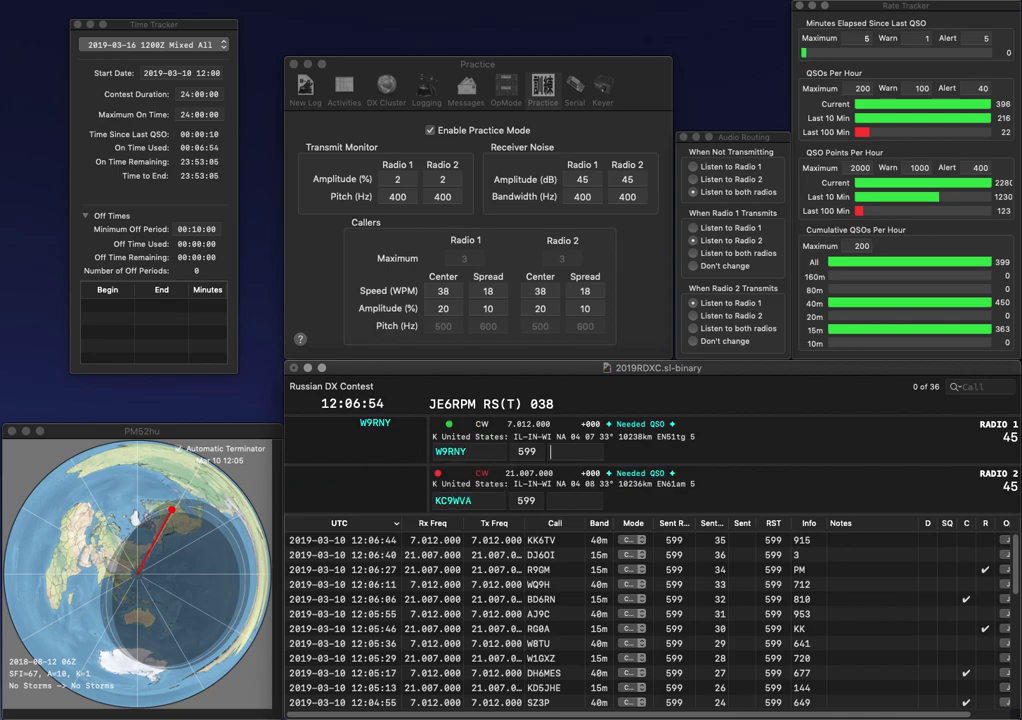
text(98)
key(Return)
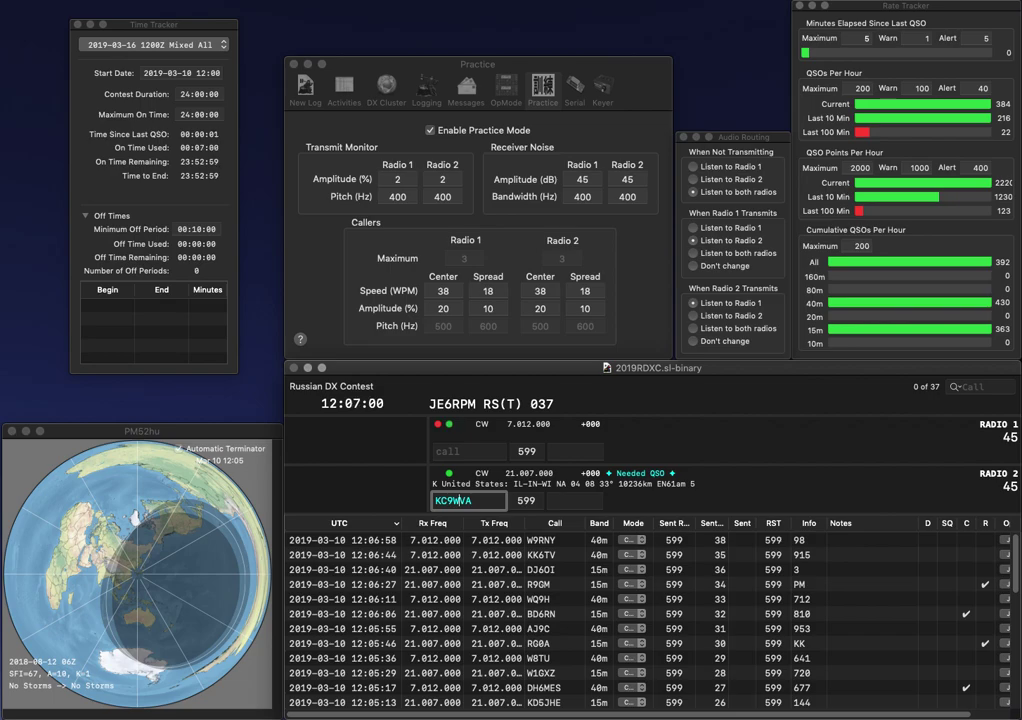
key(Delete)
text(AV)
key(Return)
text(UR5IFB)
key(Return)
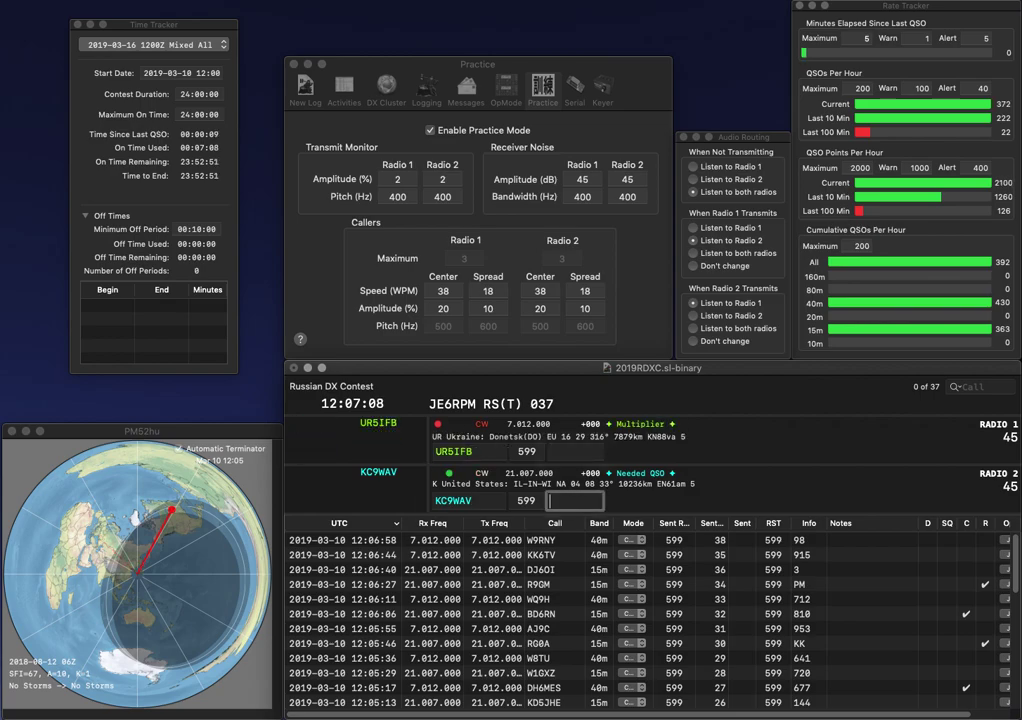
text(280)
key(Return)
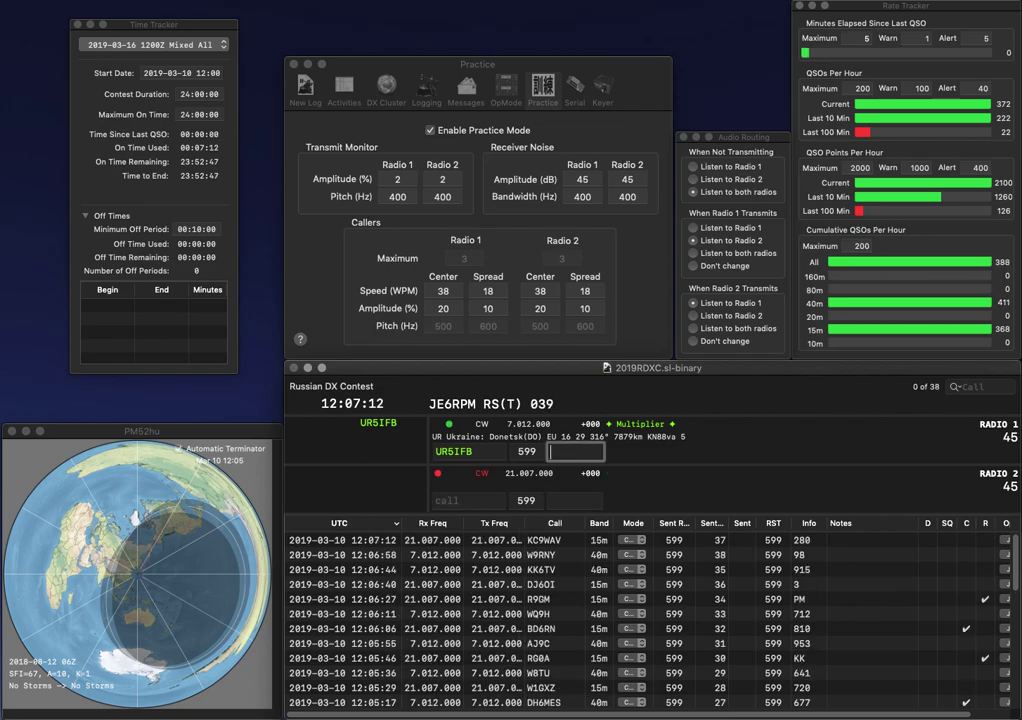
text(457)
key(Return)
text(MI5AFK)
key(Return)
text(K)
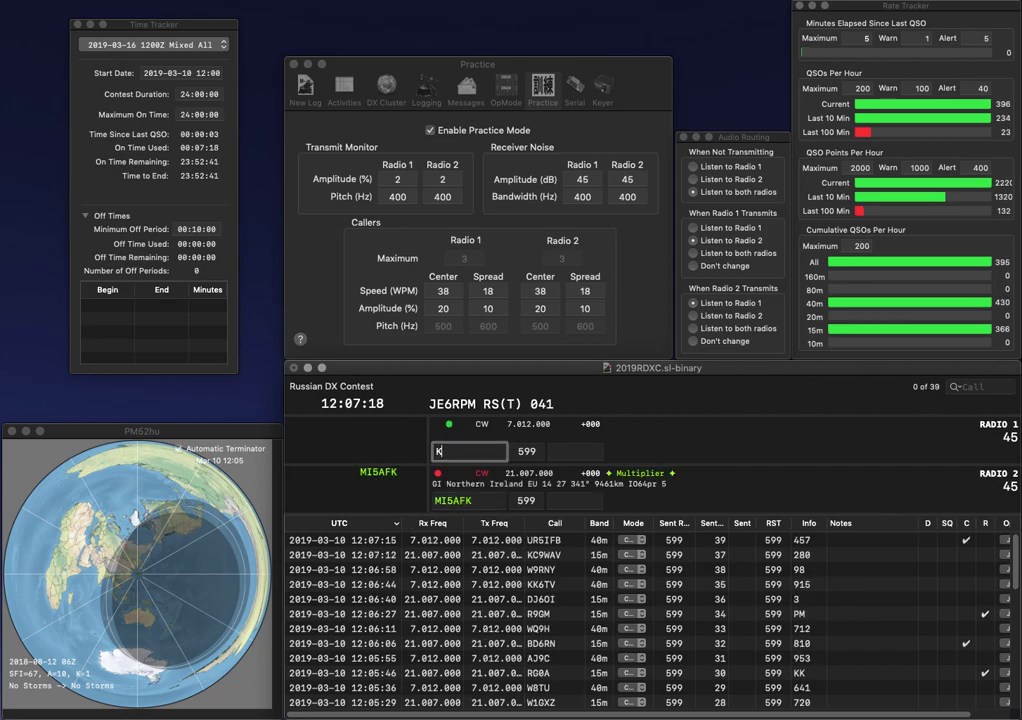
text(8RJ)
key(Return)
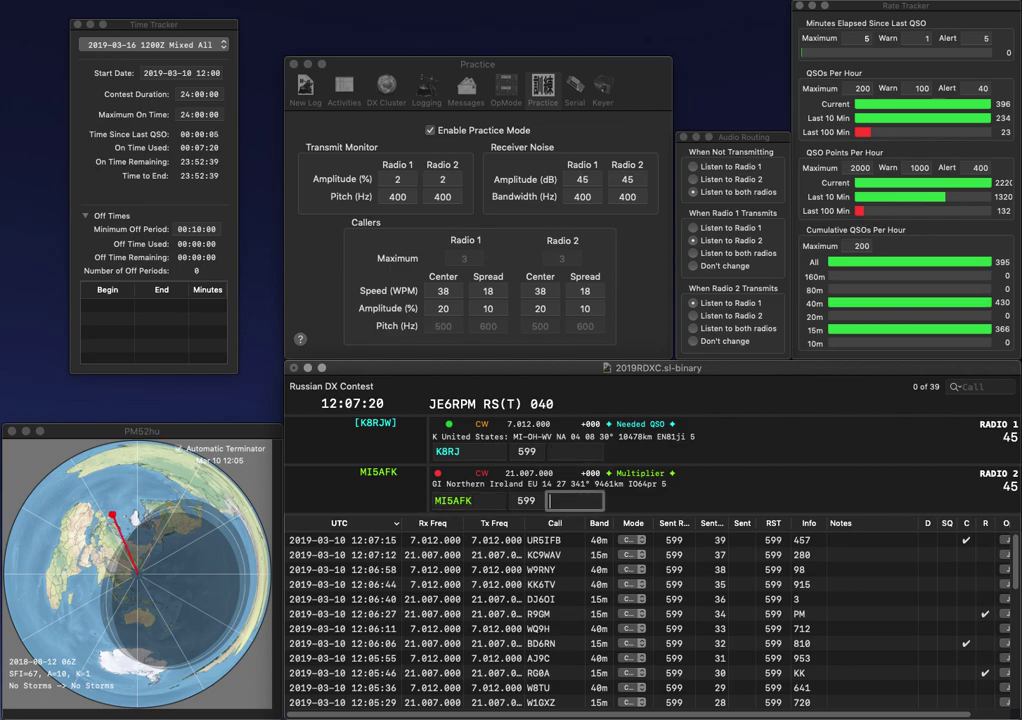
text(559)
key(Return)
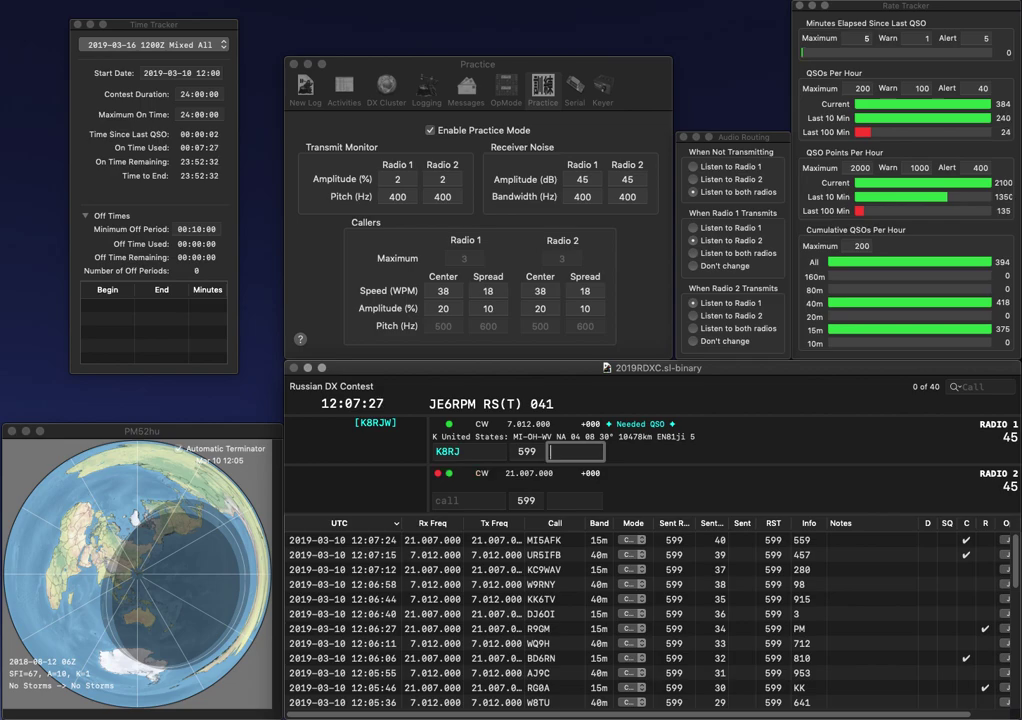
key(space)
key(Left)
key(BackSpace)
text(L)
key(Return)
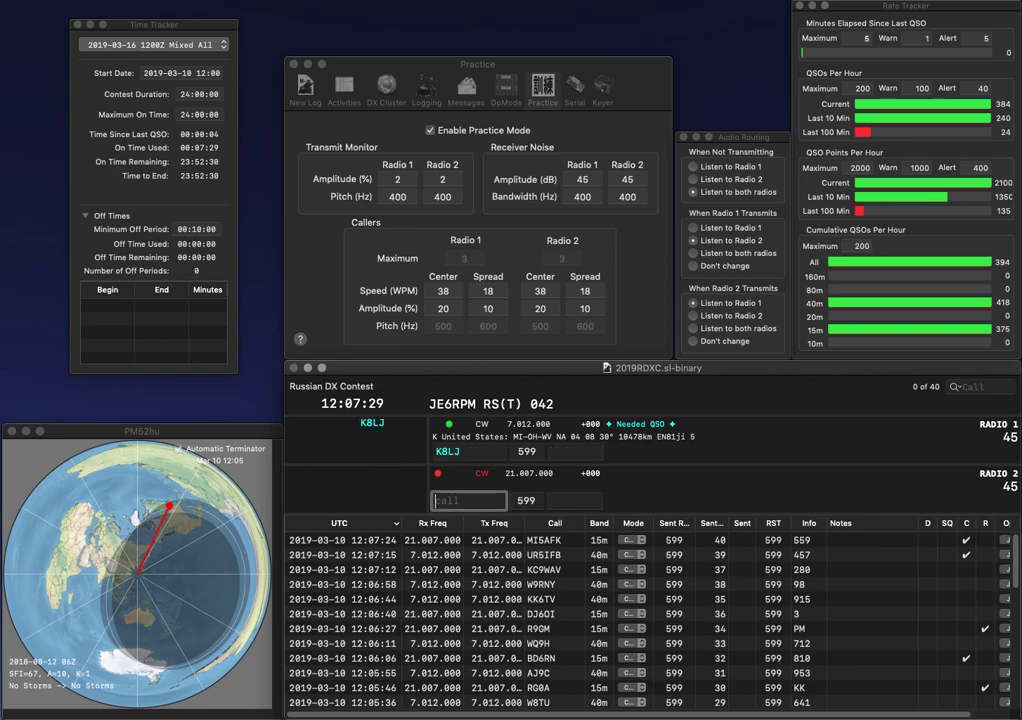
text(UR)
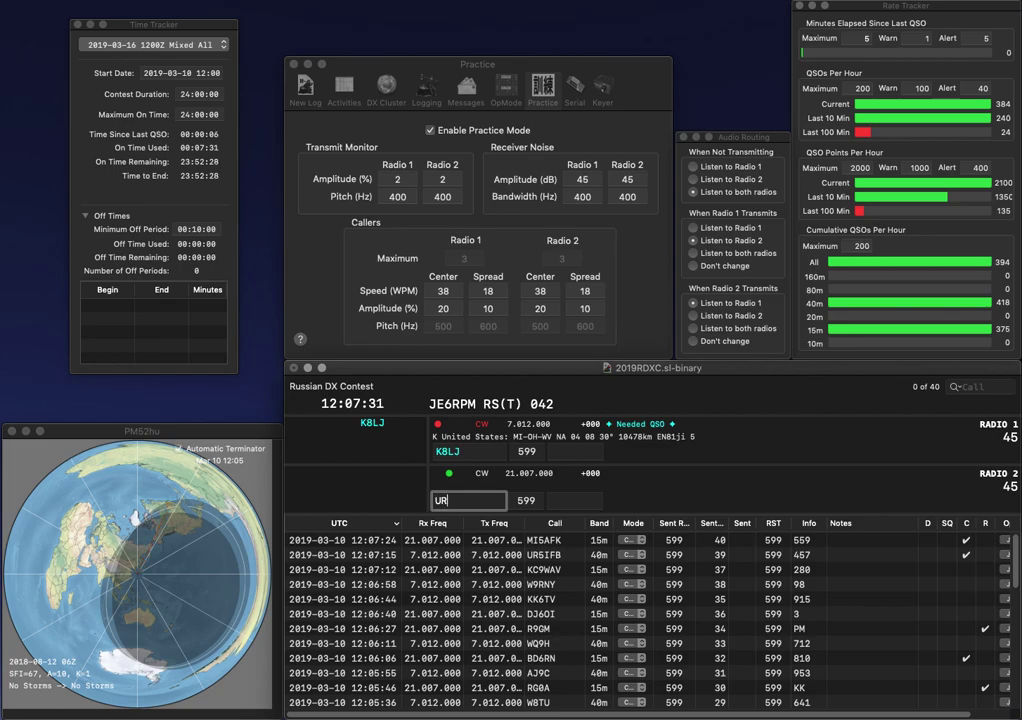
text(4QRH)
key(Return)
text(526)
key(Return)
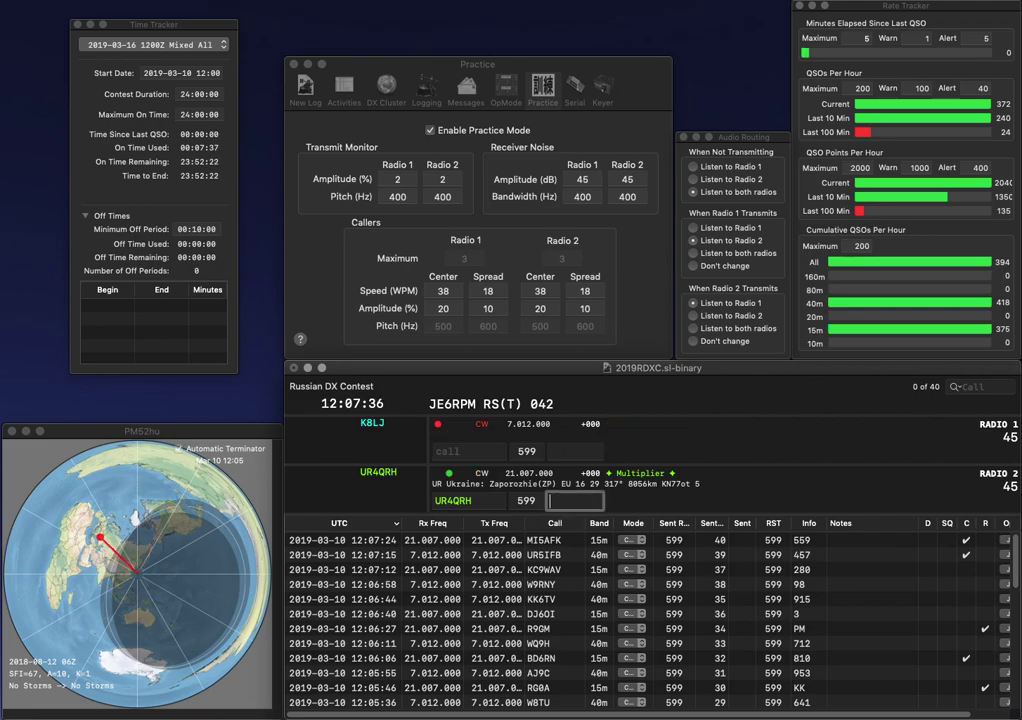
text(904)
key(Return)
text(RVM)
key(Return)
text(IN)
key(Return)
key(super+Left)
text(G3)
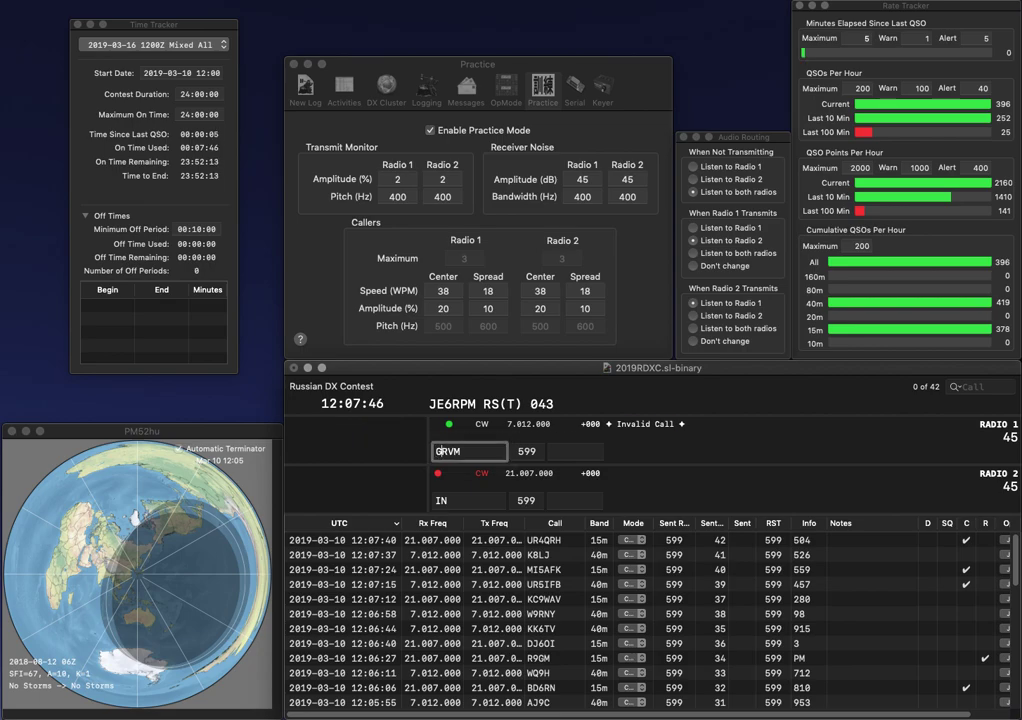
key(Return)
text(3BF)
key(Return)
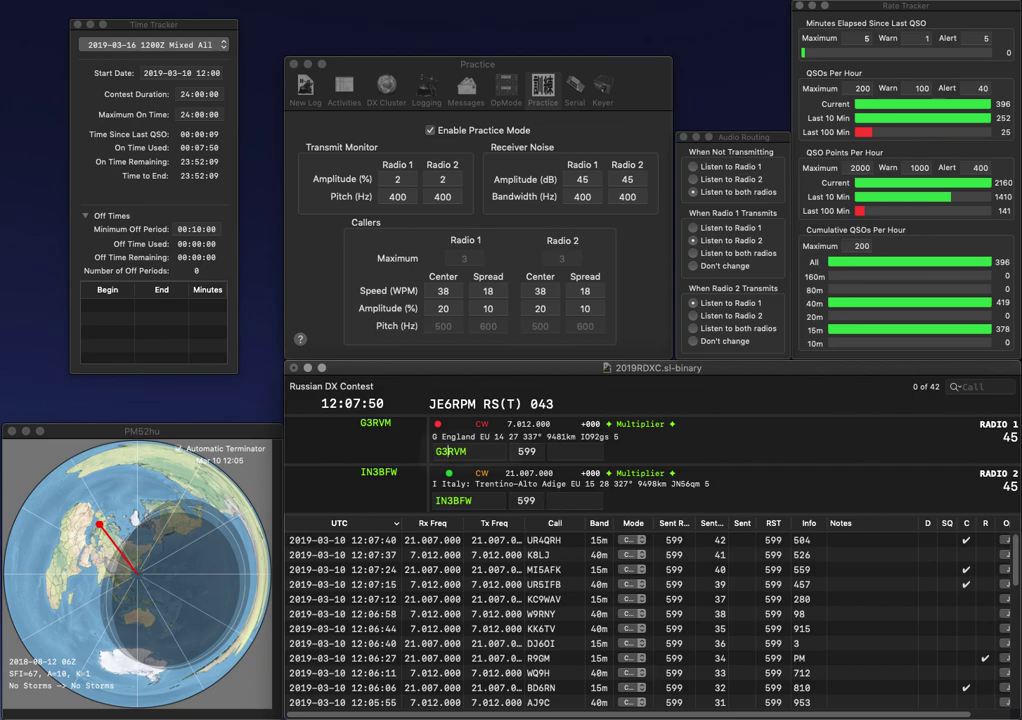
text(438)
key(Return)
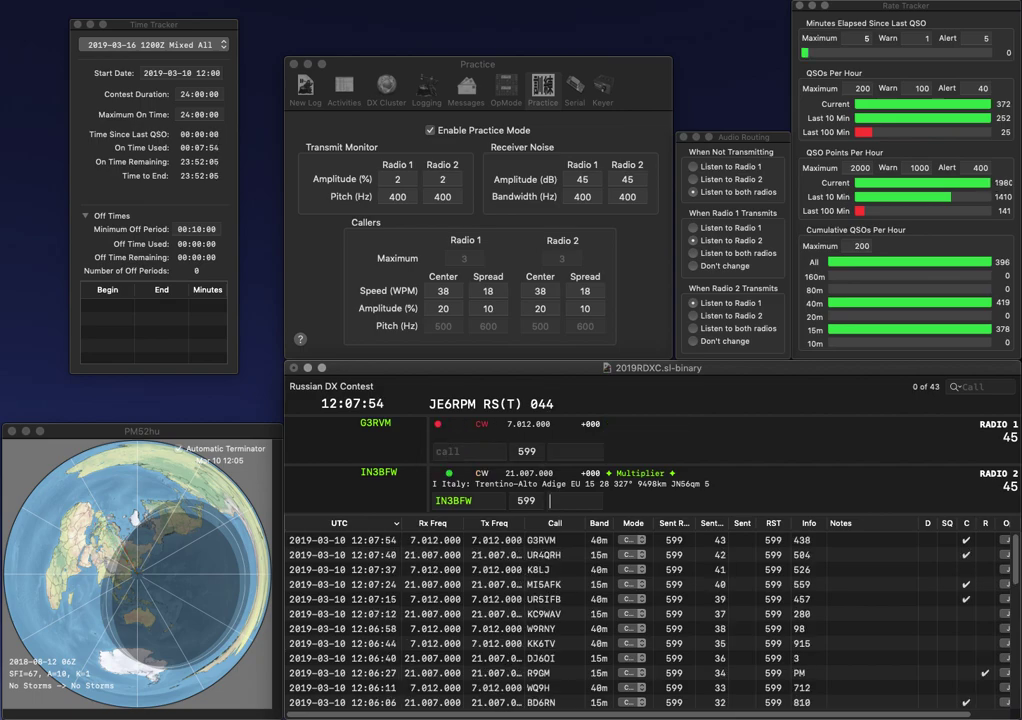
text(587)
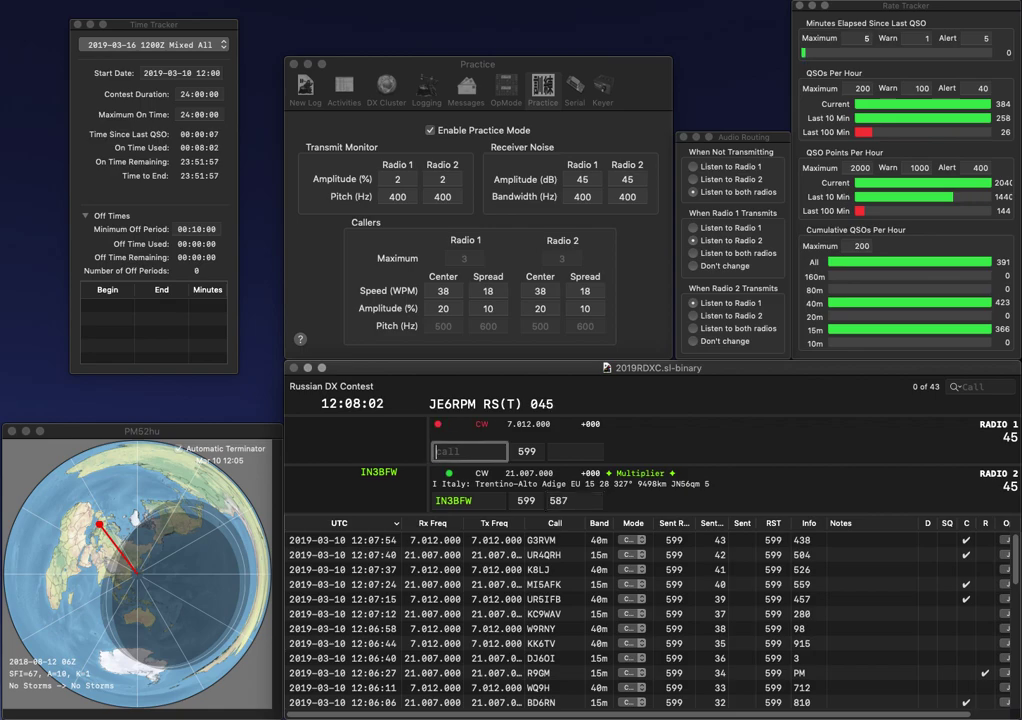
key(Return)
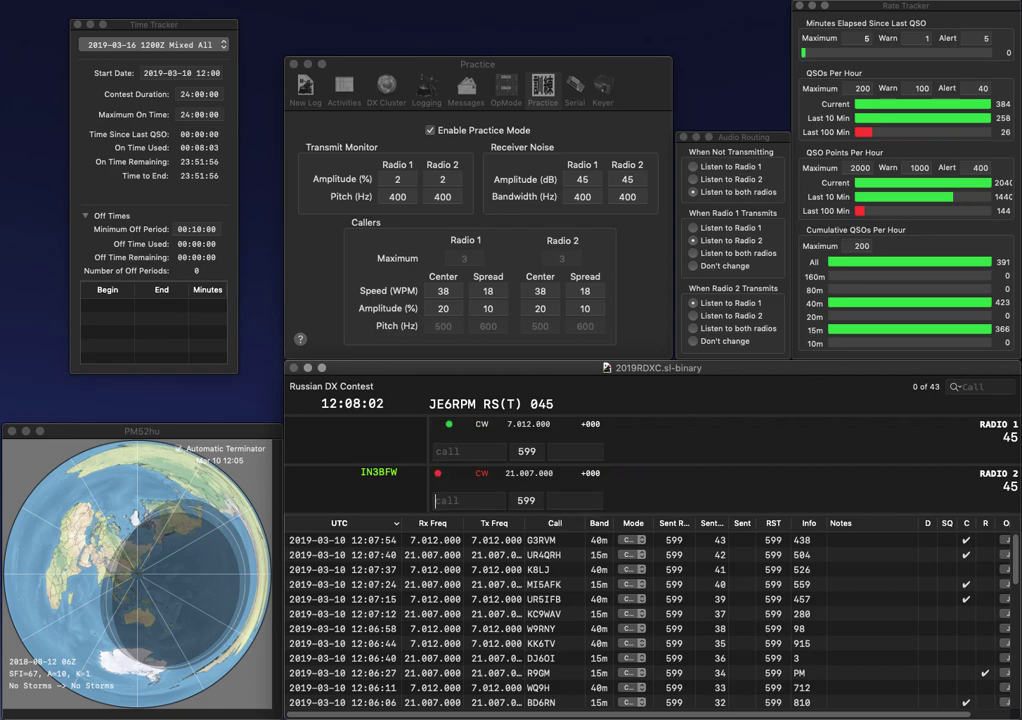
- Send the partial callsign 7YED on Radio 1 and complete it as KF7YED, and enter and send PY2ITM on Radio 2
text(7YED)
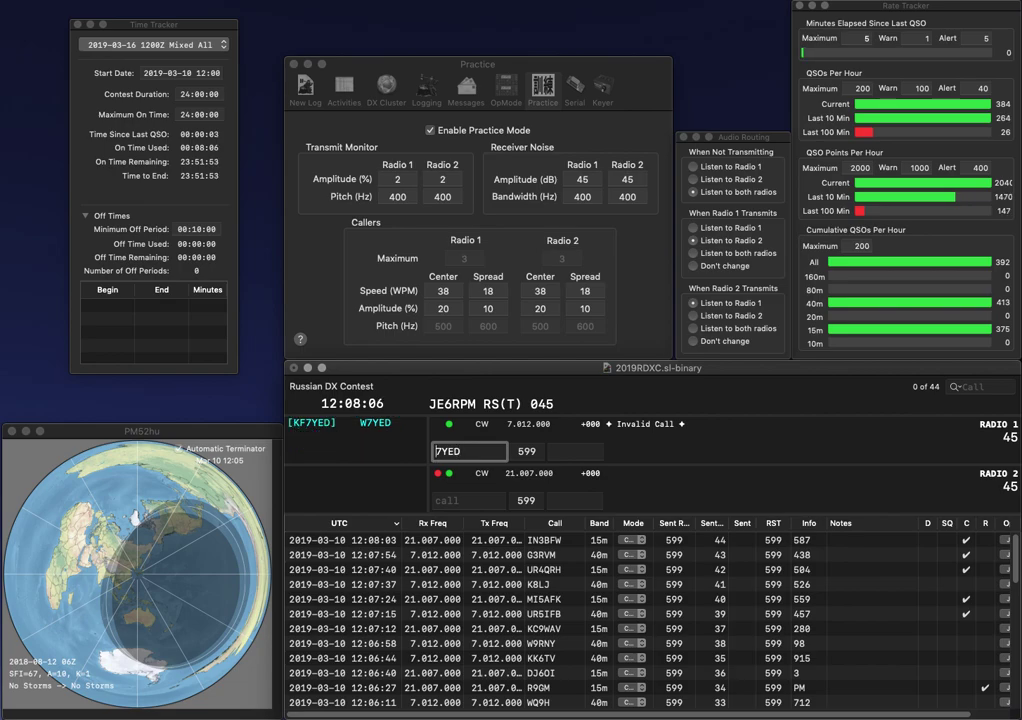
key(Return)
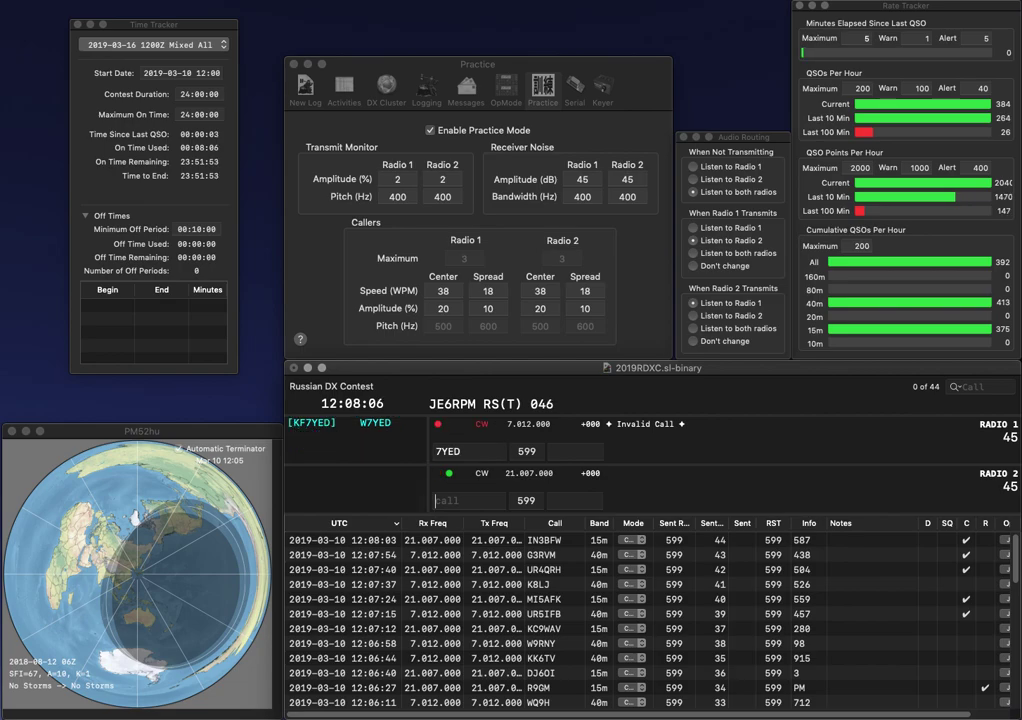
text(2ITM)
key(Return)
text(KF)
key(Return)
key(space)
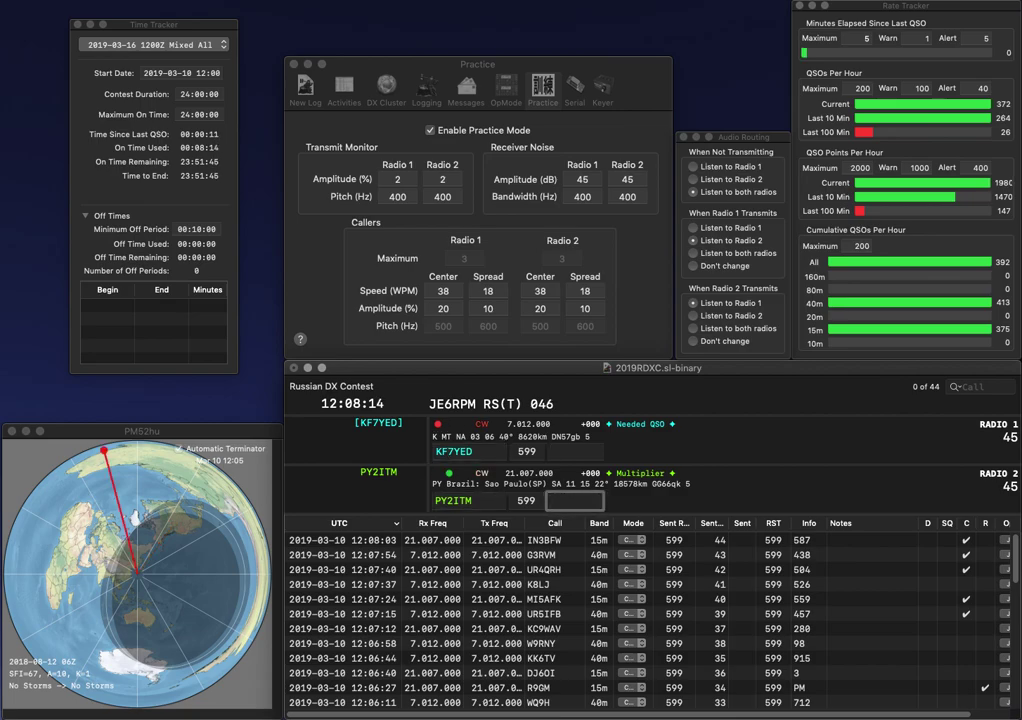
text(195)
key(Return)
text(871)
key(Return)
- Enter and send KU6E on Radio 2 and log the contact with exchange 246
text(KU6E)
key(Return)
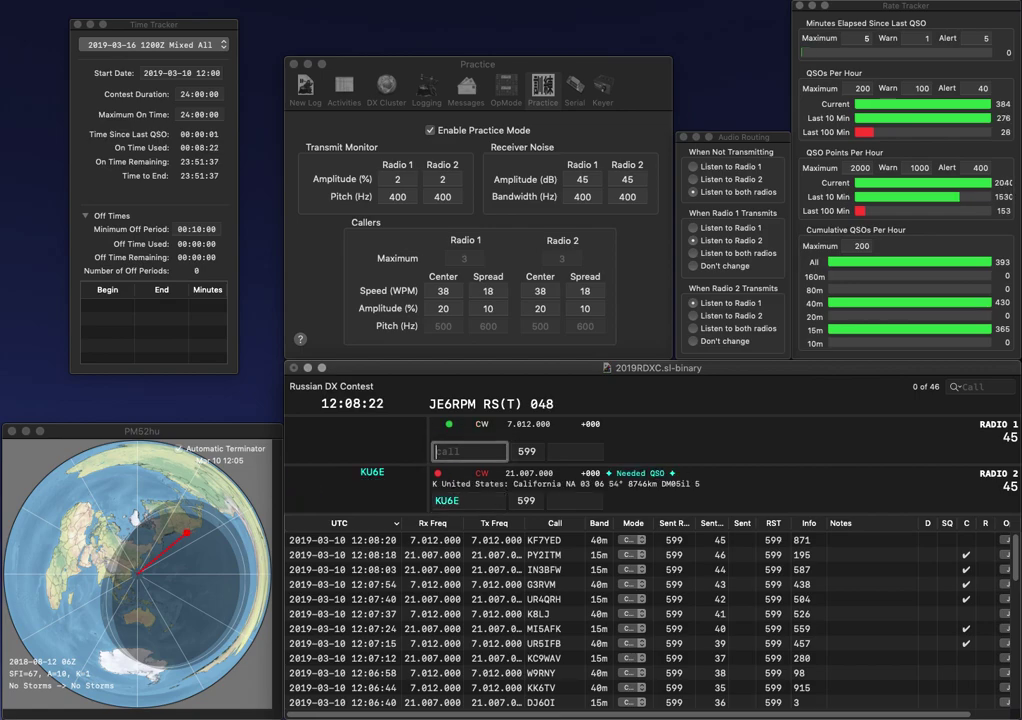
text(V)
key(BackSpace)
text(KQ)
key(Return)
key(Tab)
text(246)
key(Return)
- Copy the caller on Radio 1 as VE3BZ and send the callsign
text(3B)
key(Delete)
key(Delete)
text(Z)
key(Home)
text(VE)
key(Return)
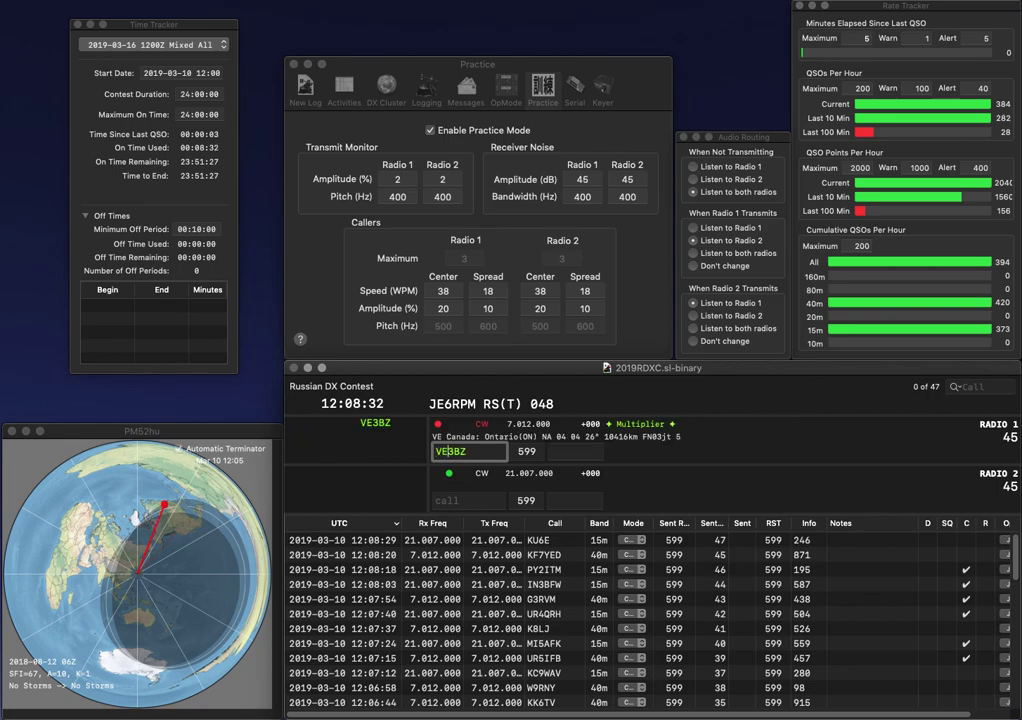
text(JY)
key(Tab)
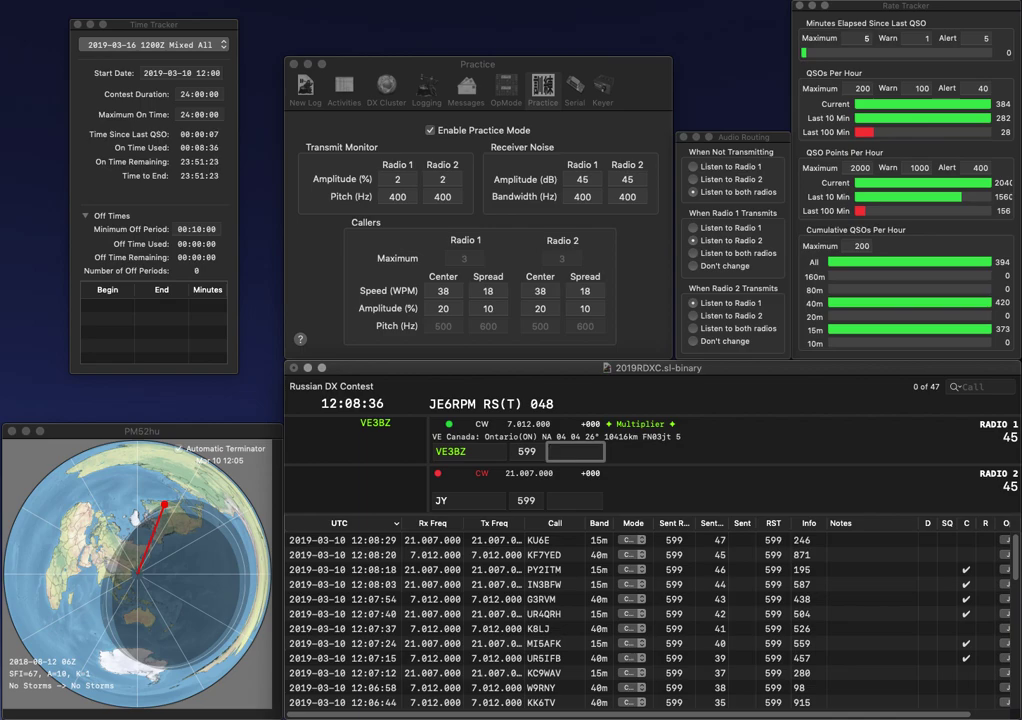
text(245)
key(Return)
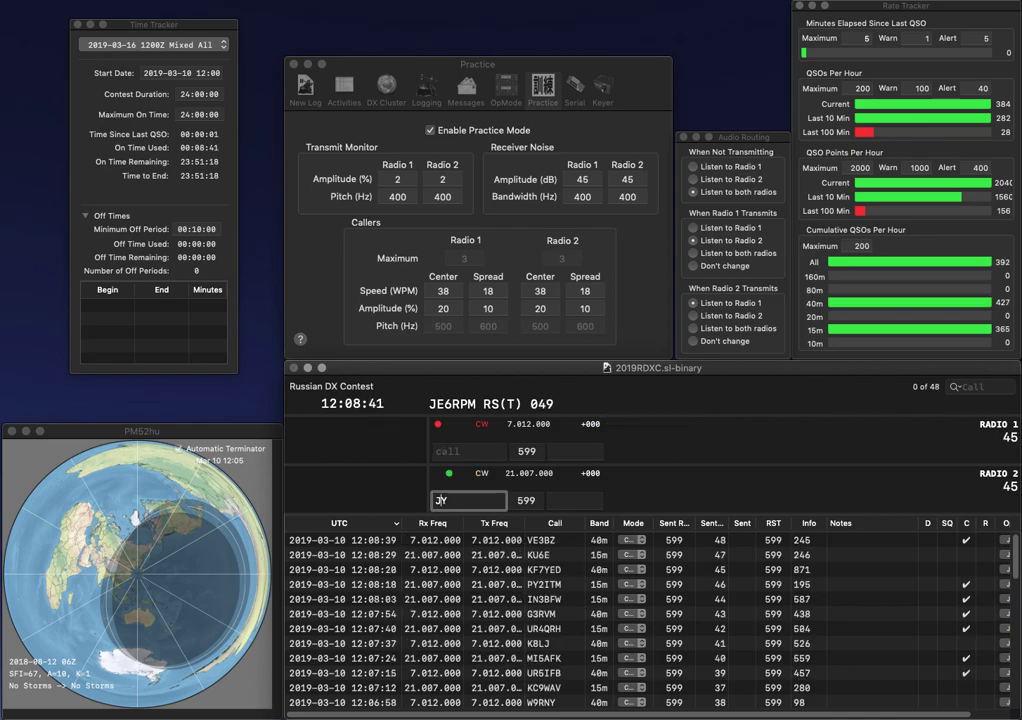
- Change the Radio 2 callsign to J7Y and send it, and enter and send SP5CJY on Radio 1
text(7)
key(Return)
text(SP5CJY)
key(Return)
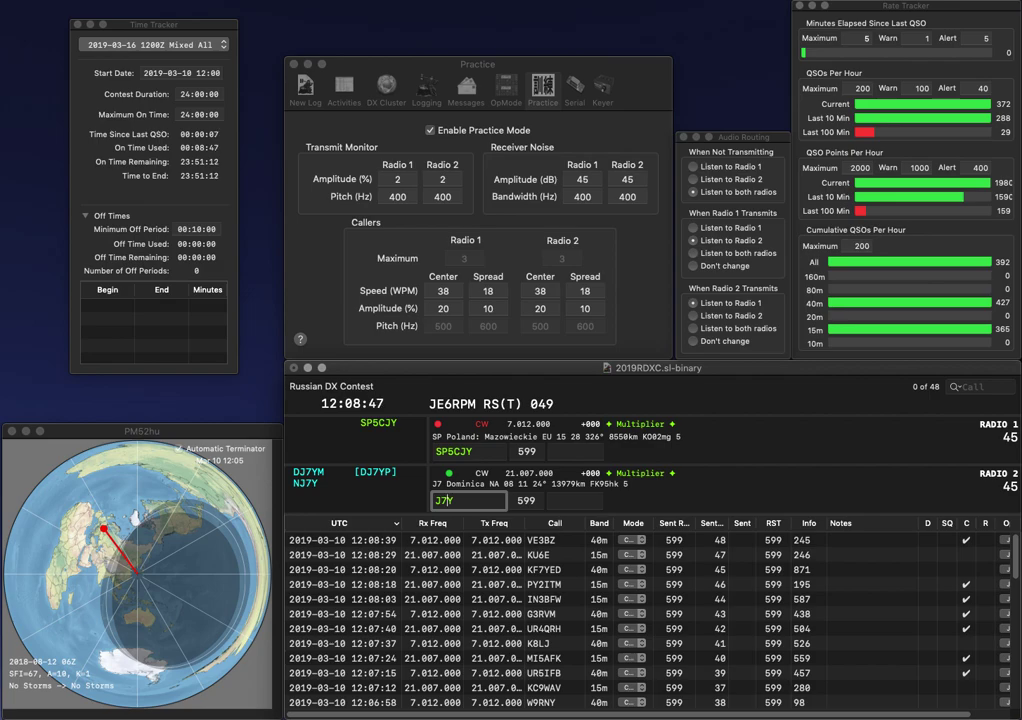
text(5)
key(Return)
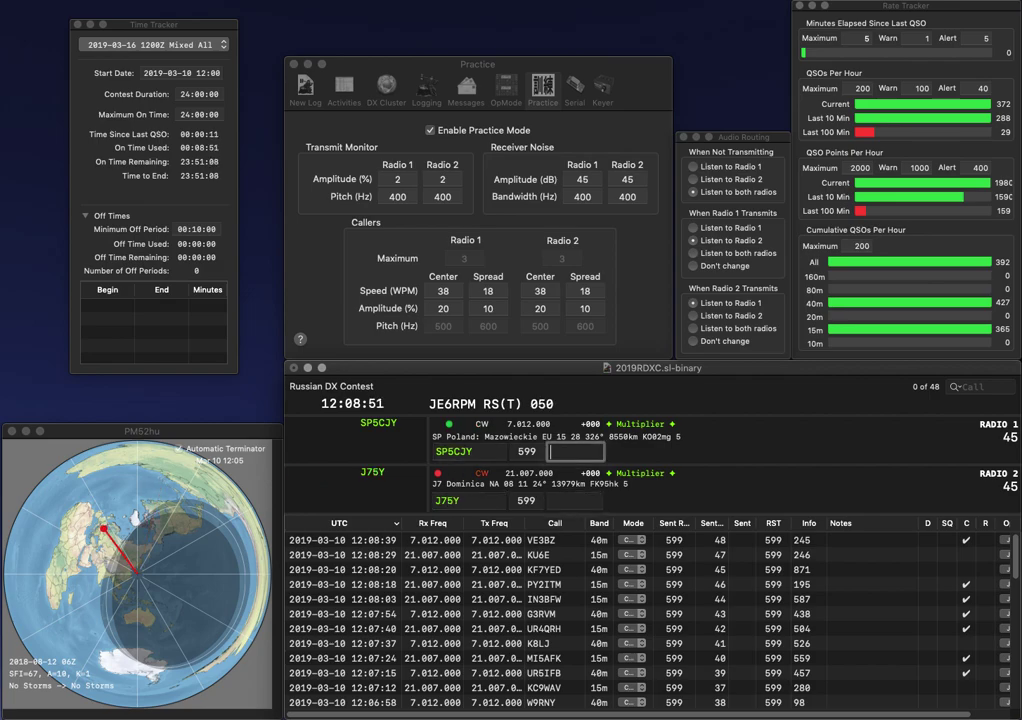
text(741)
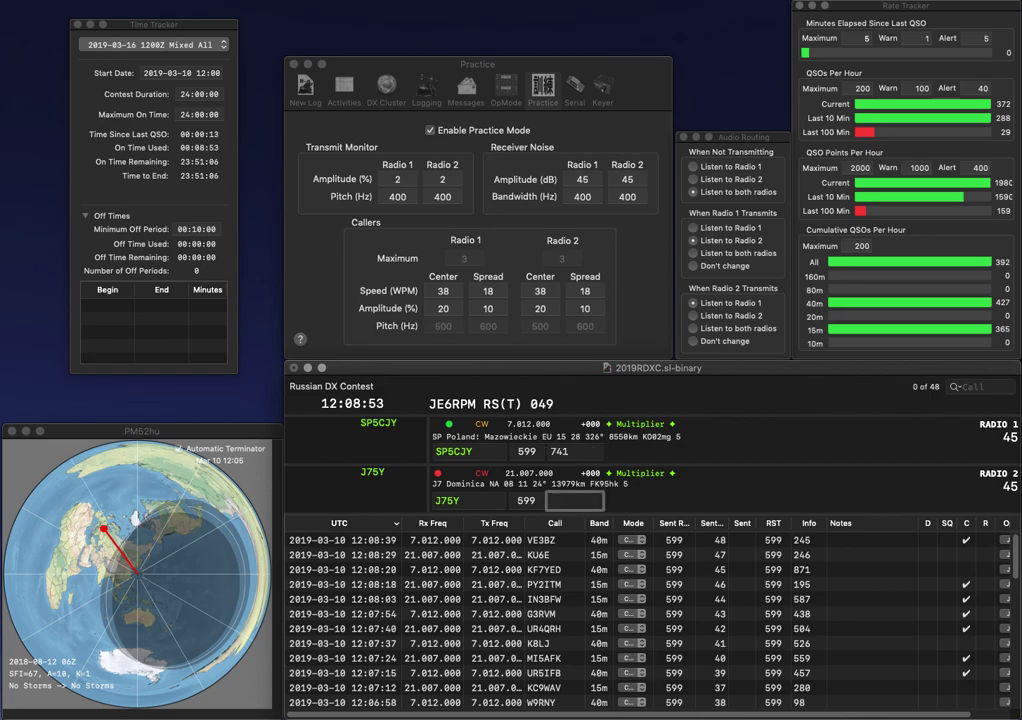
key(Return)
key(space)
key(Left)
key(BackSpace)
text(H)
key(Return)
text(KC8YEJ)
key(Return)
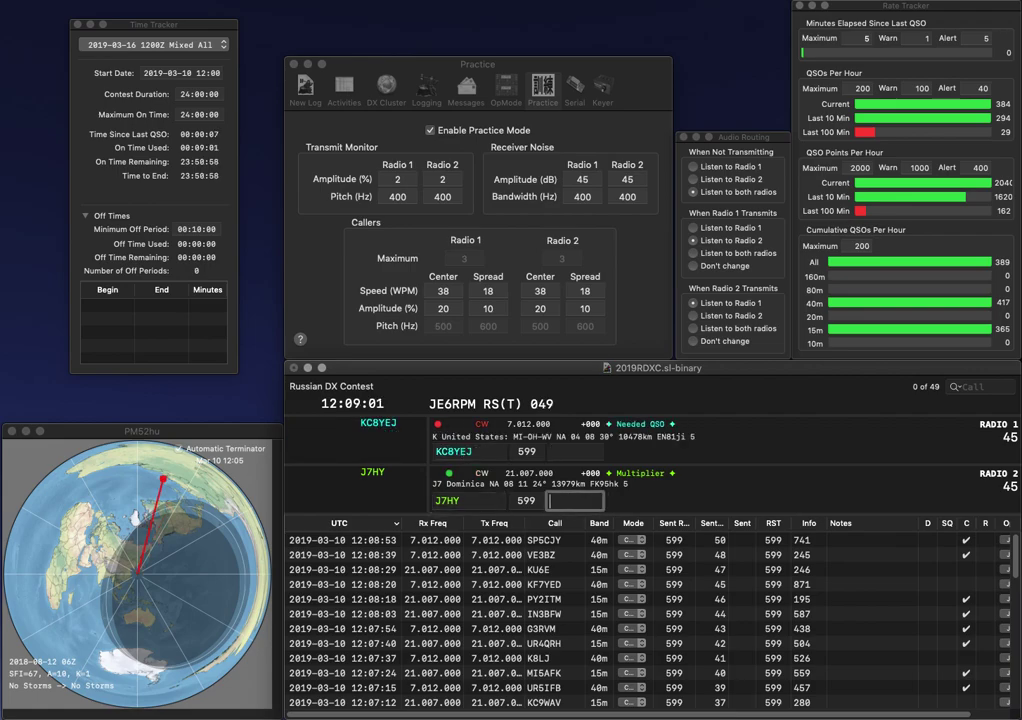
text(68)
key(Return)
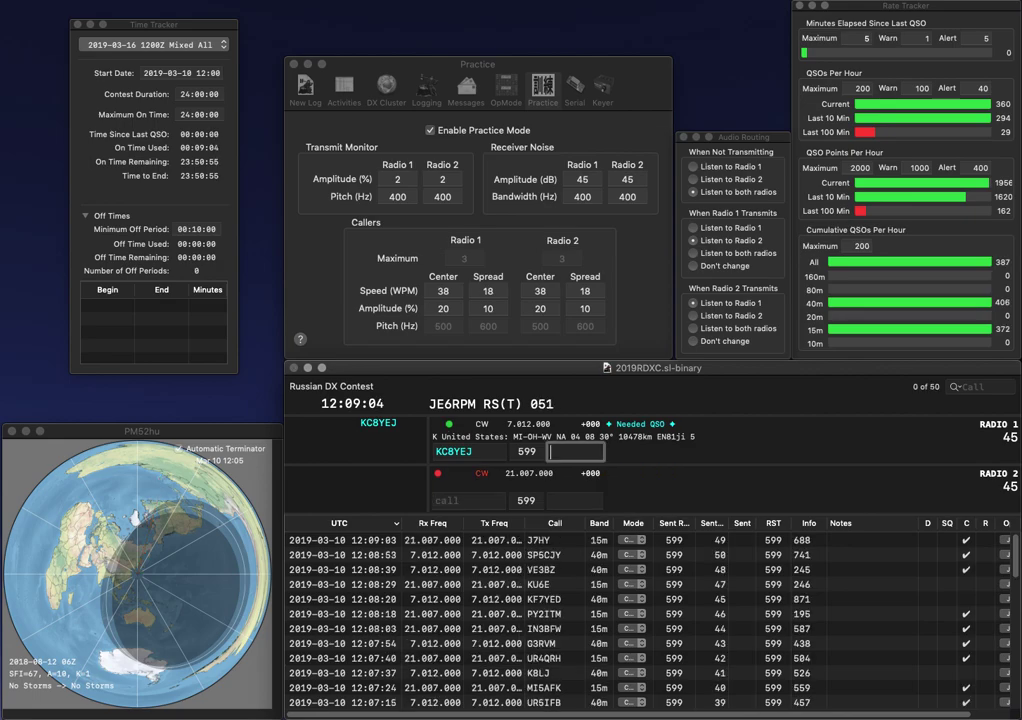
text(25)
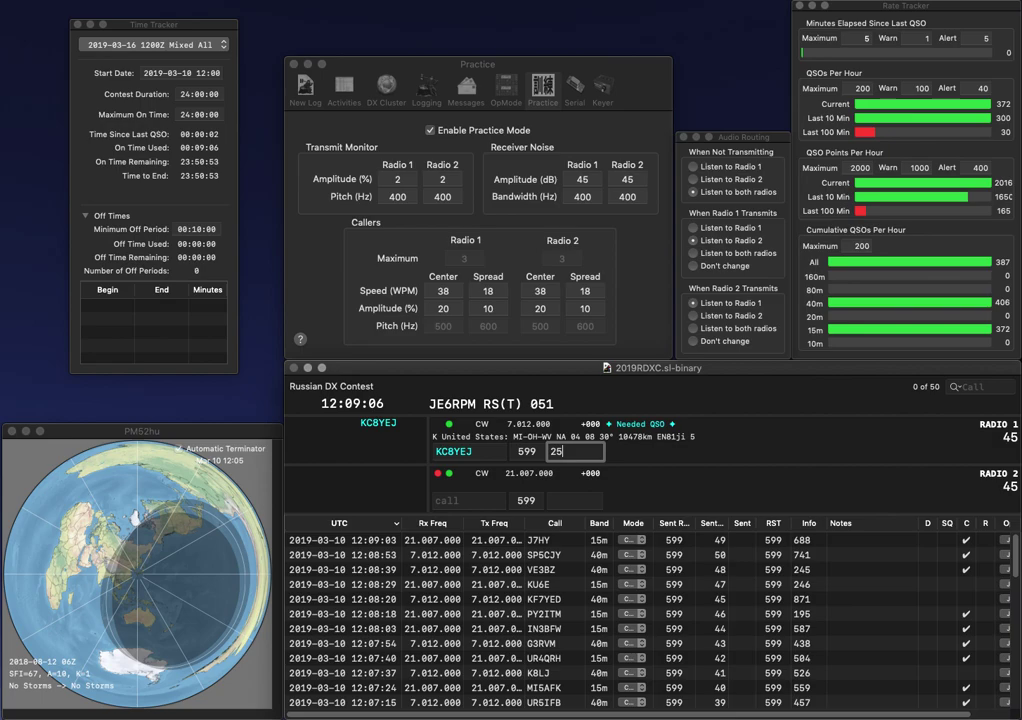
text(2)
key(Return)
- Send the partial callsigns I on Radio 2 and OH2B on Radio 1
text(IK)
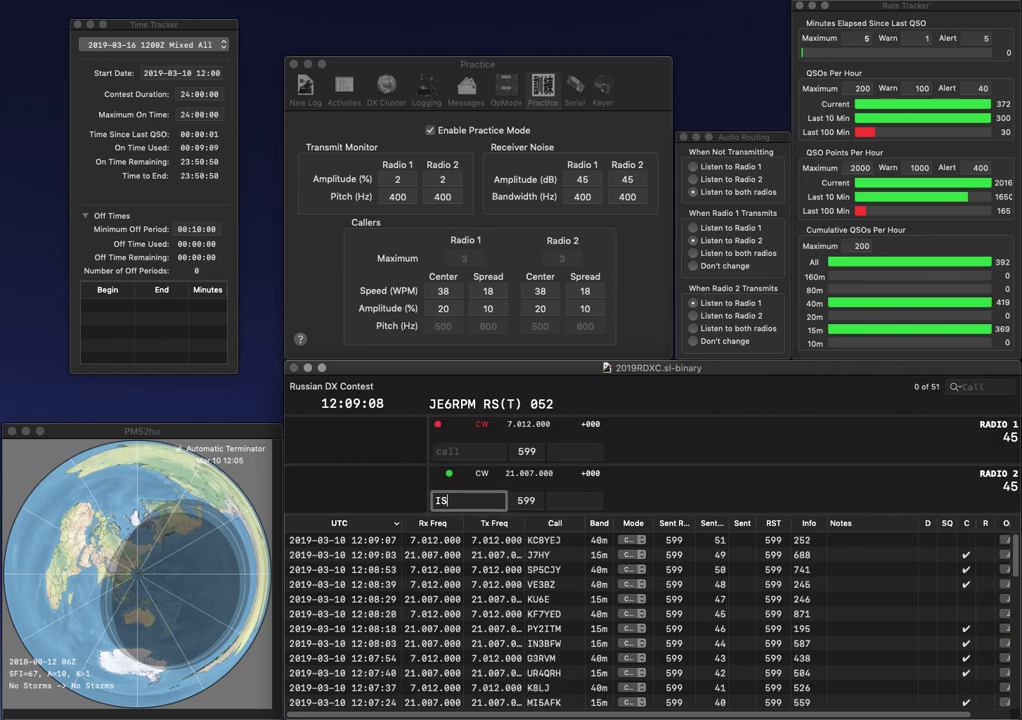
key(Return)
text(O)
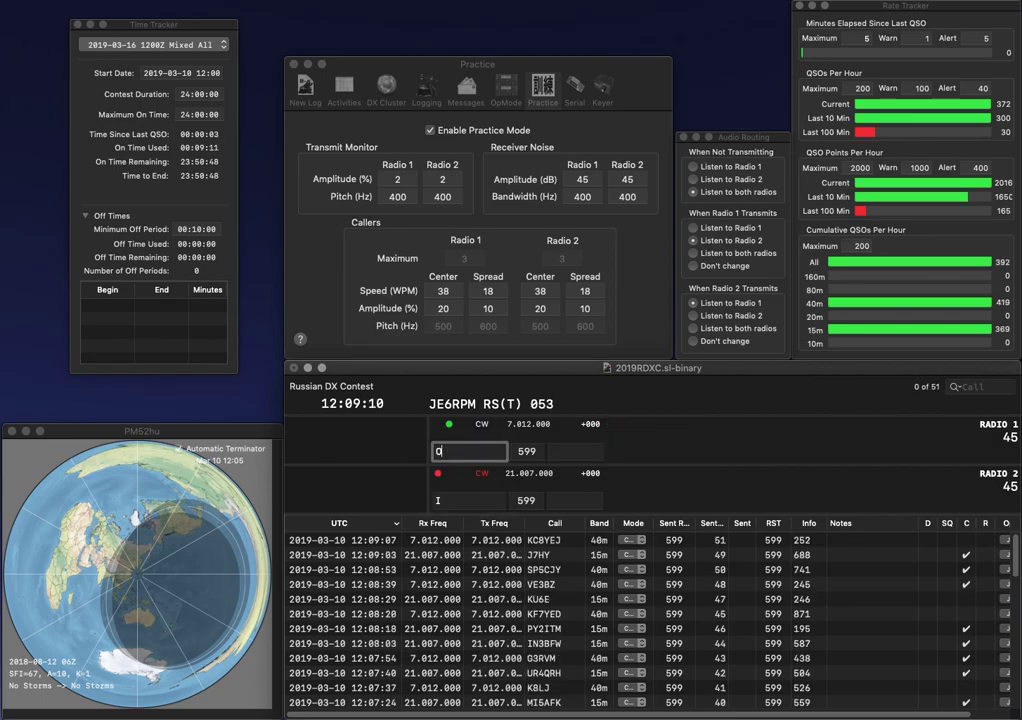
text(H2B)
key(Return)
- Extend the partial Radio 2 callsign to IH2V and send it
text(2V)
key(Left)
key(Left)
text(S)
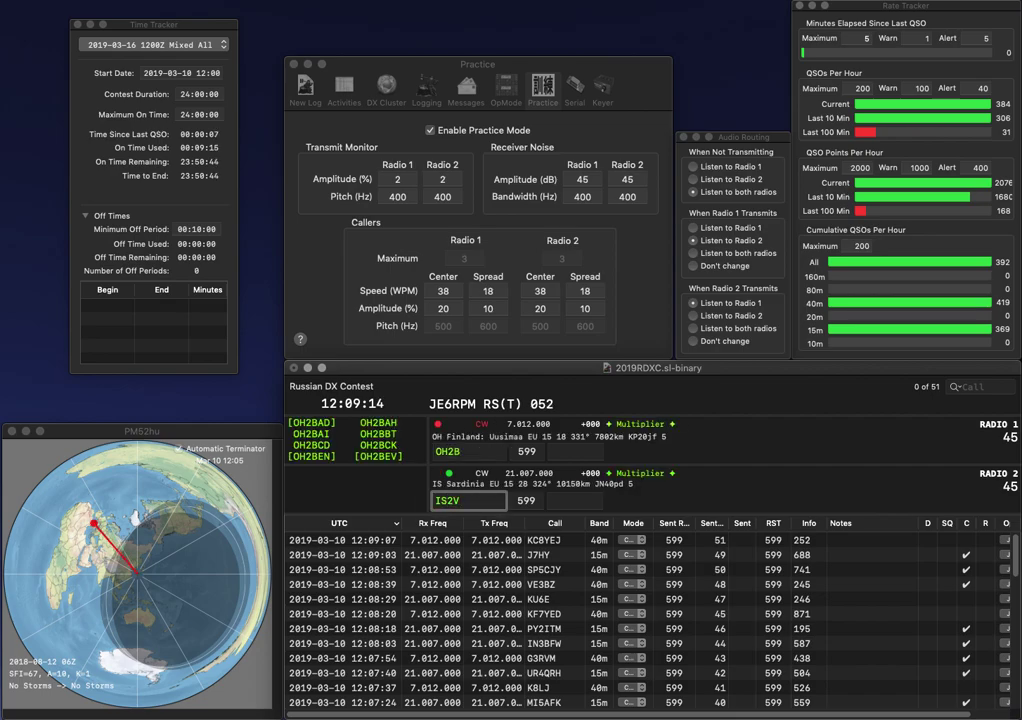
key(BackSpace)
text(H)
key(Return)
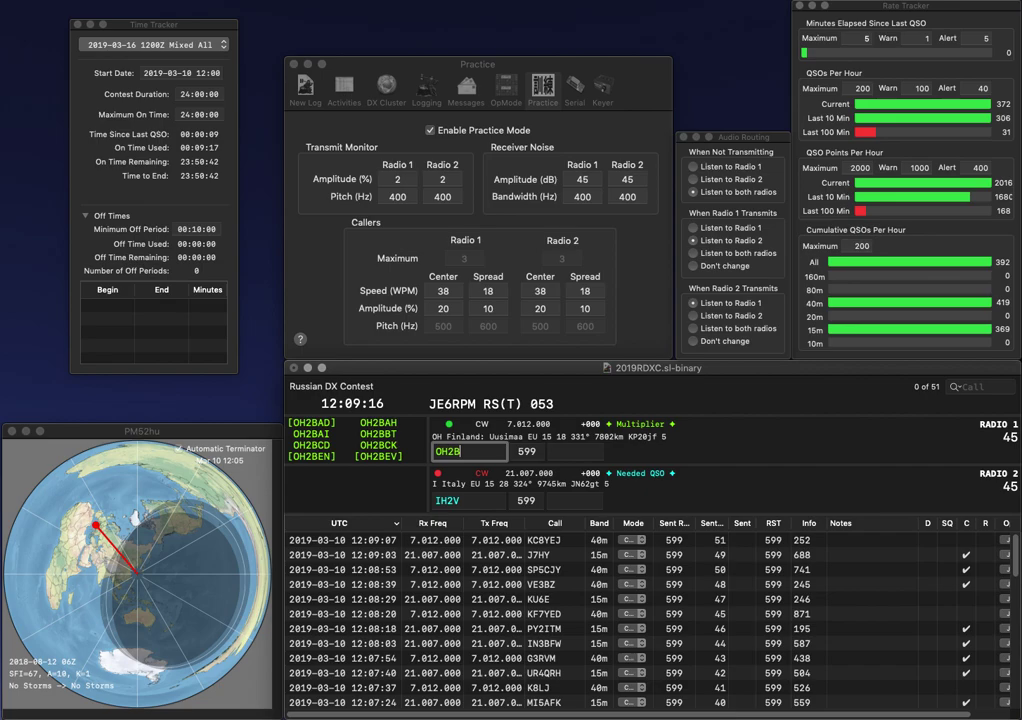
text(MH)
key(Return)
key(BackSpace)
text(I)
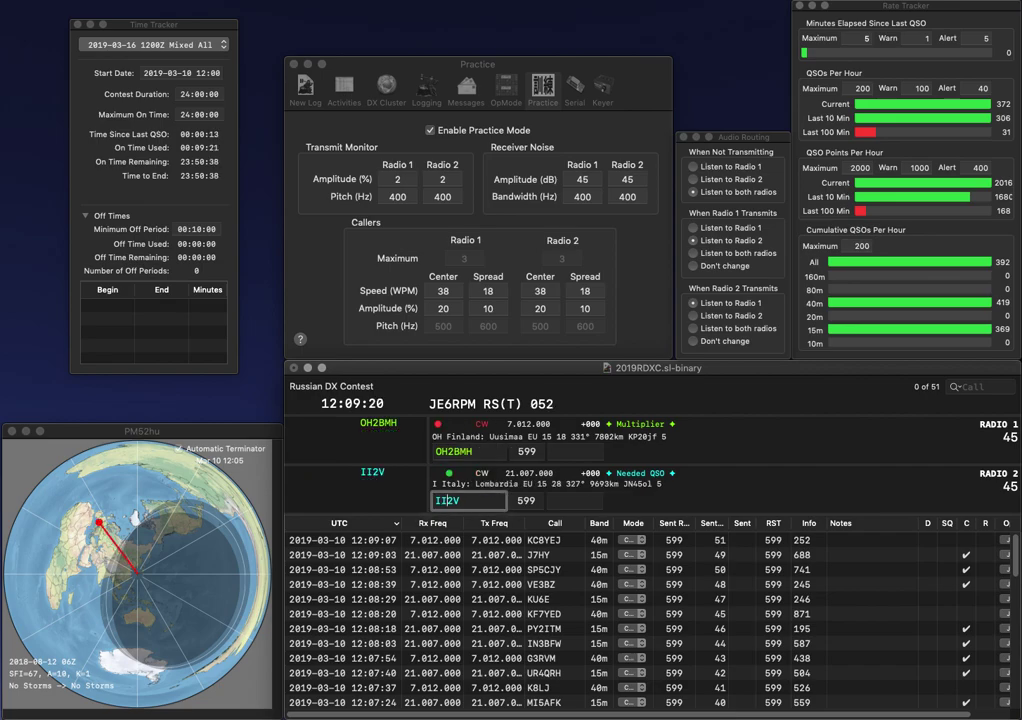
key(space)
key(Return)
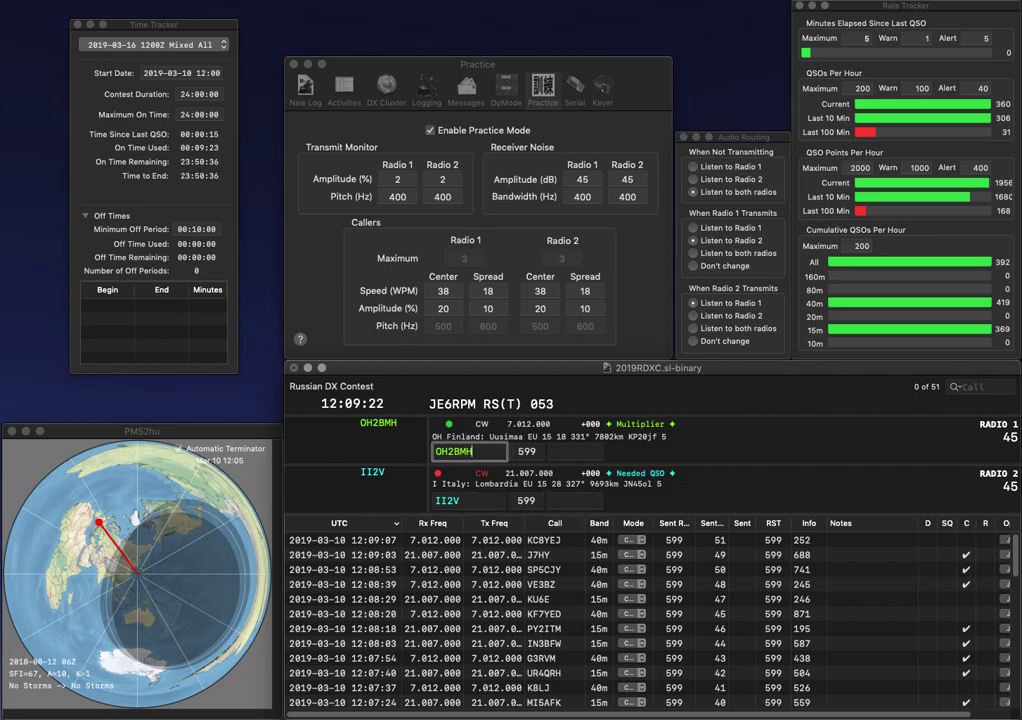
- Log OH2BMH on Radio 1 with exchange 89 and II2V on Radio 2 with 10
text(8)
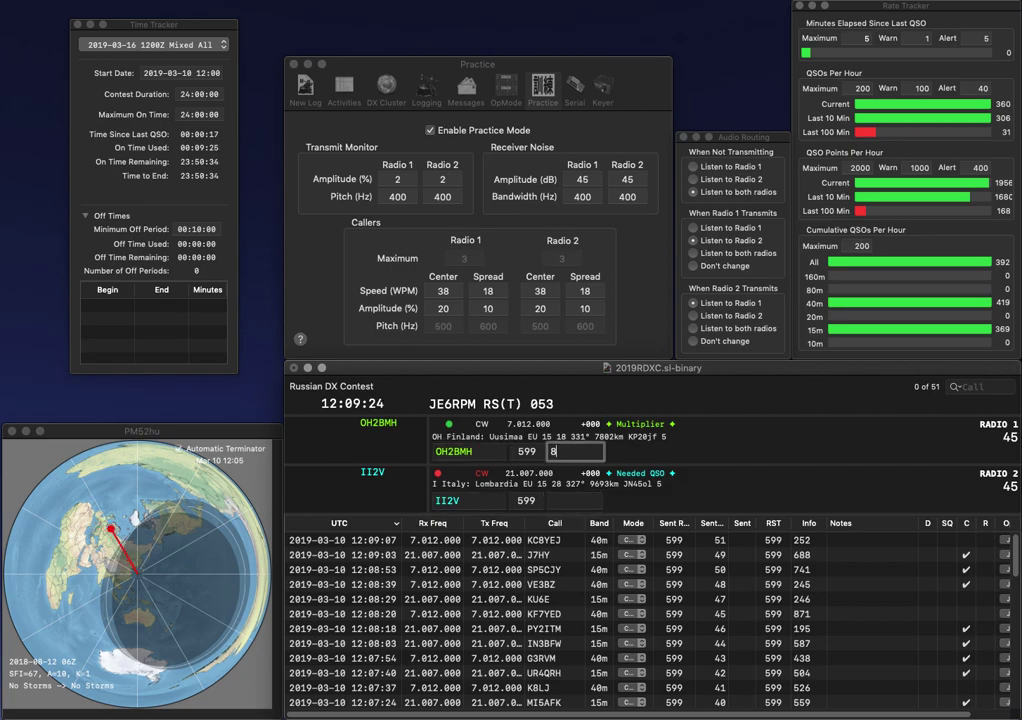
text(9)
key(Return)
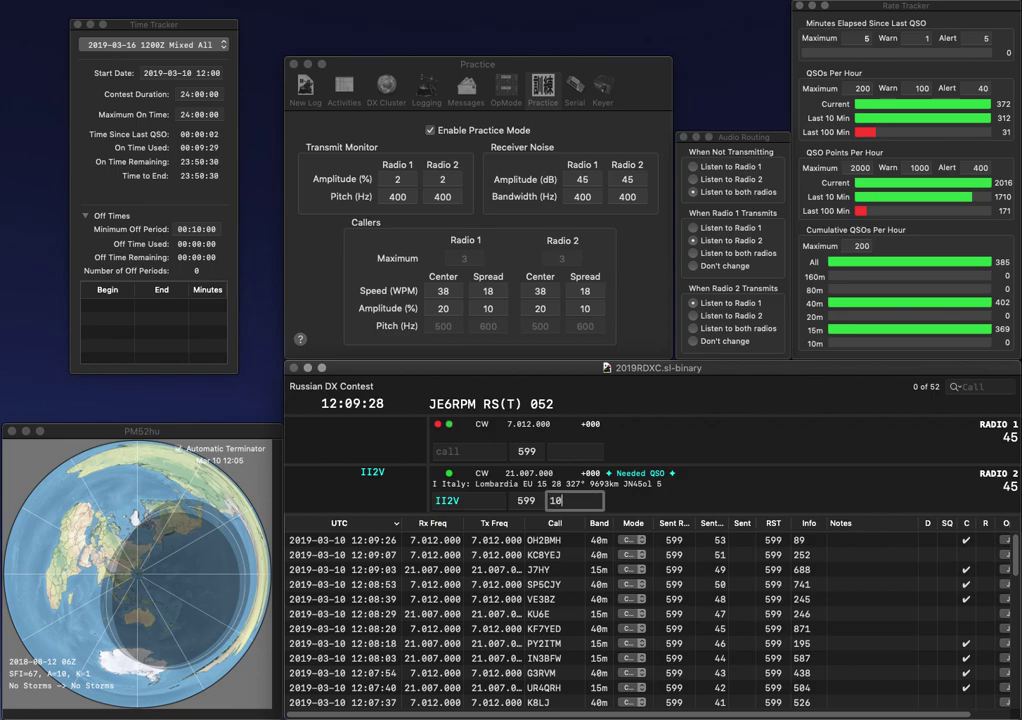
key(Return)
text(5QKK)
key(Return)
text(A)
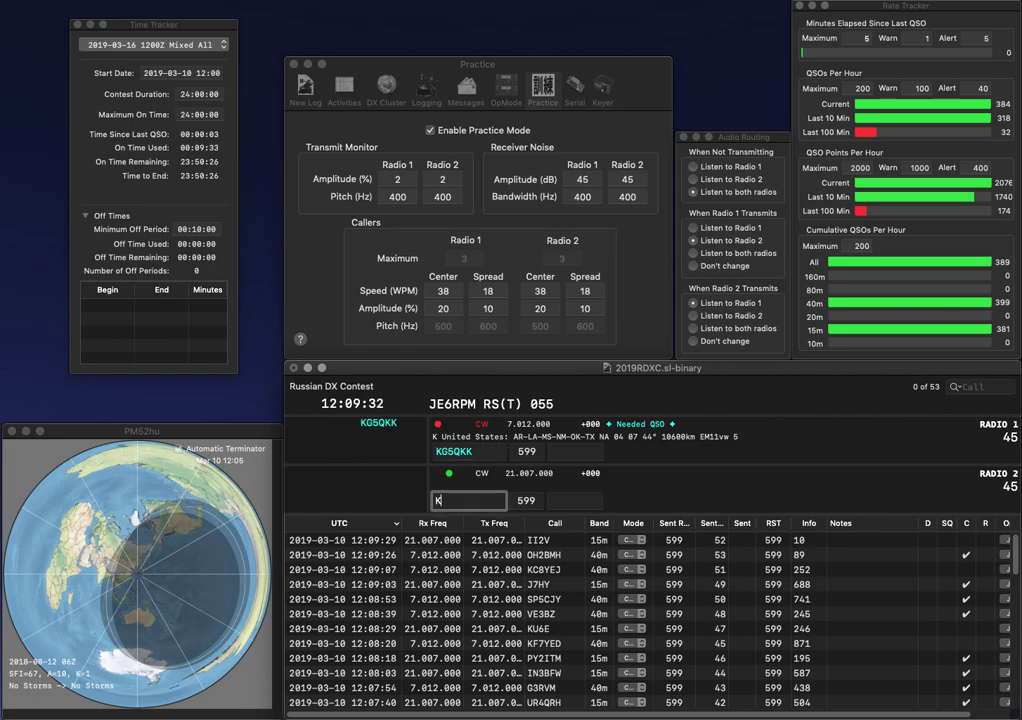
text(PI)
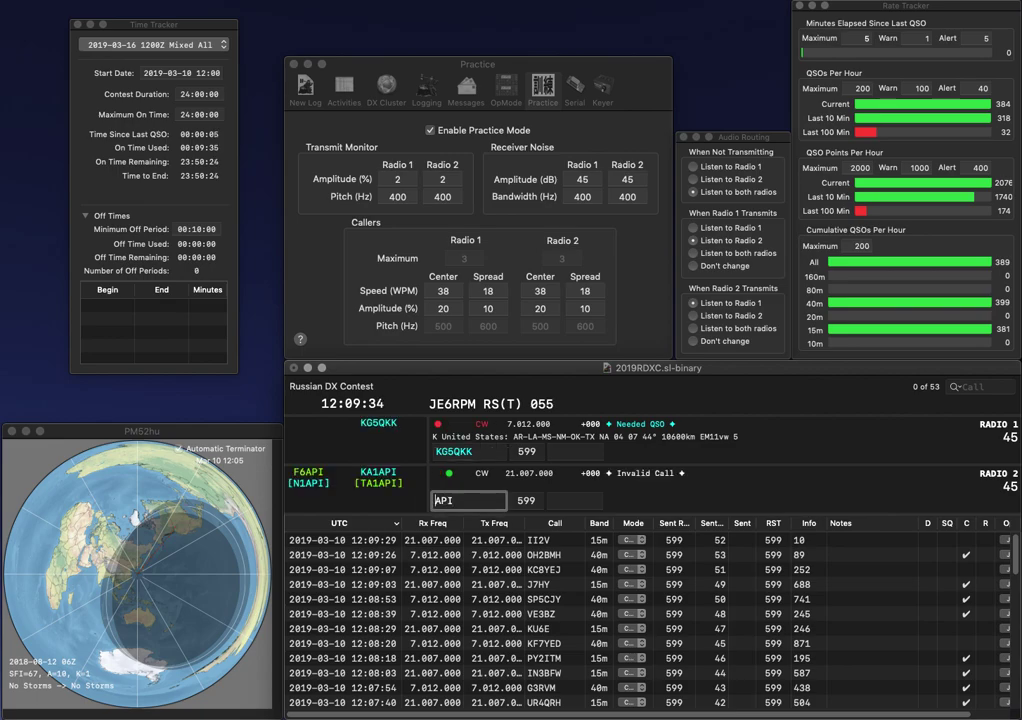
key(space)
text(518)
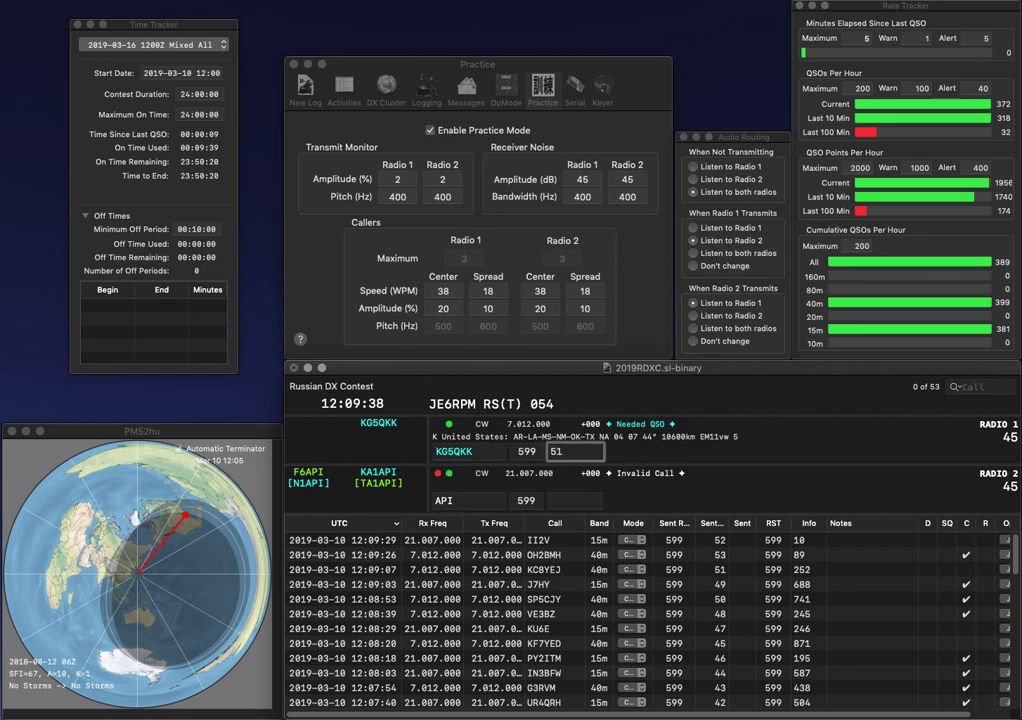
key(Return)
- Complete the Radio 2 callsign as KA1API and send it, and enter and send KE3WC on Radio 1
key(backslash)
text(KA1)
key(Return)
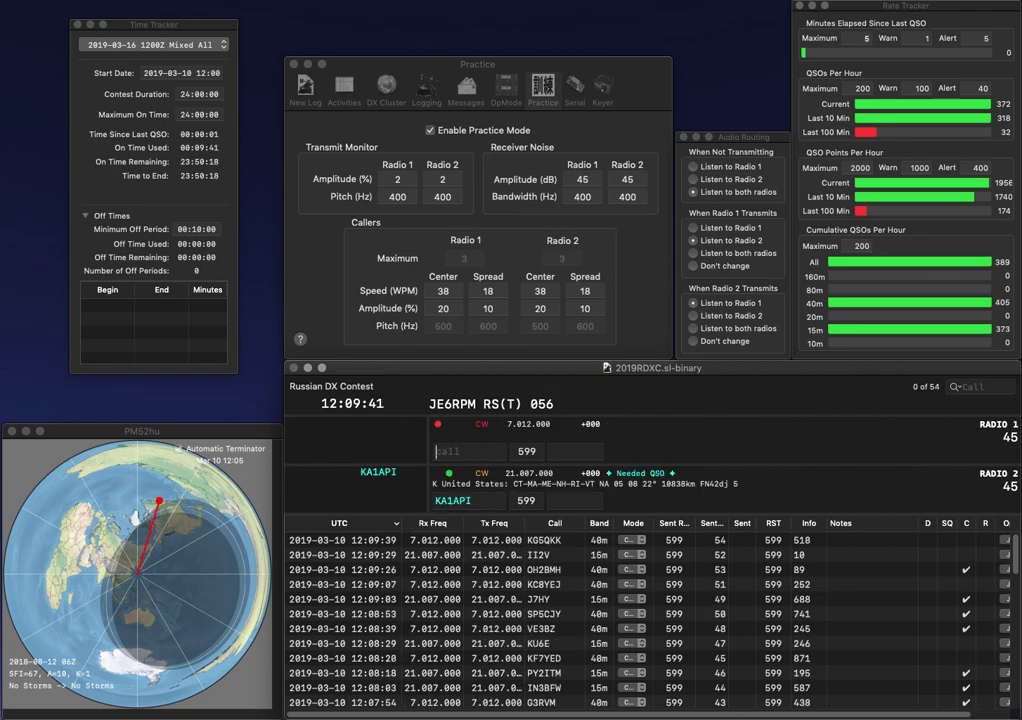
text(KE3WC)
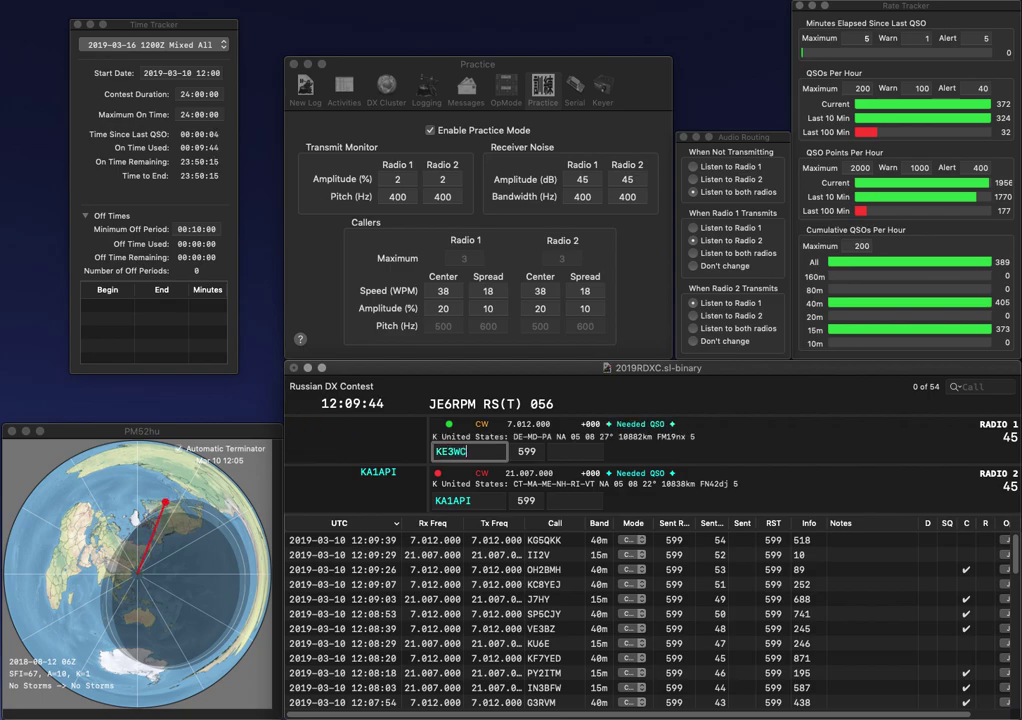
key(Return)
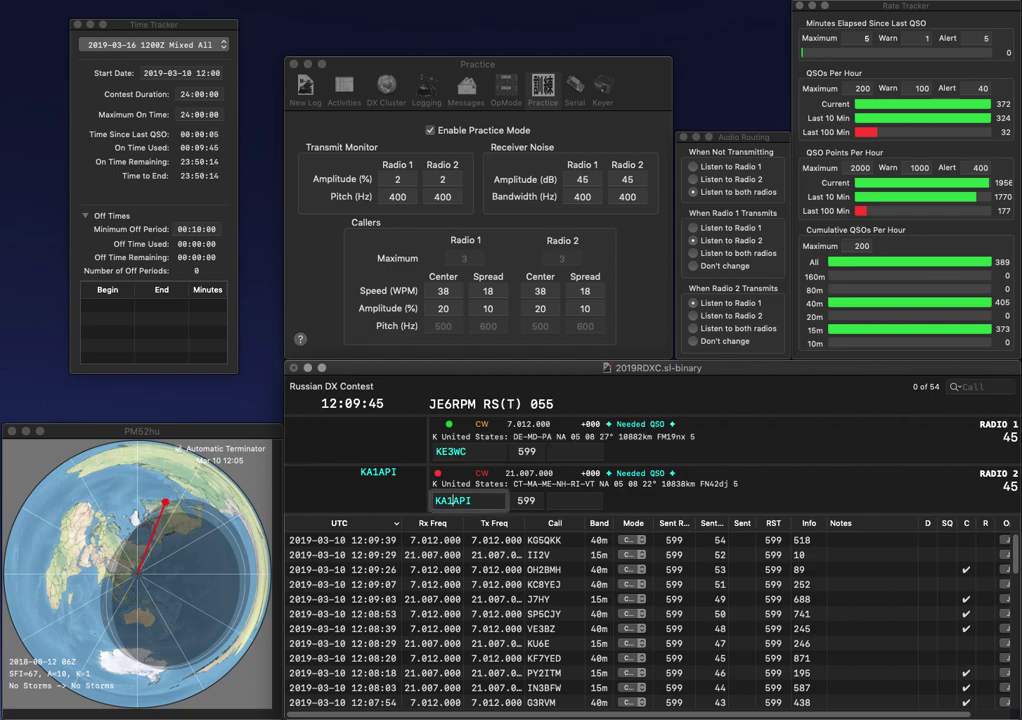
text(39)
key(Return)
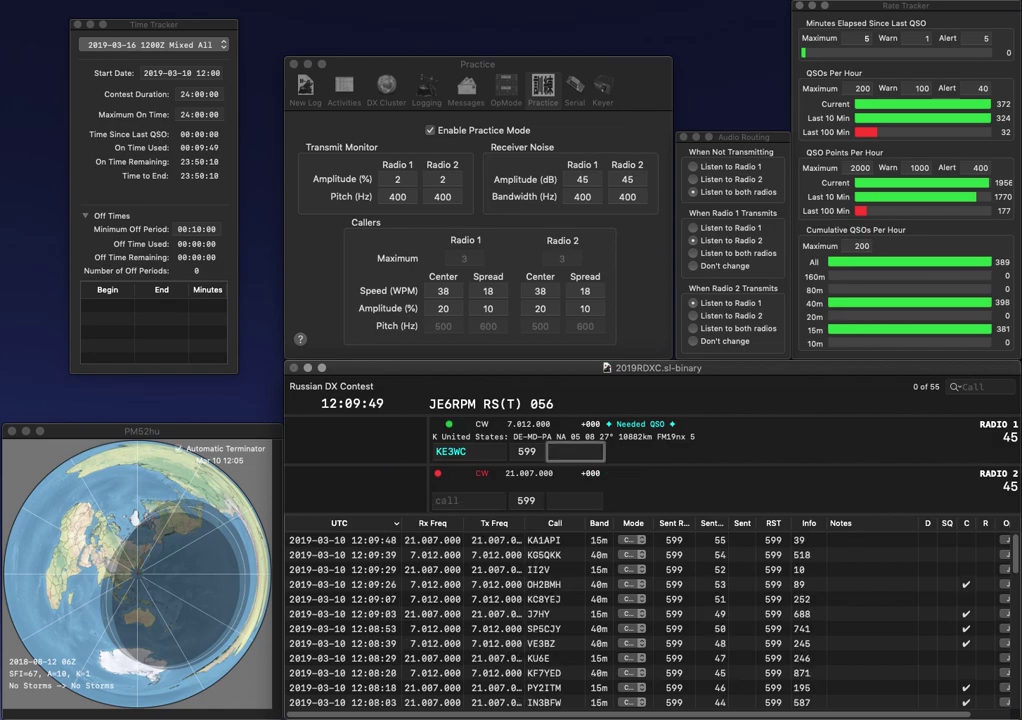
click(467, 451)
text(2)
key(Return)
text(K4VH)
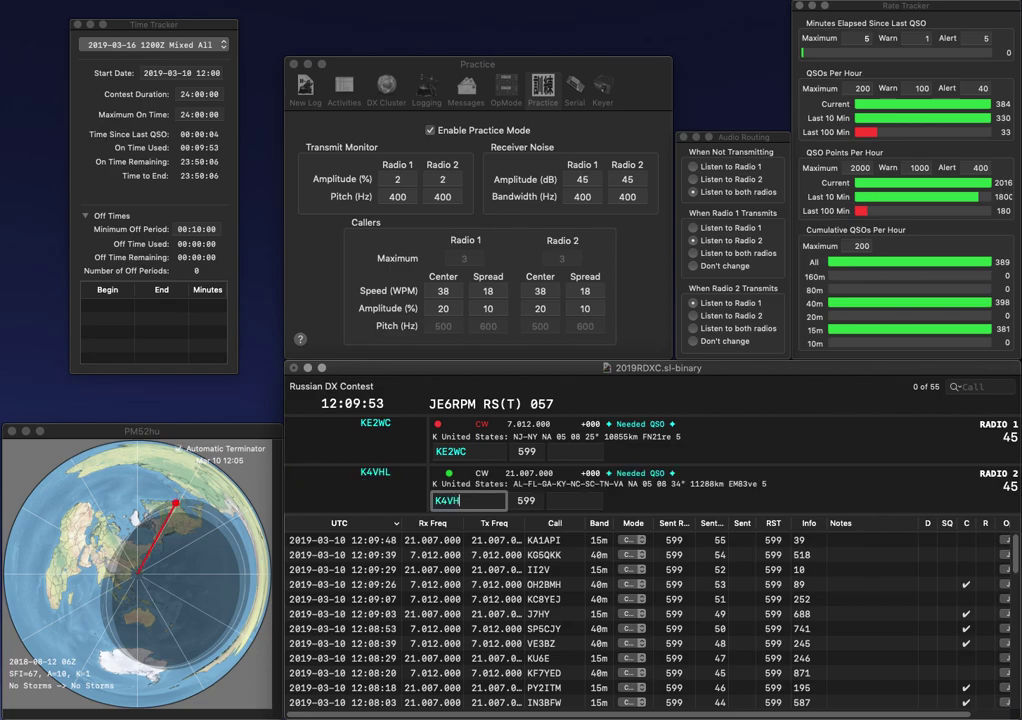
key(Return)
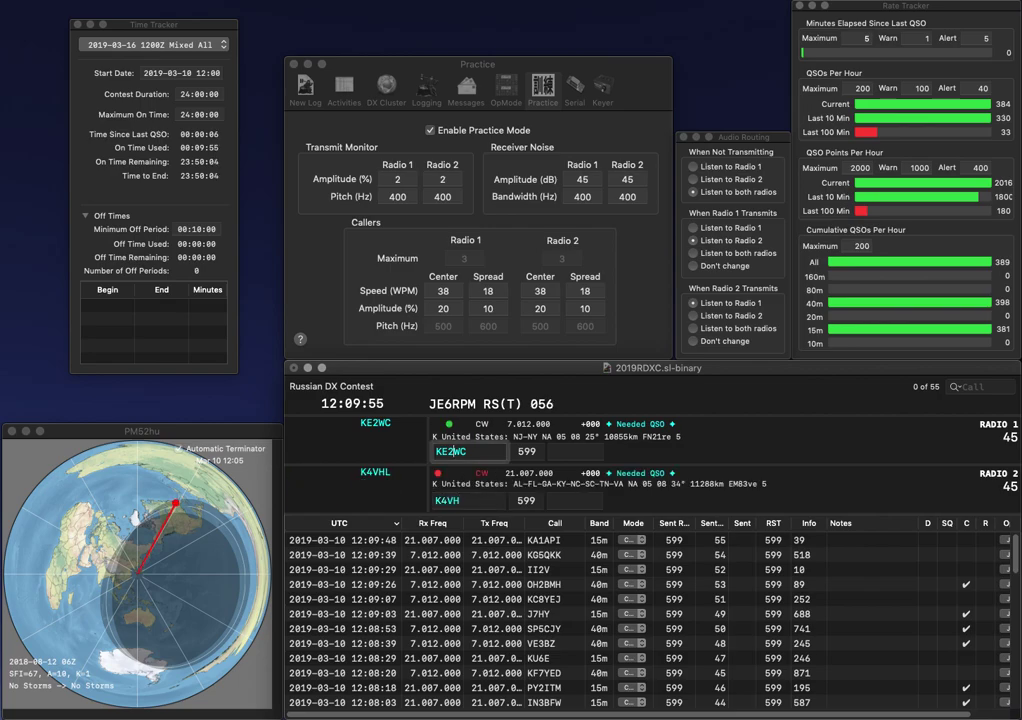
text(72)
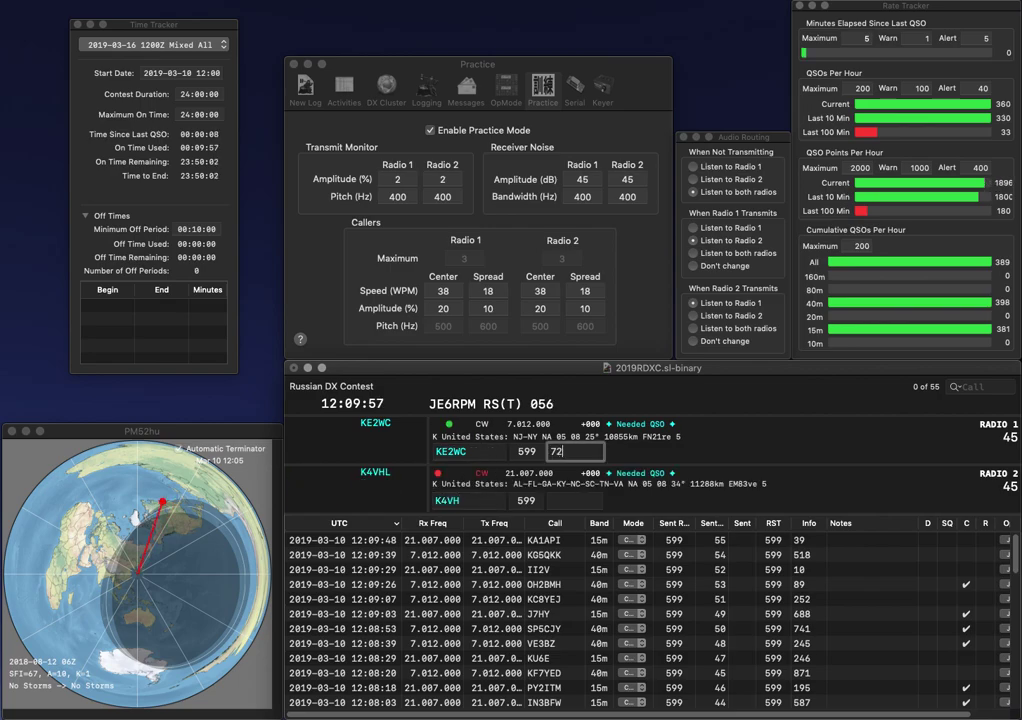
key(Return)
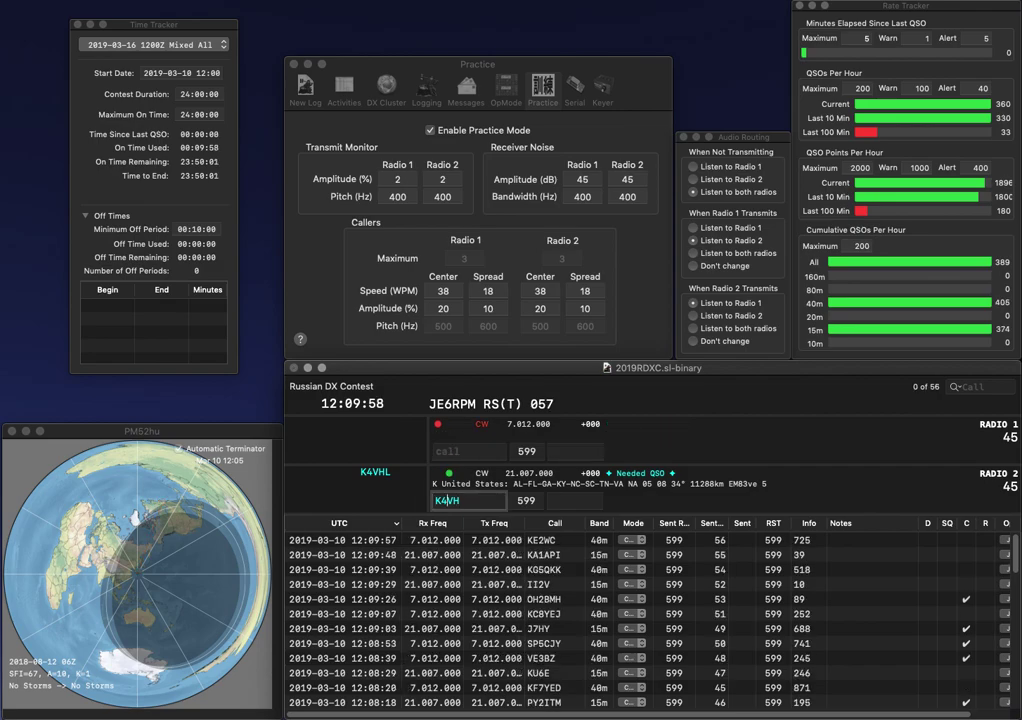
- Correct the Radio 2 callsign to KV5V and log the contact with exchange 184
key(BackSpace)
text(V5)
key(Delete)
text(V)
key(Tab)
text(184)
key(Return)
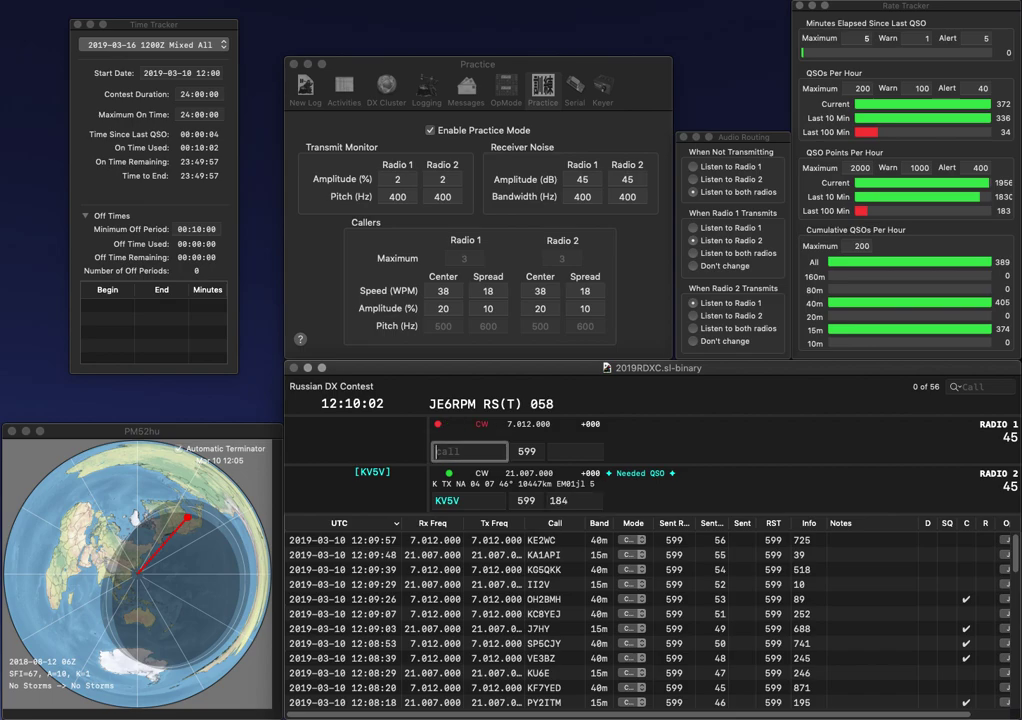
- Enter and send G3VM on Radio 1 and E71A on Radio 2
text(G)
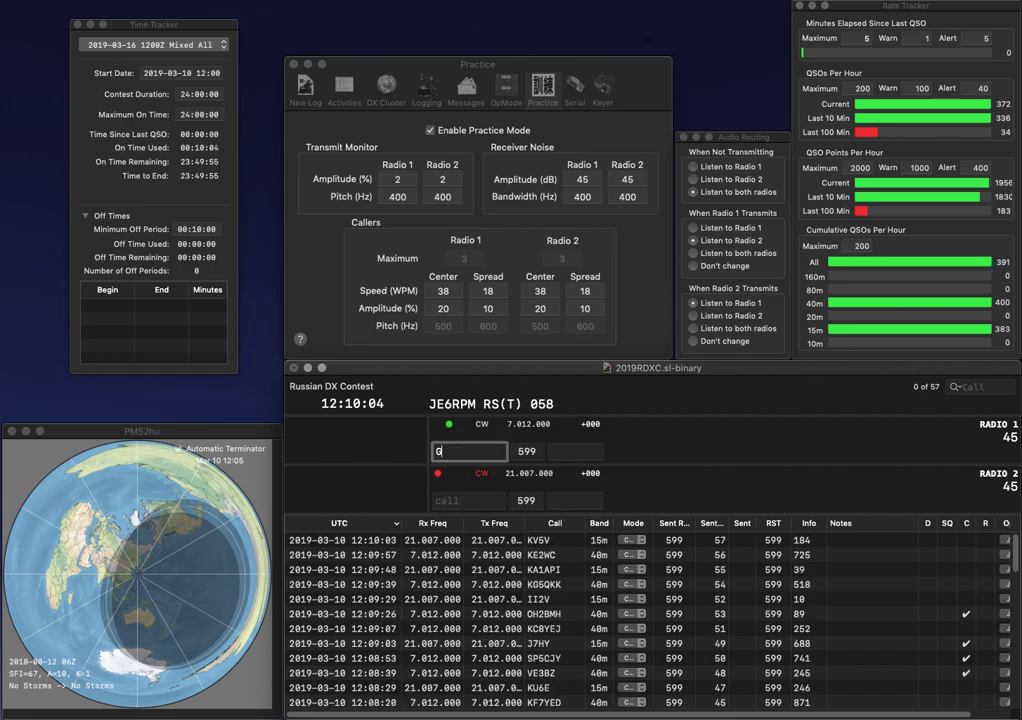
text(3VM)
key(Return)
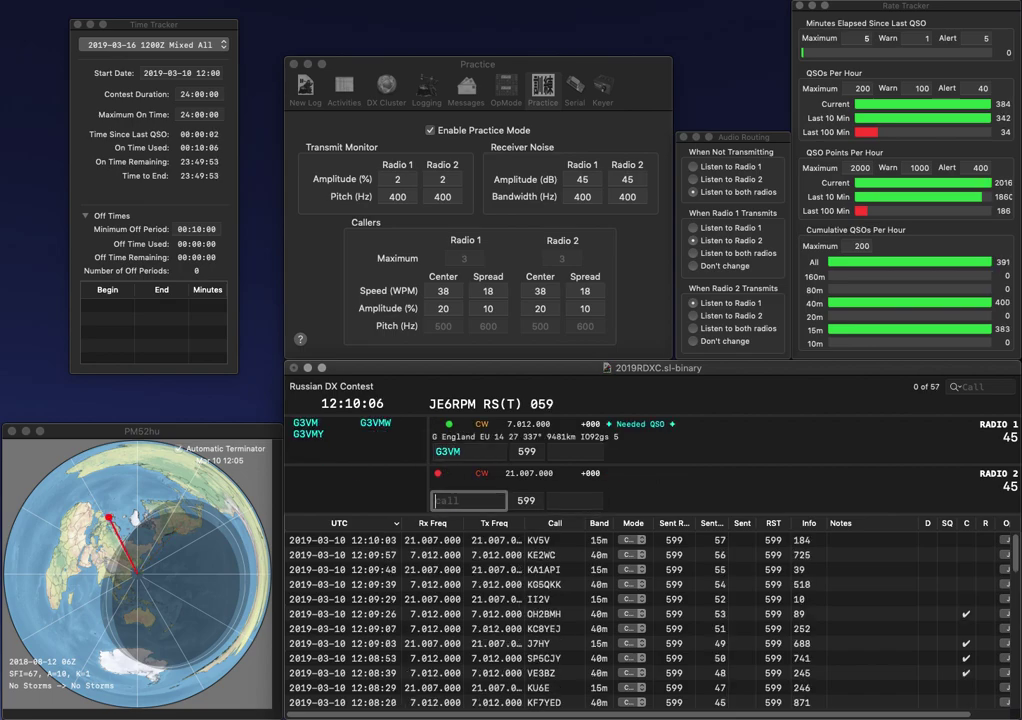
text(E71A)
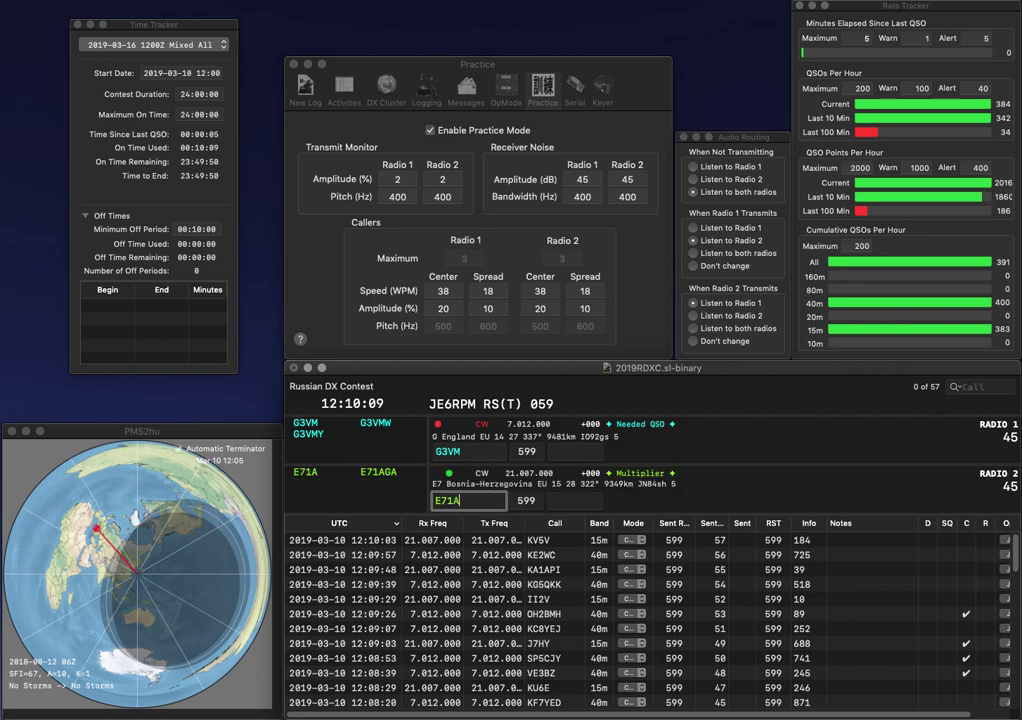
key(Return)
- Log G3VM on Radio 1 with exchange 147 and E71A on Radio 2 with 989
key(space)
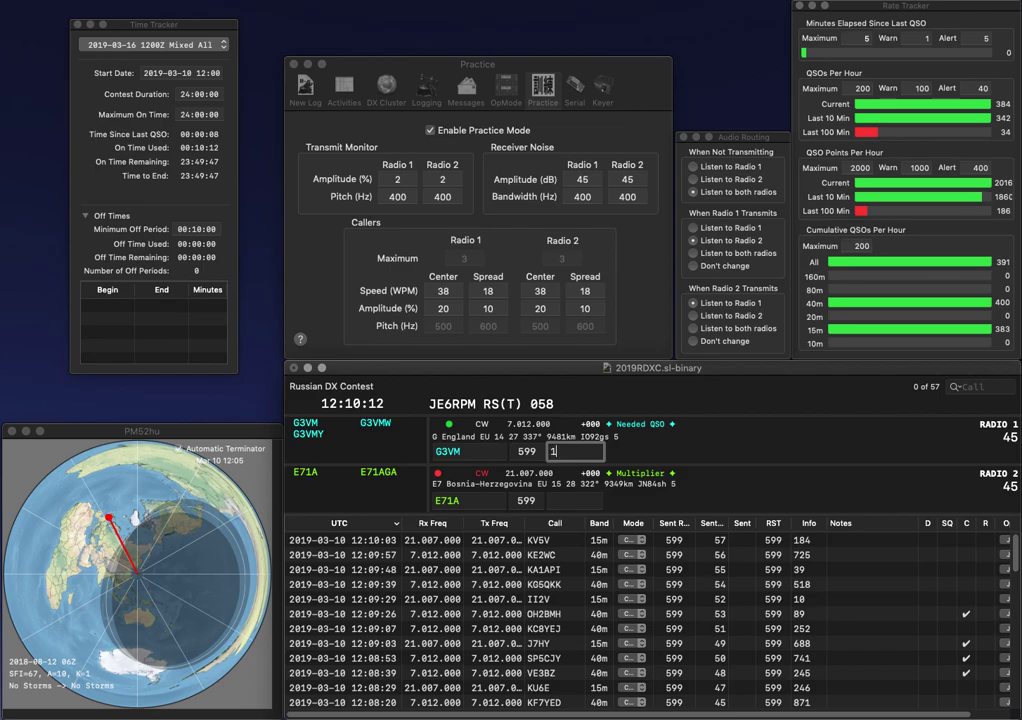
key(Return)
text(7)
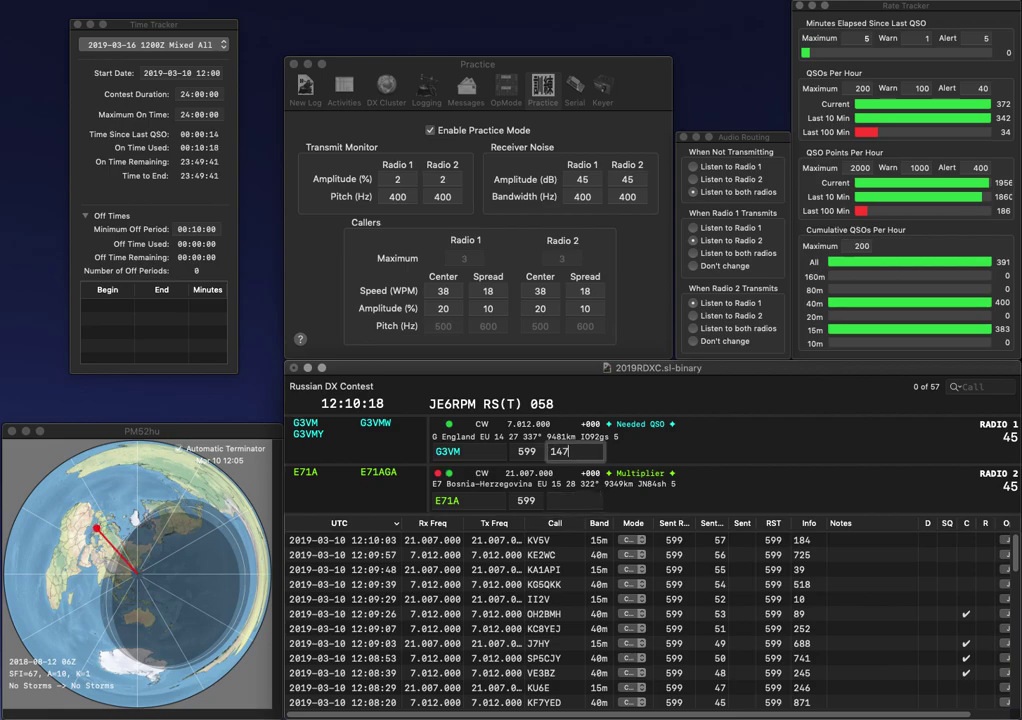
key(Return)
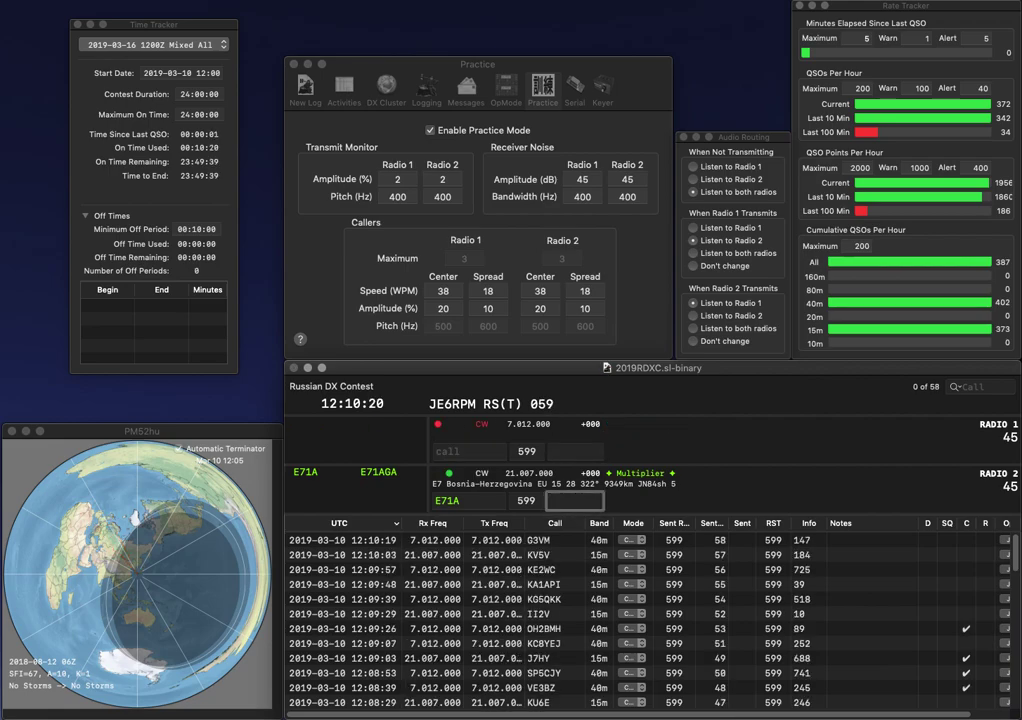
text(989)
key(Return)
text(OM3TLE)
key(space)
key(Return)
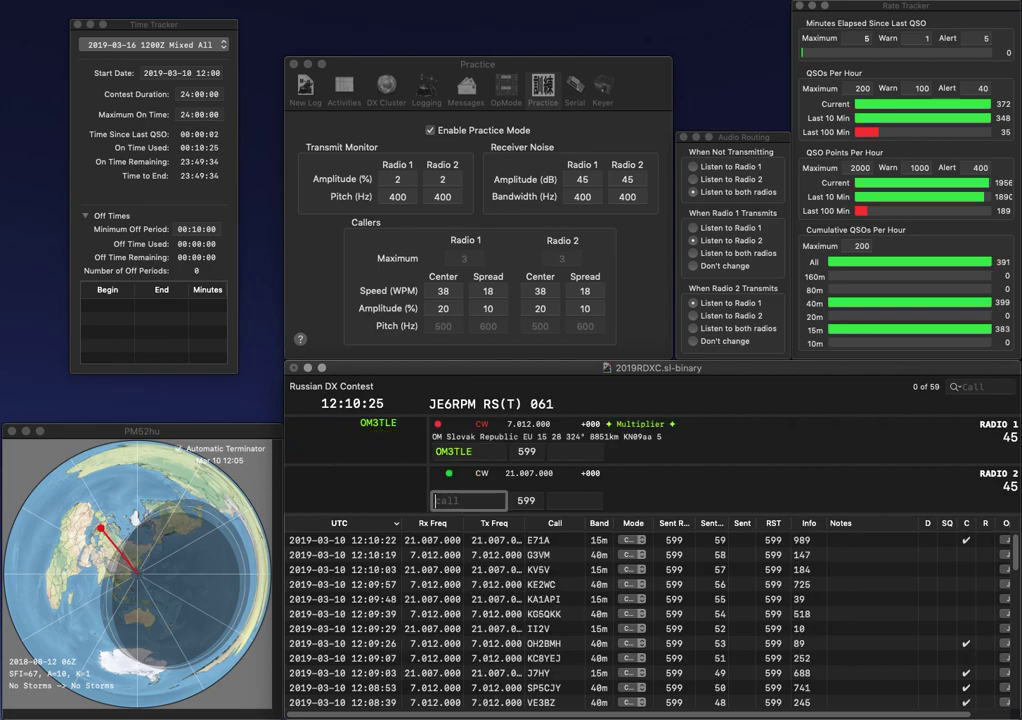
text(DG8)
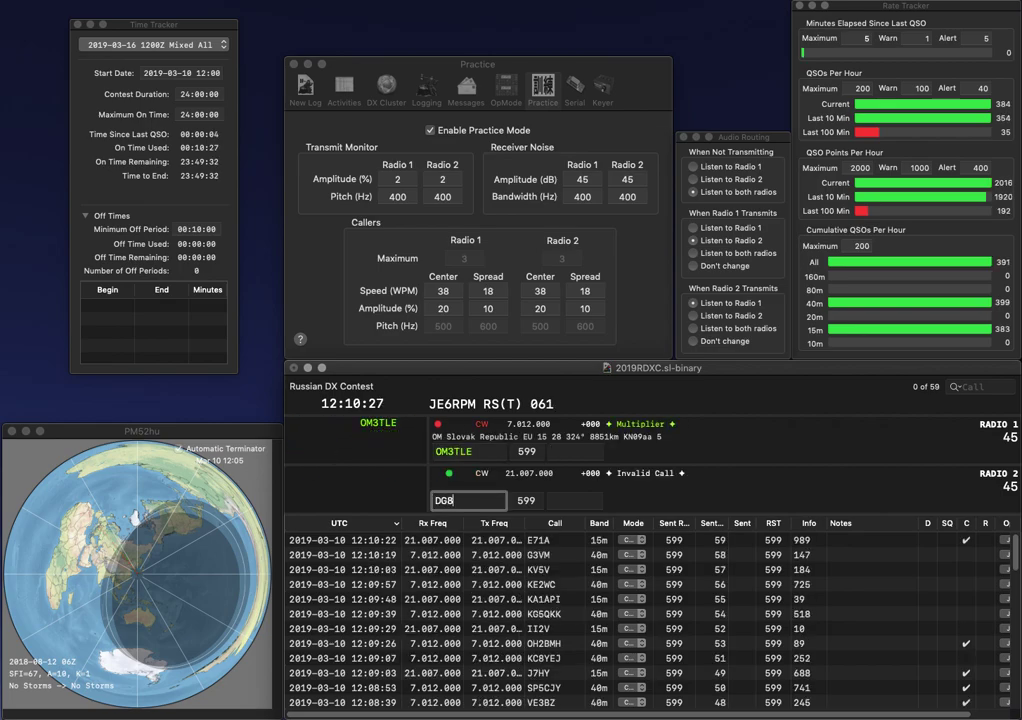
text(OBN)
key(Return)
key(grave)
text(81)
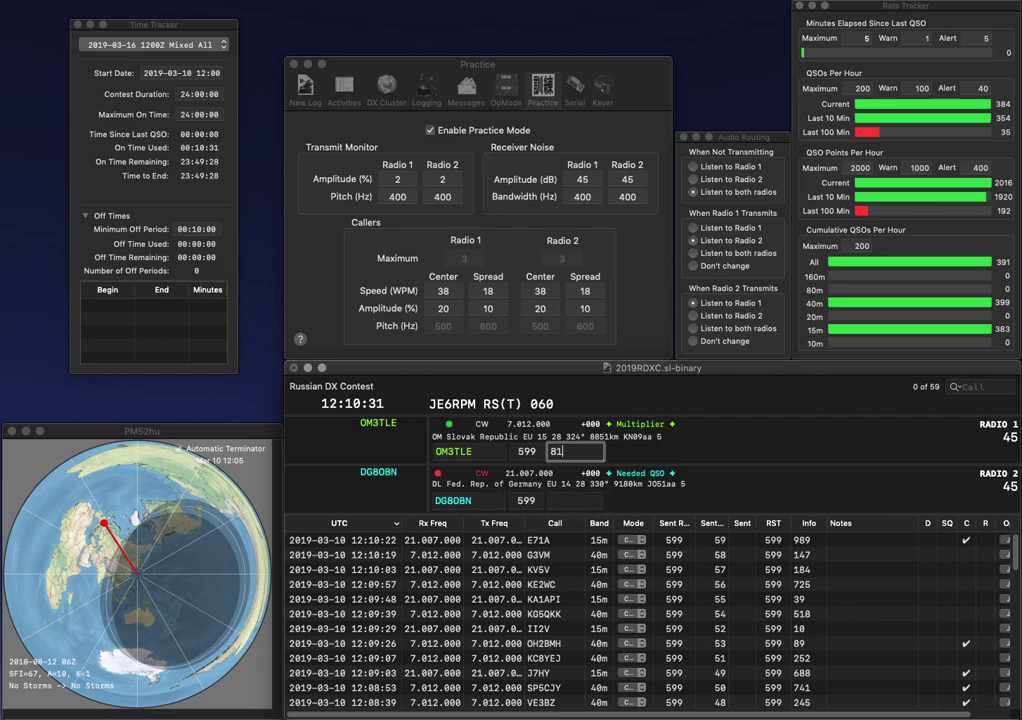
key(grave)
key(Return)
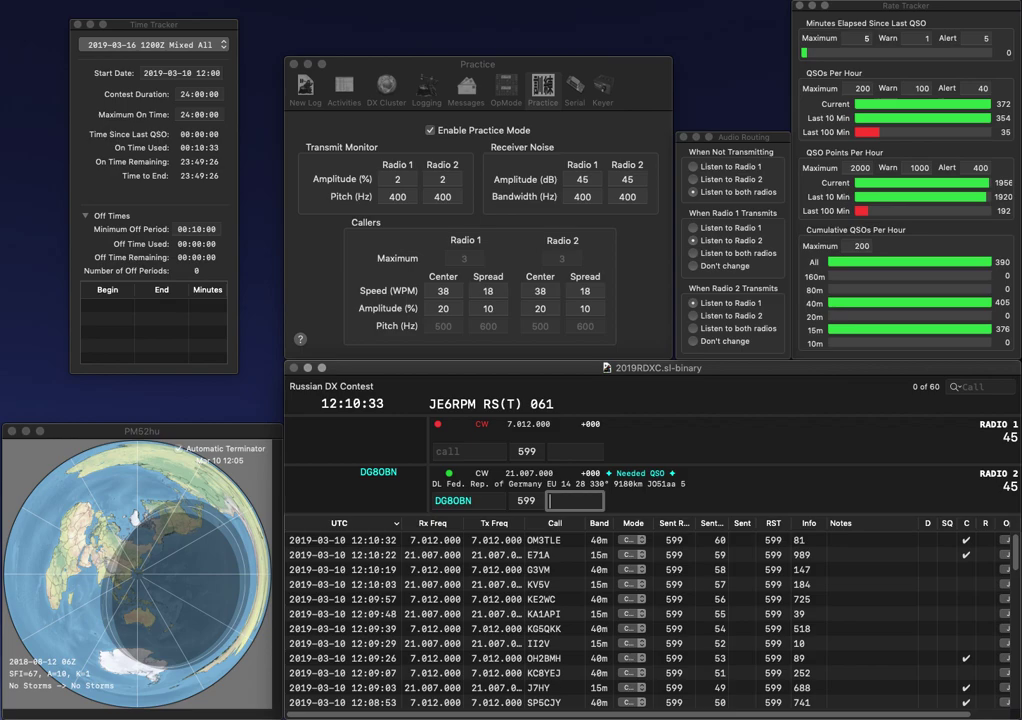
text(184)
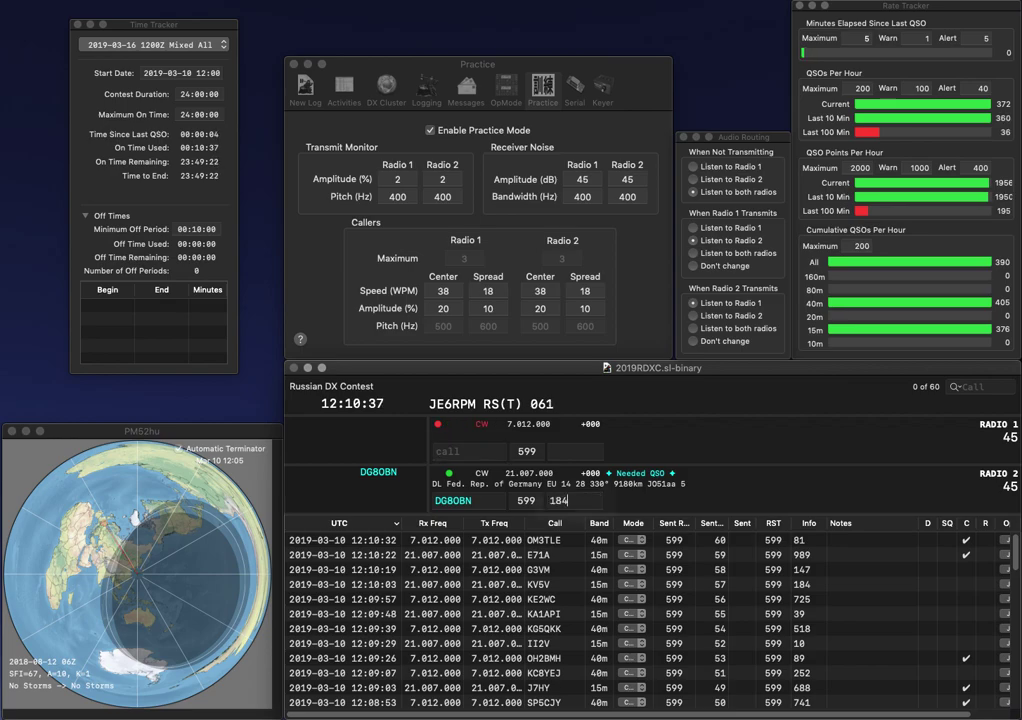
key(Return)
- Enter and send WA4WR on Radio 1 and enter the partial callsign 1CD on Radio 2
text(WA4WR)
key(Return)
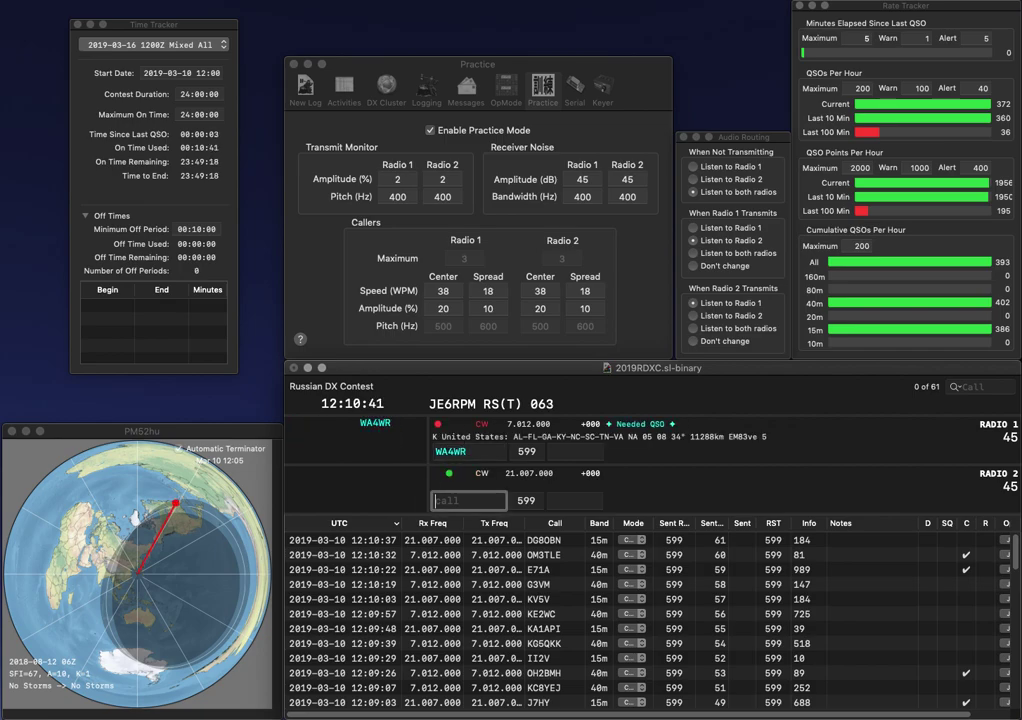
text(1CD)
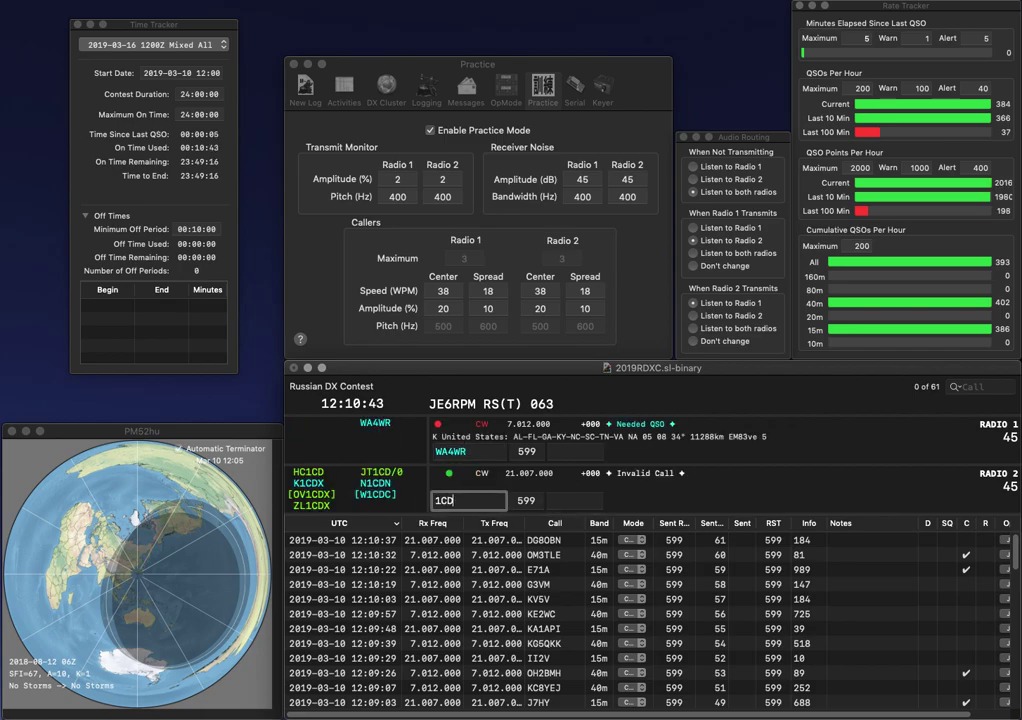
key(super+Left)
text(VE)
key(super+Right)
key(BackSpace)
key(BackSpace)
text(BD)
key(Return)
key(Return)
key(BackSpace)
key(BackSpace)
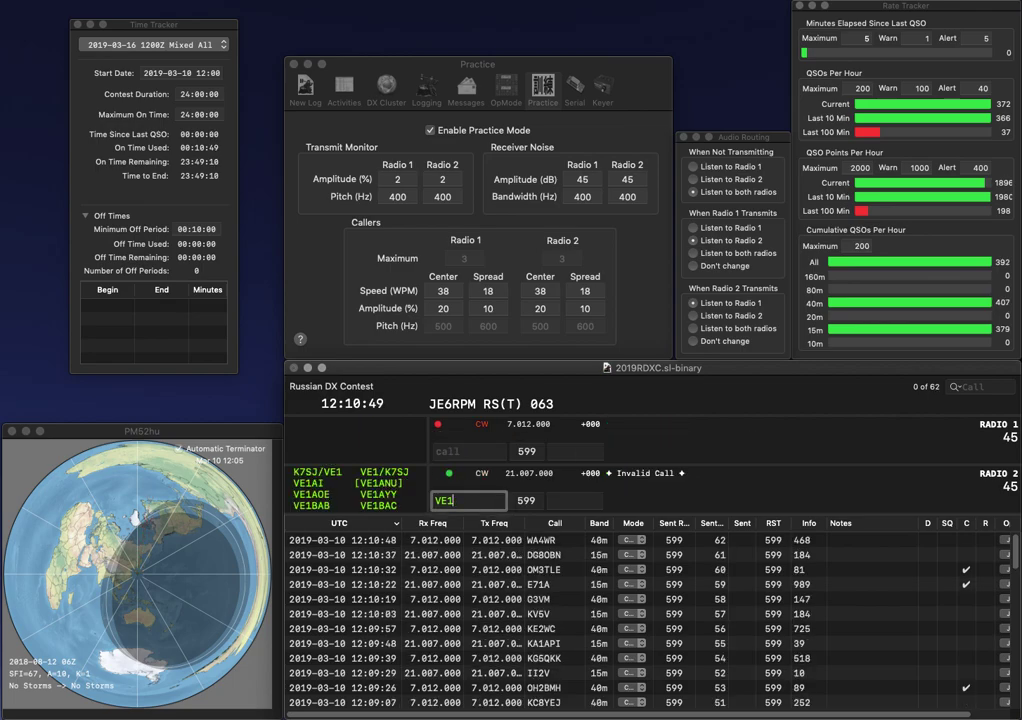
text(BB)
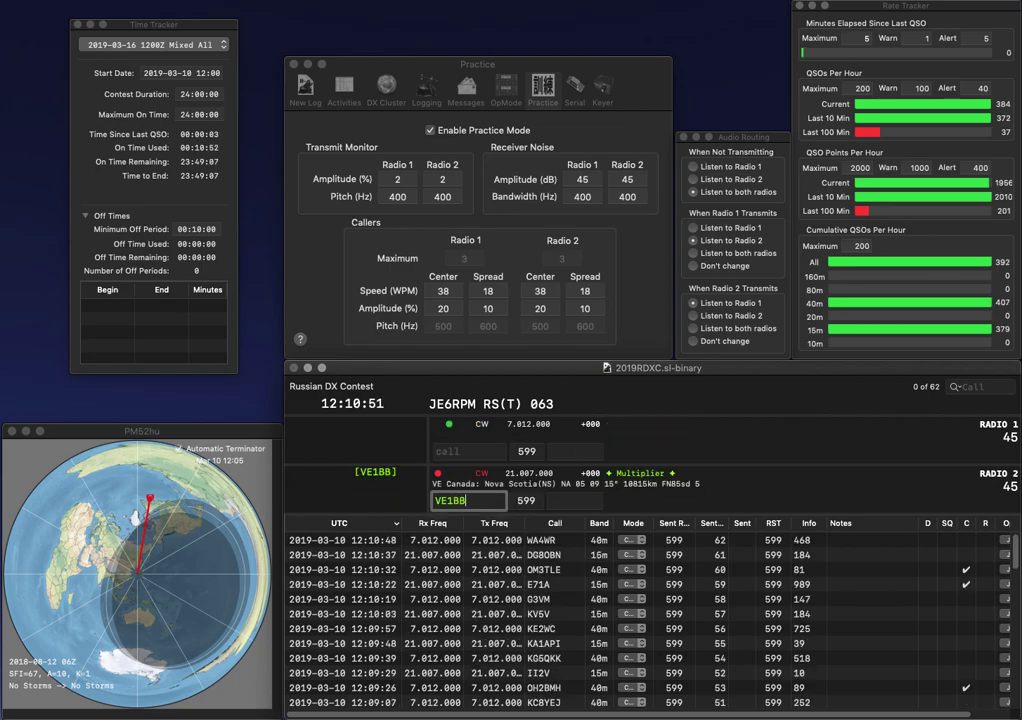
key(Return)
text(3TLE)
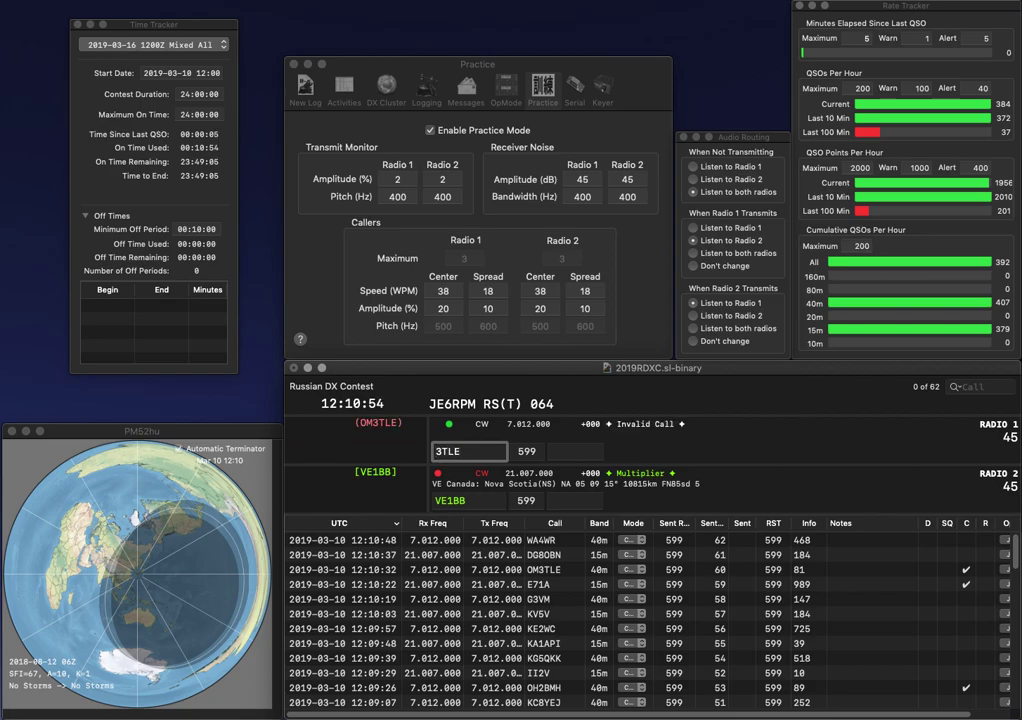
key(Home)
text(OM)
key(Return)
key(Tab)
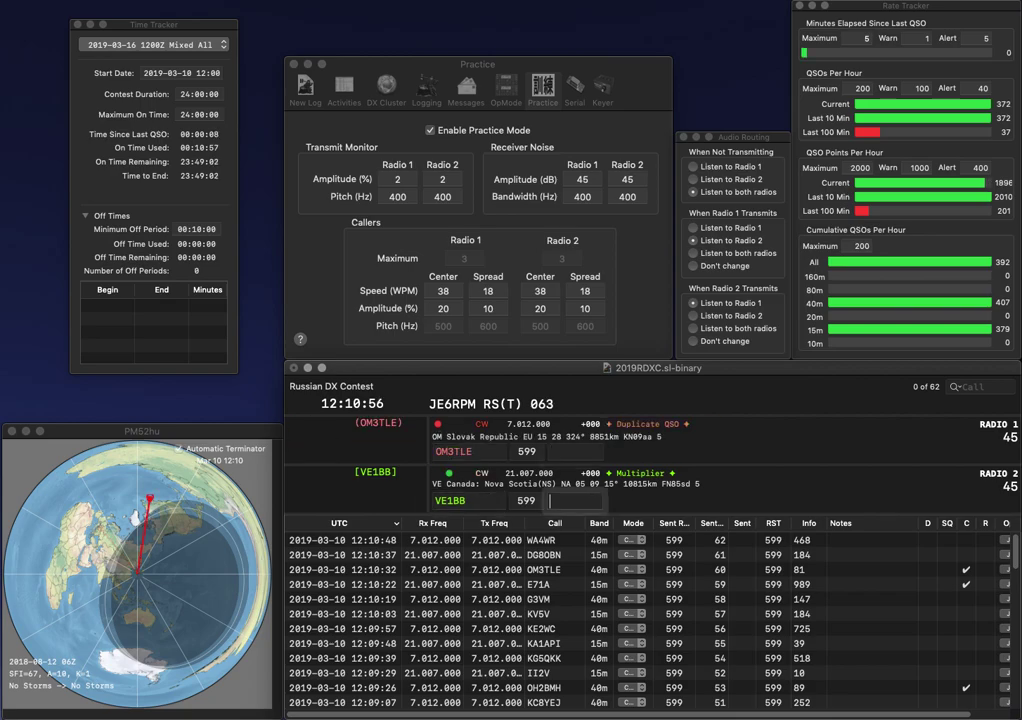
text(214)
key(Return)
text(548)
key(Return)
text(PD5MVH)
key(Return)
text(W5LDR)
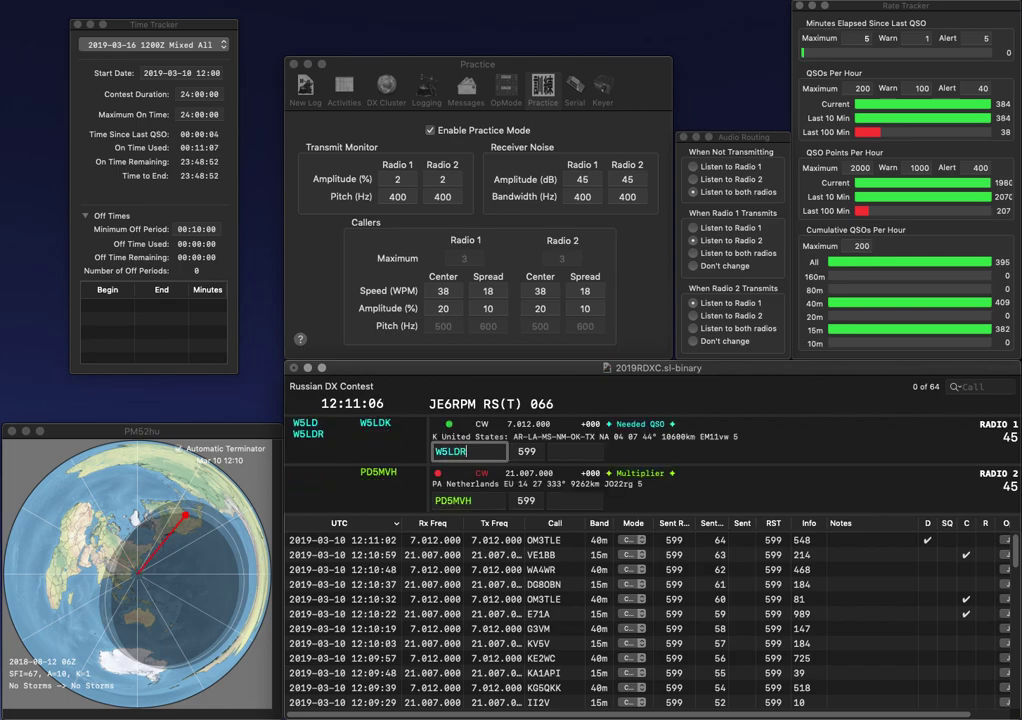
key(Return)
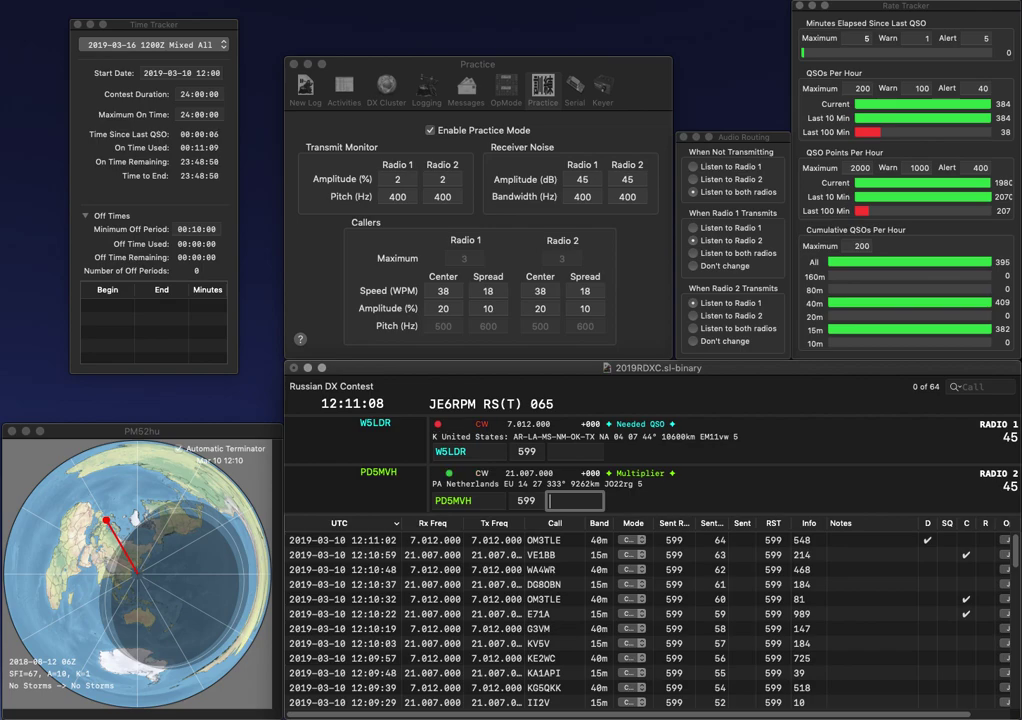
text(22)
key(Return)
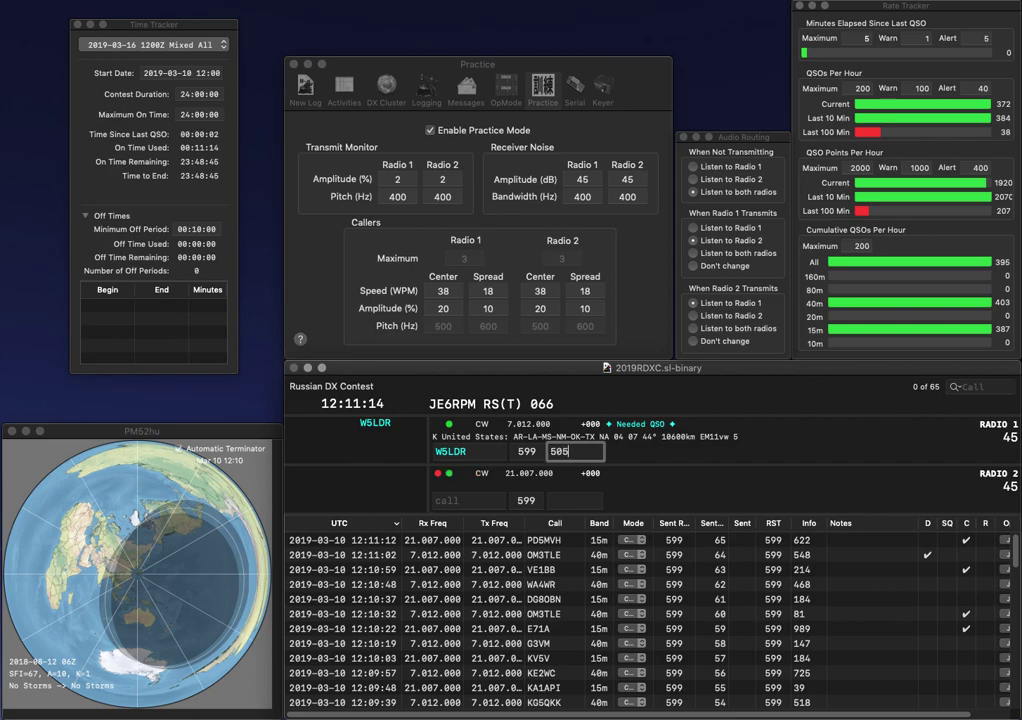
key(Return)
text(KC4AA)
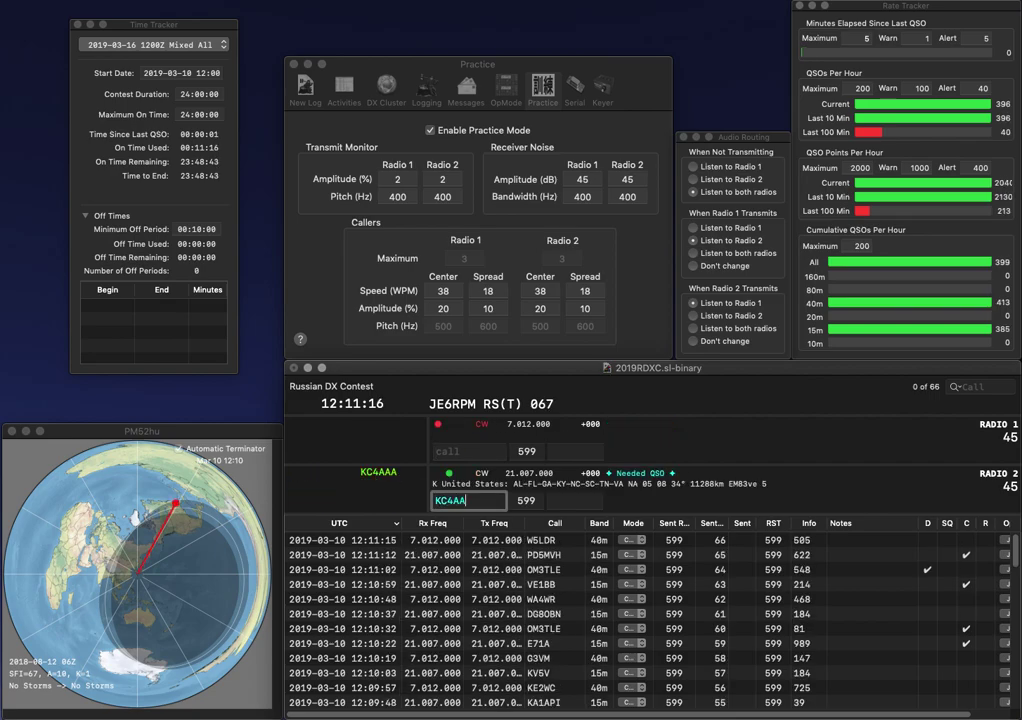
text(A)
key(Return)
text(K3VPZ)
key(Return)
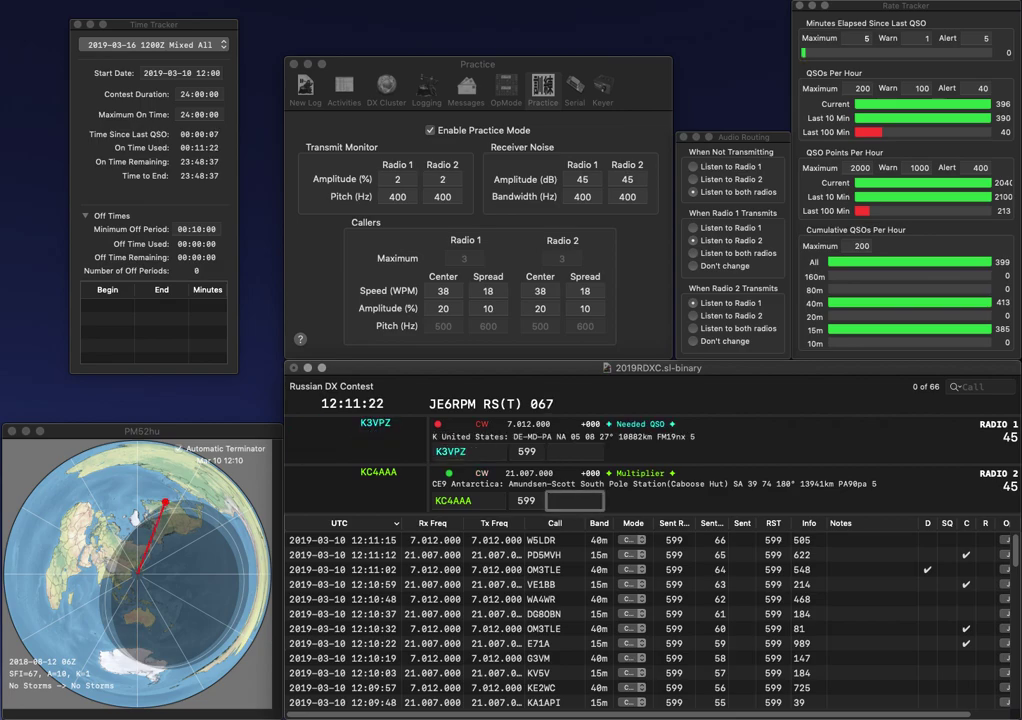
text(131)
key(Return)
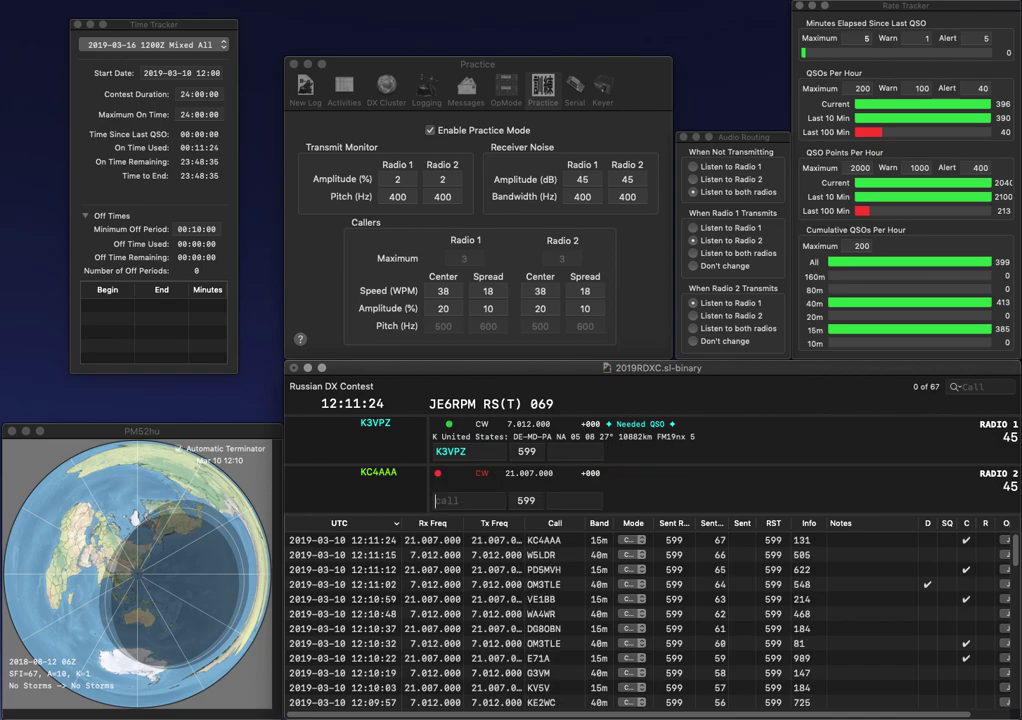
text(3)
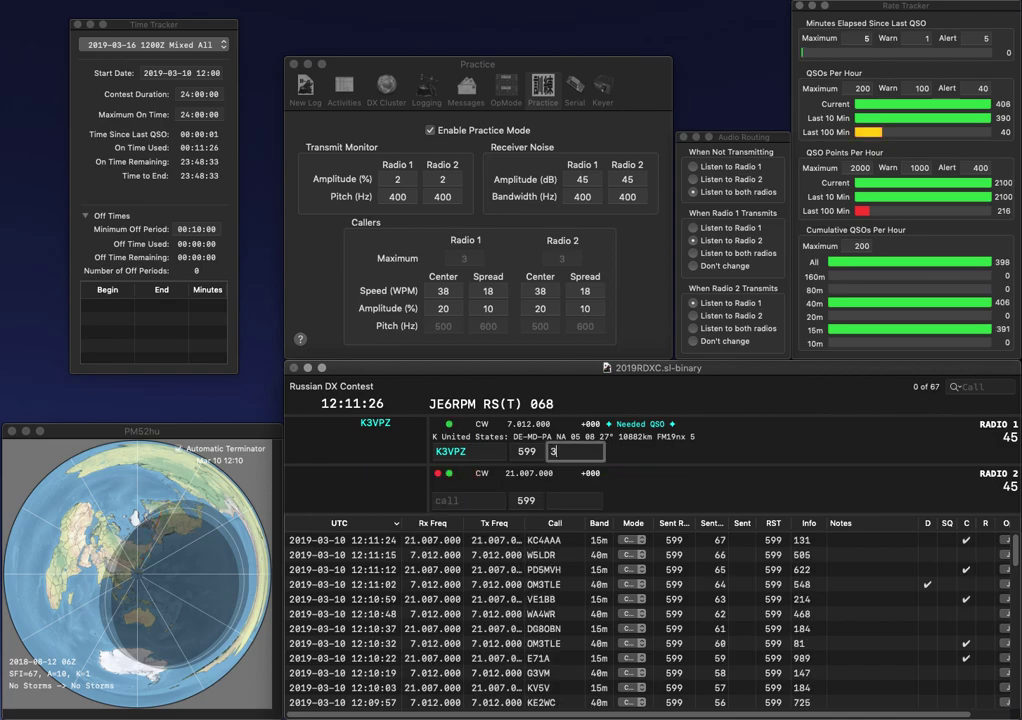
text(00)
key(Return)
- Enter and send the partial callsigns CTR on Radio 2 and 9ZTX on Radio 1
text(CTR)
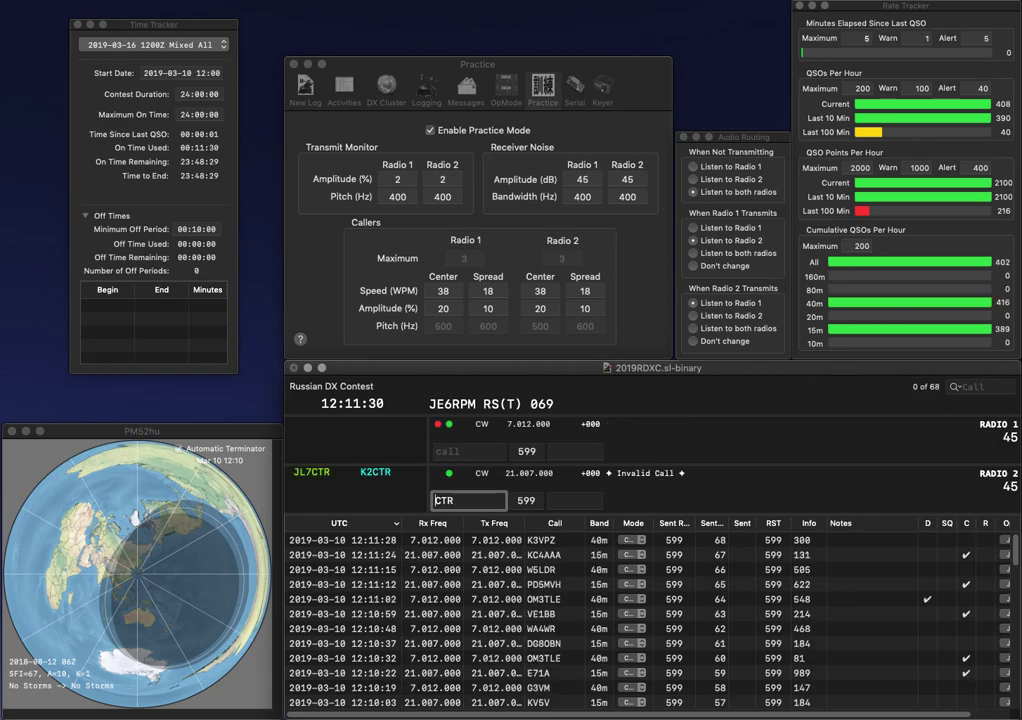
key(Return)
text(9ZTX)
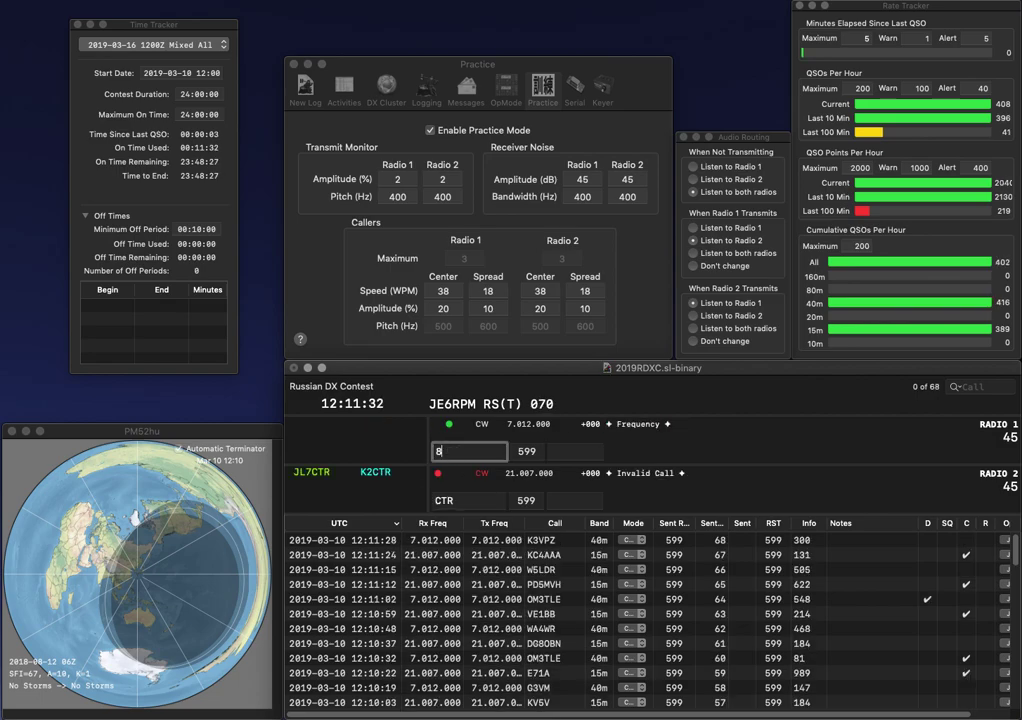
key(Return)
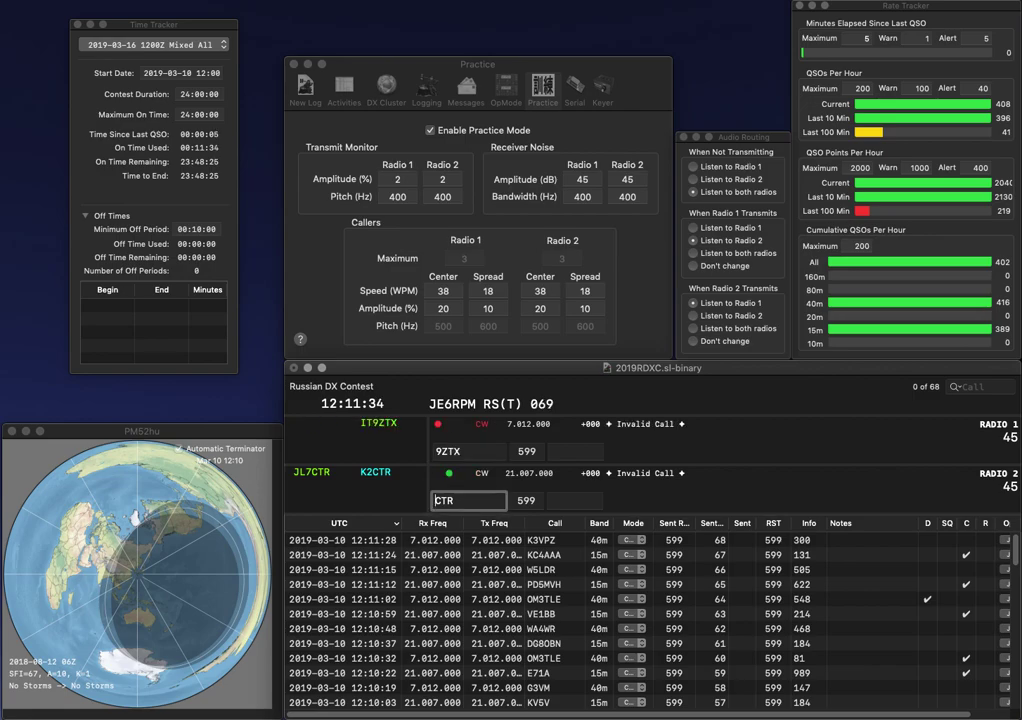
text(JL7)
key(Return)
text(IT)
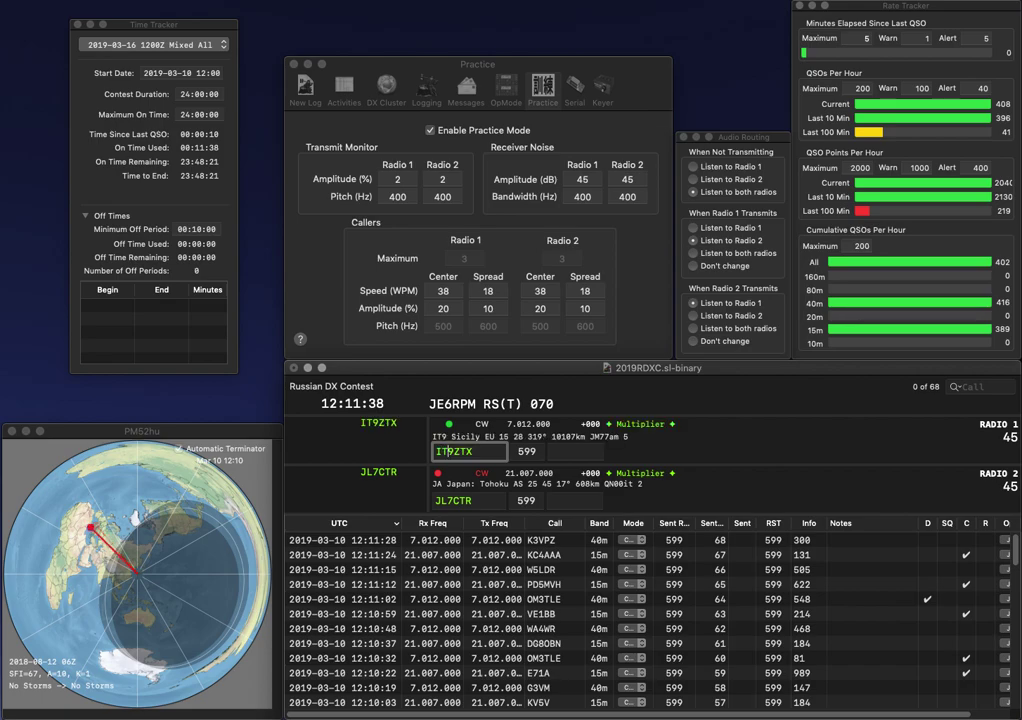
key(Return)
key(space)
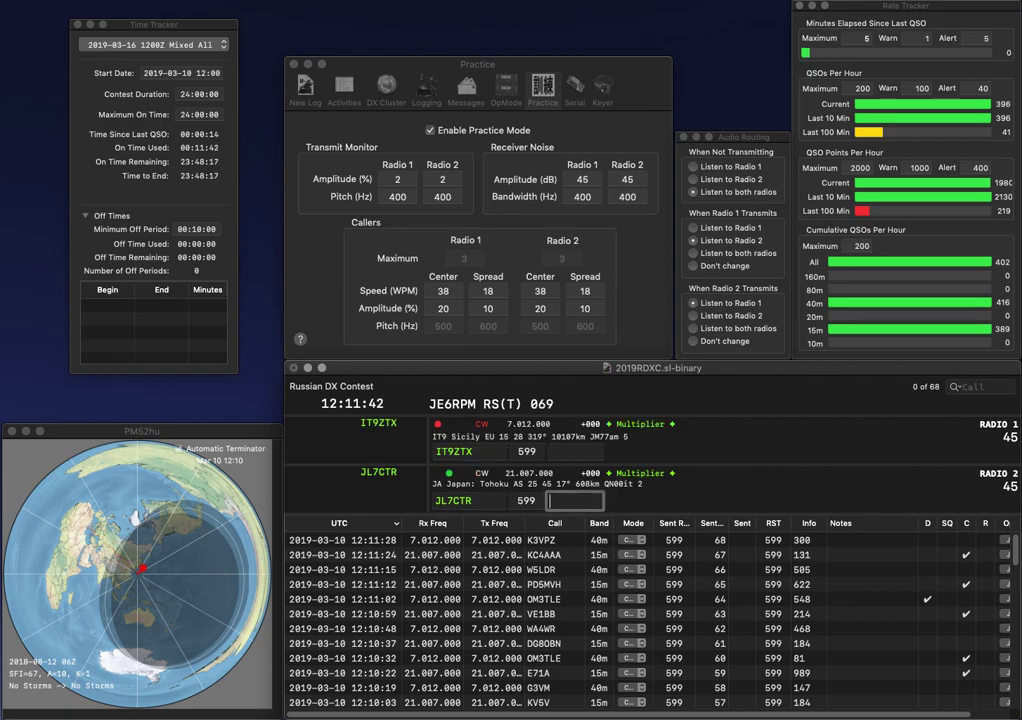
text(656)
key(Return)
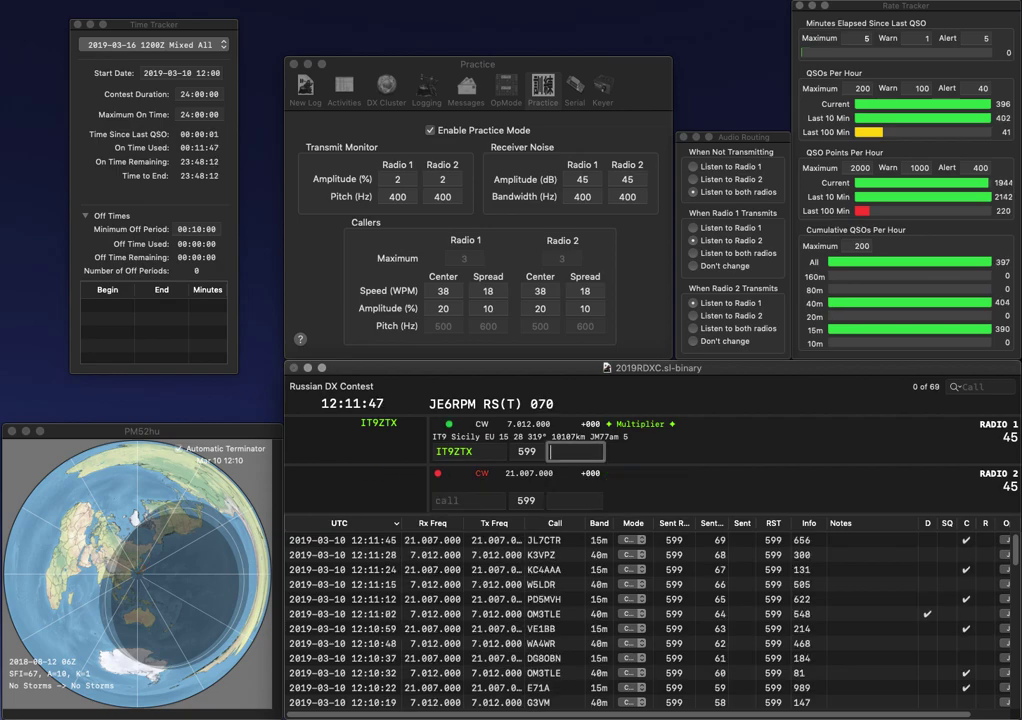
text(79)
key(Return)
text(RZVH)
key(BackSpace)
key(BackSpace)
text(3J)
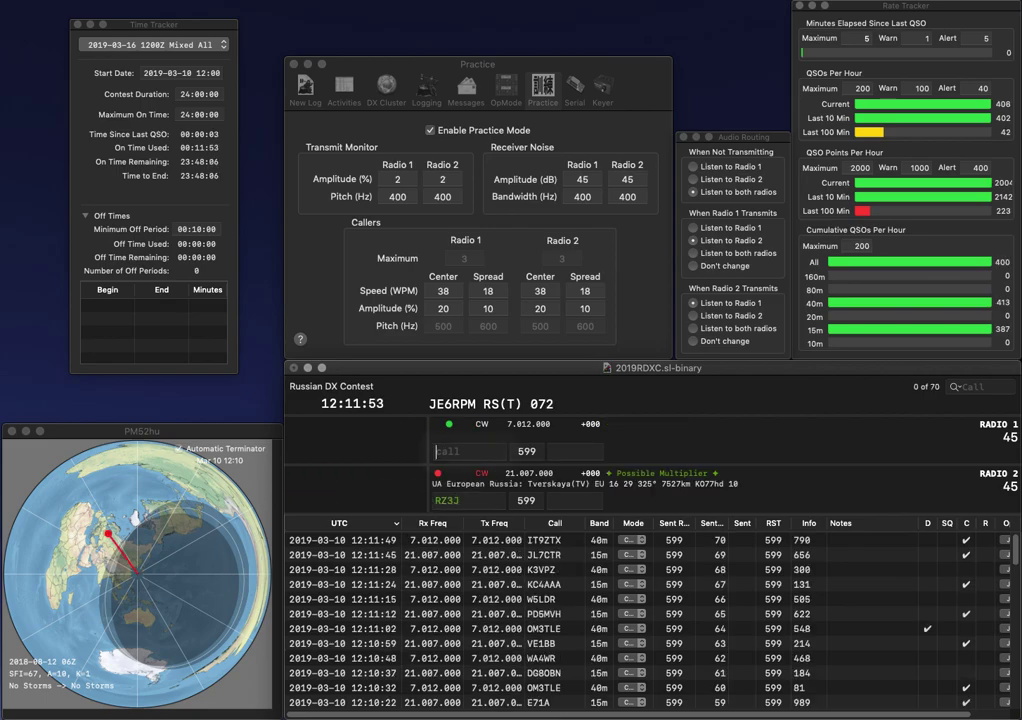
text(KC4)
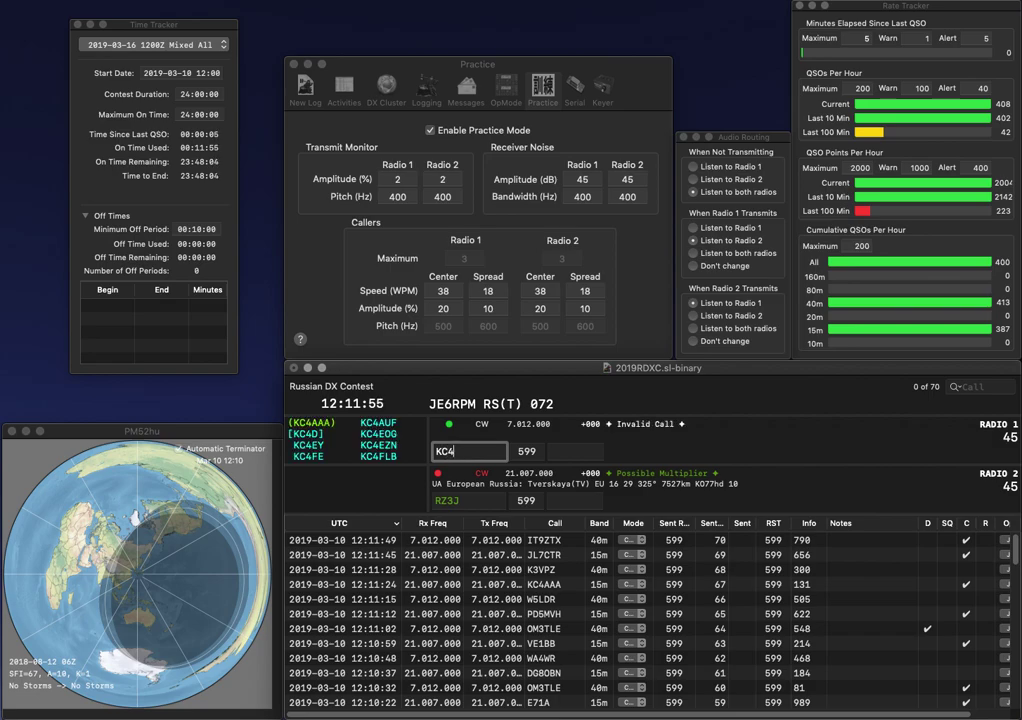
text(JNW)
key(Return)
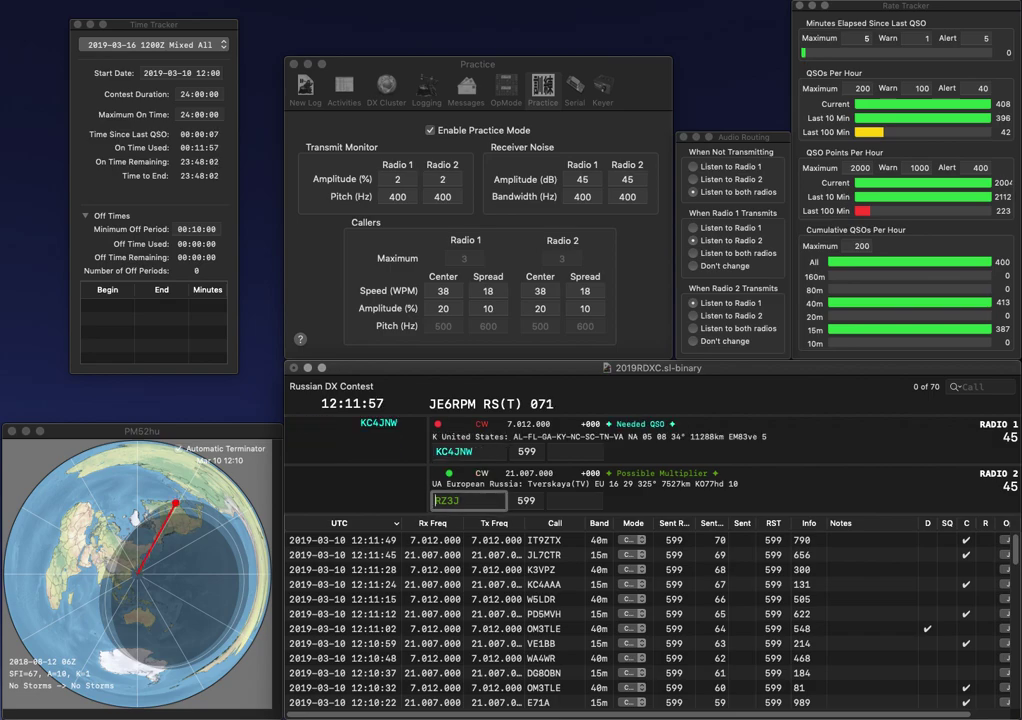
text(EK/)
key(Right)
key(Right)
key(Right)
key(BackSpace)
text(DJ)
key(Return)
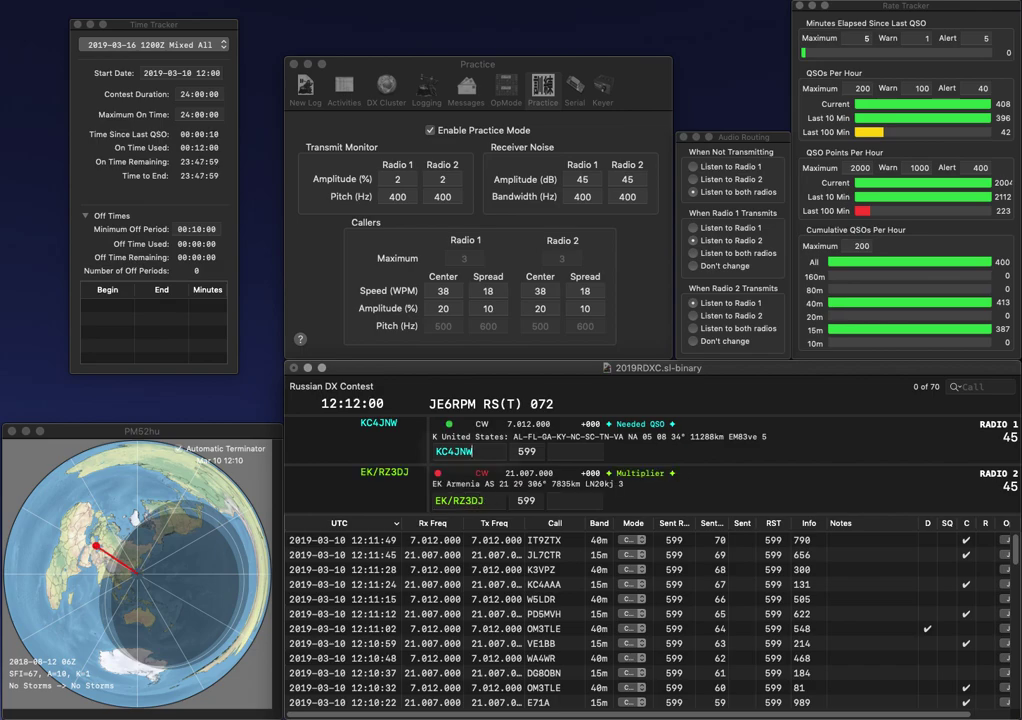
key(space)
text(105)
key(Return)
key(space)
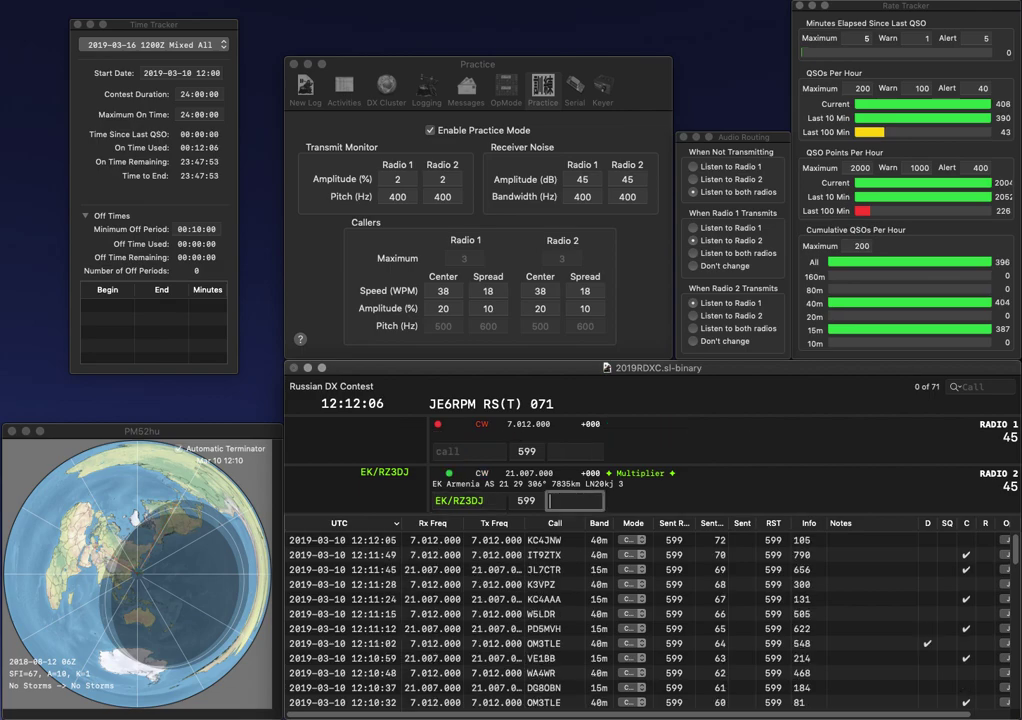
text(728)
key(Return)
text(F)
key(Return)
text(IZ5F)
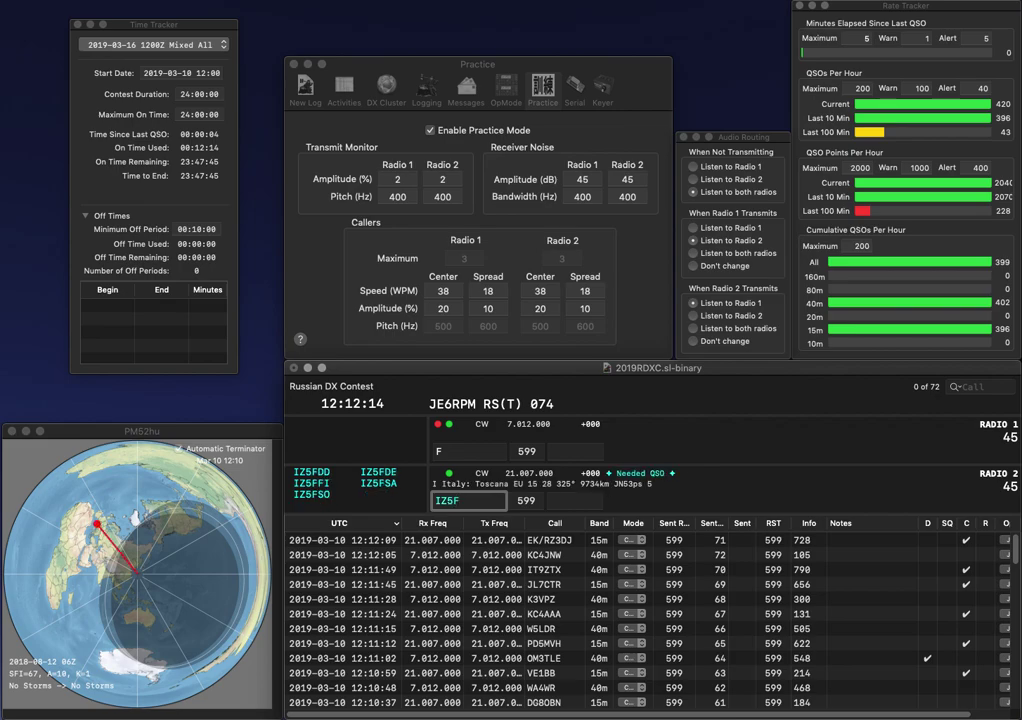
text(FI)
key(Return)
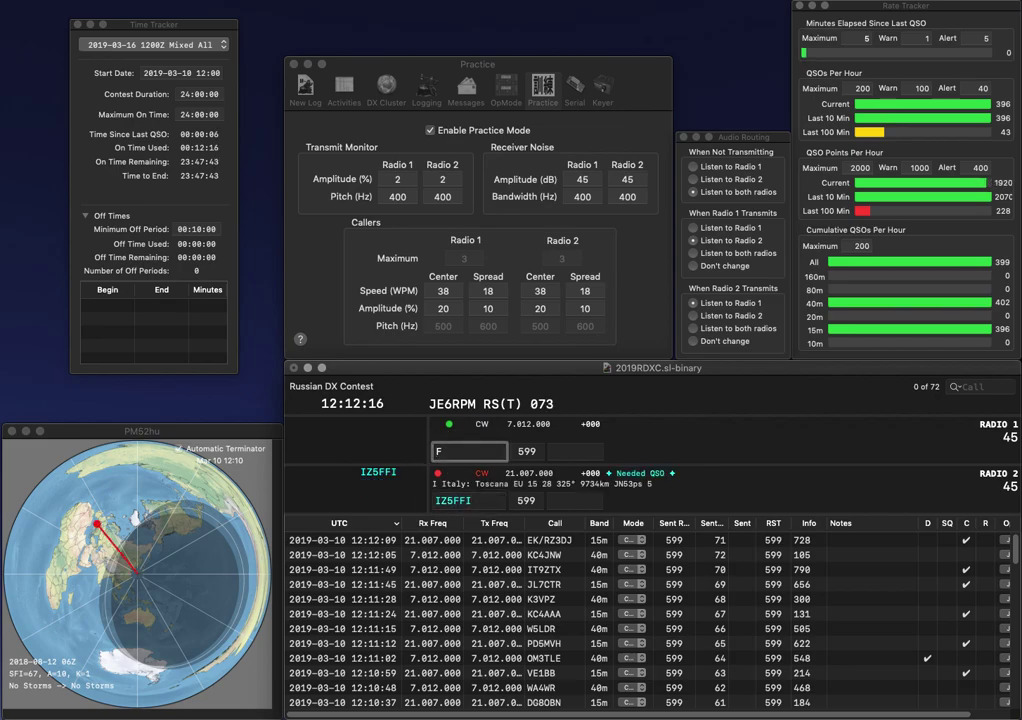
- Extend the Radio 1 callsign to I2XF and send it, and log IZ5FFI on Radio 2 with exchange 64
text(I2X)
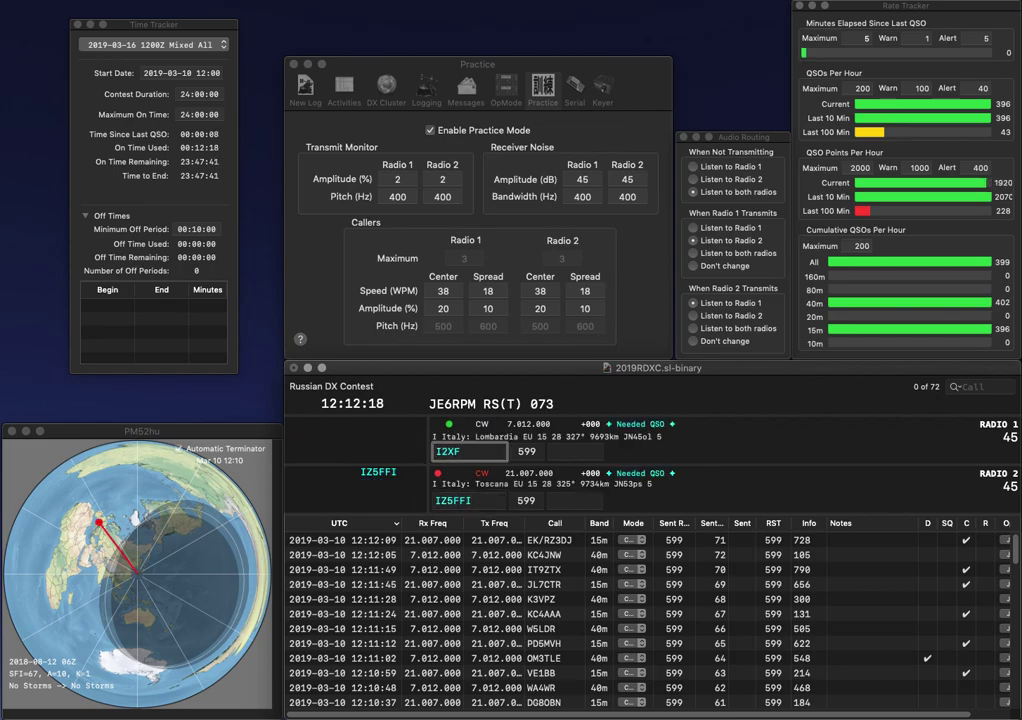
key(Return)
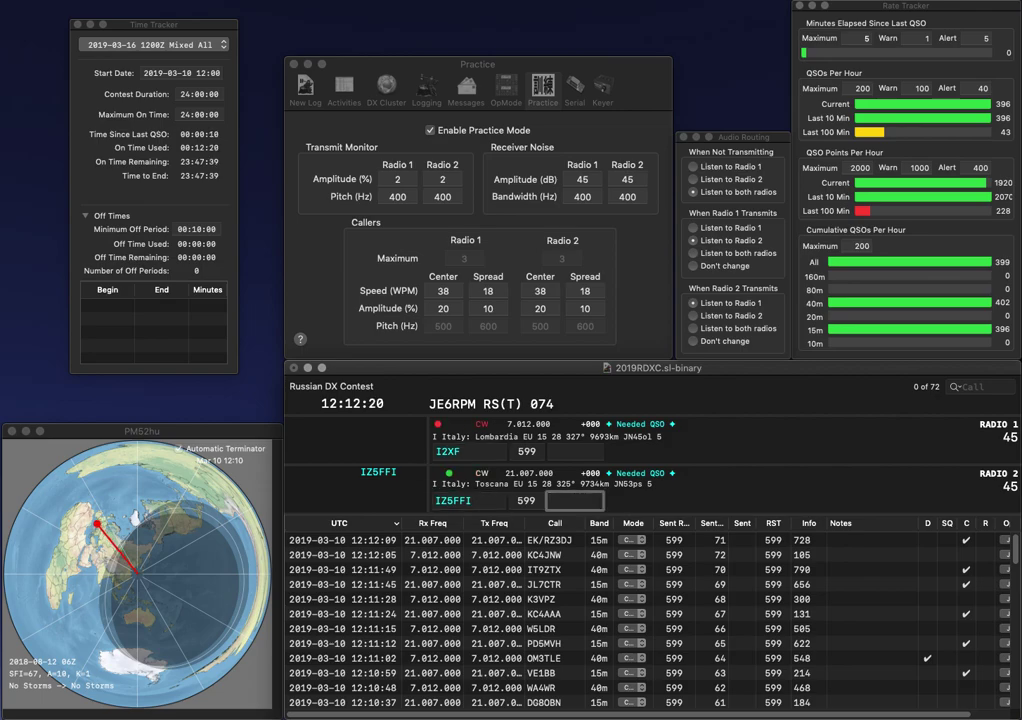
text(64)
key(Return)
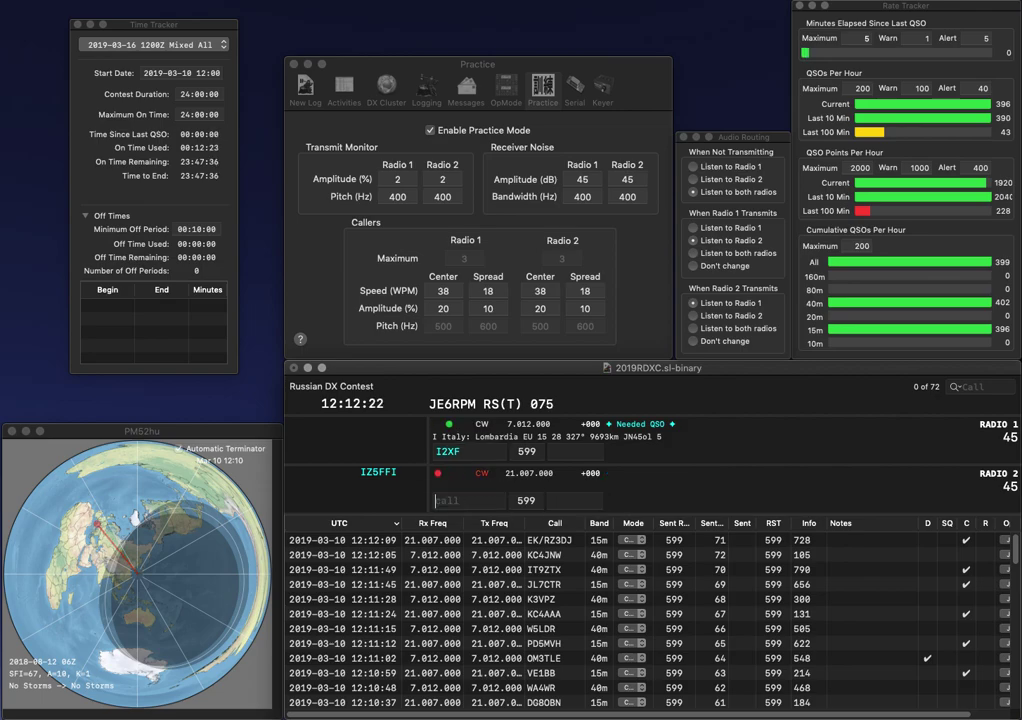
key(Delete)
text(LF)
key(Return)
text(JA3BOA)
key(space)
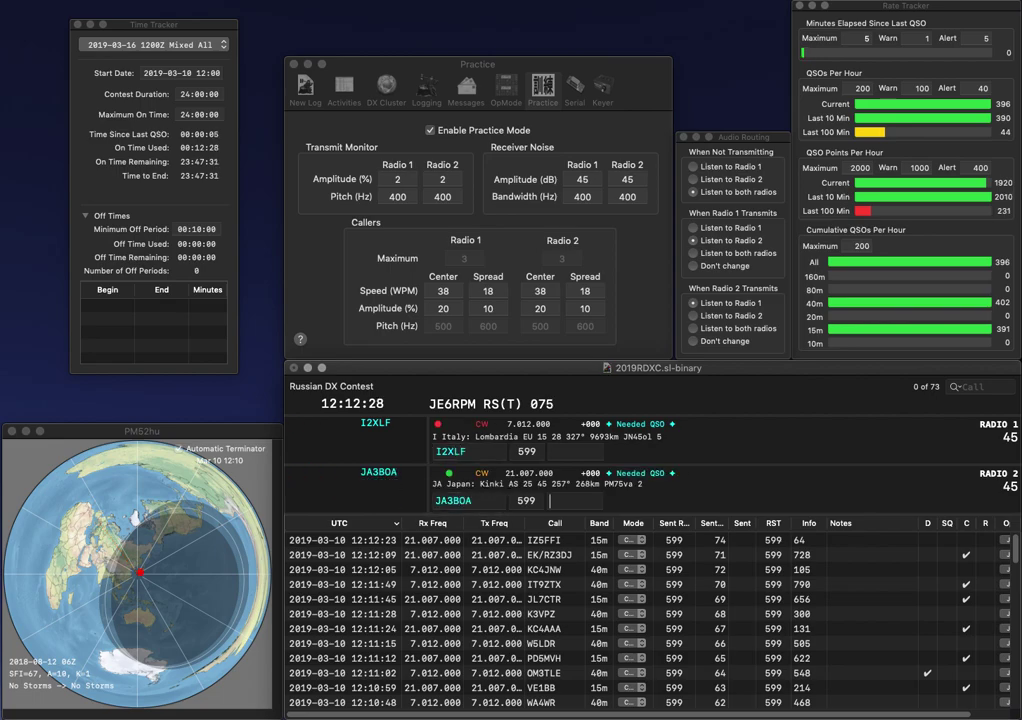
key(Return)
text(39)
key(Return)
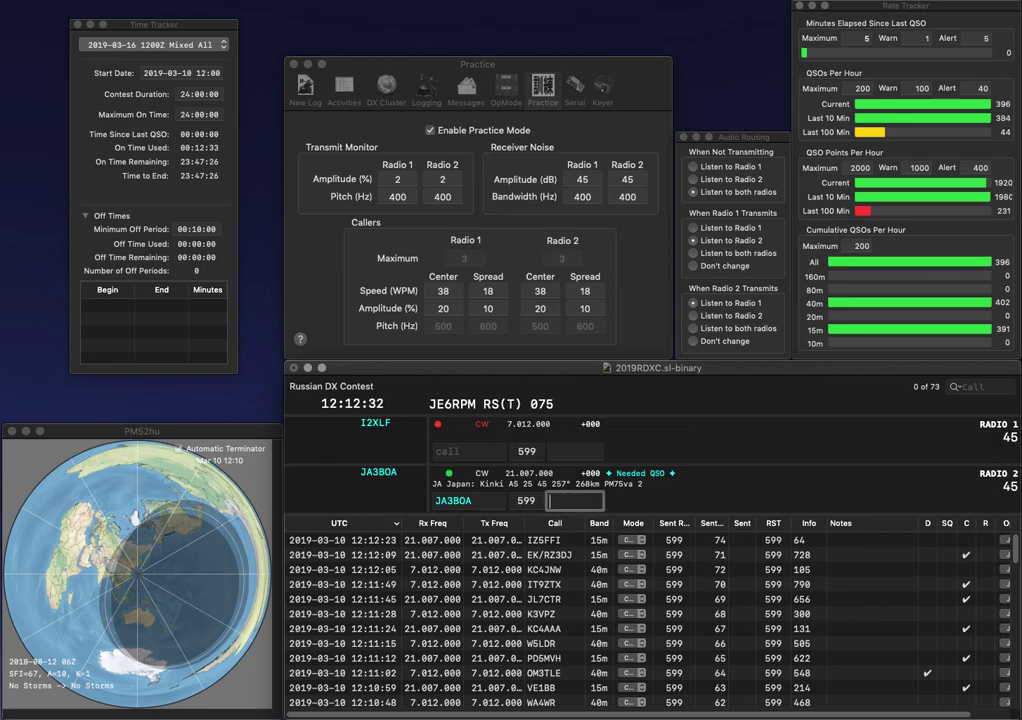
text(123)
key(Return)
text(EMX)
key(Return)
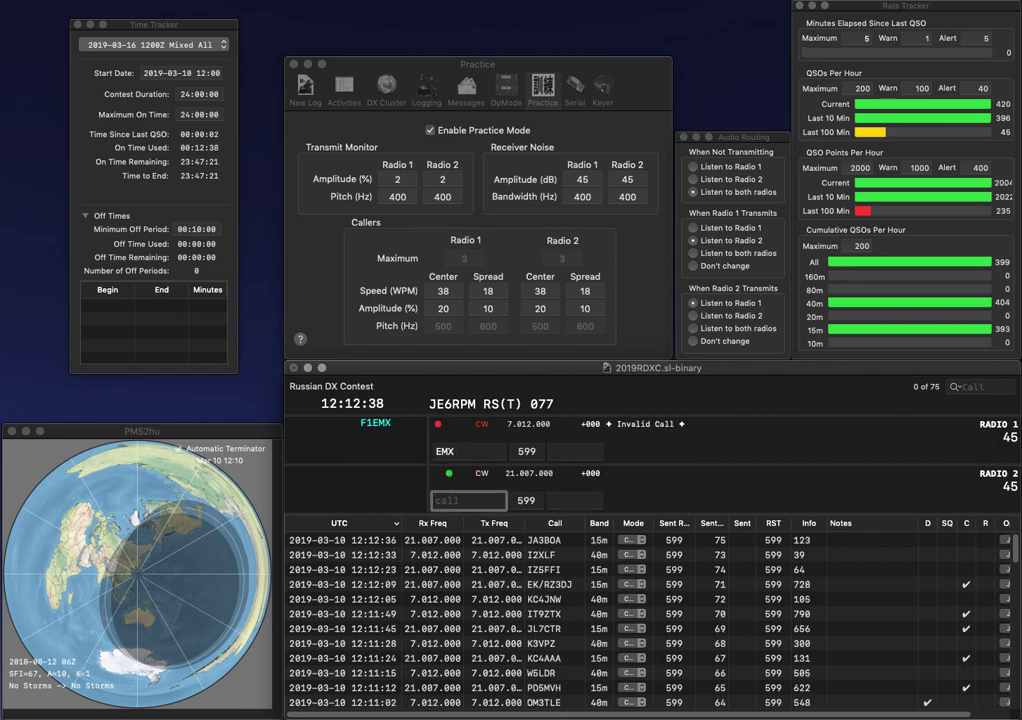
text(PY2)
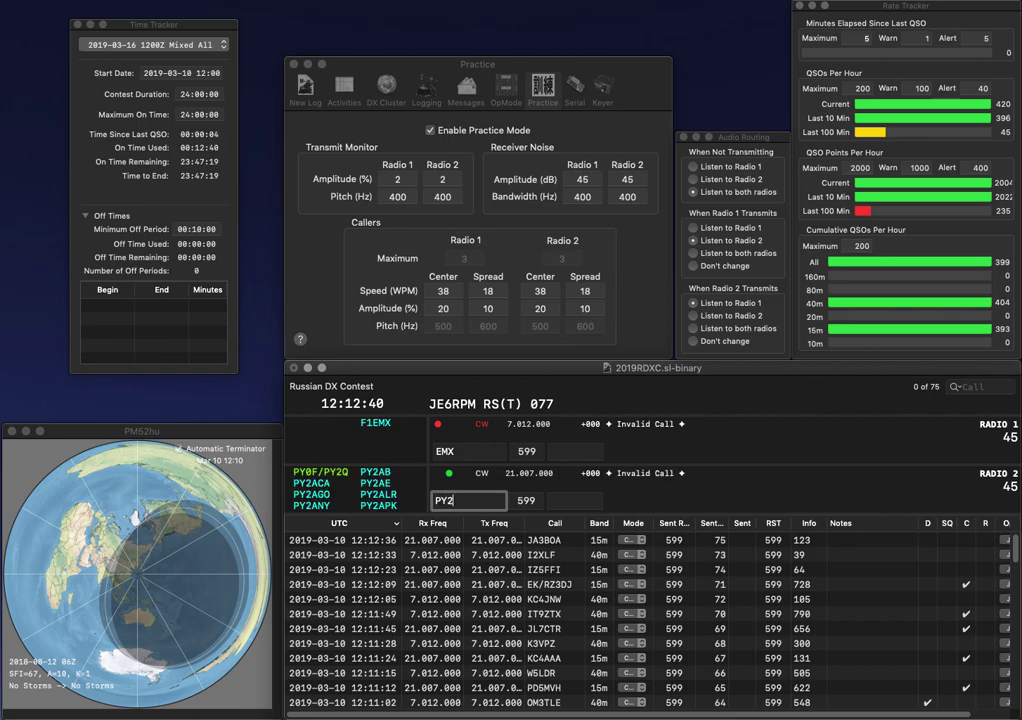
text(FRZ)
key(Return)
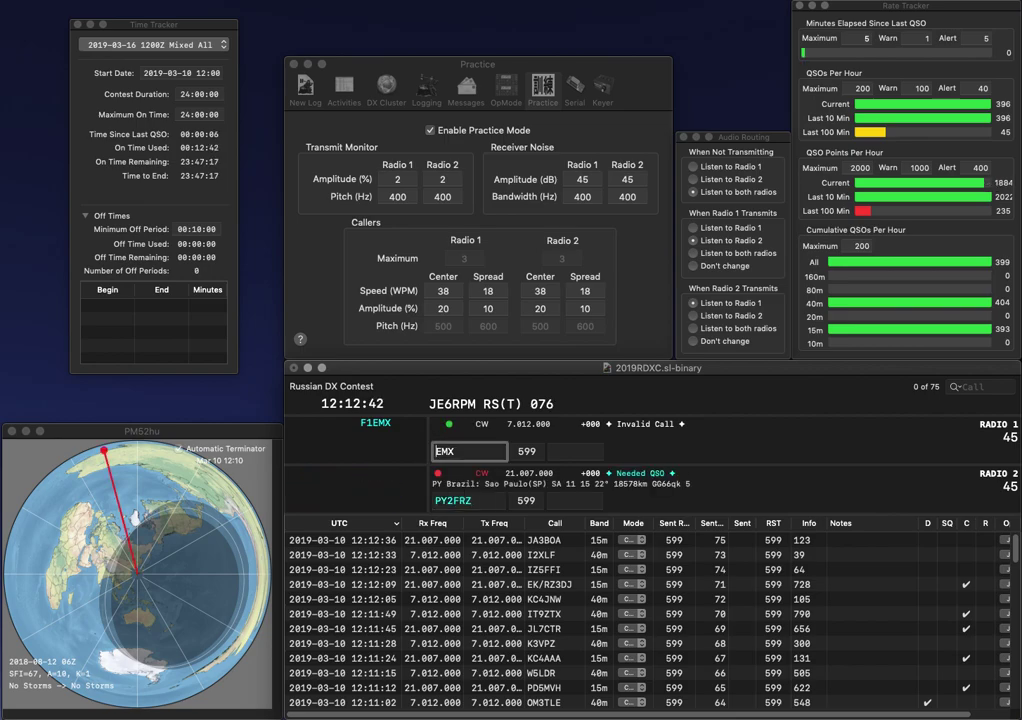
text(F1)
click(468, 500)
key(BackSpace)
text(Q)
key(Return)
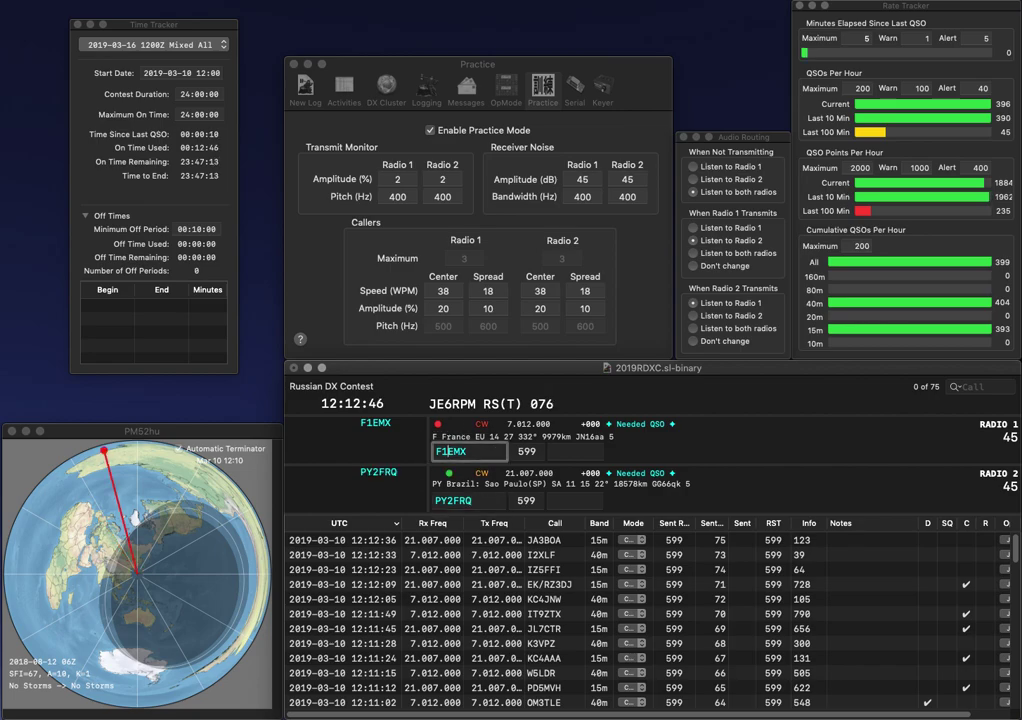
click(551, 451)
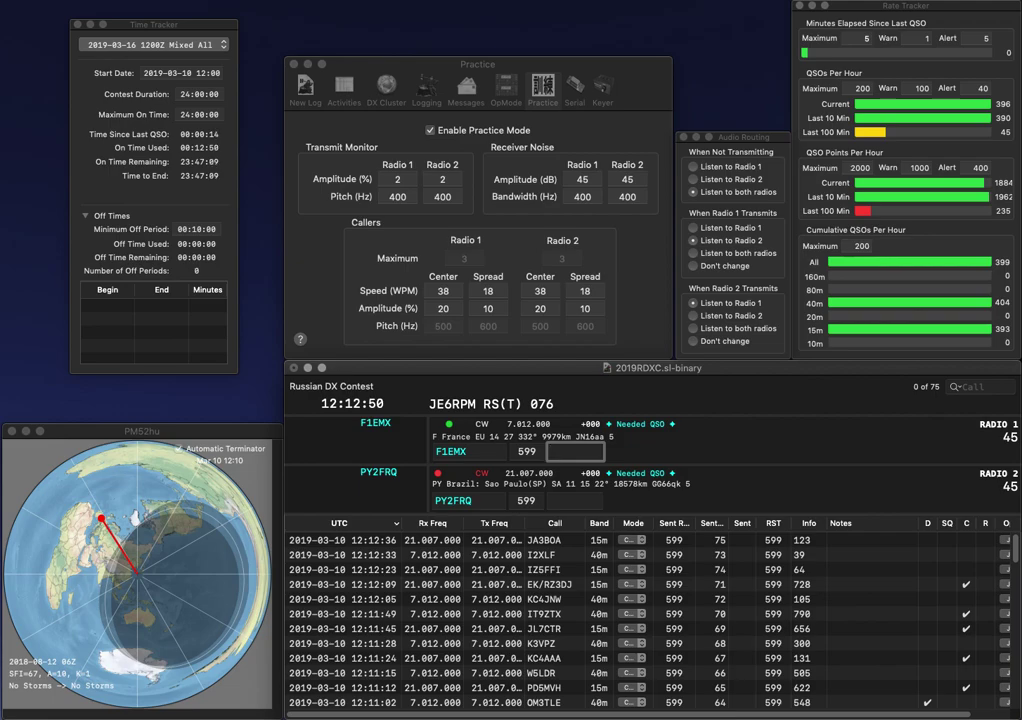
- Log F1EMX on Radio 1 with exchange 901 and PY2FRQ on Radio 2 with 223
text(901)
key(Return)
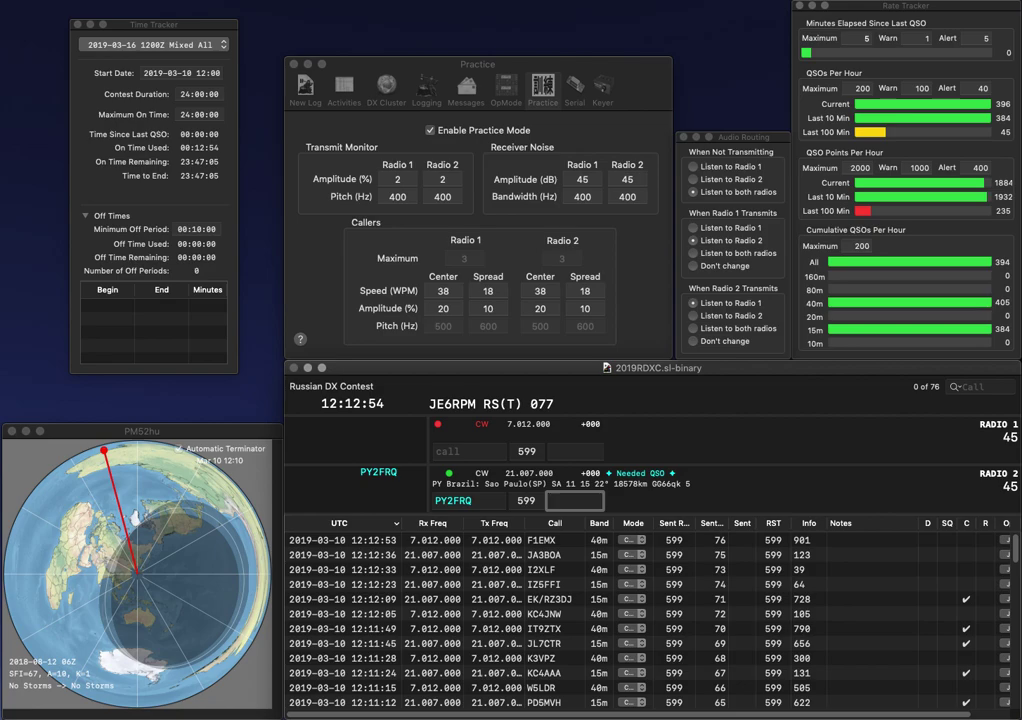
text(223)
key(Return)
text(AMW)
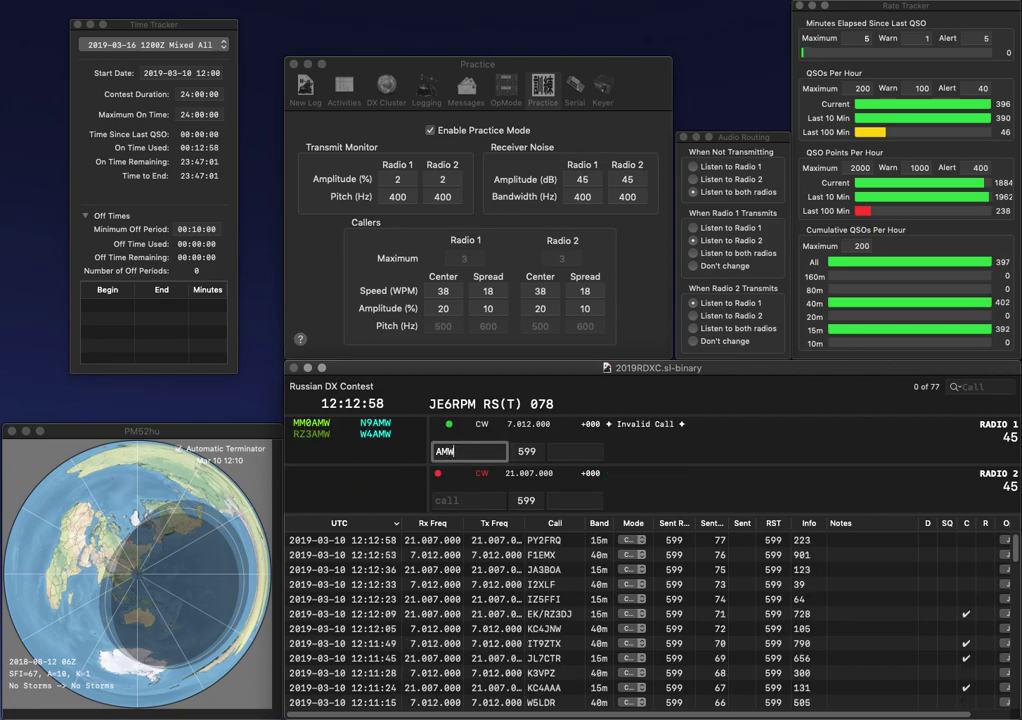
key(Return)
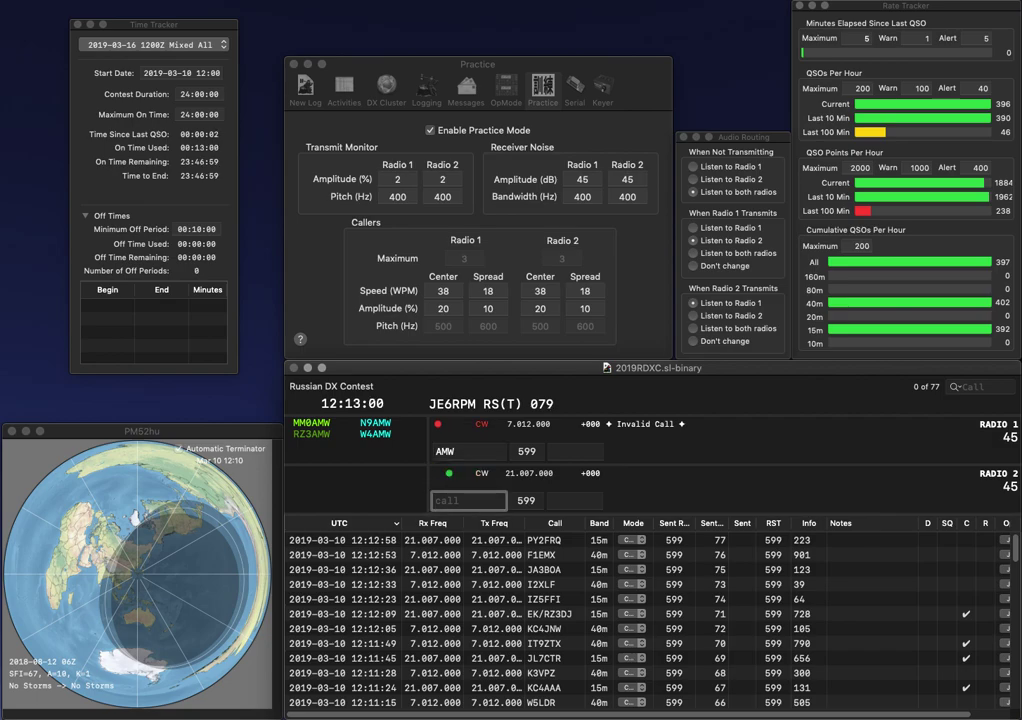
text(W0F)
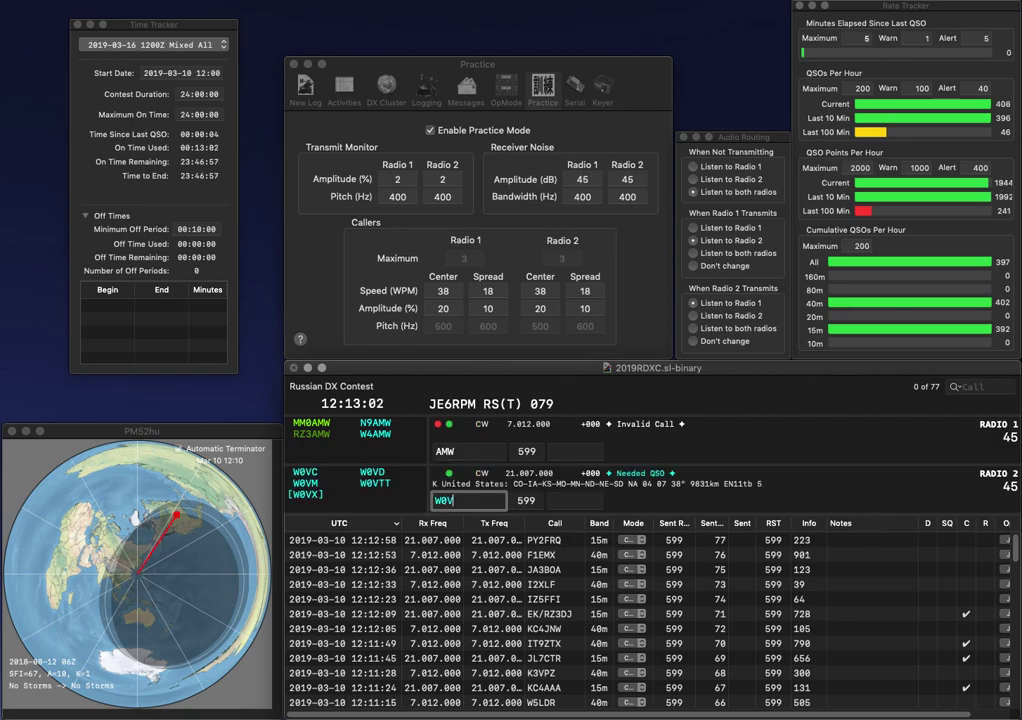
text(Y)
key(Return)
text(N9)
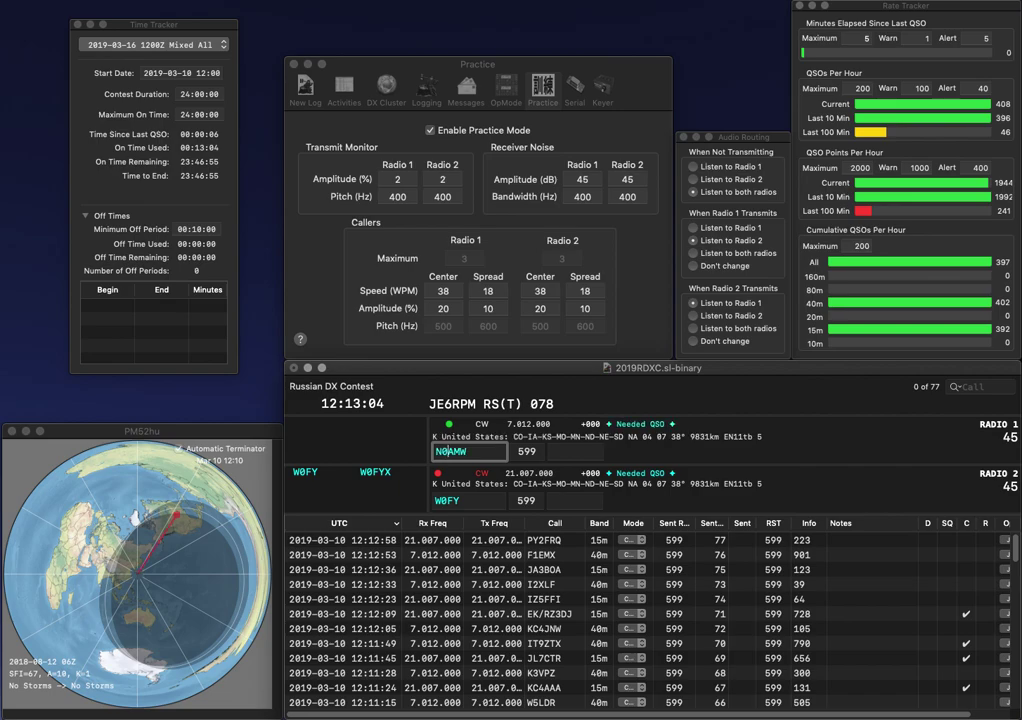
key(Return)
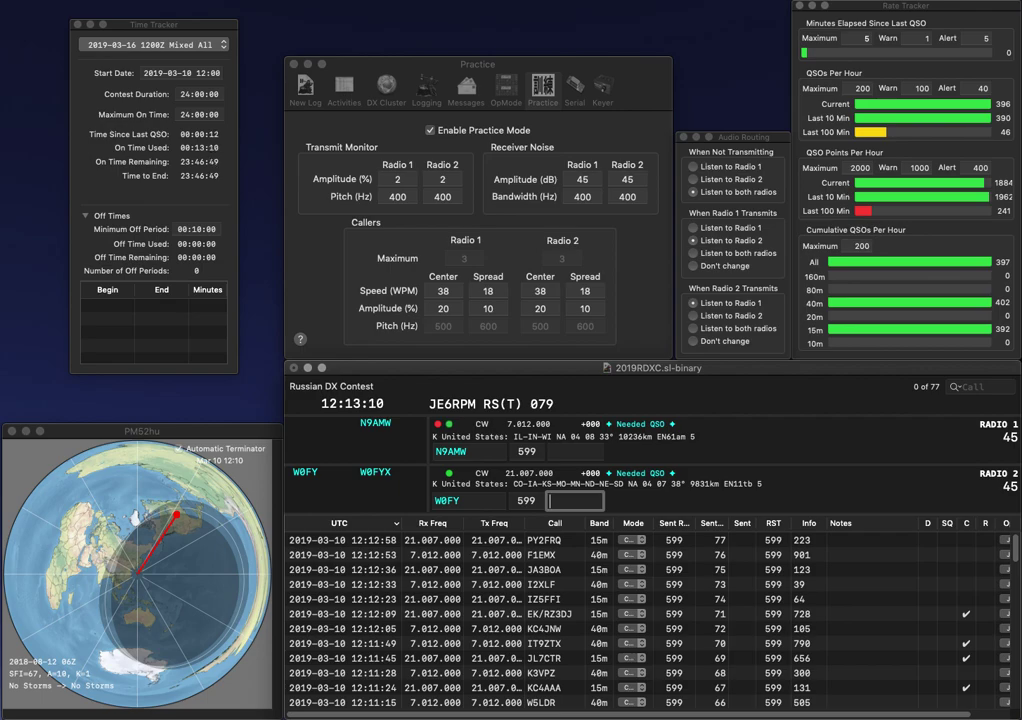
text(631)
key(Return)
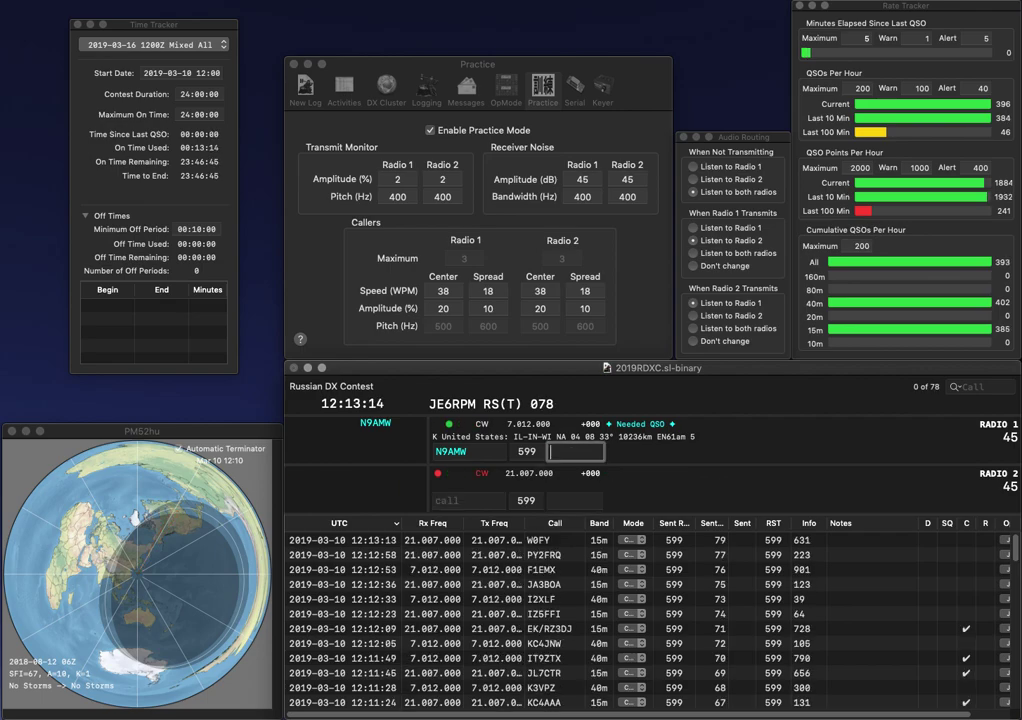
text(618)
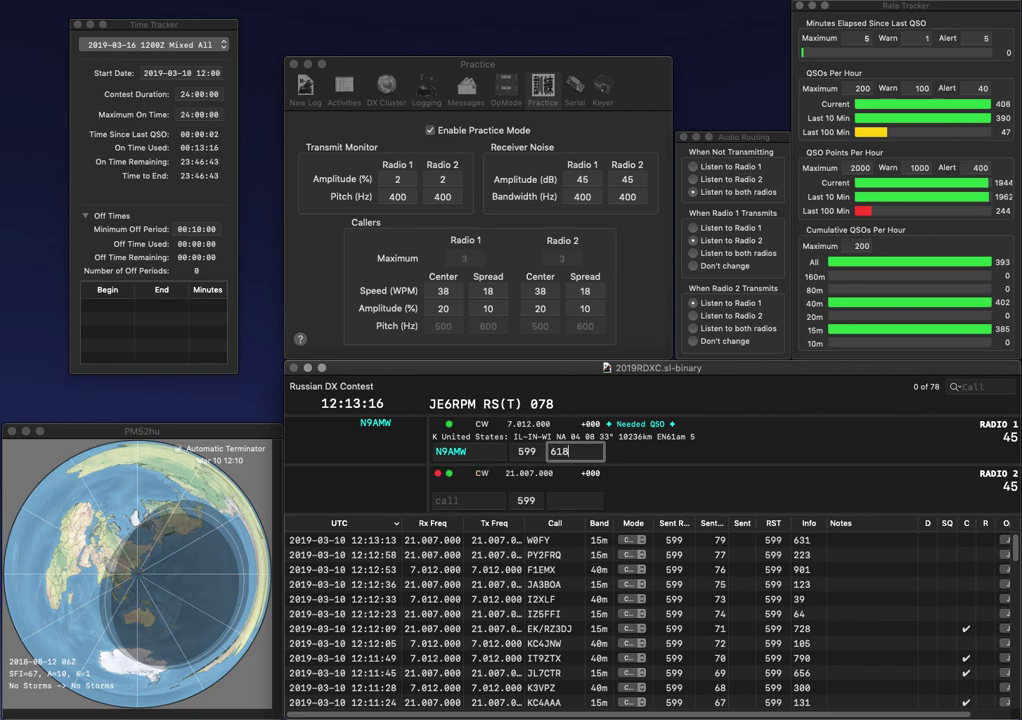
key(Return)
text(S)
key(Return)
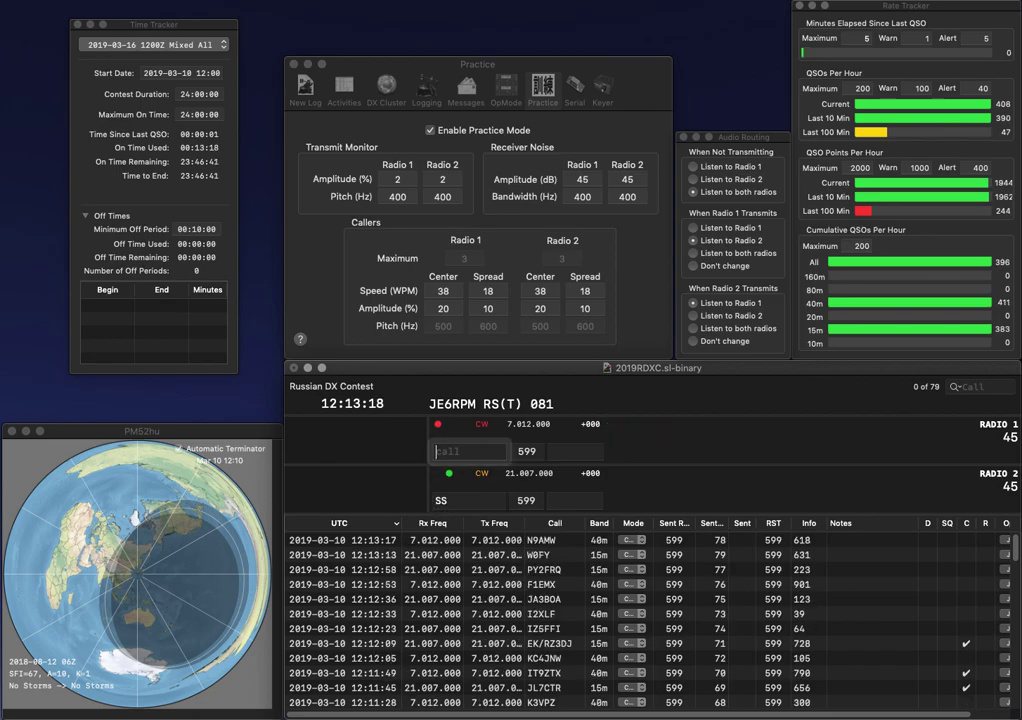
text(DL)
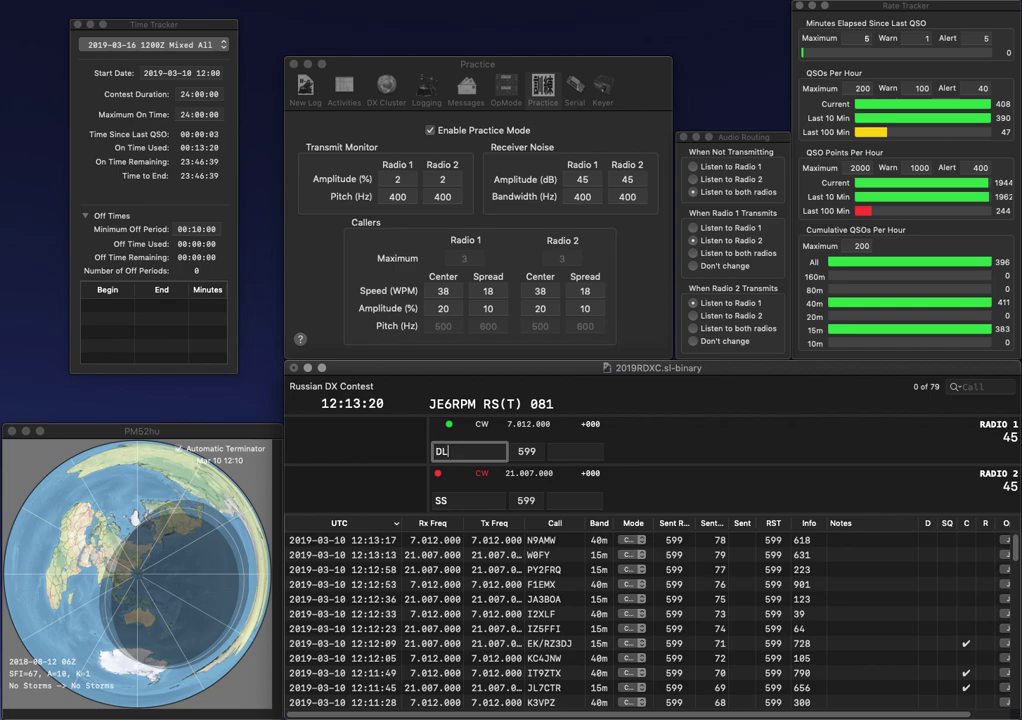
text(3HAA)
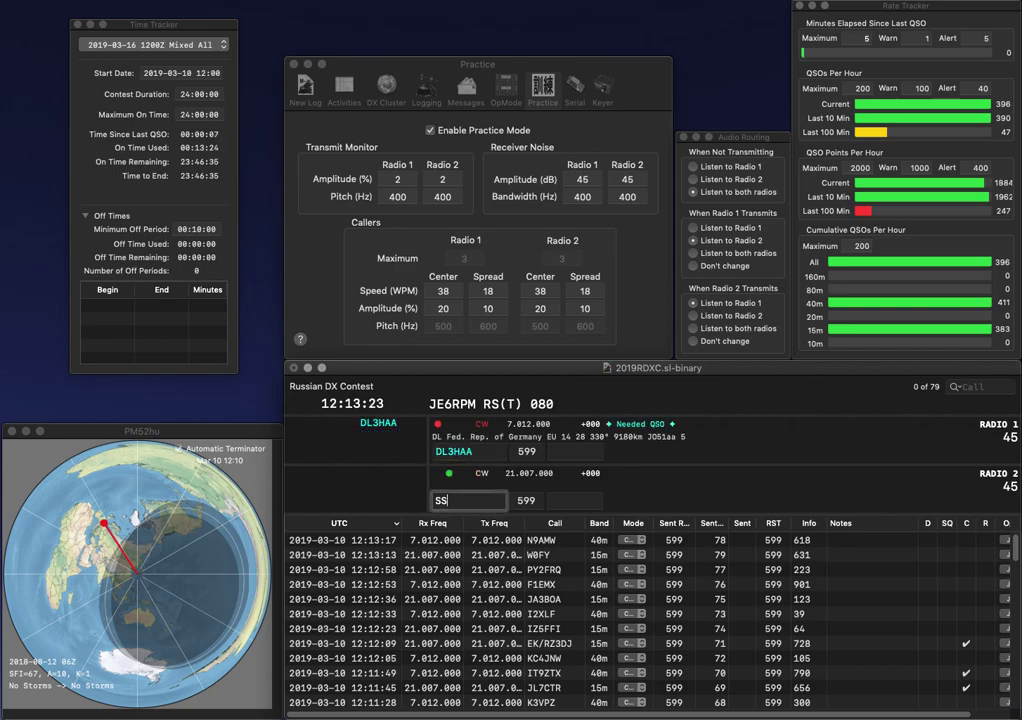
key(Return)
text(W4I)
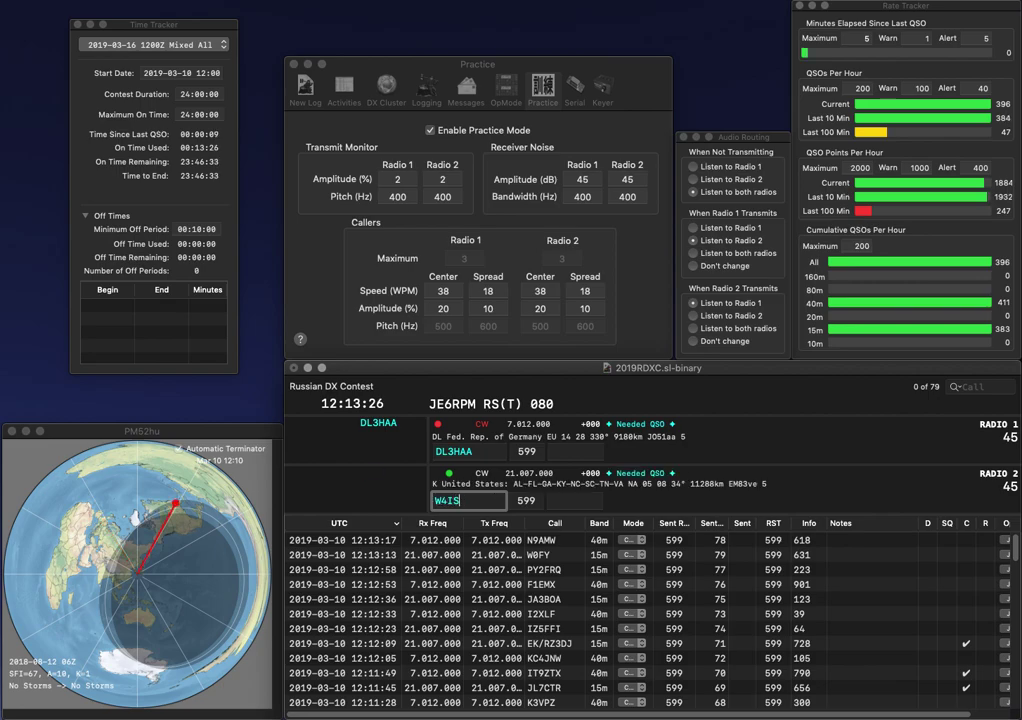
text(HI)
key(Return)
text(847)
key(Return)
text(4)
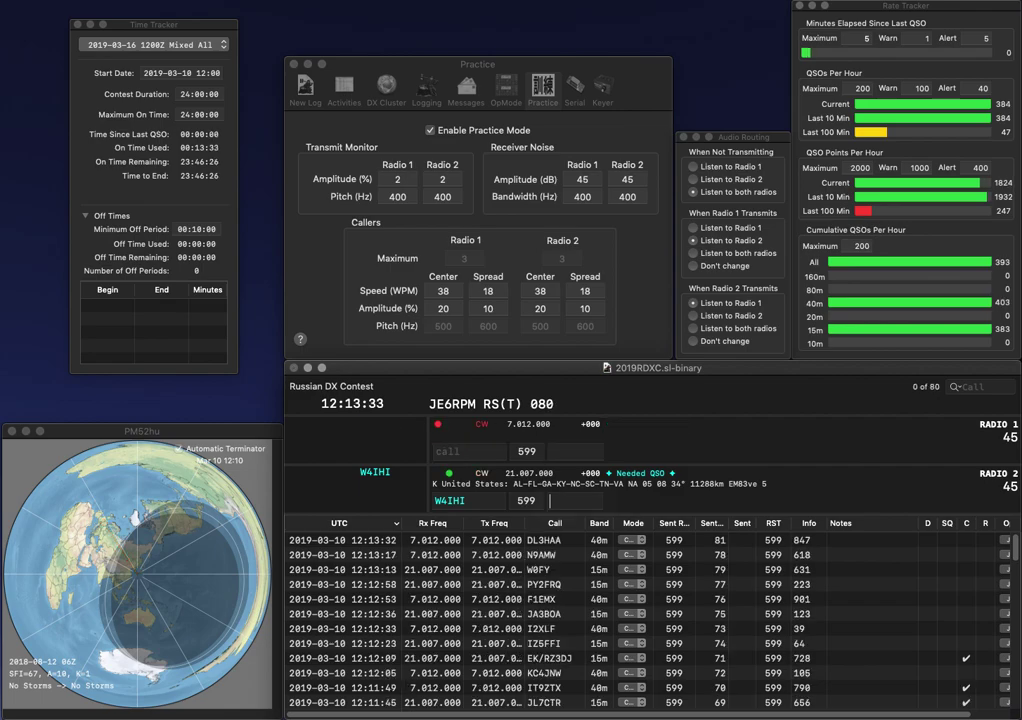
text(2)
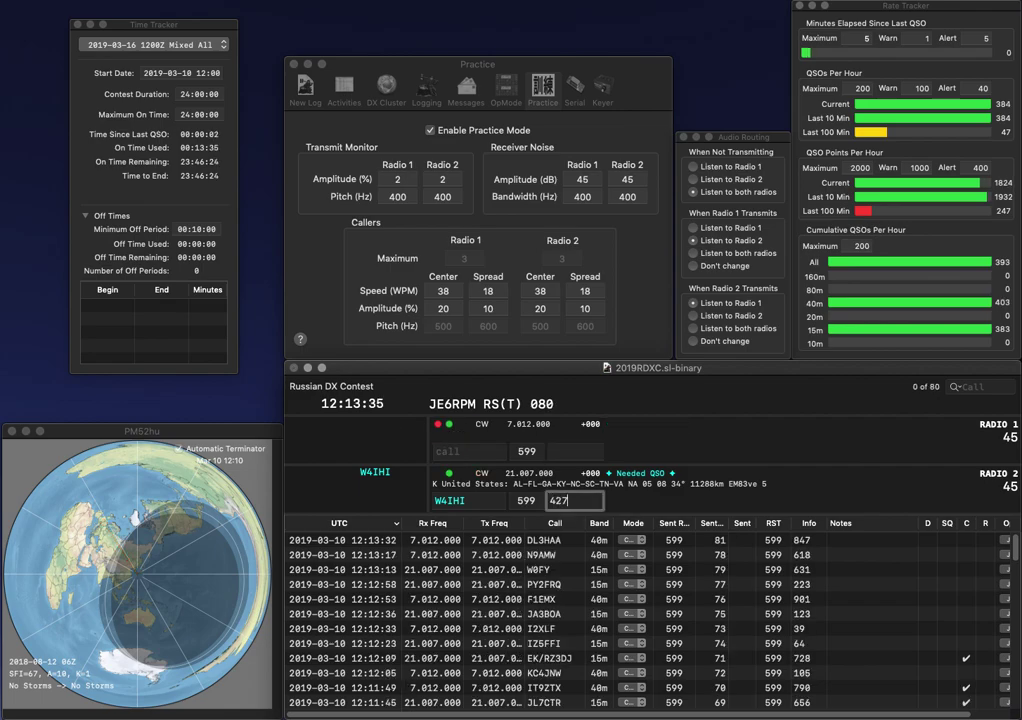
text(7)
key(Return)
text(JG)
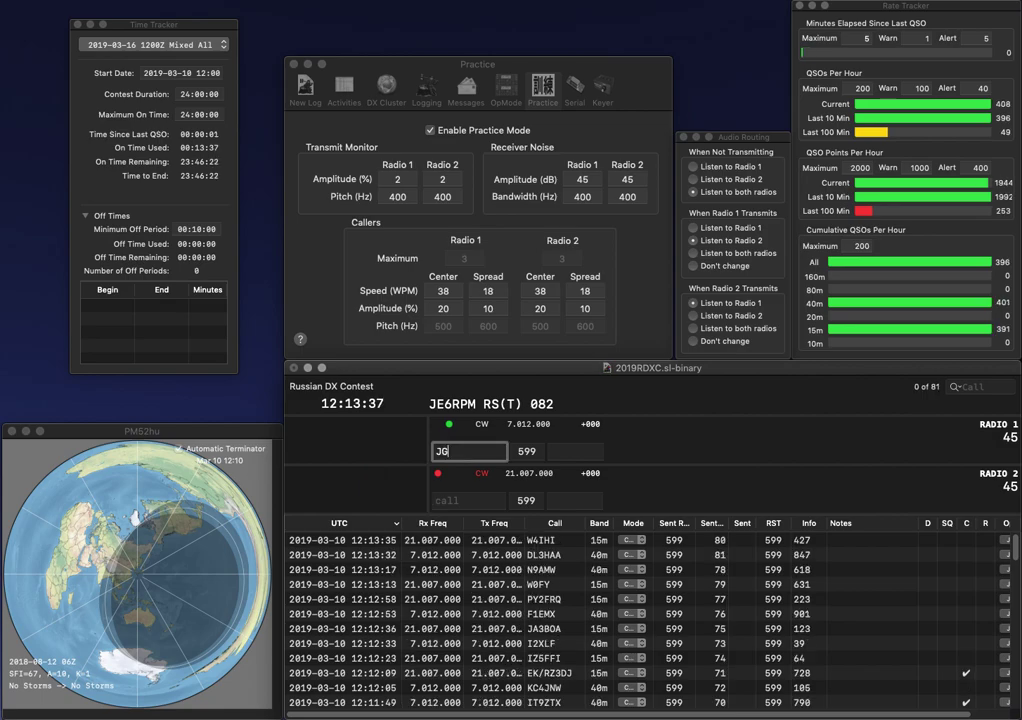
text(2NLN)
key(Return)
text(70GE)
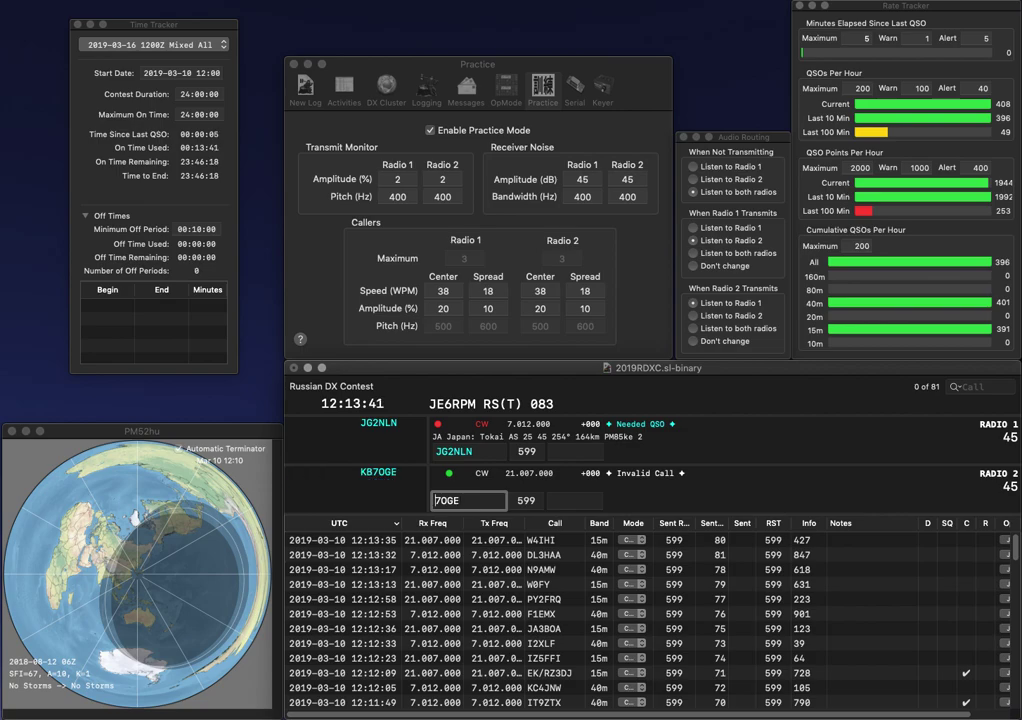
key(Home)
text(KB)
key(Return)
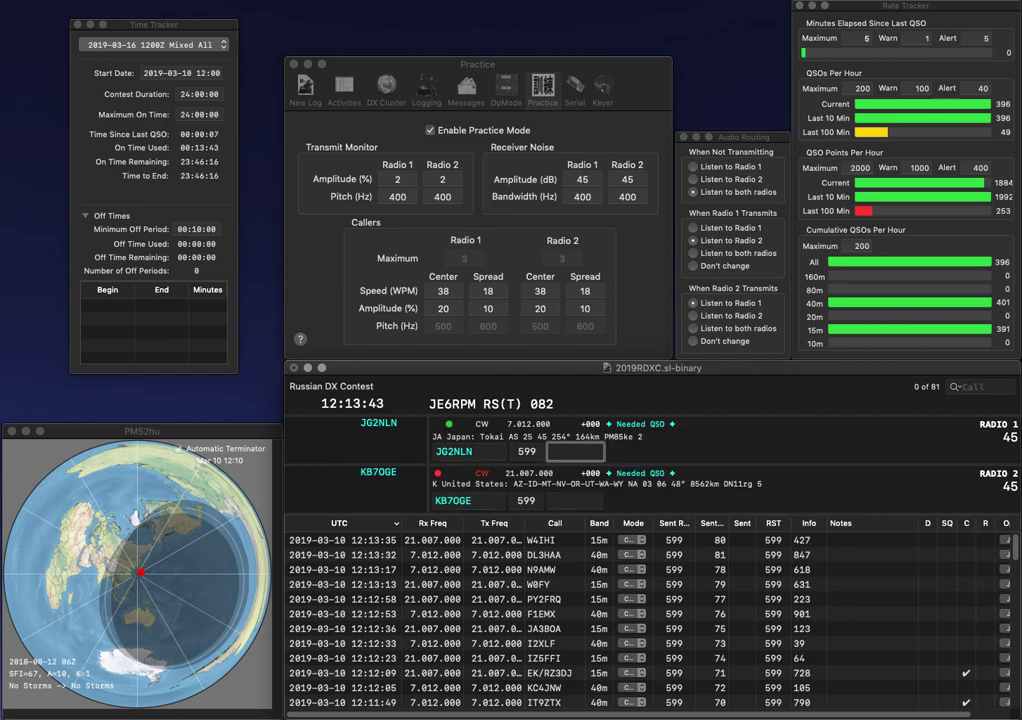
text(128)
key(Return)
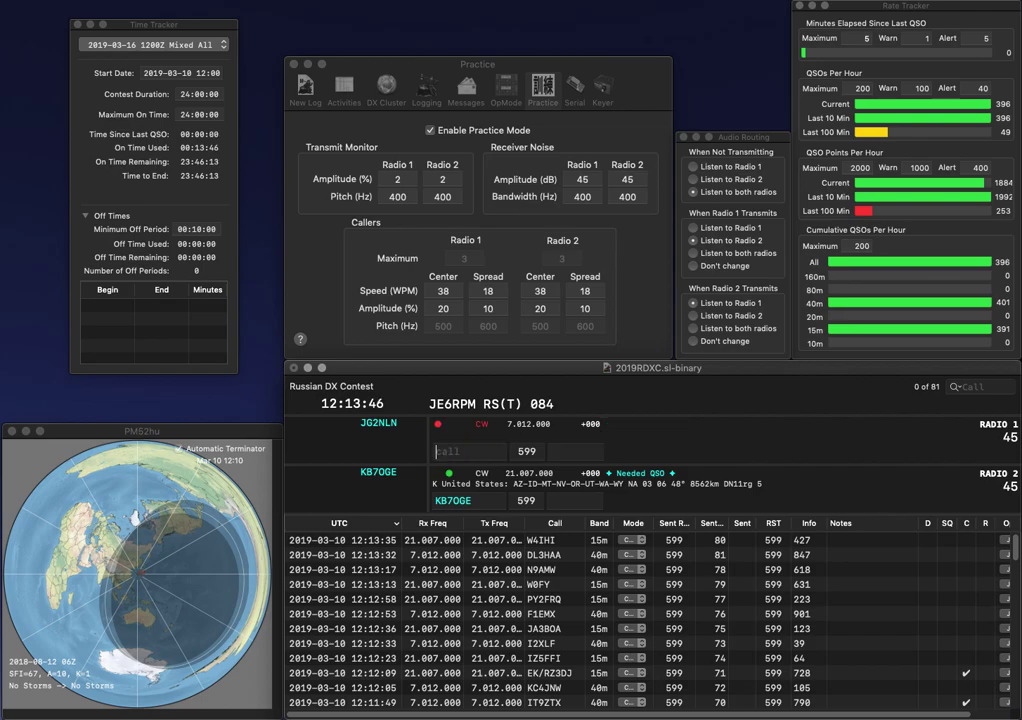
key(Return)
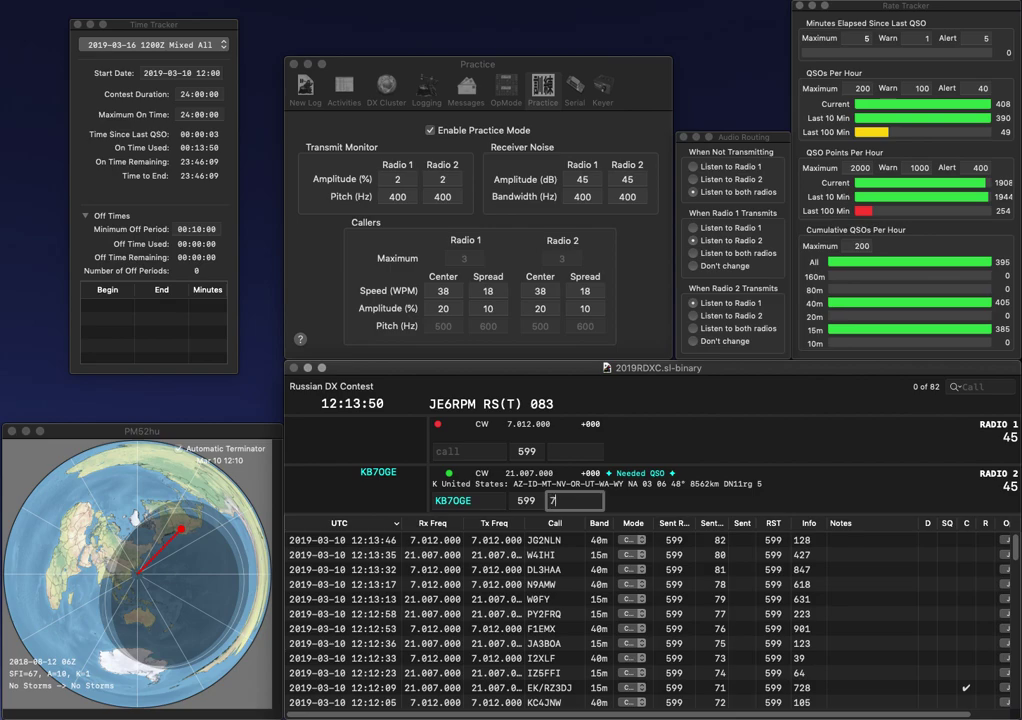
text(764)
key(Return)
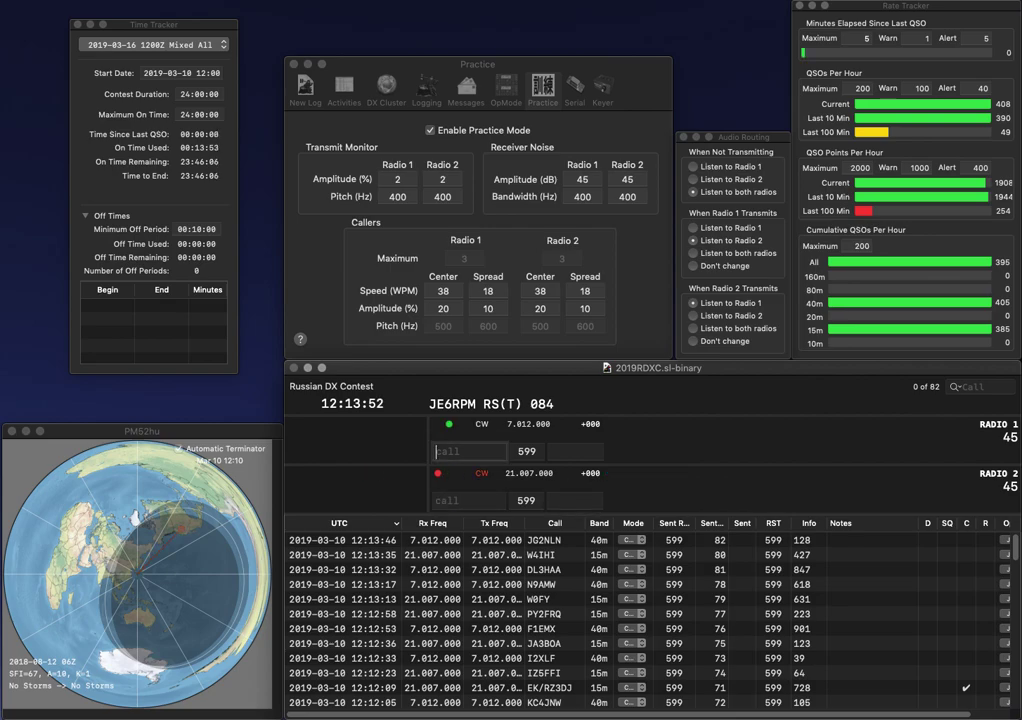
text(KS6XS)
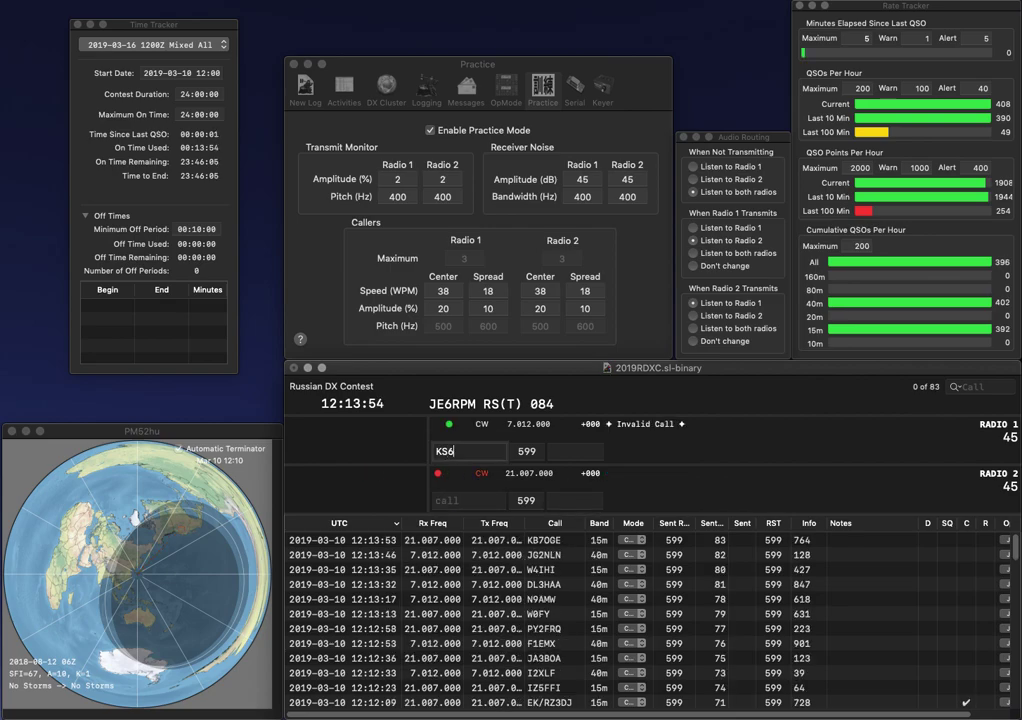
key(Left)
key(Left)
key(Left)
key(BackSpace)
text(H)
key(Return)
text(IS)
key(Return)
key(space)
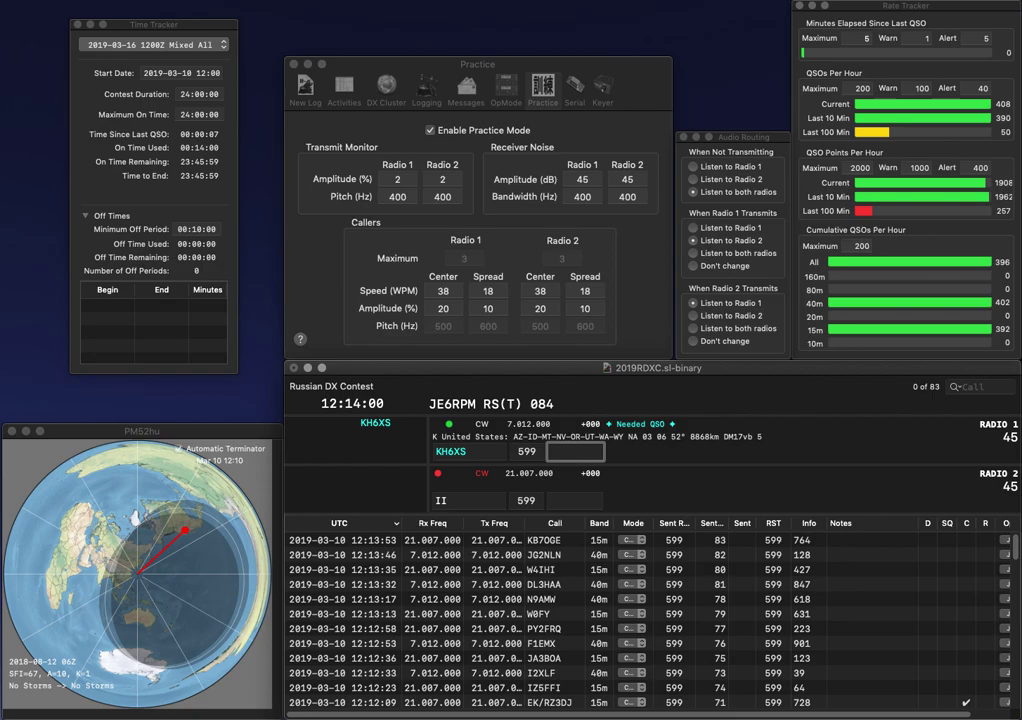
text(131)
key(Return)
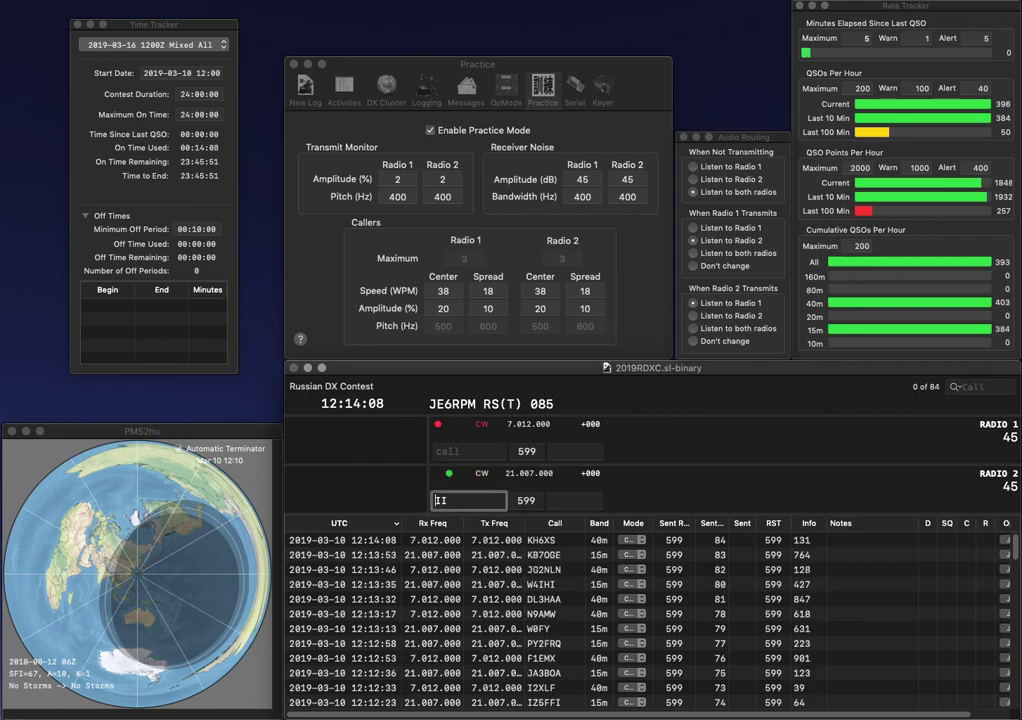
- Complete and send the Radio 2 callsign as UY2IZ, and send the partial callsign 3O on Radio 1
text(UY2)
key(BackSpace)
text(Z)
key(Return)
text(30)
key(Return)
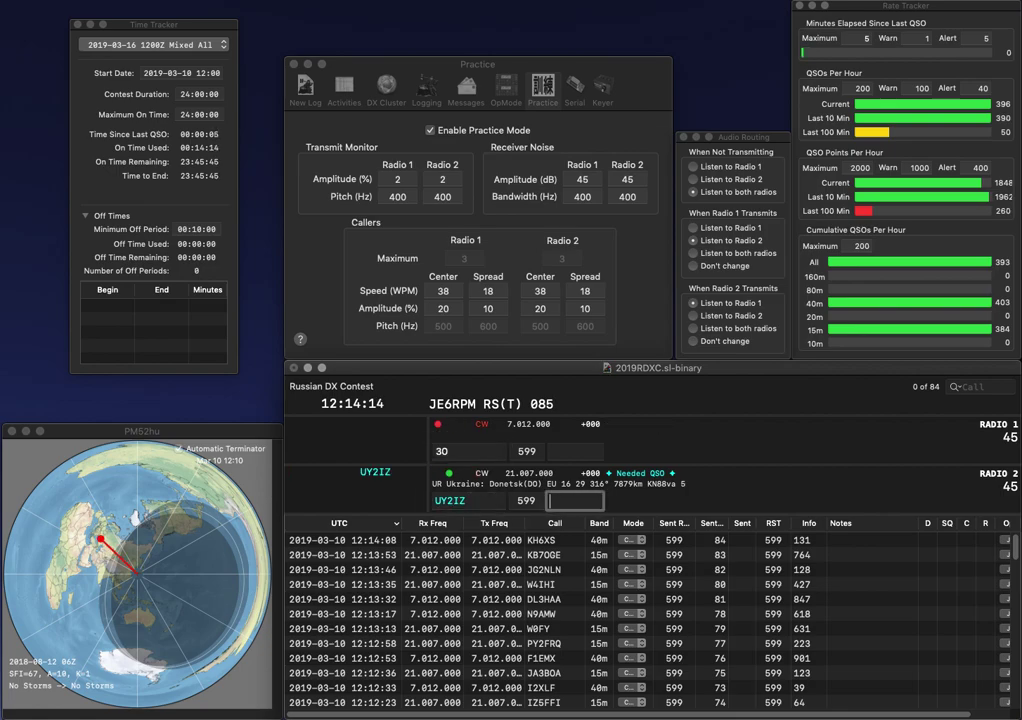
text(639)
key(Return)
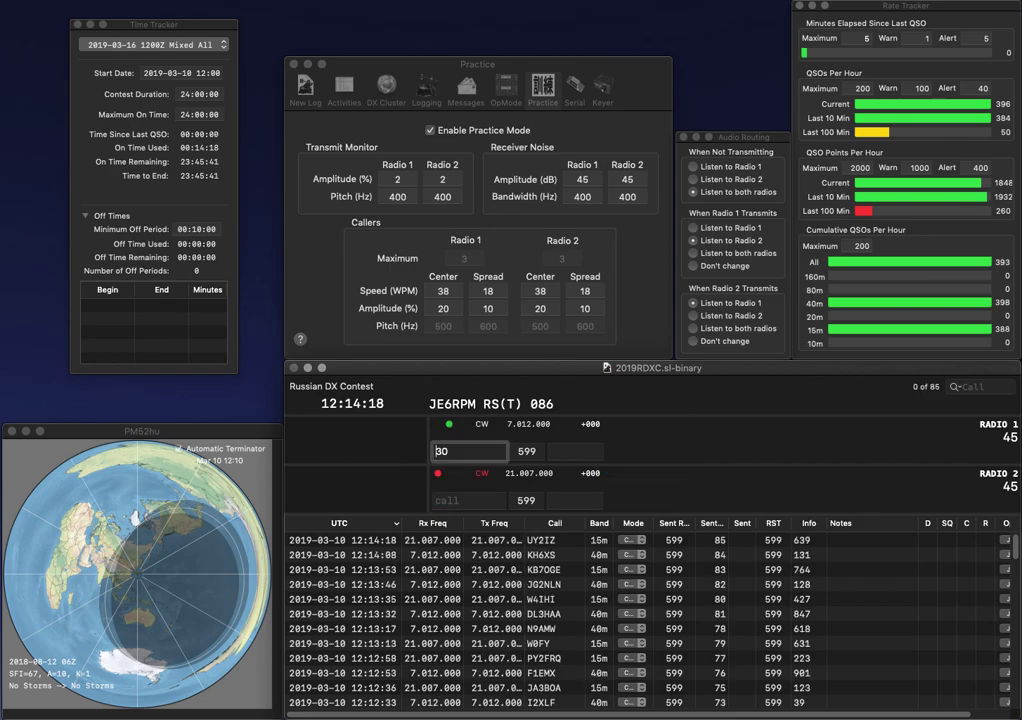
text(SO)
key(Return)
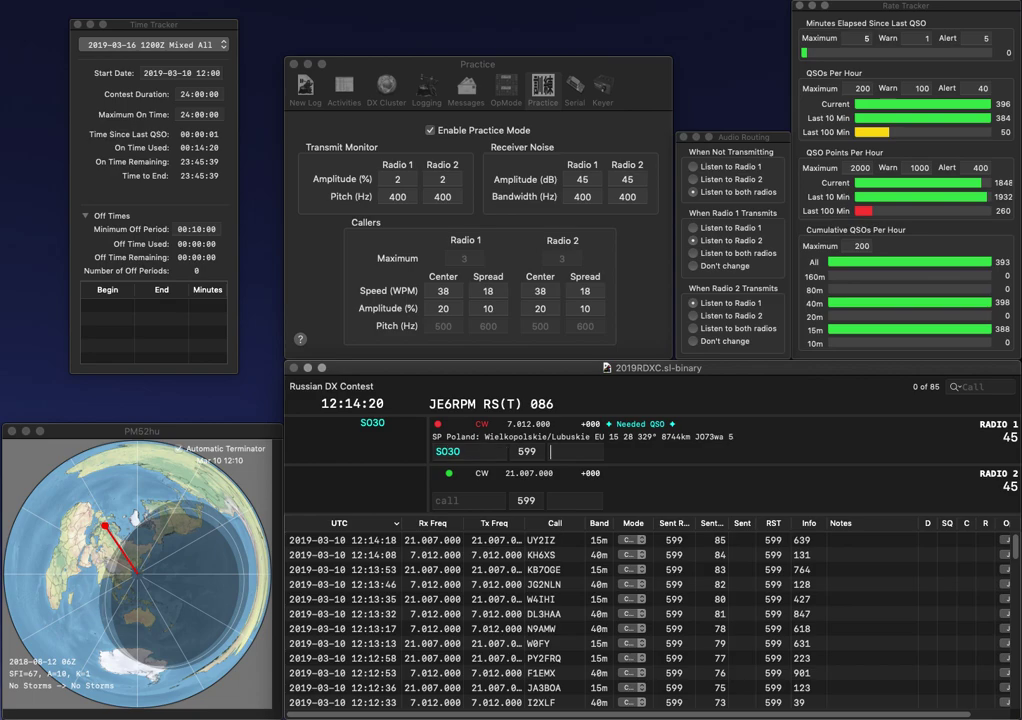
text(DF1)
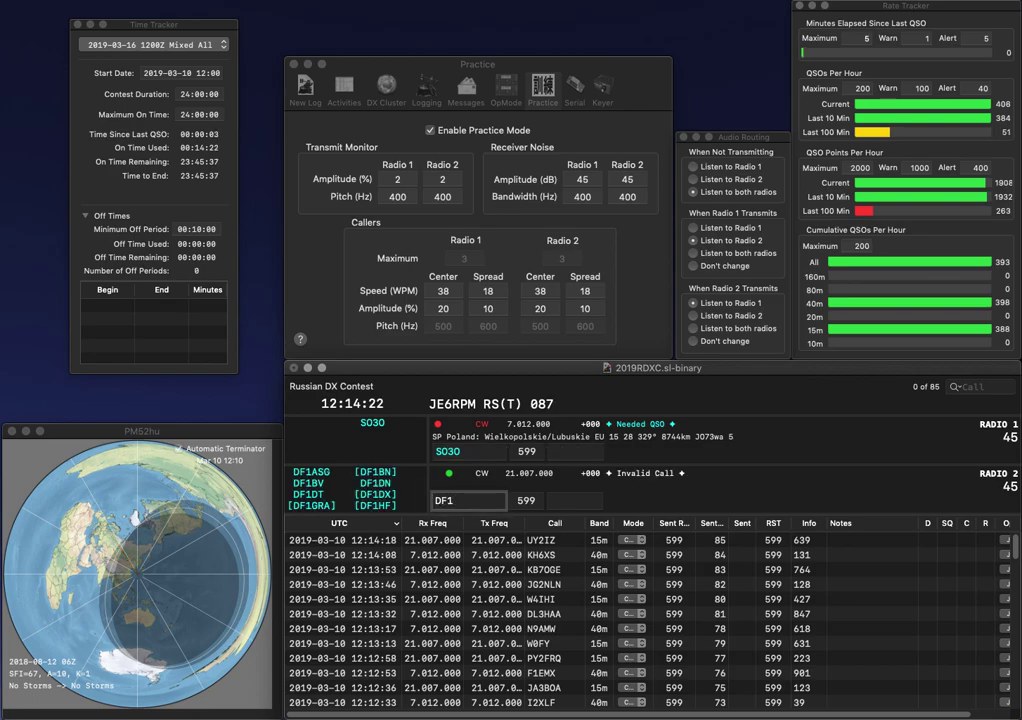
text(IAQ)
key(Return)
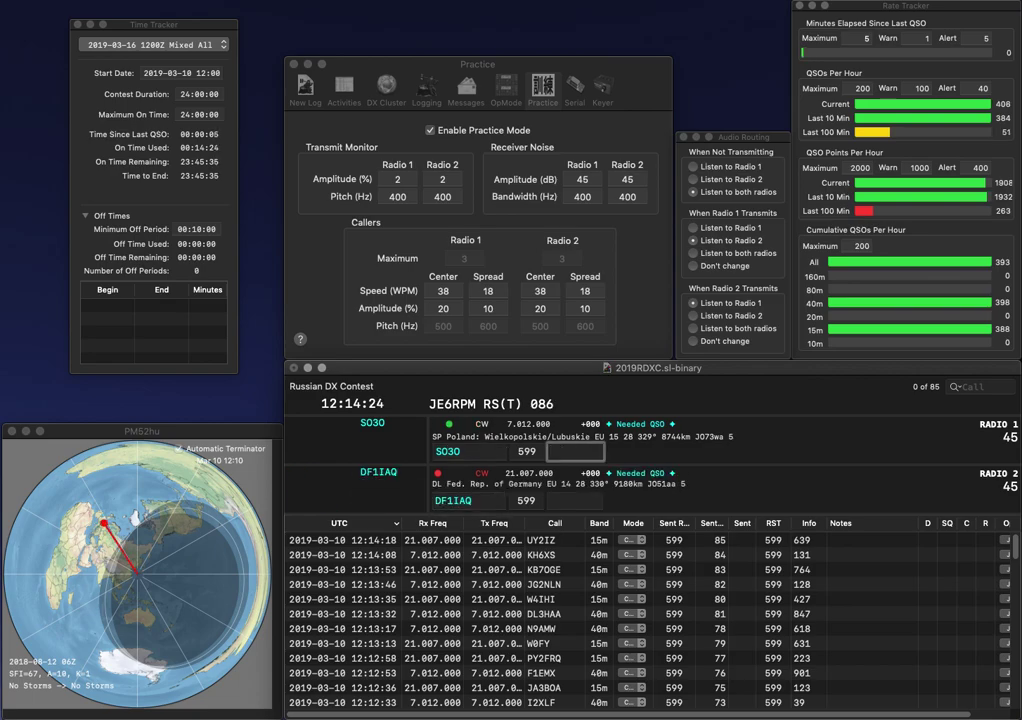
text(706)
key(Return)
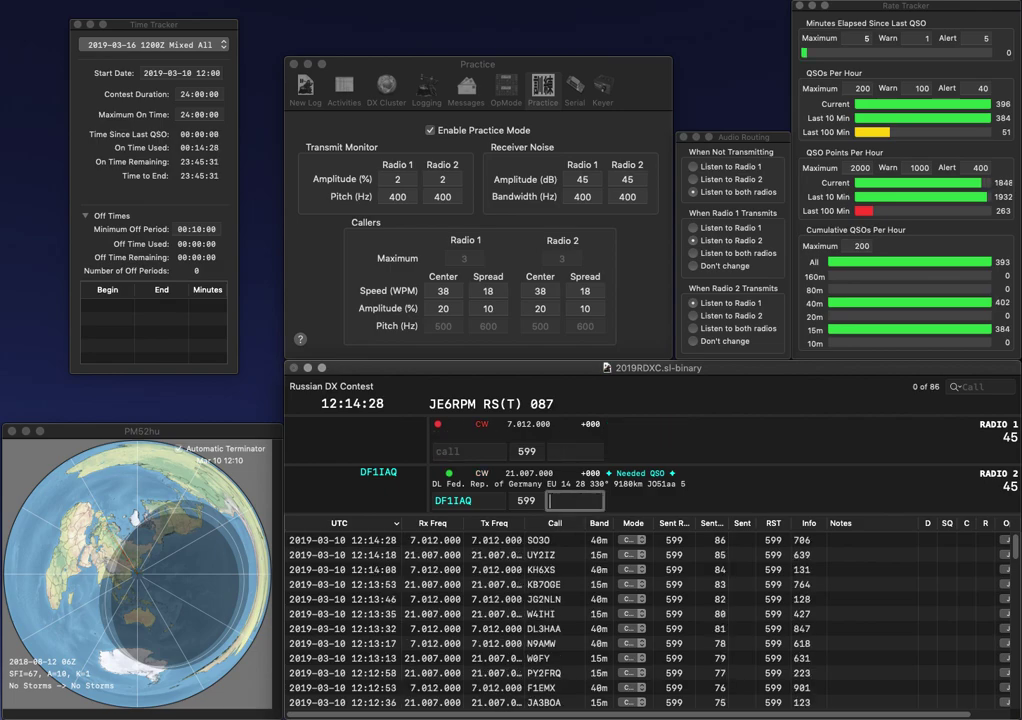
text(5)
key(Return)
- Enter and send HA5NB on Radio 1 and PU1SSH on Radio 2
text(HA5NB)
key(Return)
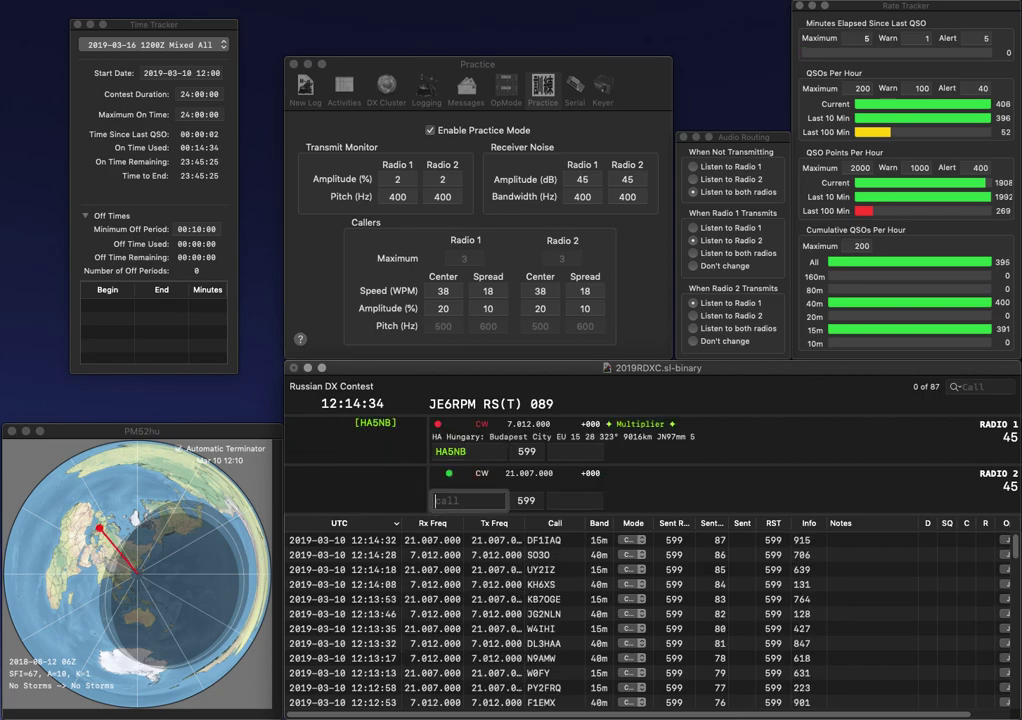
text(PU1SSH)
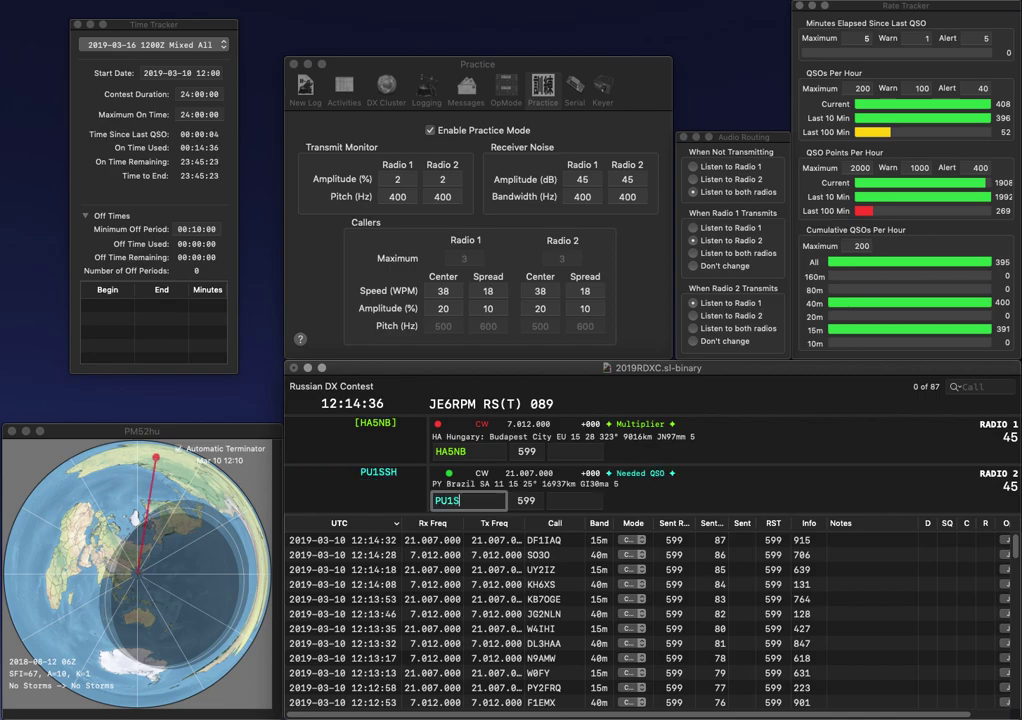
key(Return)
key(space)
- Log HA5NB on Radio 1 with exchange 891 and PU1SSH on Radio 2 with 103
text(891)
key(Return)
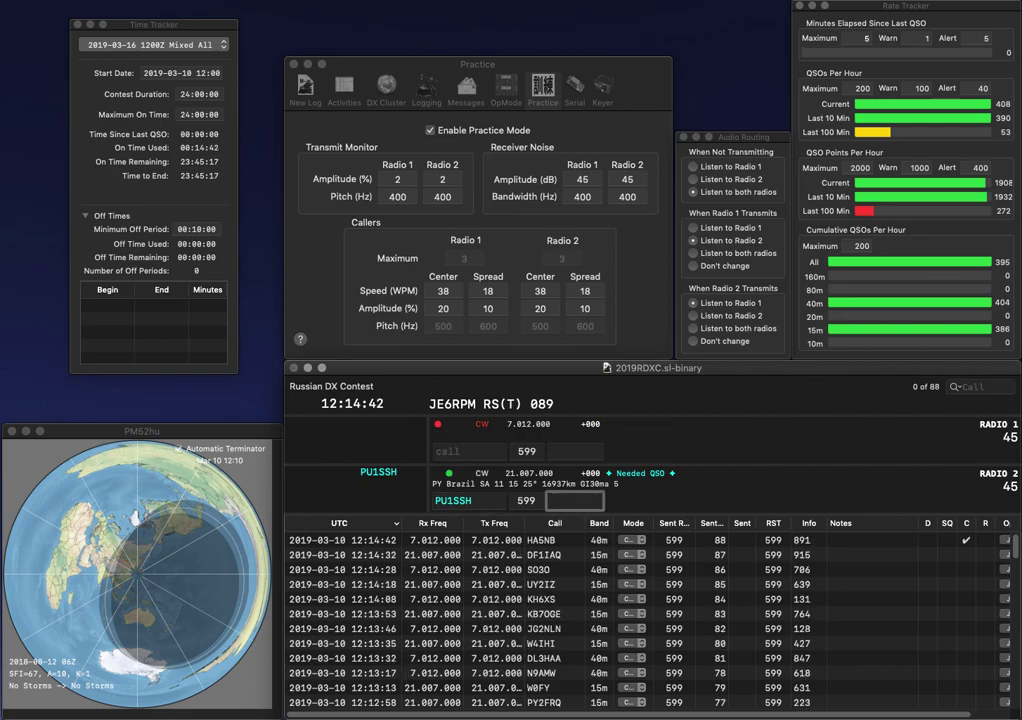
text(103)
key(Return)
text(4VAD)
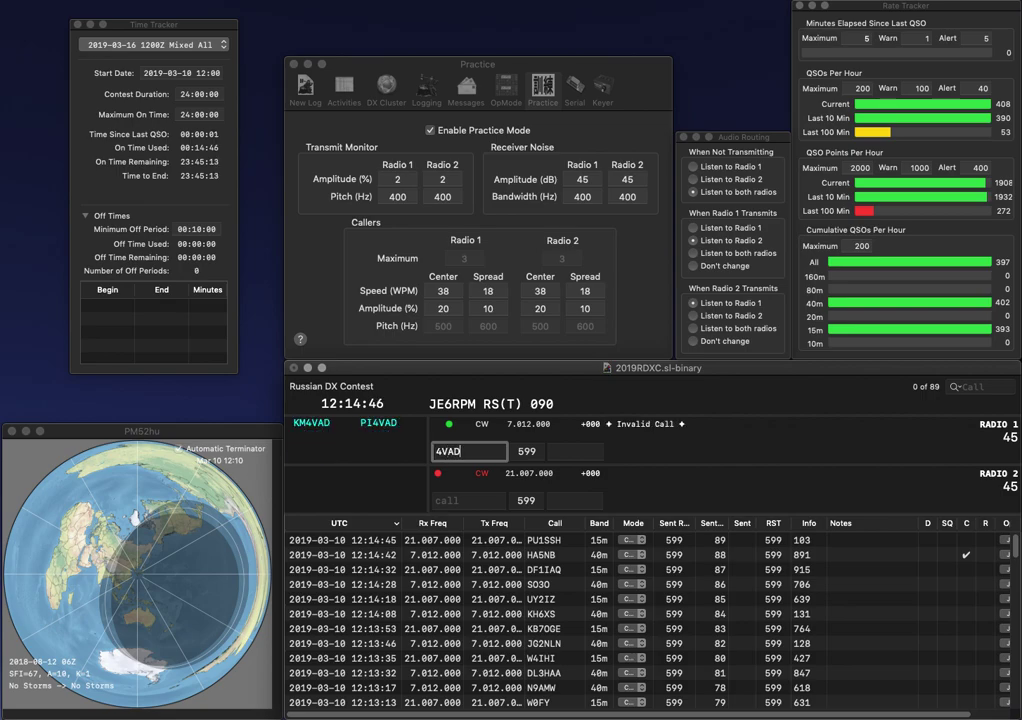
click(436, 451)
key(Return)
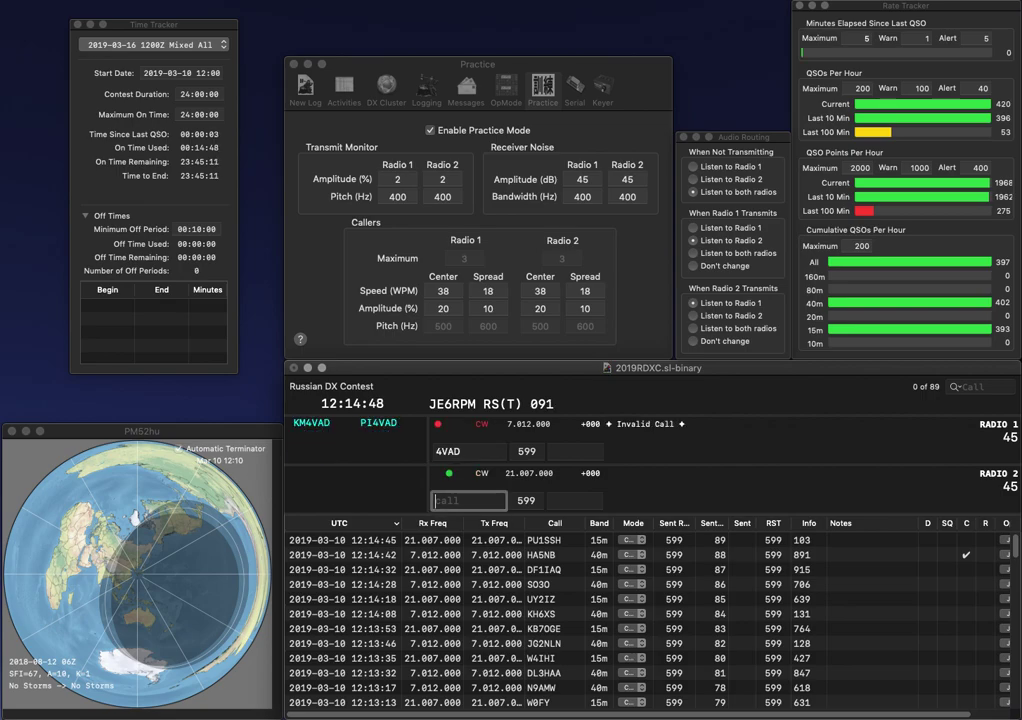
text(KD8P)
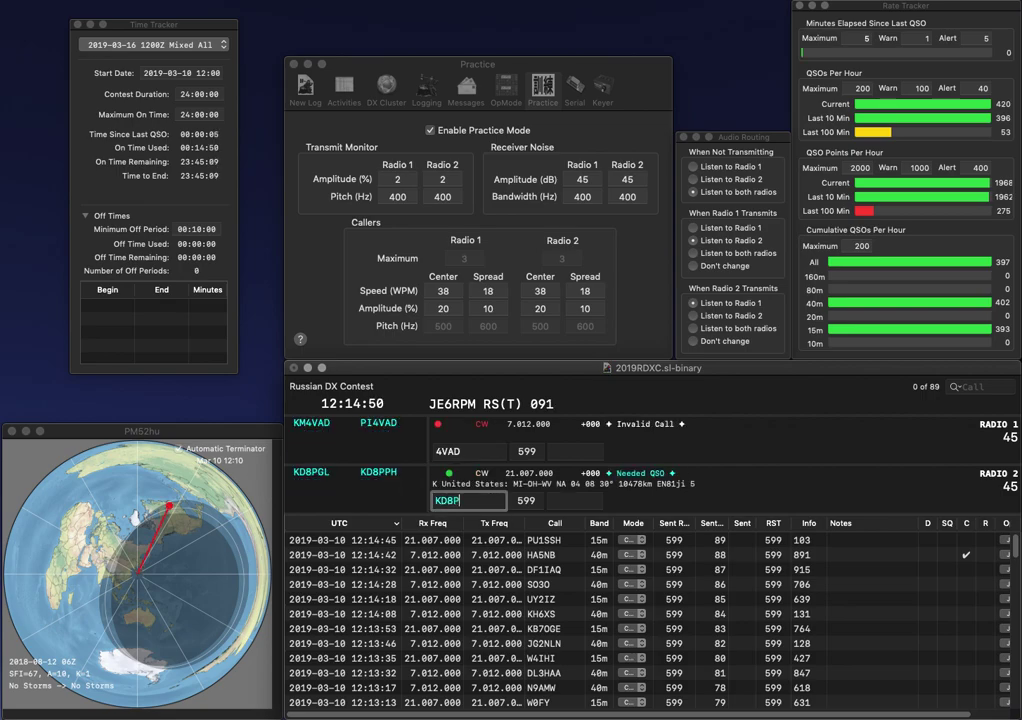
text(GL)
key(Return)
- Complete and send the Radio 1 callsign as KM4VAD, and log KD8PGL on Radio 2 with exchange 732
text(KM)
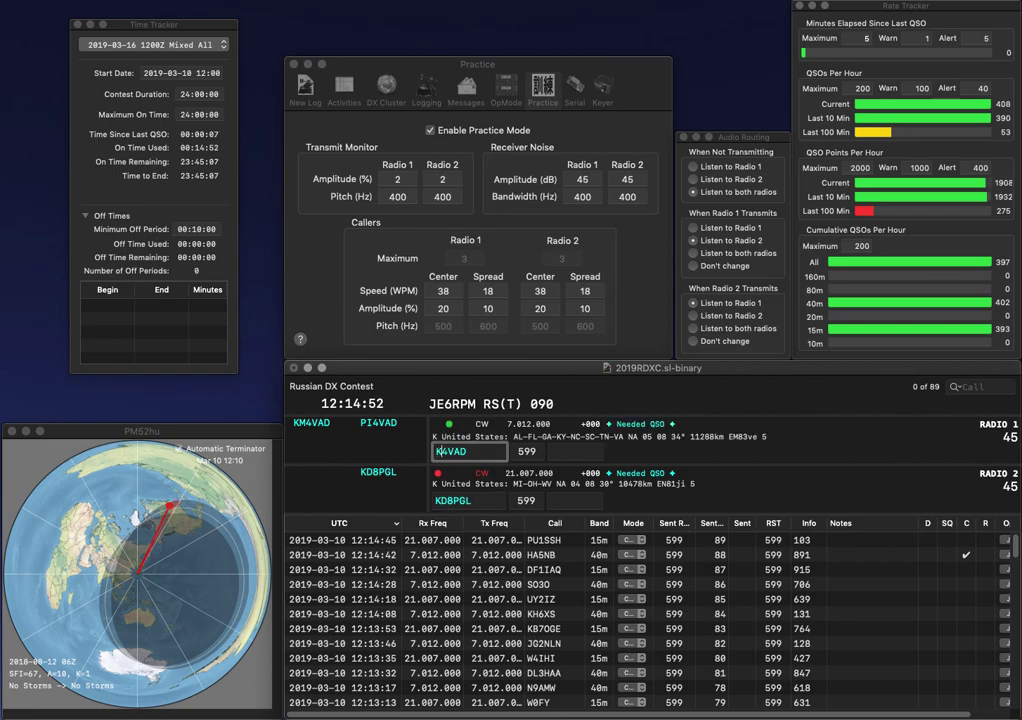
key(Return)
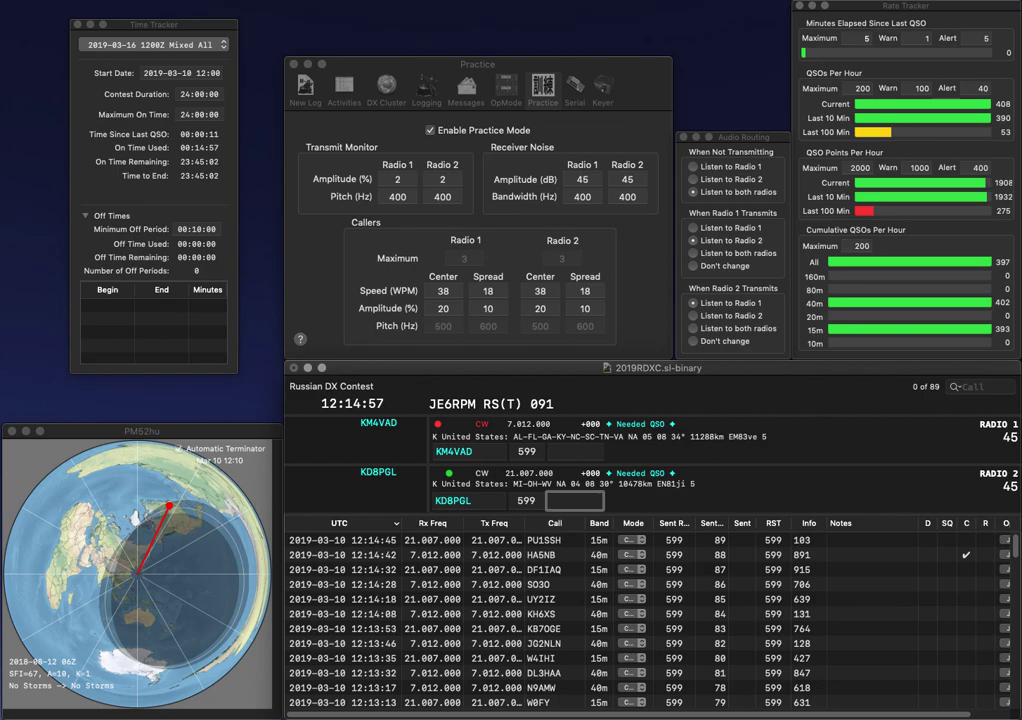
text(732)
key(Return)
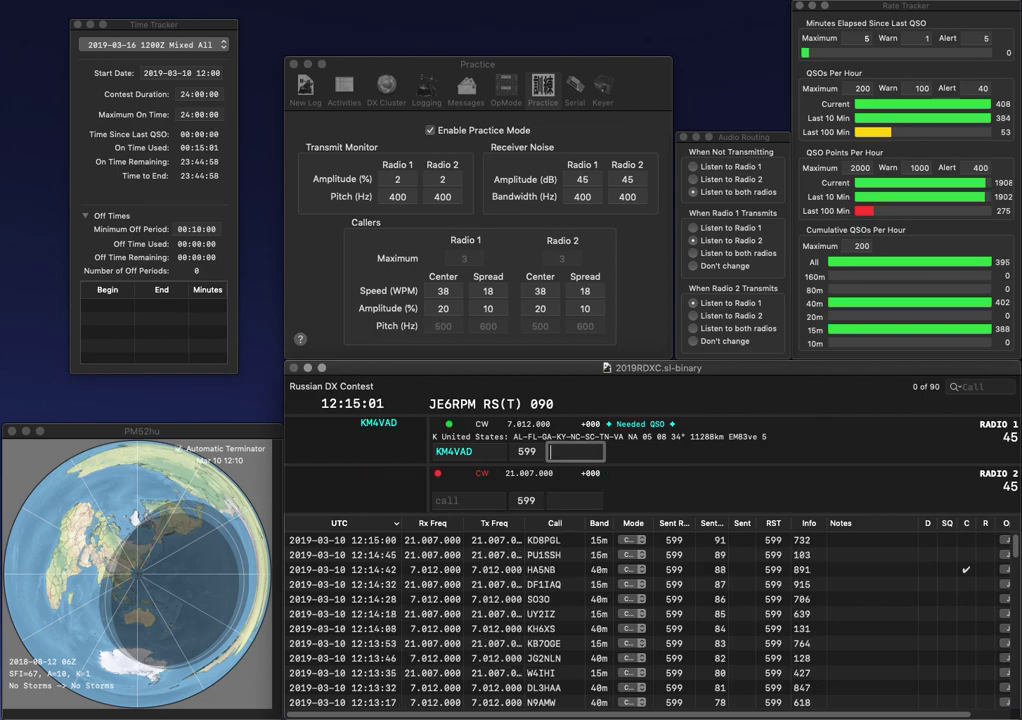
text(629)
key(Return)
text(NAV)
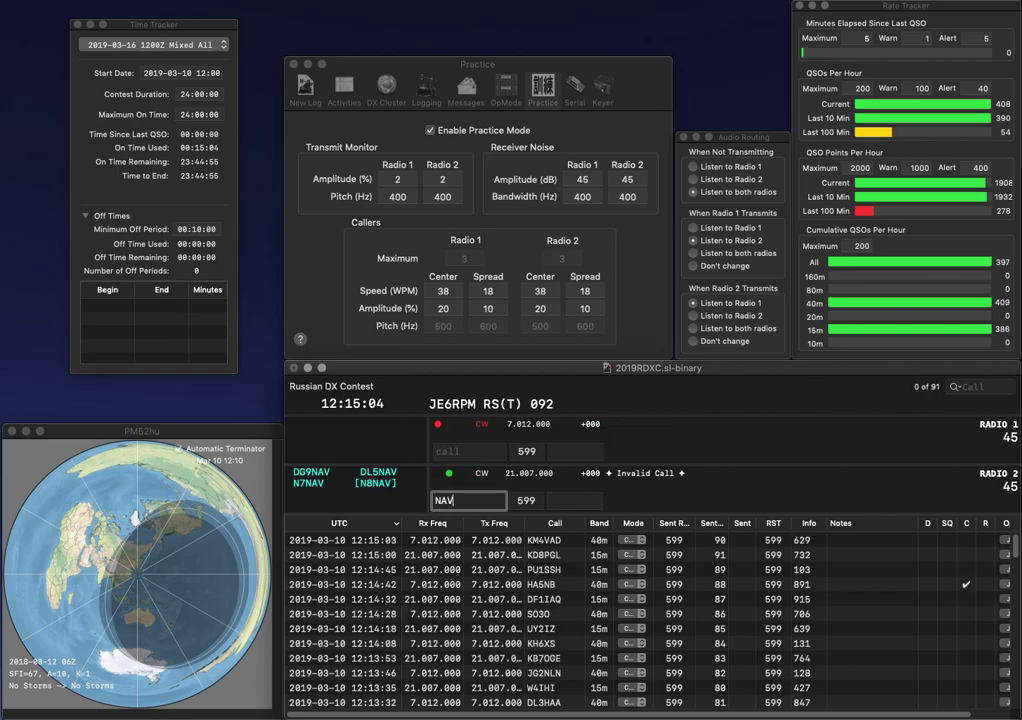
key(Return)
text(YV5K)
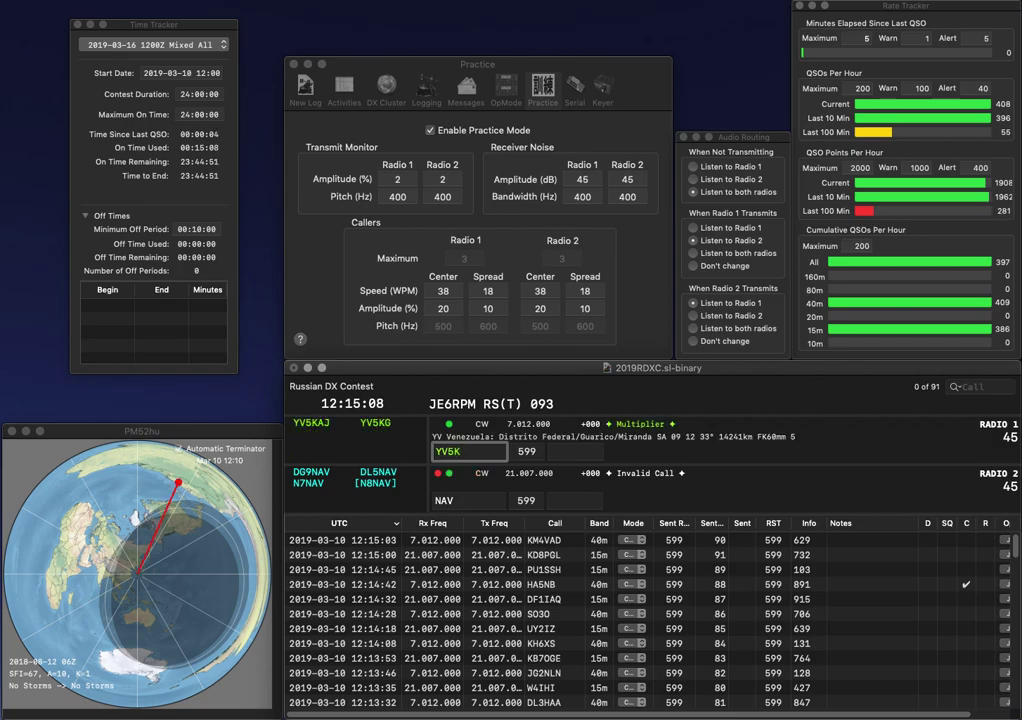
text(G)
key(Return)
text(N8)
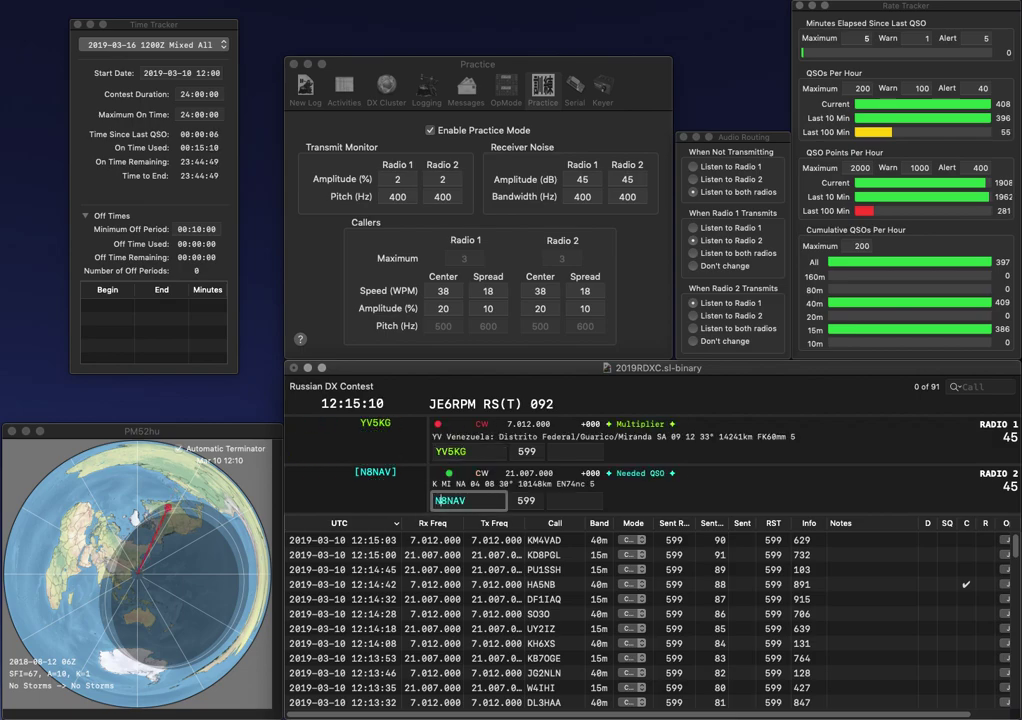
key(Return)
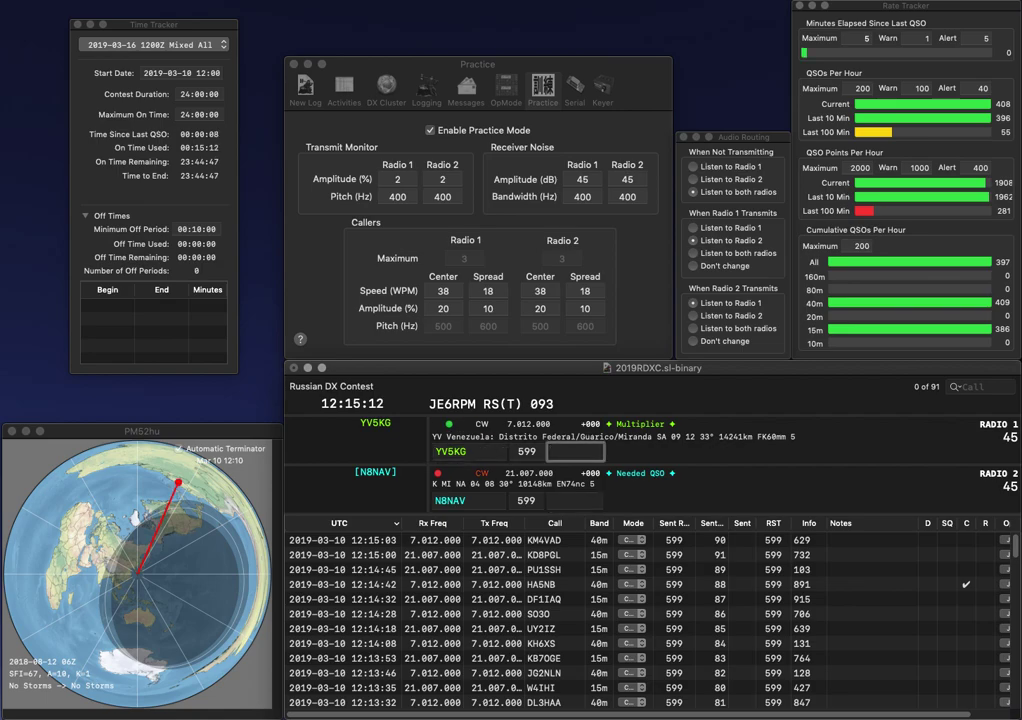
text(946)
key(Return)
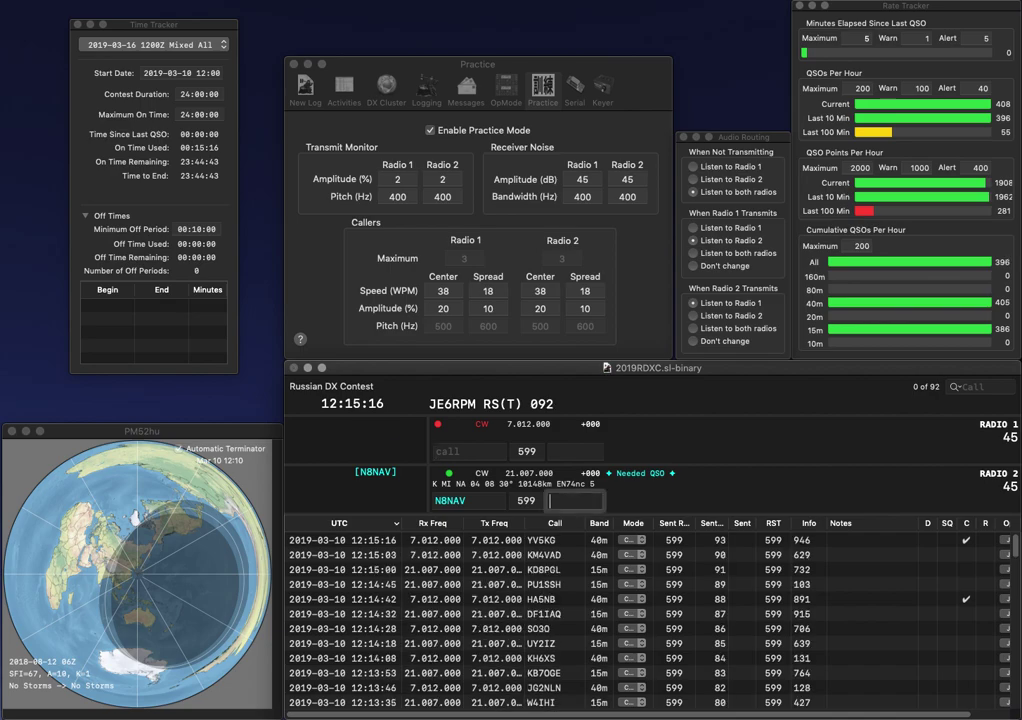
text(48)
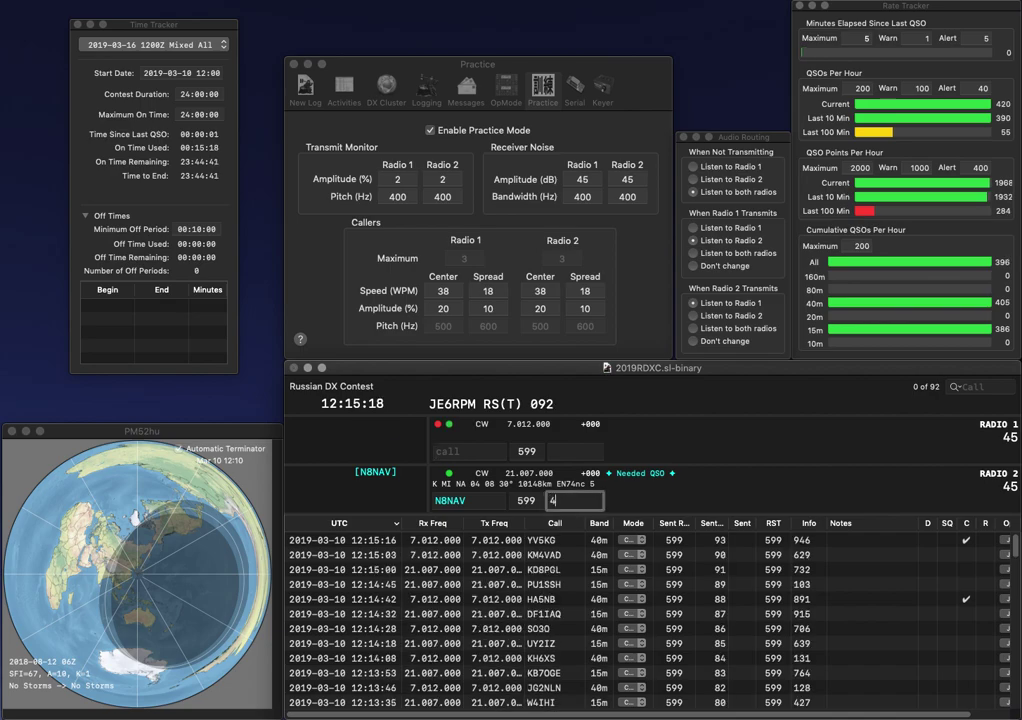
key(Return)
text(KJ4CO)
key(Return)
text(EW7EW)
key(Return)
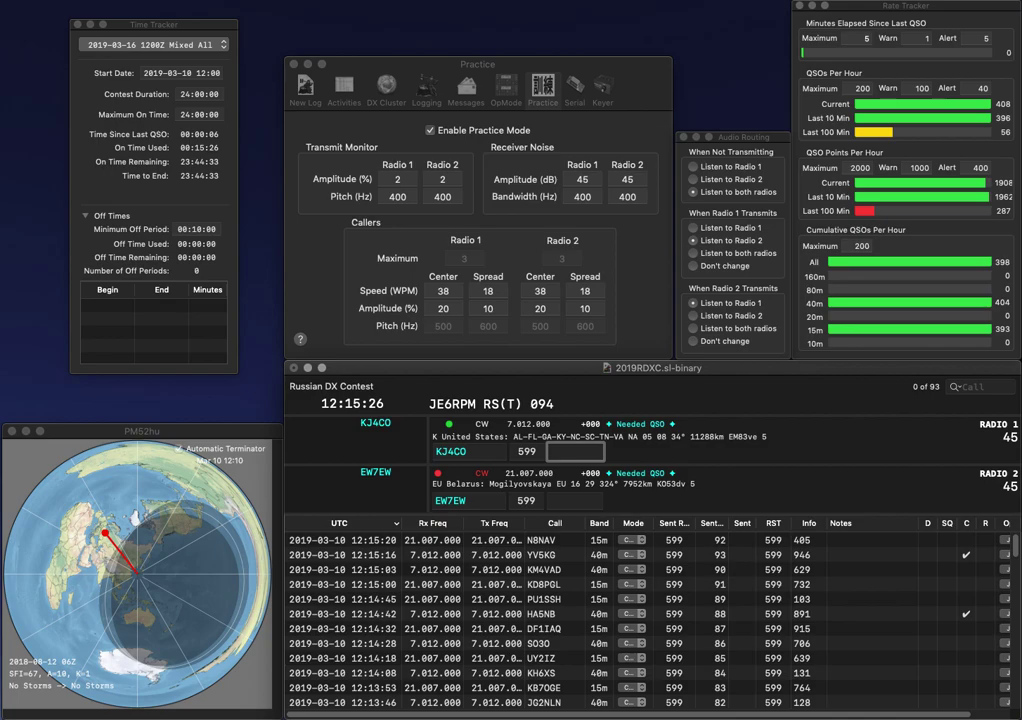
text(88)
key(Return)
text(828)
key(Return)
- Enter and send Z33F on Radio 1 and KF0Q on Radio 2
text(Z)
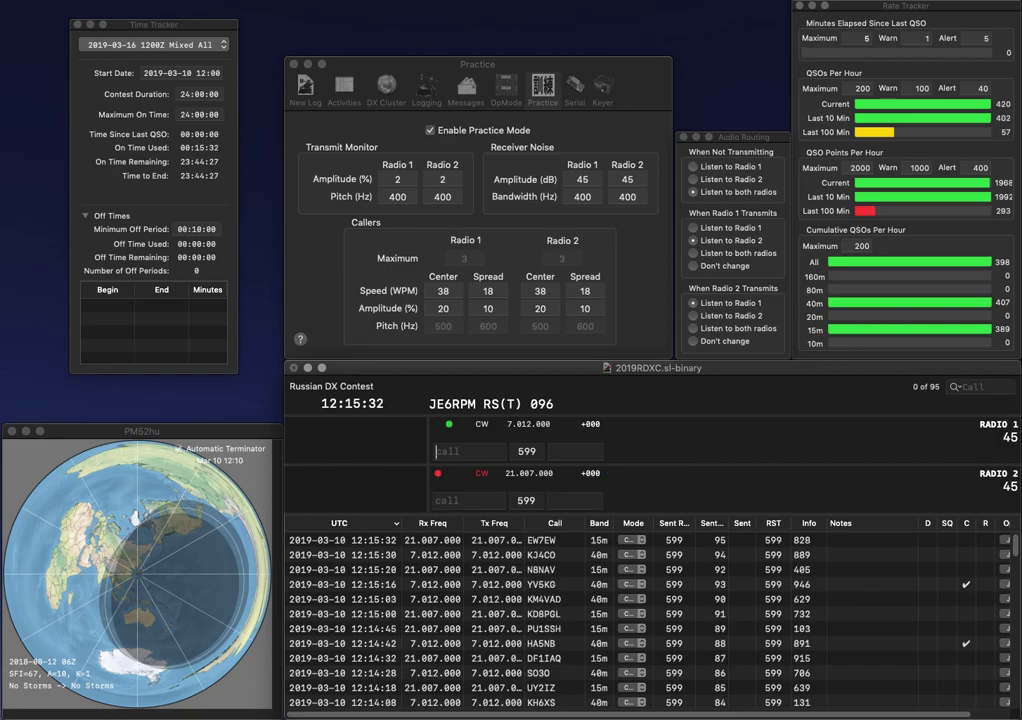
text(33F)
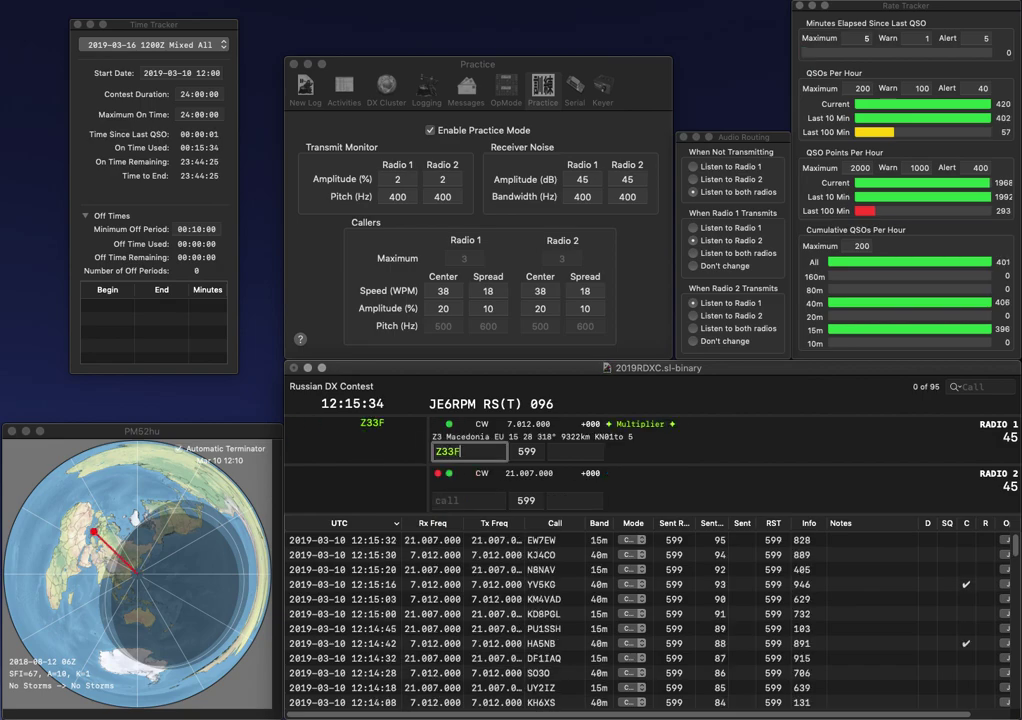
key(Return)
text(KF0Q)
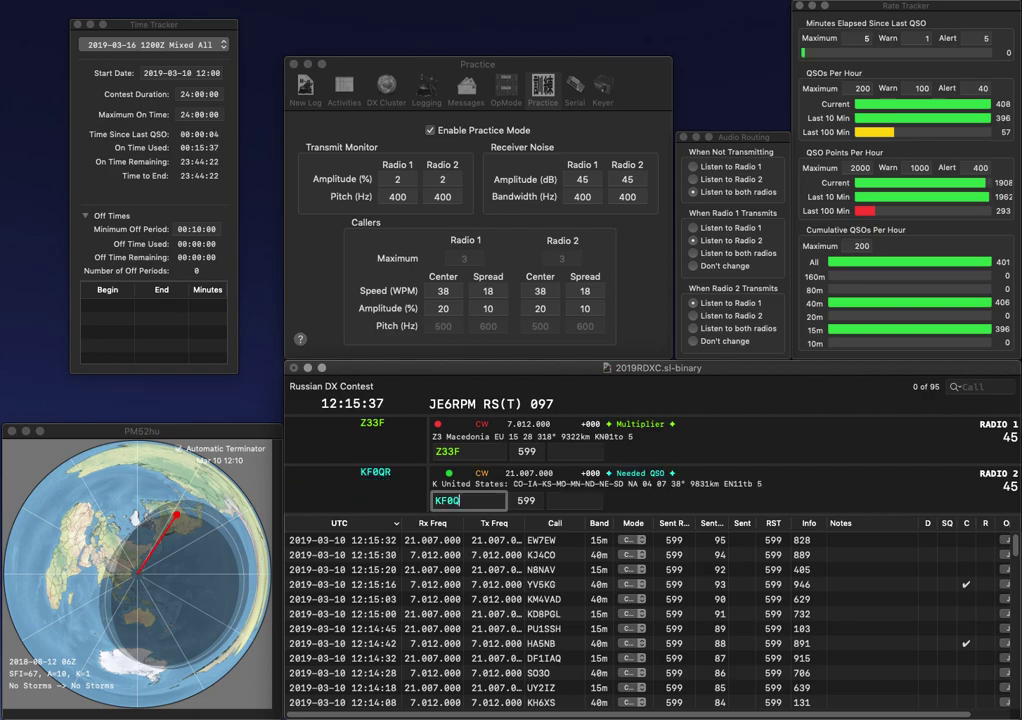
key(Return)
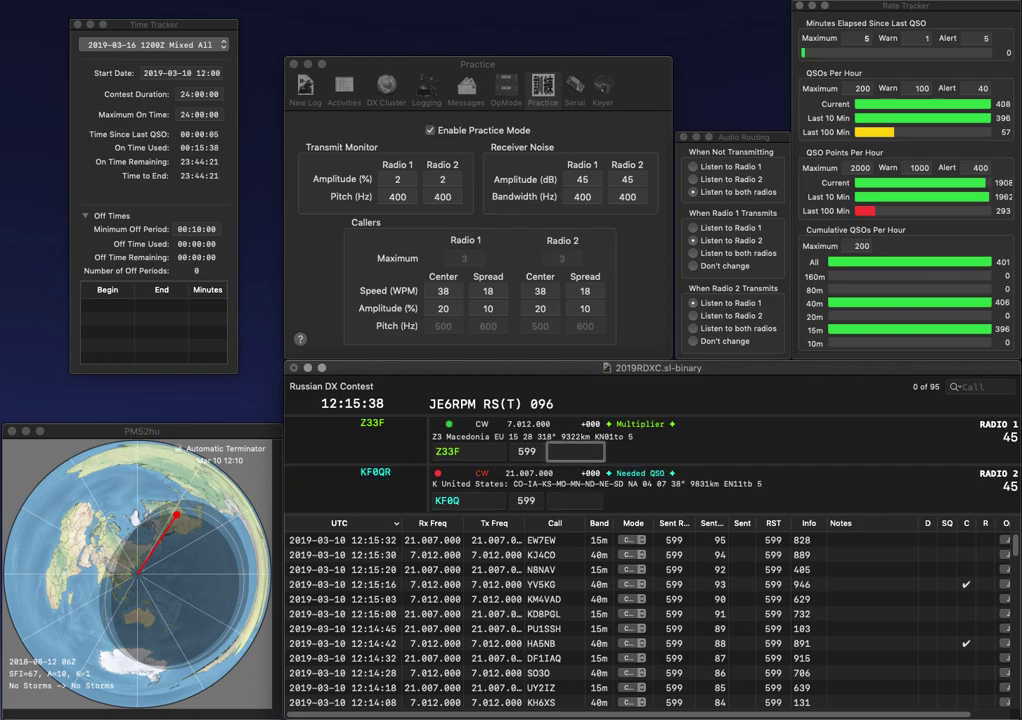
- Log Z33F on Radio 1 with exchange 66, and correct the Radio 2 callsign to KV0Q and send it
text(66)
key(Return)
click(447, 500)
key(BackSpace)
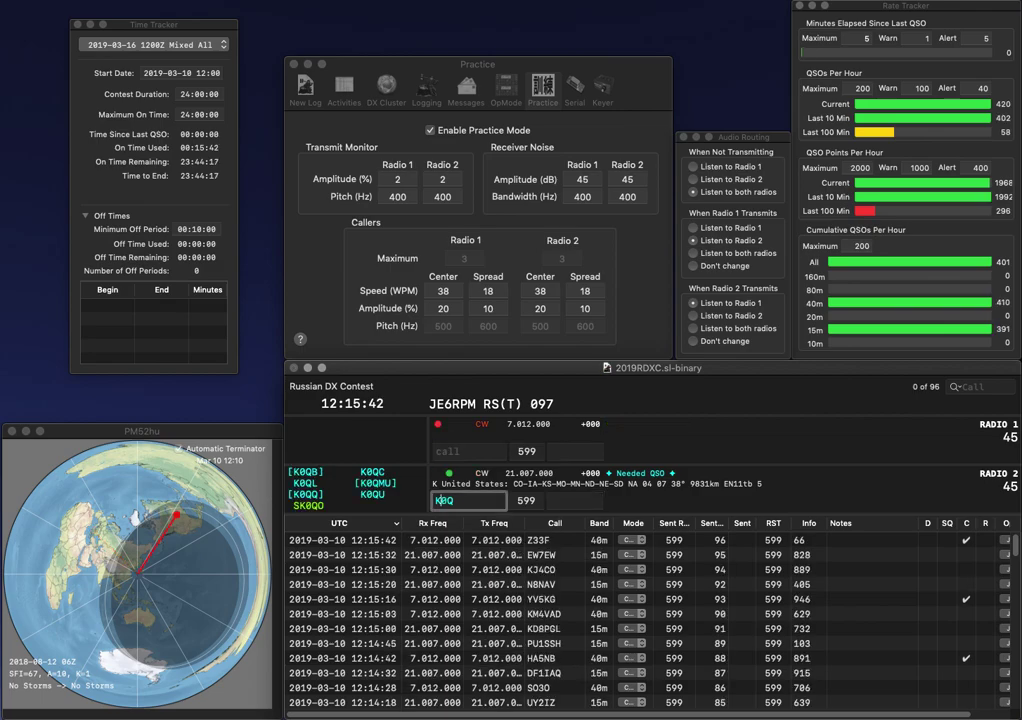
text(V)
key(Return)
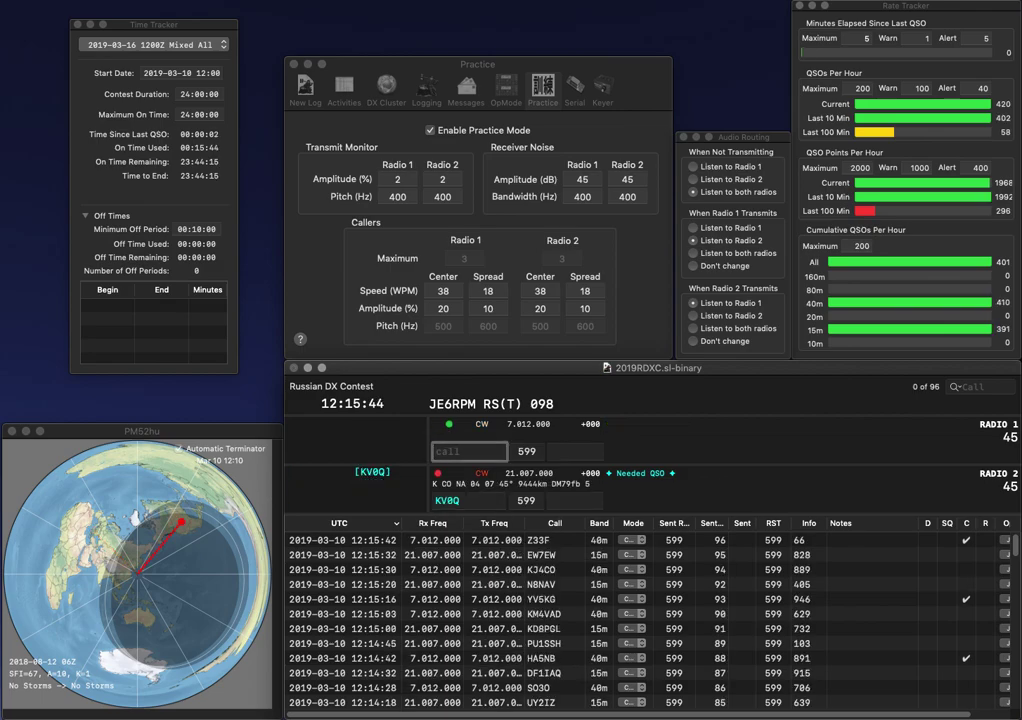
text(JA3JRI)
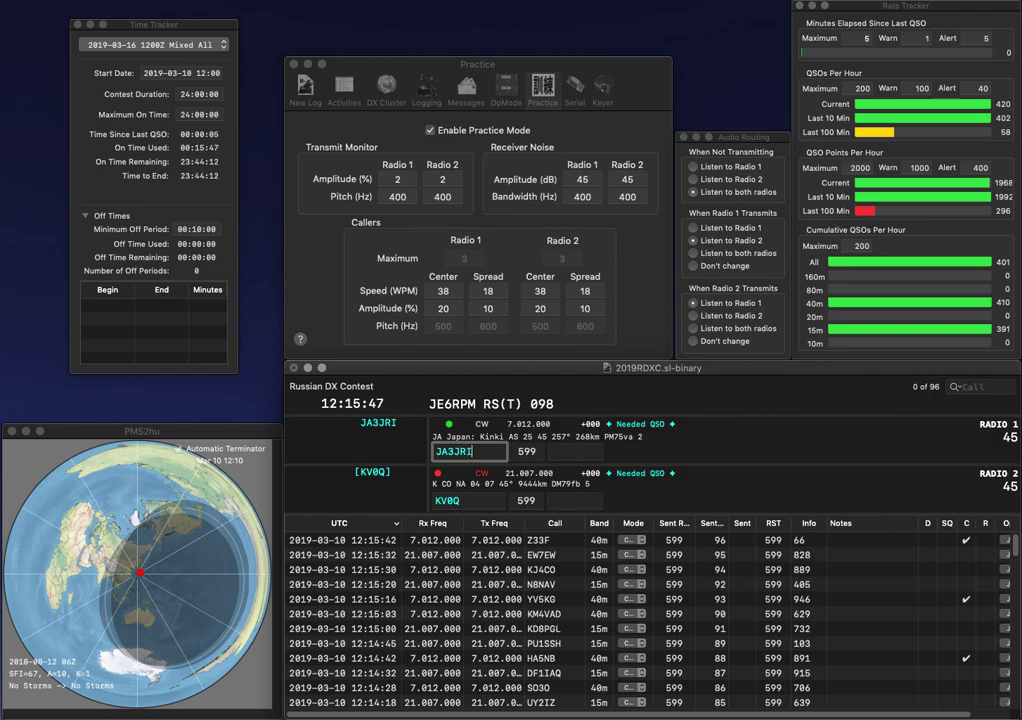
key(Return)
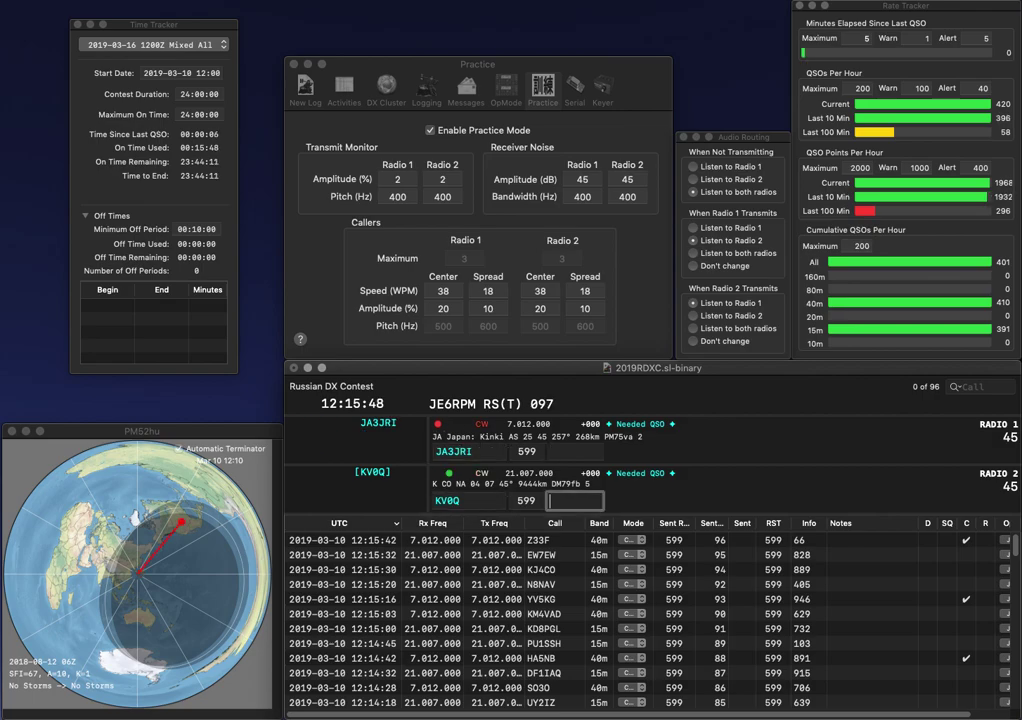
text(91)
key(Return)
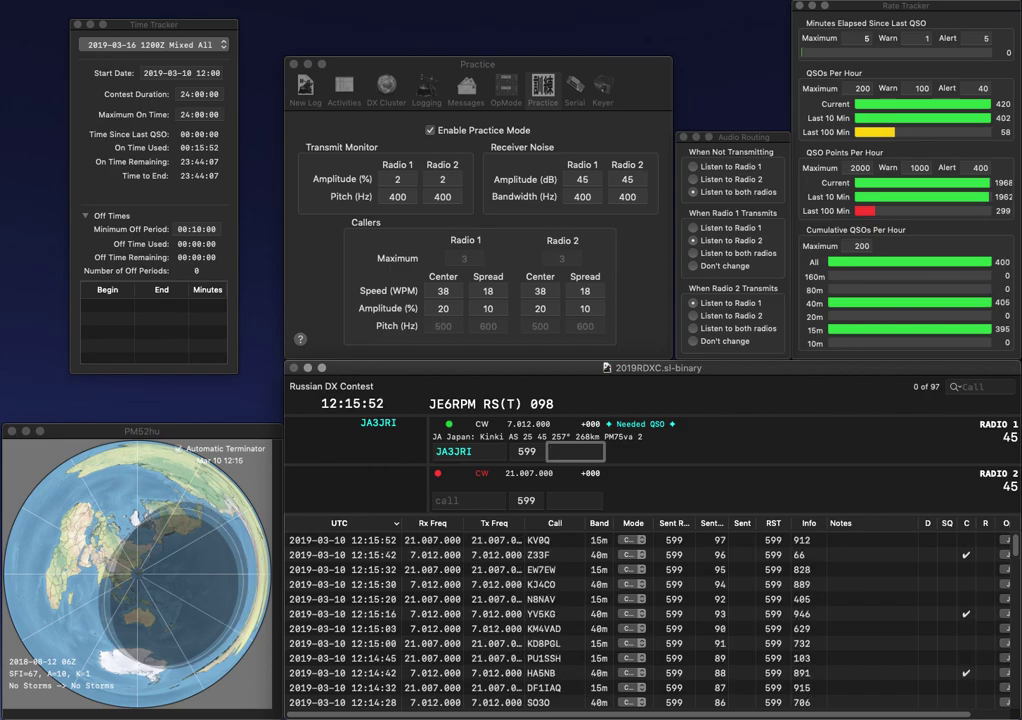
- Log JA3JRI on Radio 1 with exchange 239, and enter and send ON5JB on Radio 2
text(2)
key(Return)
text(WB)
key(Left)
key(Left)
text(ON5)
key(Delete)
text(J)
key(Return)
text(JL3VU)
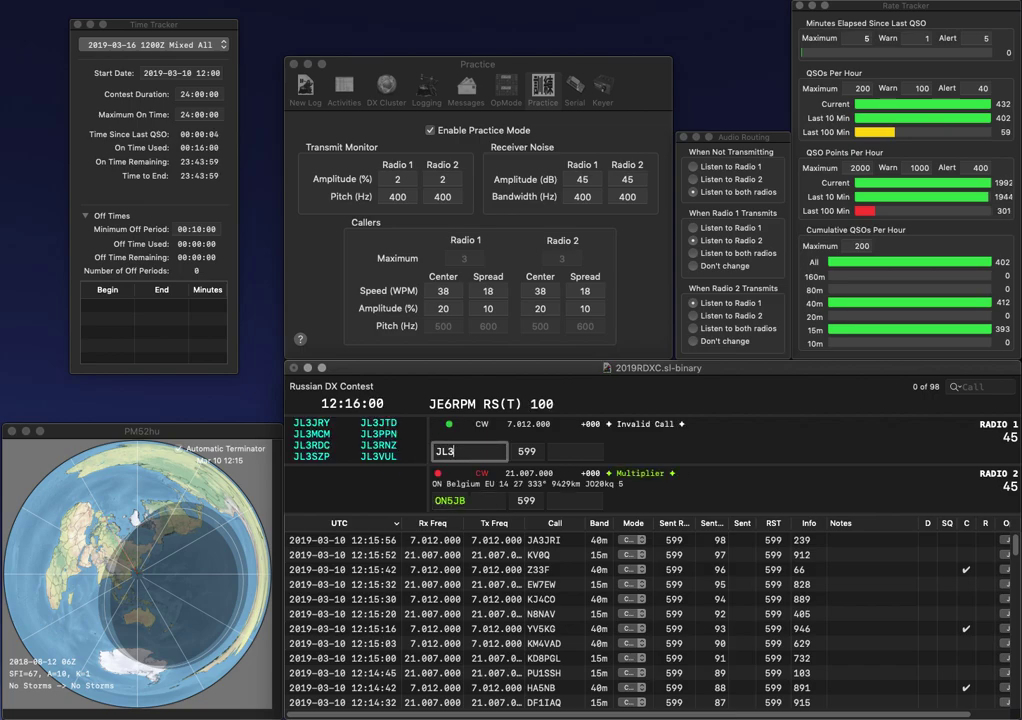
key(Return)
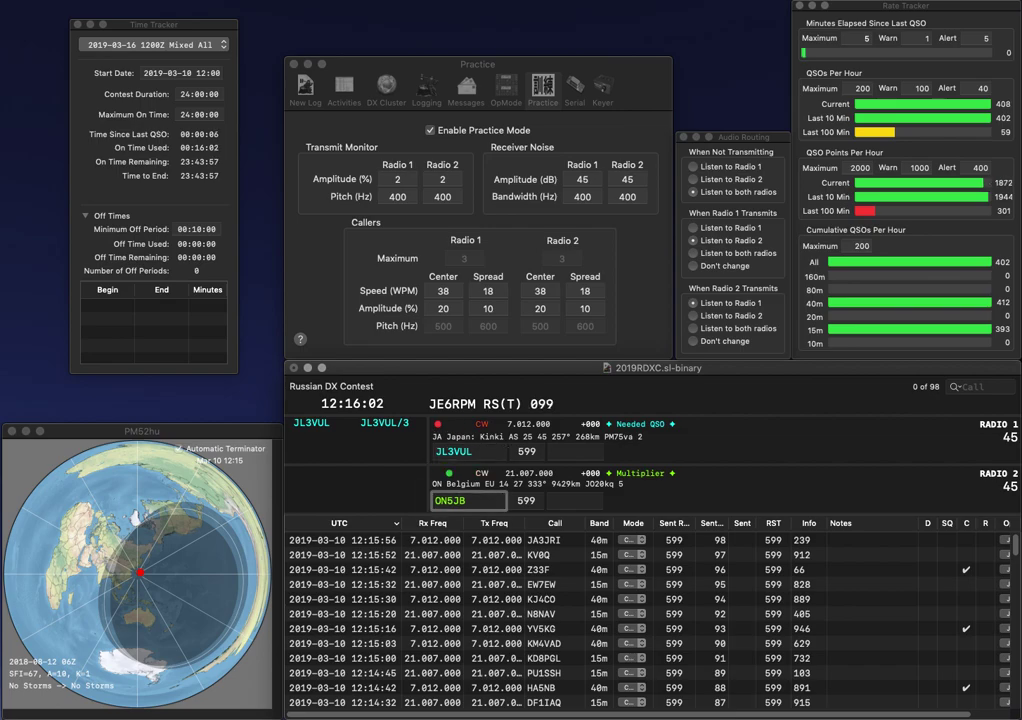
key(Left)
key(BackSpace)
text(P)
key(Return)
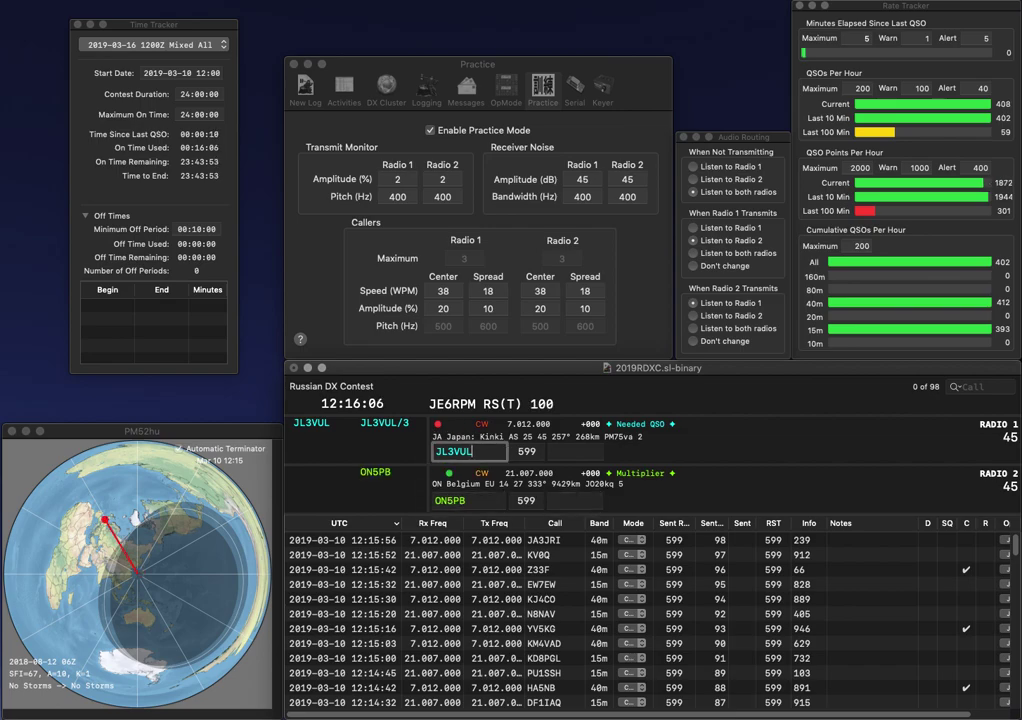
key(space)
text(752)
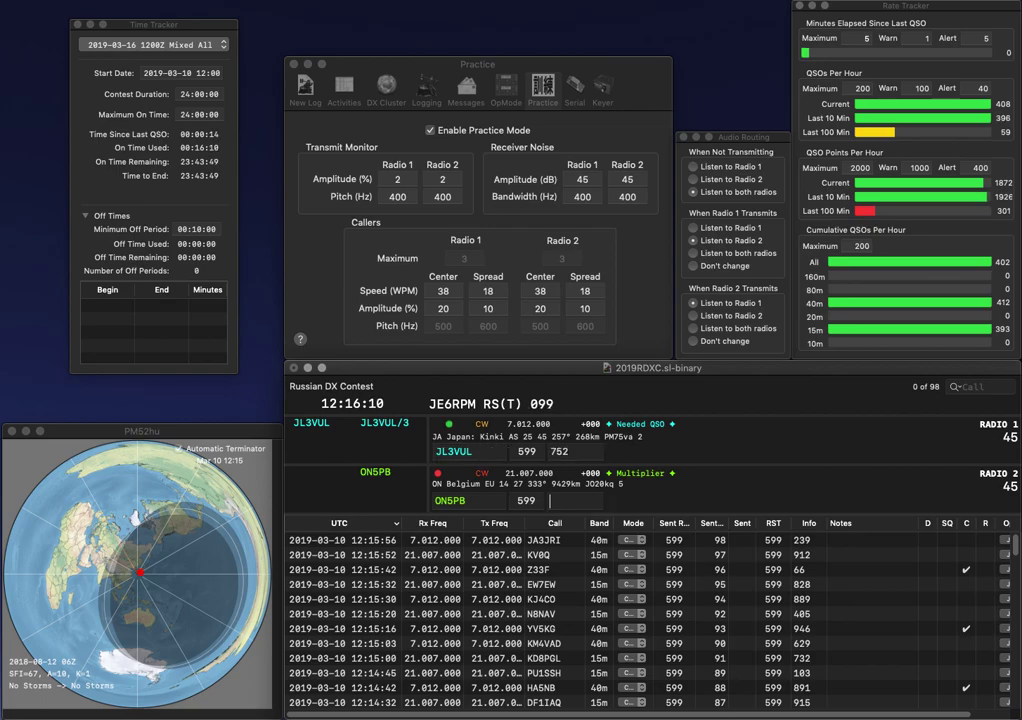
key(Return)
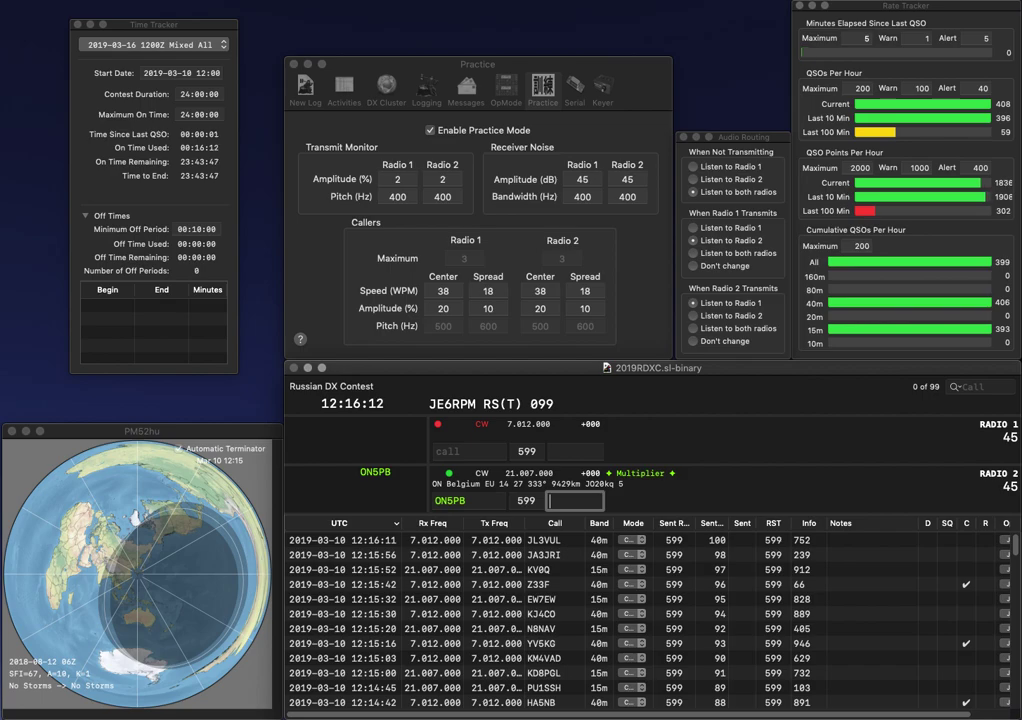
text(855)
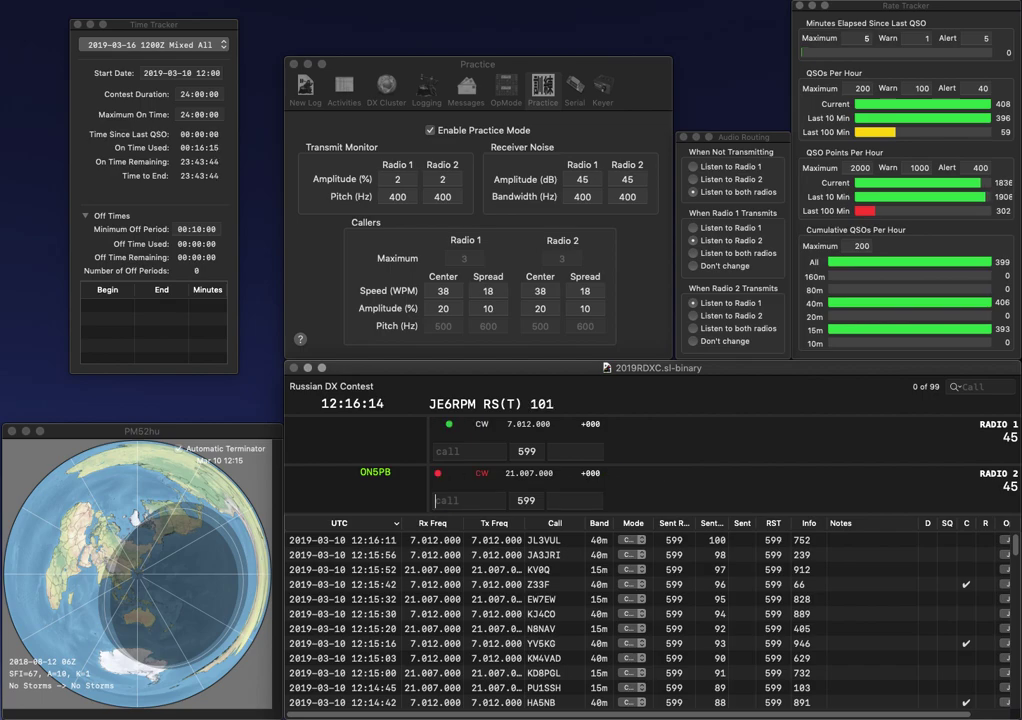
key(Return)
- Enter and send N5SR on Radio 1 and WB8CTC on Radio 2
text(NSR)
key(BackSpace)
key(Return)
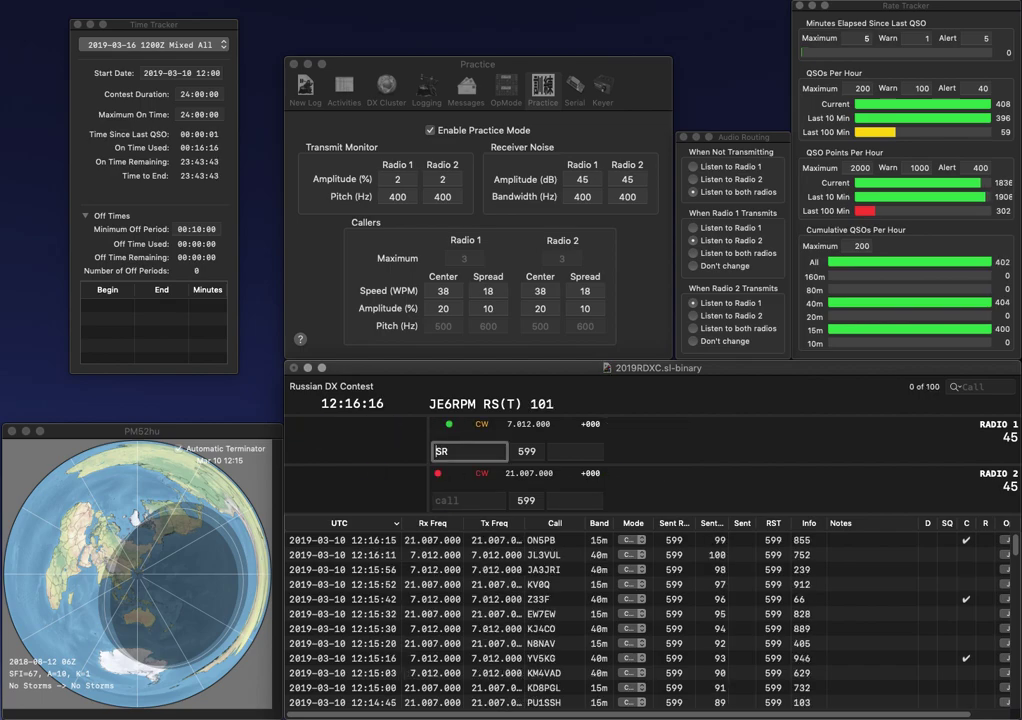
text(W6)
key(BackSpace)
text(B8)
key(grave)
text(N5)
key(grave)
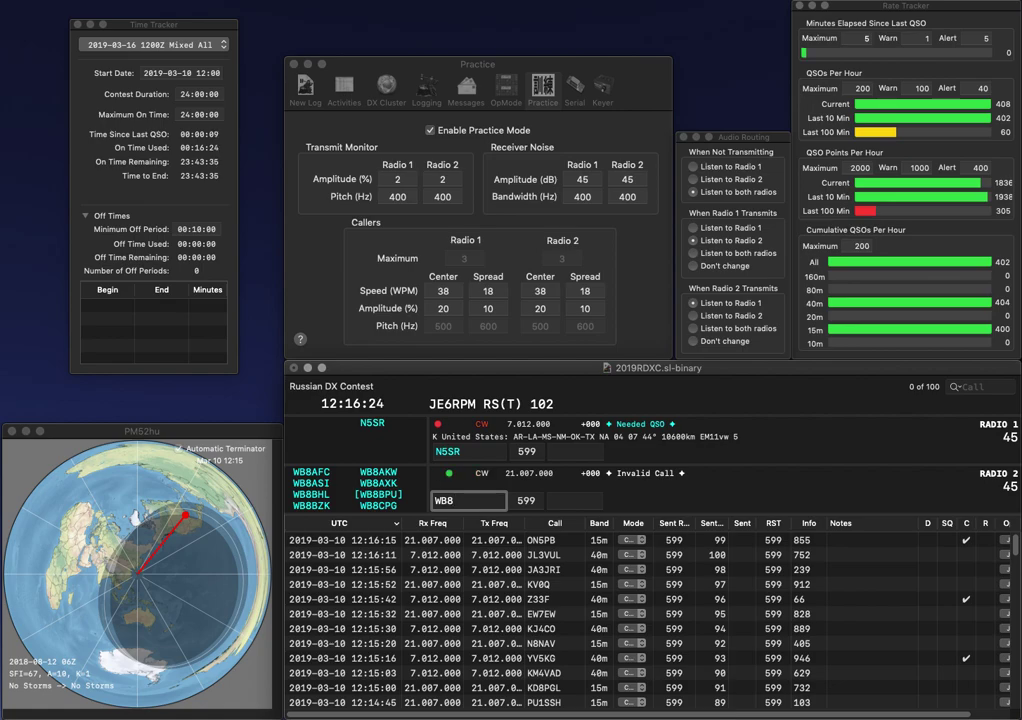
text(CTC)
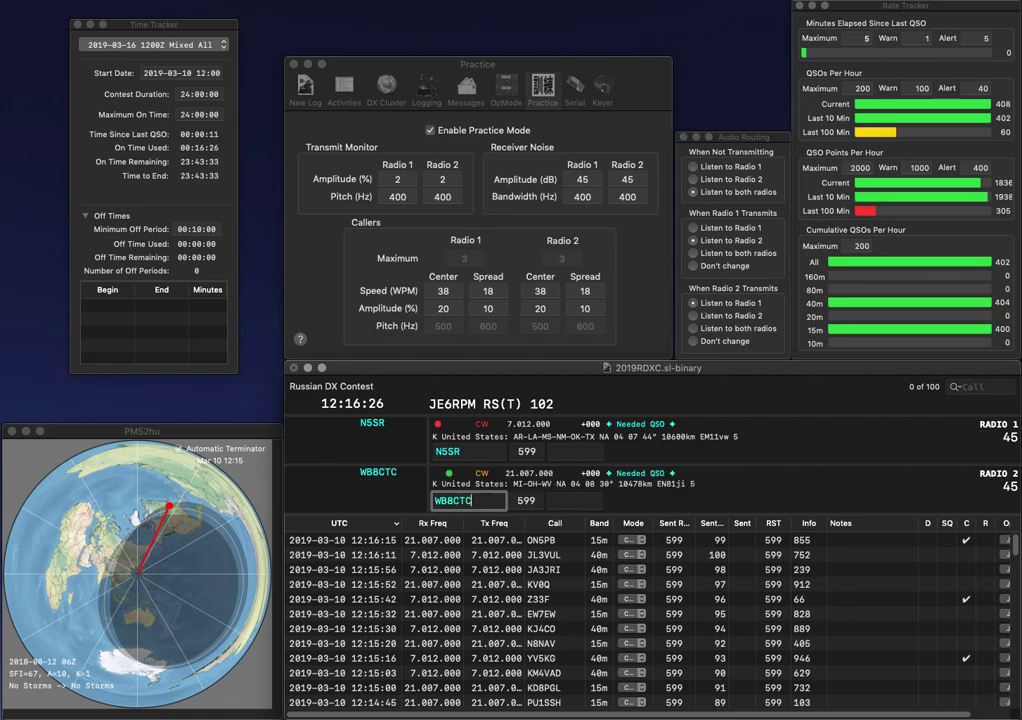
key(Return)
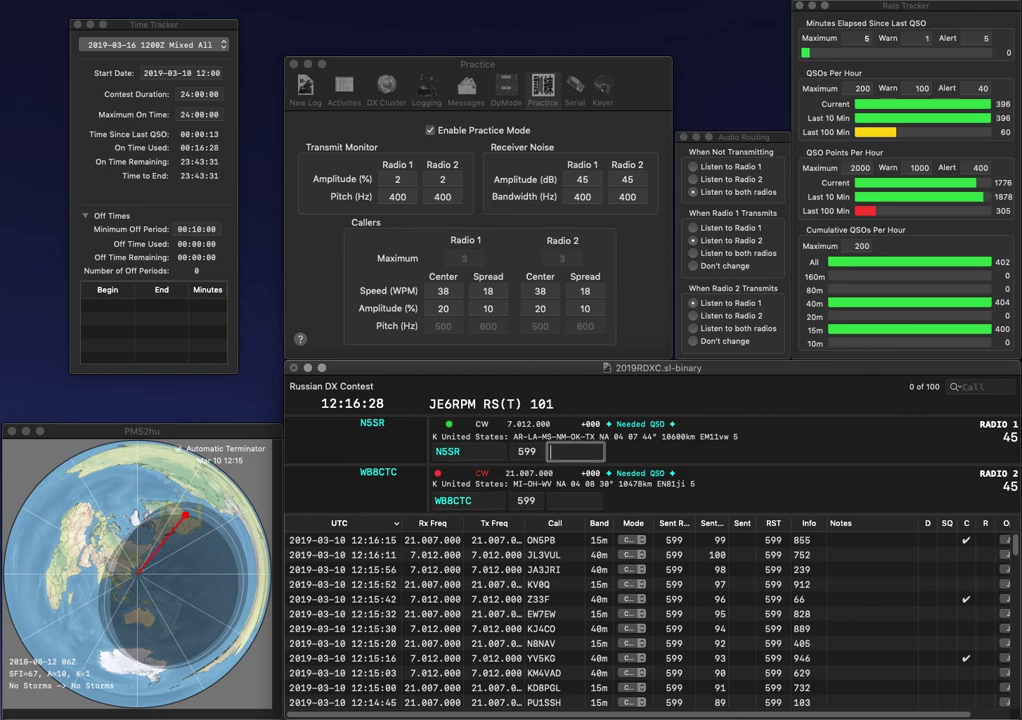
text(256)
key(Return)
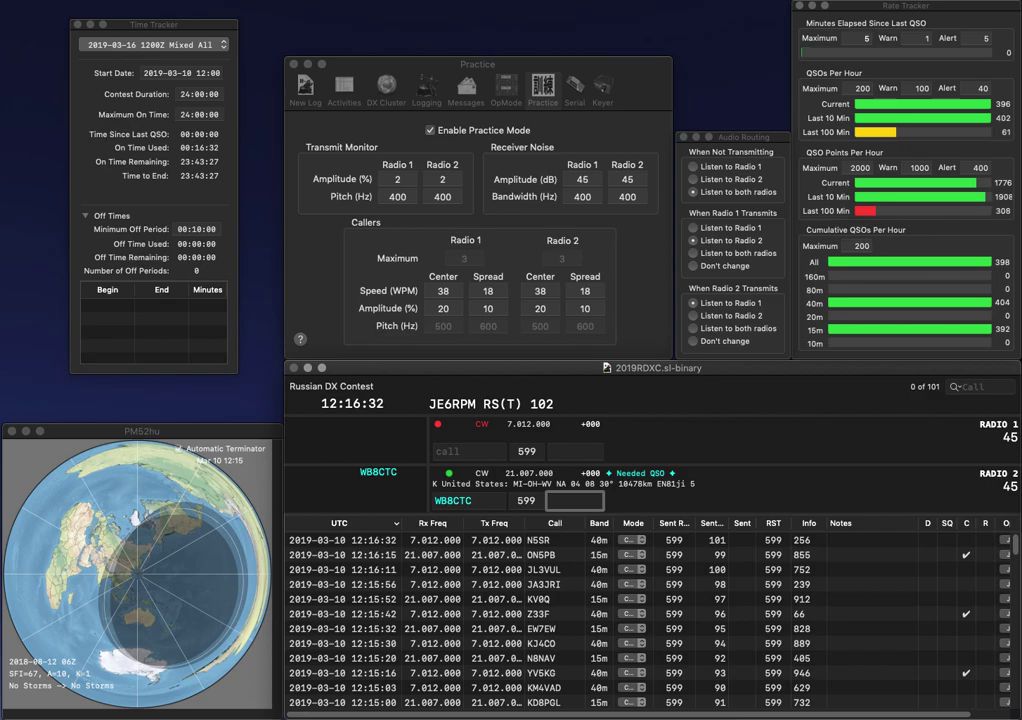
text(31)
key(Return)
- Send the partial callsign 7RA on Radio 1 and LZ7M on Radio 2, and complete Radio 1's callsign as RA7RA and send it
text(7RA)
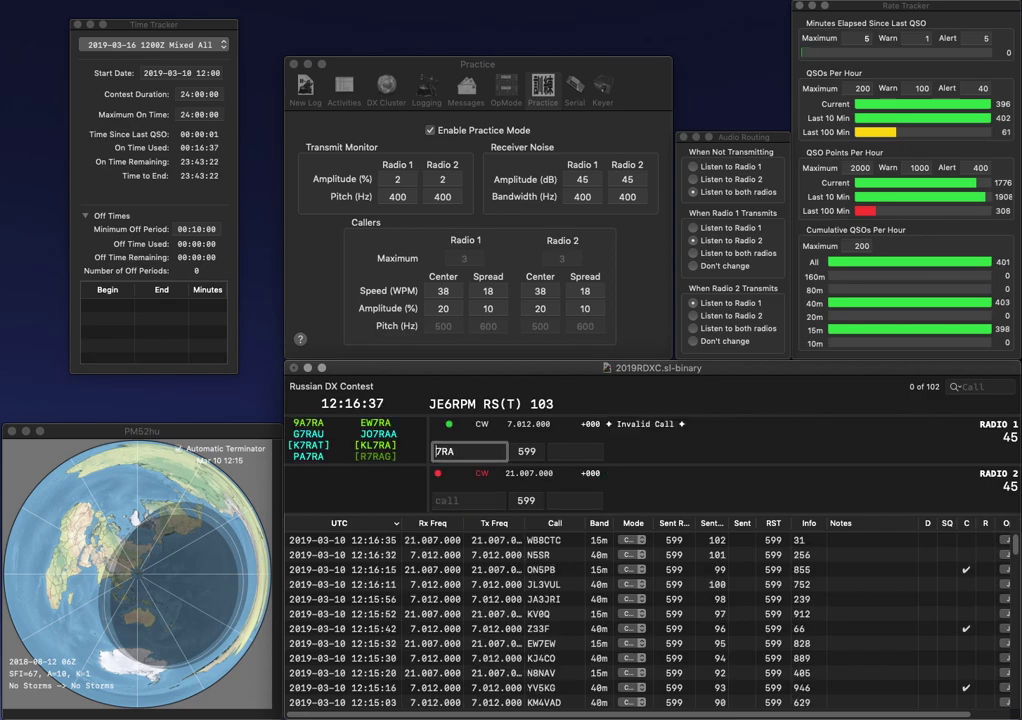
key(Return)
text(LZ7M)
key(Return)
text(RA7RA)
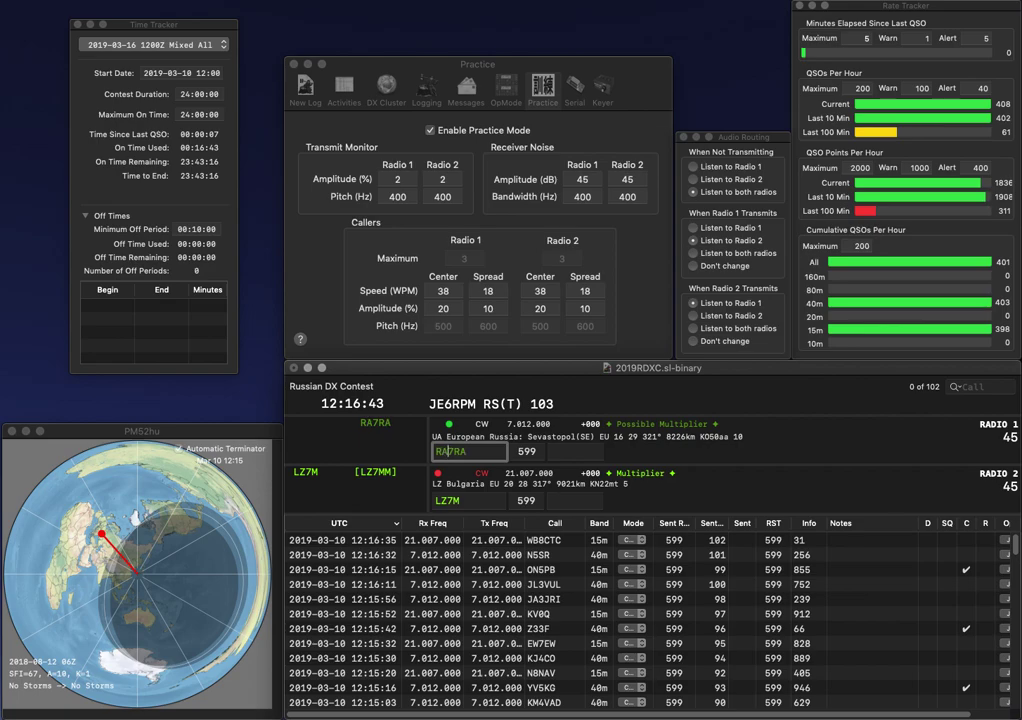
key(Return)
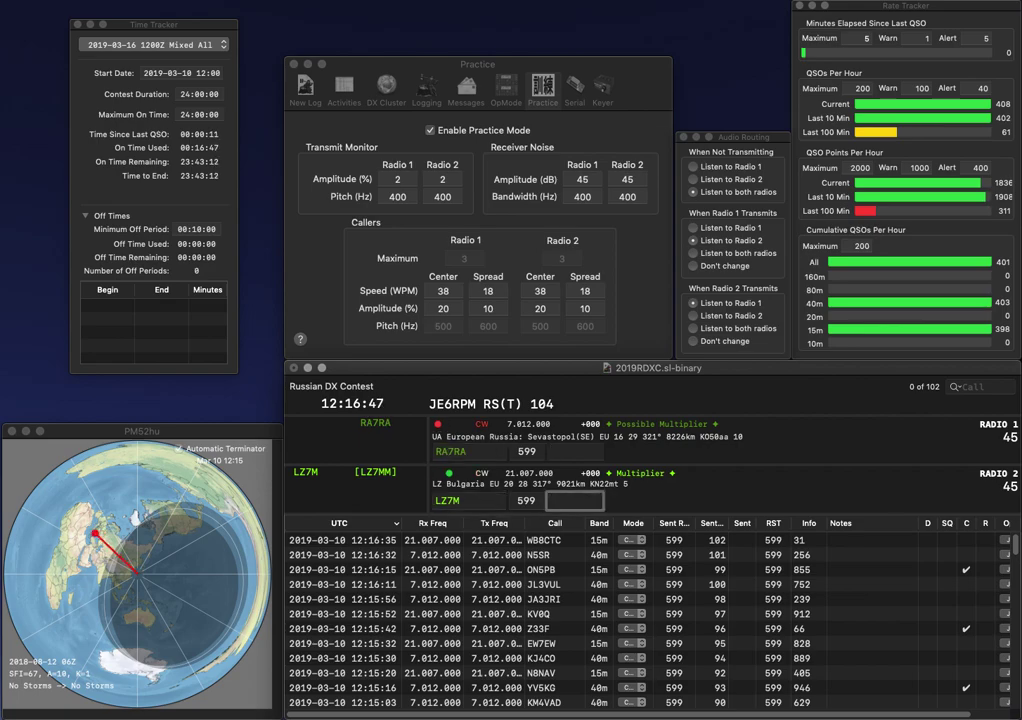
text(845)
key(Return)
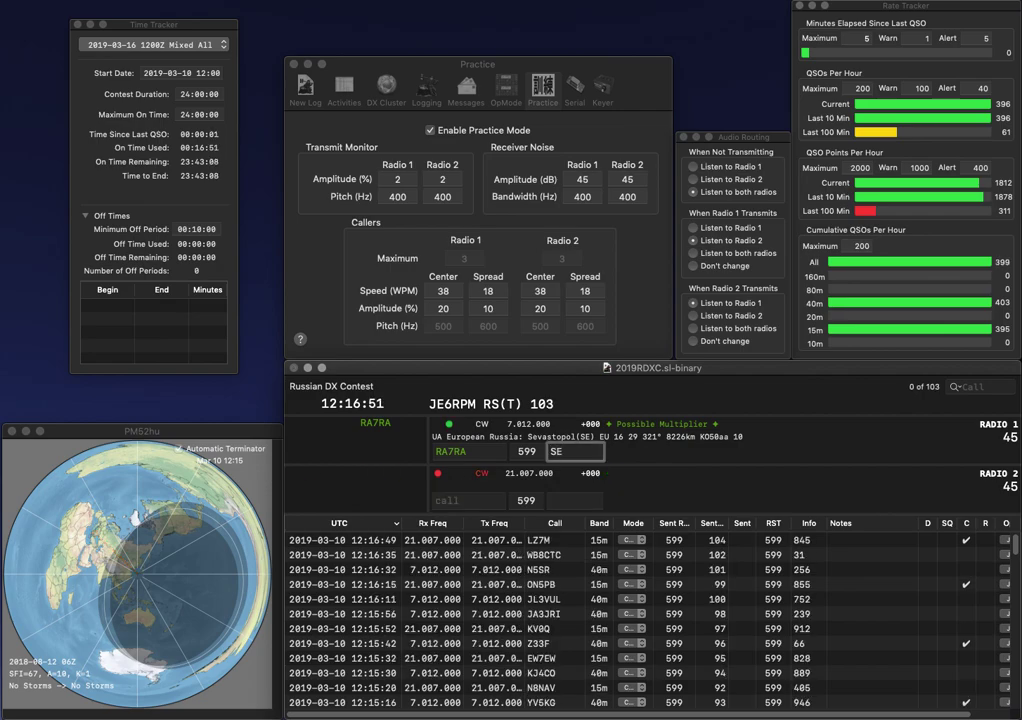
key(Return)
- Enter and send VY2RAC on Radio 2 and the partial callsign A on Radio 1
text(VY2RAC)
key(Return)
text(AA)
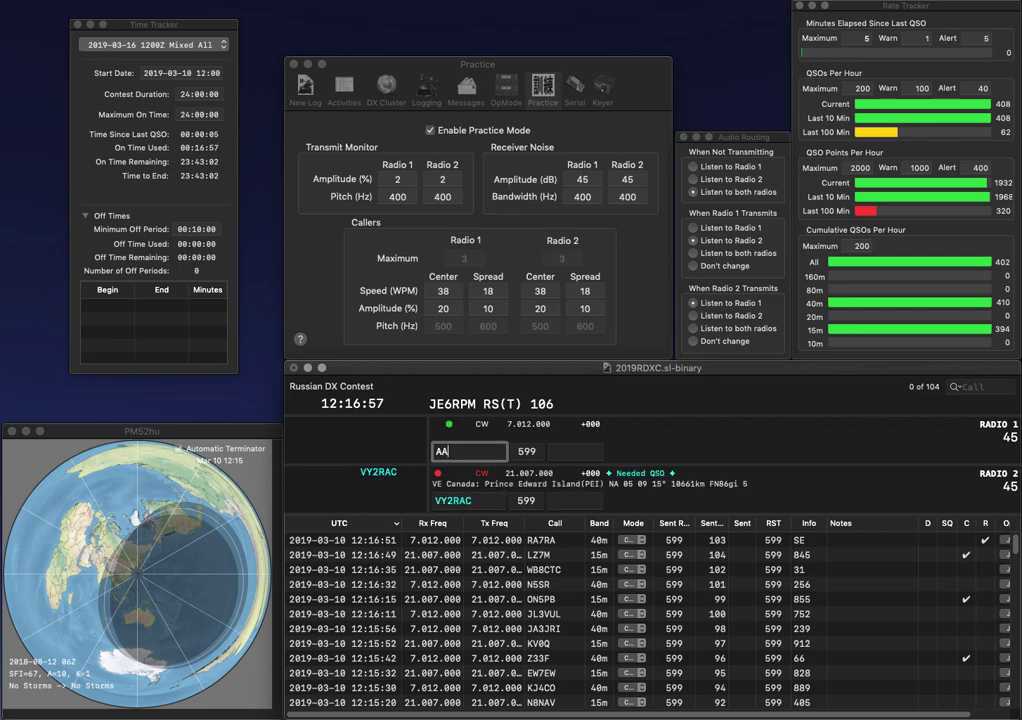
key(Return)
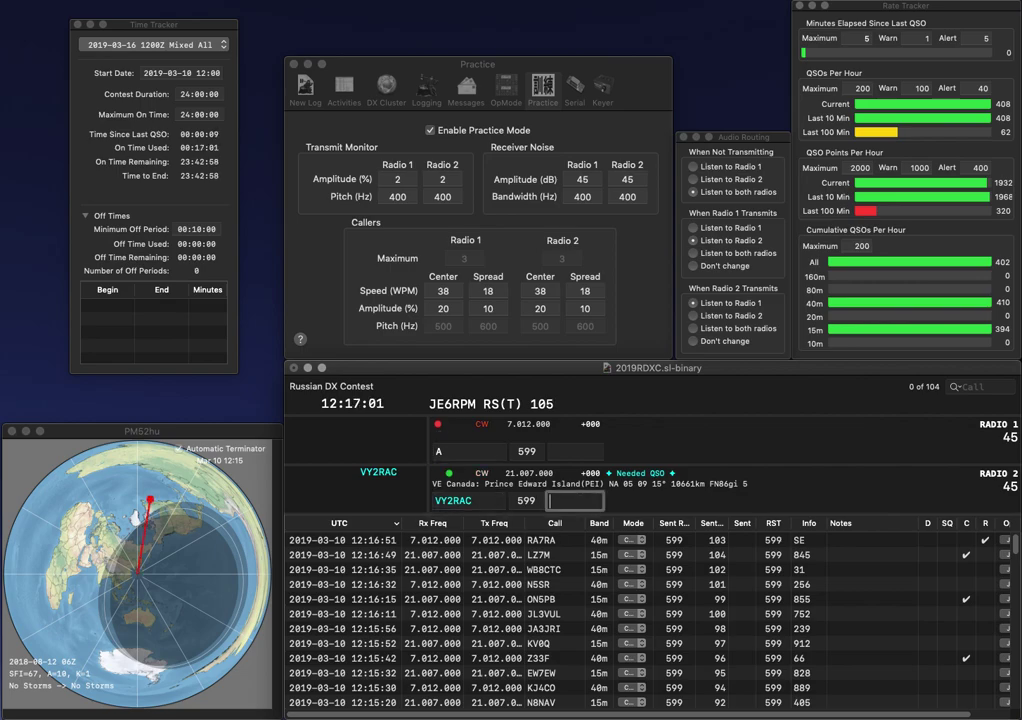
- Log VY2RAC on Radio 2 with exchange 515, and extend the partial callsign on Radio 1 to 1NA and send it
text(51)
key(Return)
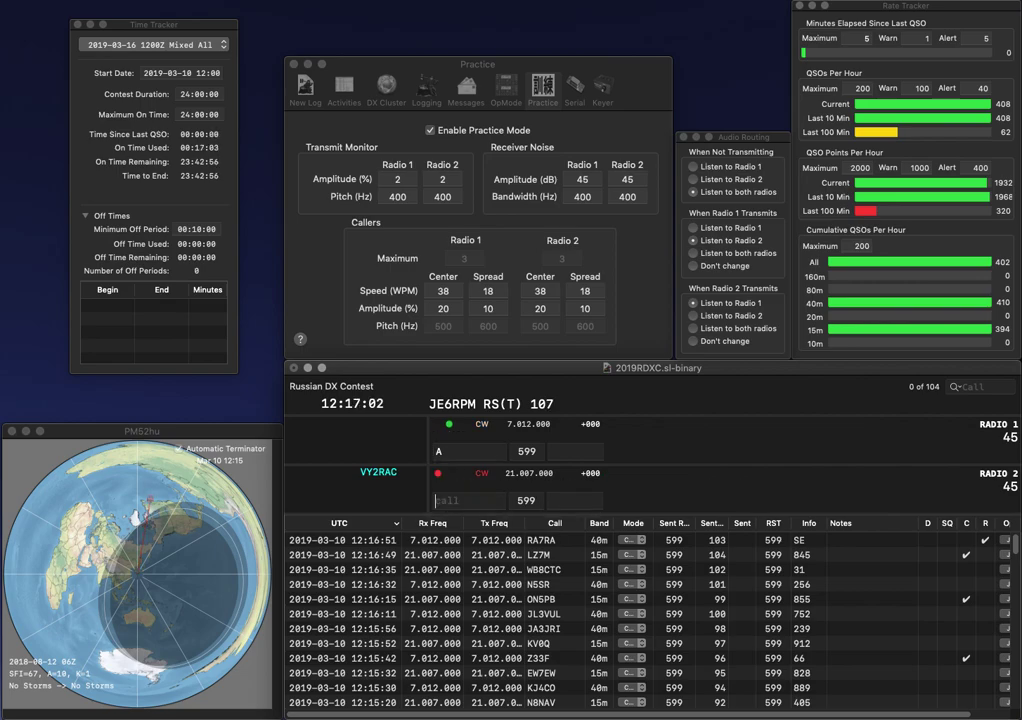
text(1N)
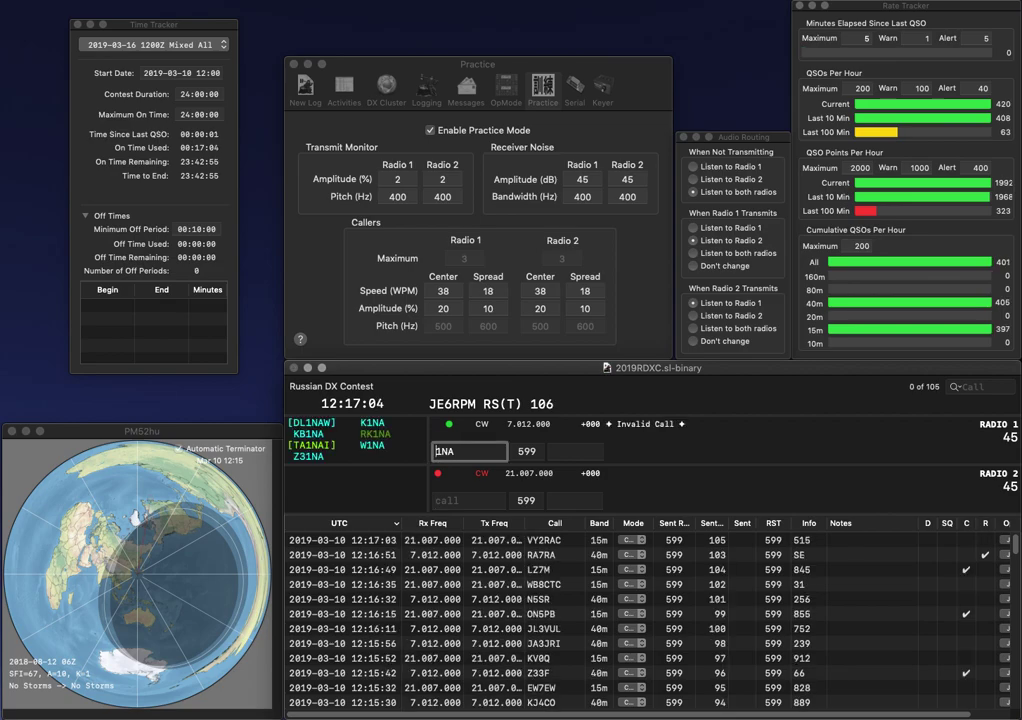
key(Return)
- Enter and send JA4DC on Radio 2, and complete the Radio 1 callsign as W1NA and send it
text(JA)
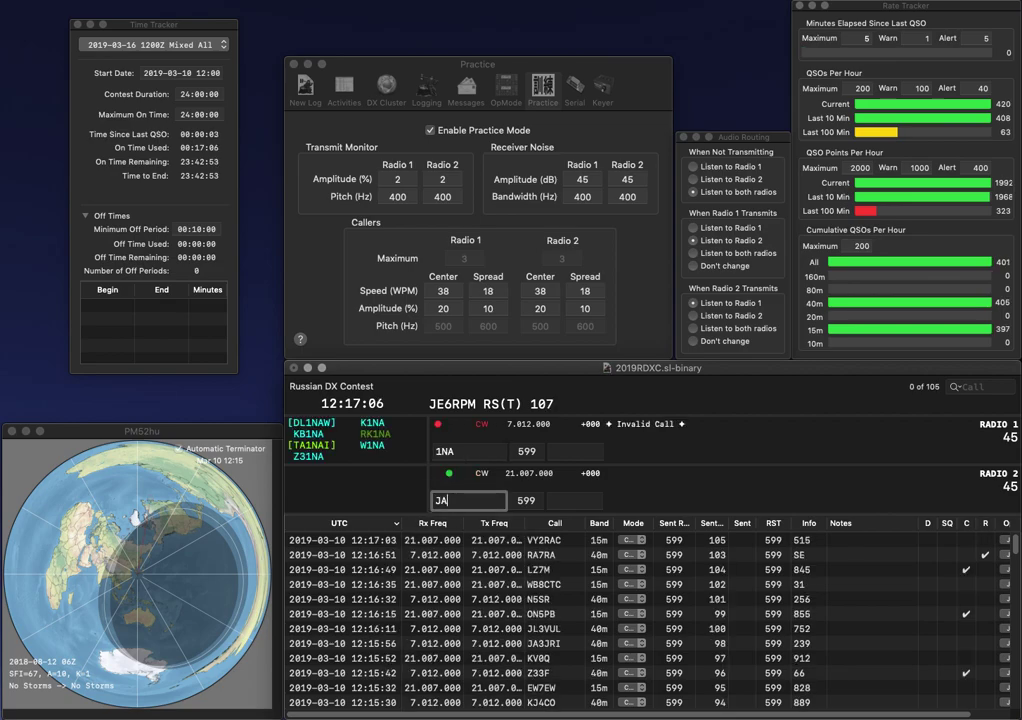
text(4DC)
key(Return)
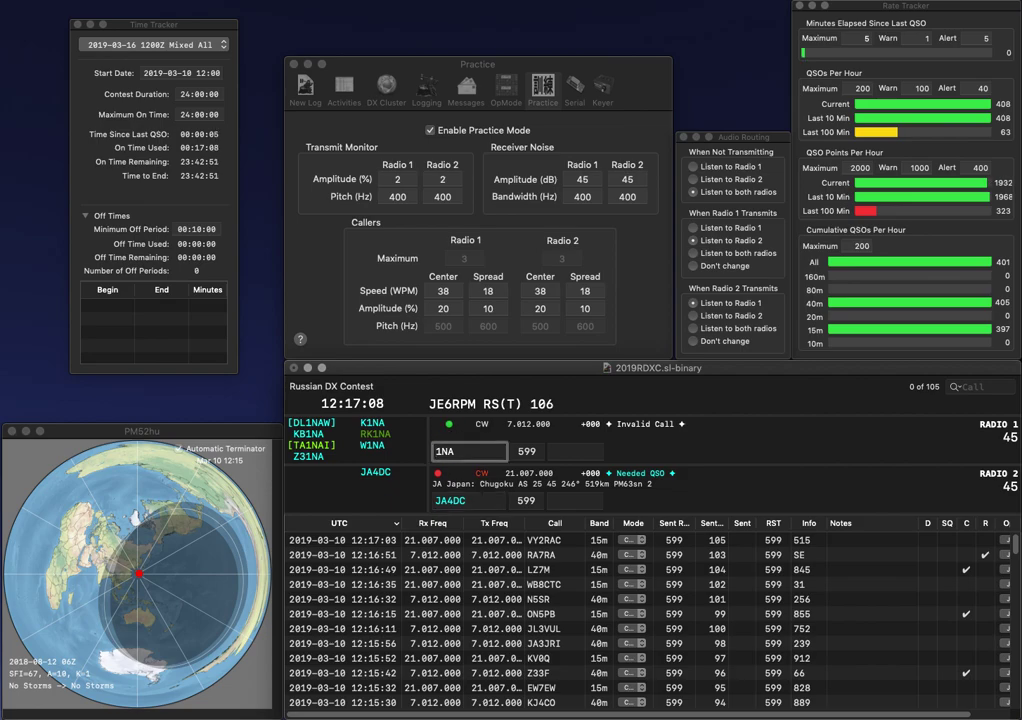
text(W)
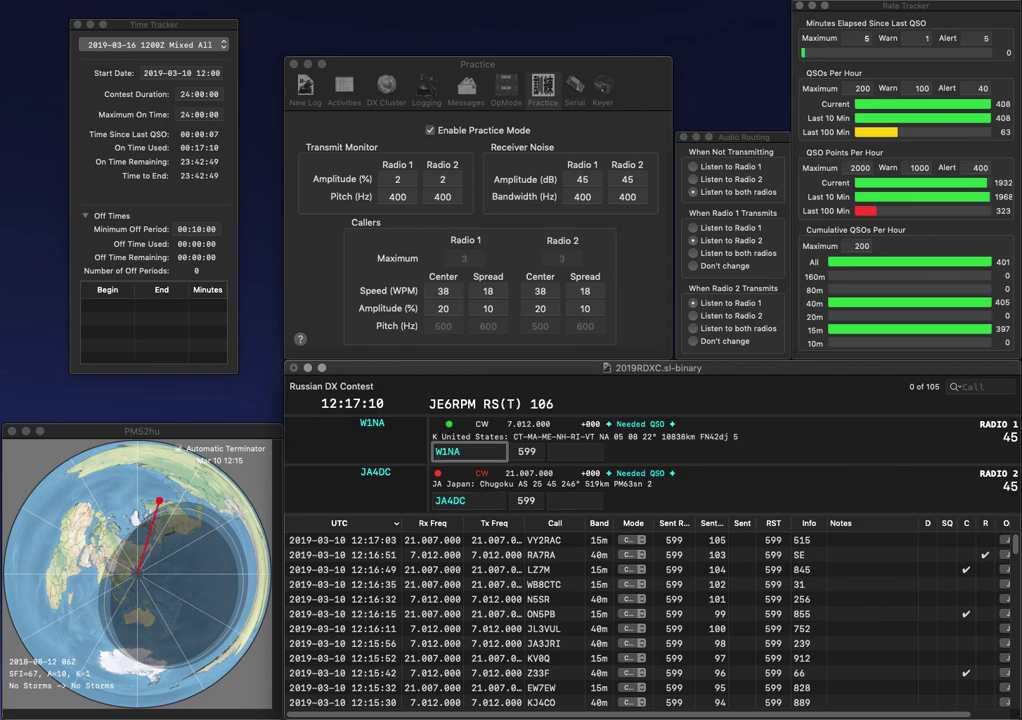
key(Return)
key(space)
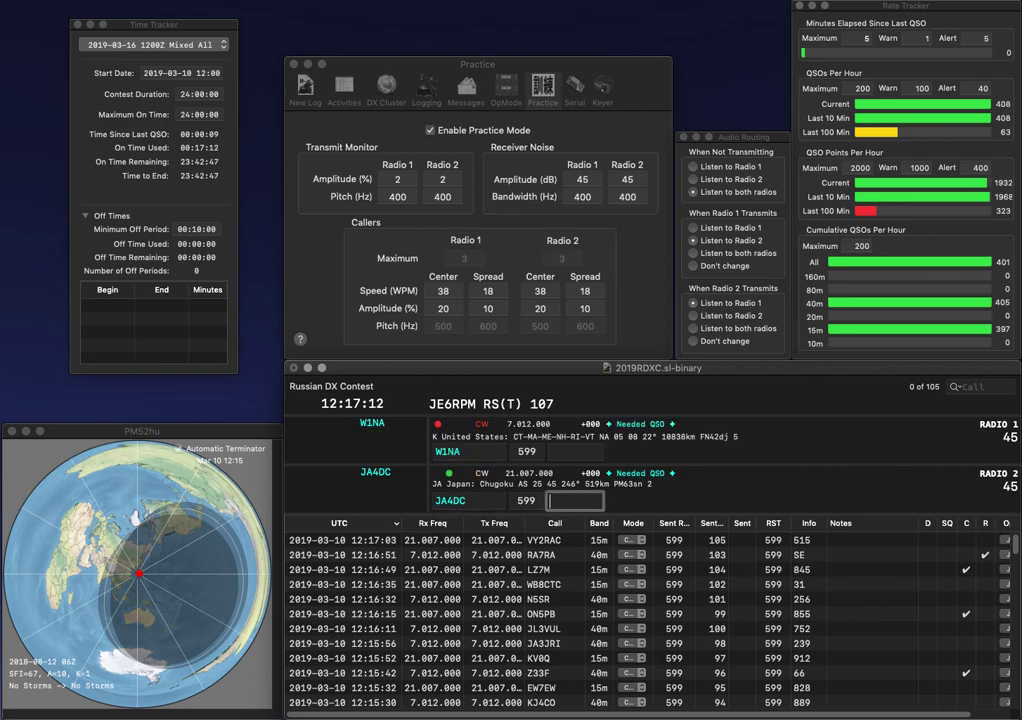
text(648)
key(Return)
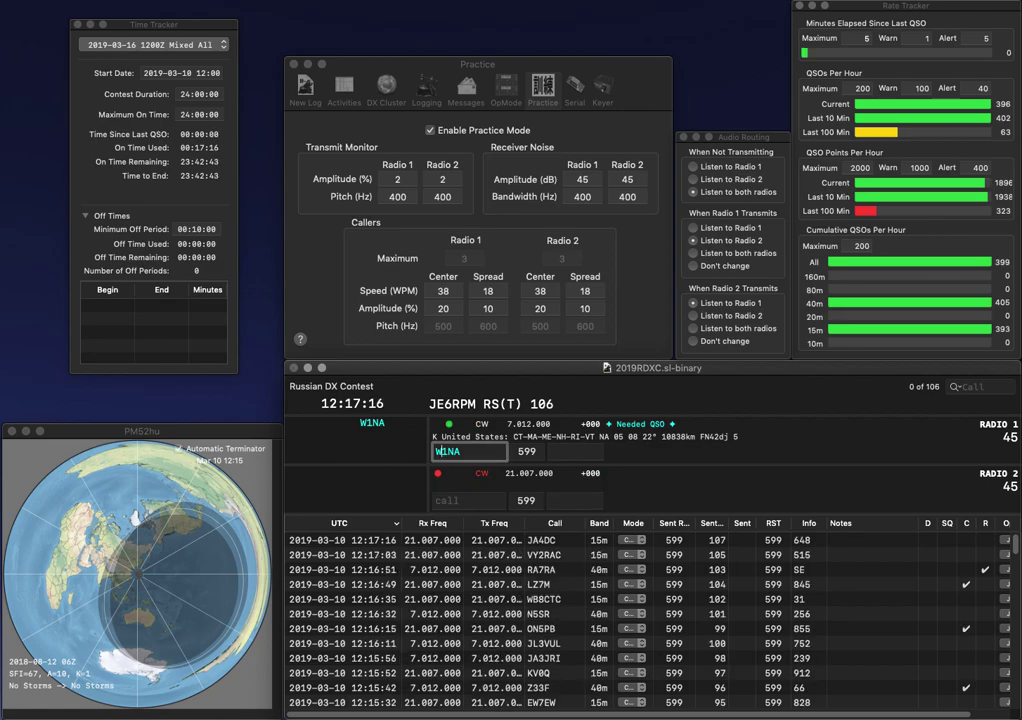
key(Right)
text(D)
key(Delete)
text(E)
key(Return)
text(3DN)
key(Return)
key(space)
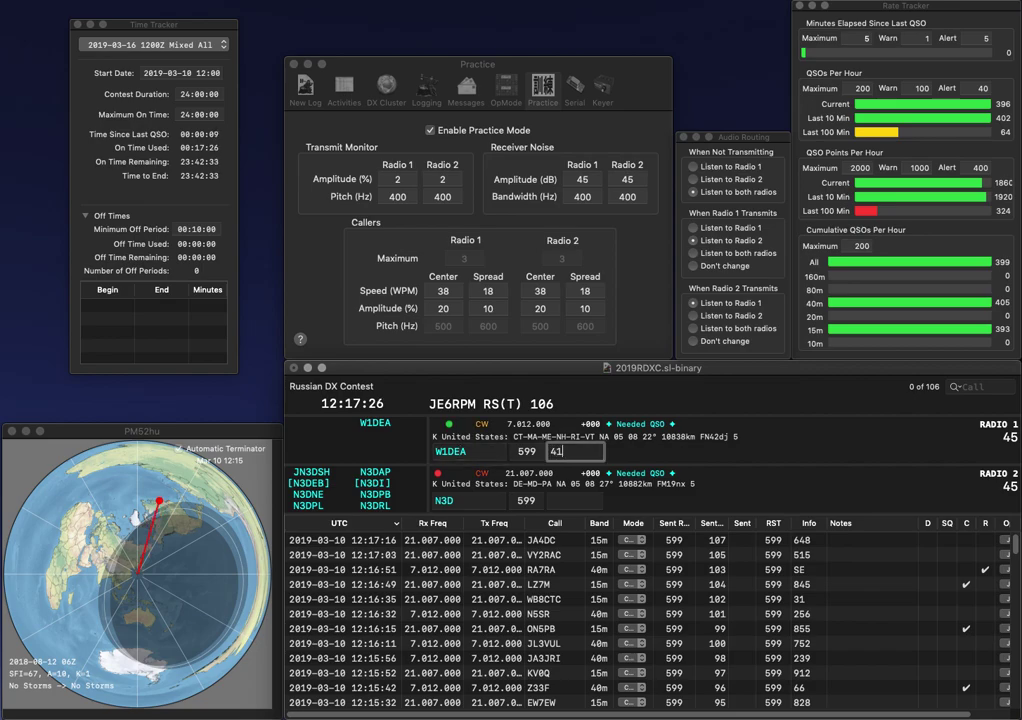
key(Return)
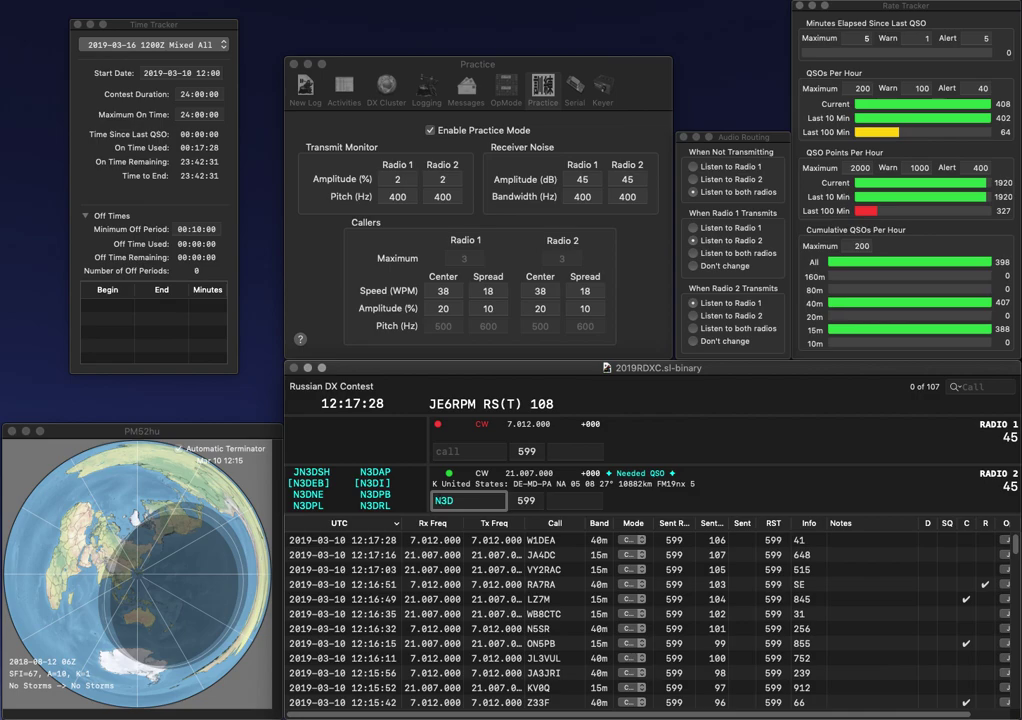
- Correct the Radio 2 callsign to NZ3D and send it, and enter C6ATA on Radio 1
text(Z)
key(Return)
text(C6ATA)
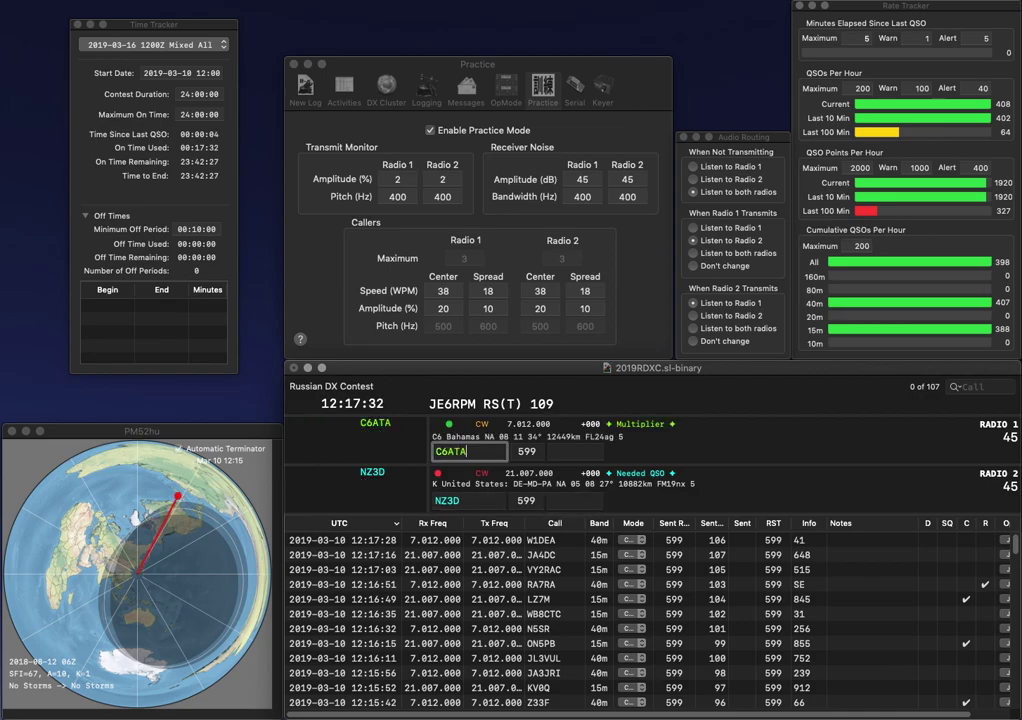
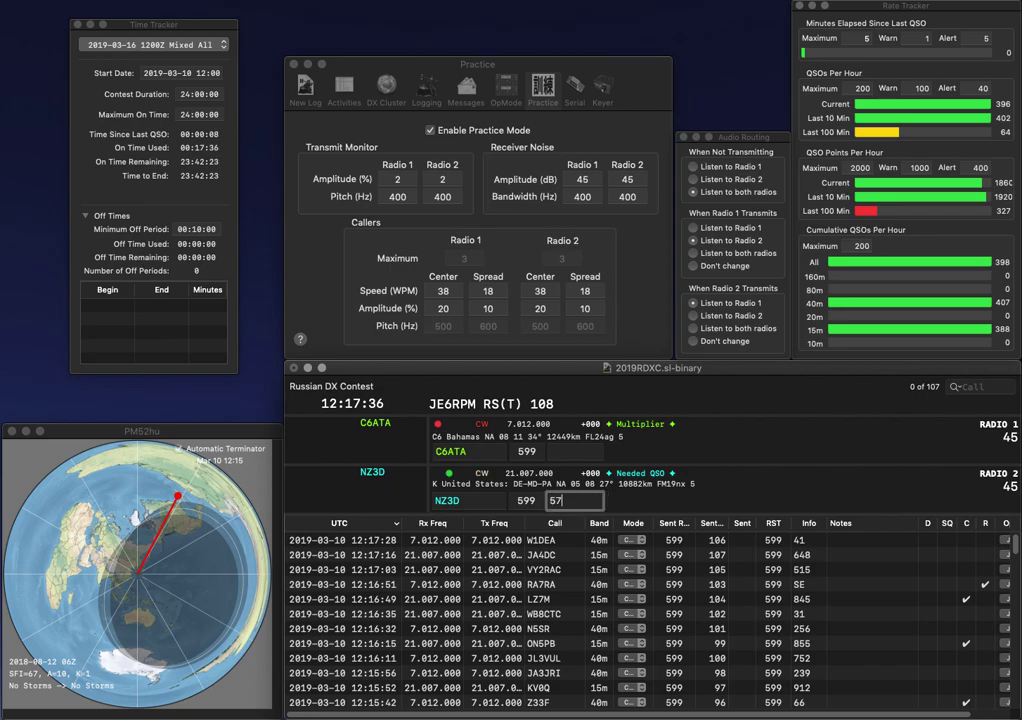
- Log NZ3D with exchange 576 on Radio 2 and C6ATA with exchange 842 on Radio 1
text(576)
key(Return)
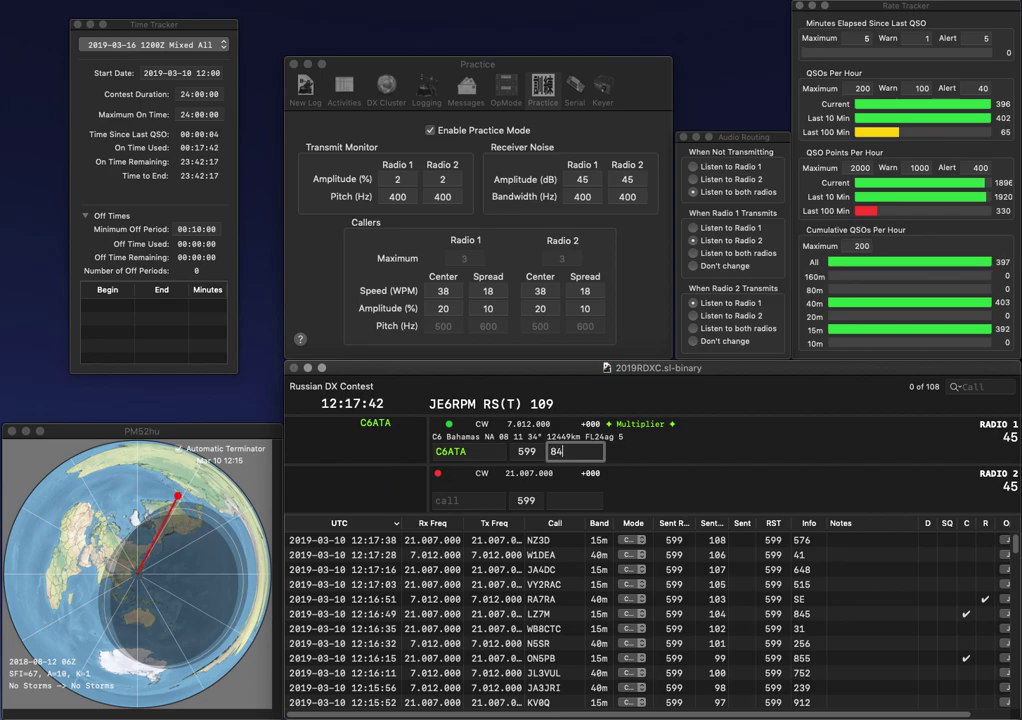
key(Return)
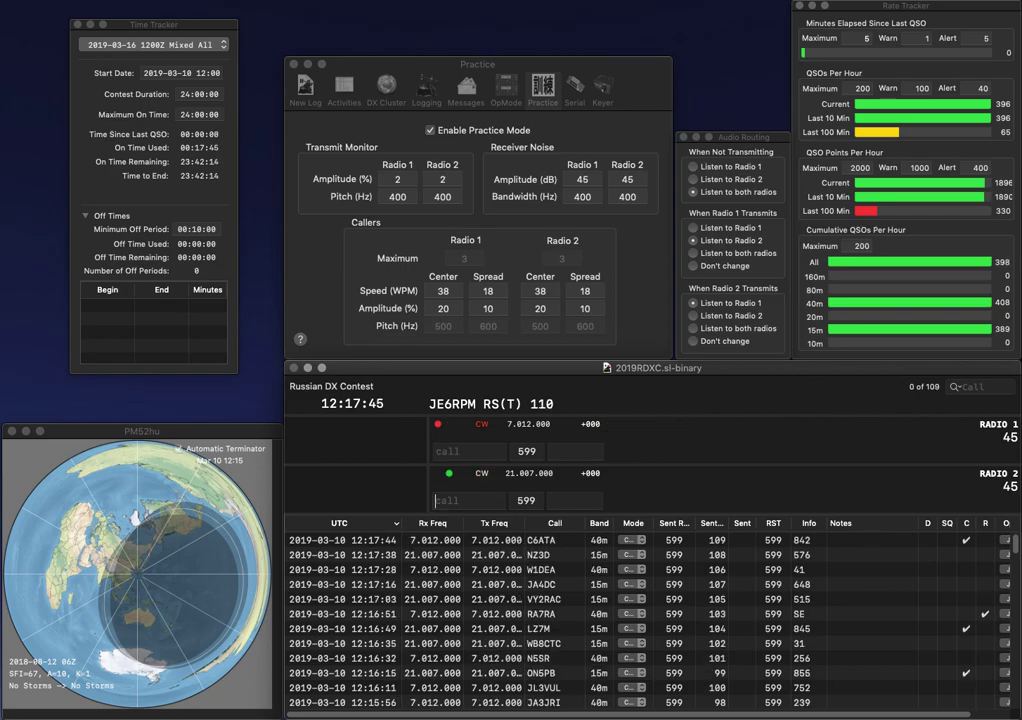
- Answer K8PRA on Radio 2 and enter the partial call 1A on Radio 1
text(K8PRA)
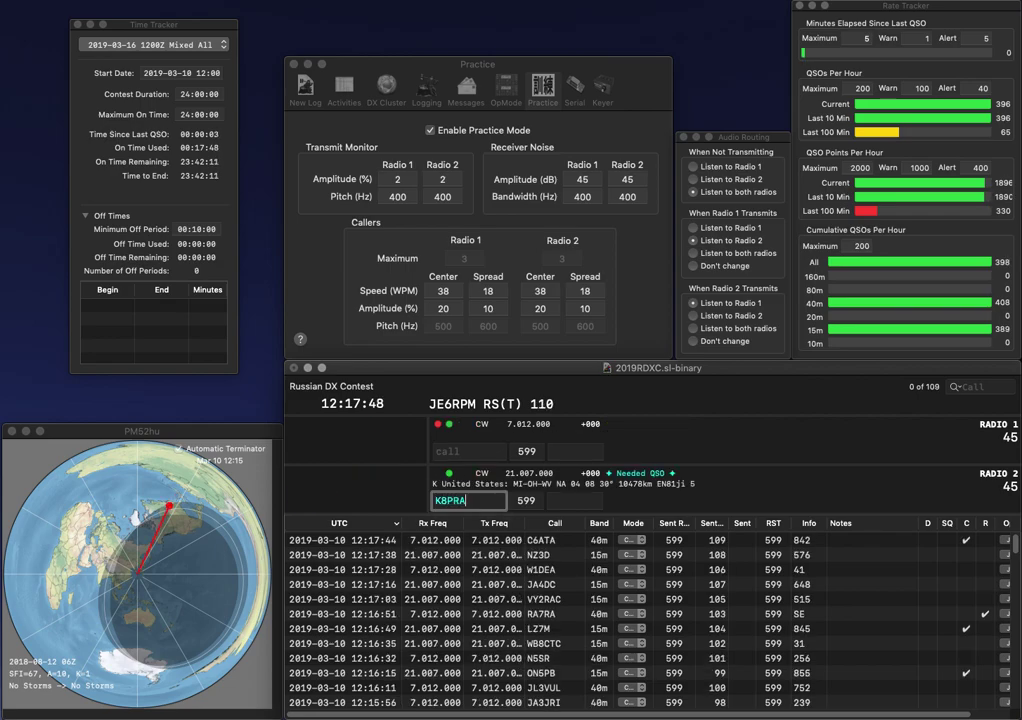
key(Return)
text(1A)
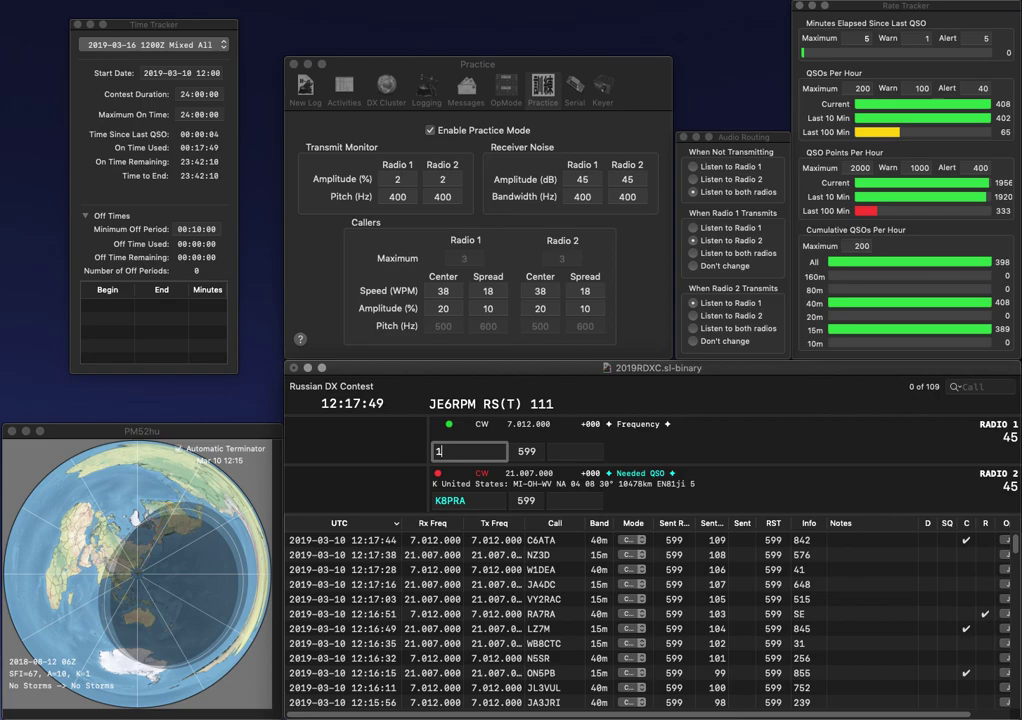
key(BackSpace)
text(A)
key(Left)
text(?)
key(BackSpace)
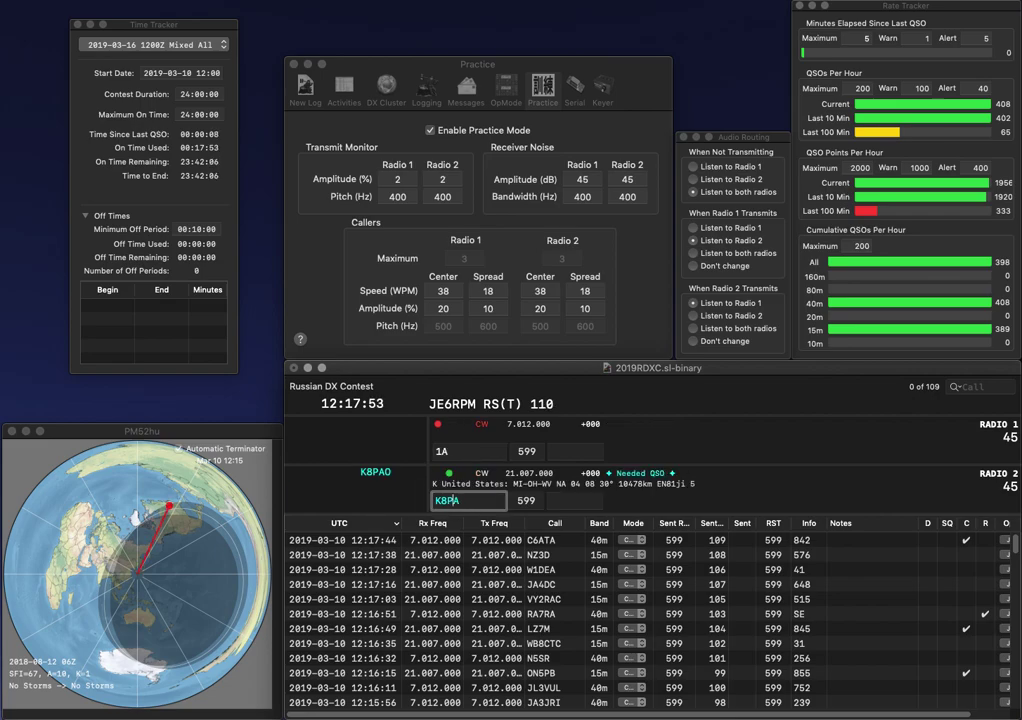
key(Delete)
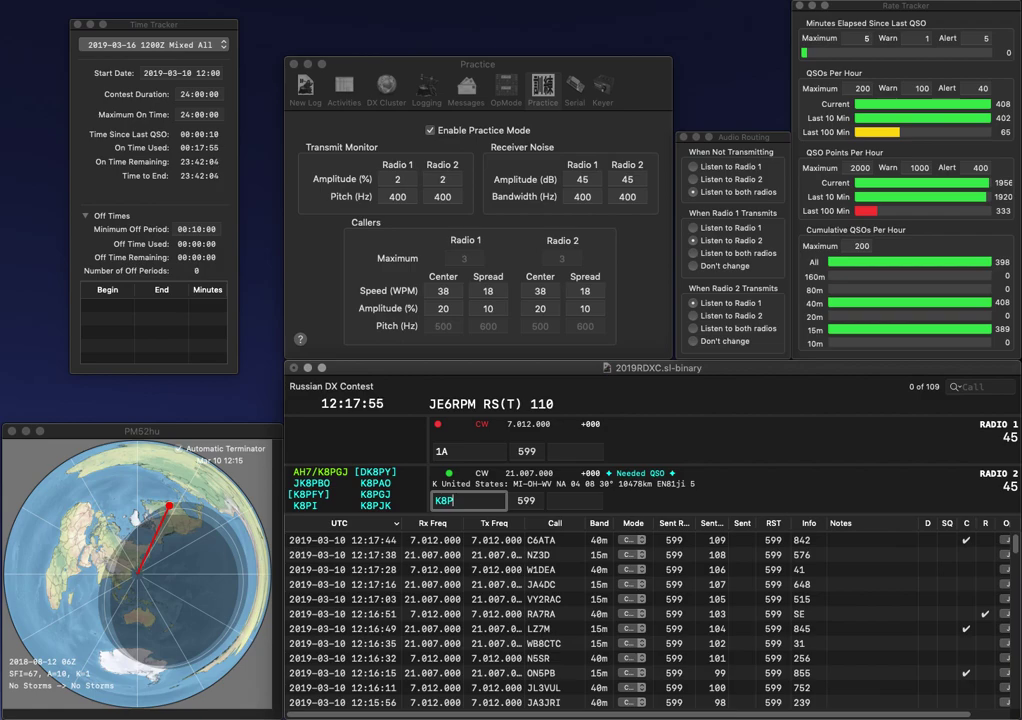
text(WR)
key(Return)
text(UC)
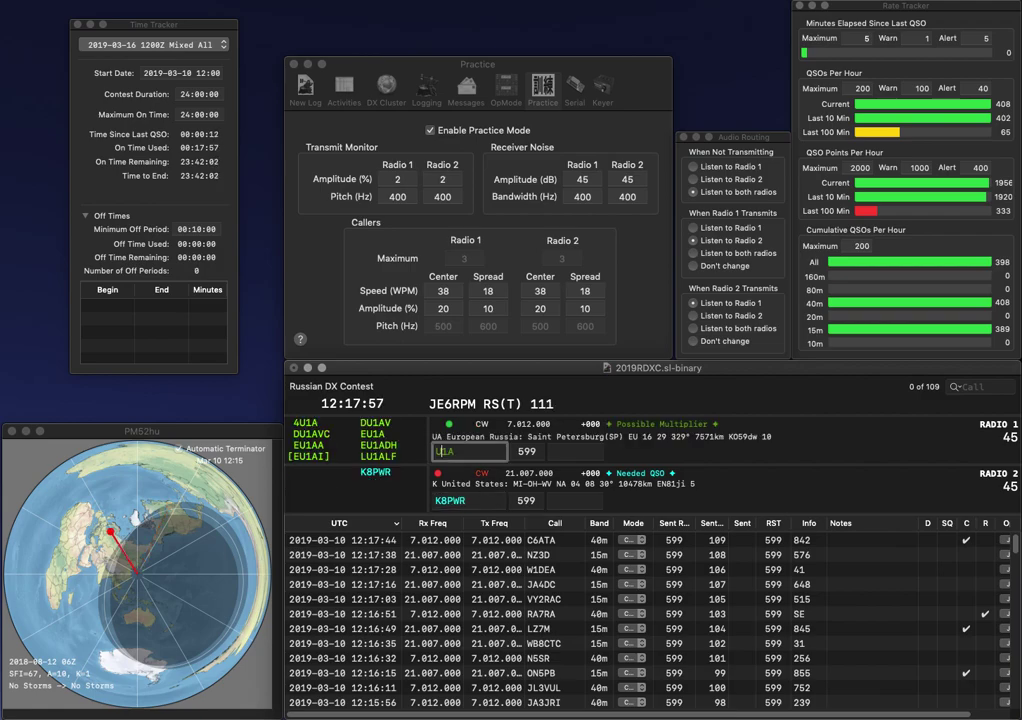
key(Return)
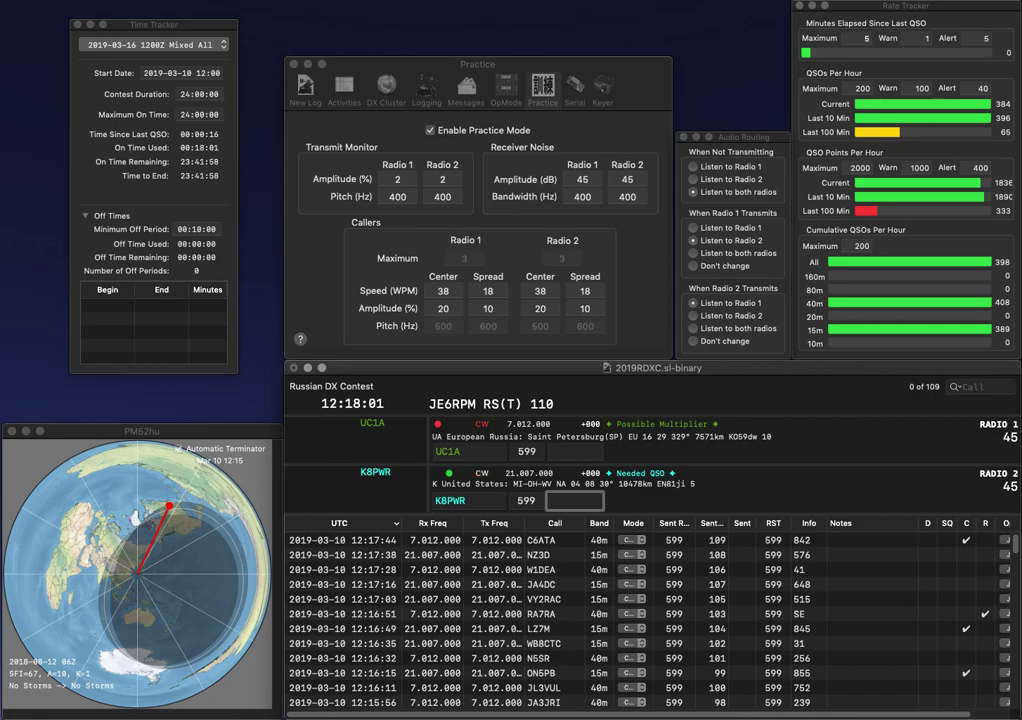
text(22)
key(Return)
text(S)
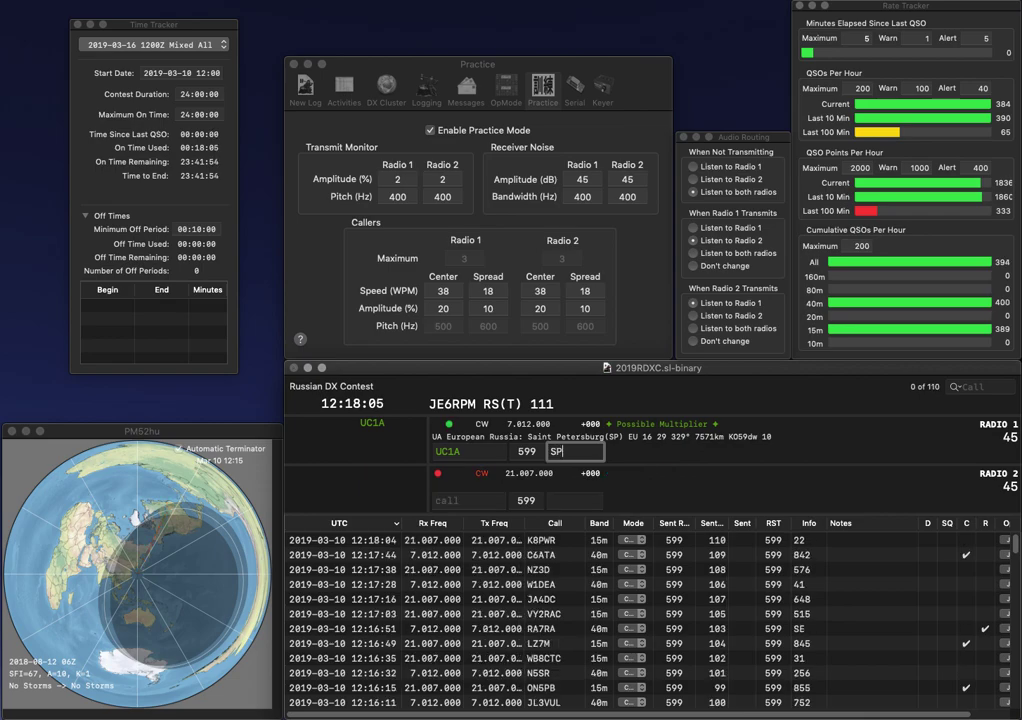
text(P)
key(Return)
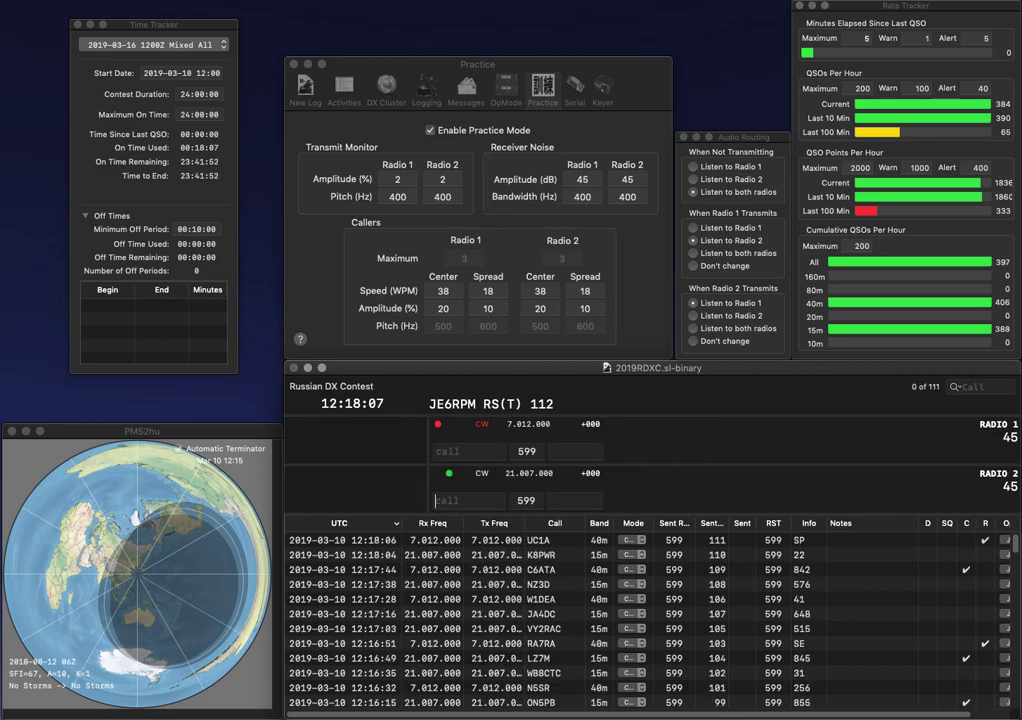
text(JO3DDD)
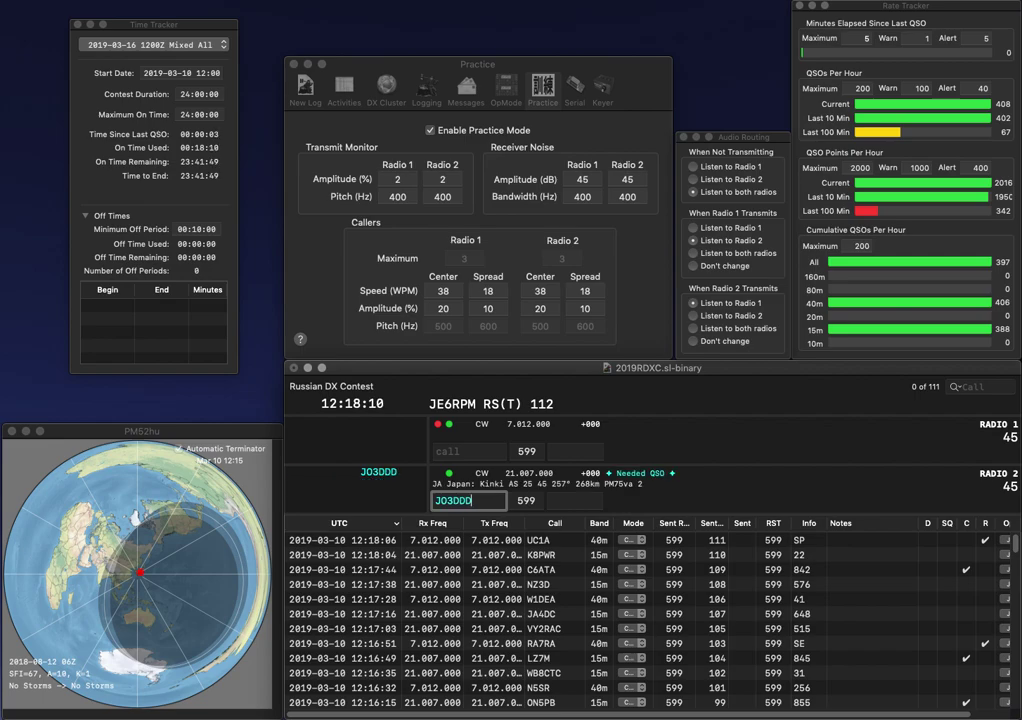
key(Return)
text(DUA)
key(Return)
key(space)
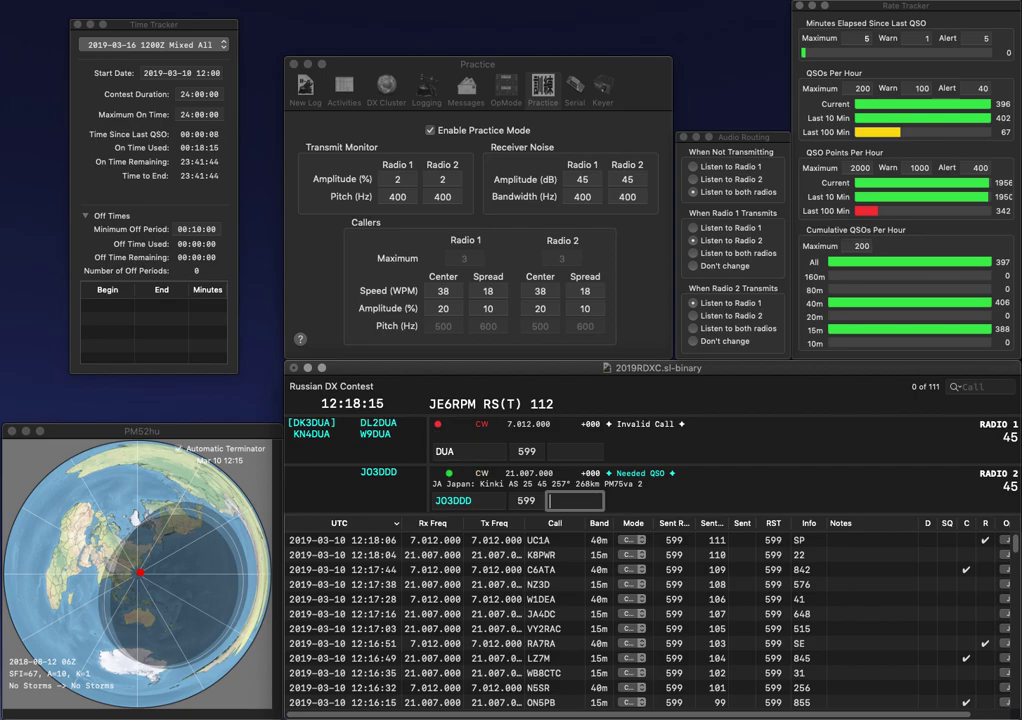
text(628)
key(Return)
text(W9)
key(Return)
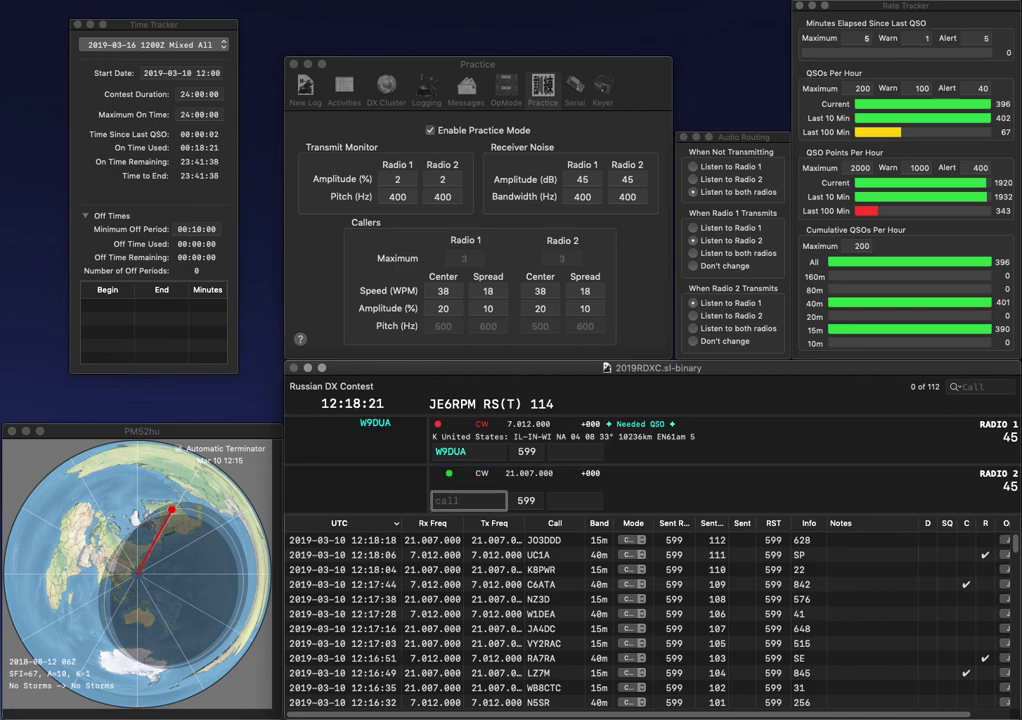
- Enter DG1RMY as the Radio 2 call and answer the station
text(NG1)
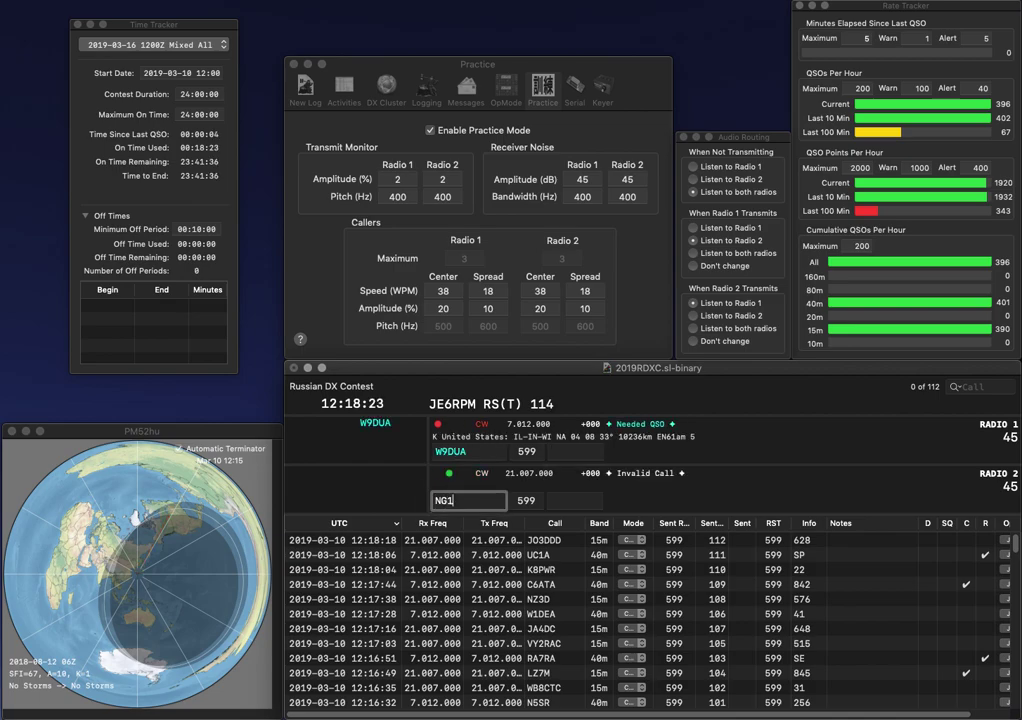
text(RMY)
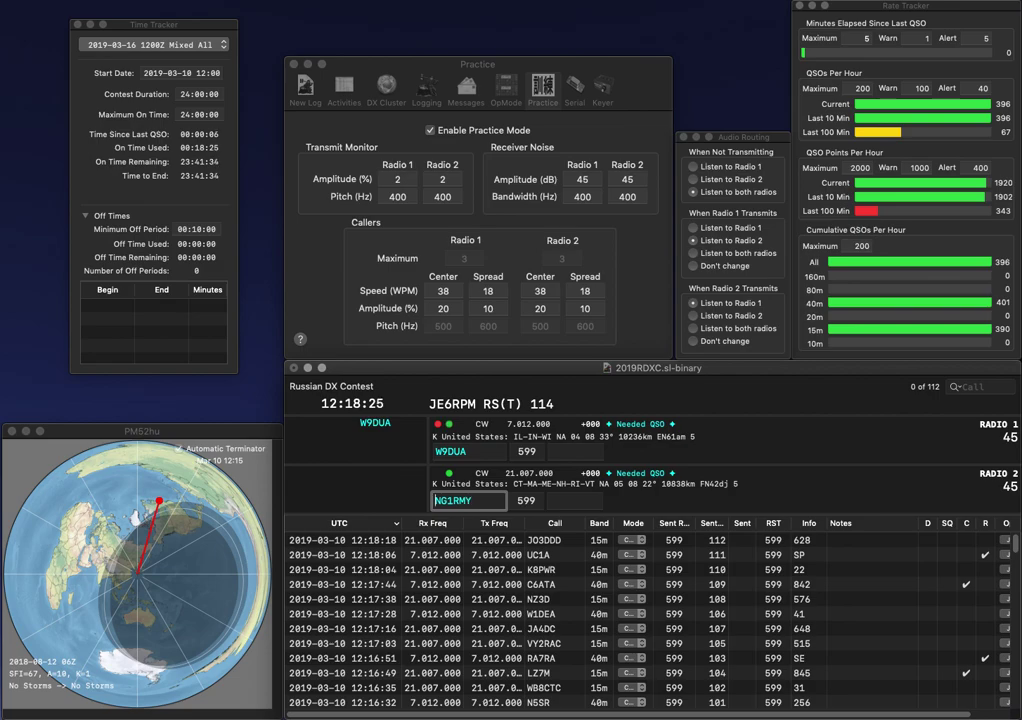
key(super+Left)
key(Delete)
text(D)
key(Return)
text(13)
key(Return)
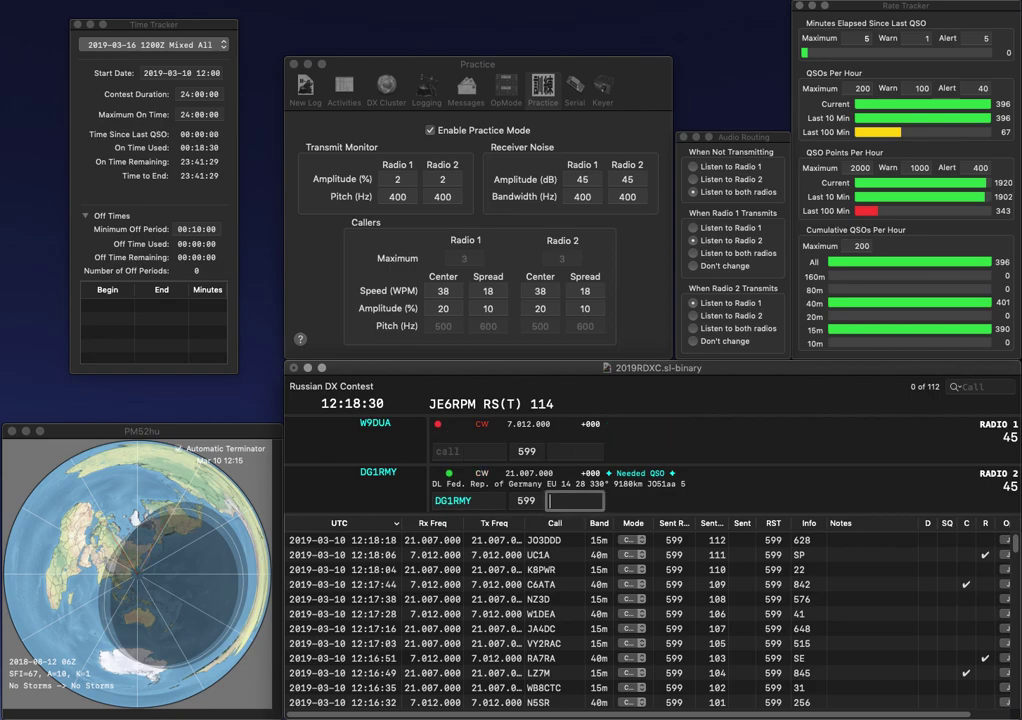
text(168)
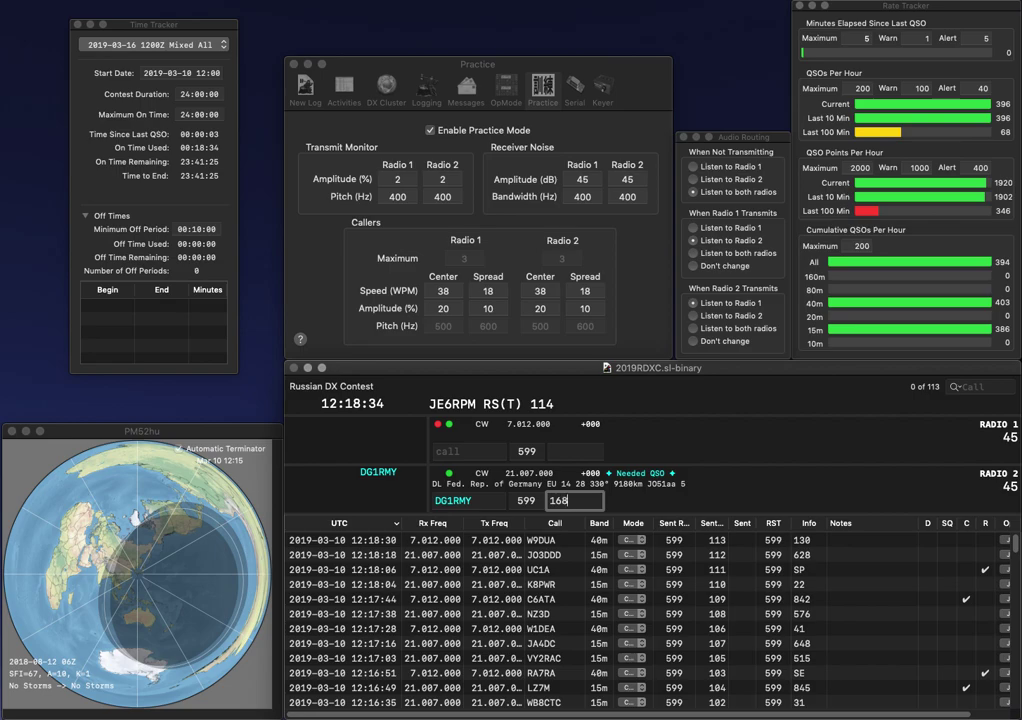
key(Return)
text(VB)
key(Return)
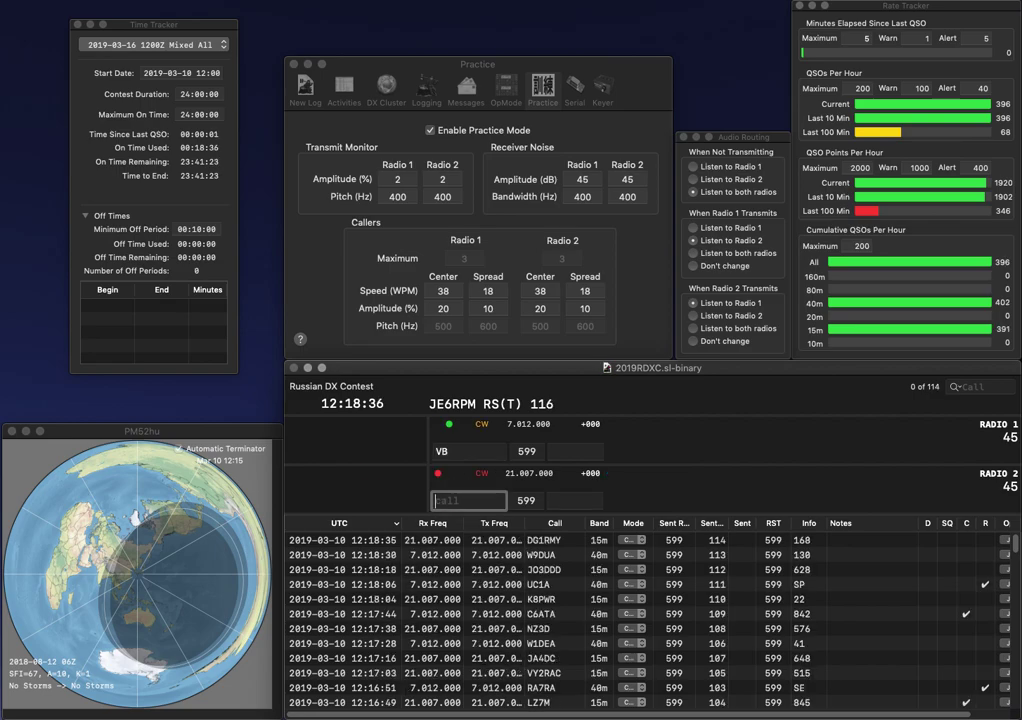
text(G)
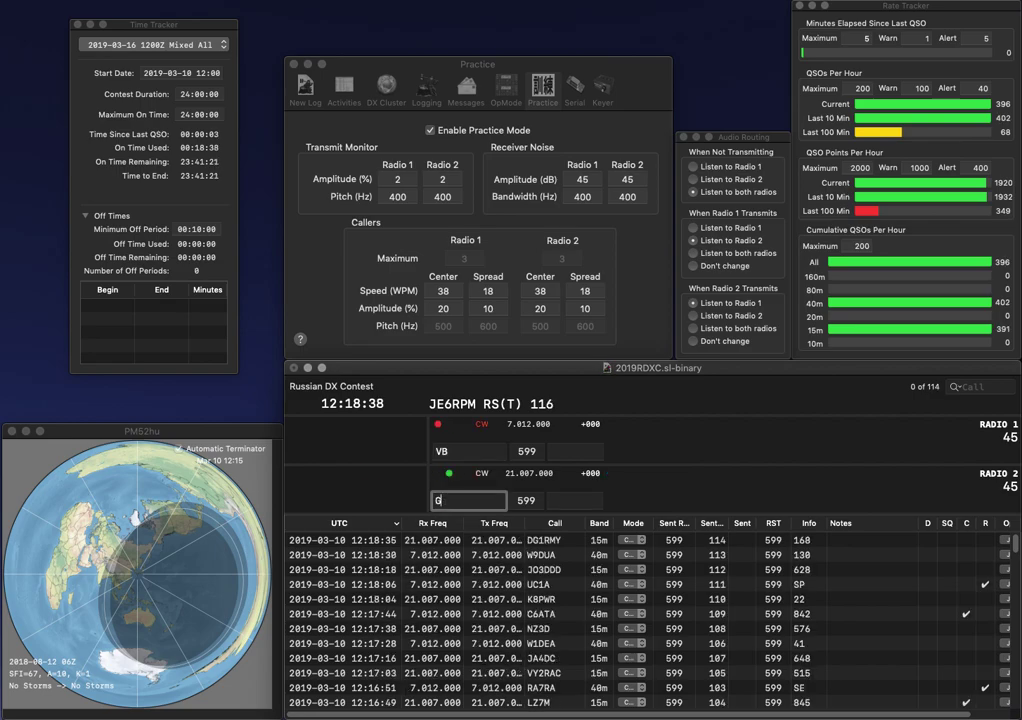
text(ZRT)
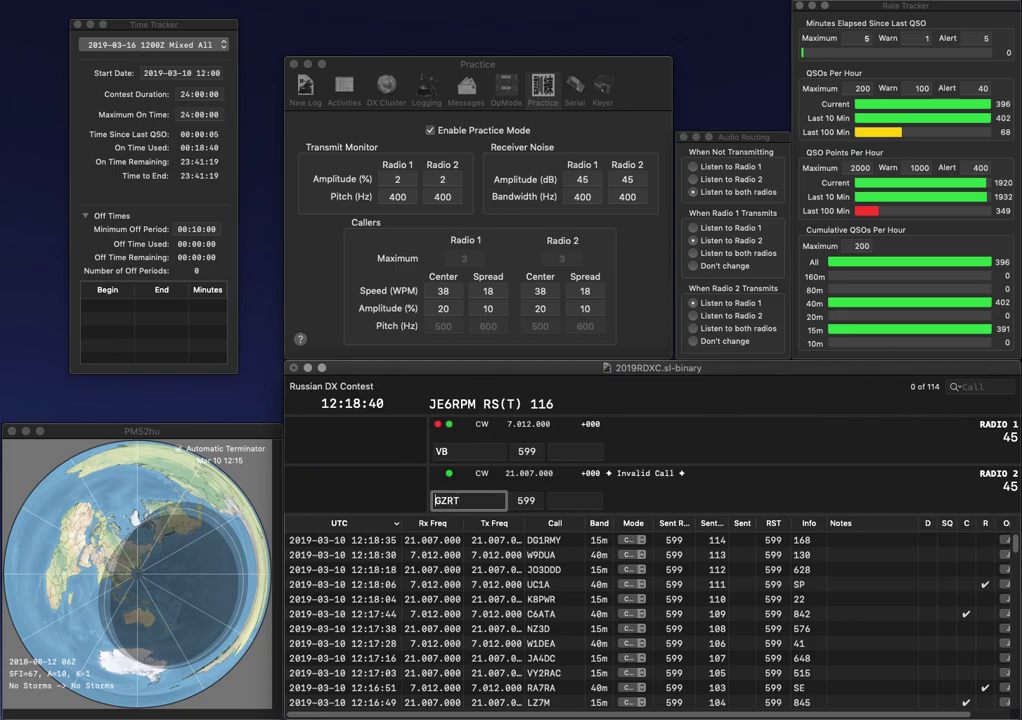
text(M3)
key(Return)
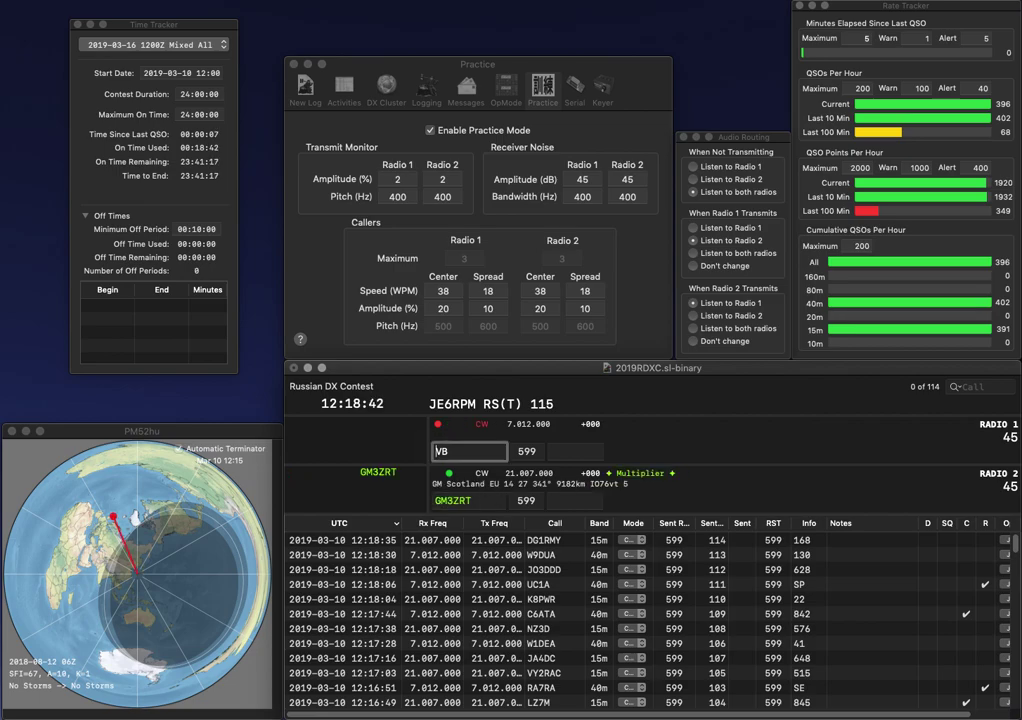
- Extend the Radio 1 partial call to 5VB and log GM3ZRT with exchange 522 on Radio 2
text(5)
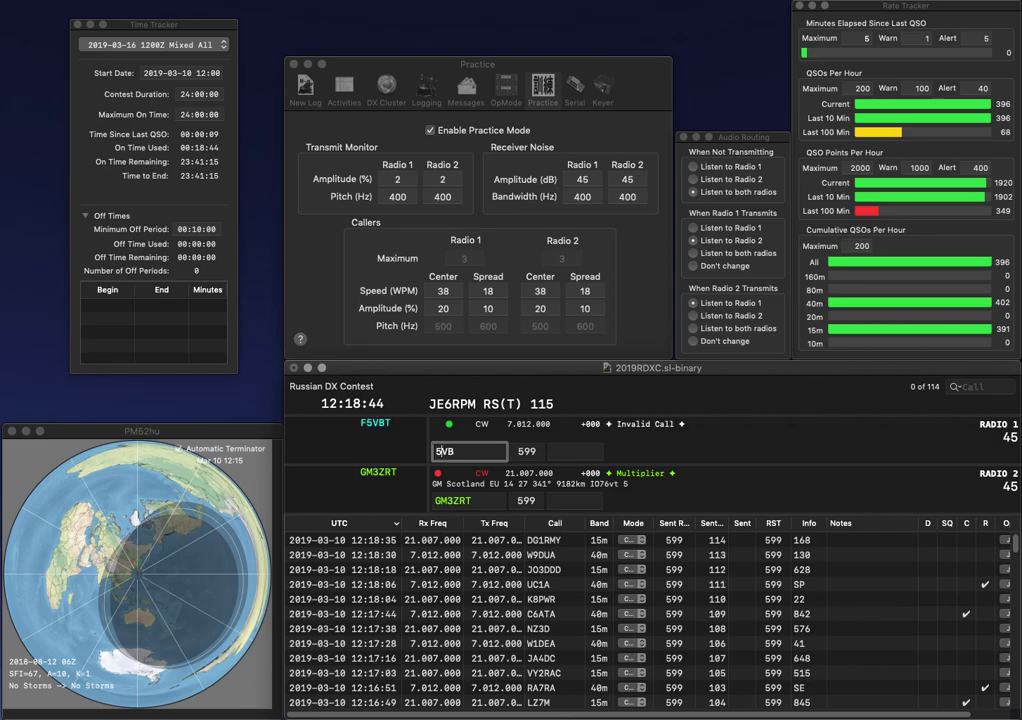
key(Return)
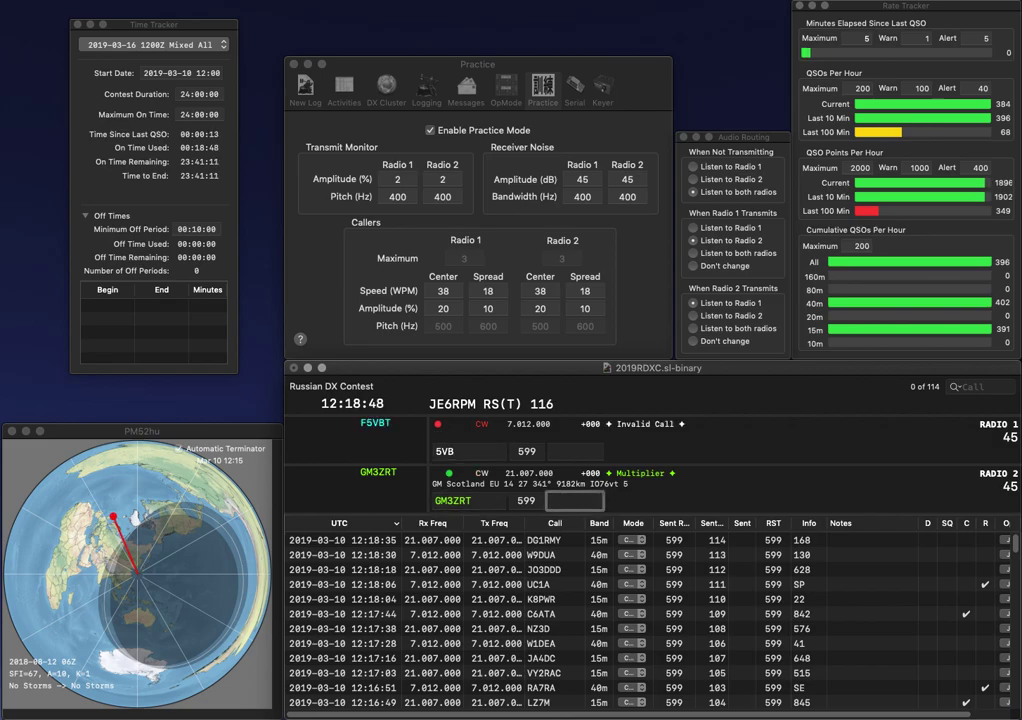
text(522)
key(Return)
- Change the Radio 1 partial call to F5M and query the station again
text(F)
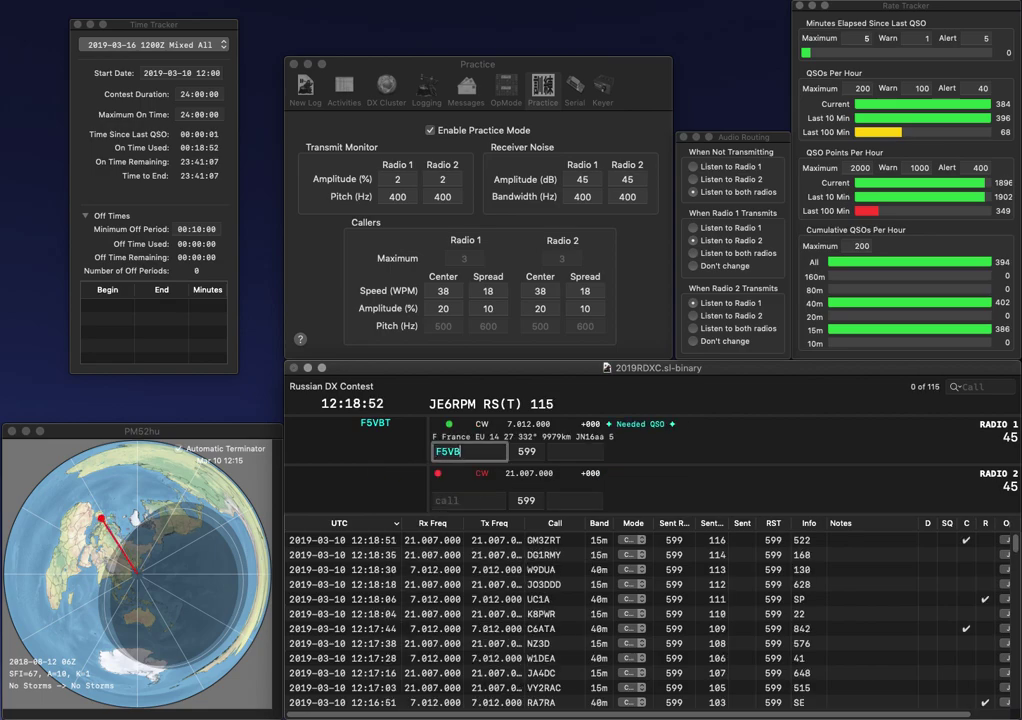
key(BackSpace)
key(BackSpace)
text(M)
key(Return)
text(J5ZX)
key(Home)
text(A)
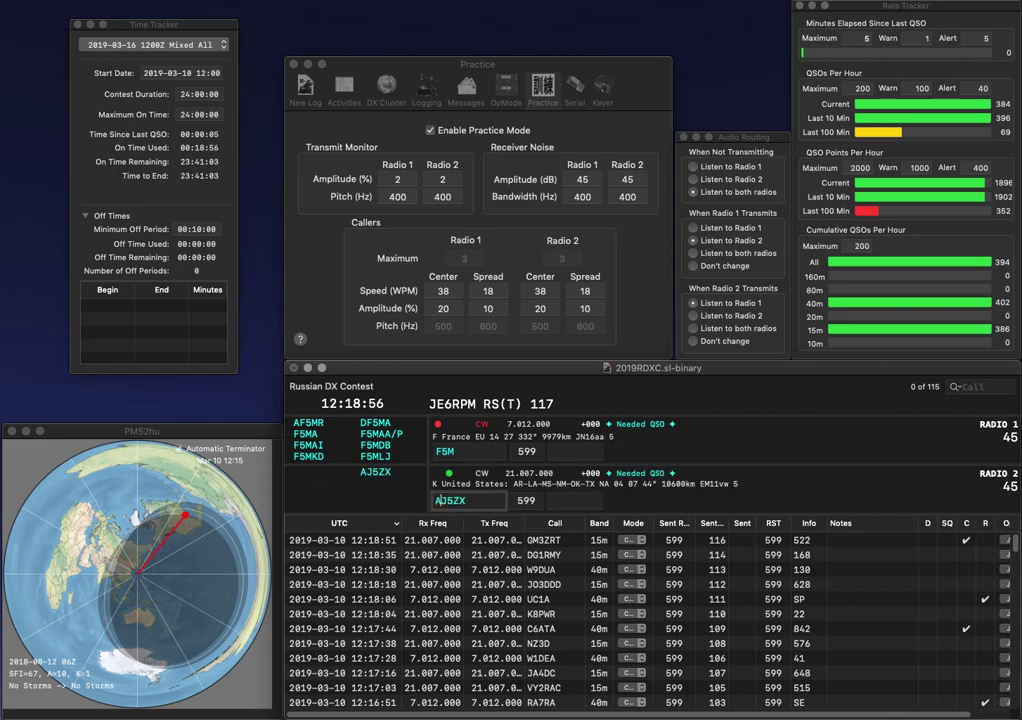
key(Return)
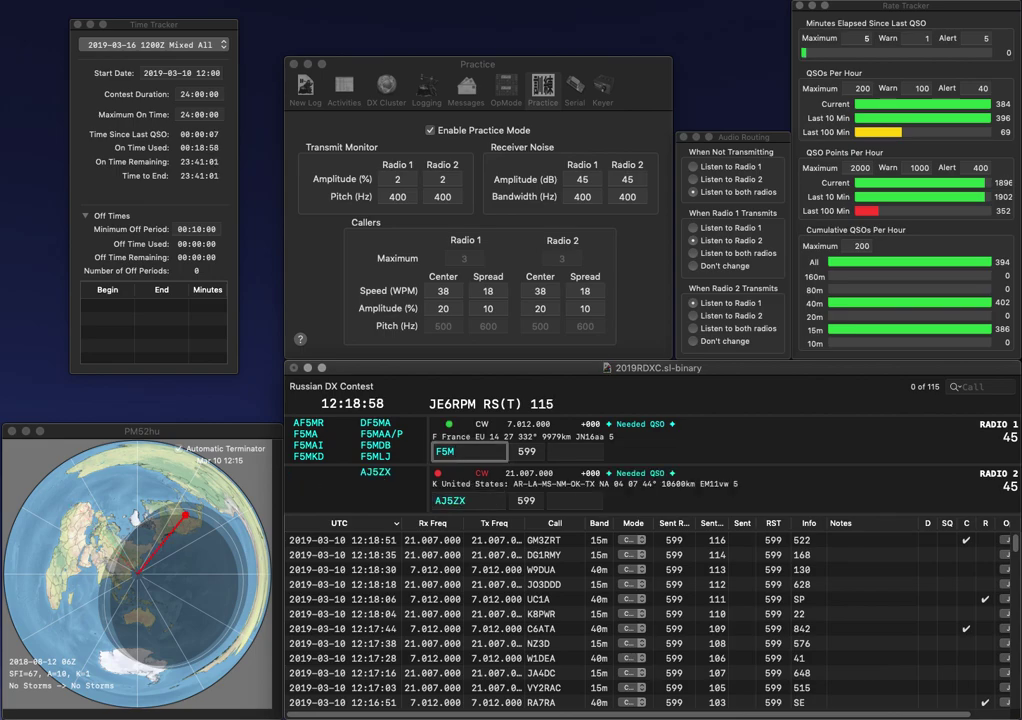
text(VB)
key(Return)
key(space)
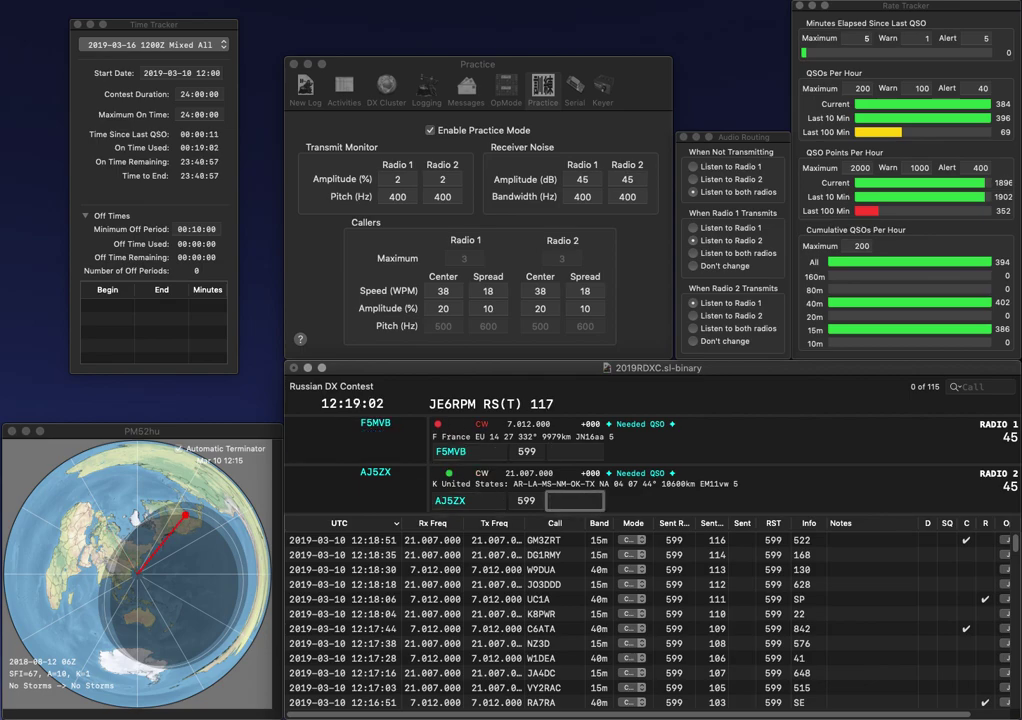
- Log AJ5ZX with exchange 292 on Radio 2 and F5MVB with exchange 918 on Radio 1
text(292)
key(Return)
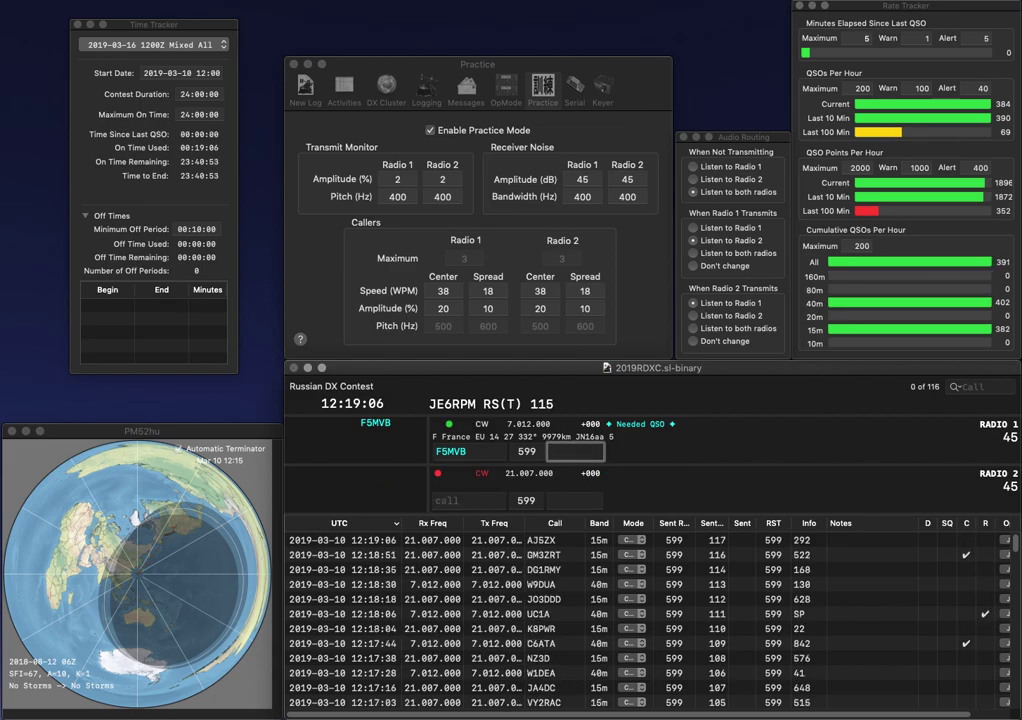
text(18)
key(Return)
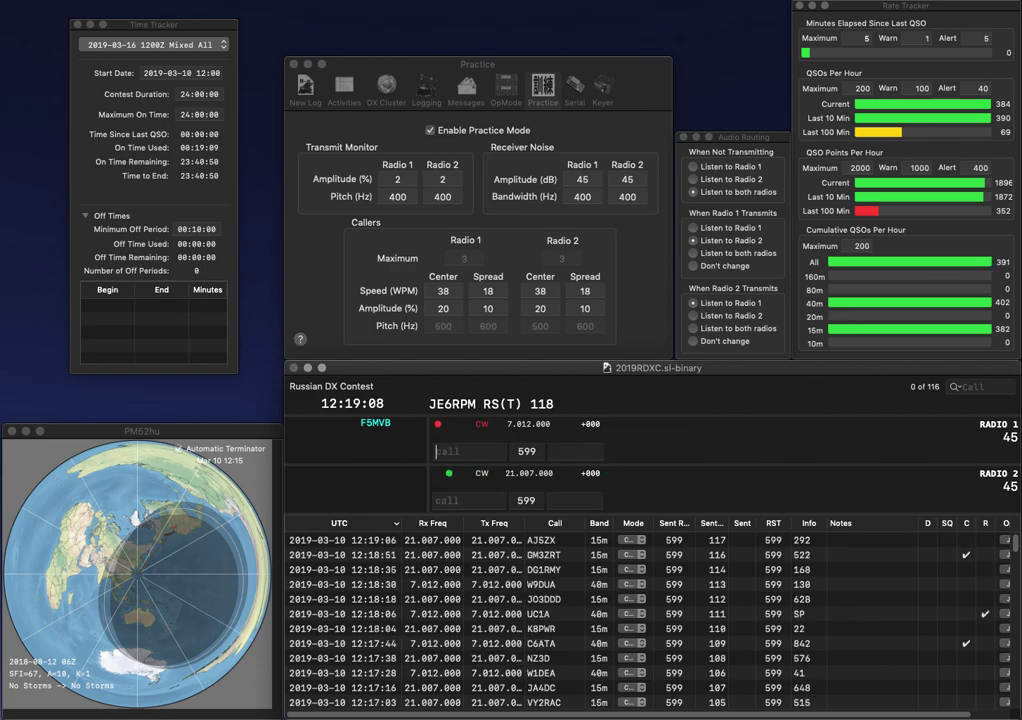
- Answer KB9DVC on Radio 2, log it with exchange 990, and enter the partial call 3OS on Radio 1
text(KB9DVC)
key(Return)
text(30S)
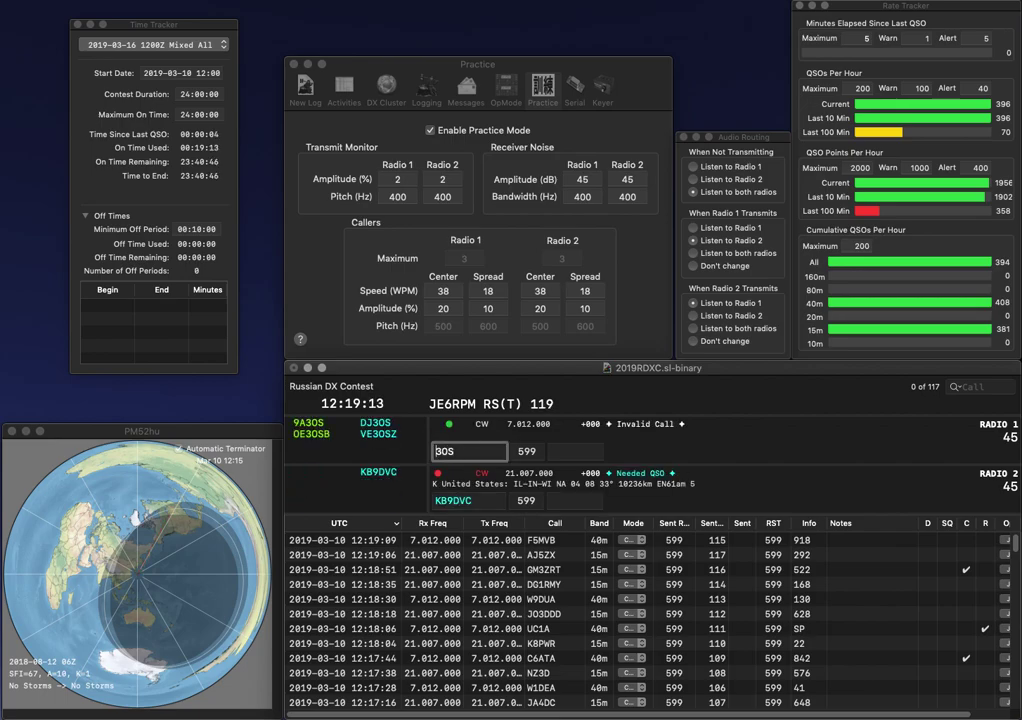
key(Tab)
key(space)
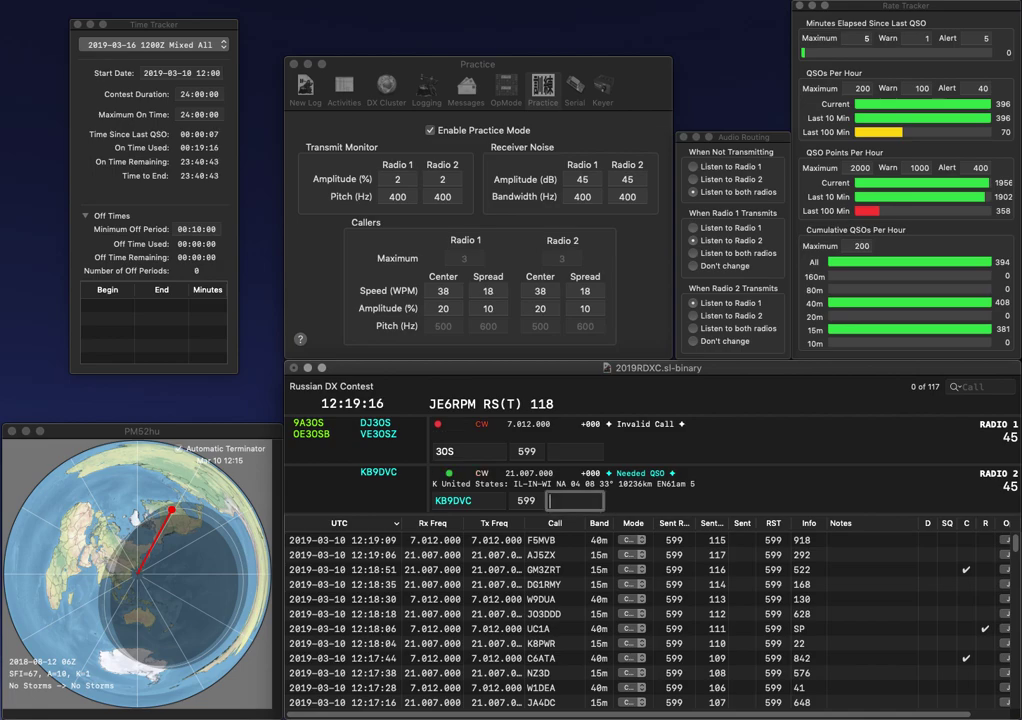
text(99)
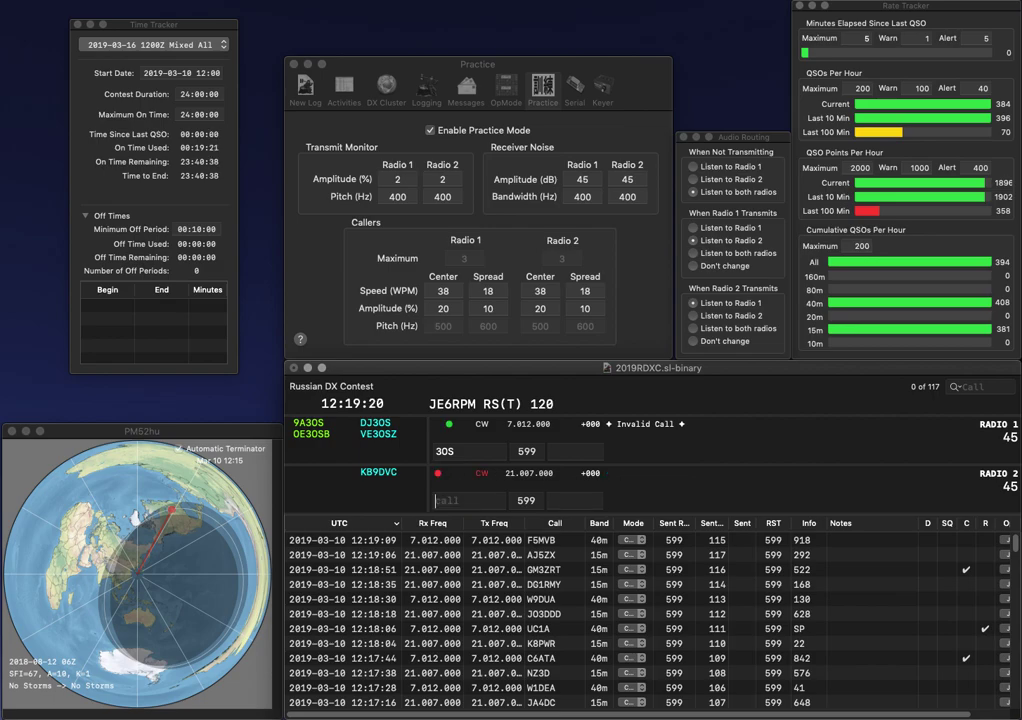
key(Return)
text(AC3OH)
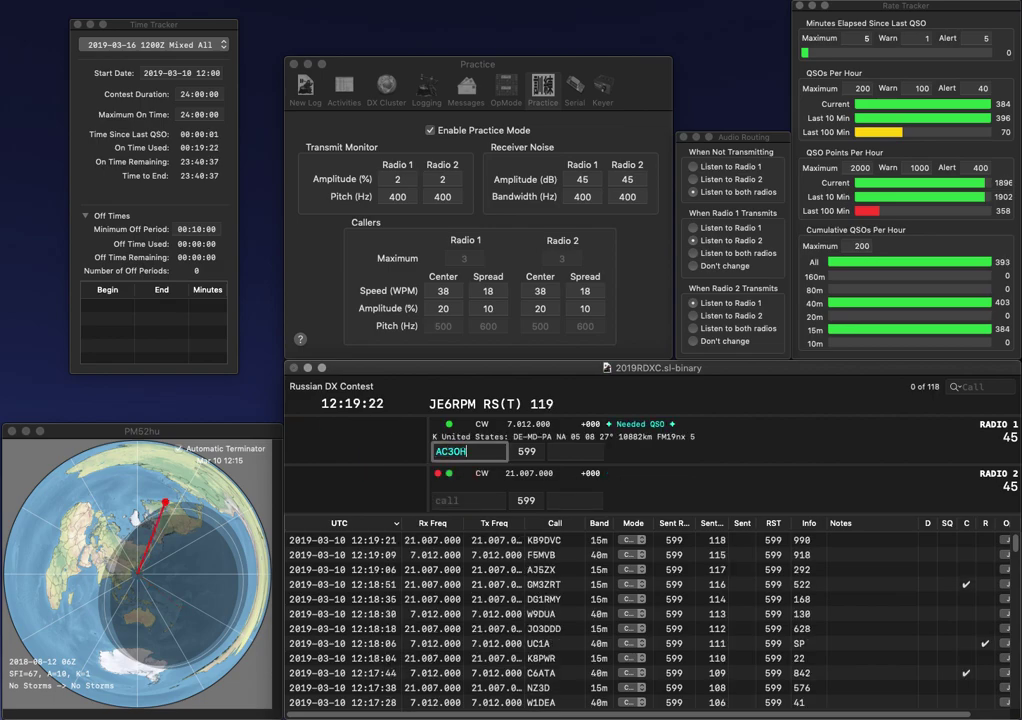
key(BackSpace)
text(H)
key(Return)
text(N7)
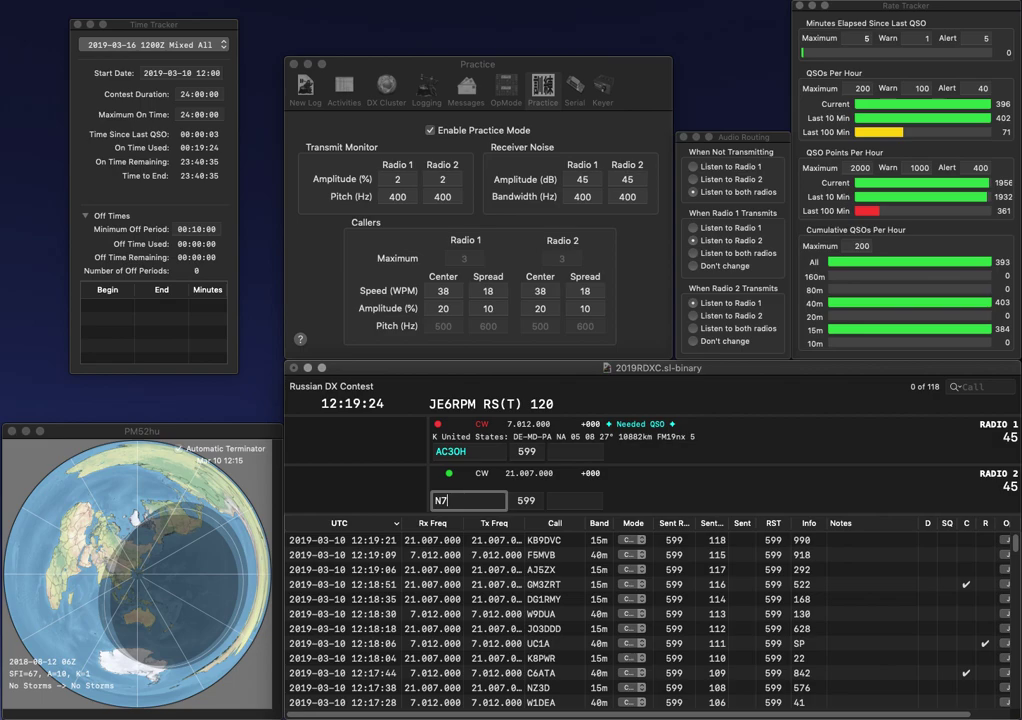
text(RO)
key(Return)
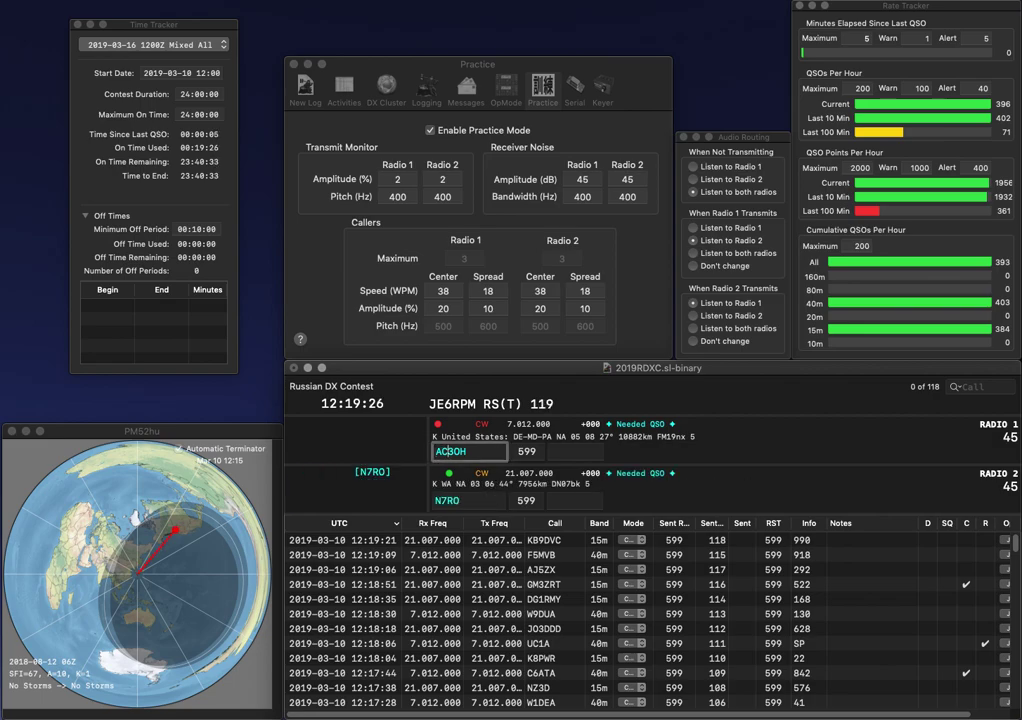
key(Left)
key(Left)
key(Left)
key(BackSpace)
text(D)
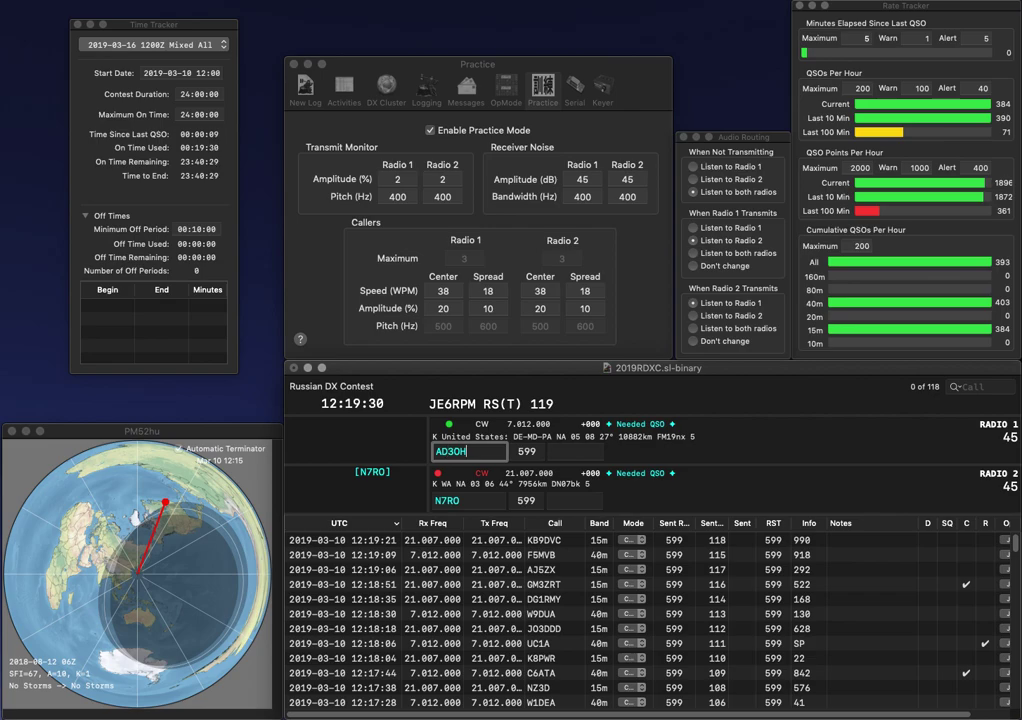
key(Right)
key(Right)
key(BackSpace)
text(S)
key(Return)
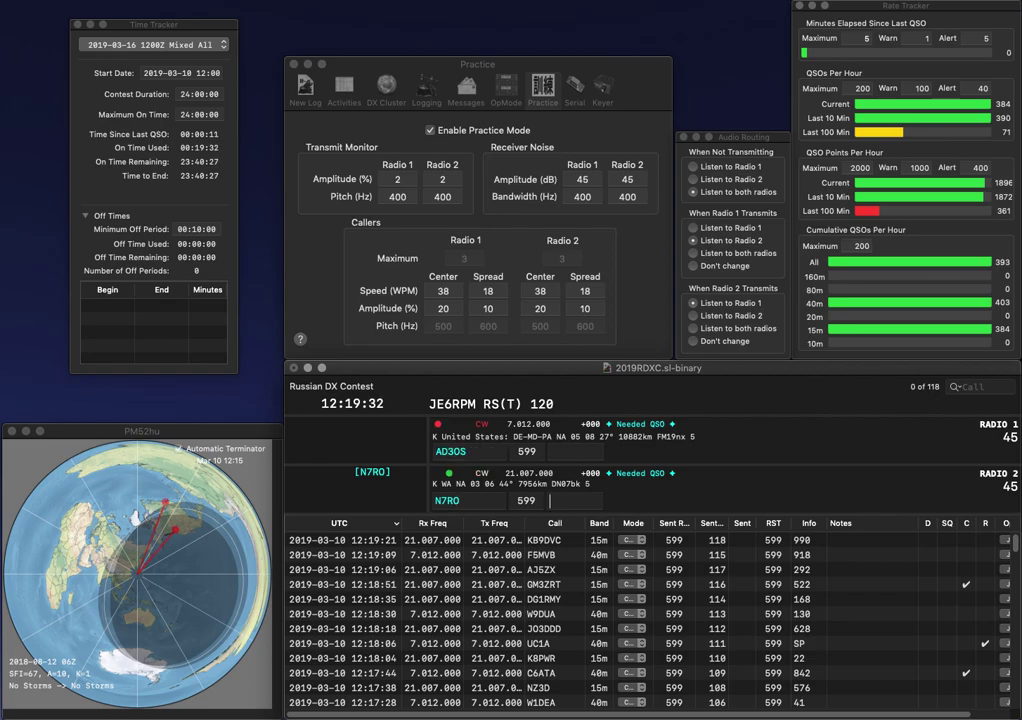
text(485)
key(Return)
key(Left)
key(Left)
key(BackSpace)
text(4)
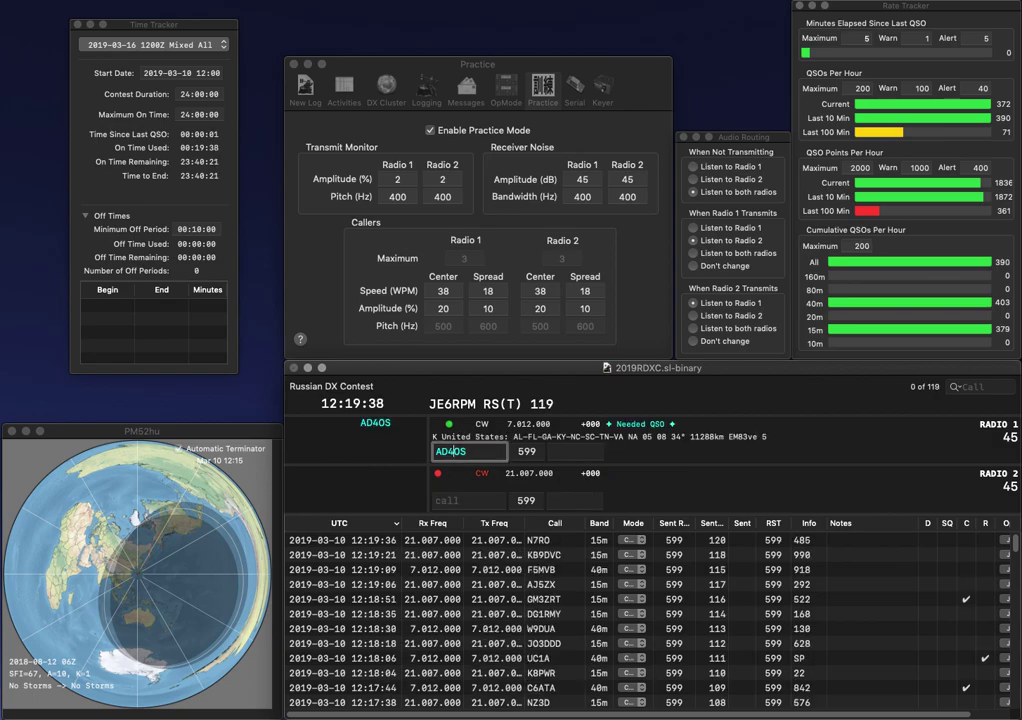
key(Return)
- Answer AC4GW on Radio 2 and log AD4OS with exchange 42 on Radio 1
text(AC4GW)
key(Return)
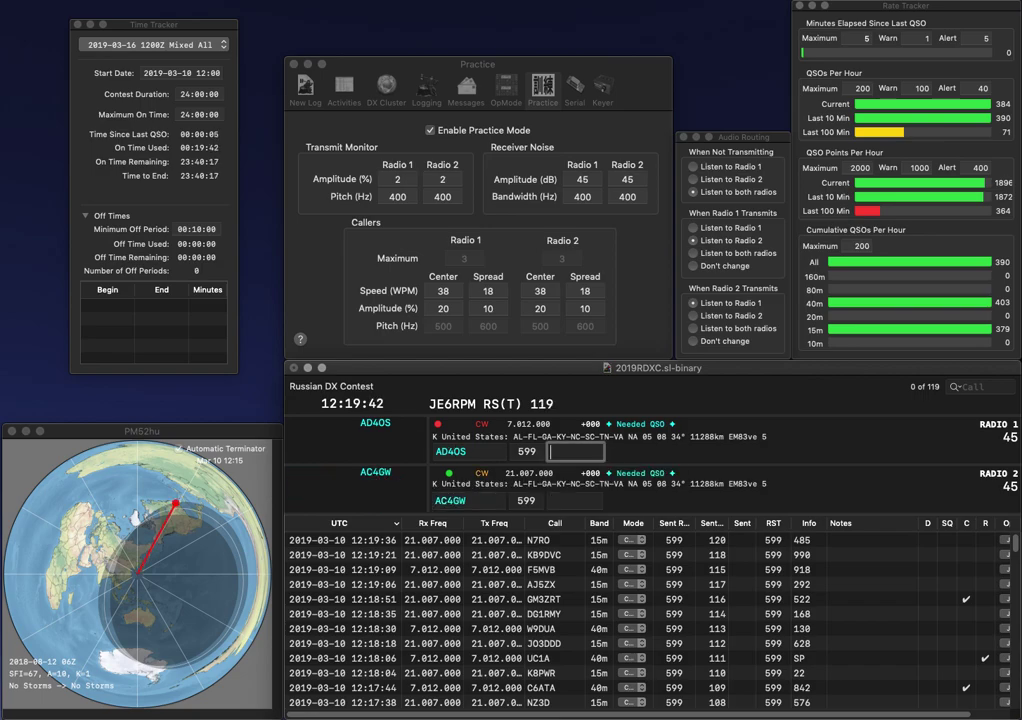
text(42)
key(Return)
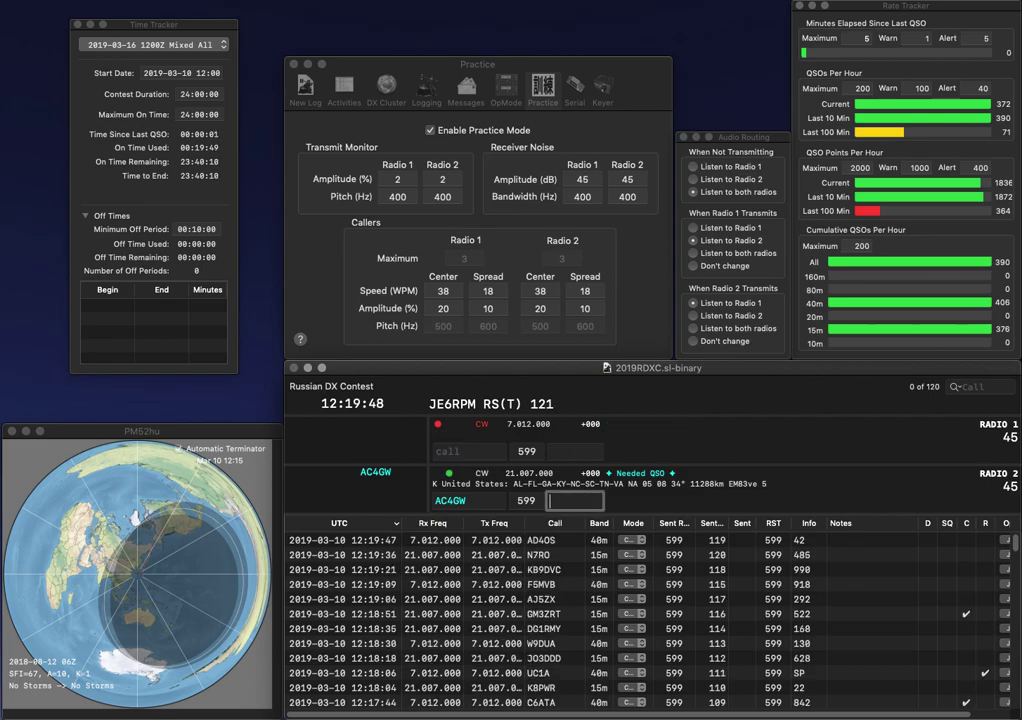
- Log AC4GW with exchange 864 on Radio 2 and query the partial call GCE on Radio 1
text(86)
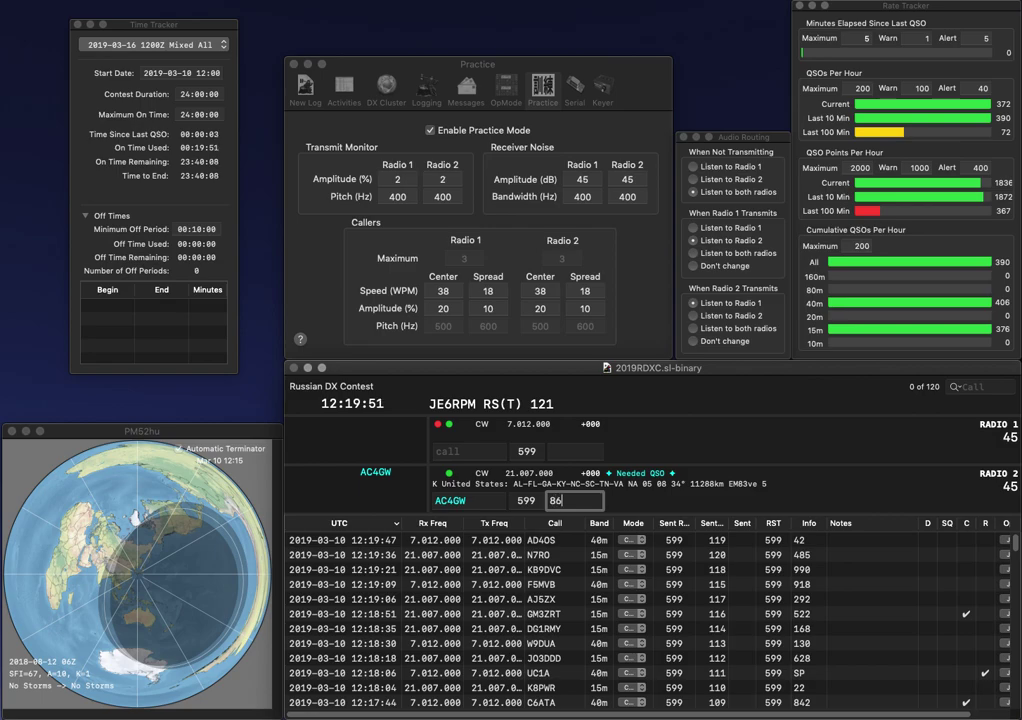
text(4)
key(Return)
text(G)
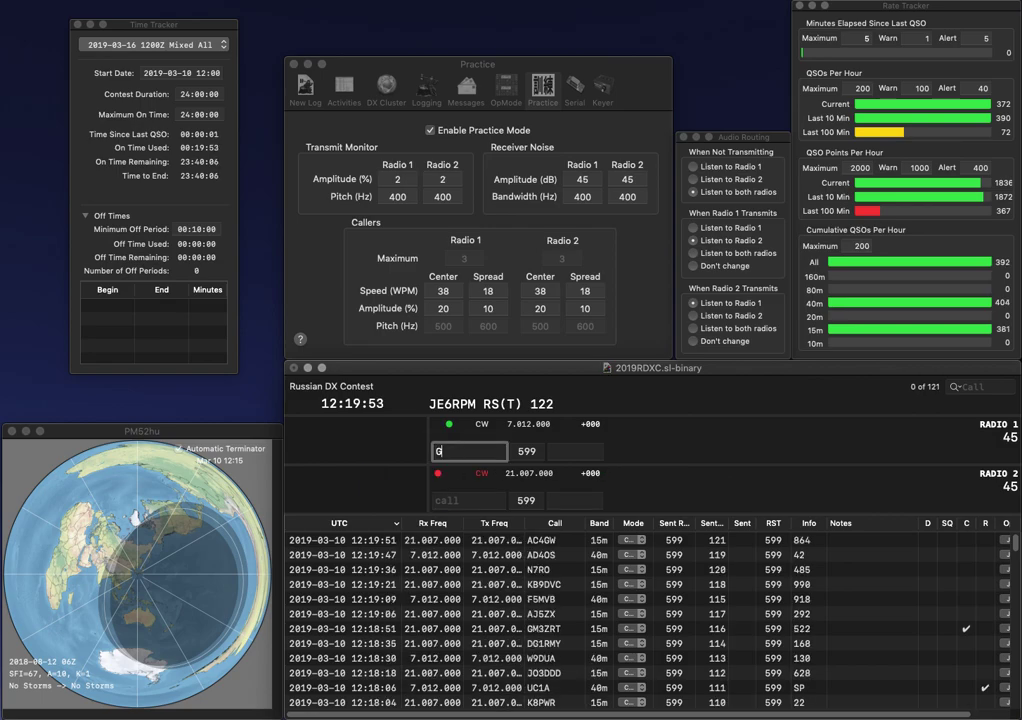
text(CE)
key(Return)
text(N3MD)
key(Return)
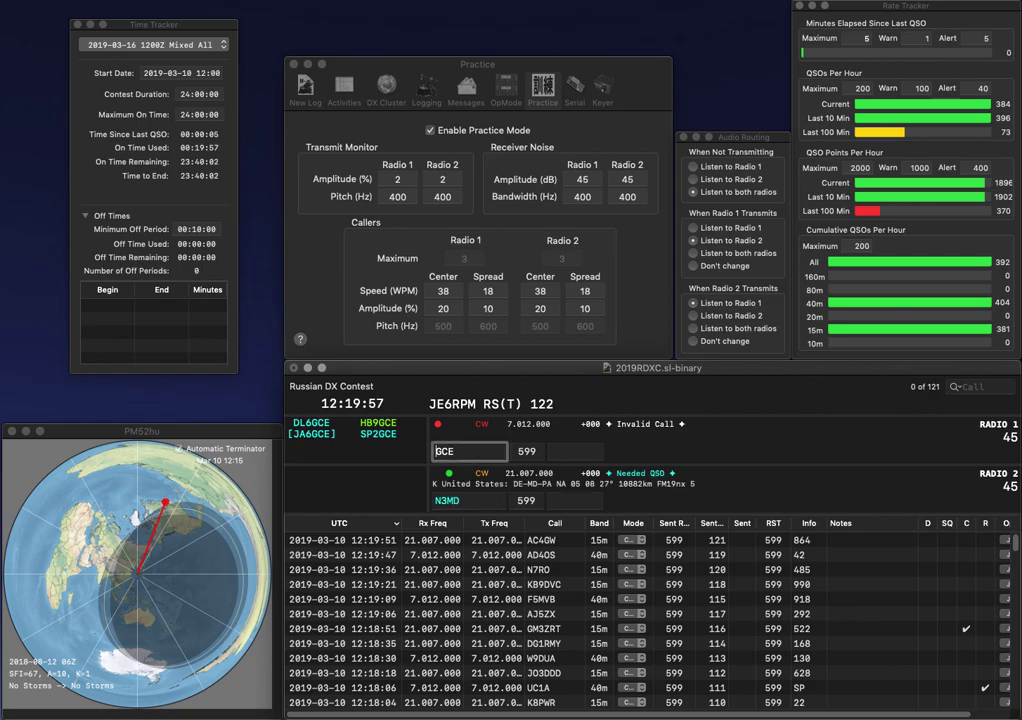
text(HB9)
key(Return)
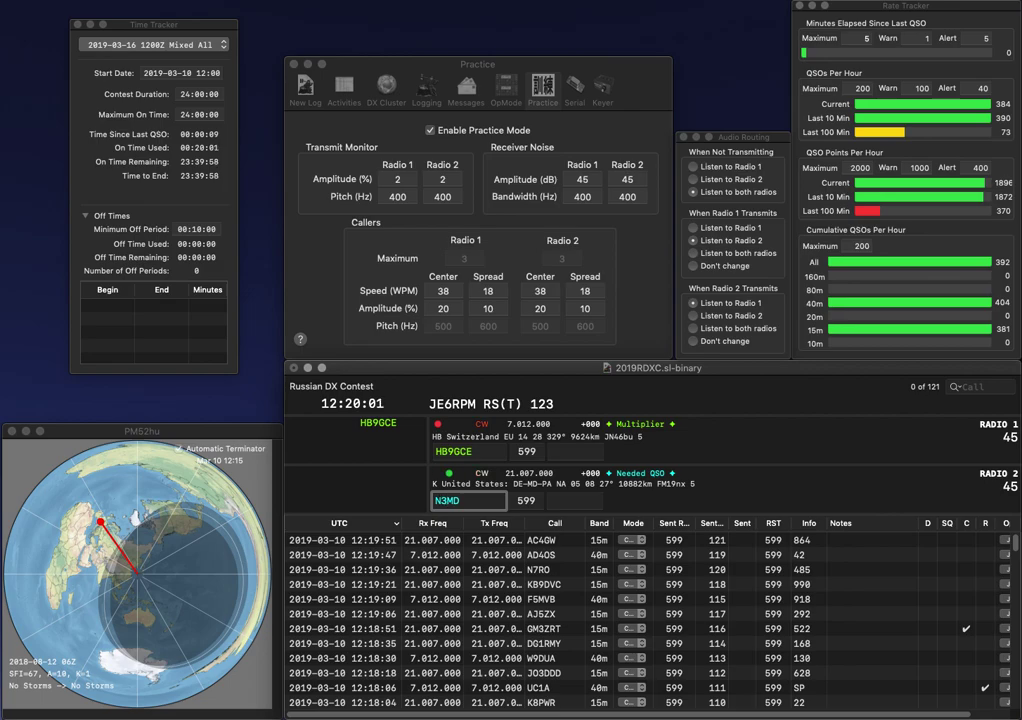
text(E)
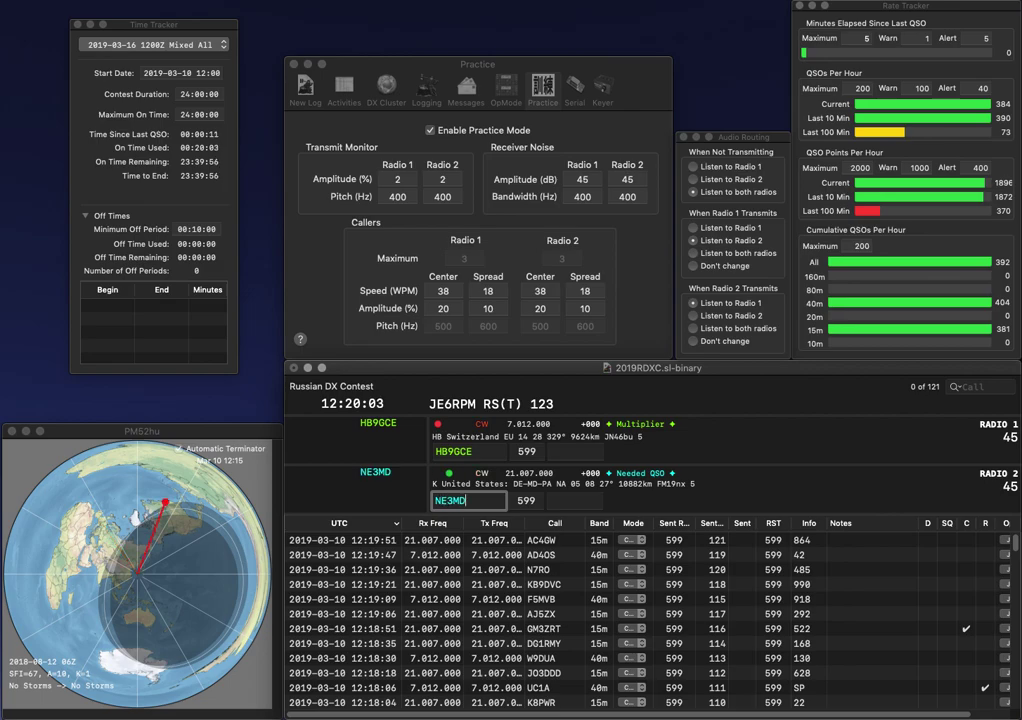
key(Return)
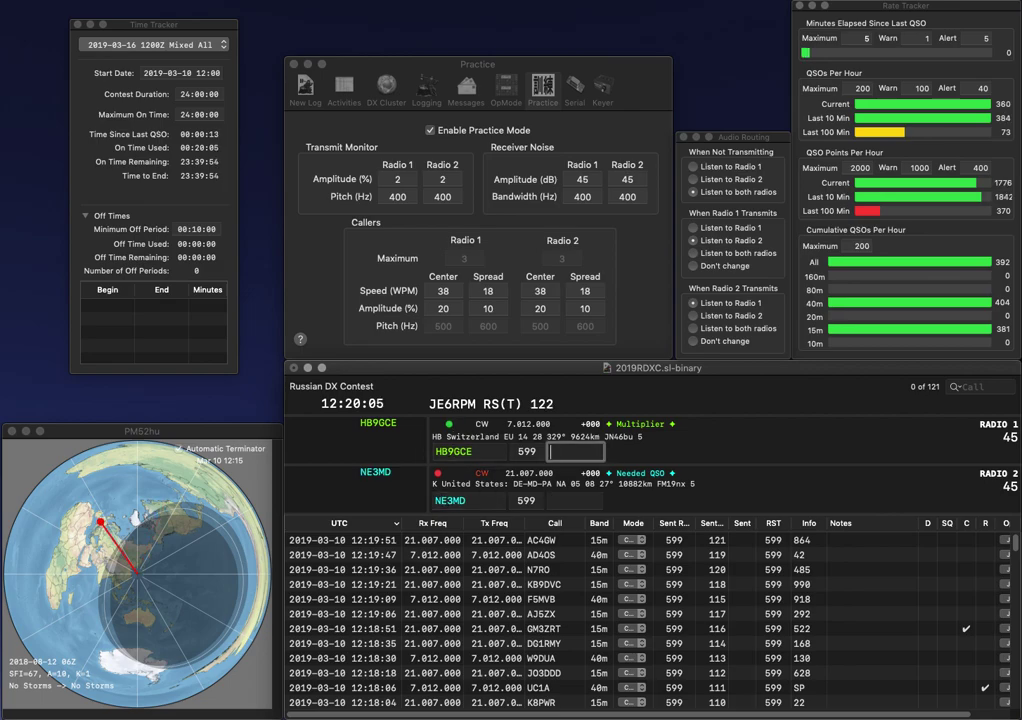
text(20)
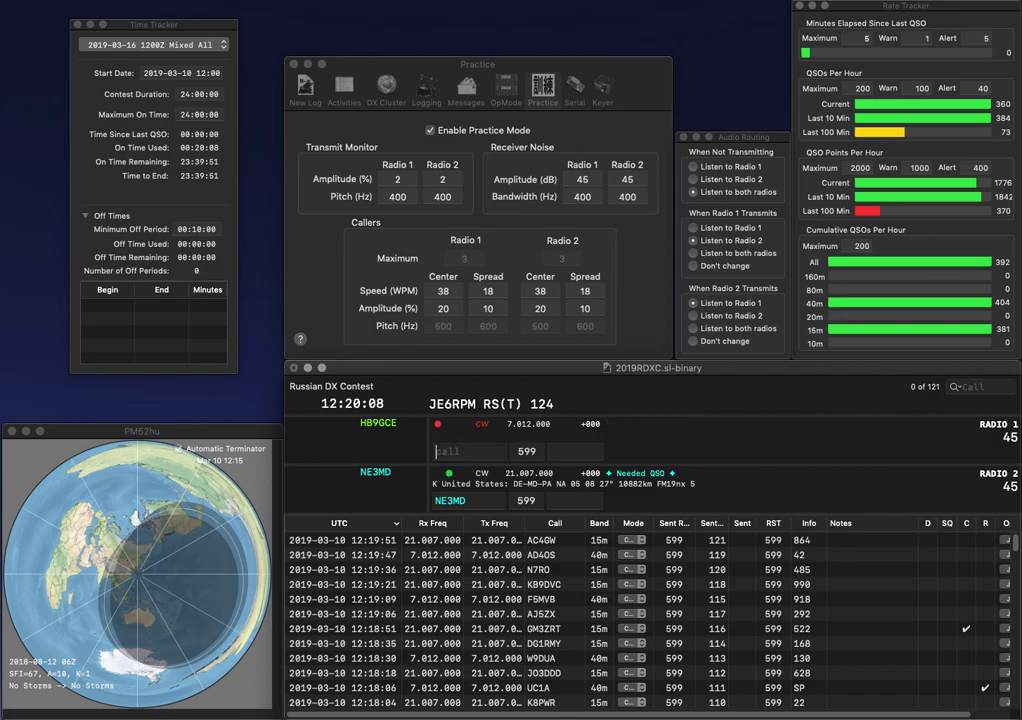
key(Return)
text(77)
key(Return)
- Query the partial call 8HQ on Radio 1 and answer N0MH on Radio 2
text(8HQ)
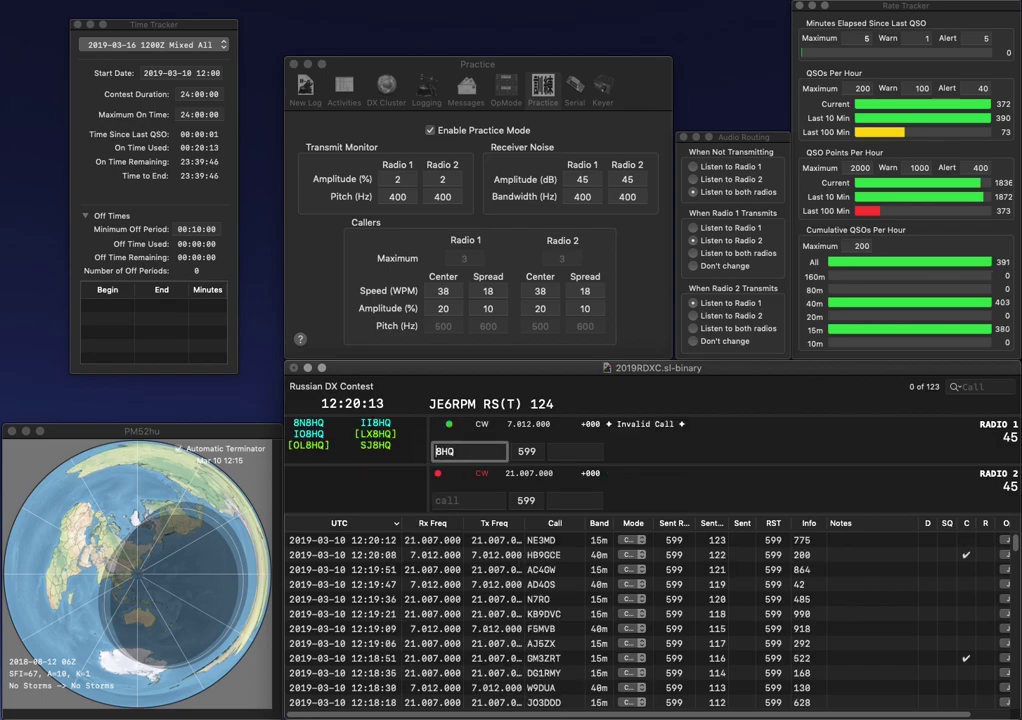
key(Return)
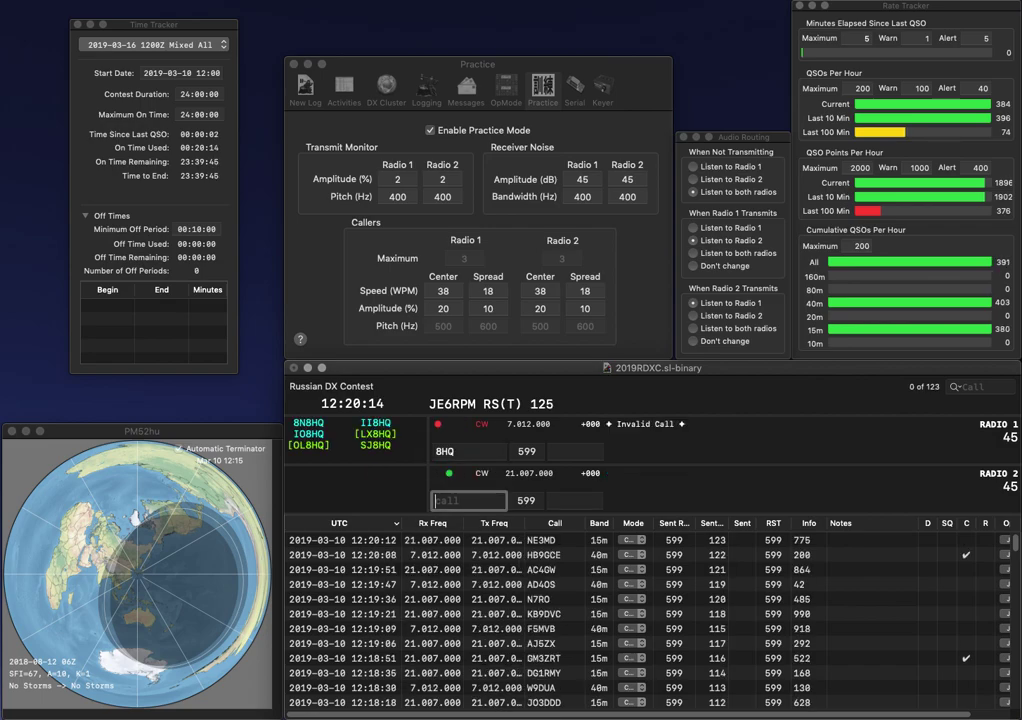
text(N0MH)
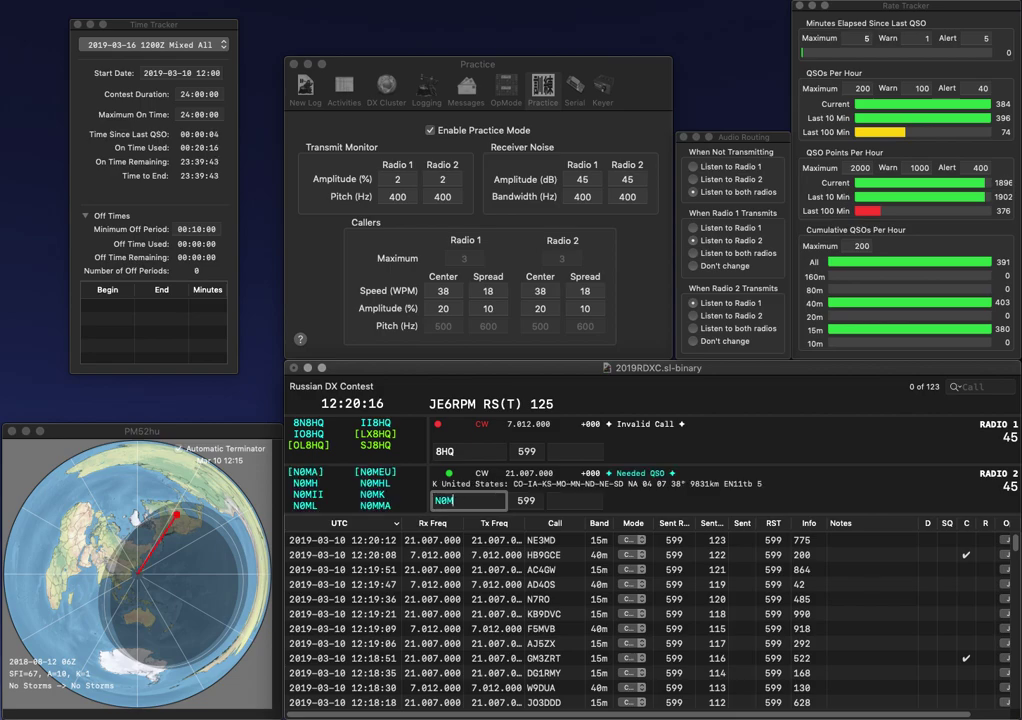
key(Return)
- Complete the Radio 1 call as II8HQ and send the station its exchange
key(Left)
key(Left)
key(Left)
text(II)
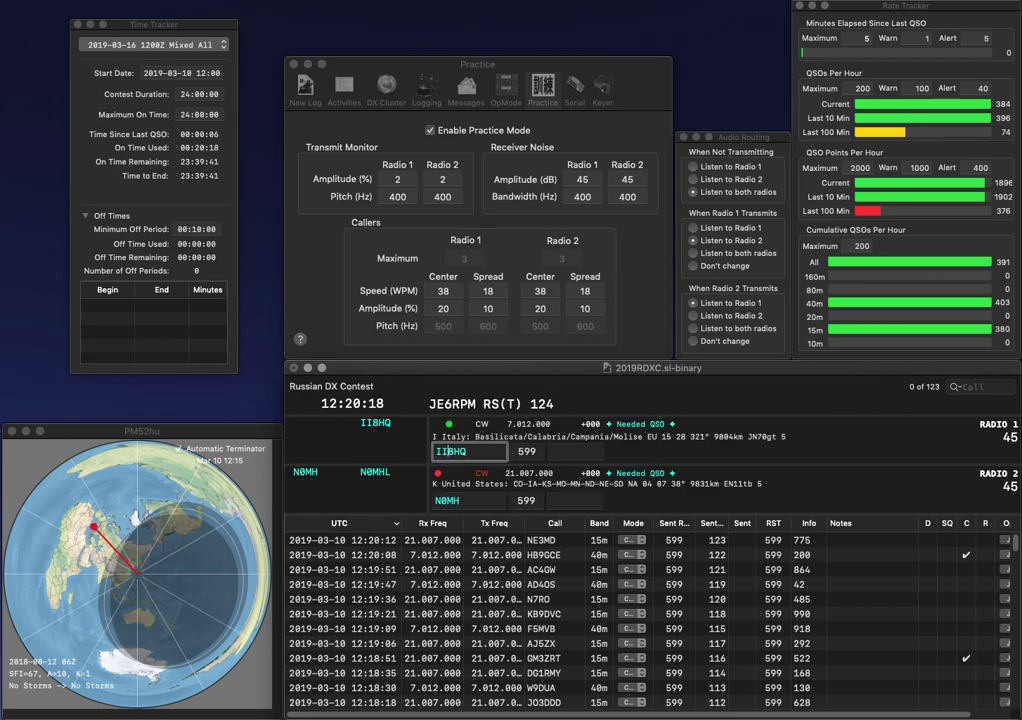
key(Return)
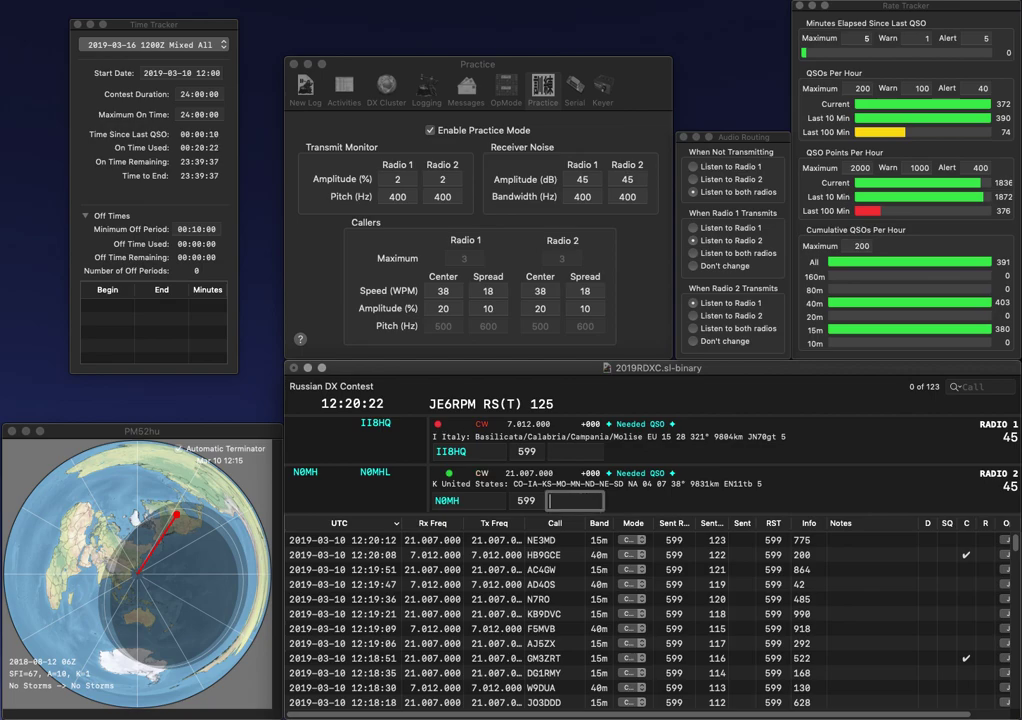
text(601)
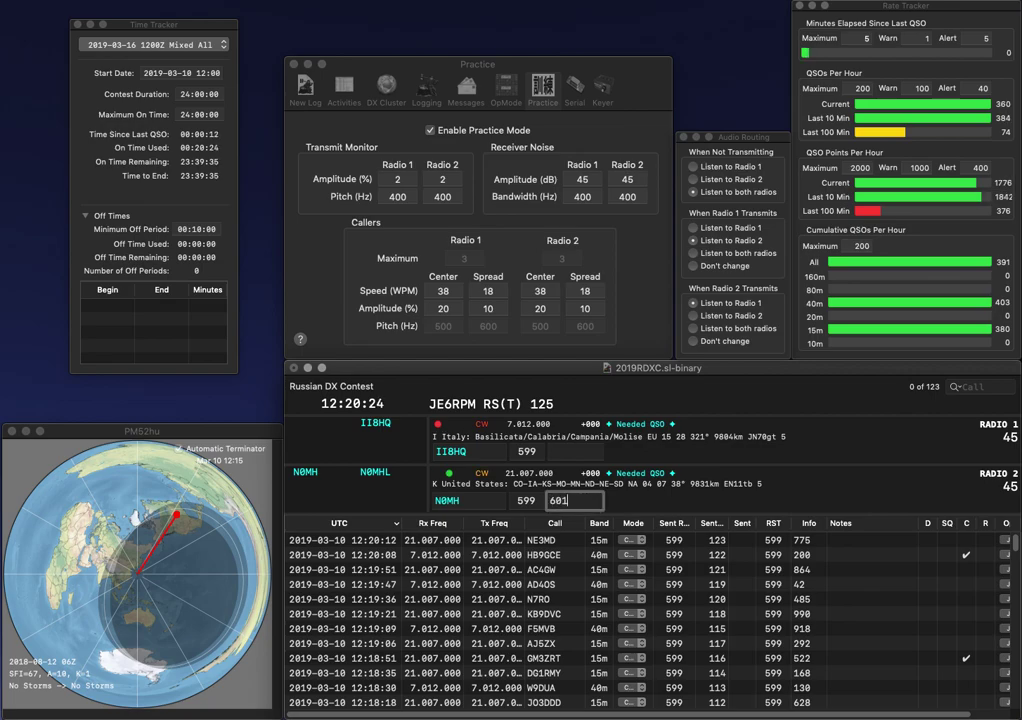
key(Return)
text(78)
key(Return)
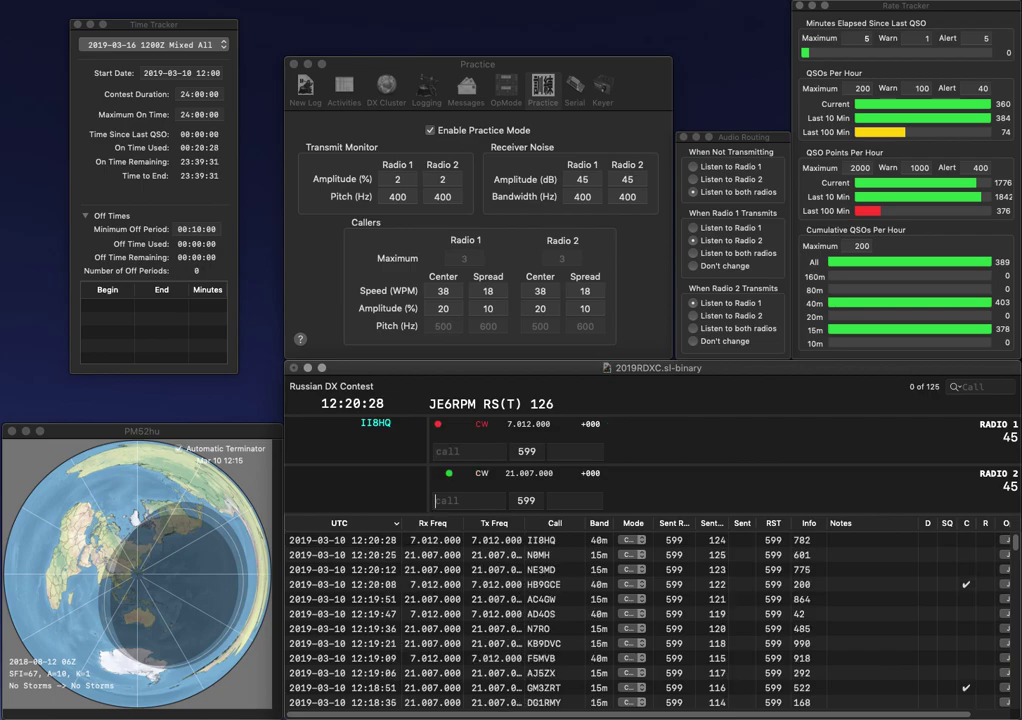
text(9V1Y)
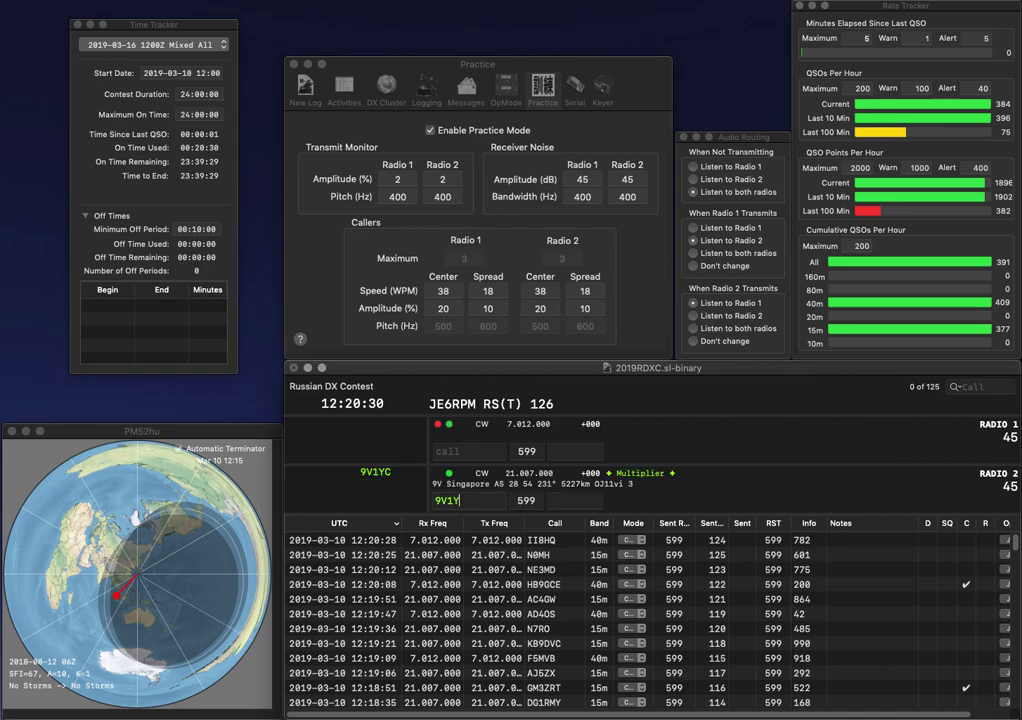
text(C3THI)
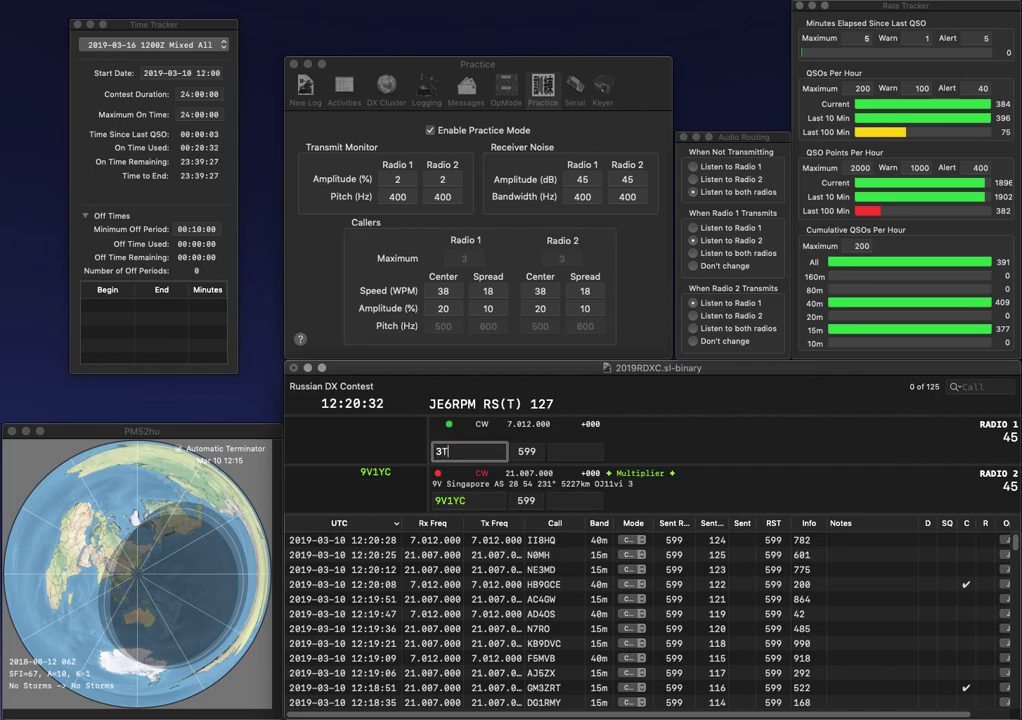
key(Home)
text(W)
key(Return)
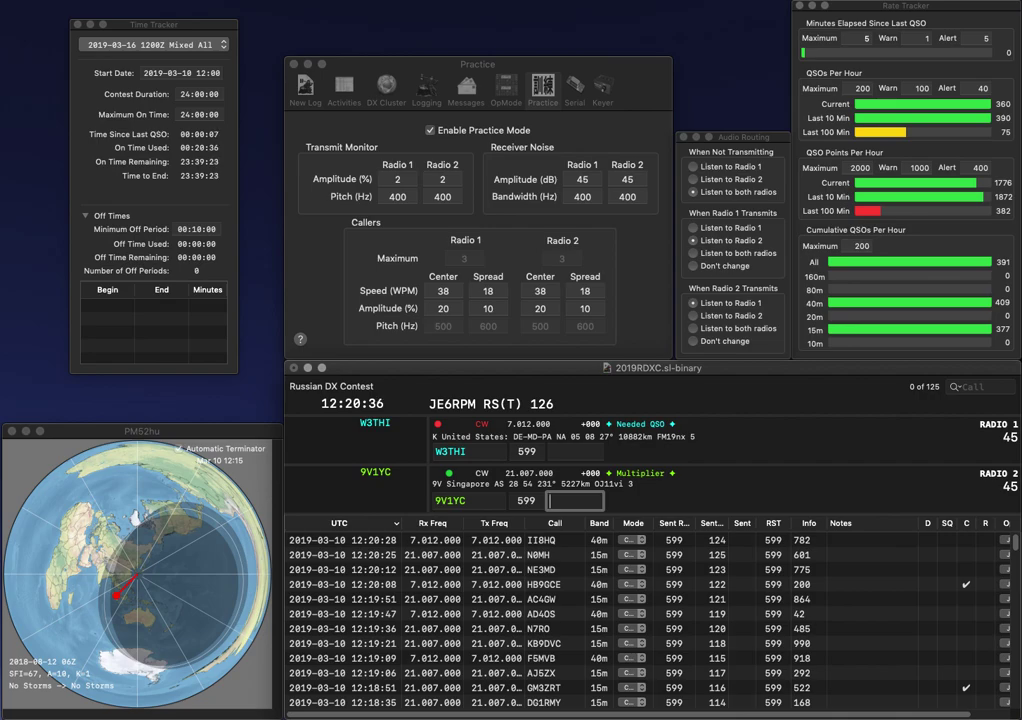
text(79)
key(Return)
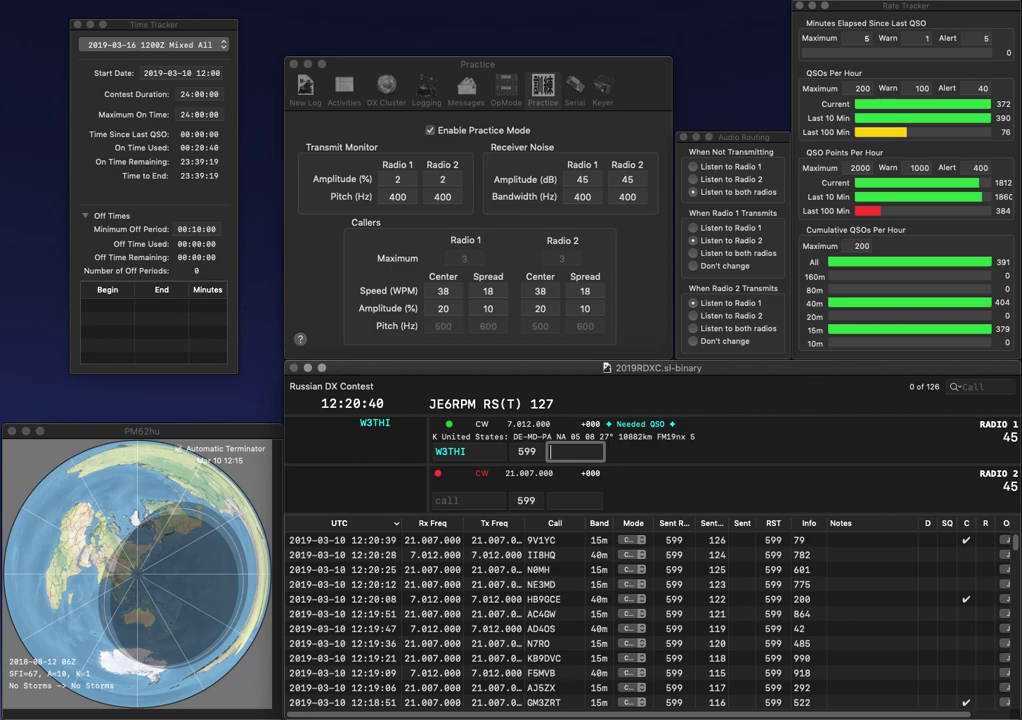
text(672)
key(Return)
text(N1QD)
key(Return)
text(OK3)
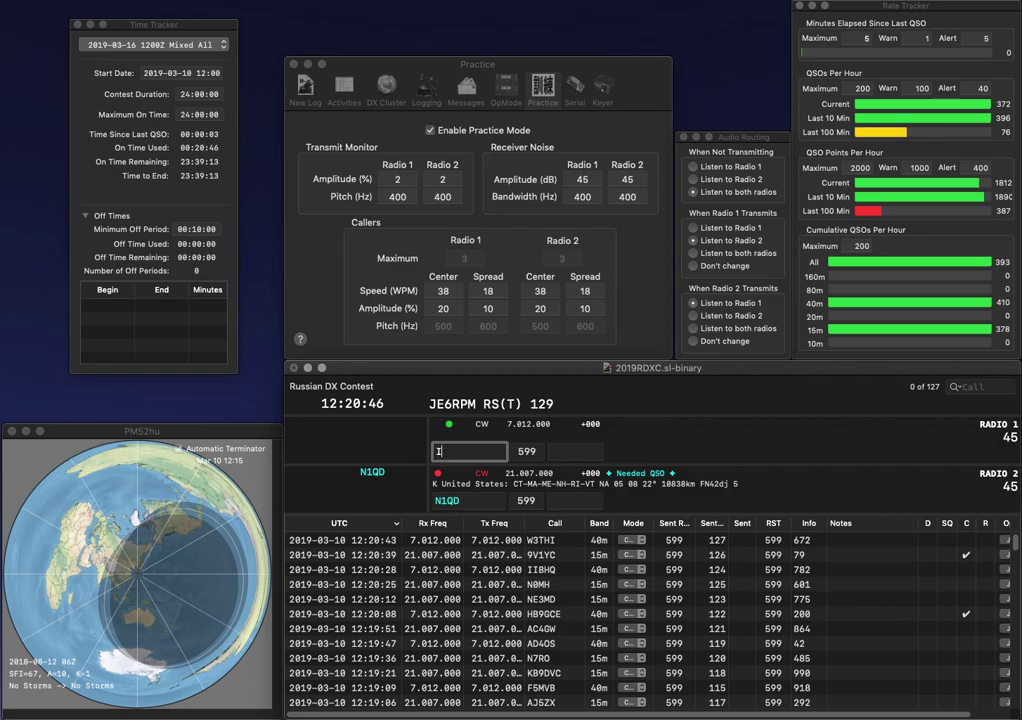
text(WW)
key(Return)
key(Tab)
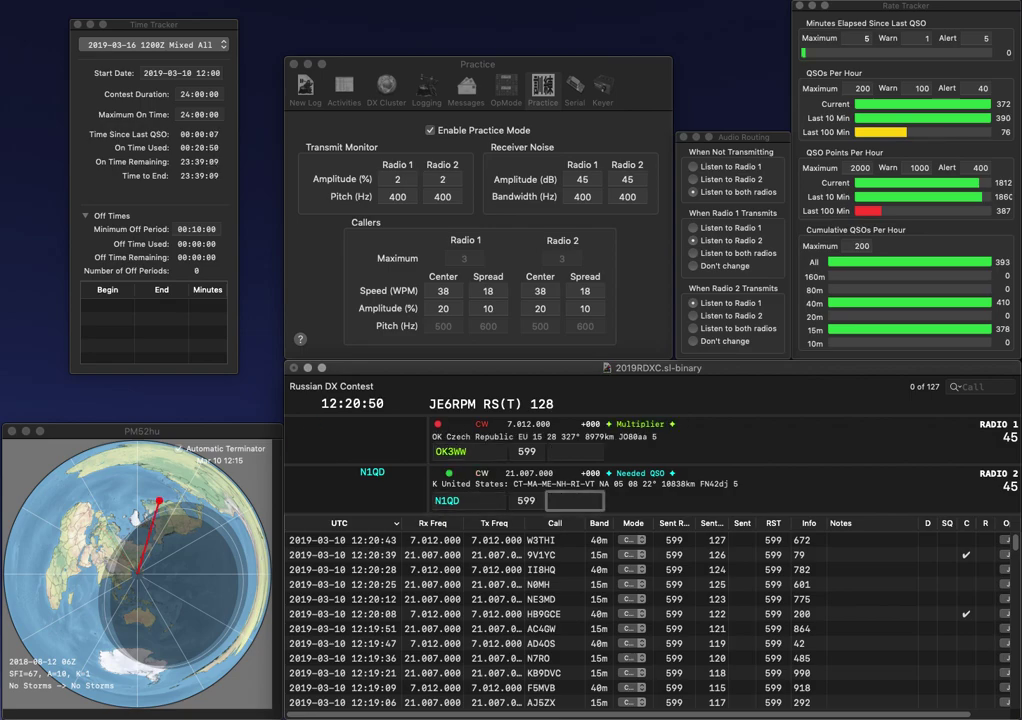
text(449)
key(Return)
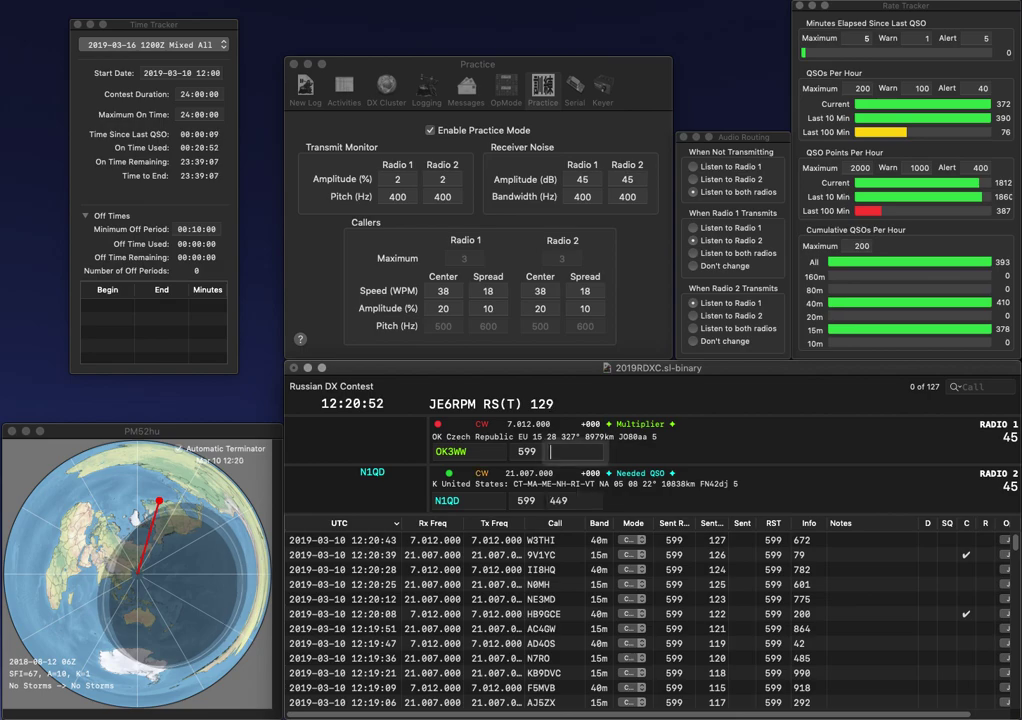
key(Tab)
key(Left)
key(Left)
key(BackSpace)
text(4)
key(F5)
key(Return)
text(DSAIO)
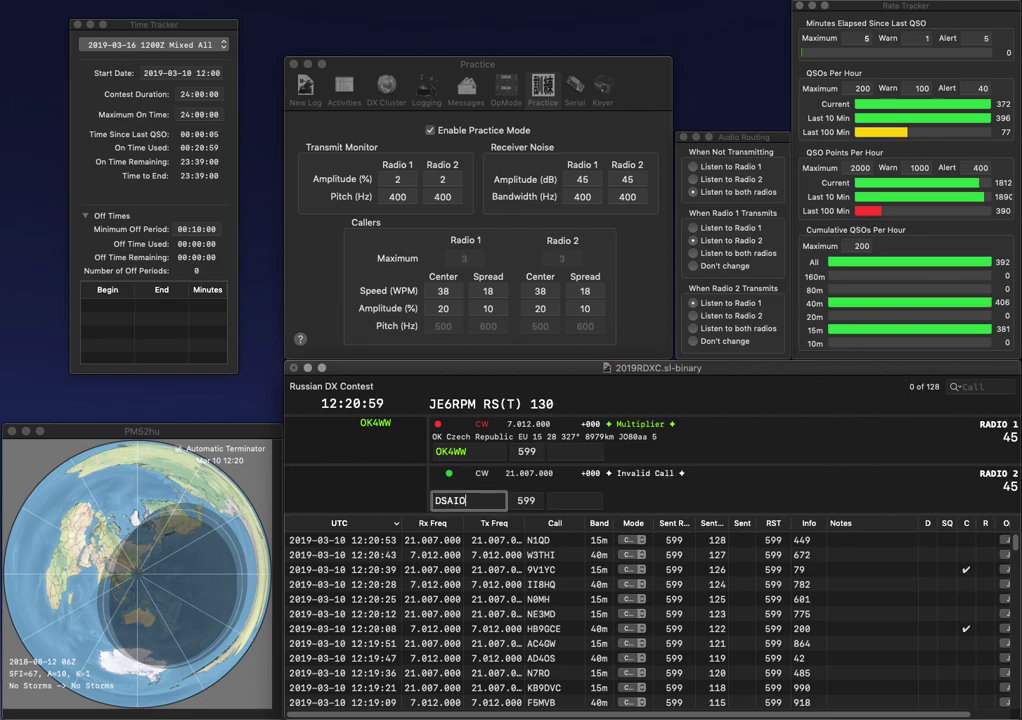
key(BackSpace)
key(Return)
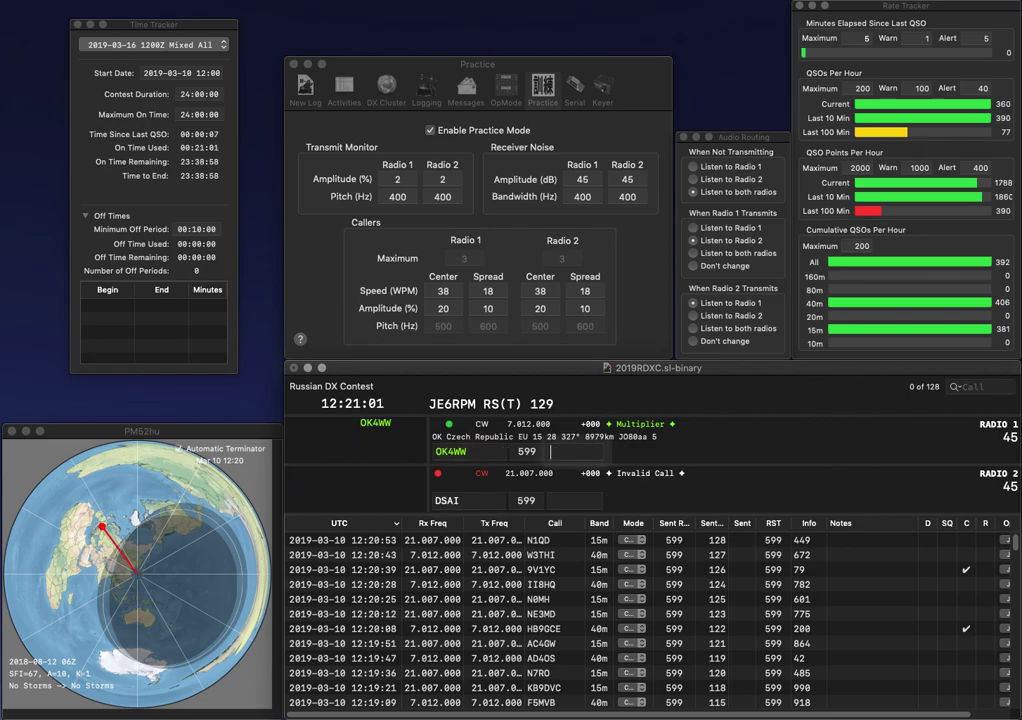
text(960)
key(Return)
- Change the Radio 2 call to DS4EA and query the station again
key(Right)
key(Right)
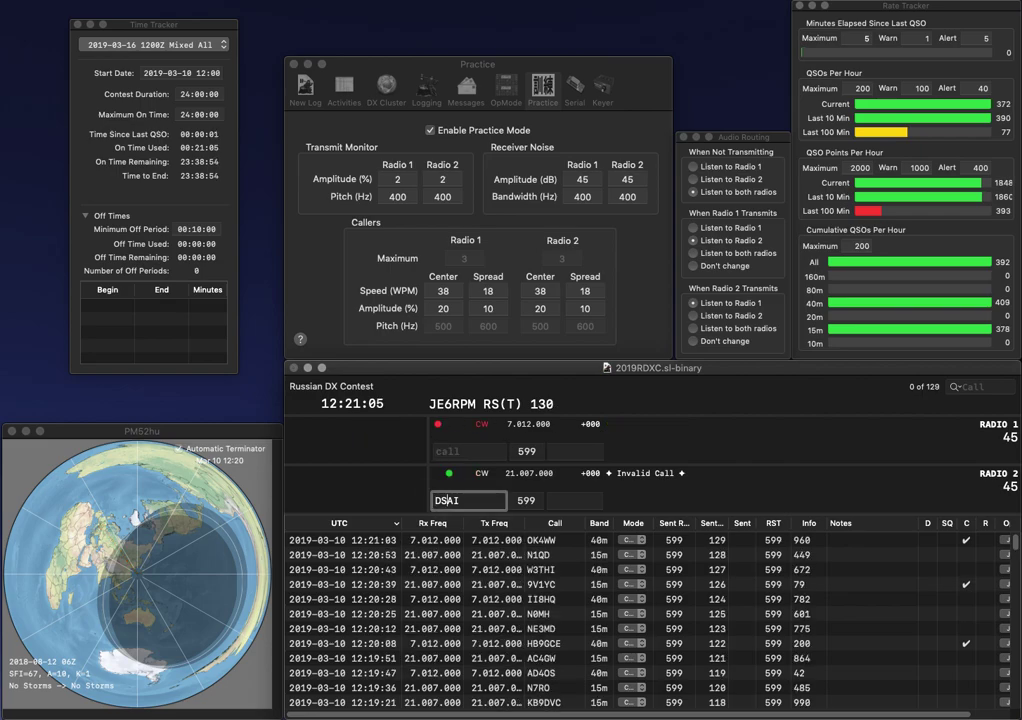
text(4E)
key(Right)
key(Right)
key(BackSpace)
key(Return)
text(HQ)
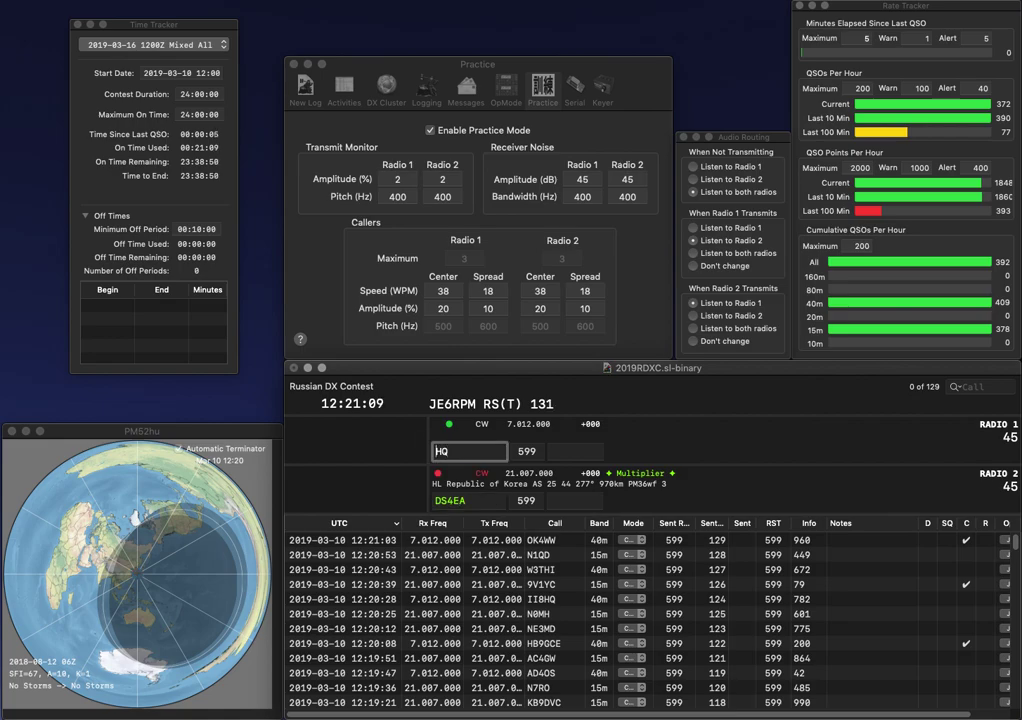
click(466, 500)
text(OI)
key(Return)
- Complete the Radio 1 call as IO5HQ and send the station its exchange
text(I)
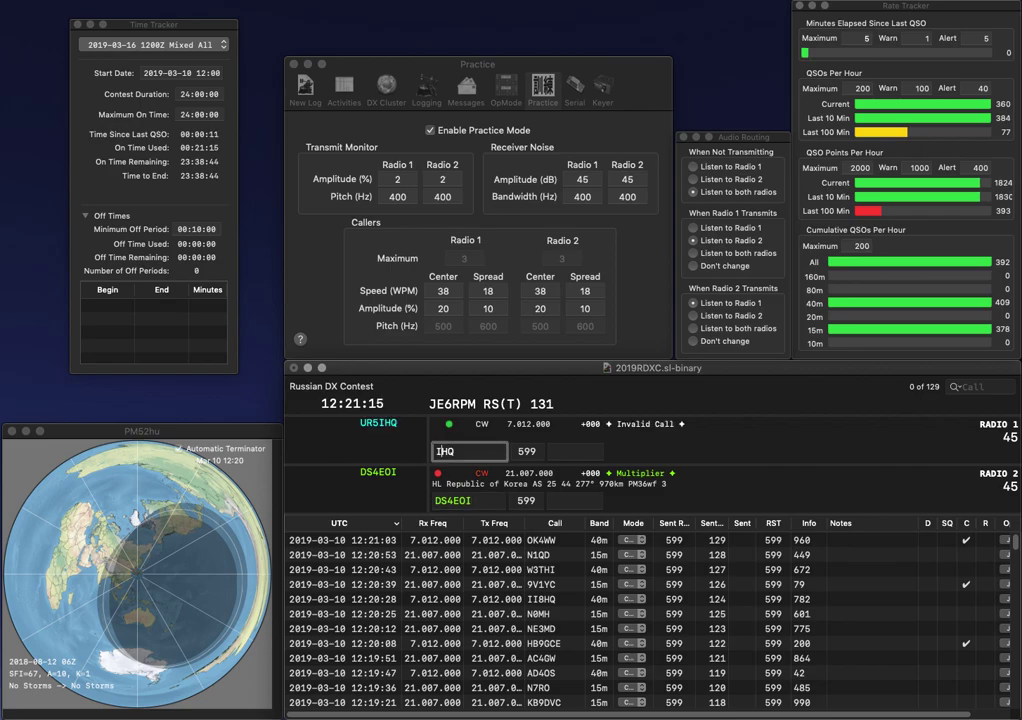
text(O5)
key(Return)
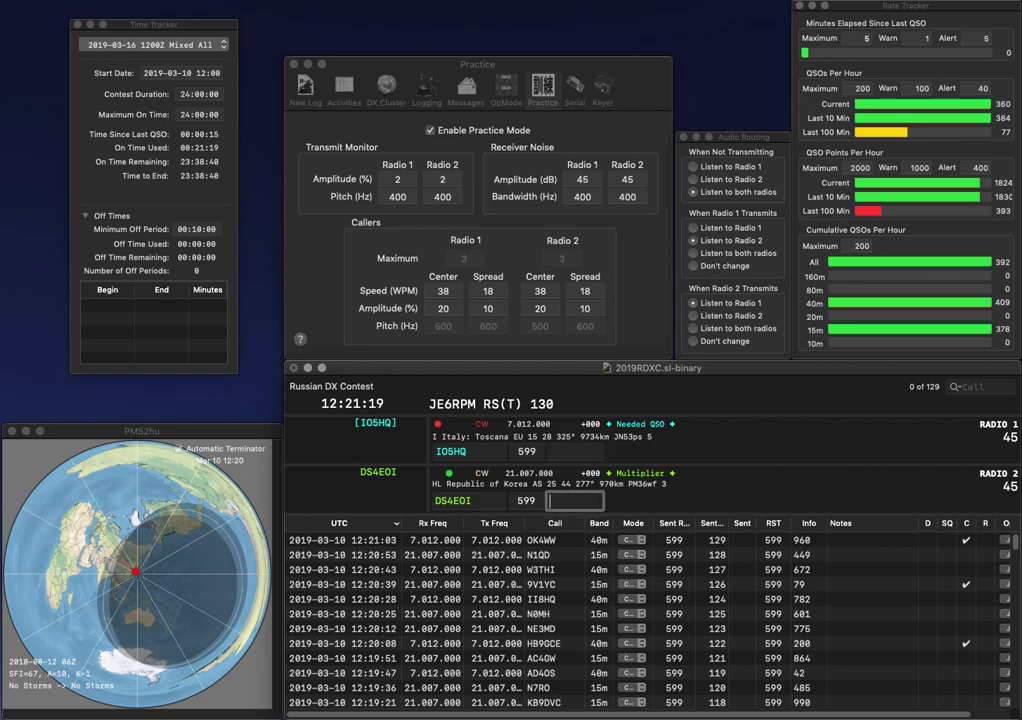
- Log DS4EOI with exchange 54 on Radio 2 and IO5HQ with exchange 705 on Radio 1
text(54)
key(Return)
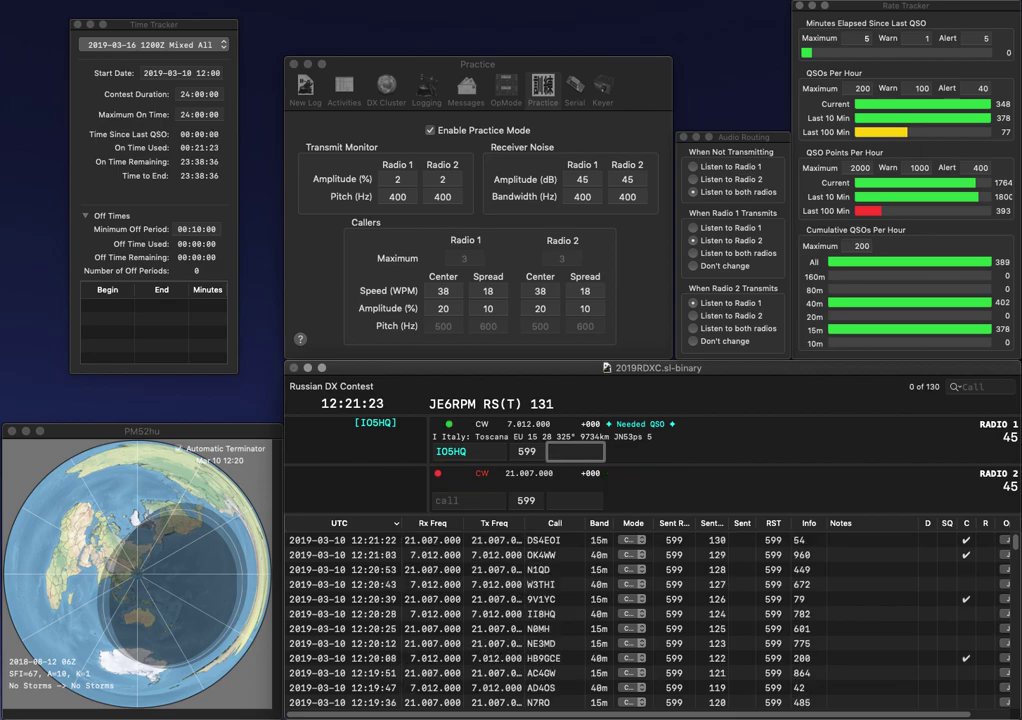
text(705)
key(Return)
- Enter the partial call 6BB on Radio 2 and query the station
text(BB)
key(Left)
key(Left)
text(6)
key(Return)
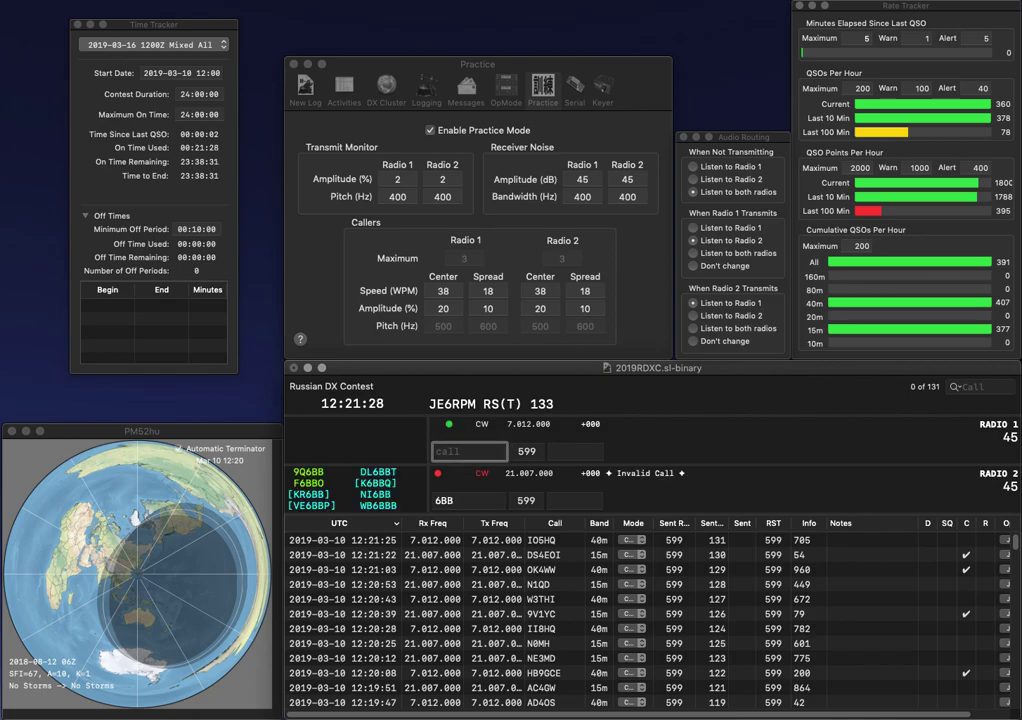
text(2MM)
key(Return)
key(Left)
text(DM)
key(Delete)
text(5)
key(Return)
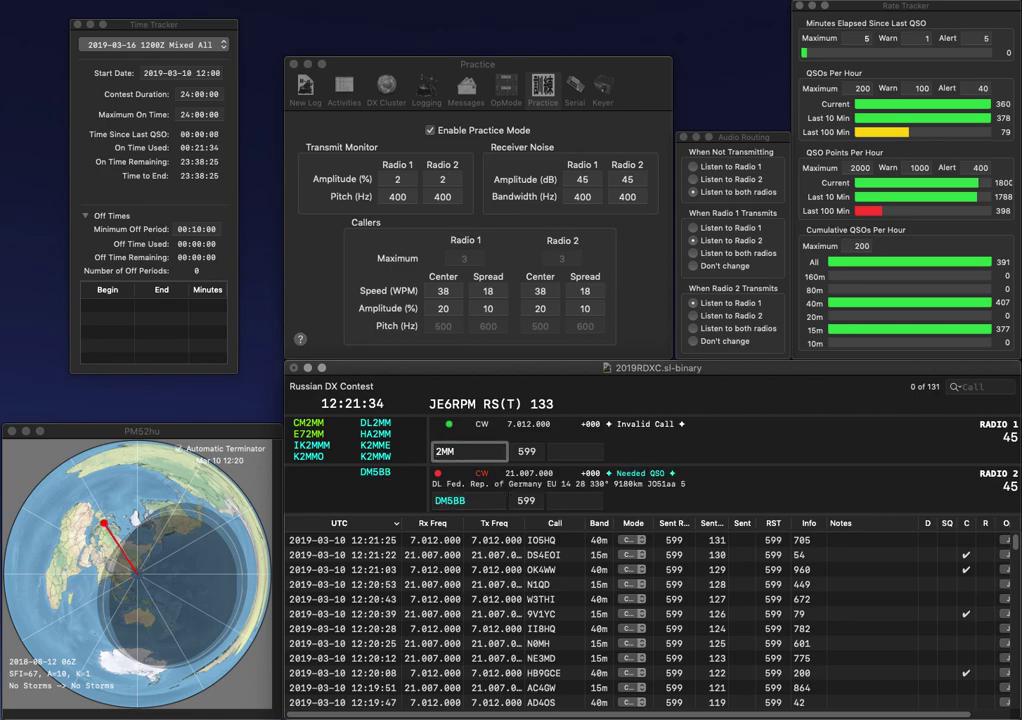
text(OH)
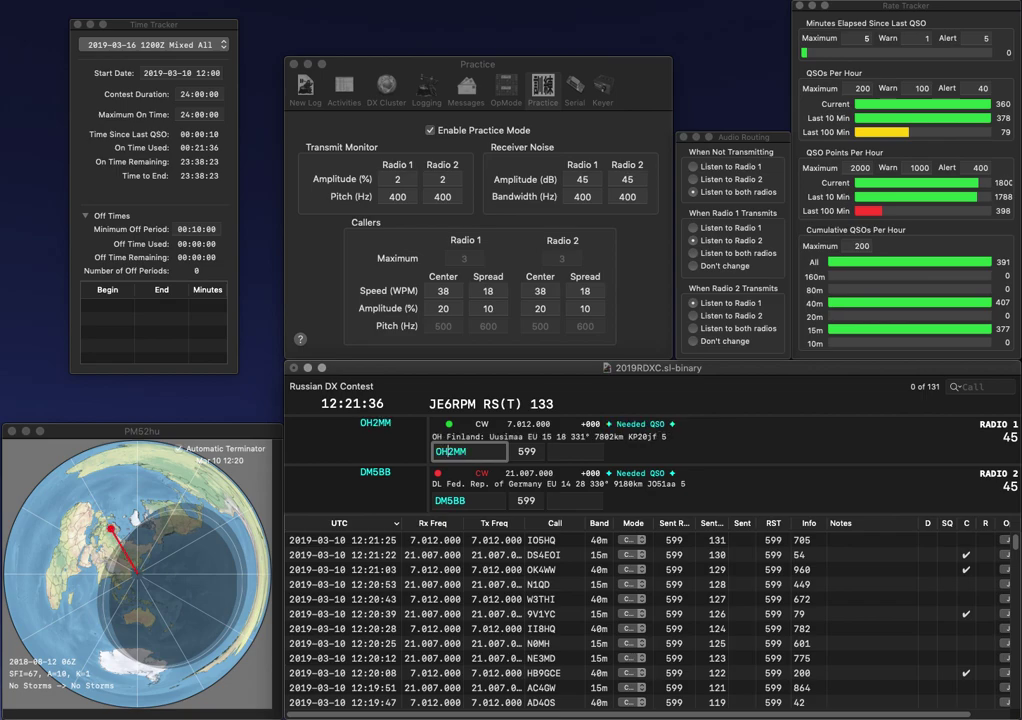
key(Return)
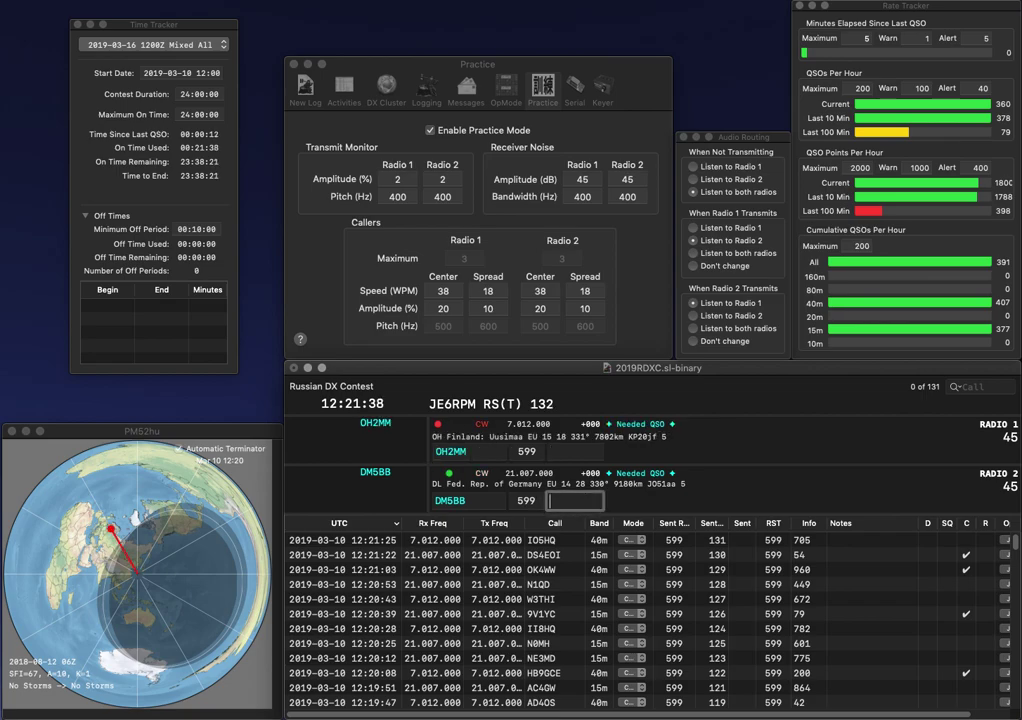
text(554)
key(Return)
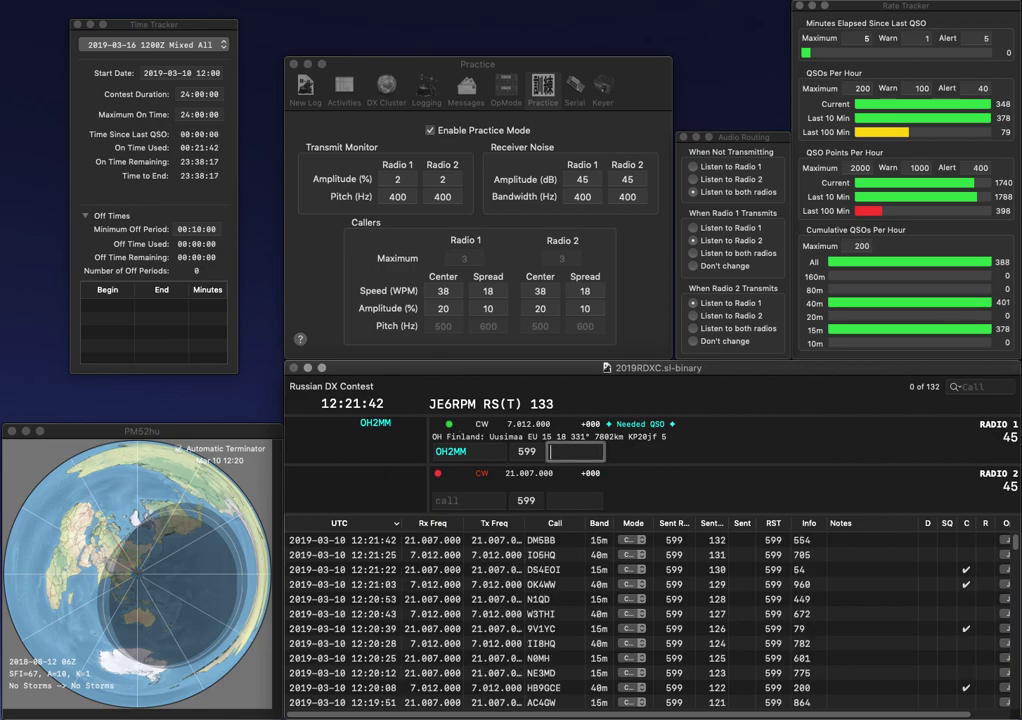
- Log OH2MM with exchange 53 on Radio 1 and answer N5SC on Radio 2
text(53)
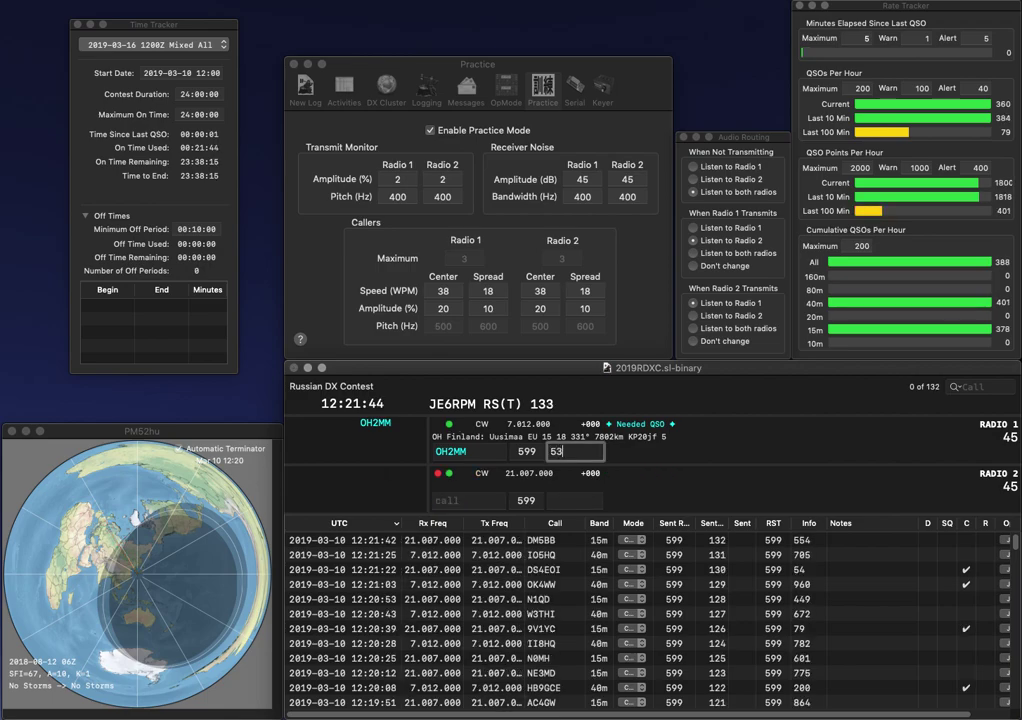
key(Return)
text(N5)
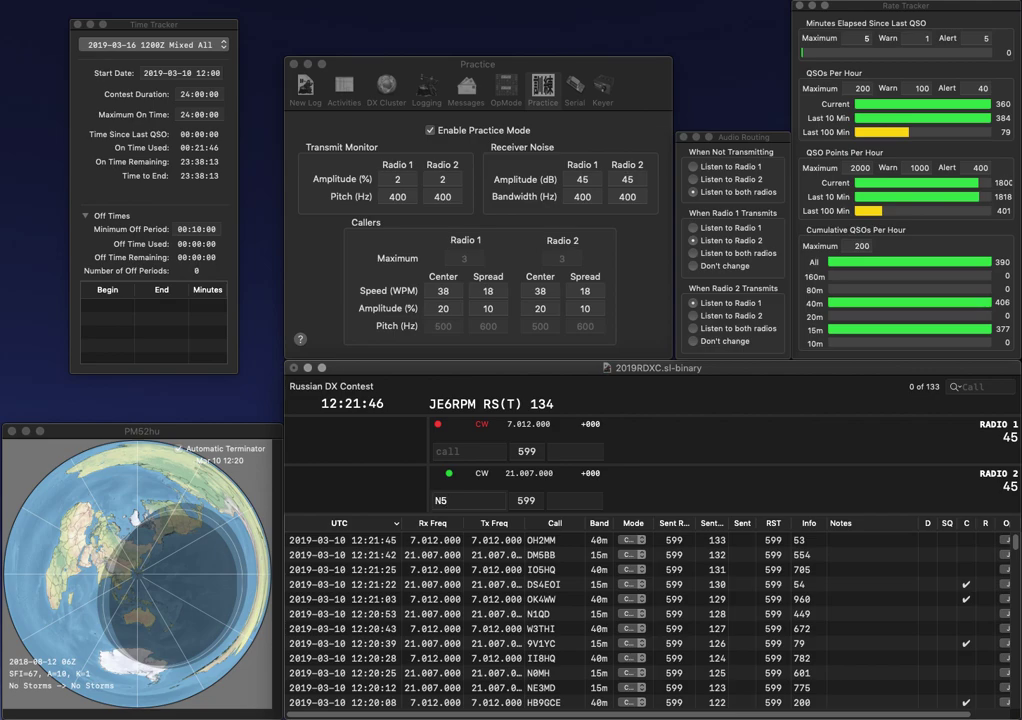
text(SC)
key(Return)
- Answer PO0J on Radio 1 and correct the Radio 2 call to N5HC, sending it again
text(PO0J)
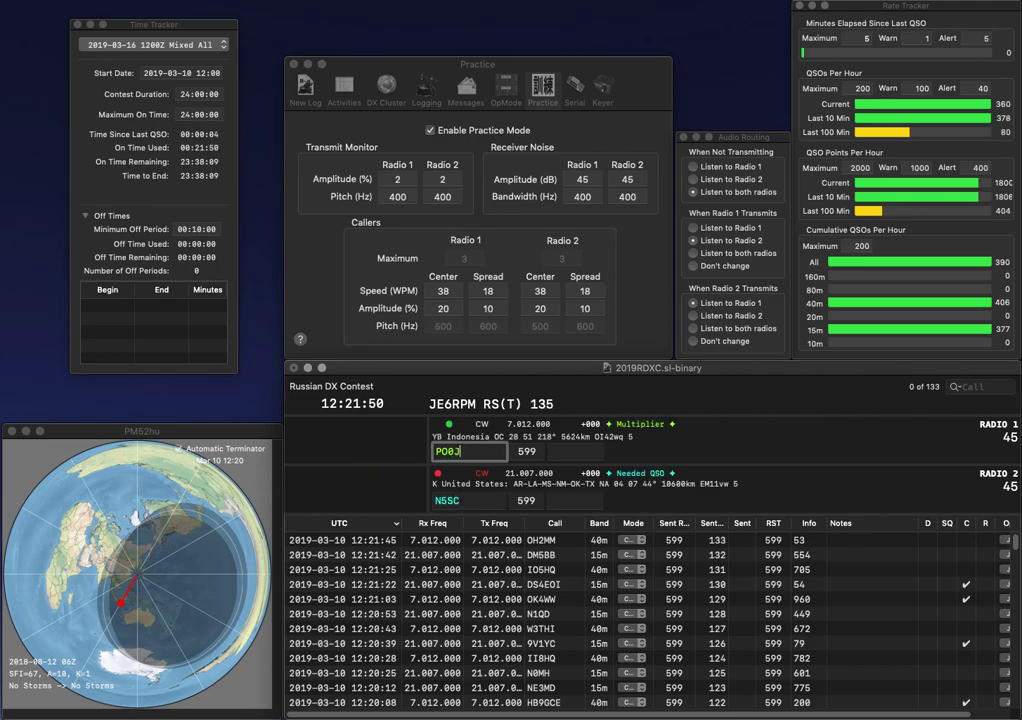
key(Return)
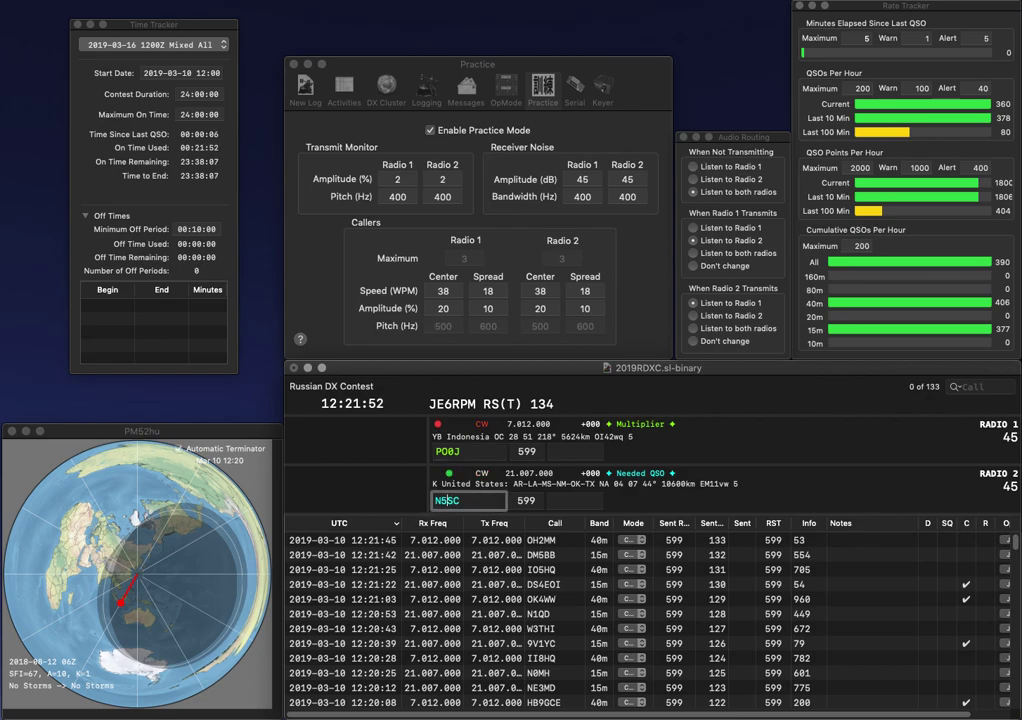
key(Delete)
text(H)
key(Return)
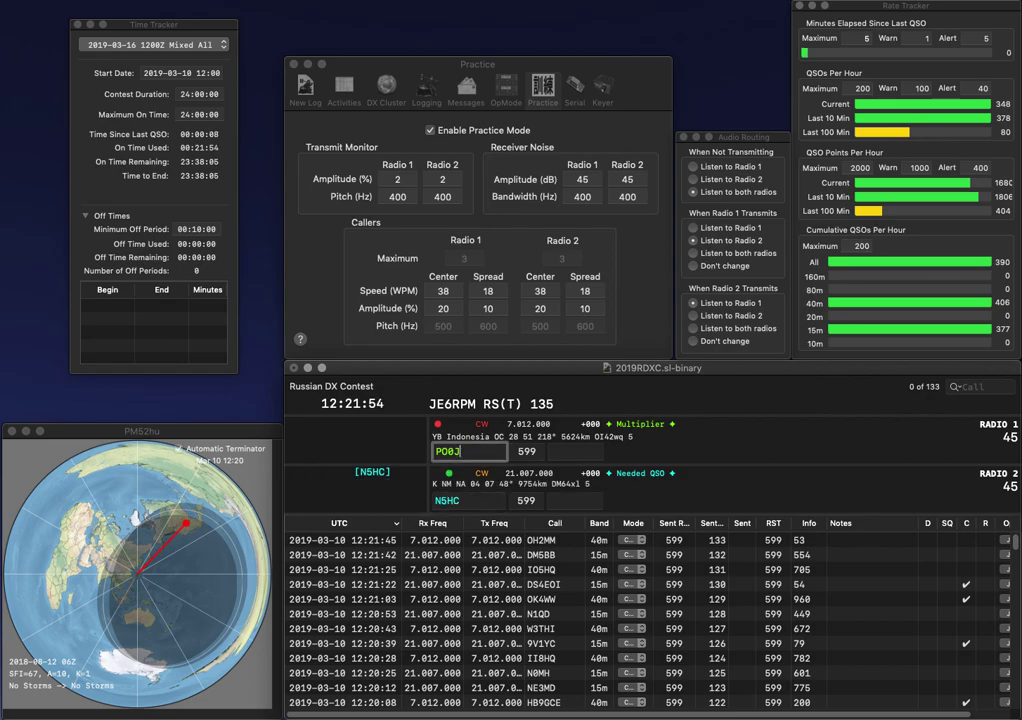
- Change the Radio 1 call to JO0J and log N5HC with exchange 922 on Radio 2
text(P)
key(BackSpace)
text(JO0J)
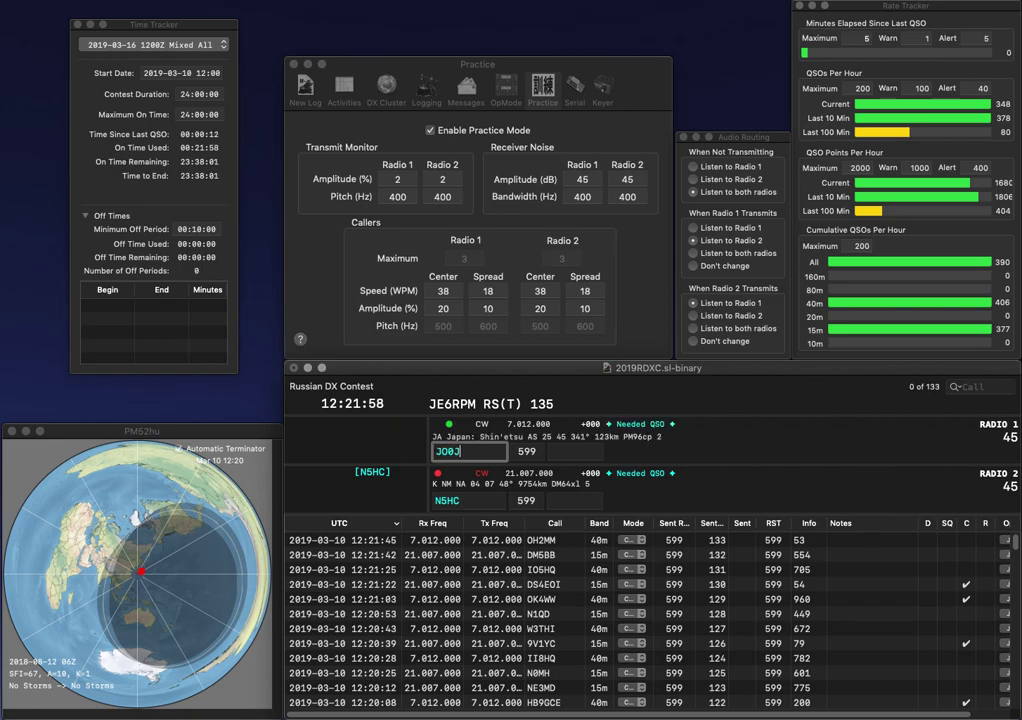
key(Down)
key(space)
text(922)
key(Return)
- Correct the Radio 1 call to JO01FO and send it, and answer WD5TC on Radio 2
key(BackSpace)
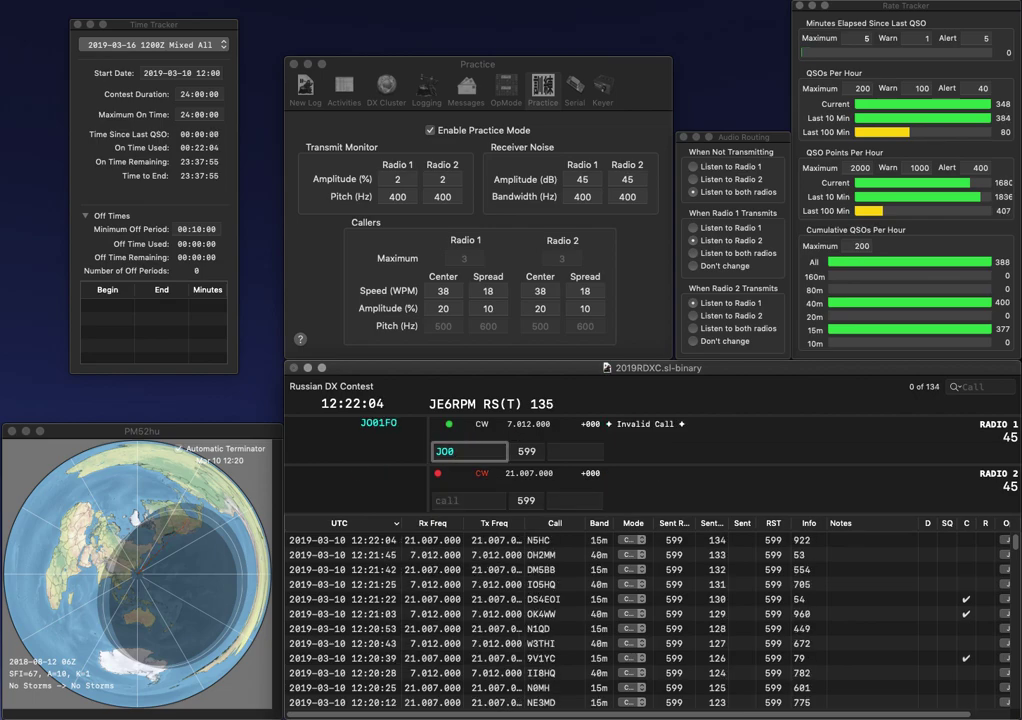
text(1FO)
key(Return)
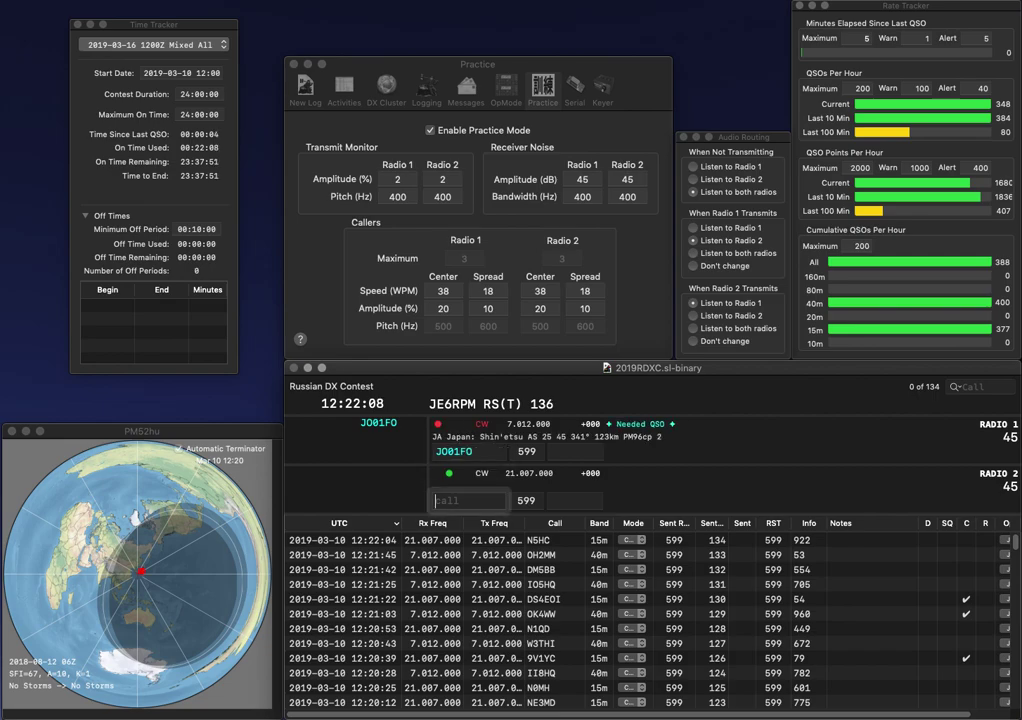
text(WD5TC)
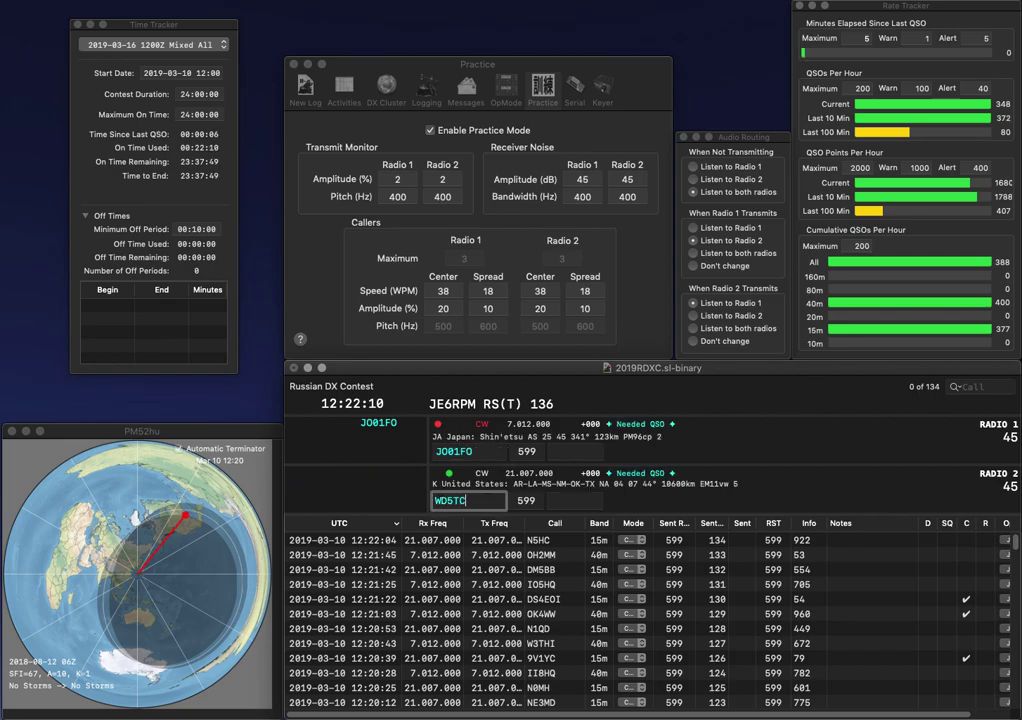
key(Return)
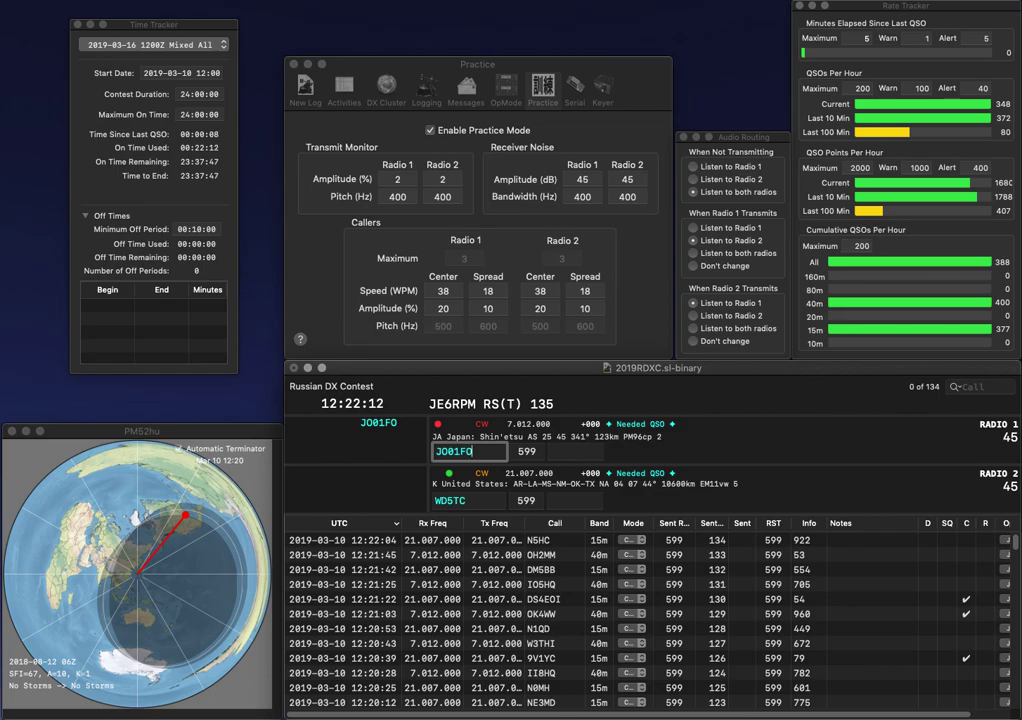
- Log JO01FO with exchange 349 on Radio 1
key(space)
text(349)
key(Return)
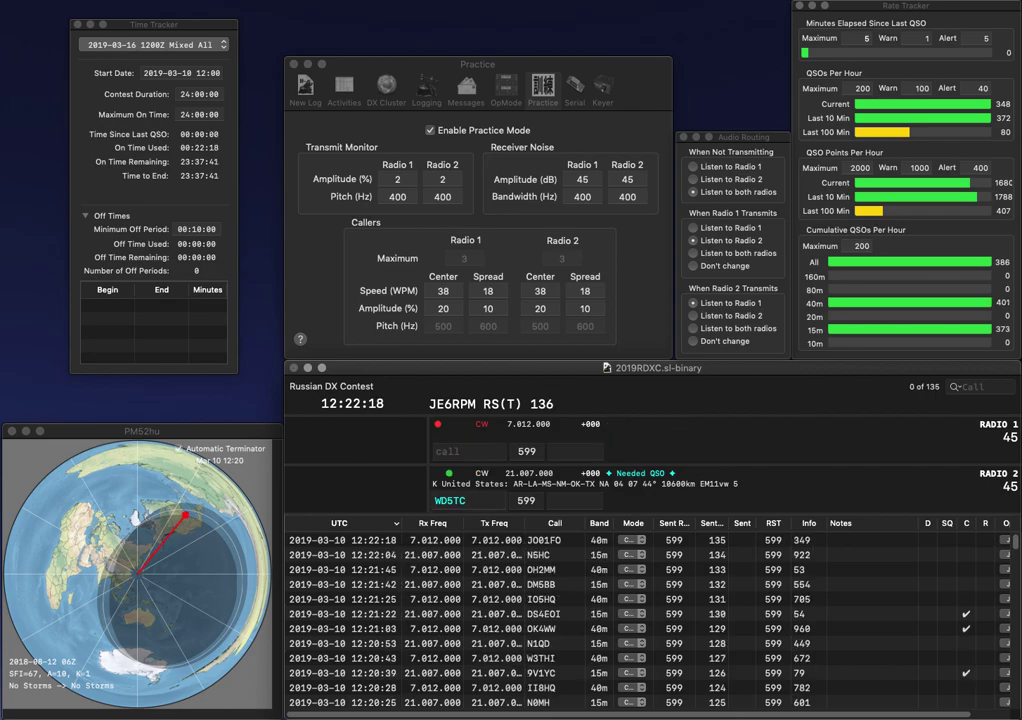
key(BackSpace)
text(B)
key(BackSpace)
text(6)
key(Delete)
text(H)
key(Up)
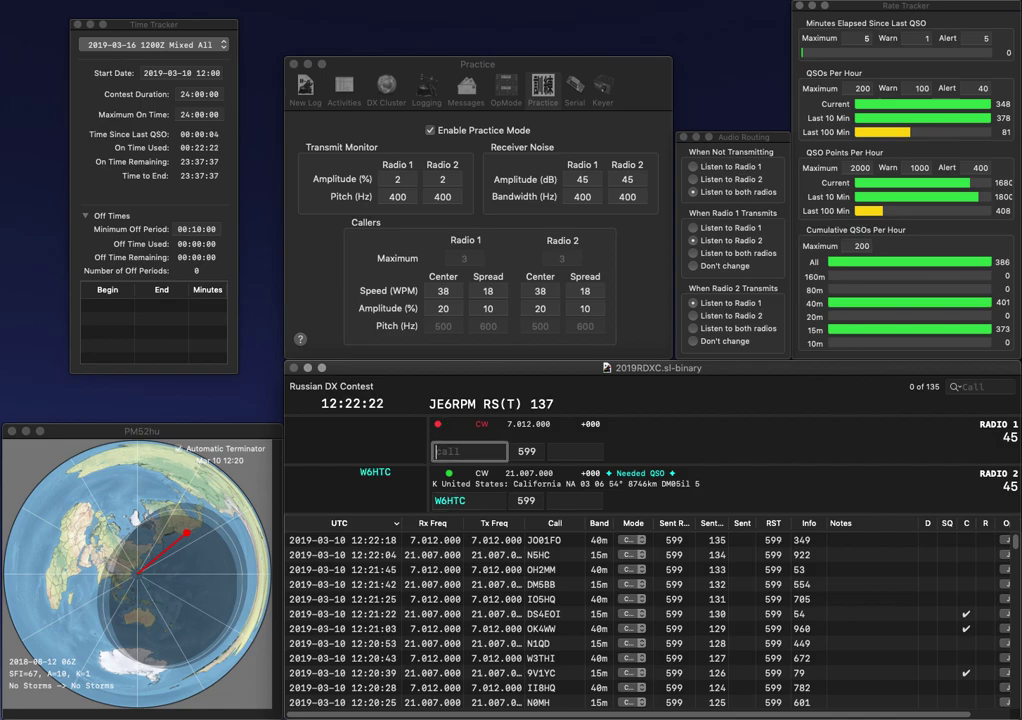
- Answer N4YM on Radio 1 and log W6HTC with exchange 366 on Radio 2
text(4YM)
key(Home)
text(N)
key(Return)
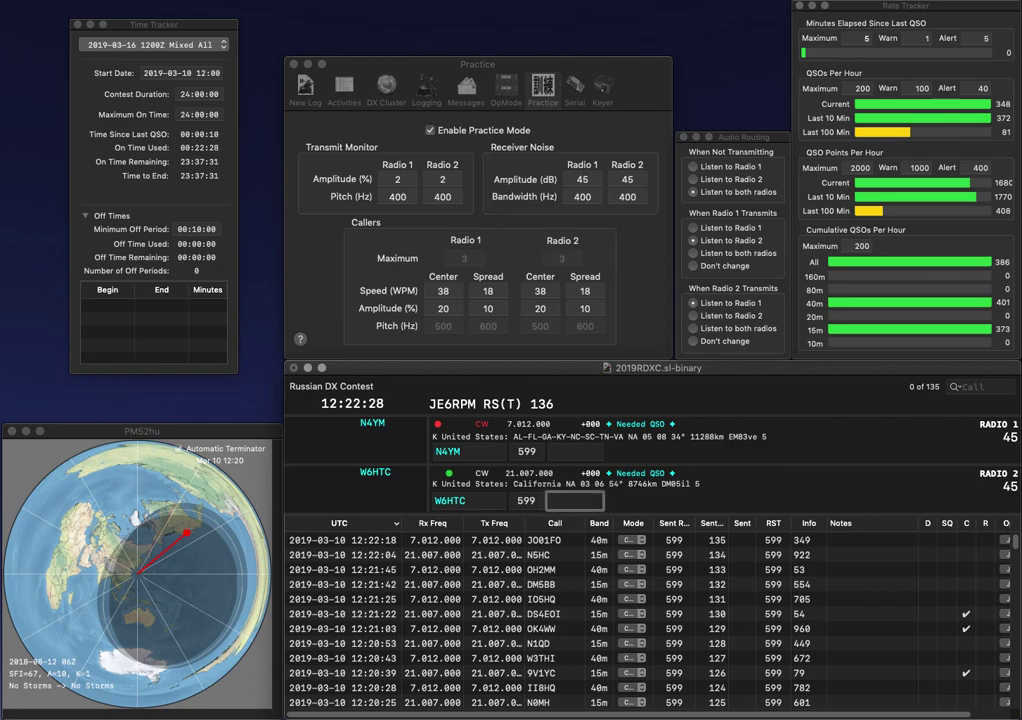
key(Return)
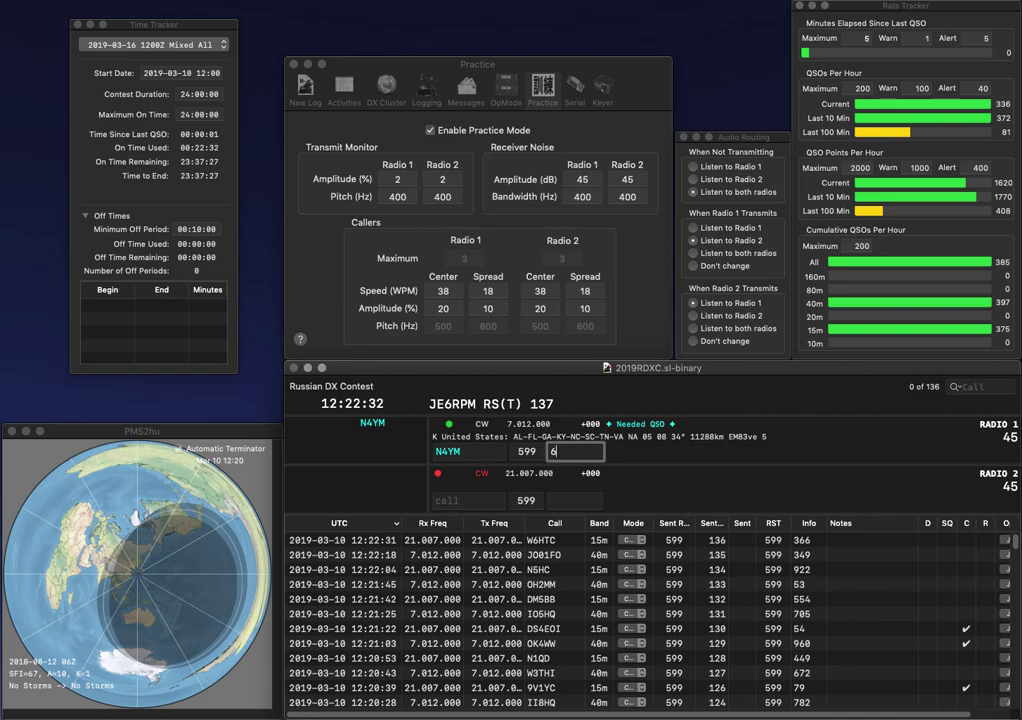
- Log N4YM with exchange 682 on Radio 1 and answer G3ICO on Radio 2
key(Return)
text(ICO)
key(Left)
key(Left)
key(Left)
text(G3)
key(Return)
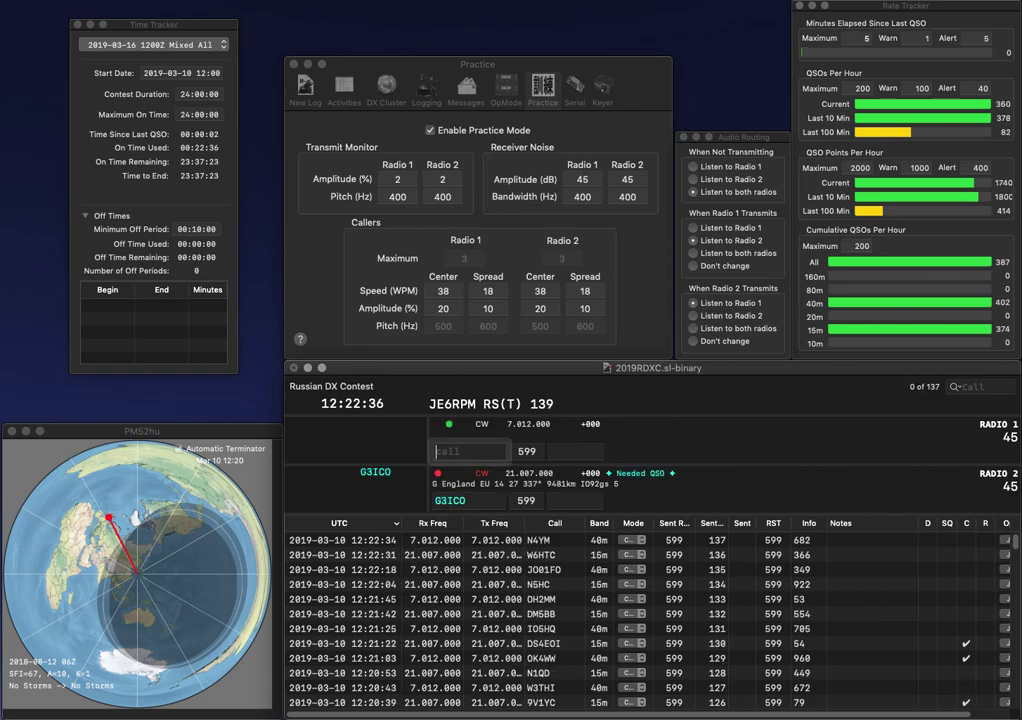
text(G3US)
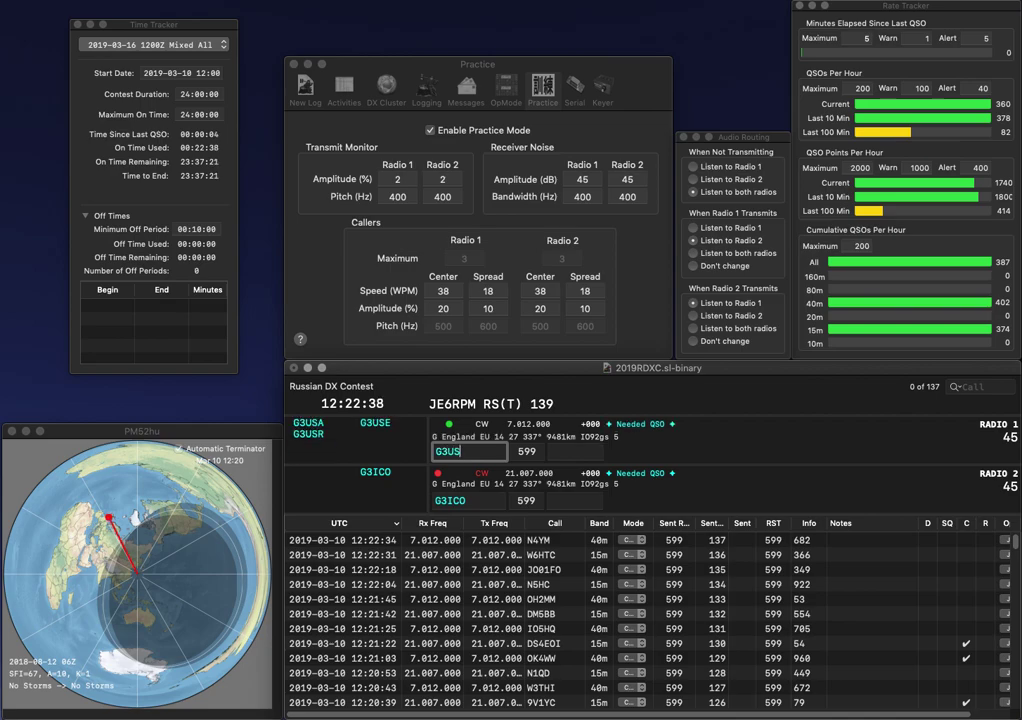
text(A)
key(Return)
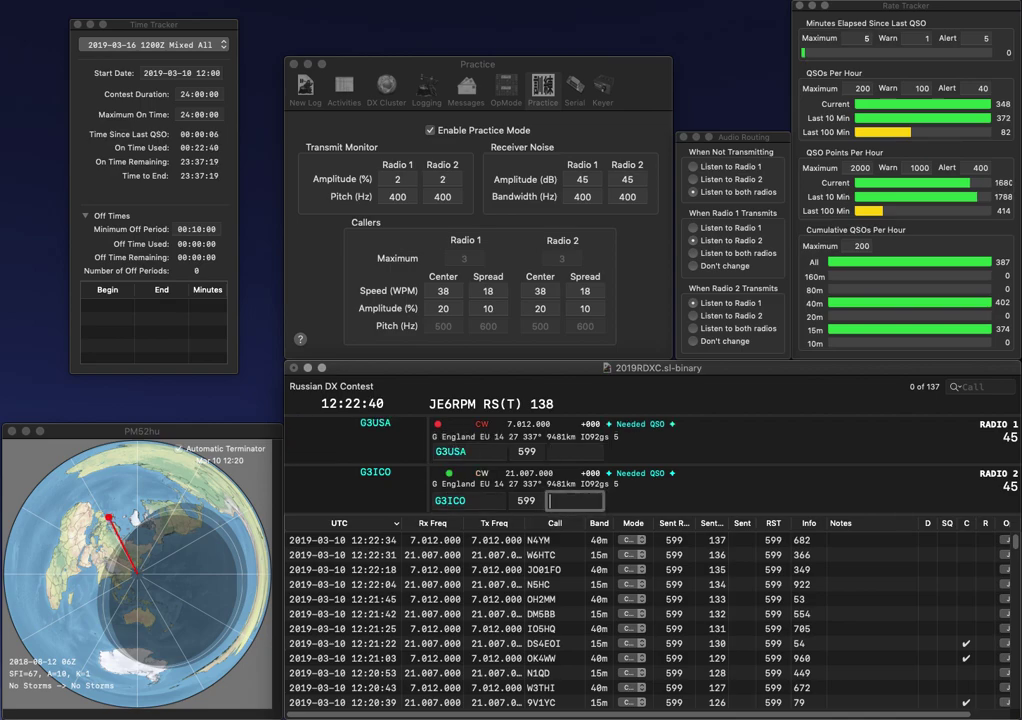
text(598)
key(Return)
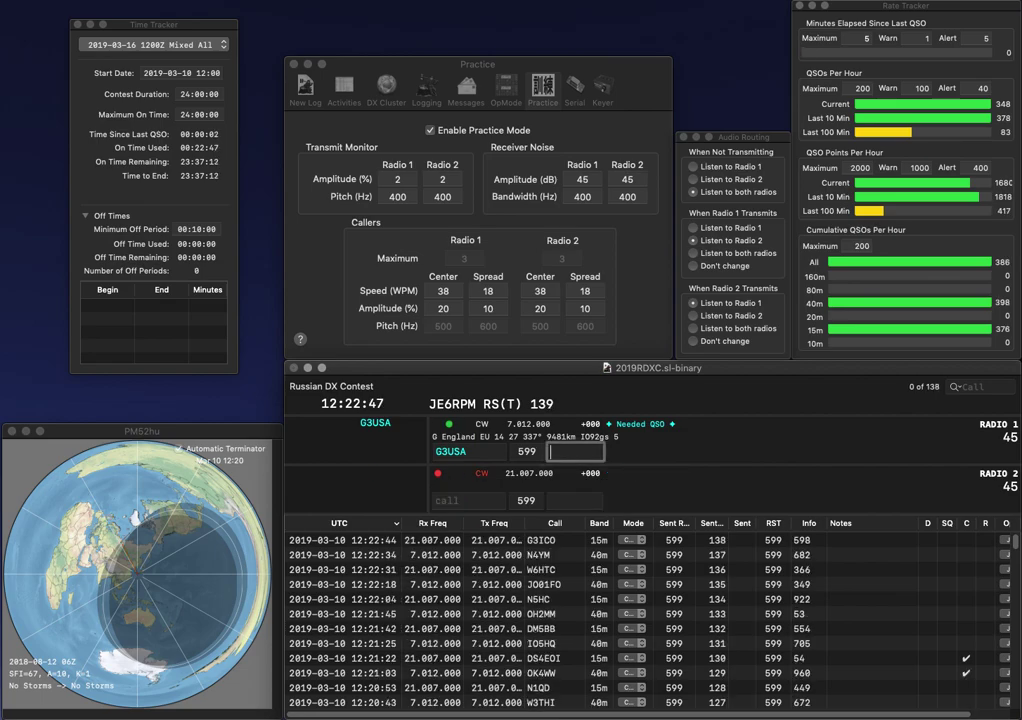
key(space)
key(Left)
key(BackSpace)
text(H)
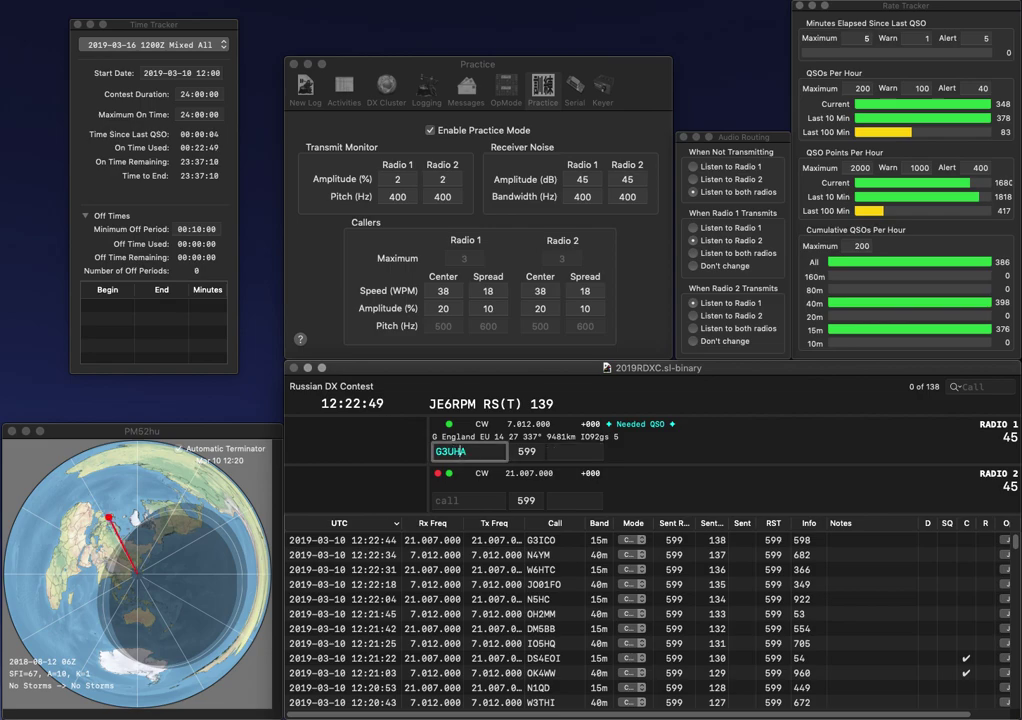
key(Return)
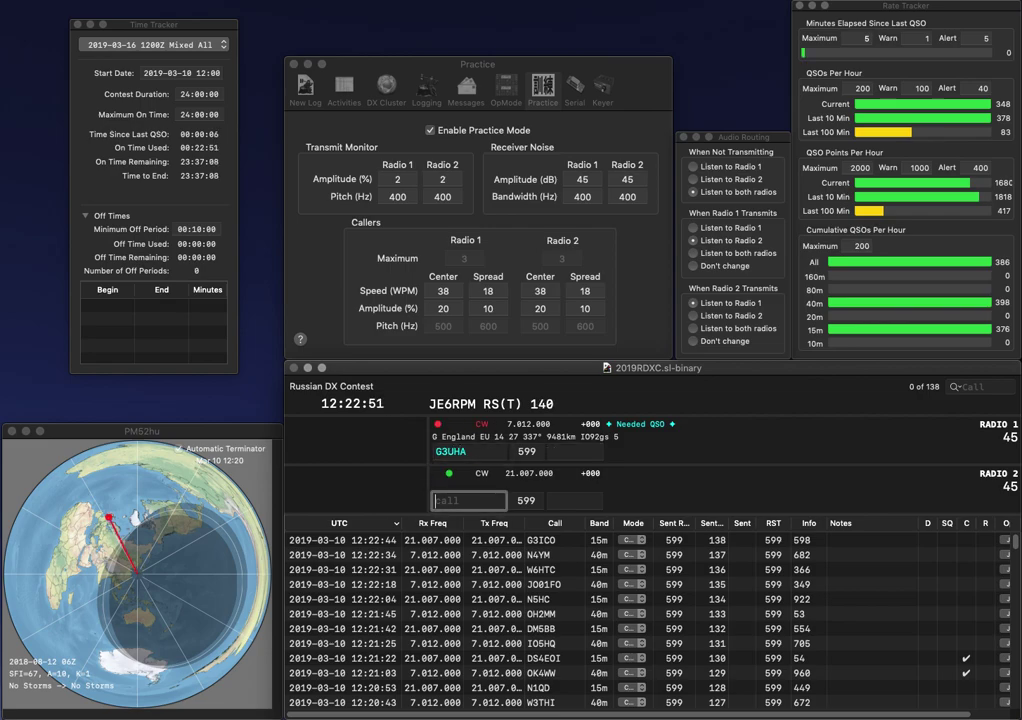
- Enter JA2MOG on Radio 2 and send the station its exchange
text(JA2M)
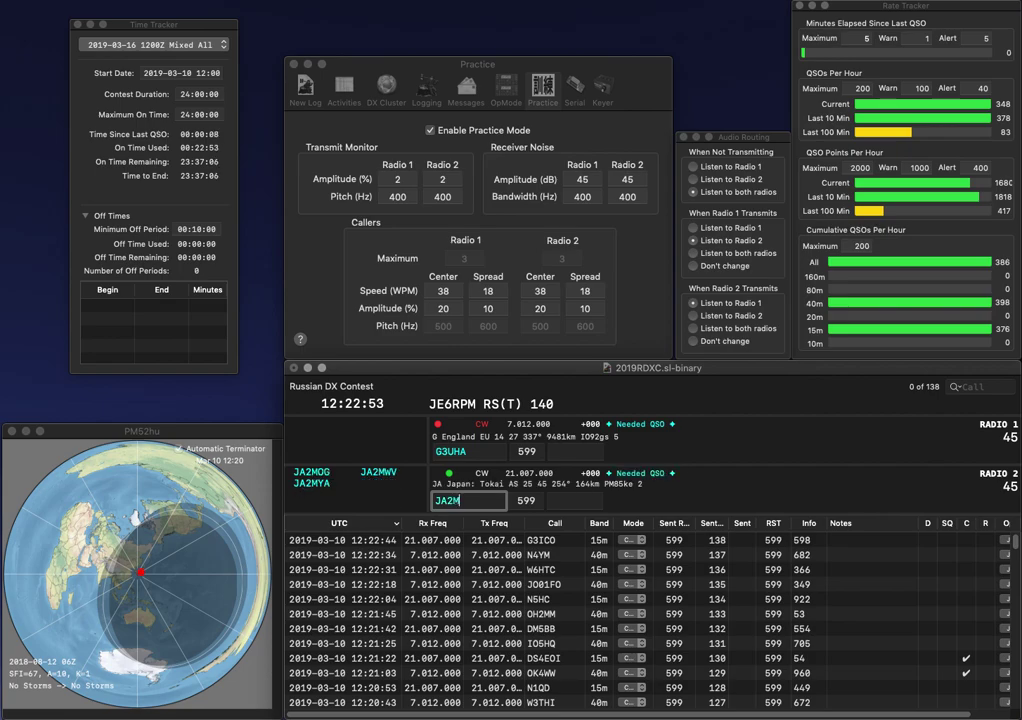
text(OG)
key(Return)
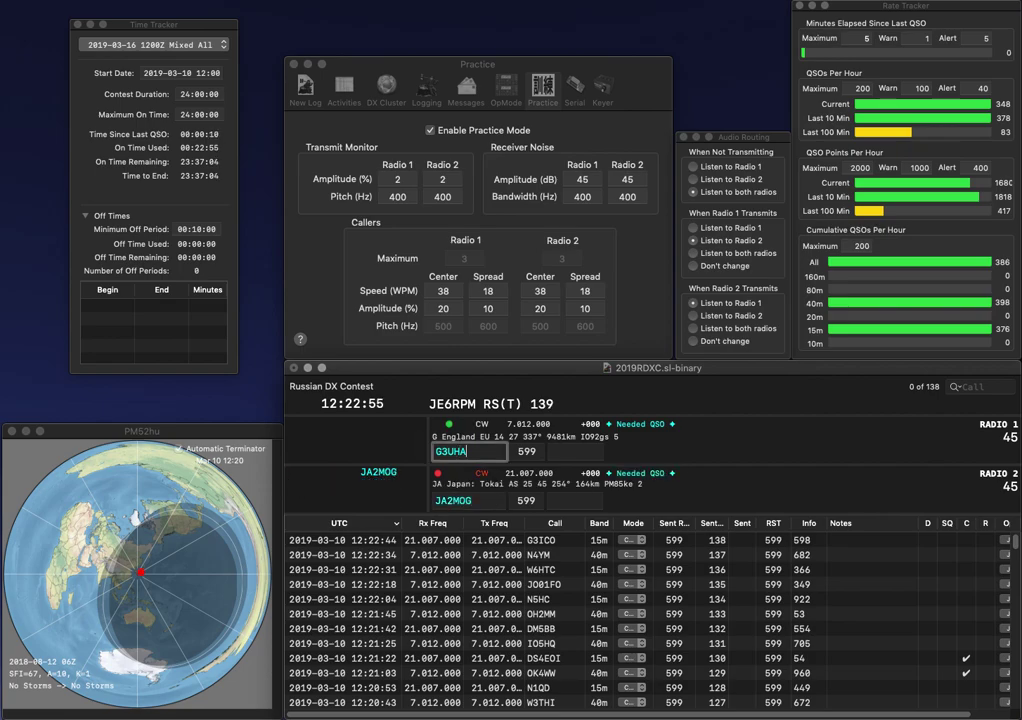
- Change the Radio 1 call to G3USU and send it, and log JA2MOG with exchange 667 on Radio 2
key(BackSpace)
key(BackSpace)
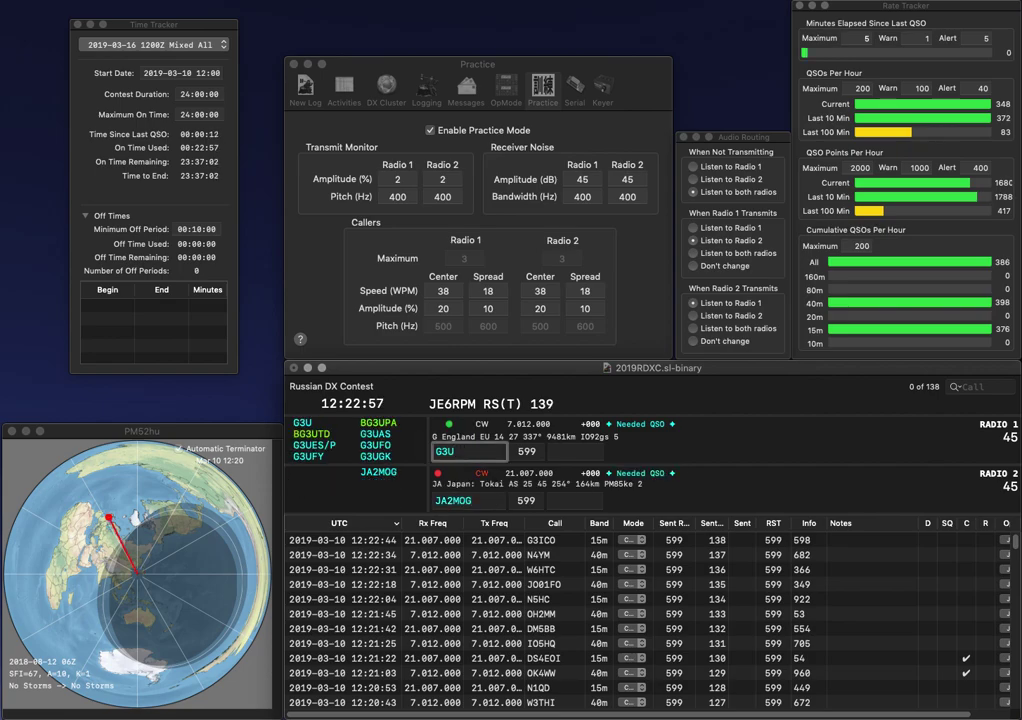
text(SA)
key(BackSpace)
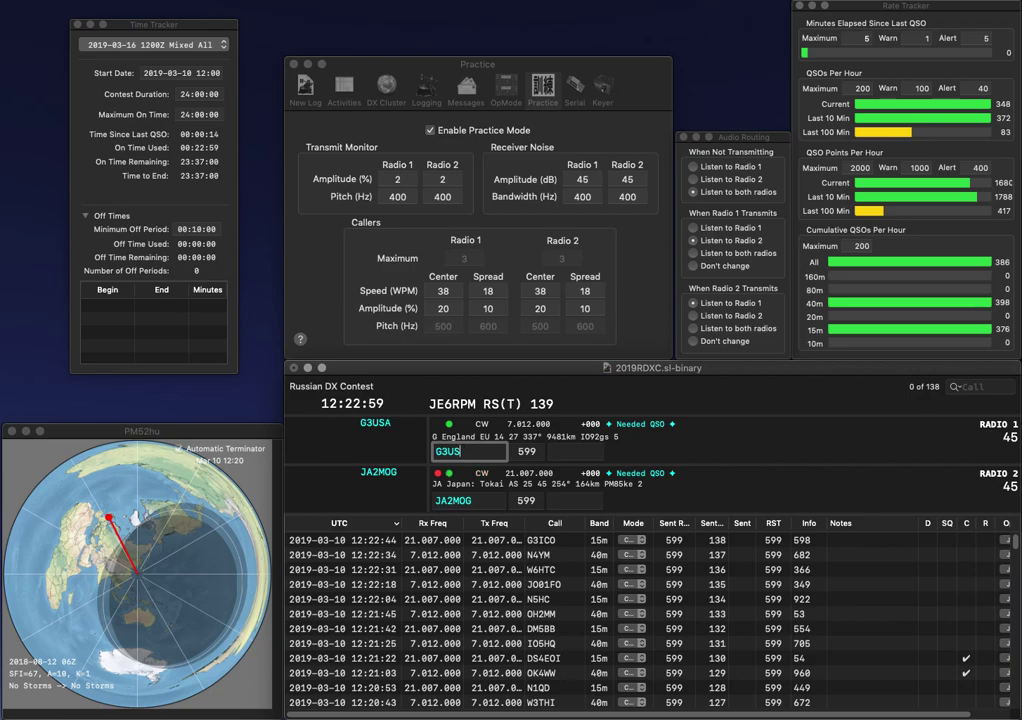
text(U)
key(Return)
text(667)
key(Return)
key(Left)
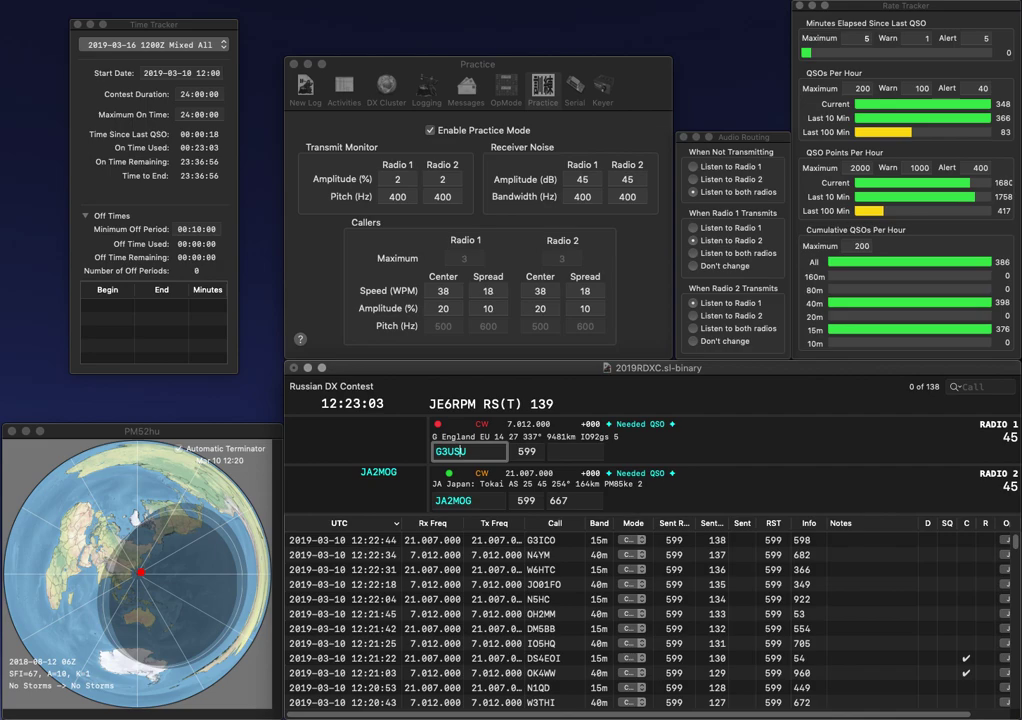
key(BackSpace)
text(?)
key(BackSpace)
text(H)
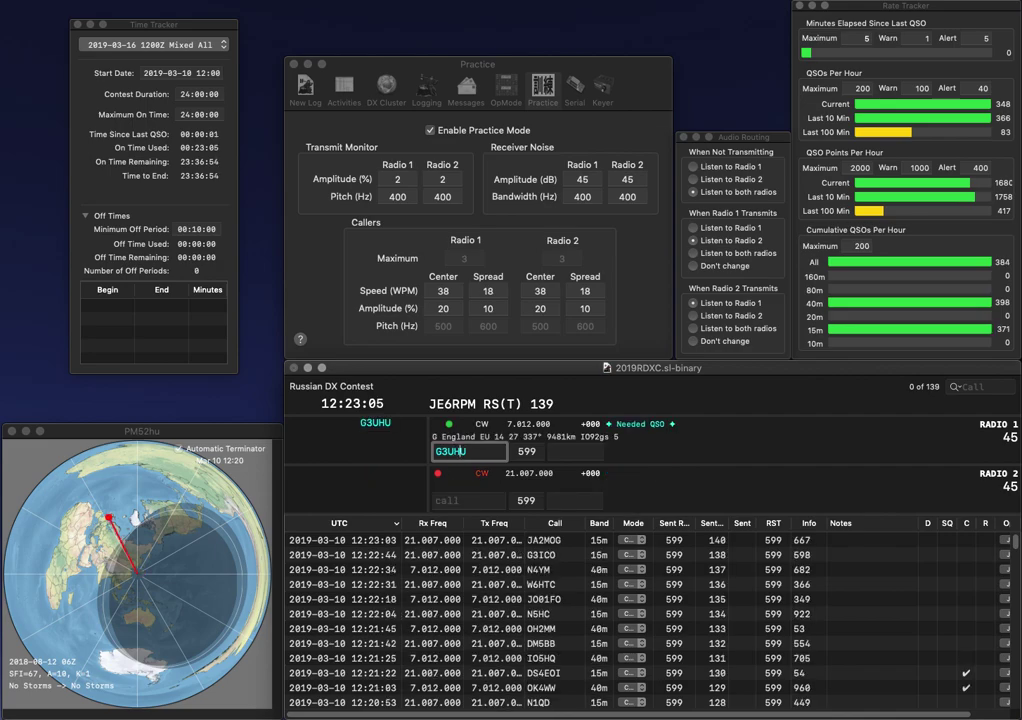
key(Return)
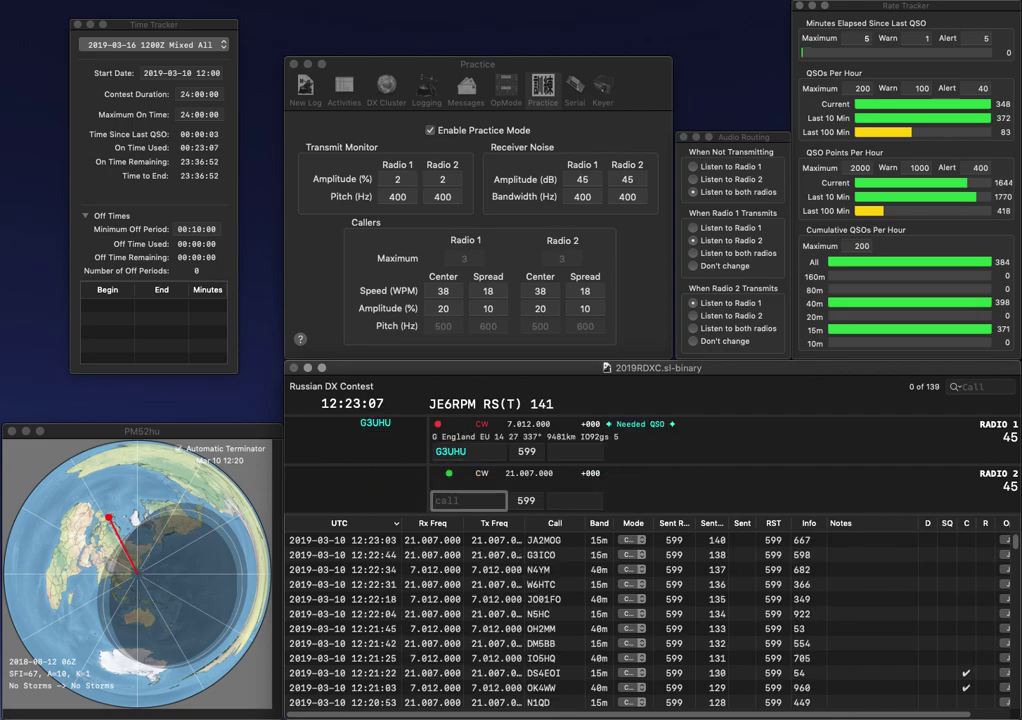
text(IK4)
key(Return)
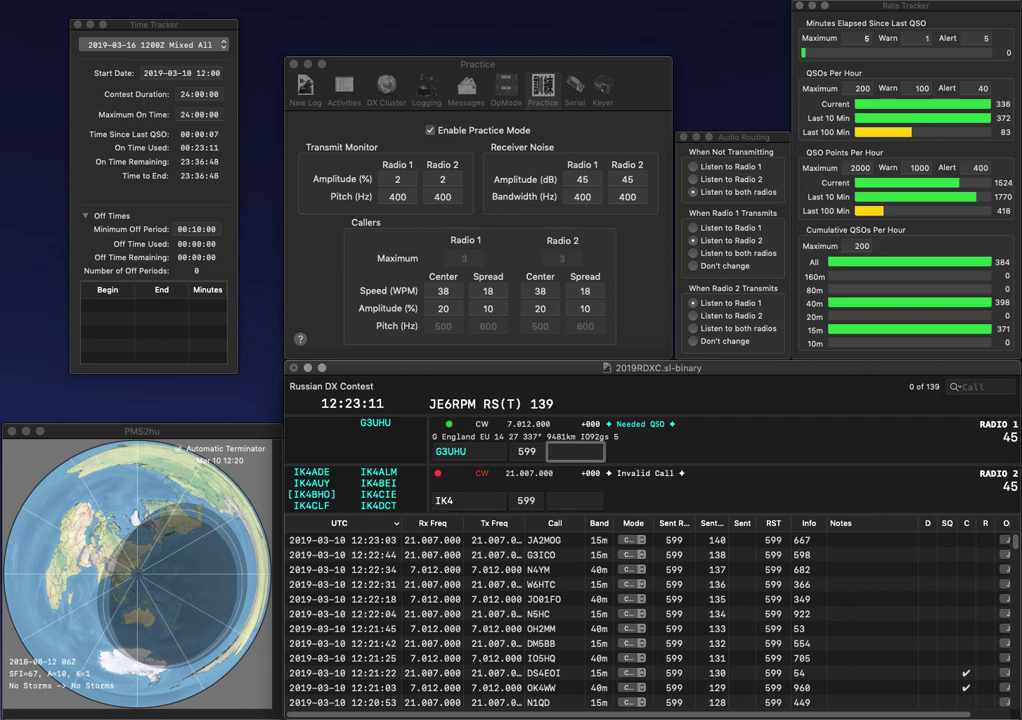
text(378)
key(Return)
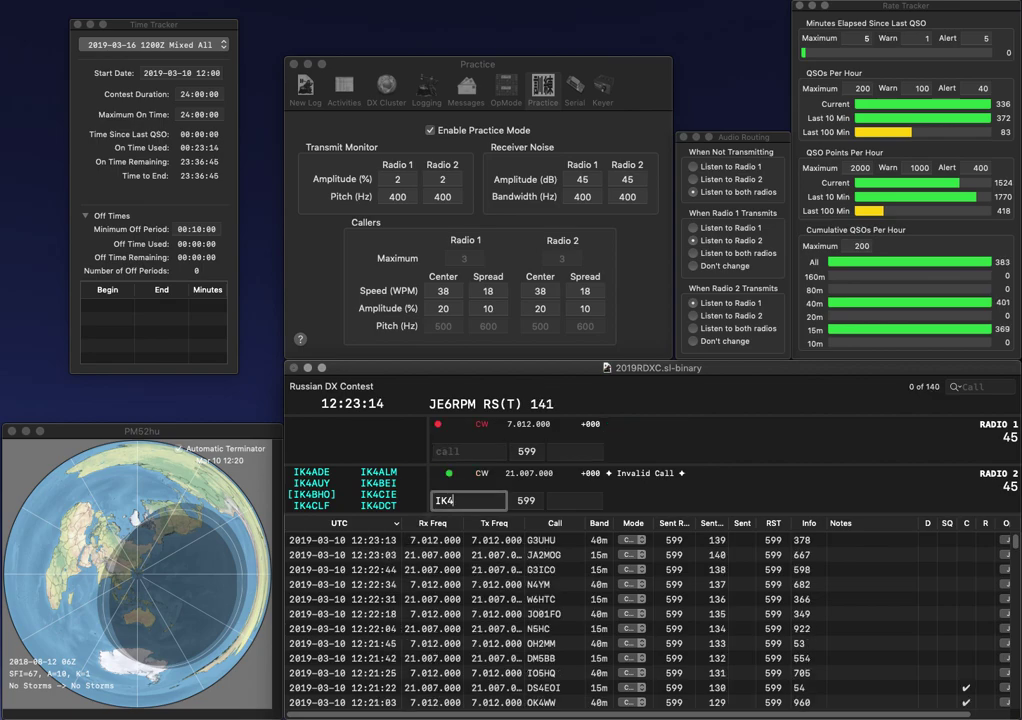
text(RAS)
key(Return)
text(N3WYG)
key(Return)
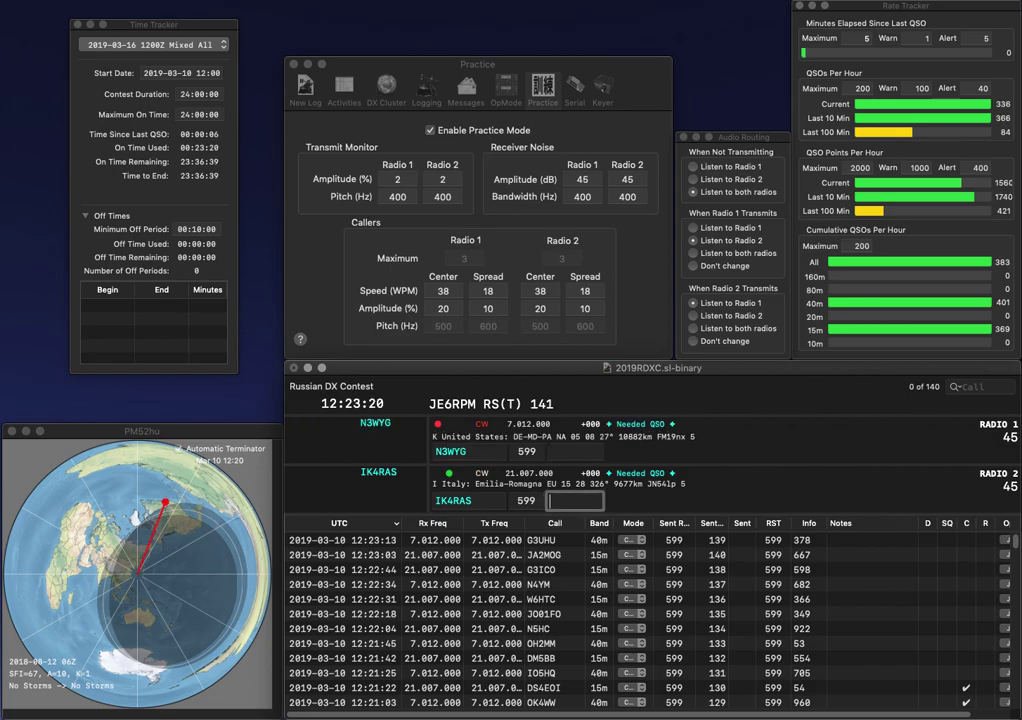
- Log IK4RAS with exchange 703 on Radio 2 and N3WYG with exchange 290 on Radio 1
text(703)
key(Return)
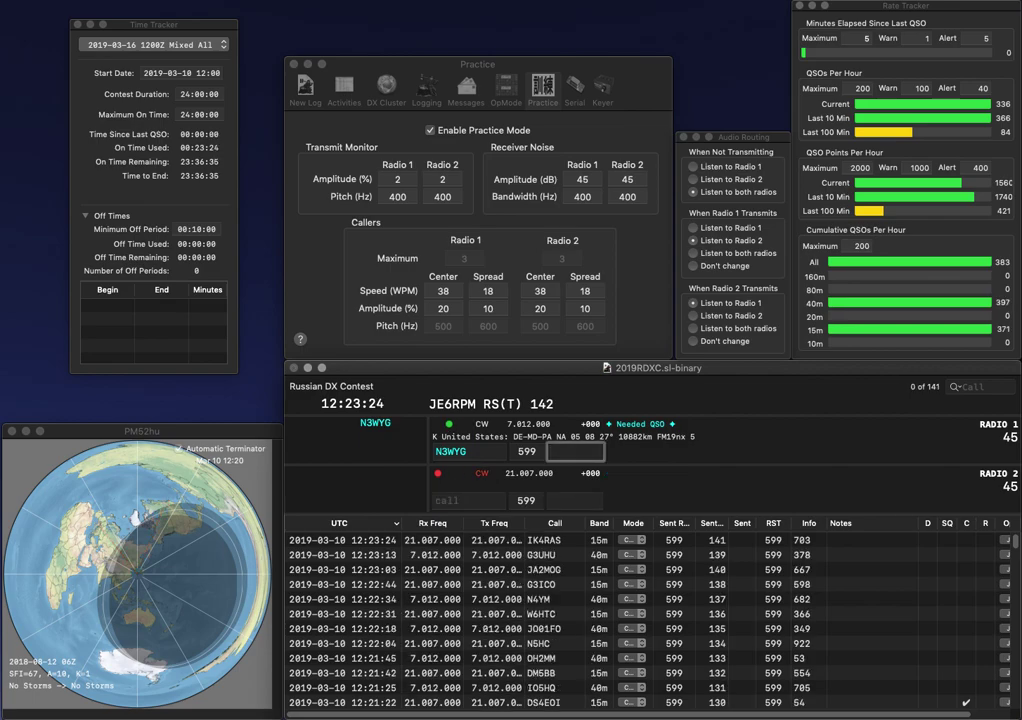
text(290)
key(Return)
- Enter the partial call HGI on Radio 2 and query it
text(HZI)
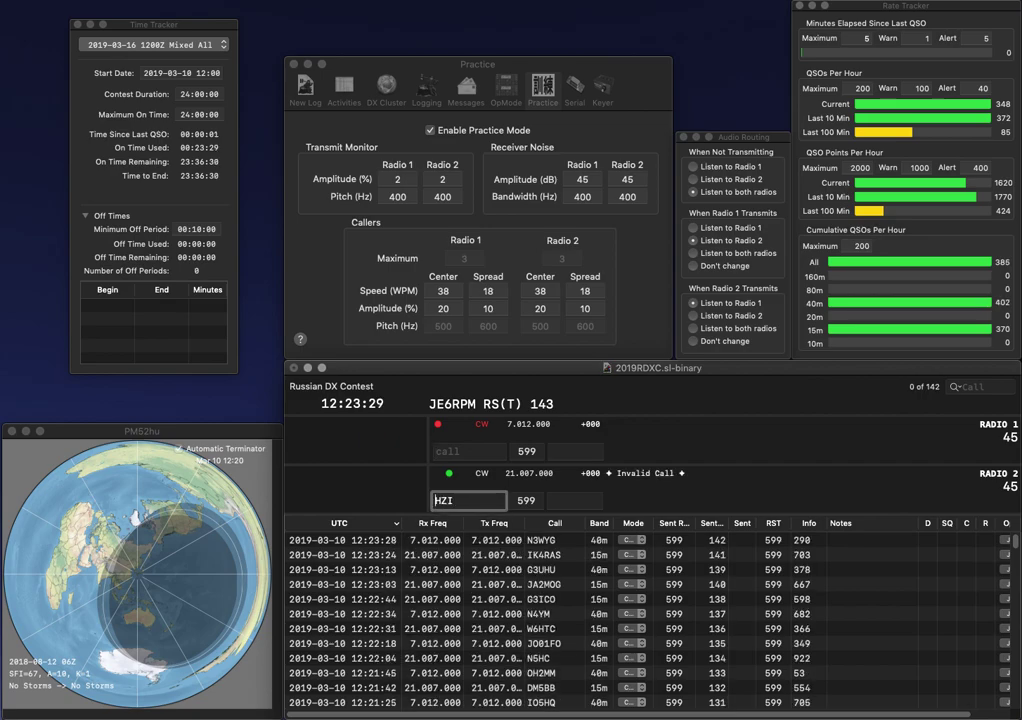
key(Right)
key(Right)
key(BackSpace)
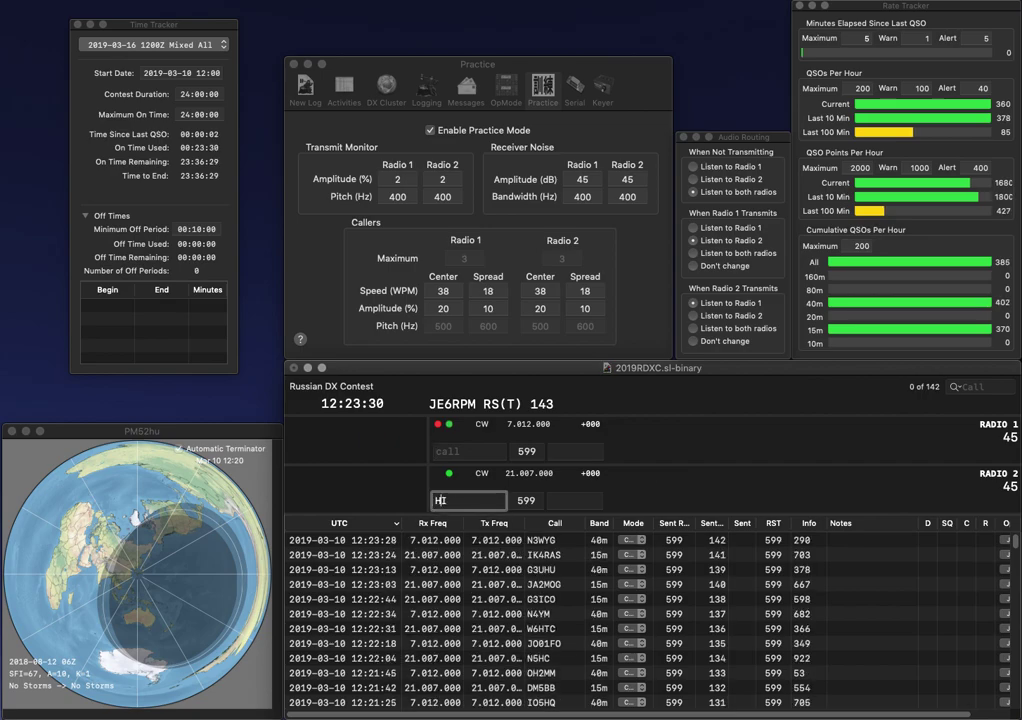
text(G)
key(Return)
- Enter N4IDH on Radio 1 and send the station its exchange
text(IDH)
key(Home)
text(N4)
key(Return)
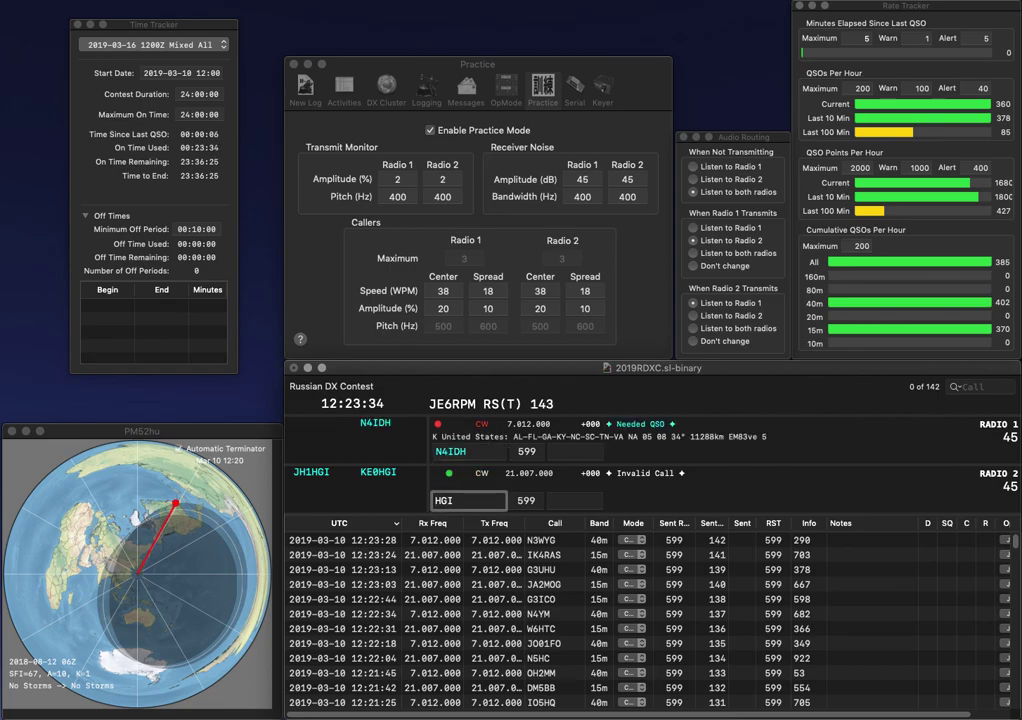
- Correct the Radio 2 call to UY5ZI and send the station its exchange
key(Home)
text(UY)
key(Delete)
text(5)
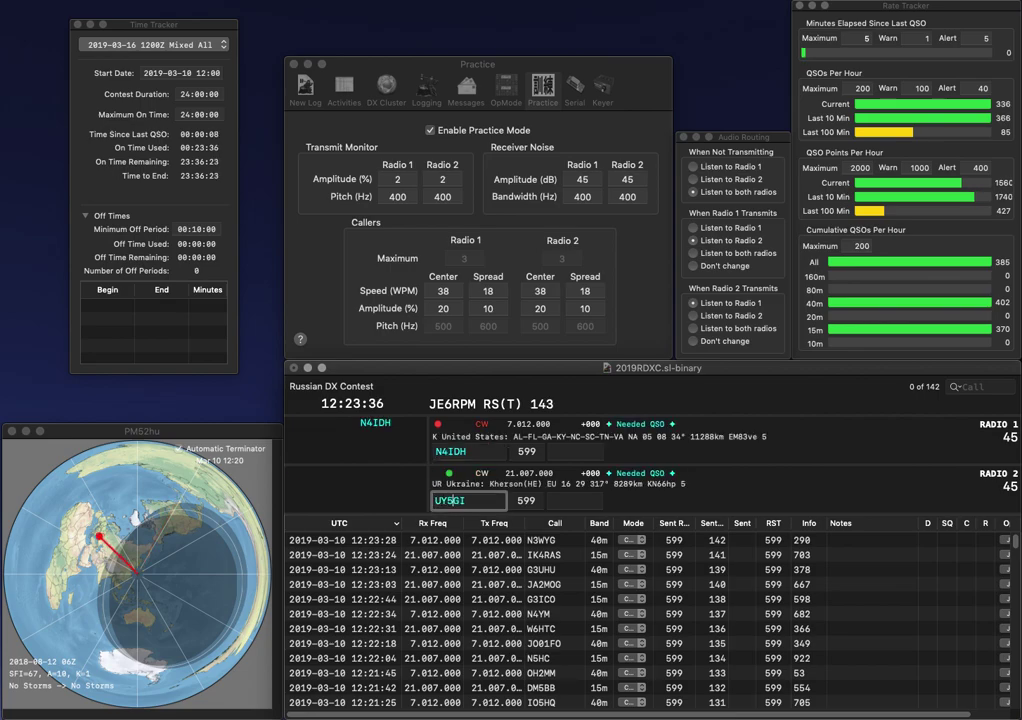
key(Delete)
text(Z)
key(Return)
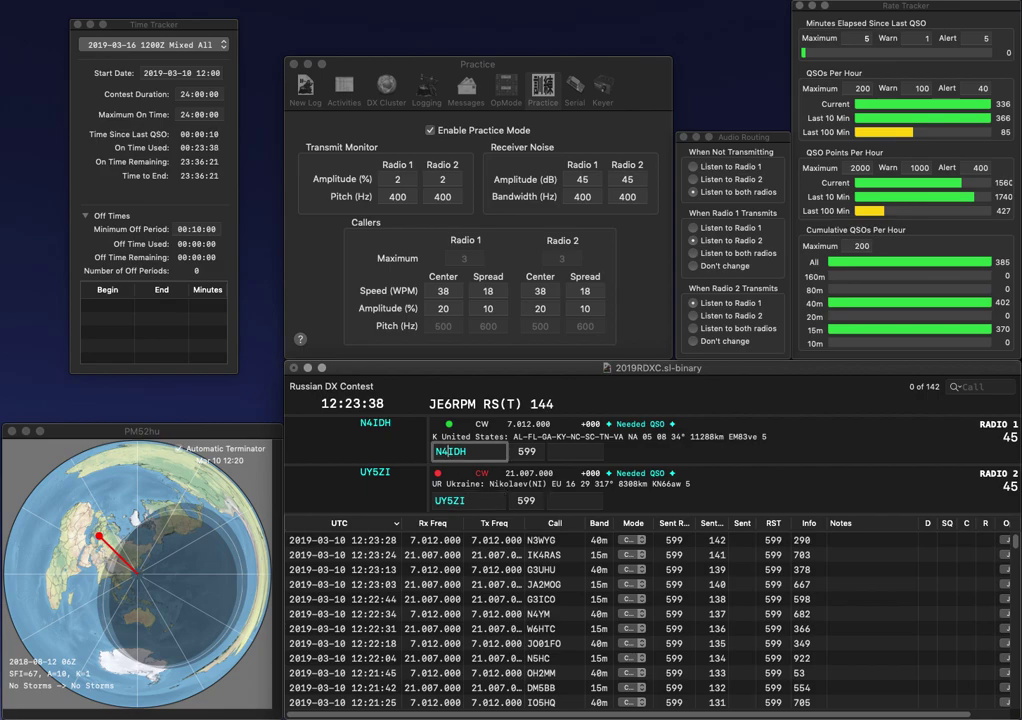
text(69)
key(Return)
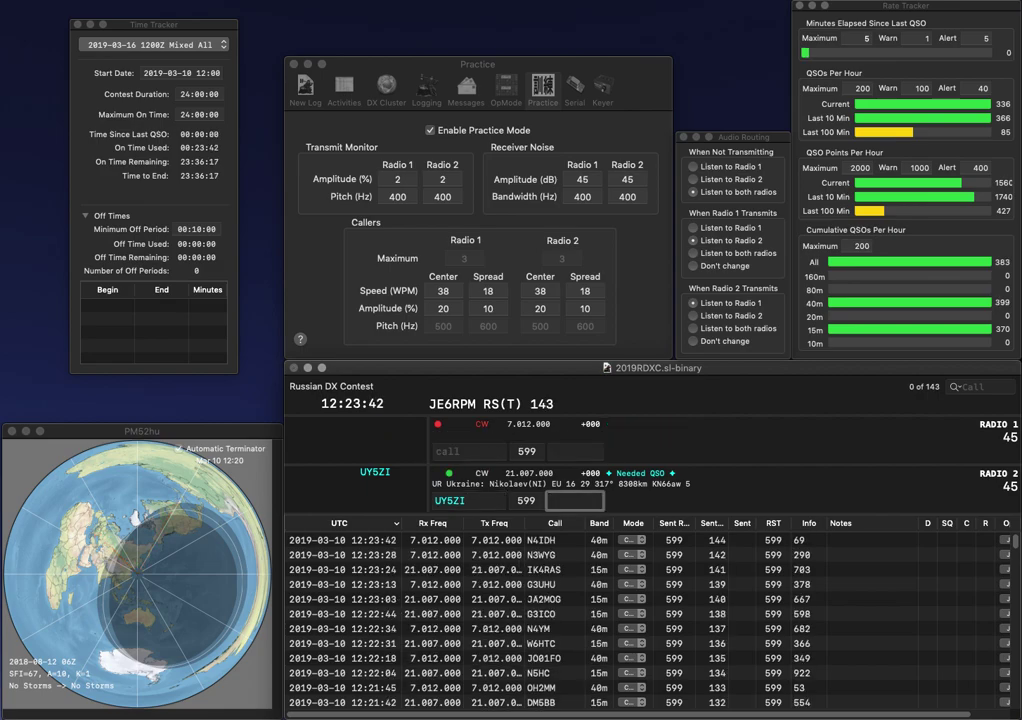
text(63)
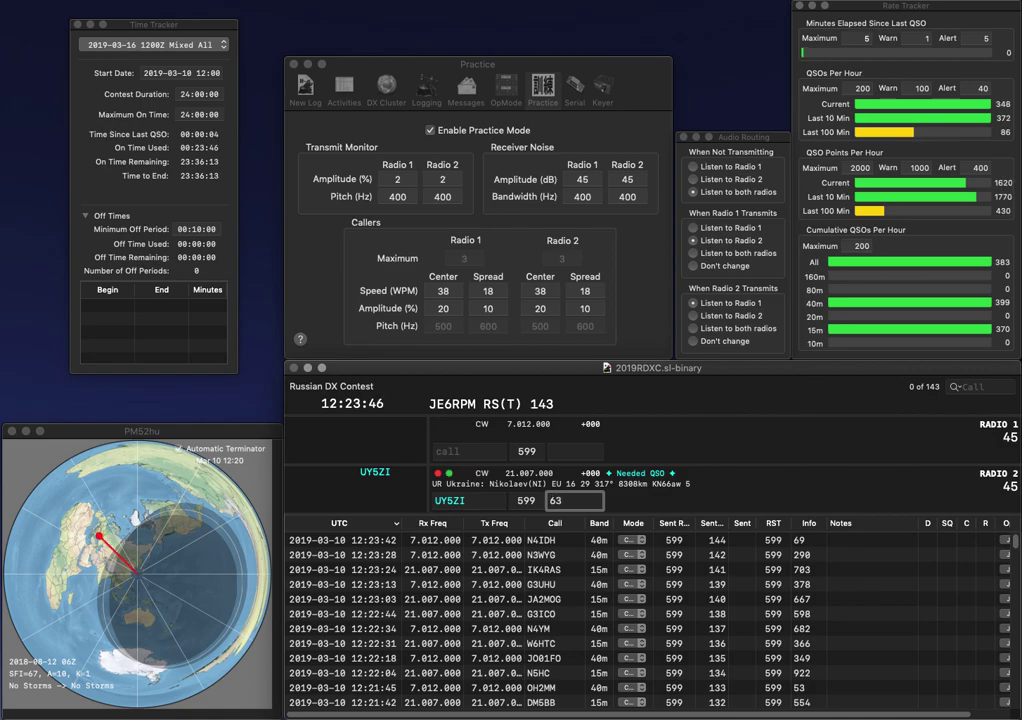
text(3)
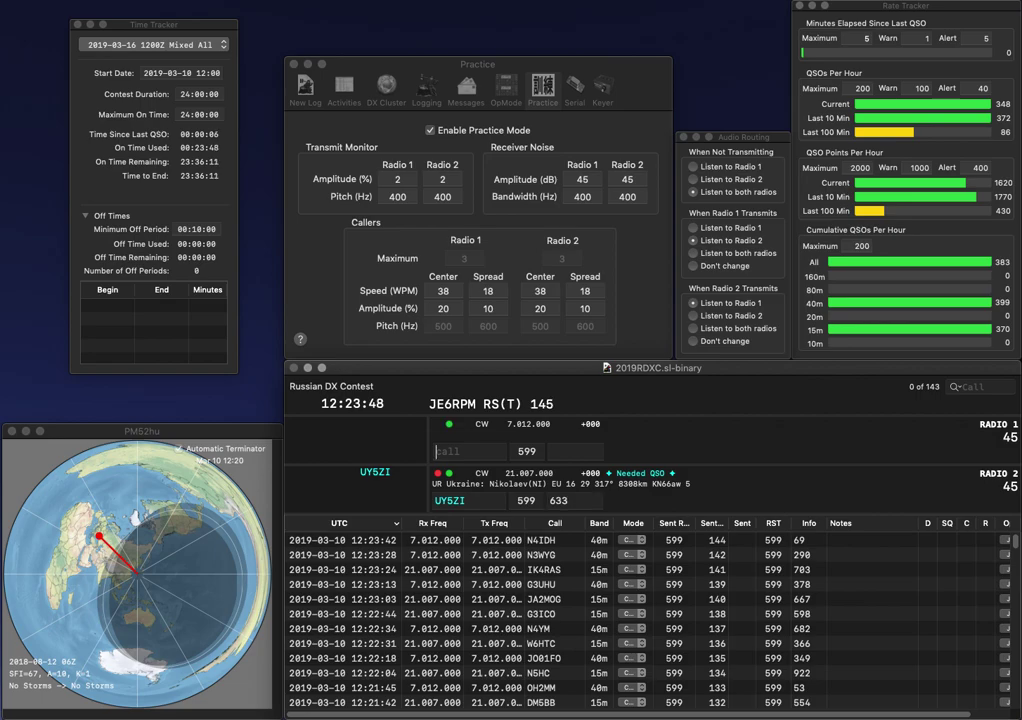
key(Return)
text(LZ)
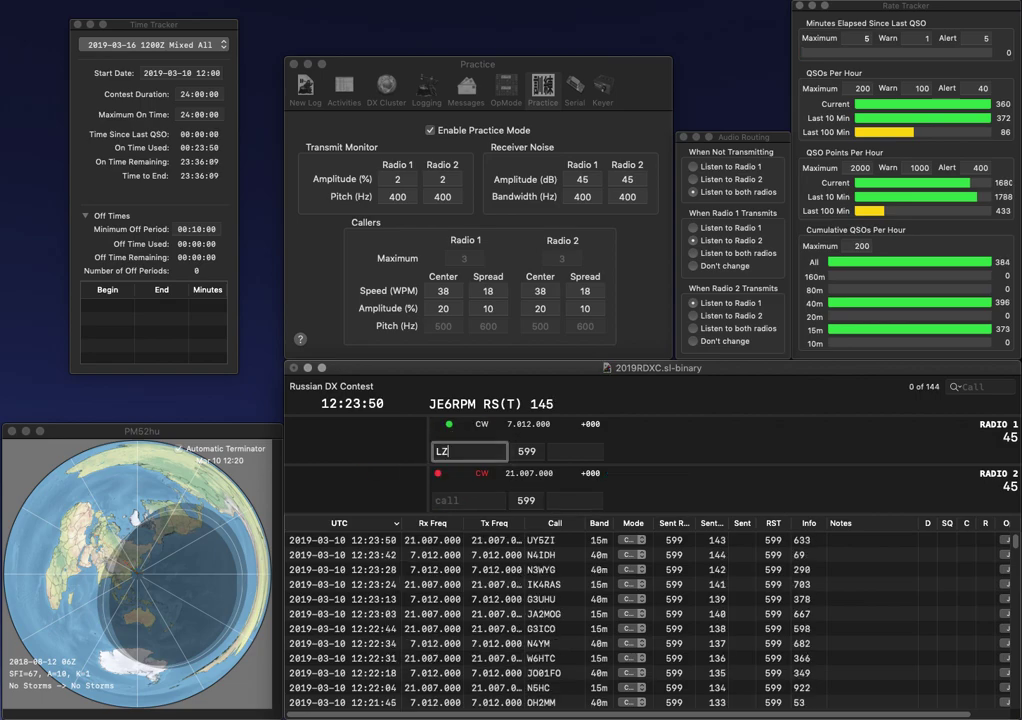
text(2DJA)
key(Return)
text(W0MAR)
key(Return)
key(Return)
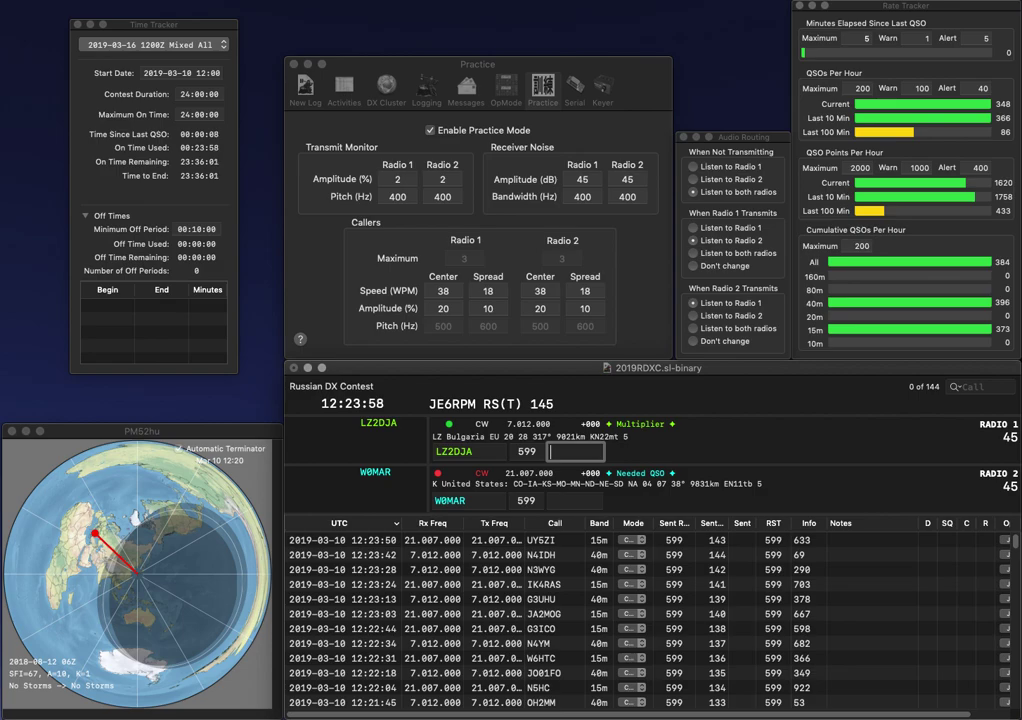
text(104)
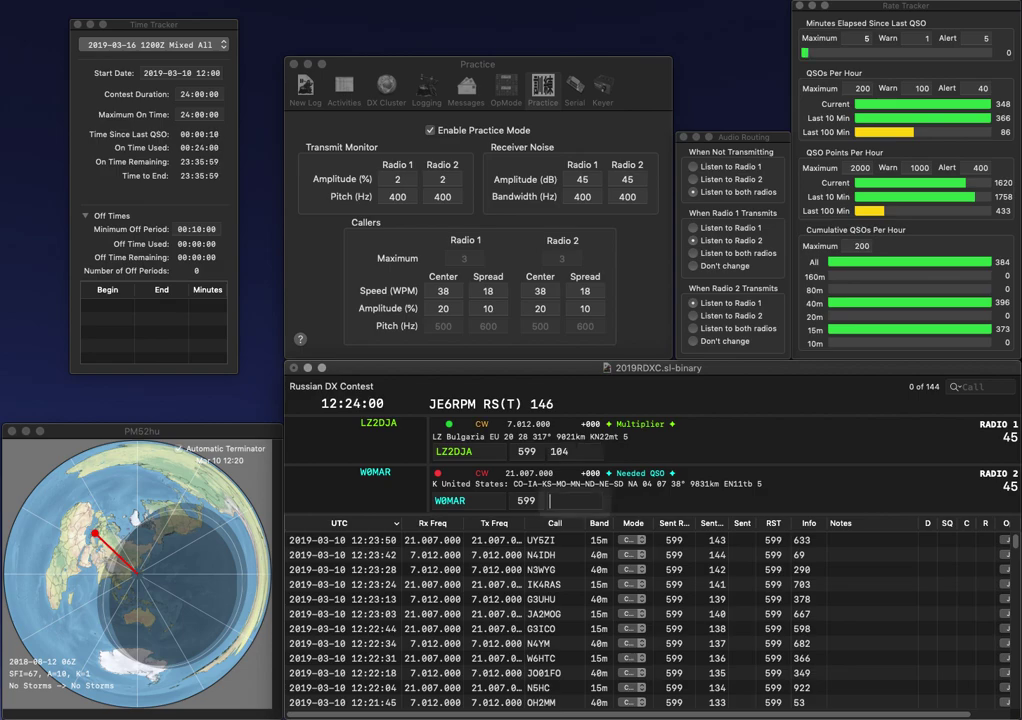
key(Return)
text(531)
key(Return)
- Enter PI4Z on Radio 1 and send the station its exchange
text(PIZ)
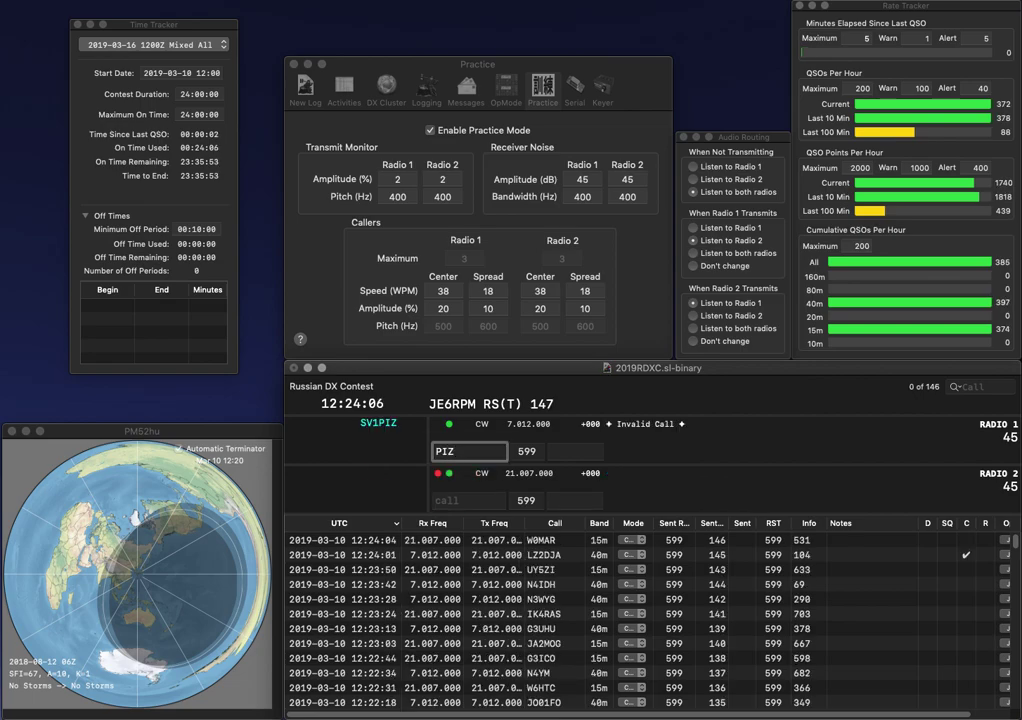
key(Left)
text(4)
key(Return)
text(N)
key(BackSpace)
text(DJ)
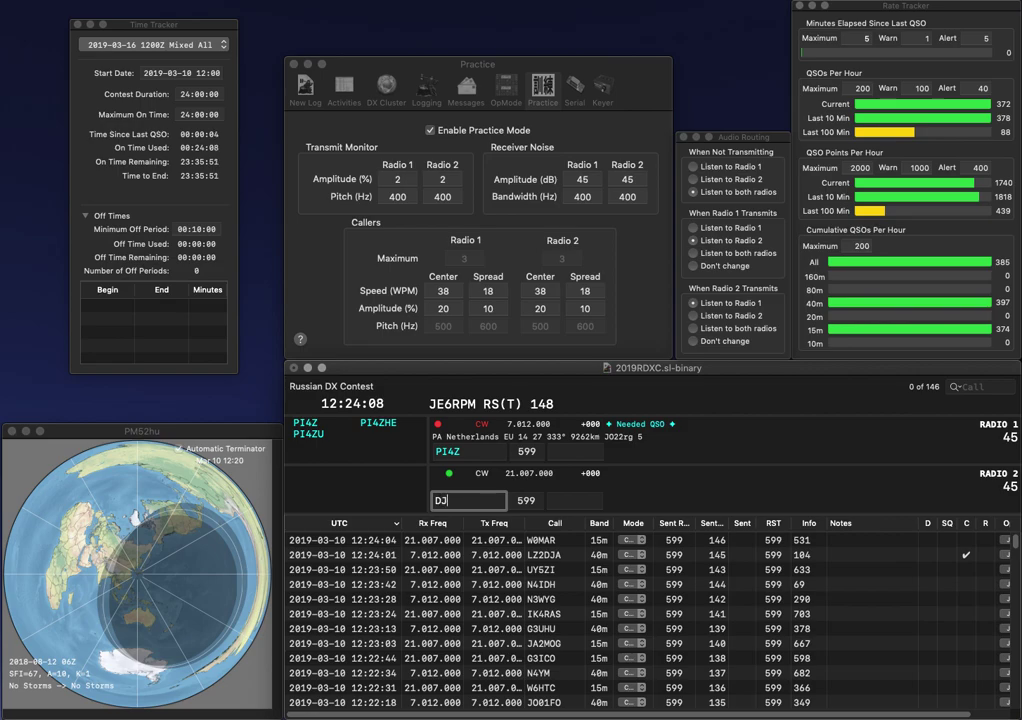
text(0YI)
key(Return)
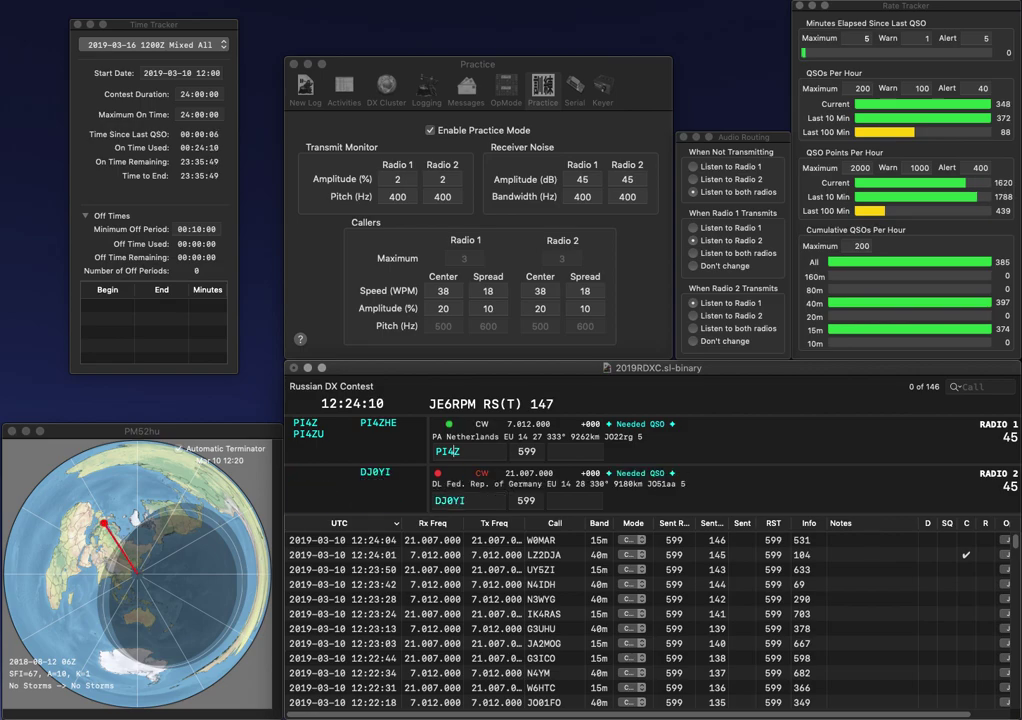
key(Tab)
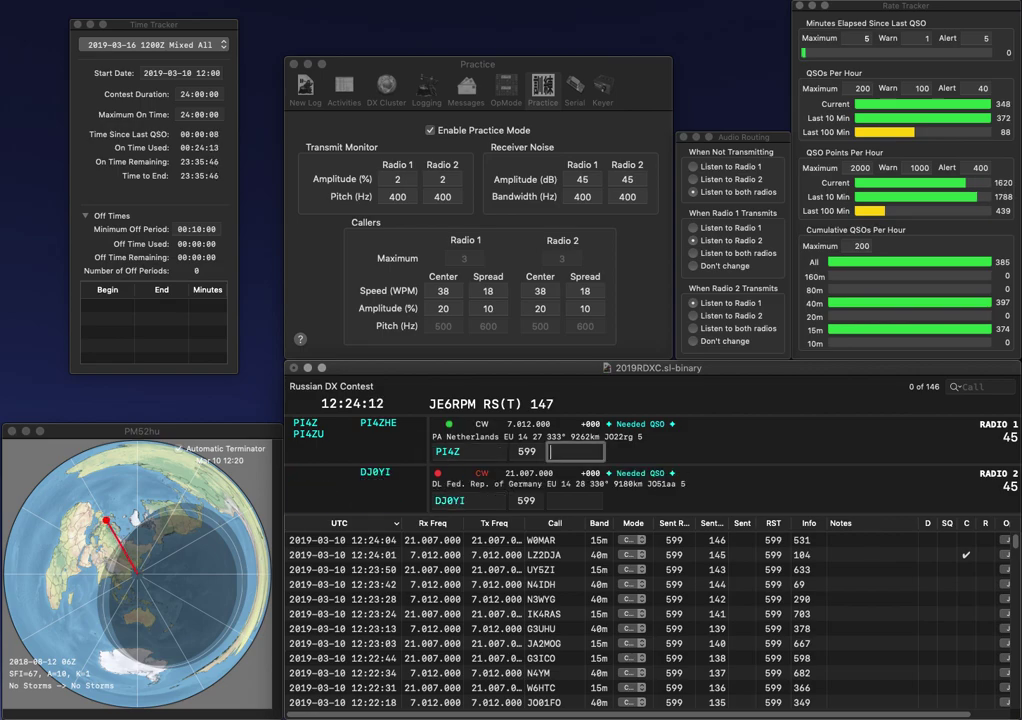
text(523)
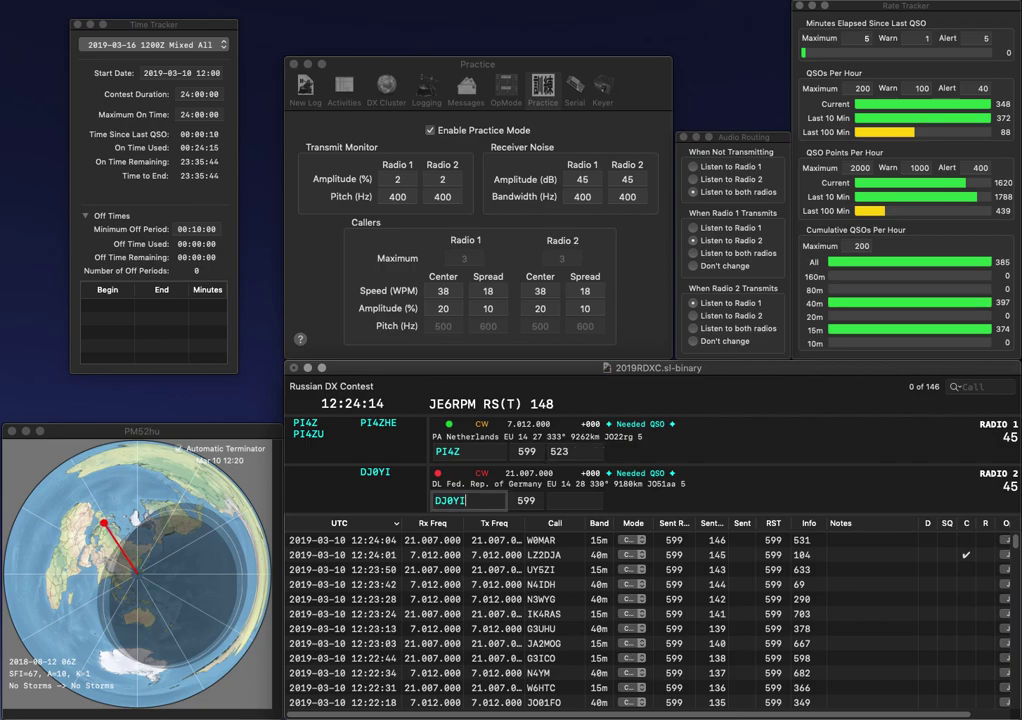
key(Return)
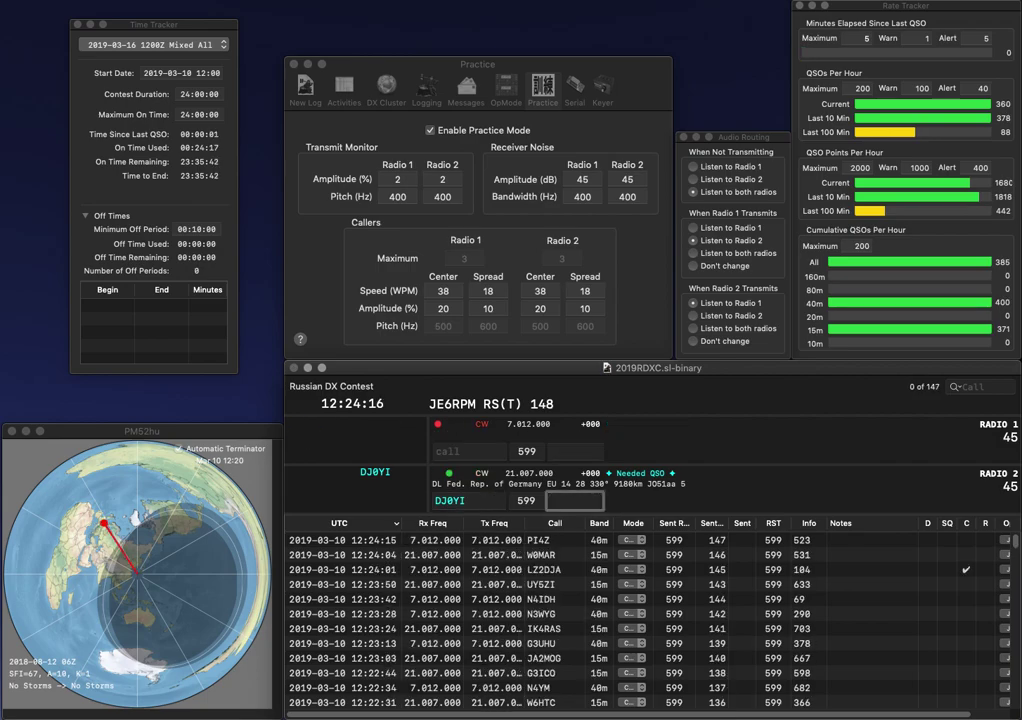
text(381)
key(Return)
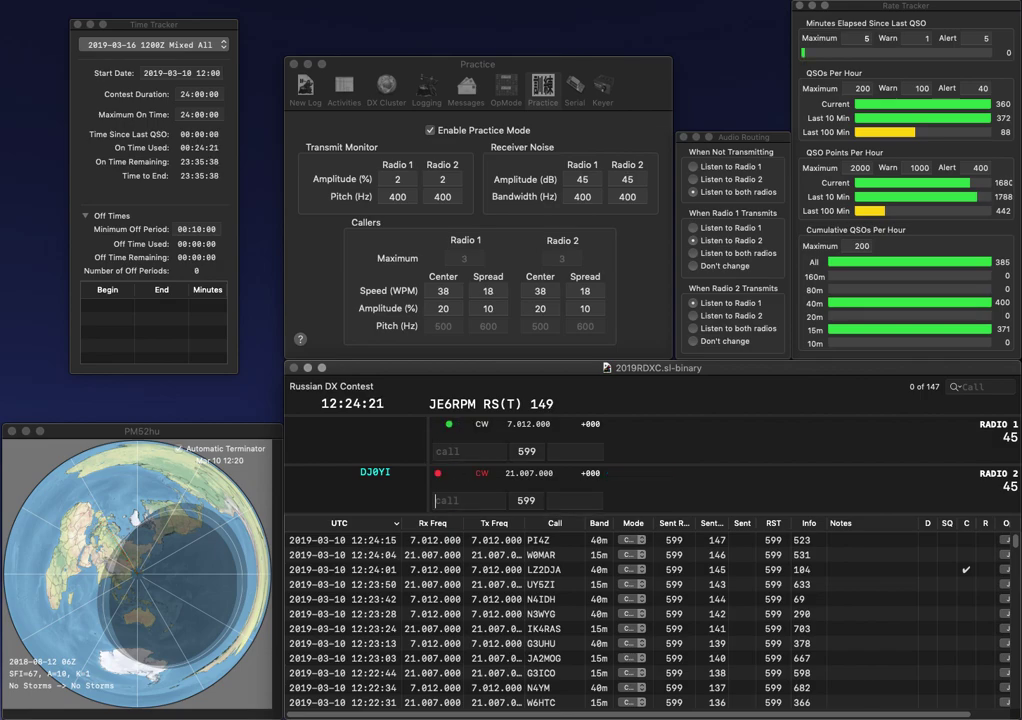
text(PA1B)
key(Return)
text(WB5UTD)
key(Return)
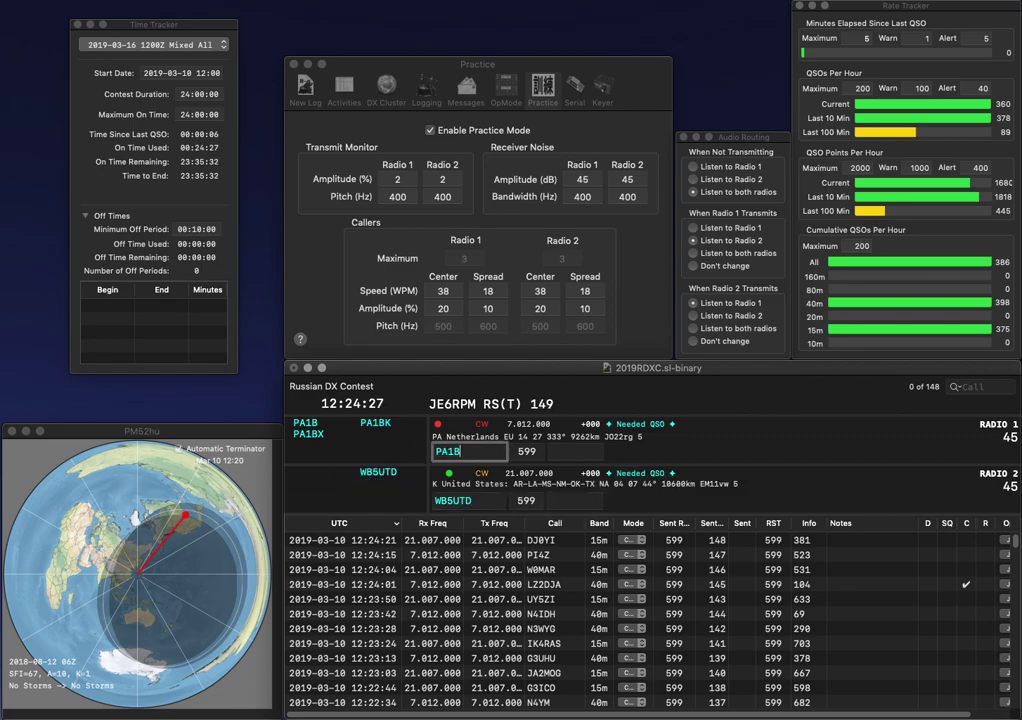
key(Return)
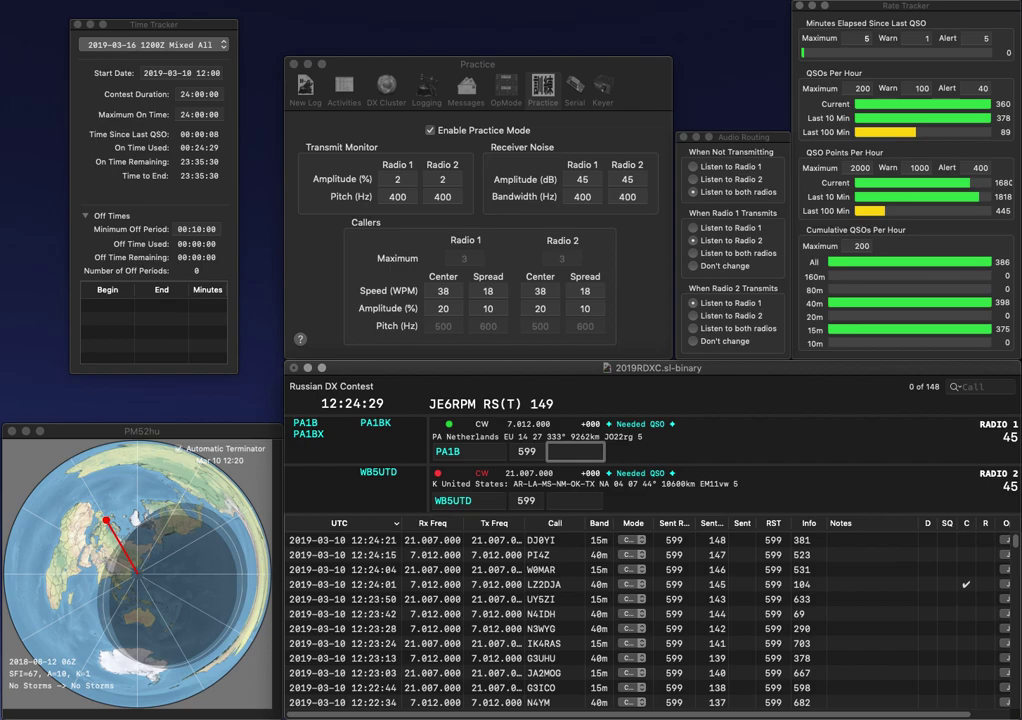
text(393)
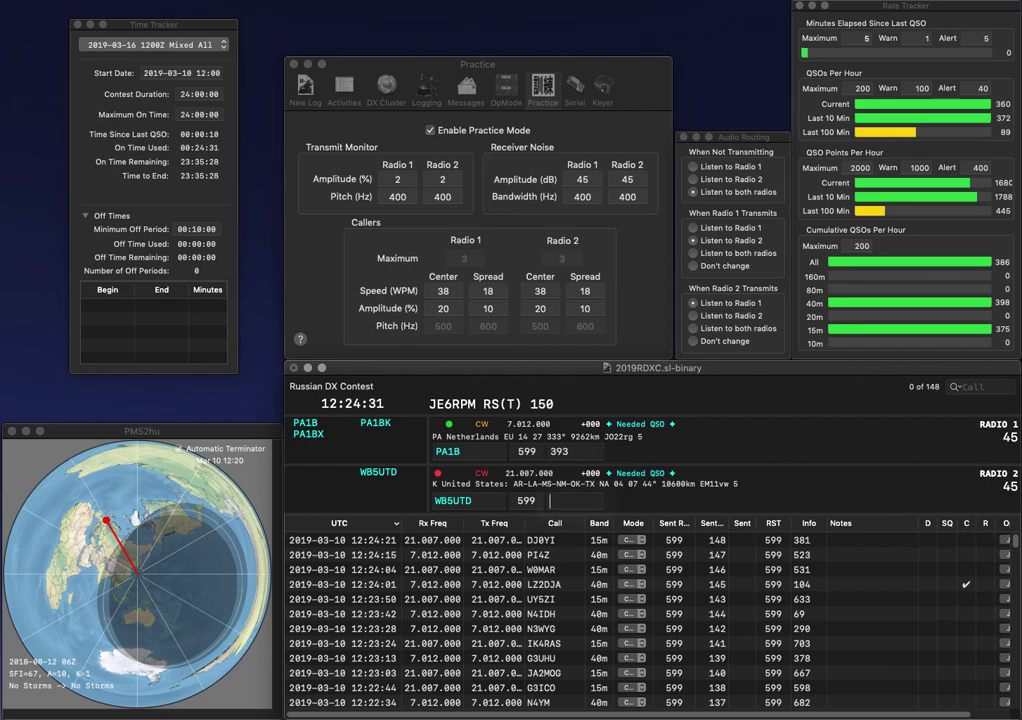
key(Return)
text(43)
key(Return)
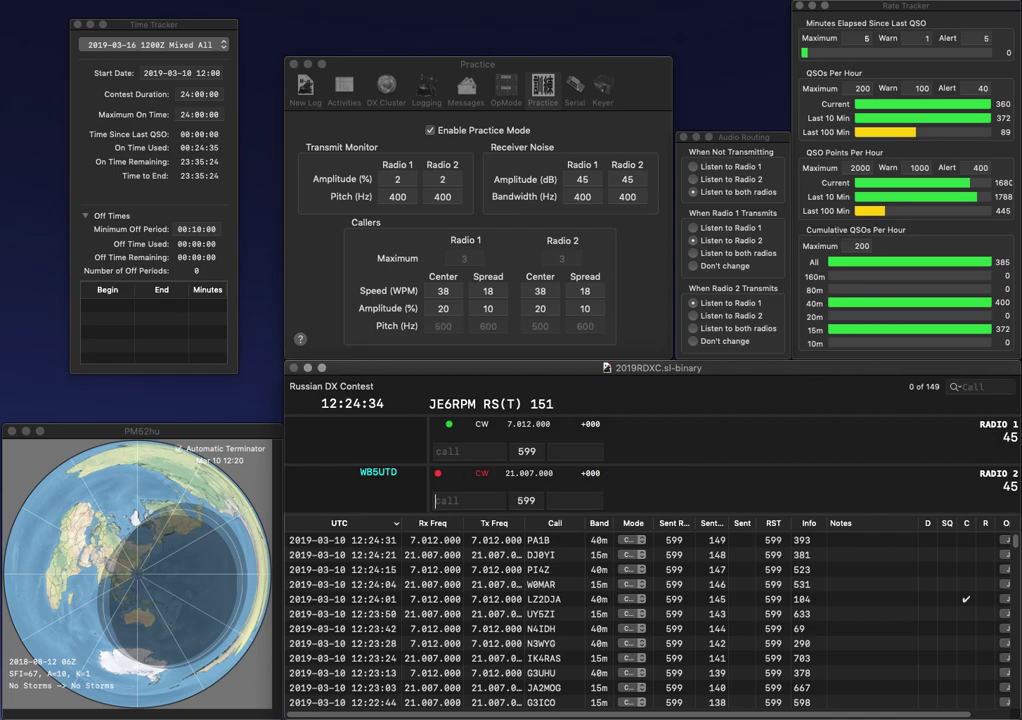
- Enter DL1OD on Radio 1 and CE4BZ on Radio 2, sending each station its exchange
text(DL1OD)
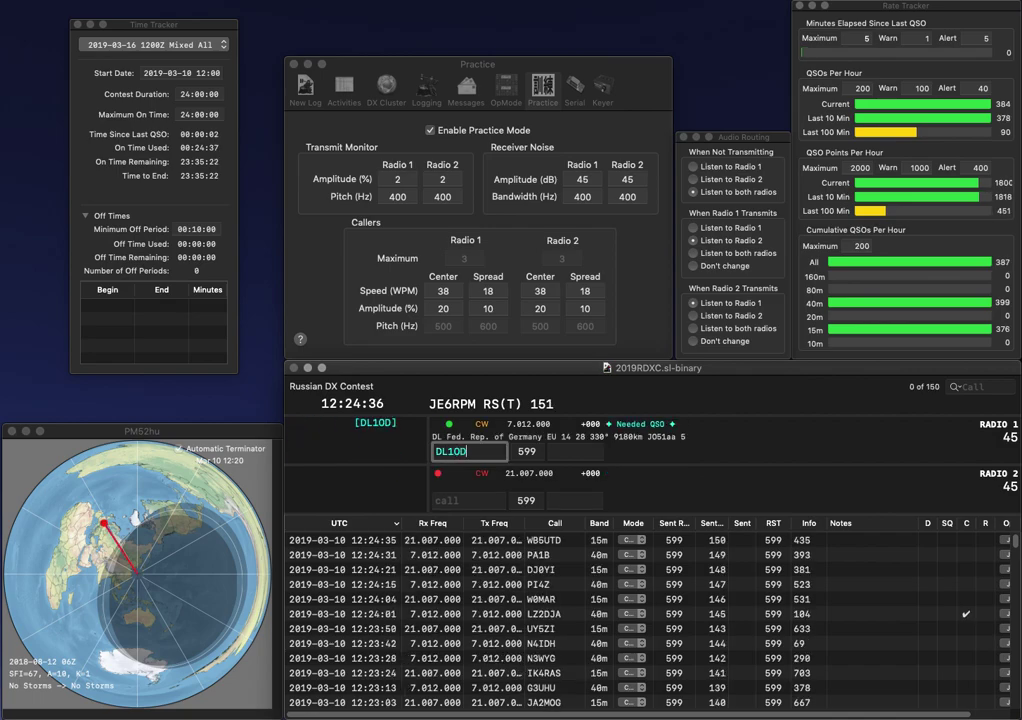
key(Return)
text(CE3BZ)
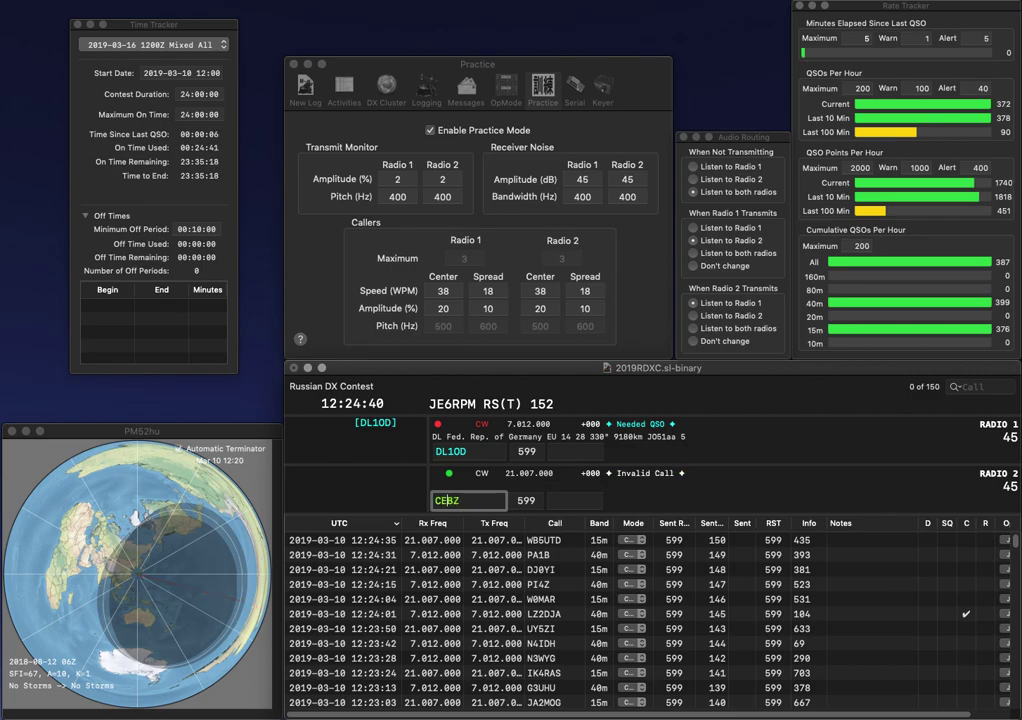
text(4)
key(Return)
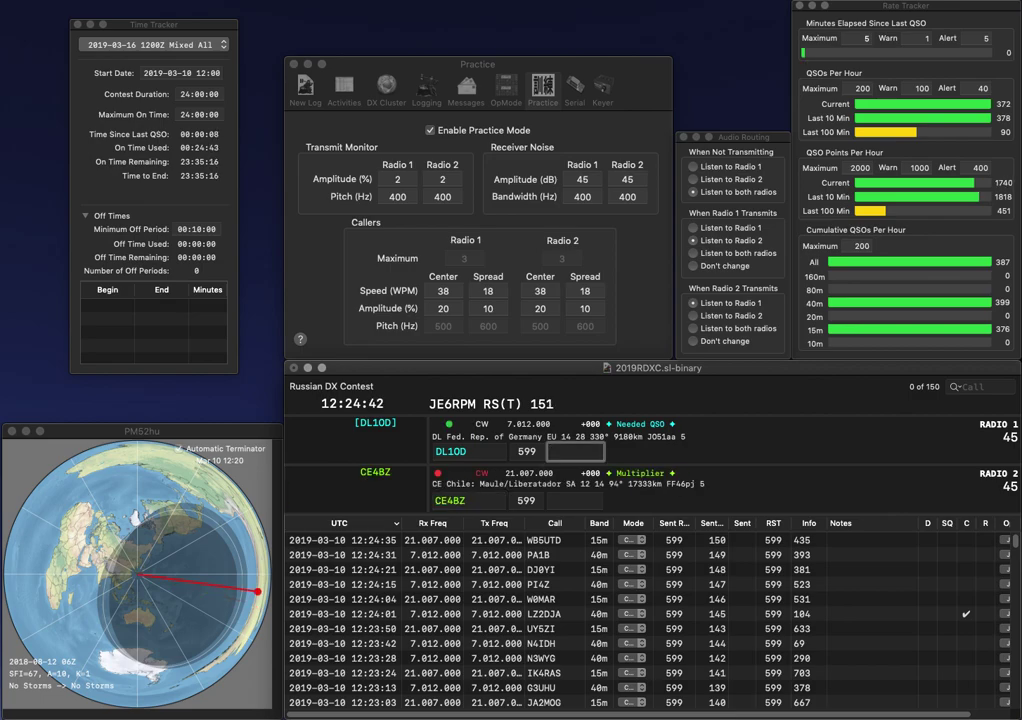
text(653)
key(Return)
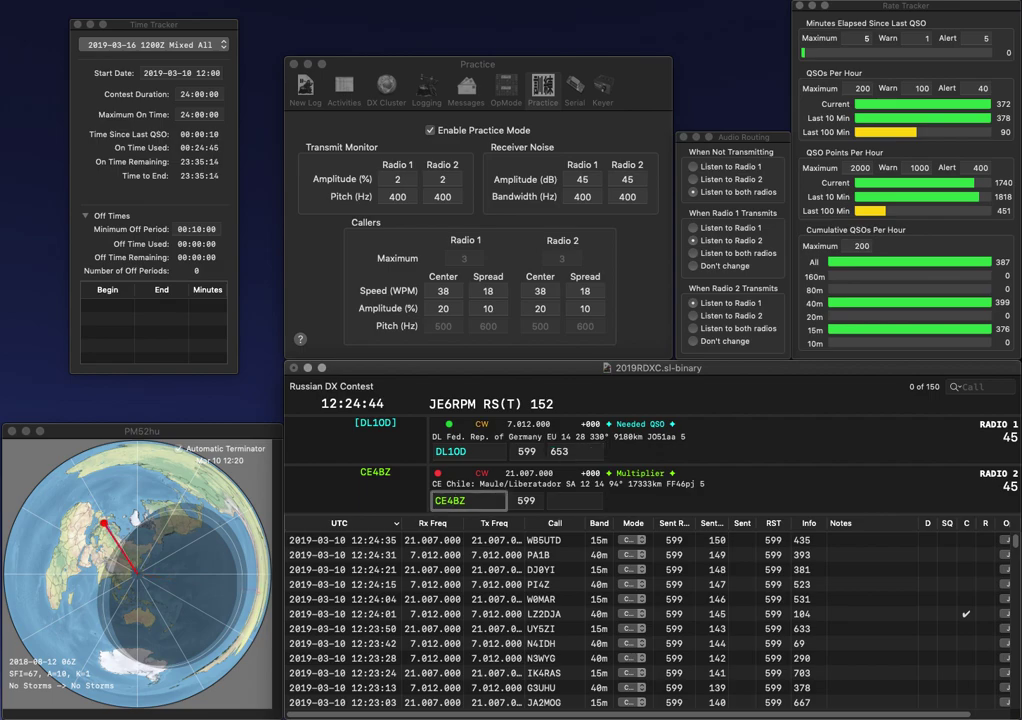
key(Return)
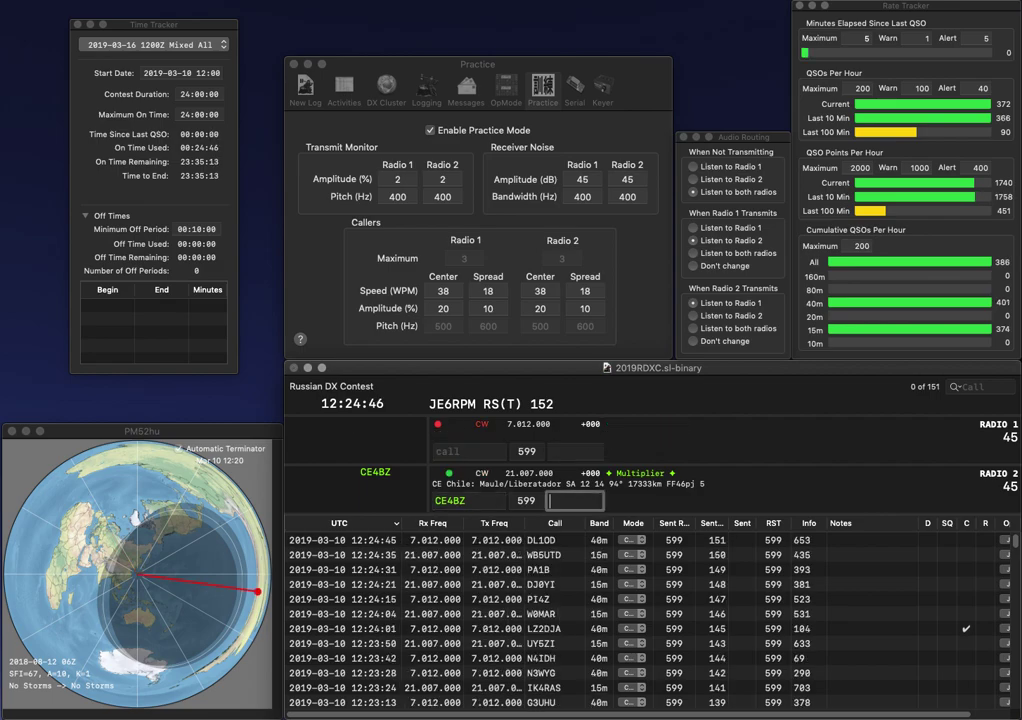
text(415)
key(Return)
- Enter JT1KAI on Radio 1 and K2SE on Radio 2, sending each station its exchange
text(JT1C)
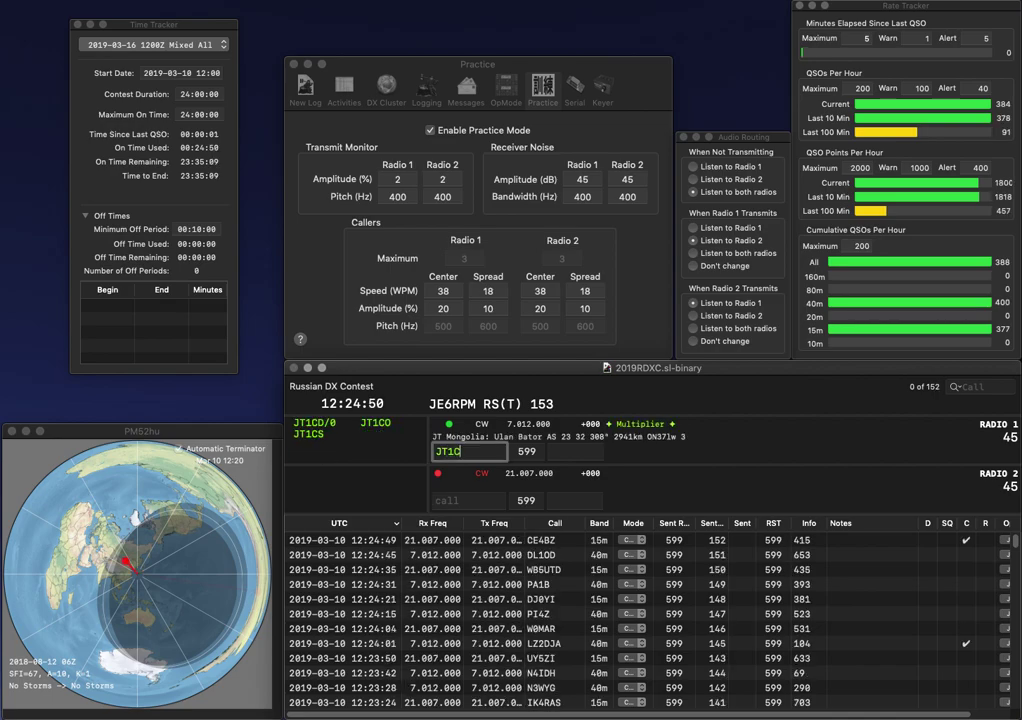
key(BackSpace)
text(KAI)
key(Return)
text(K2)
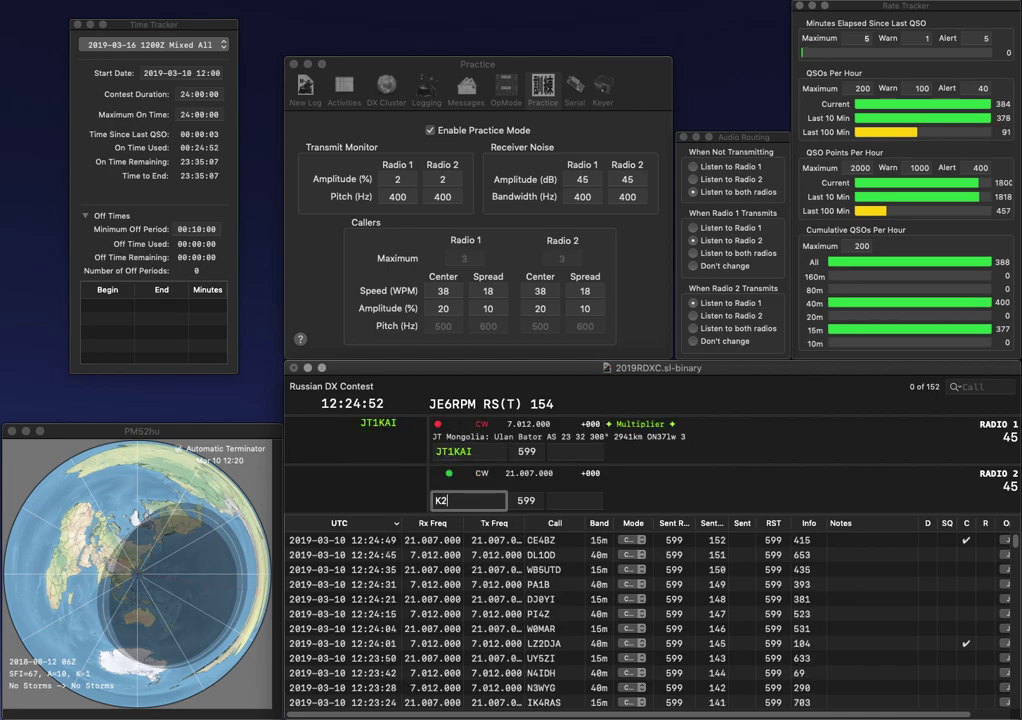
text(SE)
key(Return)
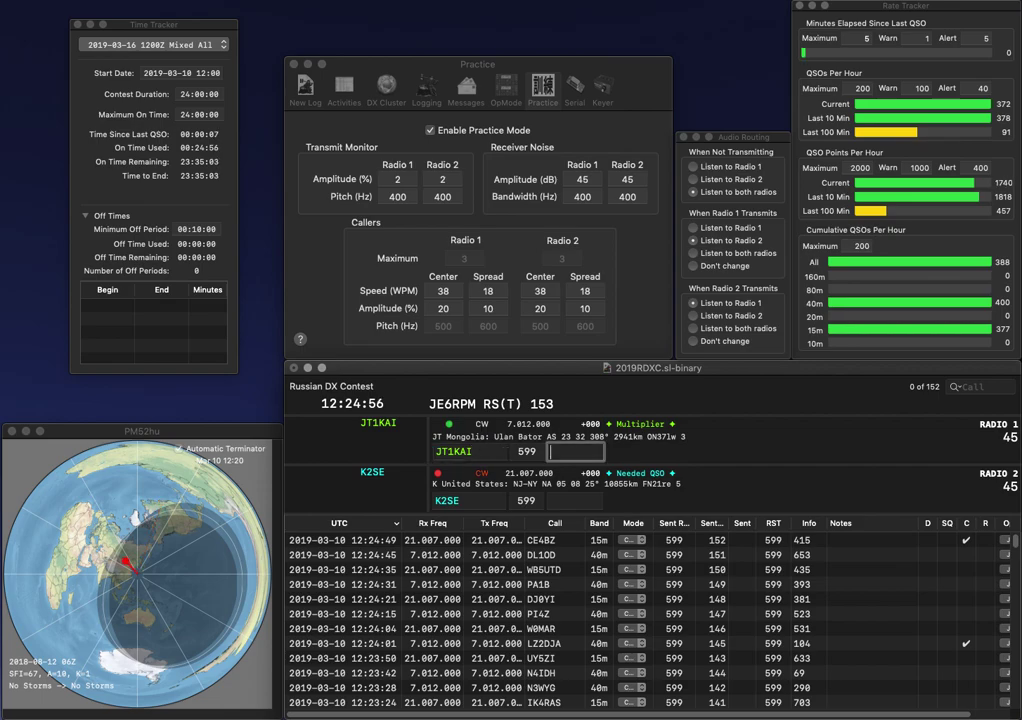
- Log JT1KAI with exchange 220 on Radio 1 and K2SE with exchange 129 on Radio 2
text(220)
key(Return)
text(1)
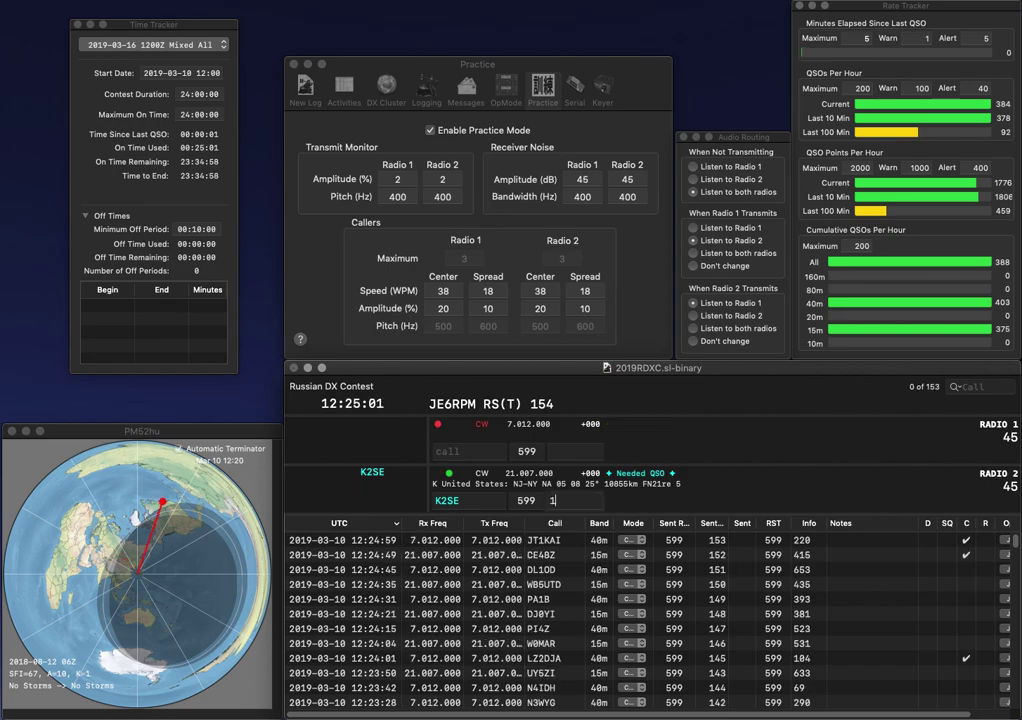
text(2)
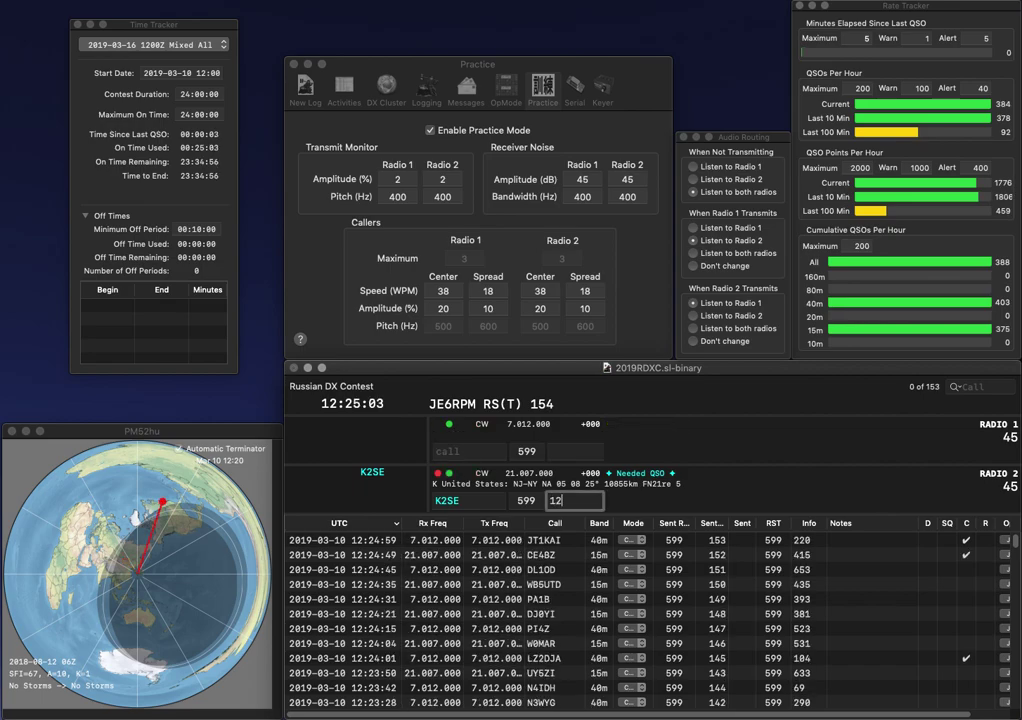
text(9)
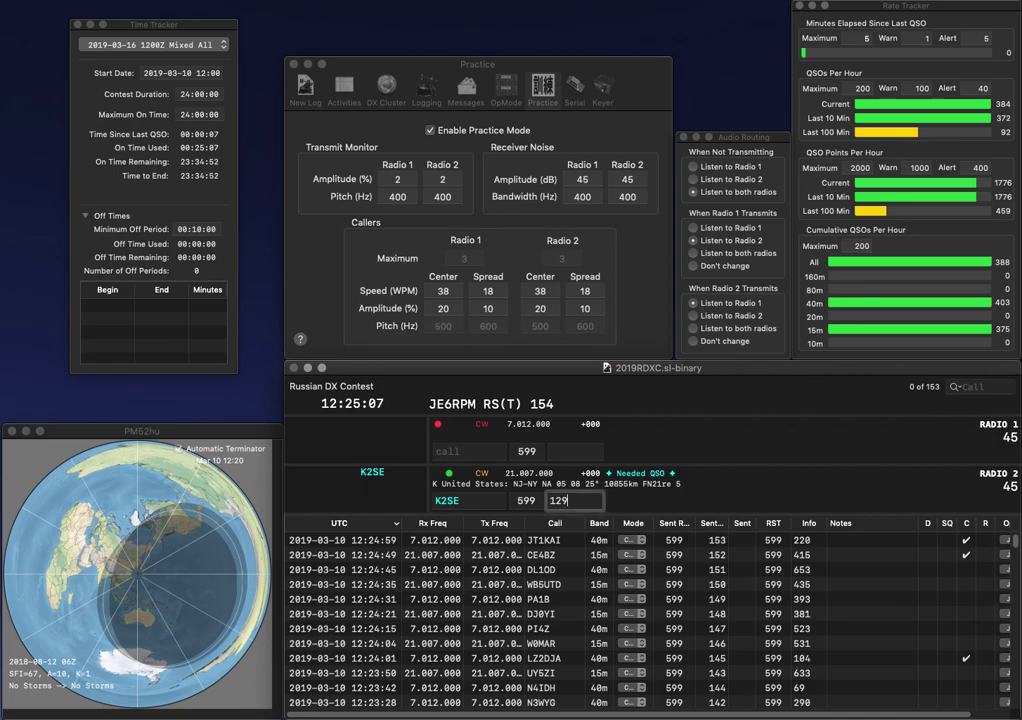
key(Return)
click(468, 451)
text(NF)
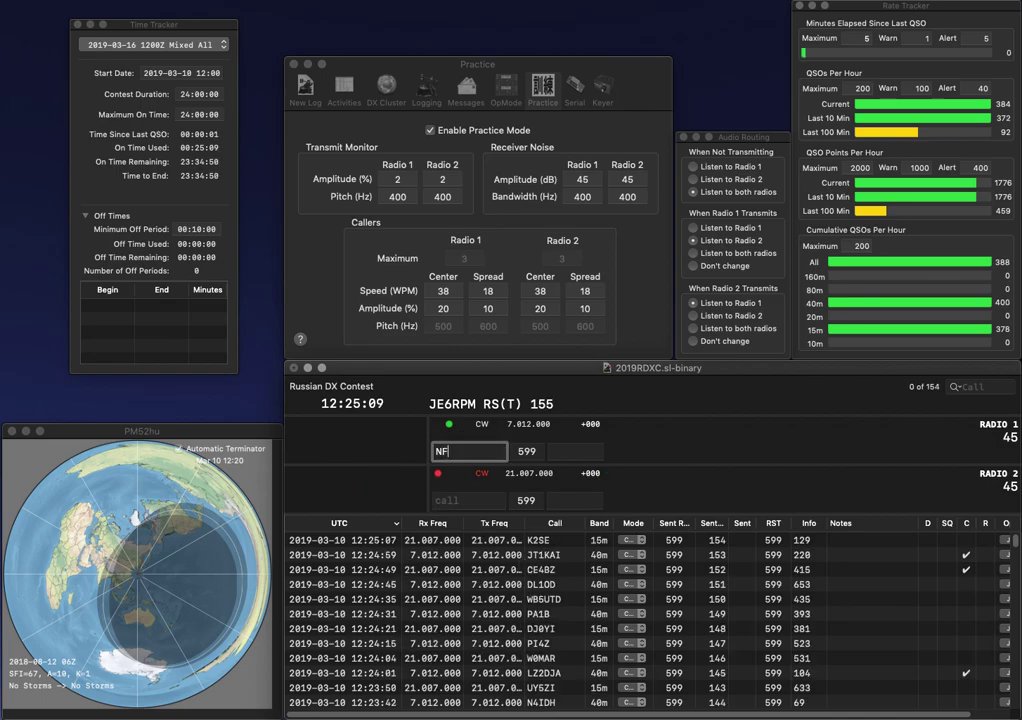
text(3R)
key(Return)
text(W5)
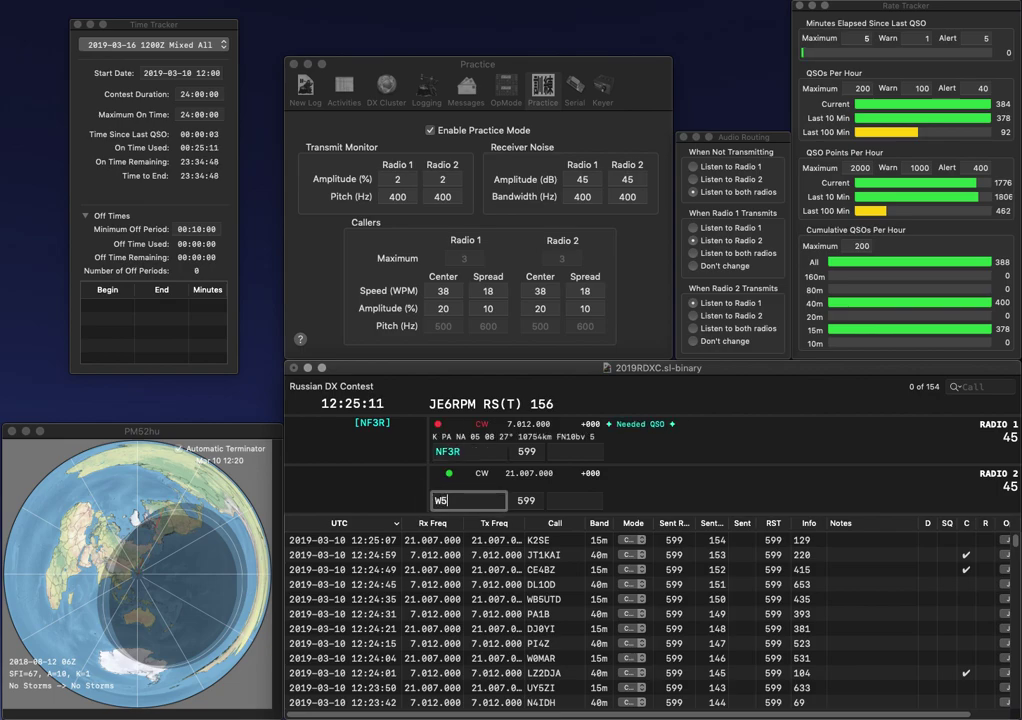
key(BackSpace)
text(4TOO)
key(Return)
key(space)
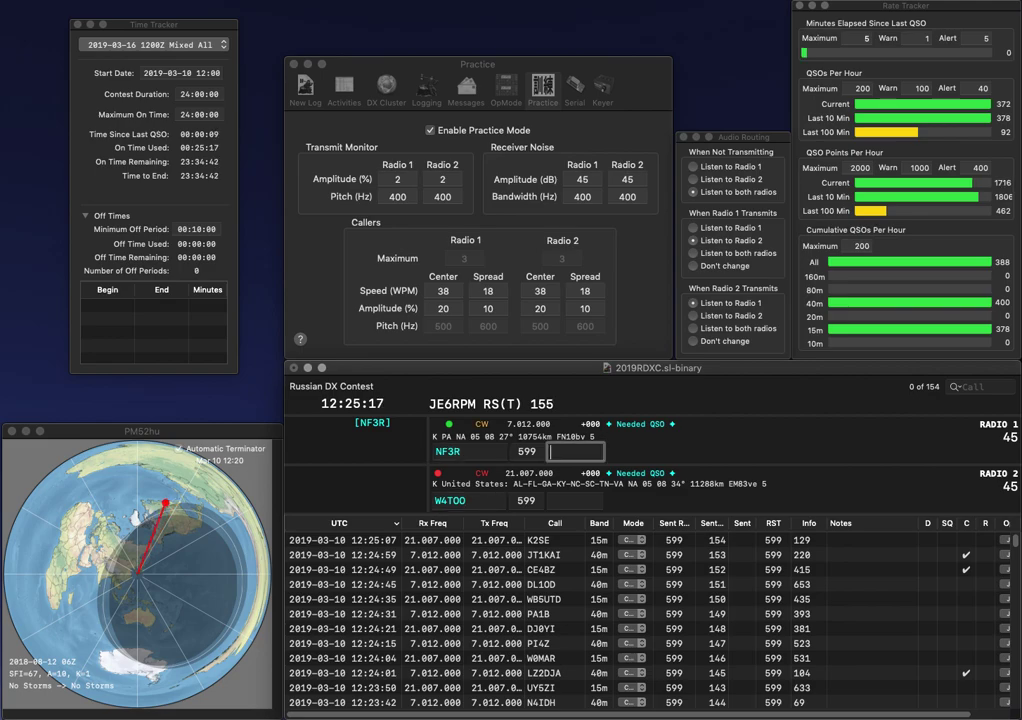
click(451, 500)
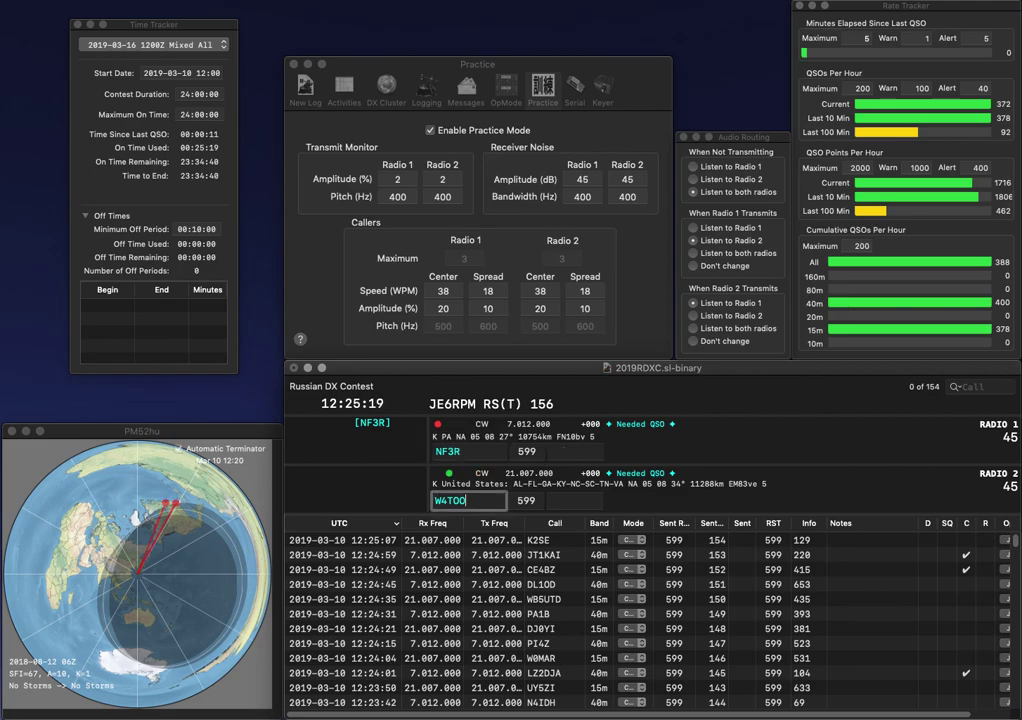
text(T)
key(Return)
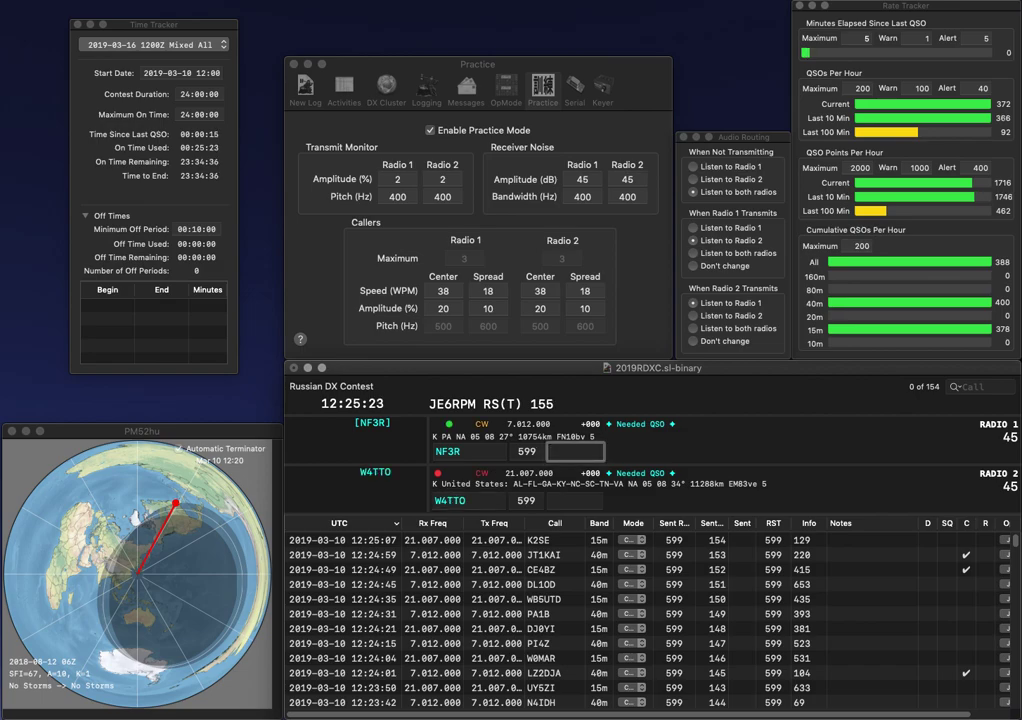
click(456, 500)
click(574, 500)
text(938)
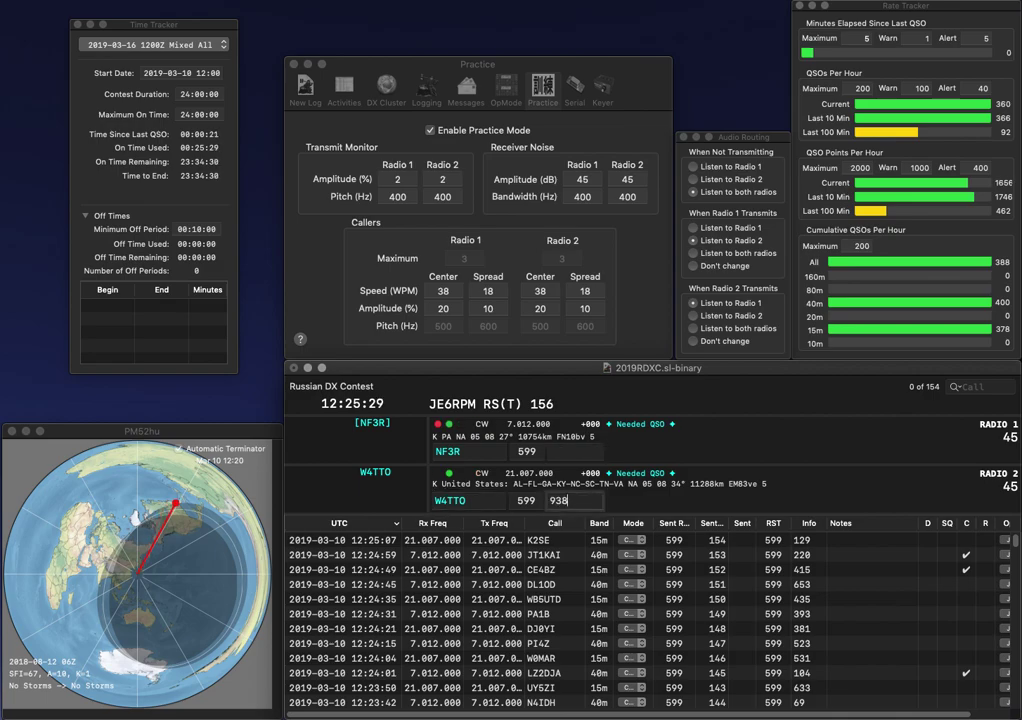
key(Return)
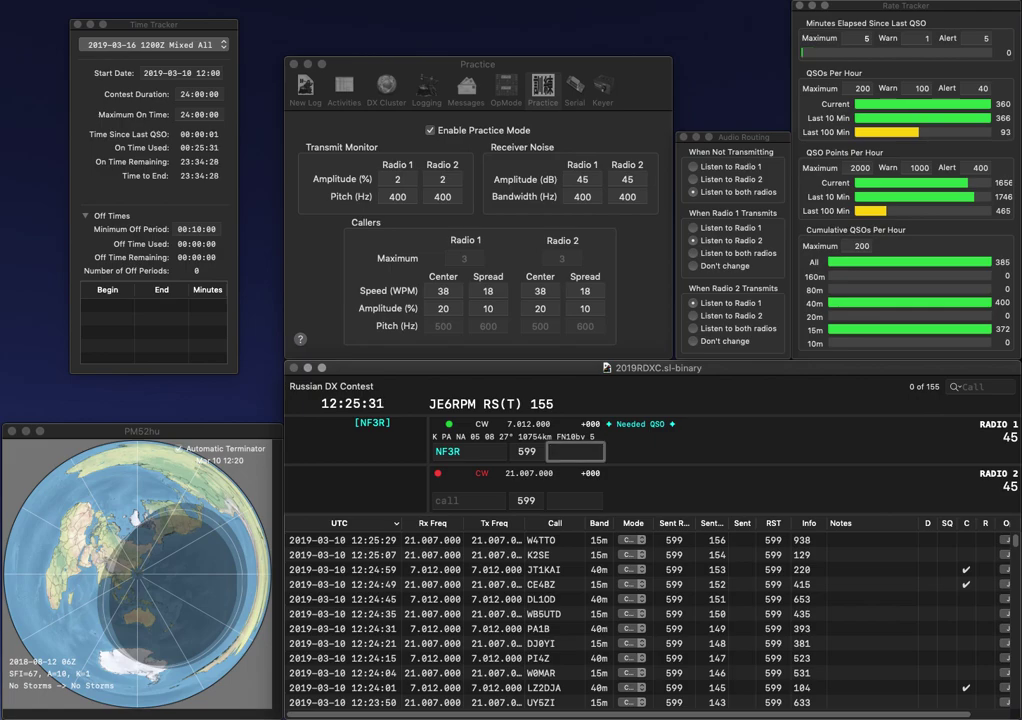
text(450)
key(Return)
text(YM)
key(Return)
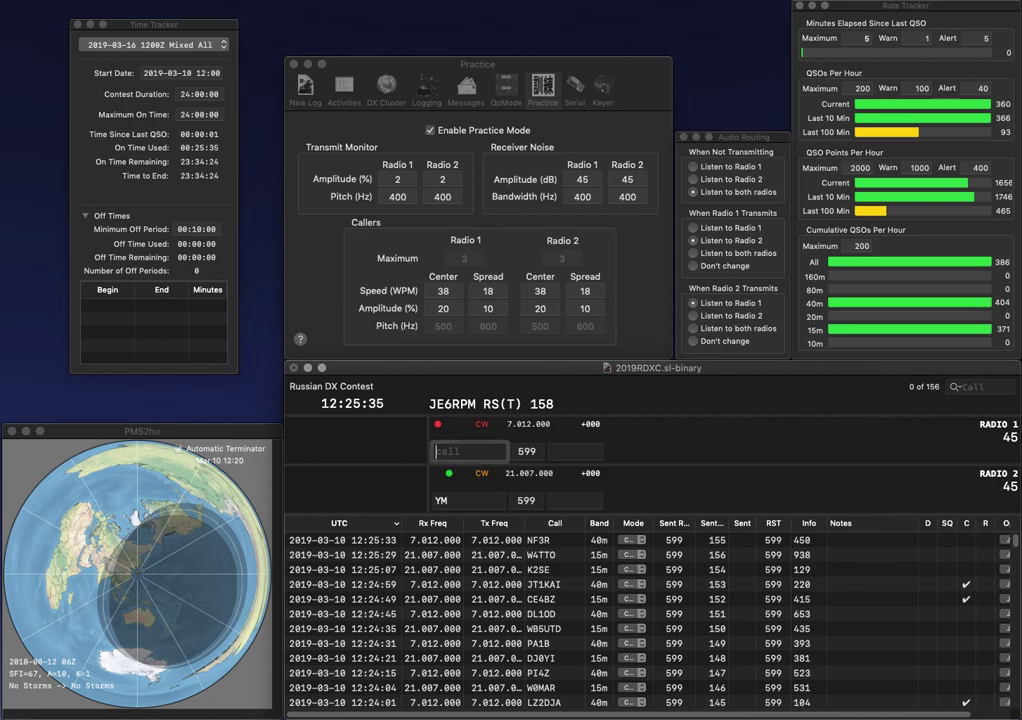
text(JA1UI)
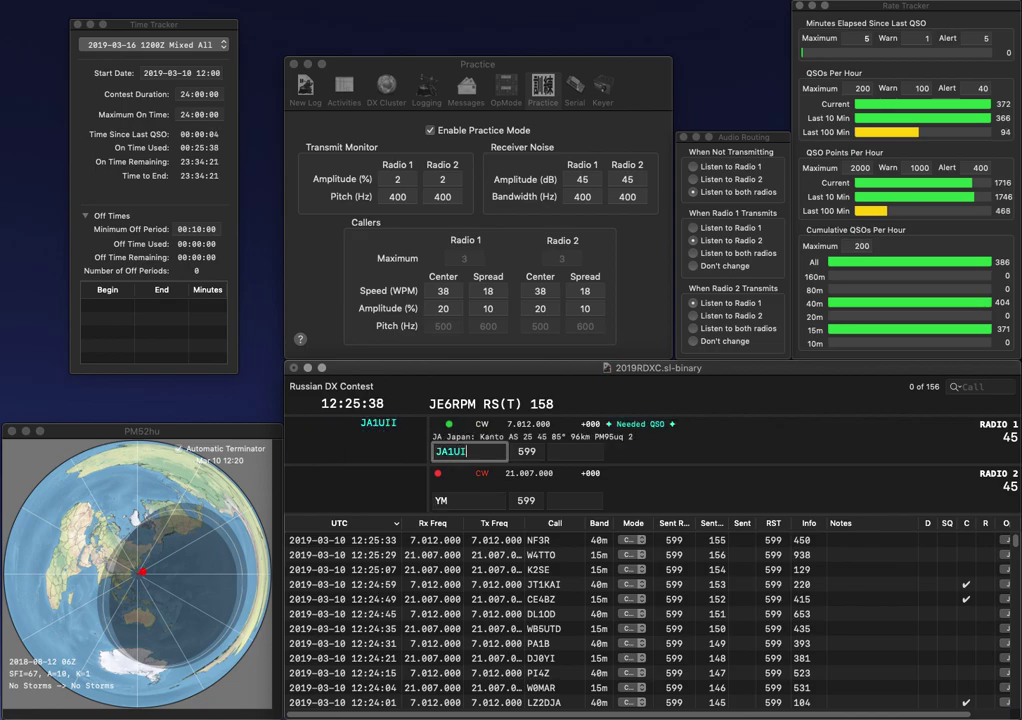
key(Return)
click(436, 500)
text(OK1)
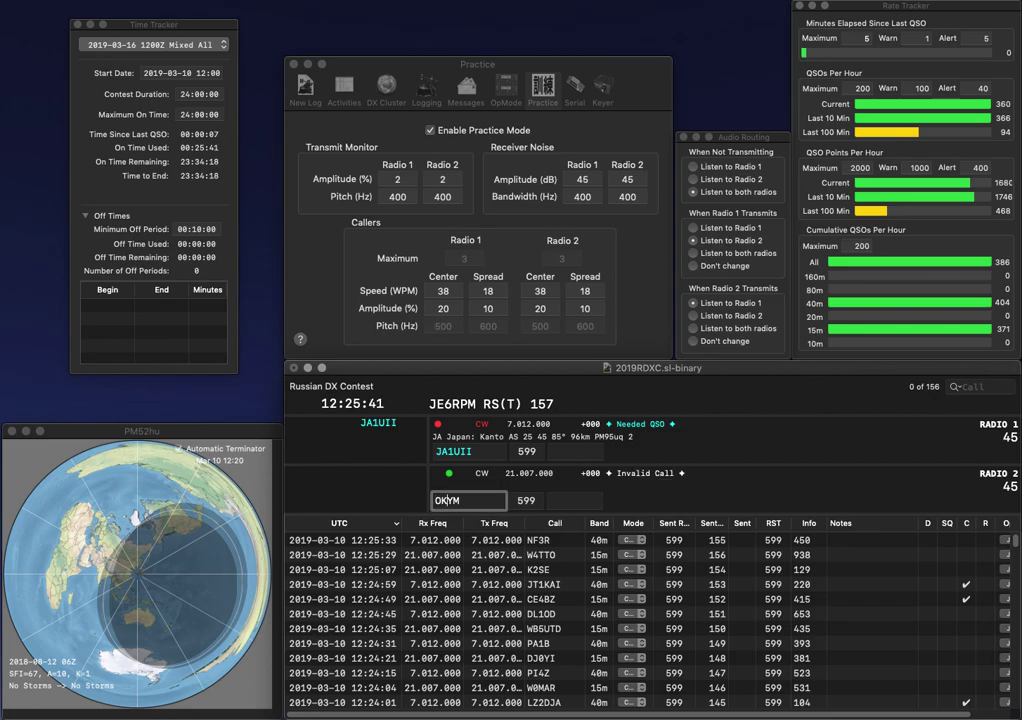
key(Return)
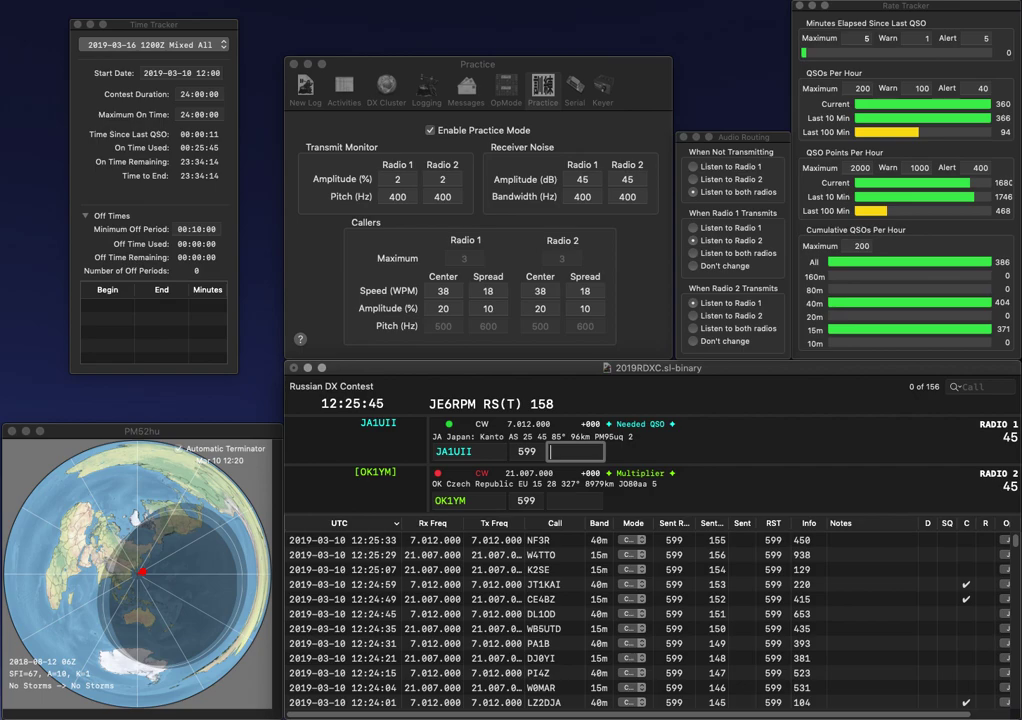
text(367)
key(Return)
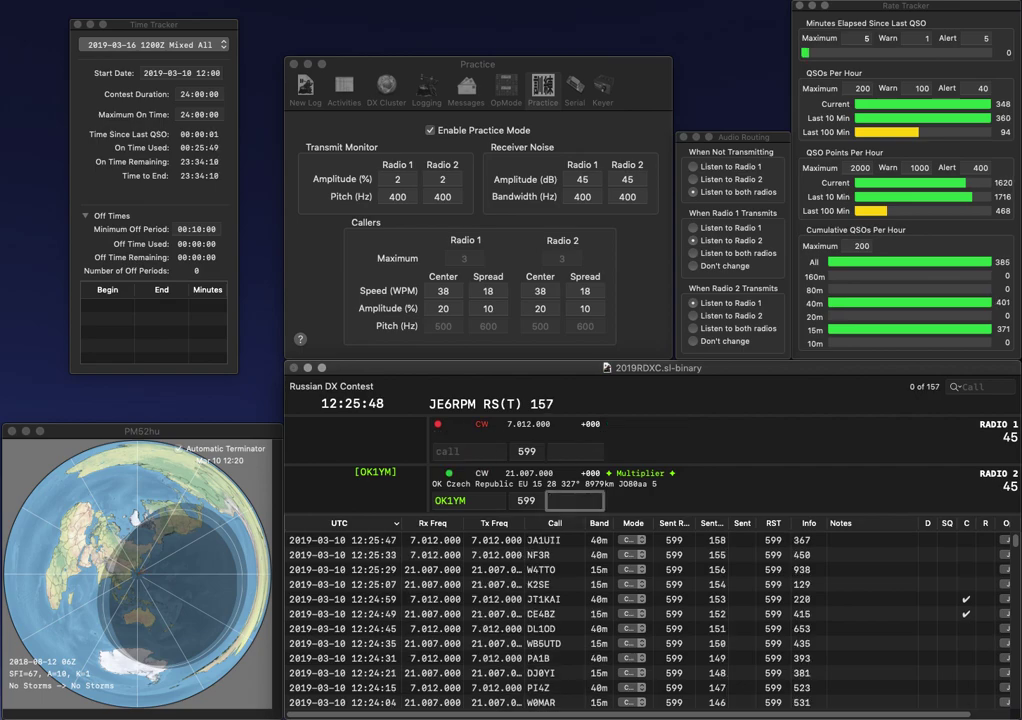
text(593)
key(Return)
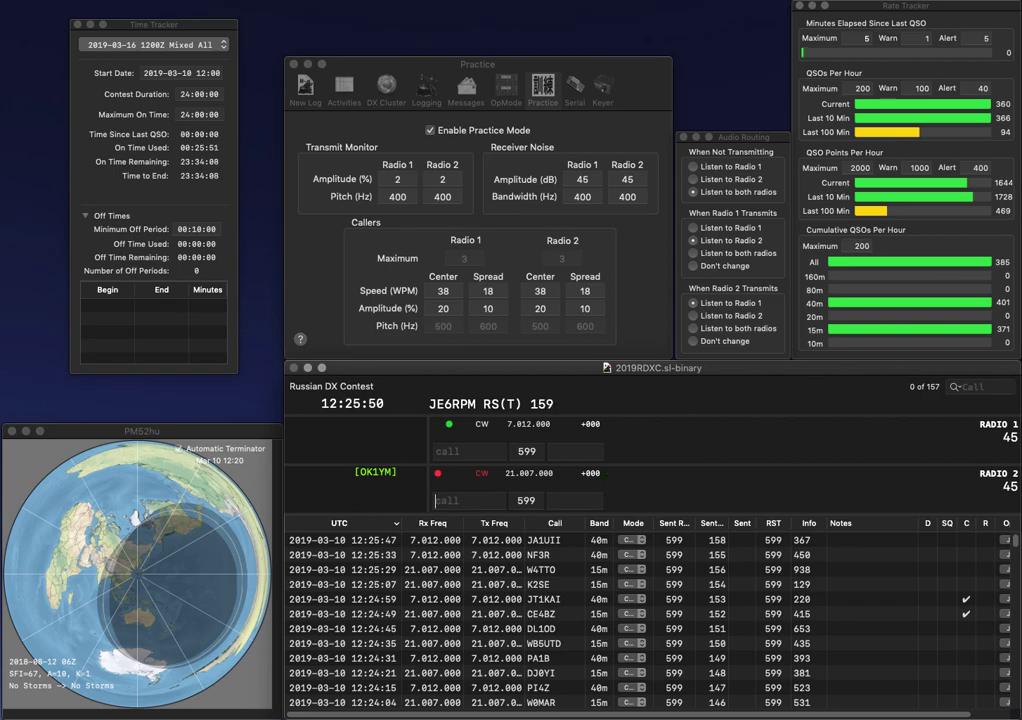
text(ZZ)
key(Return)
text(W5)
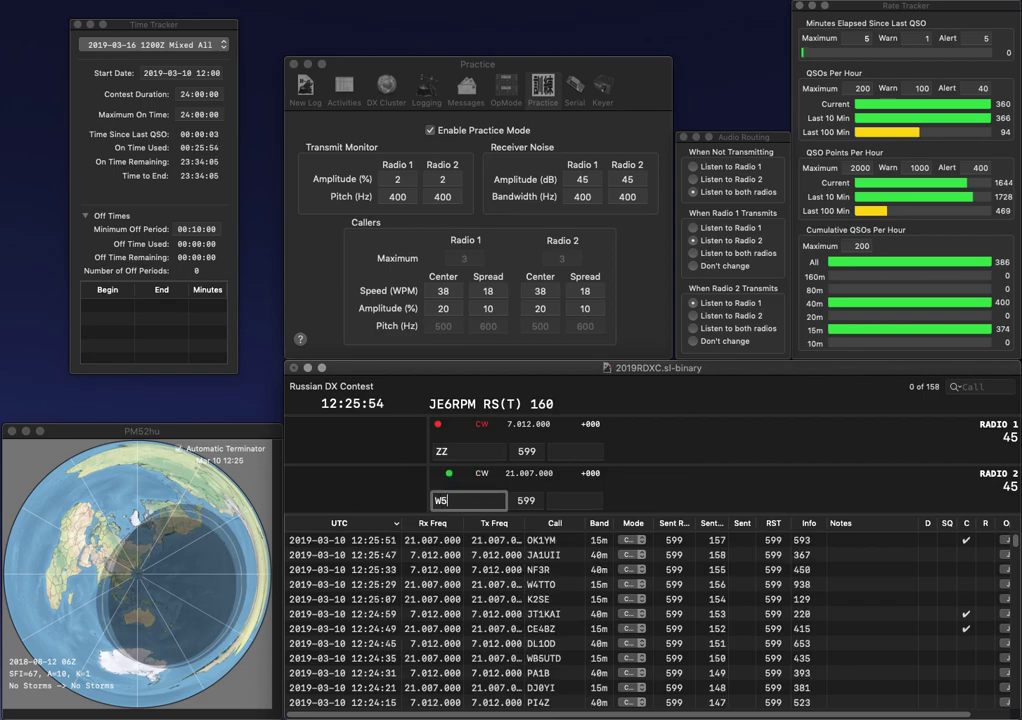
text(CBP)
key(Return)
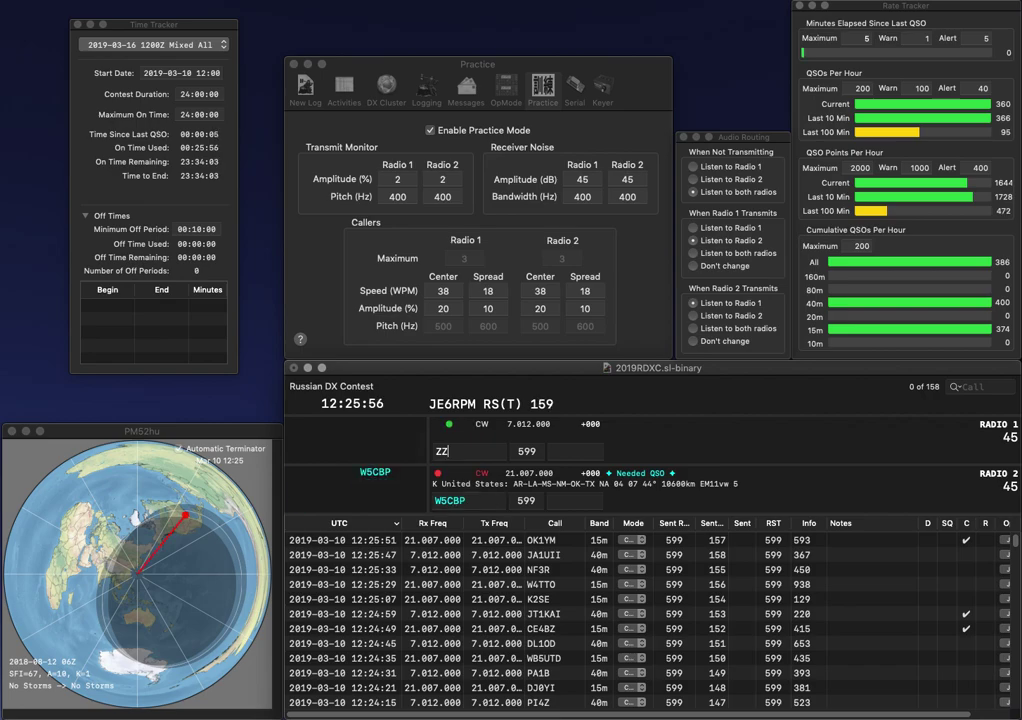
text(DF7)
key(Delete)
key(Delete)
text(GG)
key(Return)
key(space)
text(470)
key(Return)
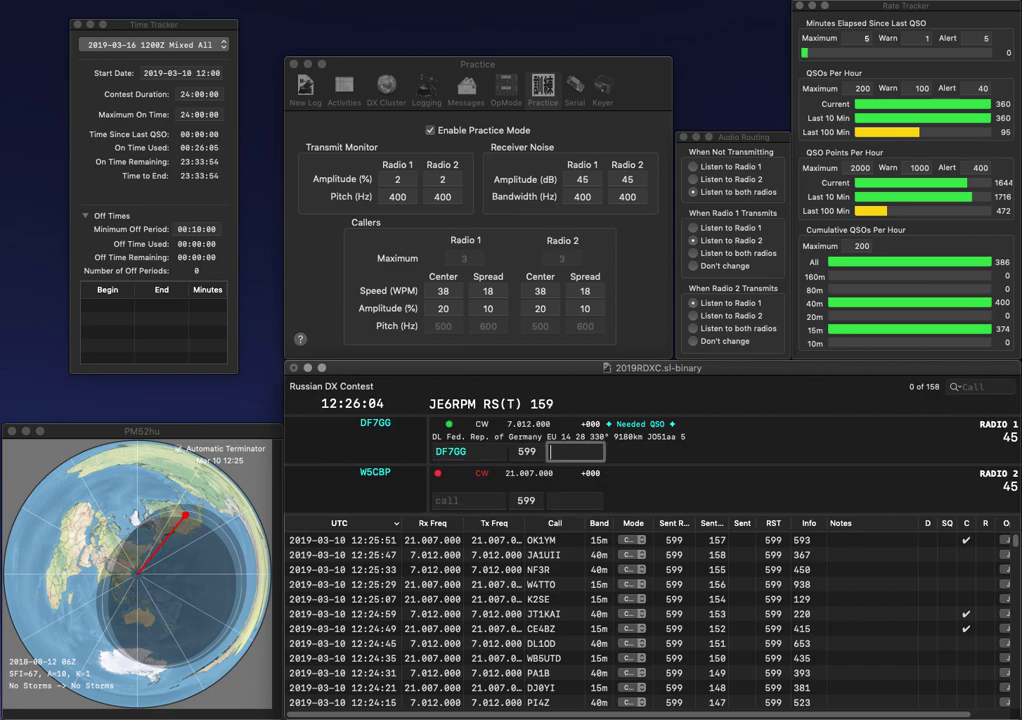
text(366)
key(Return)
text(AA0W)
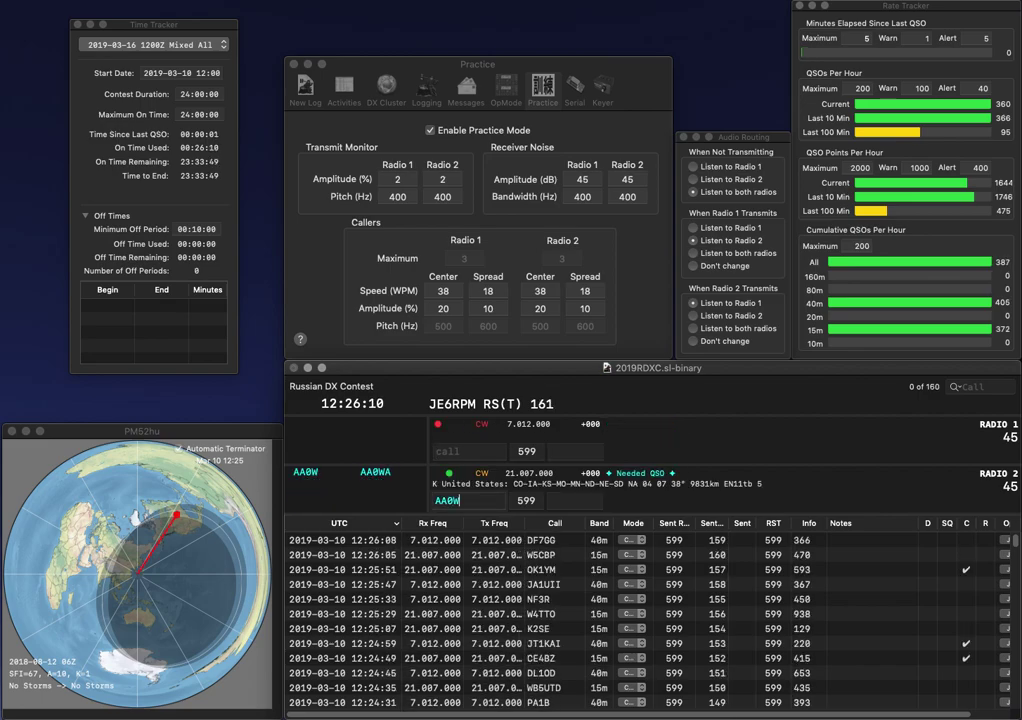
key(Return)
text(SP3GAX)
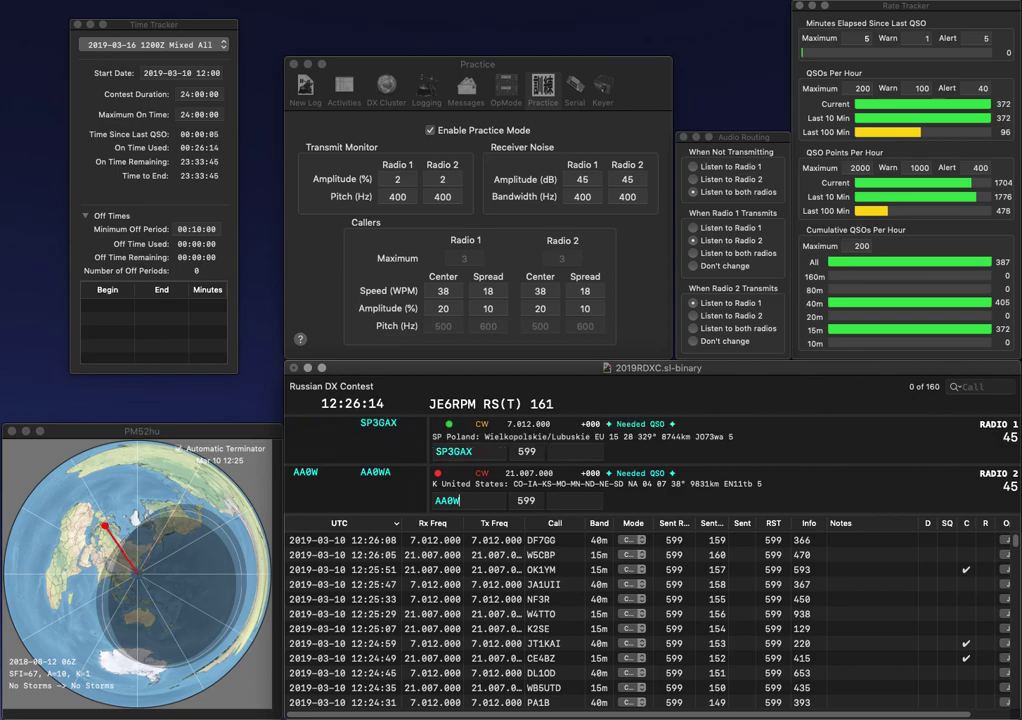
key(Return)
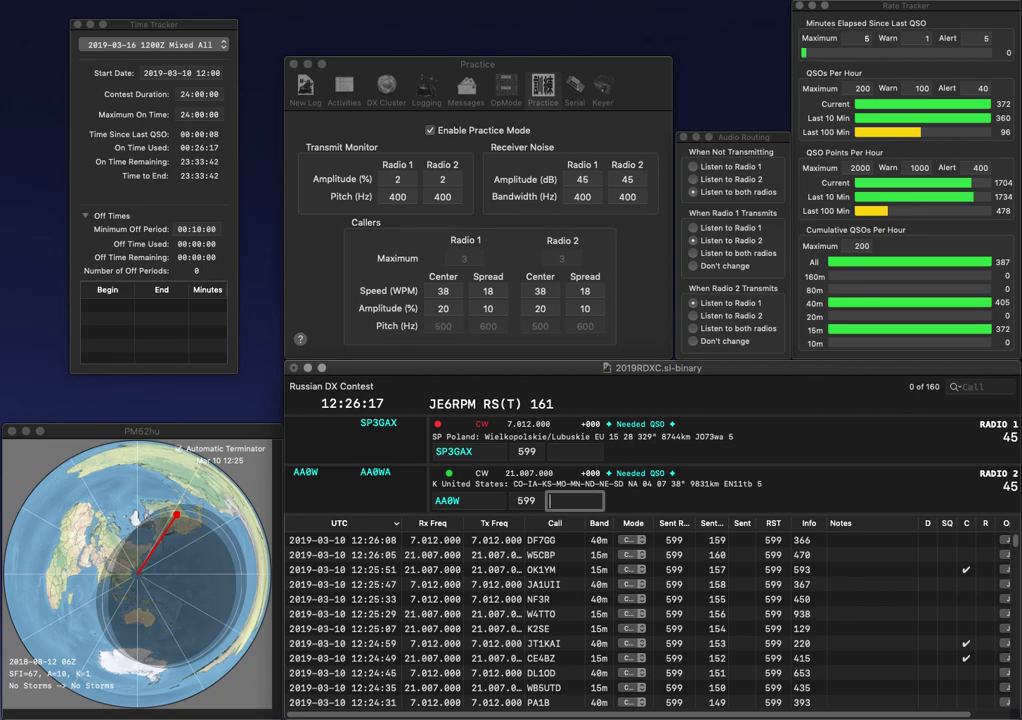
text(68)
key(Return)
text(375)
key(Return)
text(W5D)
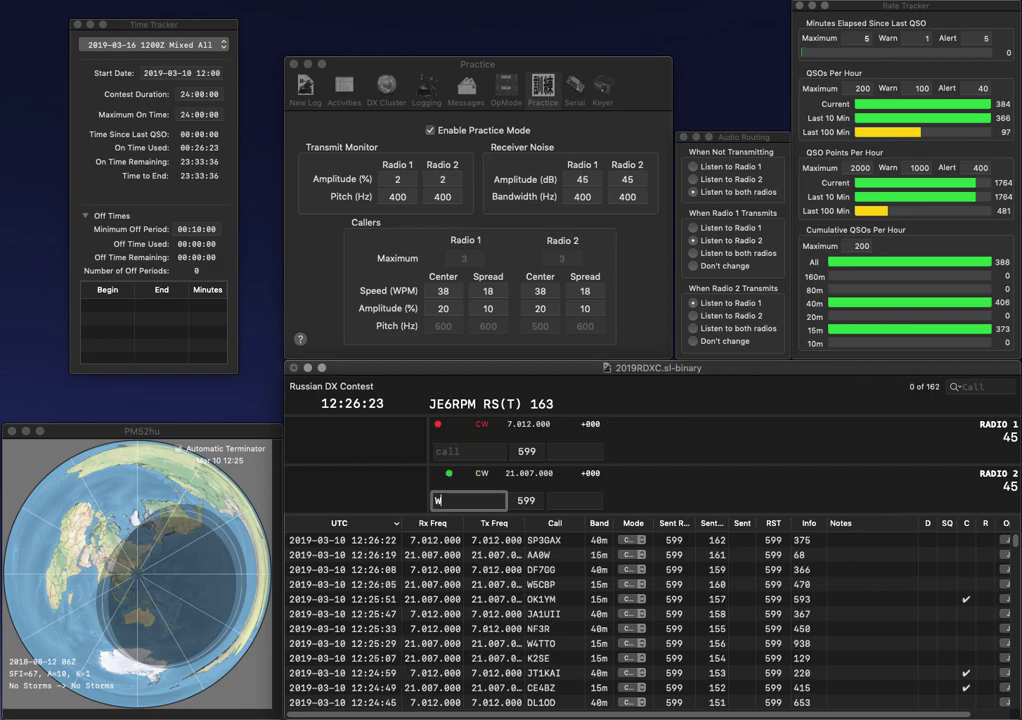
text(W)
key(Return)
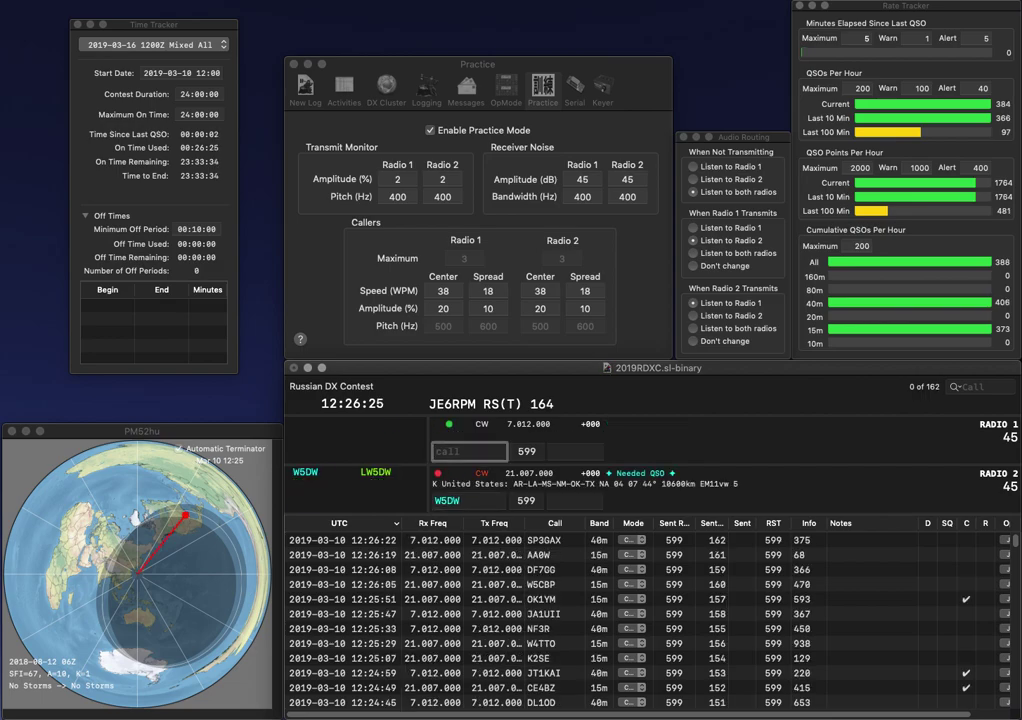
text(8SUN)
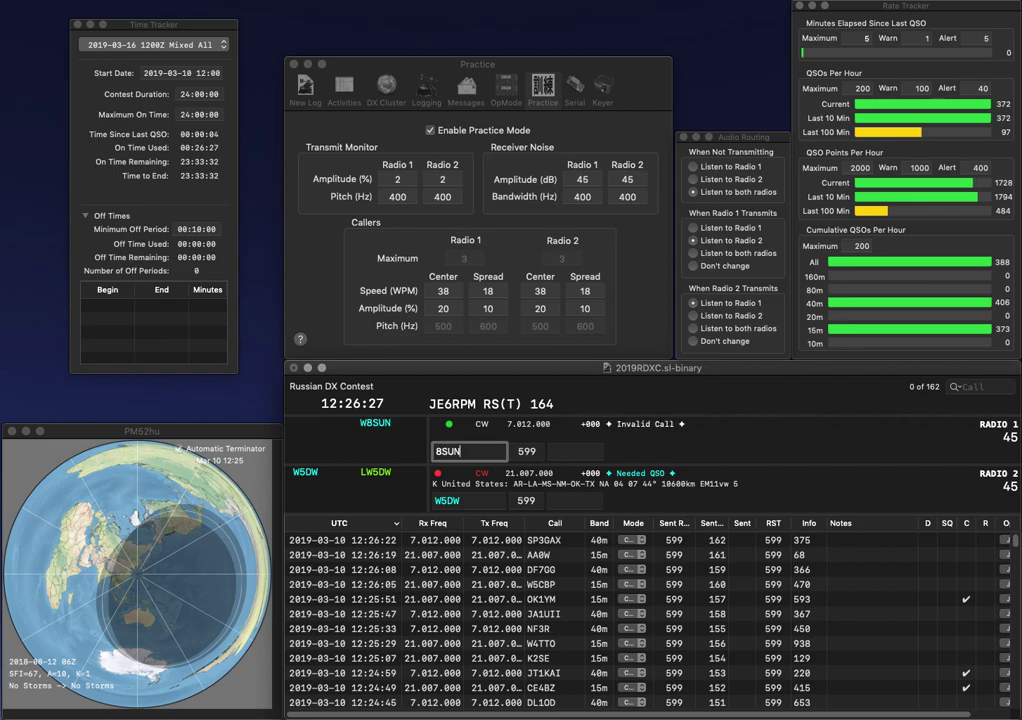
key(Home)
text(W)
key(Return)
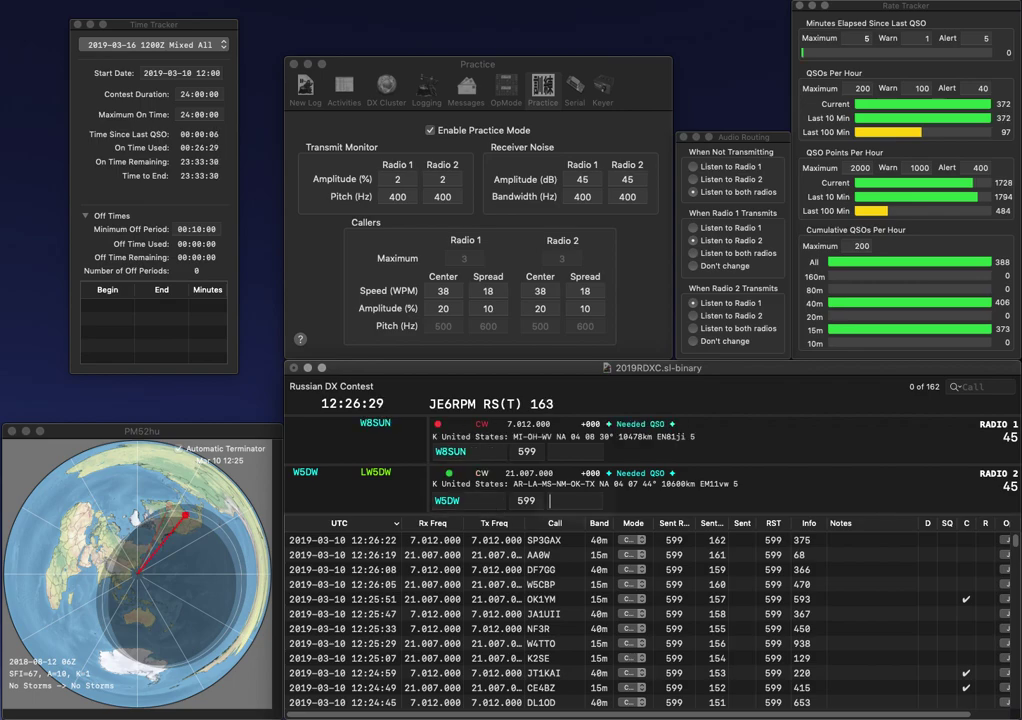
text(119)
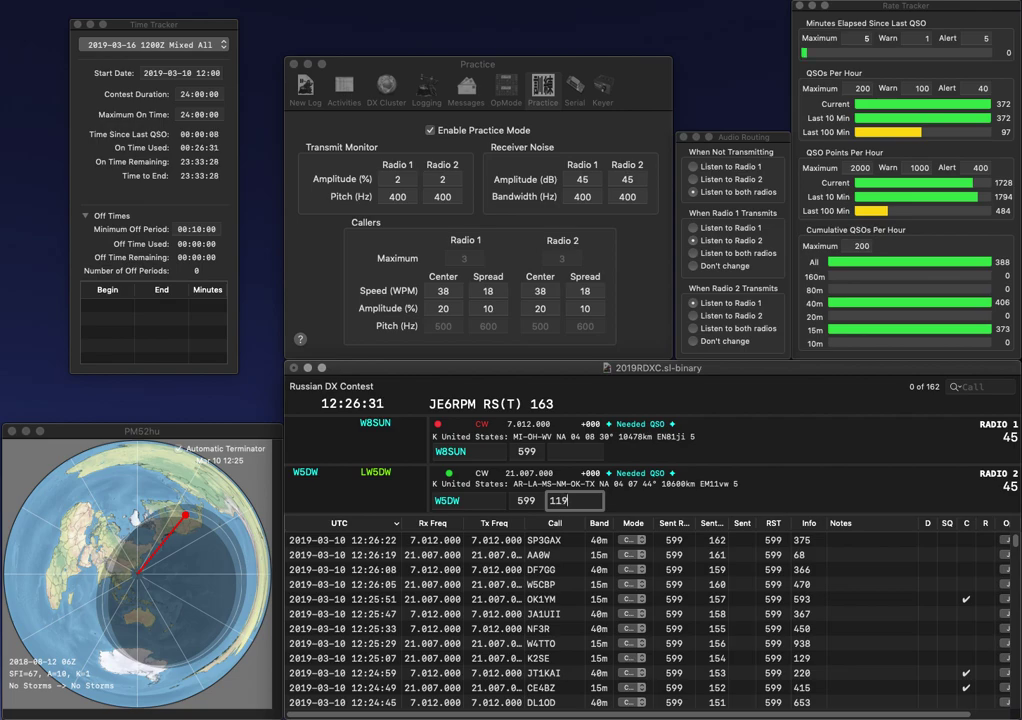
key(Return)
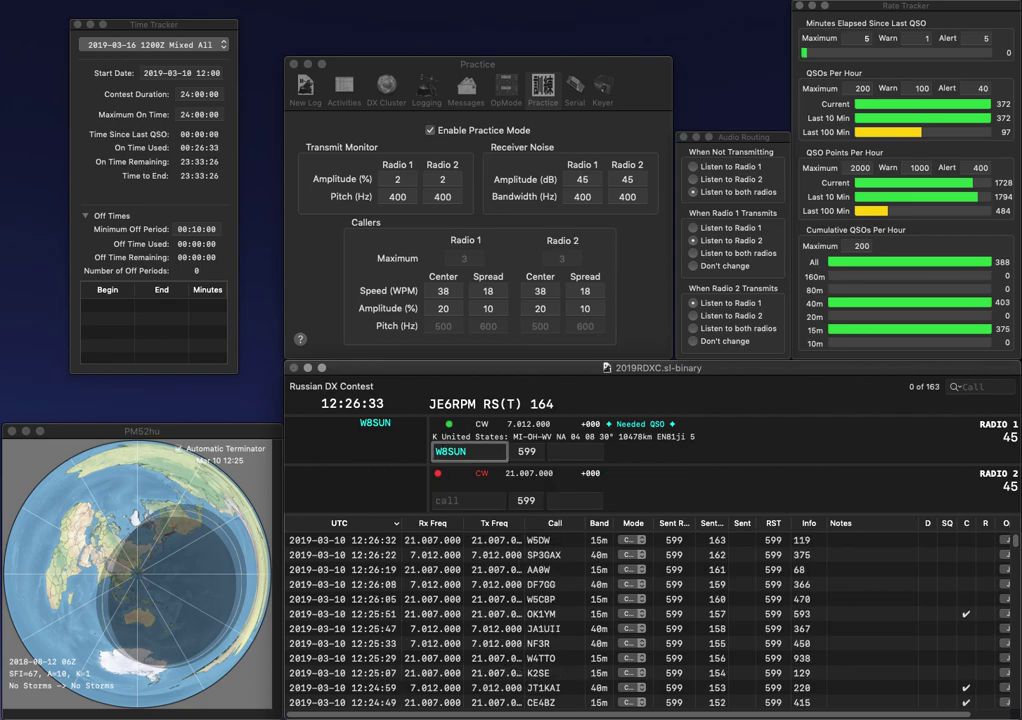
key(space)
text(383)
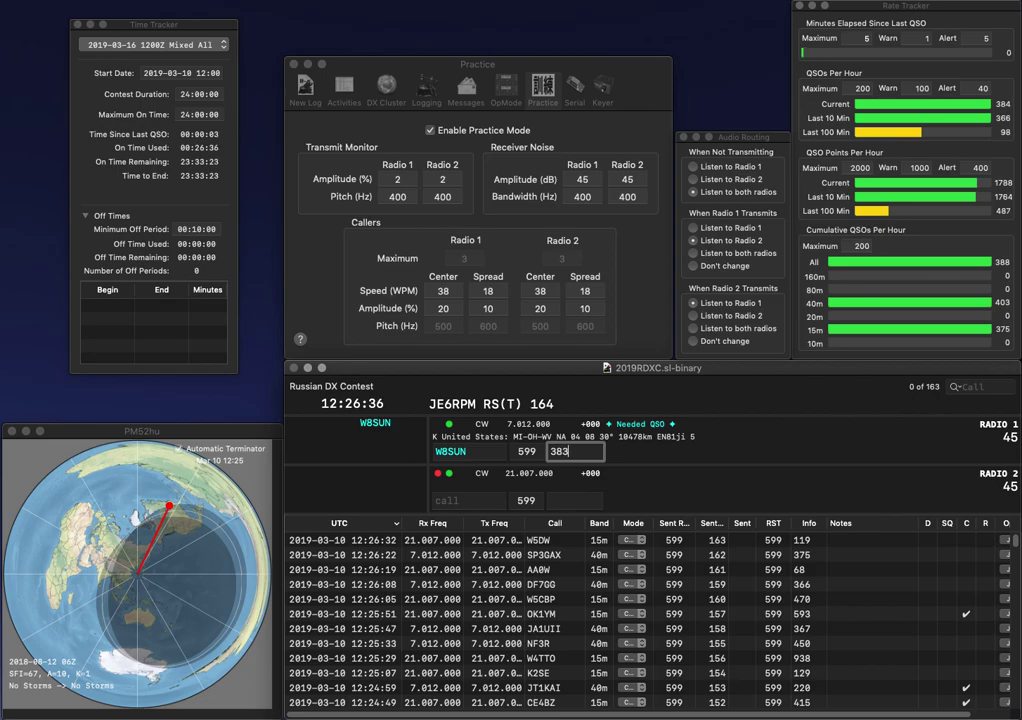
key(Return)
- Send the partial calls NVS on Radio 2 and IR on Radio 1
text(NVS)
key(Return)
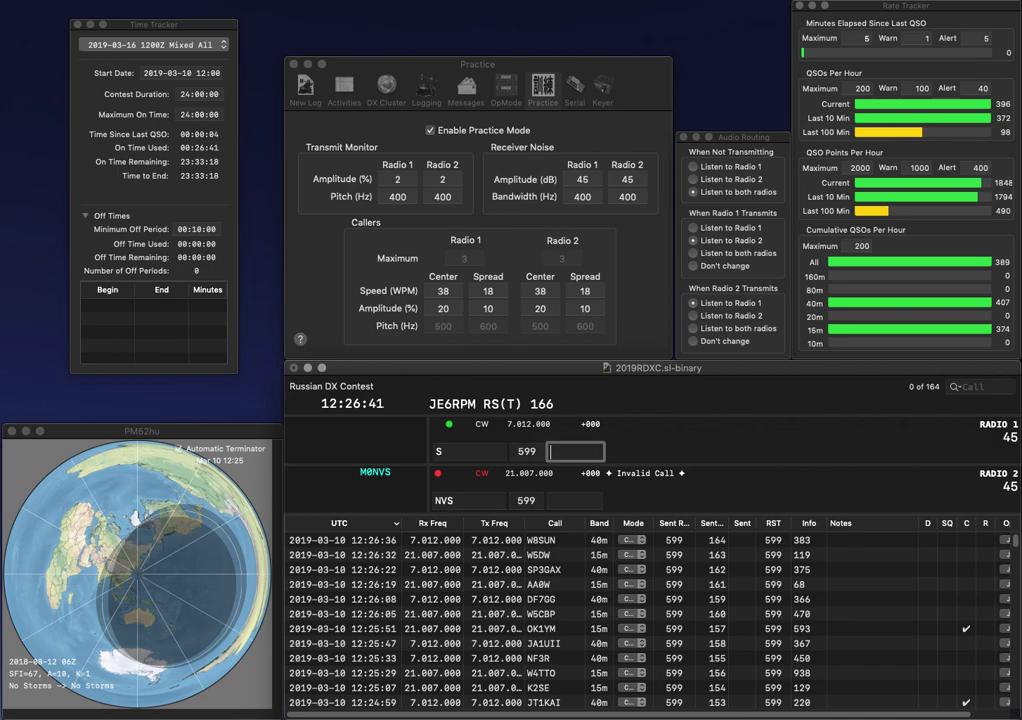
text(S)
key(BackSpace)
text(IR)
key(Return)
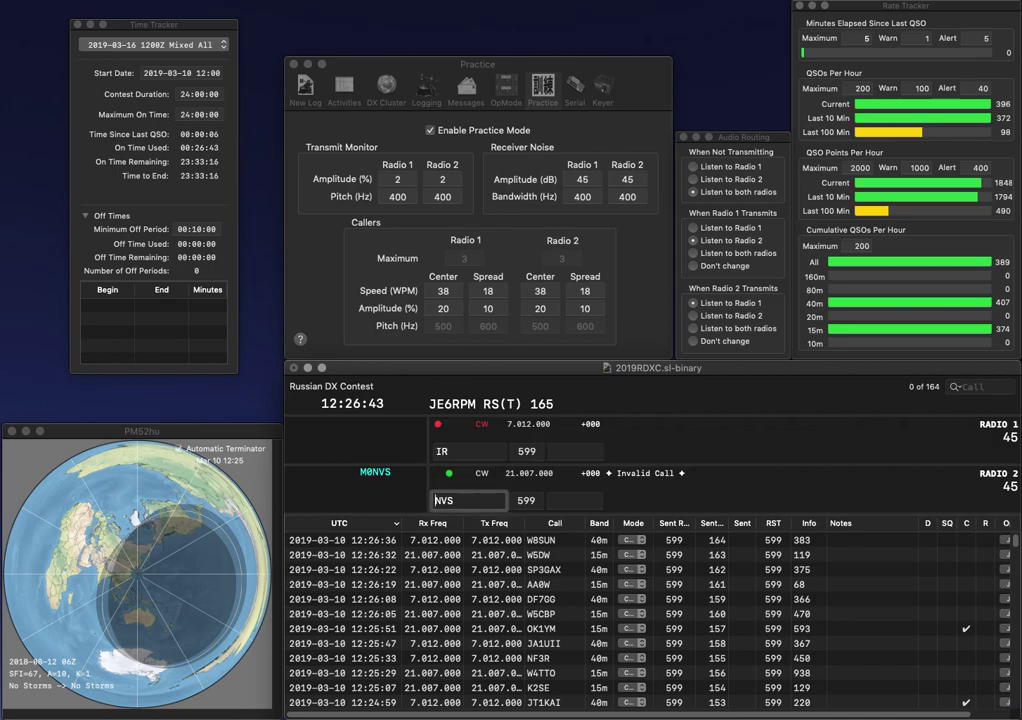
- Complete the calls as M0NVS on Radio 2 and IR5X on Radio 1, sending each station its exchange
text(M0)
key(Return)
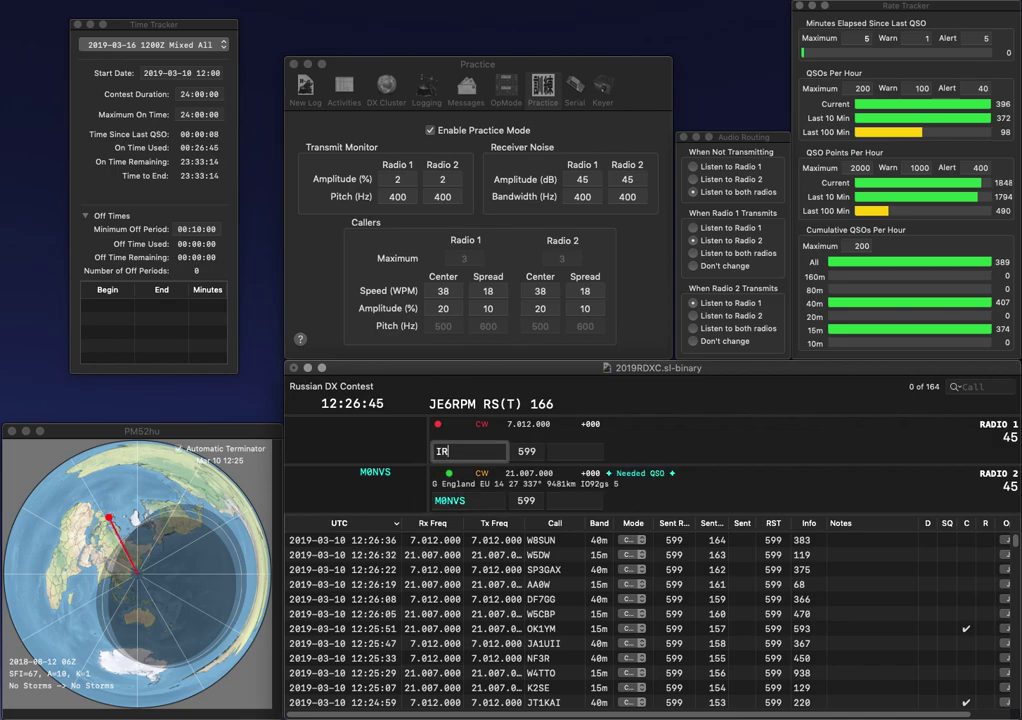
text(5X)
key(Return)
key(Return)
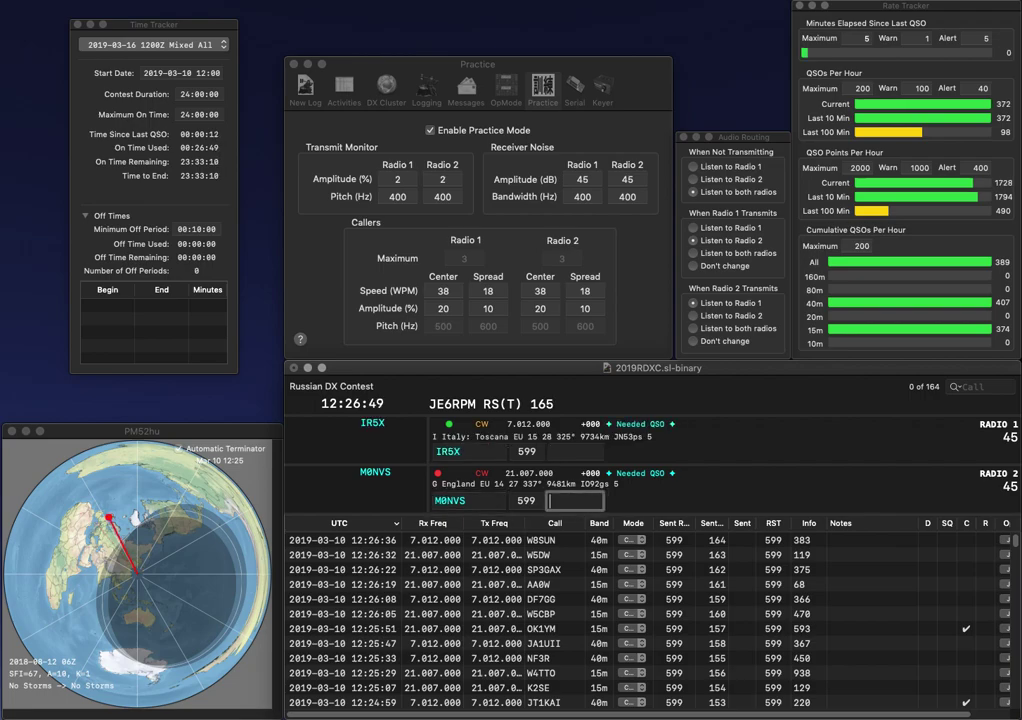
text(512)
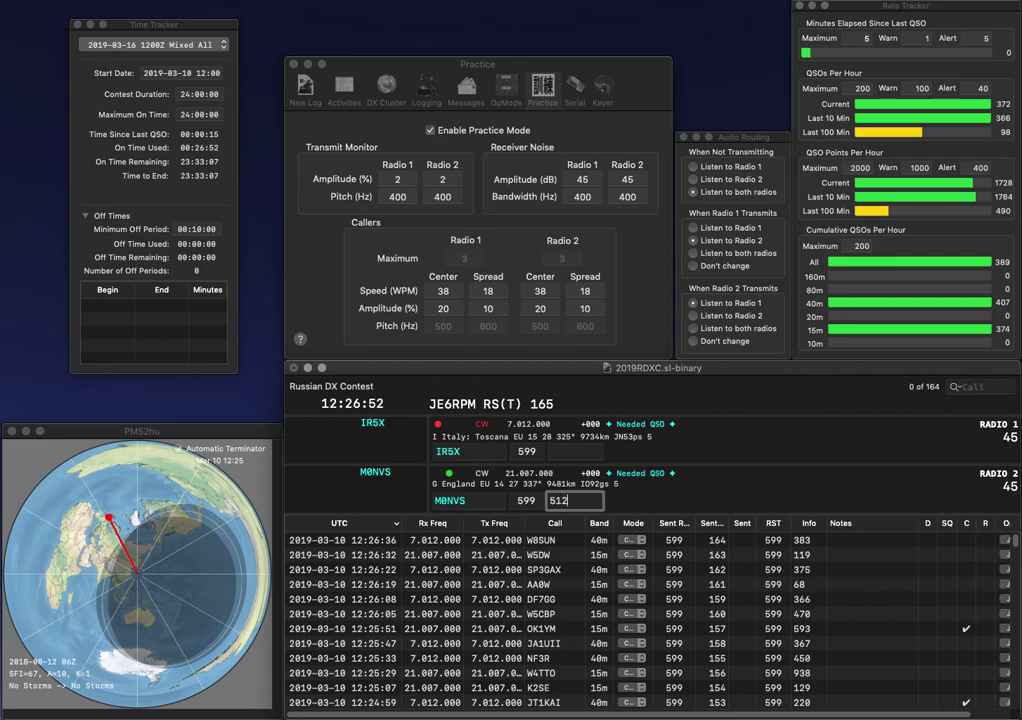
key(Return)
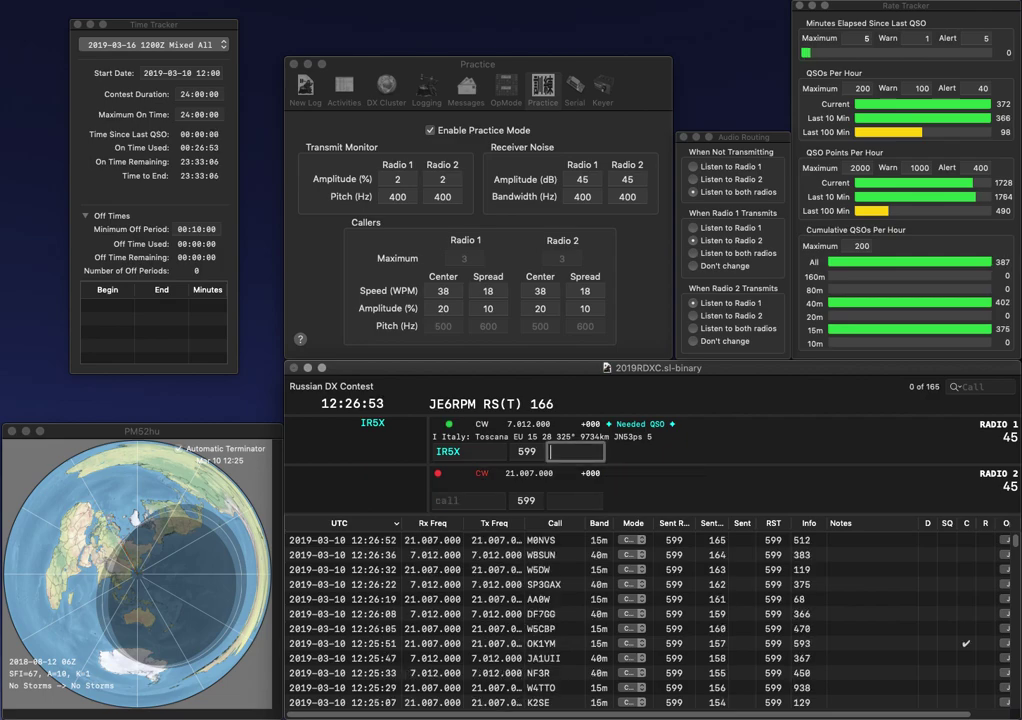
- Log IR5X with exchange 990 on Radio 1
text(8)
text(99)
text(0)
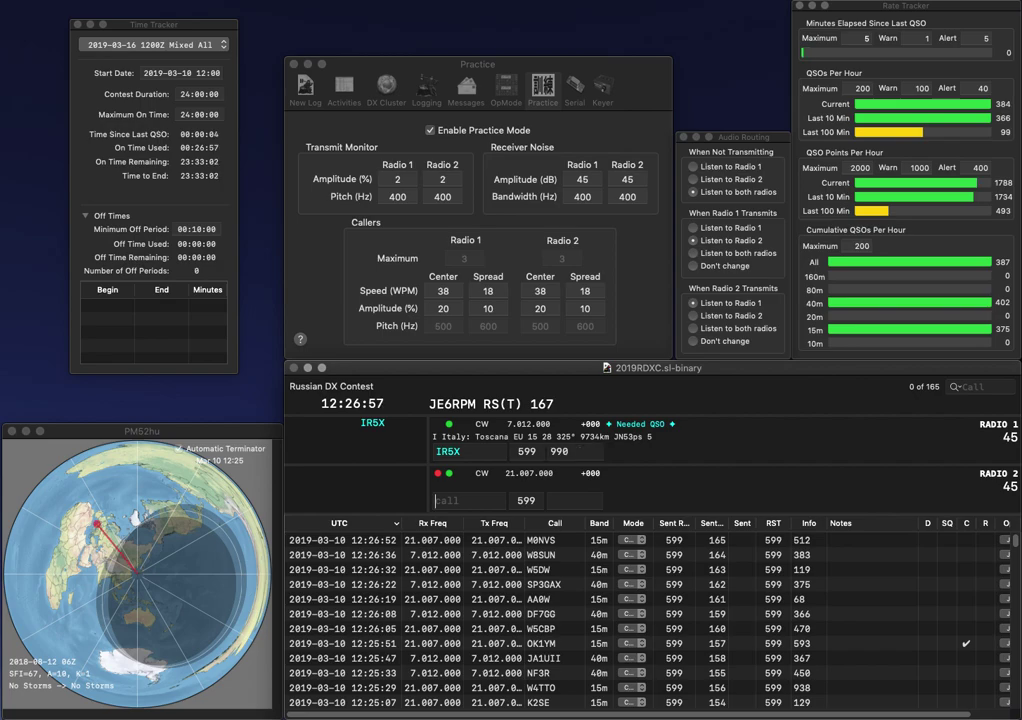
key(Return)
text(W6LU)
key(Return)
text(KB9MCX)
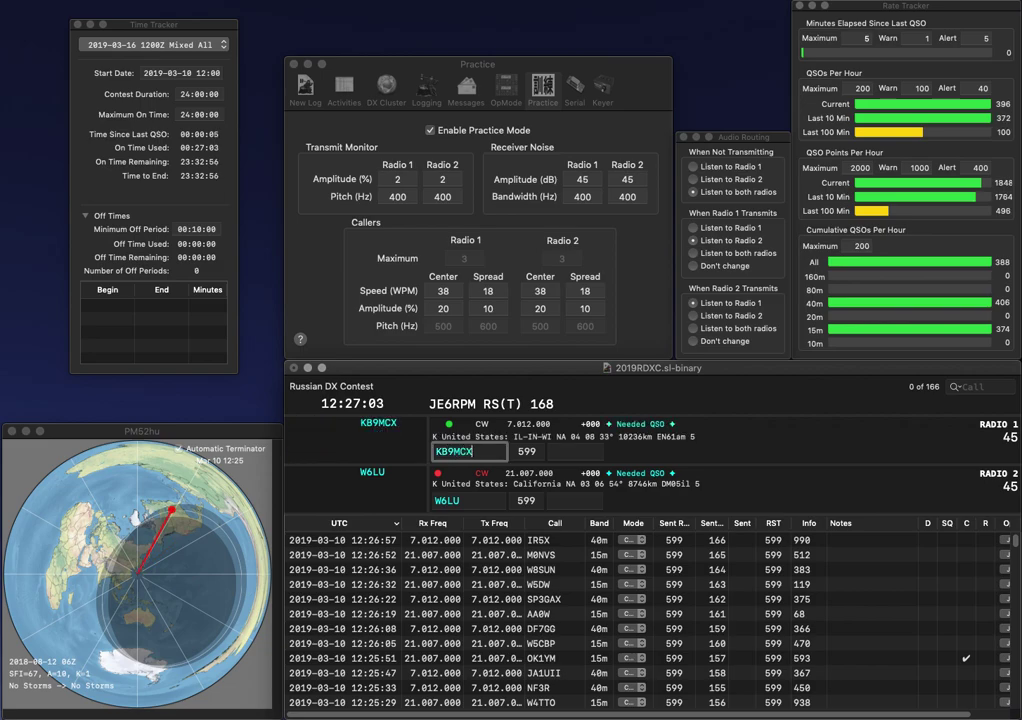
key(Return)
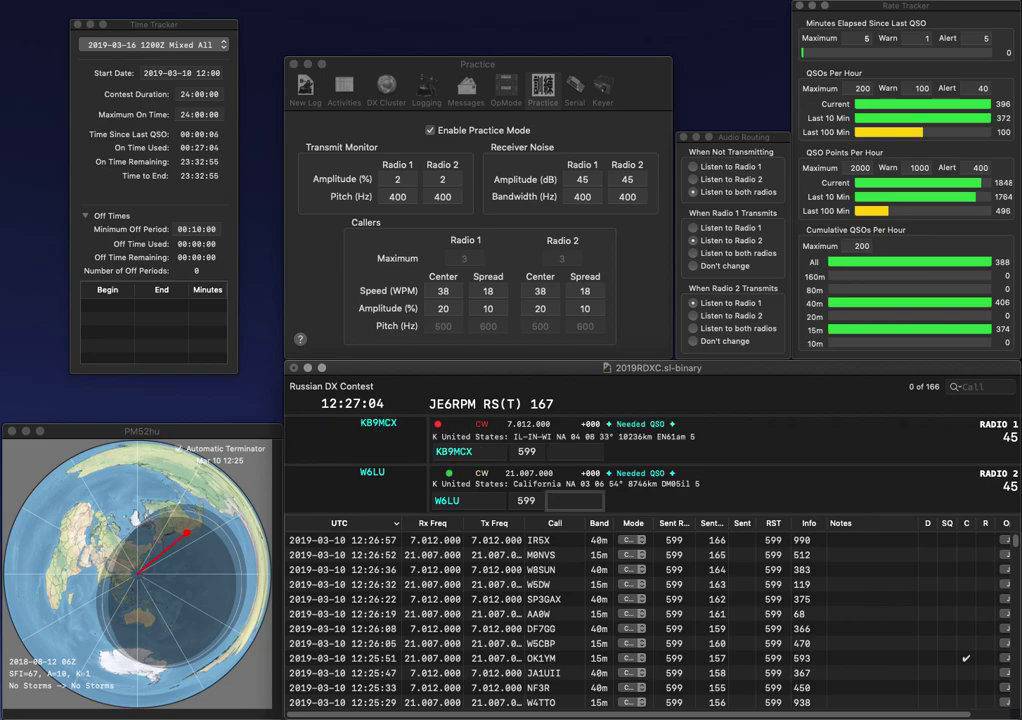
text(228)
key(Return)
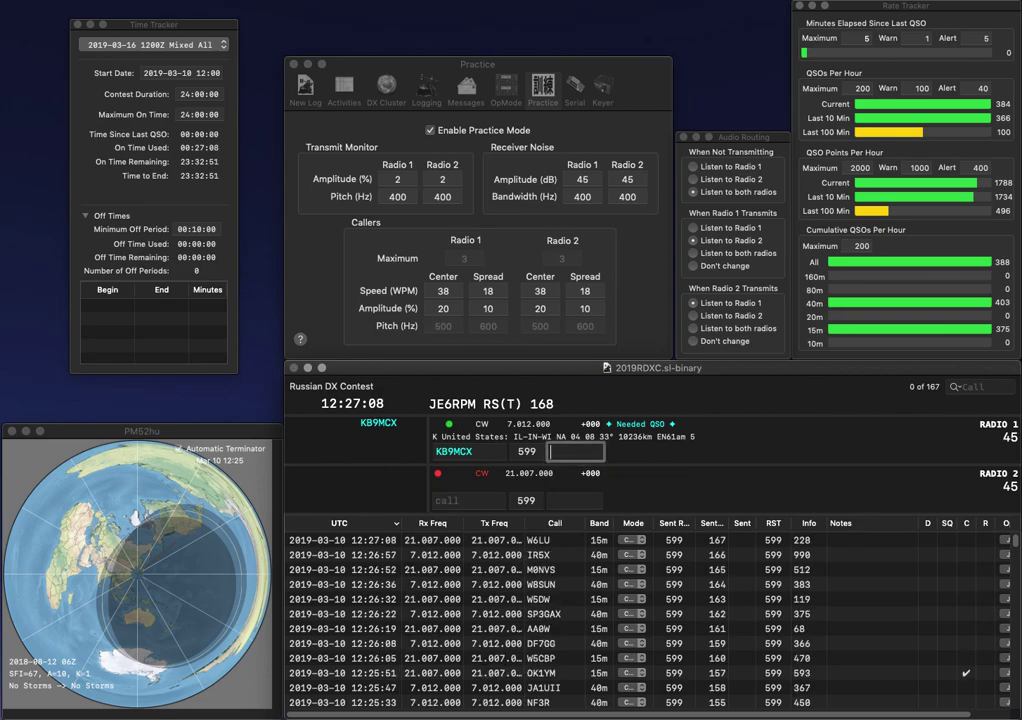
text(71)
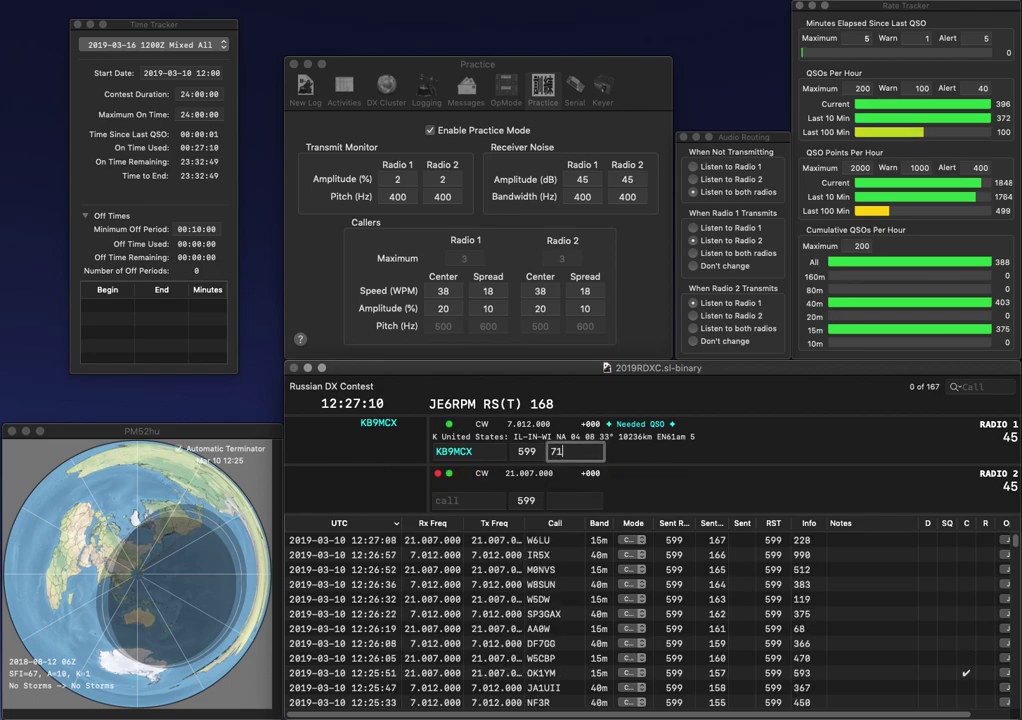
text(9)
key(Return)
- Send the partial call BRT on Radio 2 and the call HA7ST on Radio 1
text(KBT)
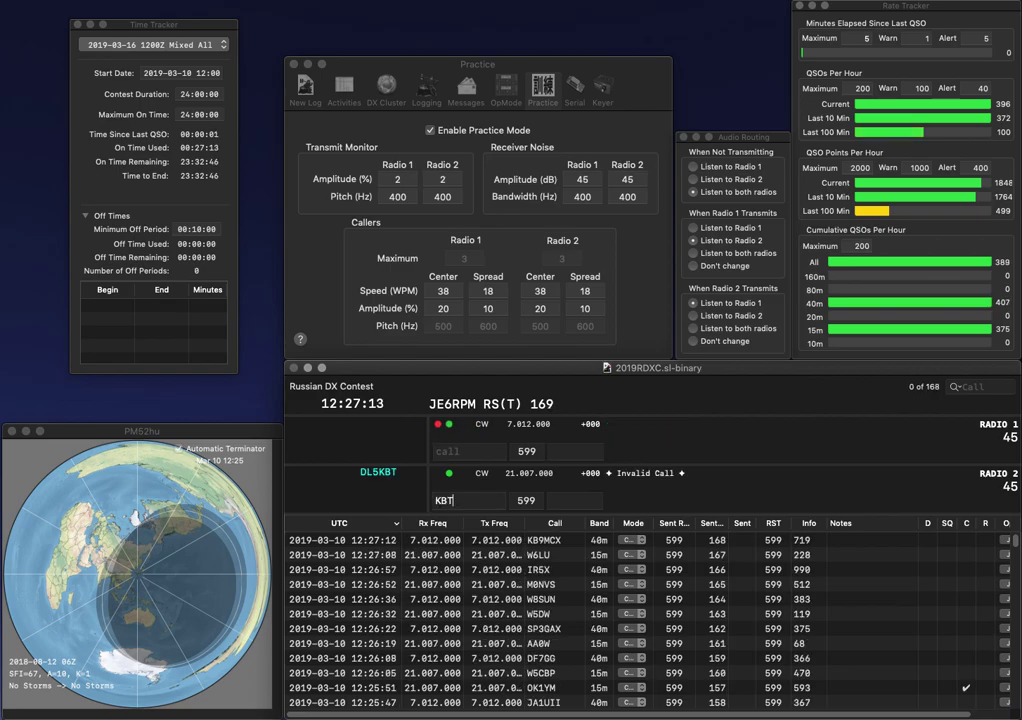
key(BackSpace)
text(RT)
key(super+Left)
key(Delete)
key(Up)
key(Return)
key(Return)
text(HA7ST)
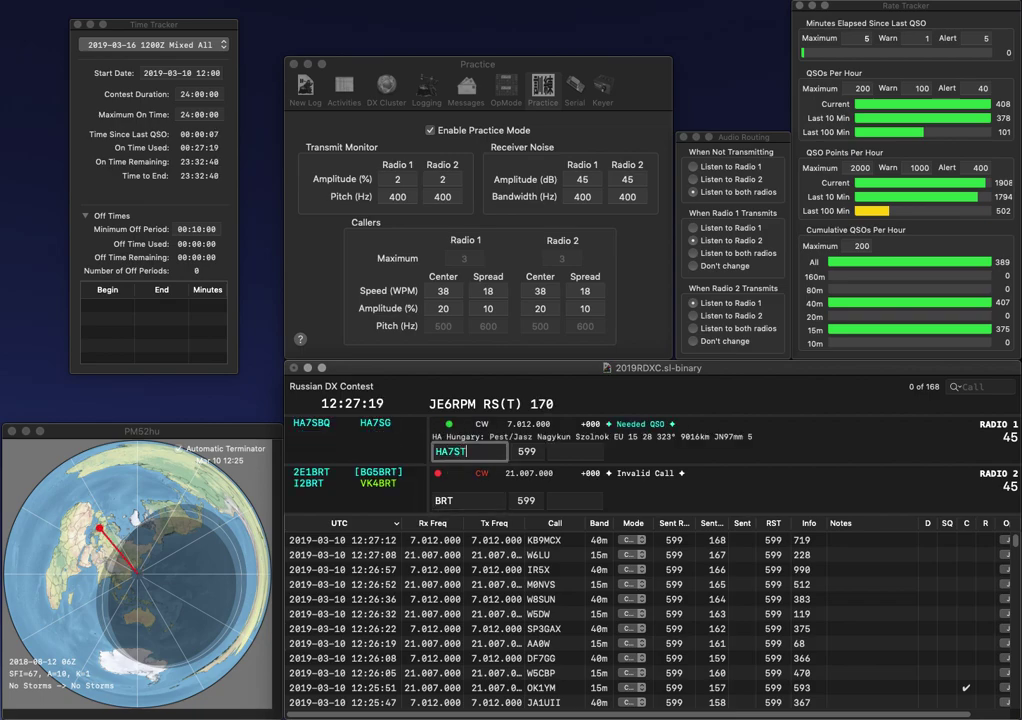
key(Return)
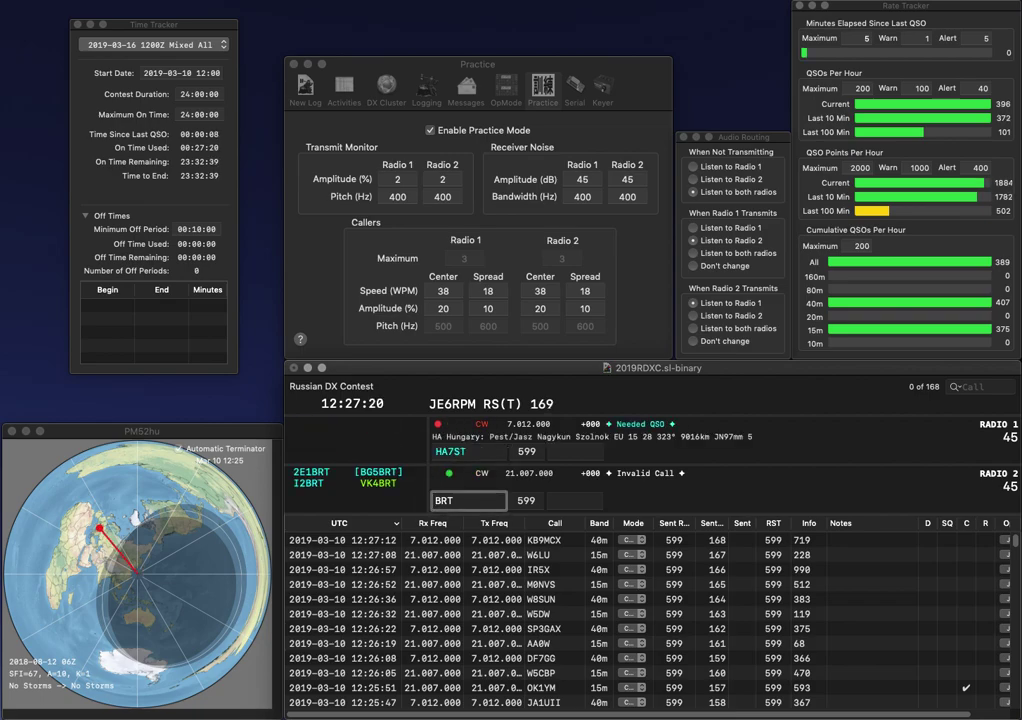
- Correct the Radio 2 call to NR5M and send its exchange, and resend HA7ST on Radio 1
text(NR5)
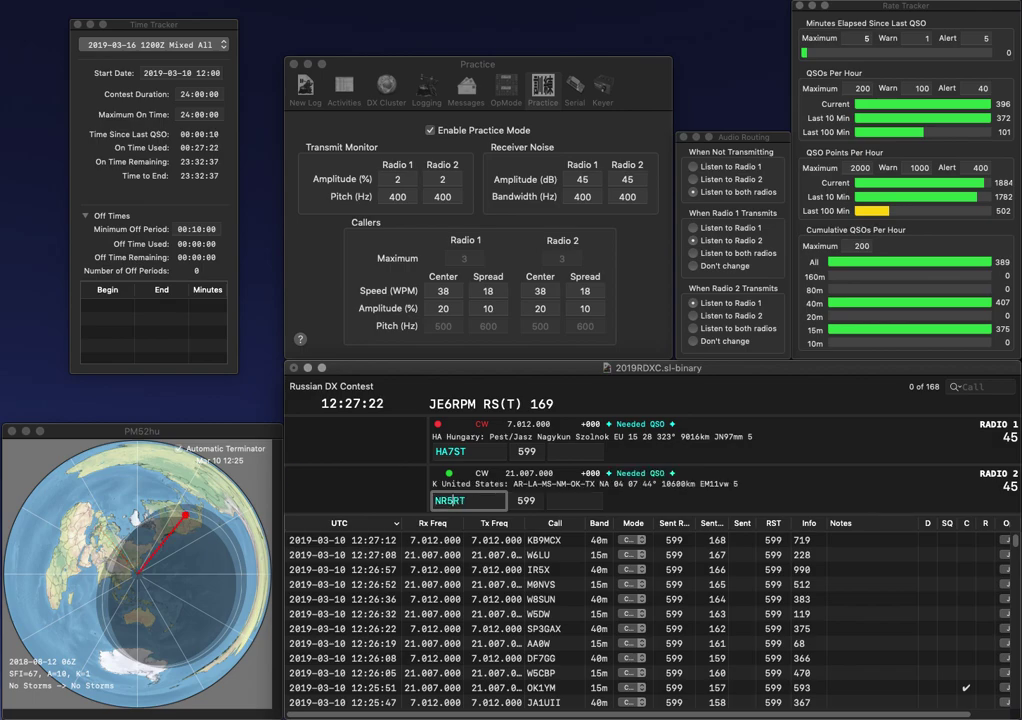
key(Delete)
text(M)
key(Return)
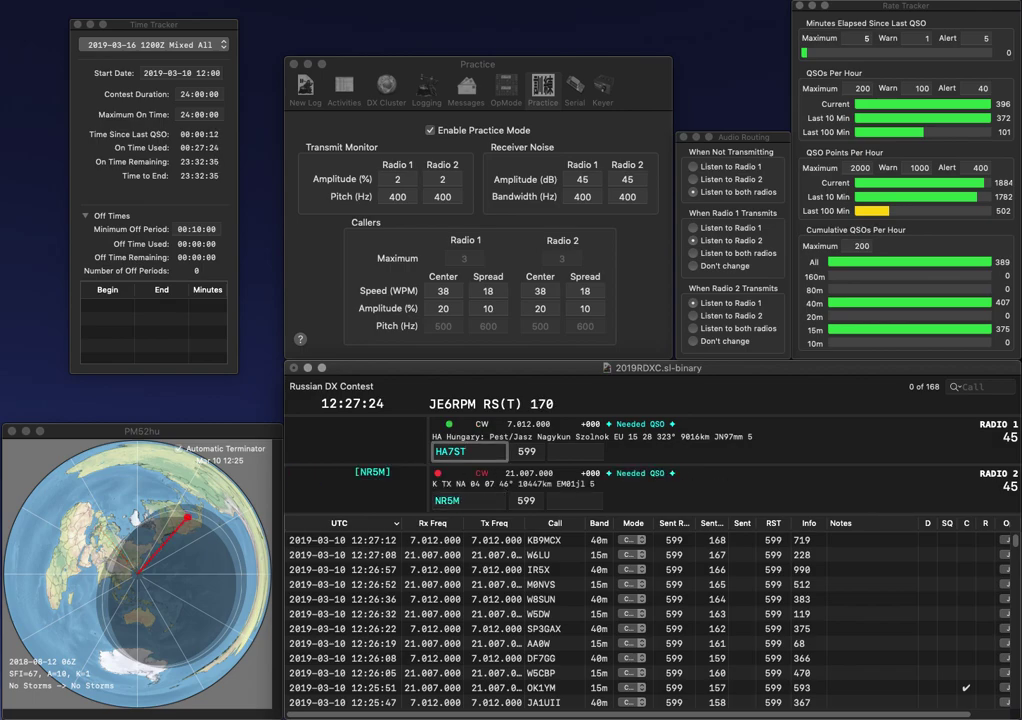
key(Delete)
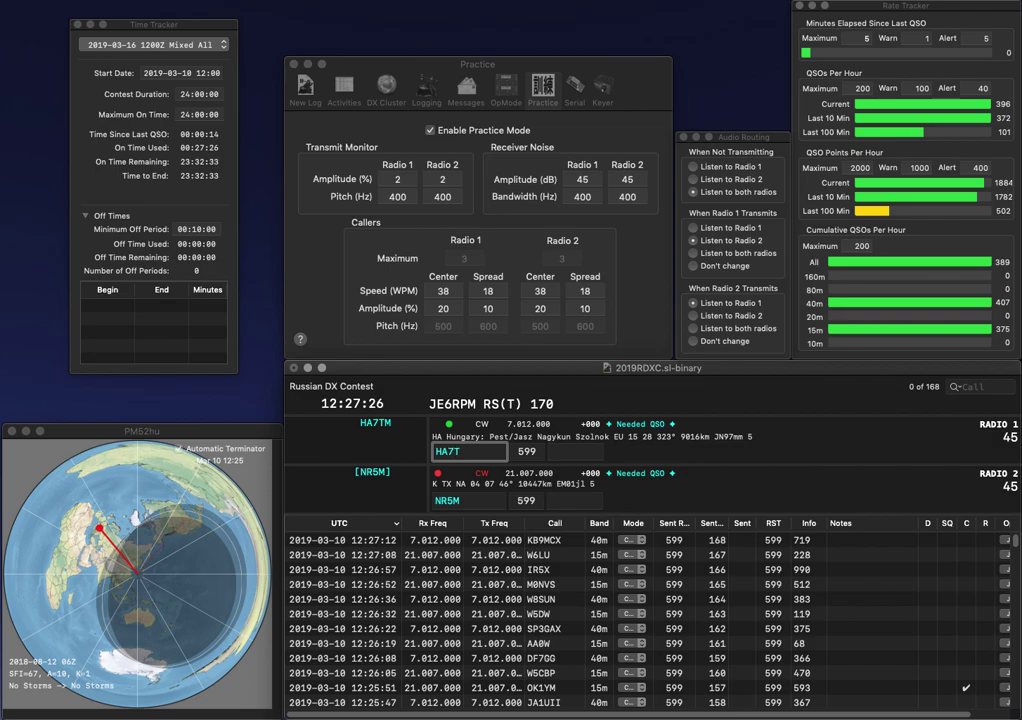
text(S)
key(Return)
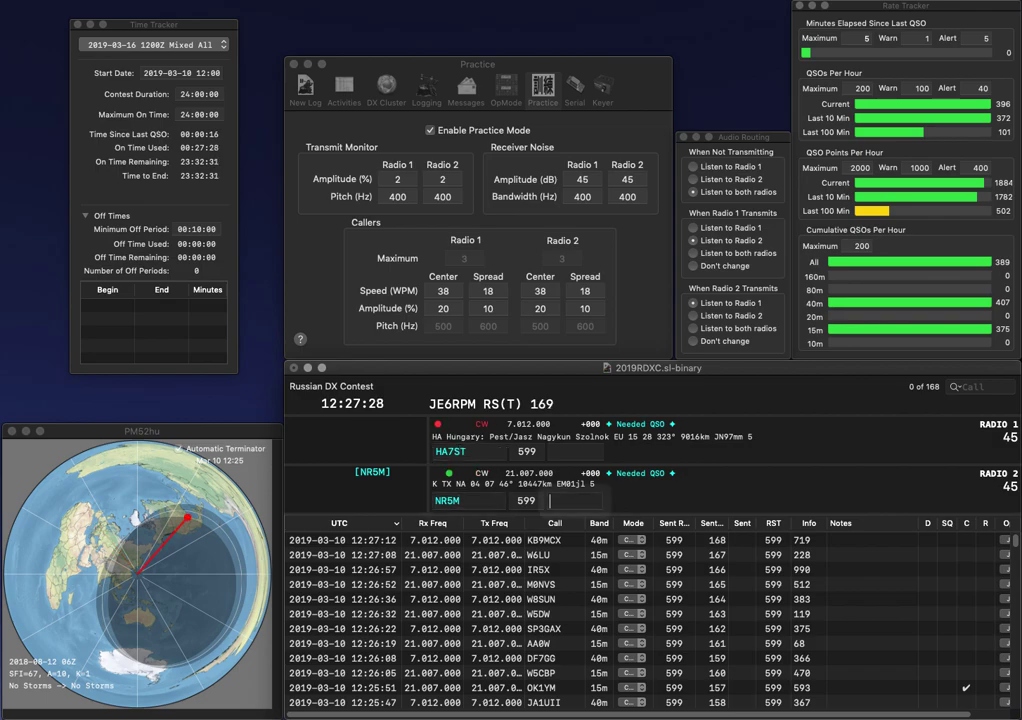
text(927)
key(Return)
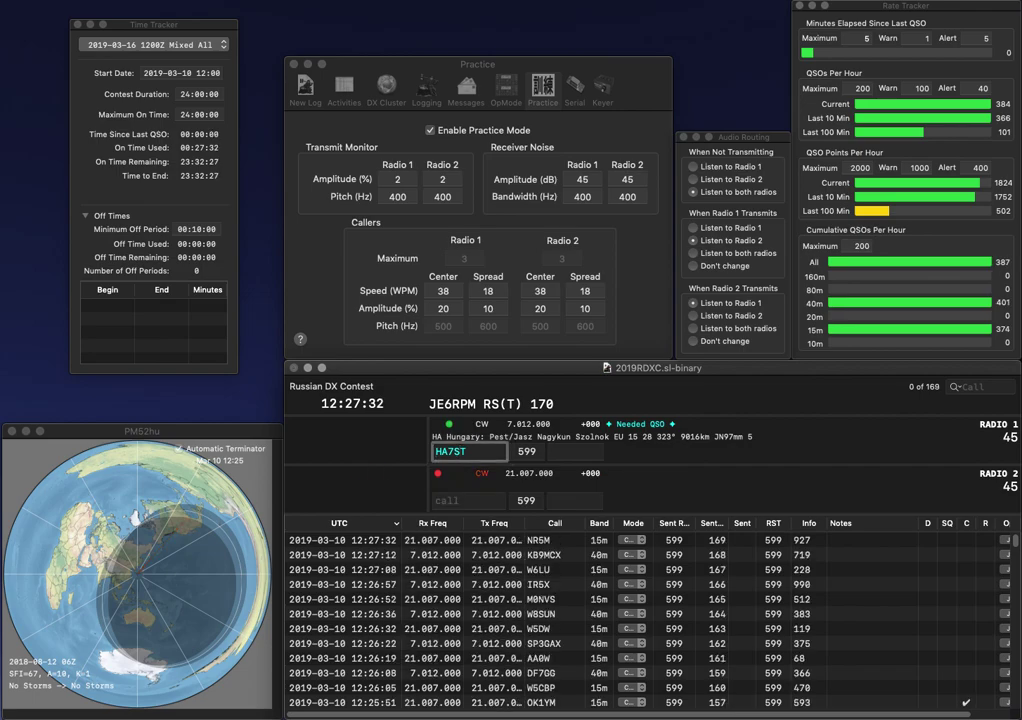
text(V)
key(Return)
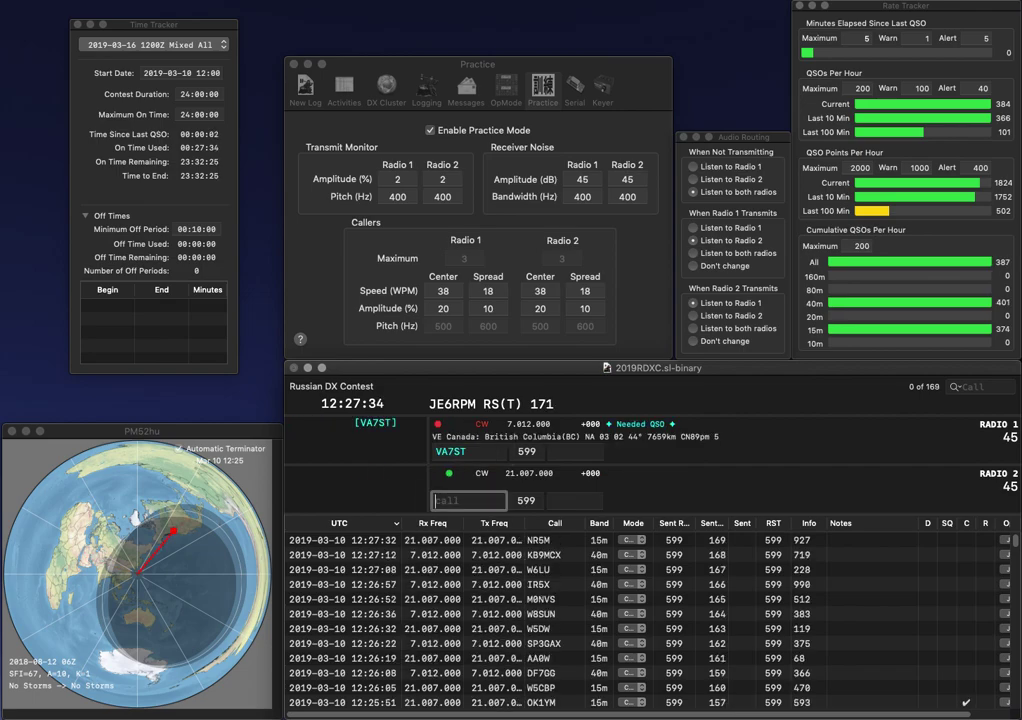
text(KJ6)
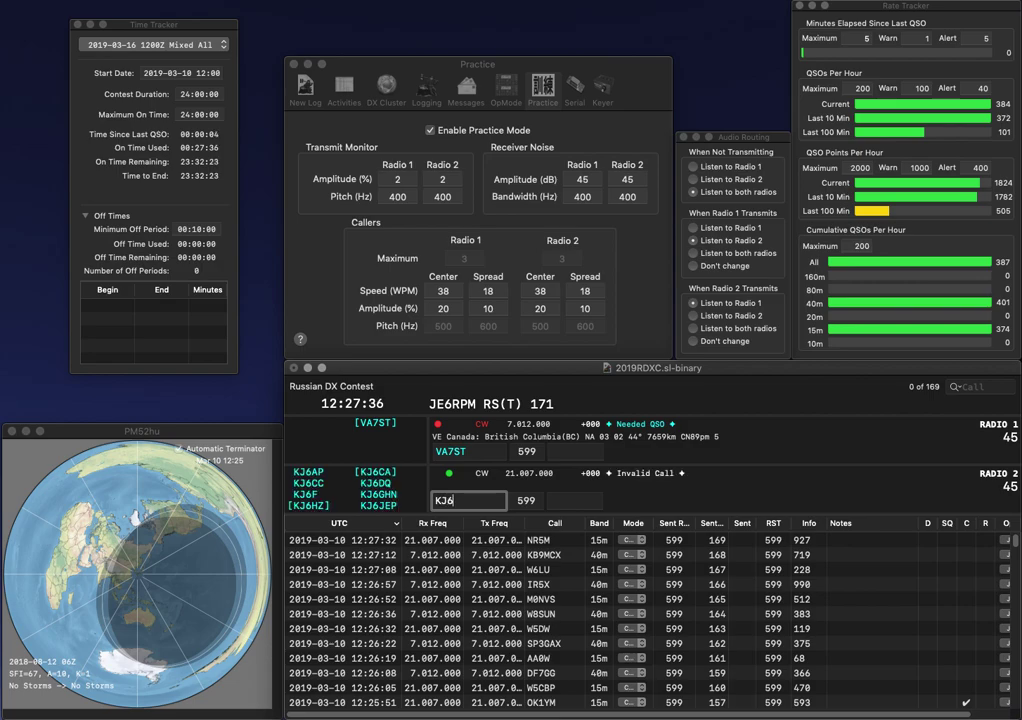
text(TRT)
key(Return)
text(31)
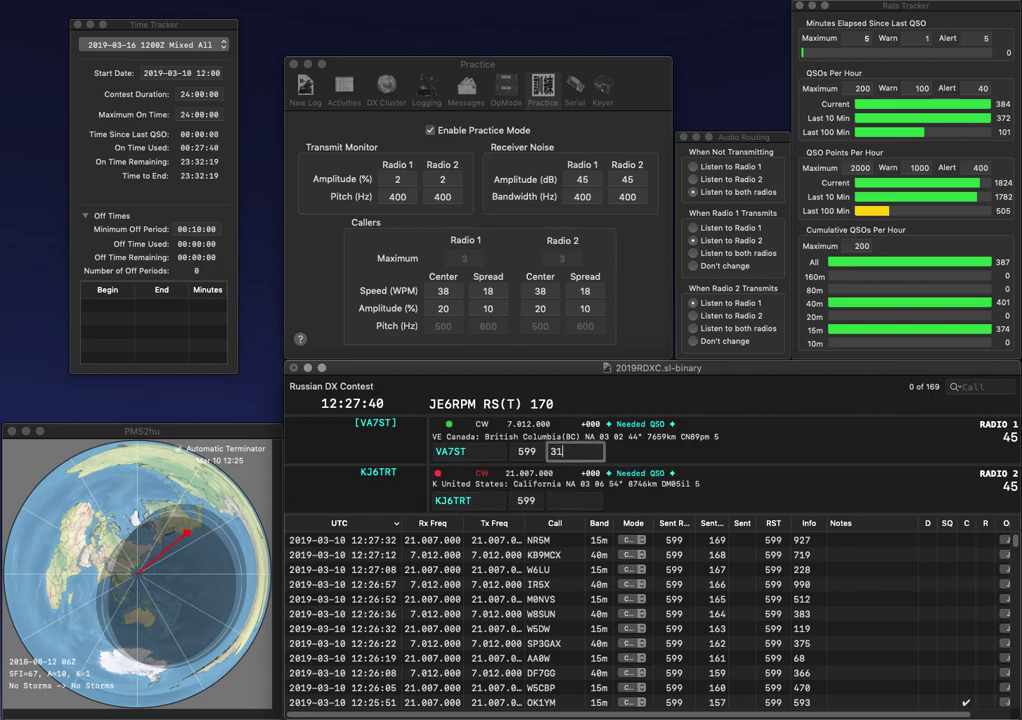
text(8)
key(Return)
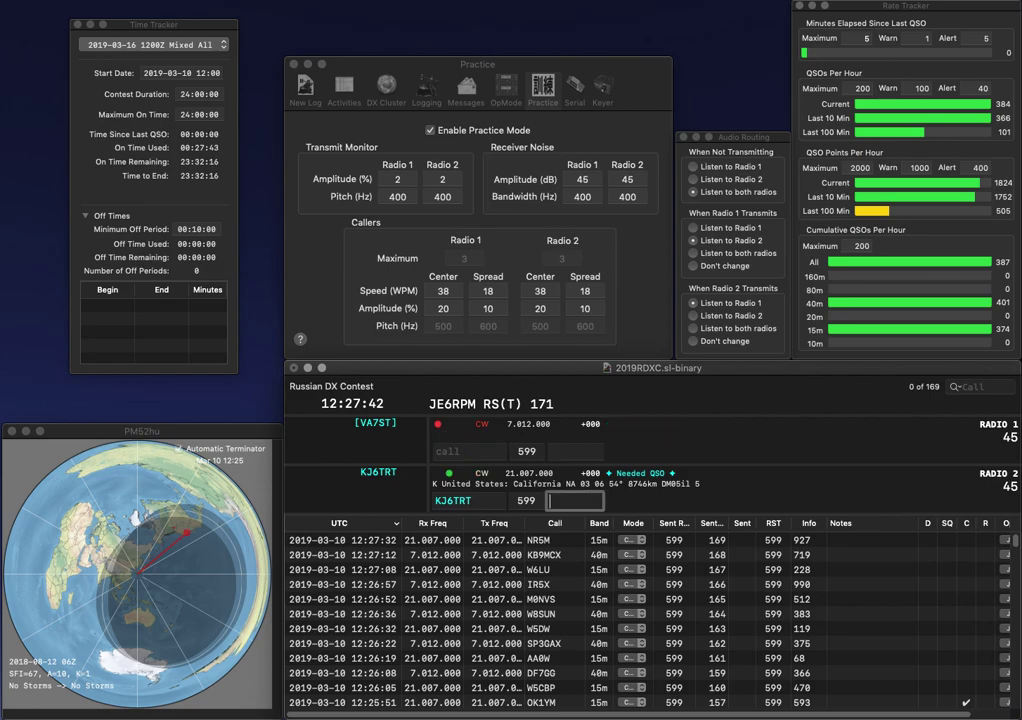
text(452)
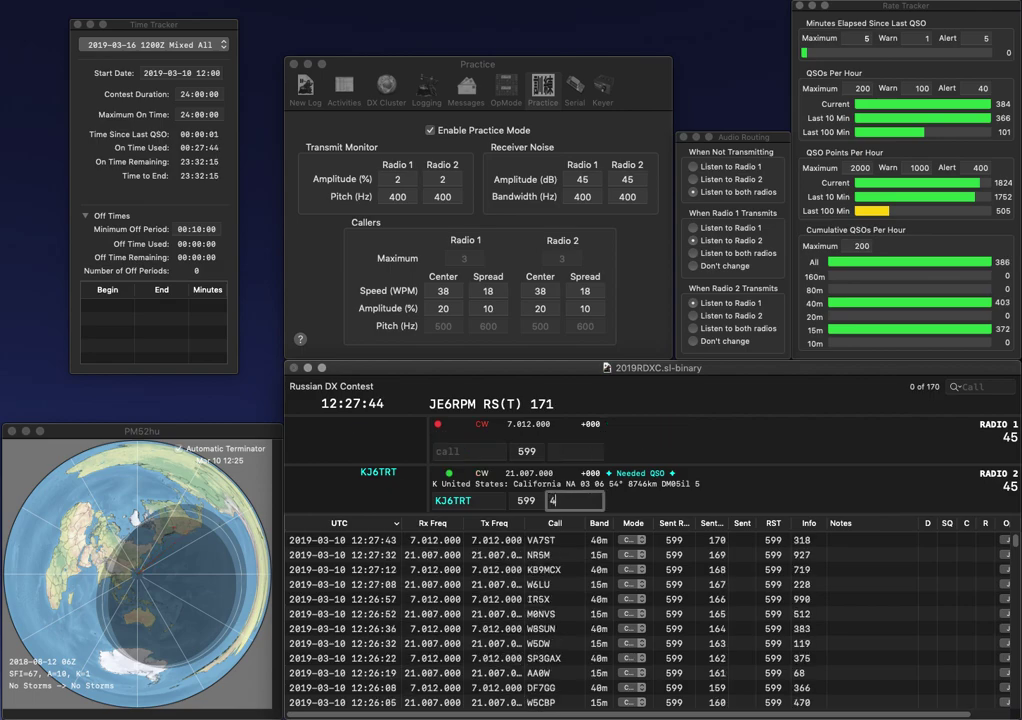
key(Return)
- Enter KE0HTG on Radio 1 and RZ1AWT on Radio 2, sending each station its exchange
text(R)
key(BackSpace)
text(KE0HTG)
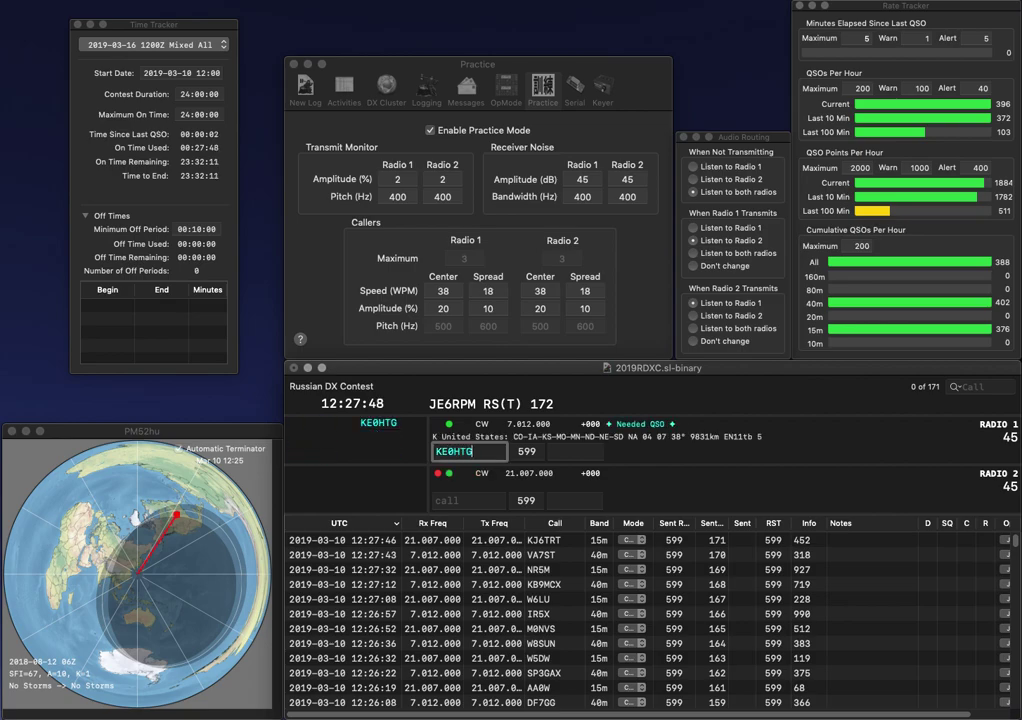
key(Return)
text(1A)
text(WT)
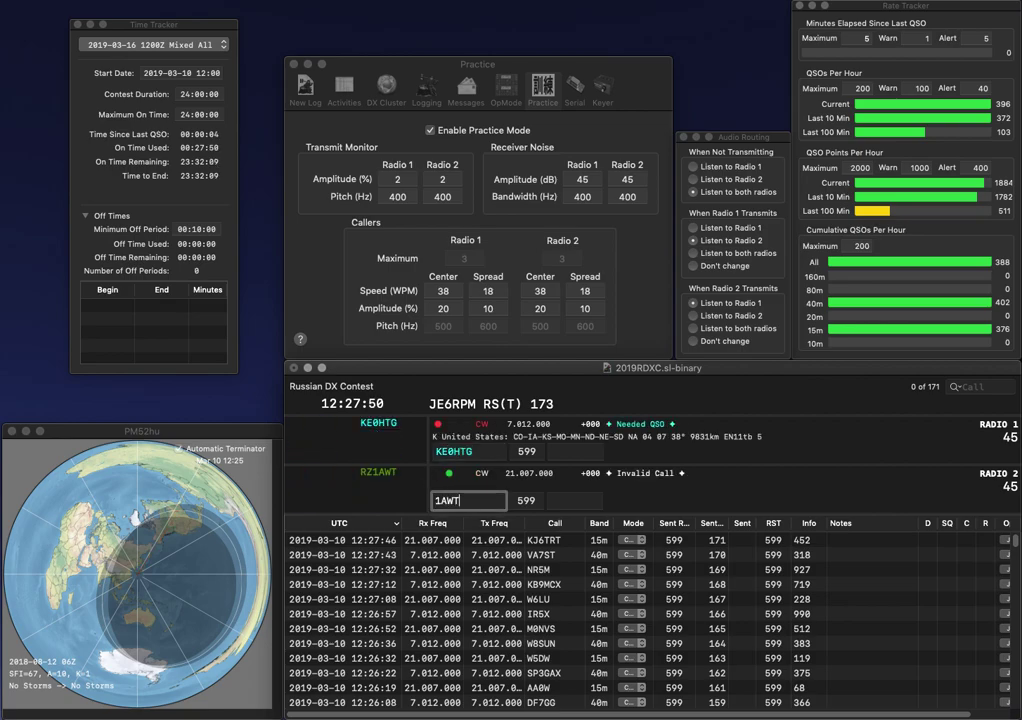
key(Return)
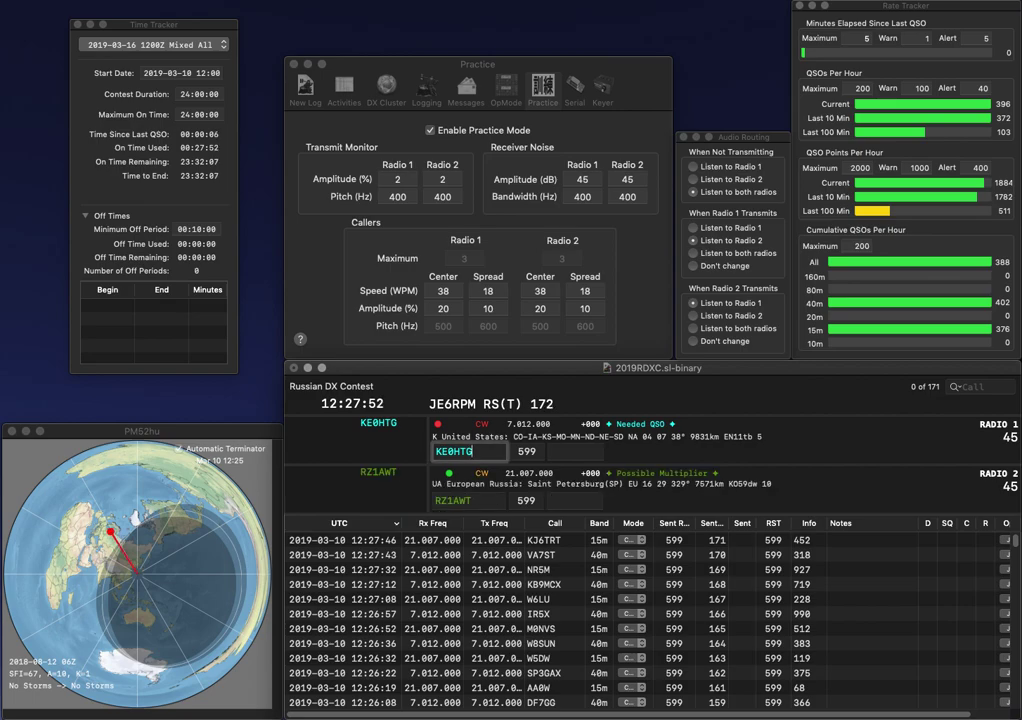
key(space)
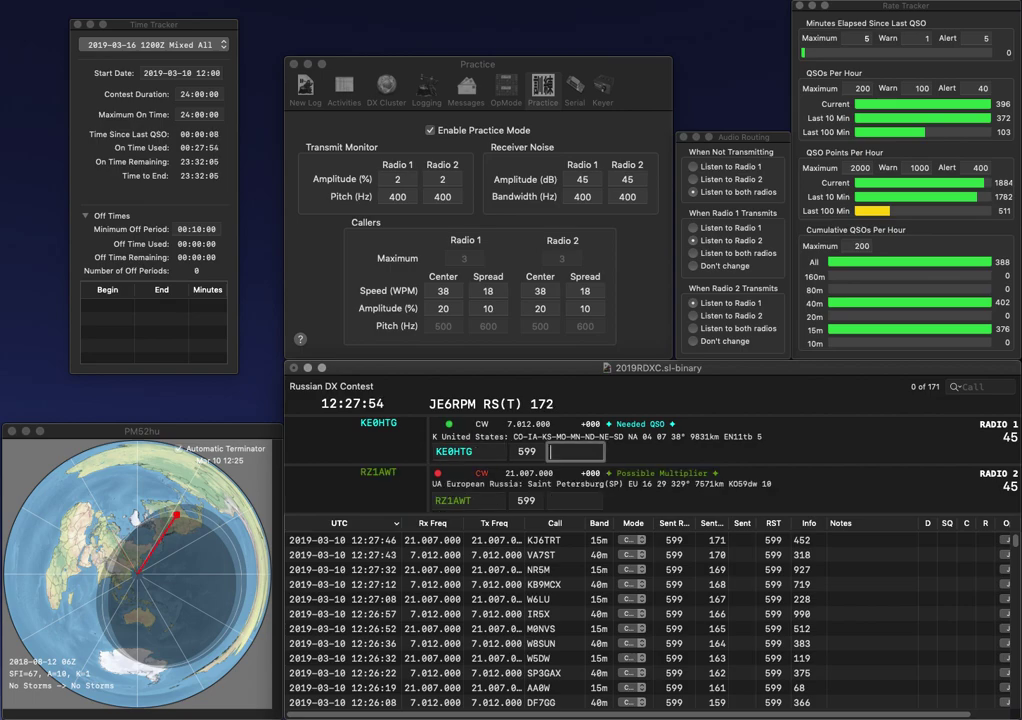
- Log KE0HTG with exchange 988 on Radio 1 and RZ1AWT with exchange SP on Radio 2
text(988)
key(Return)
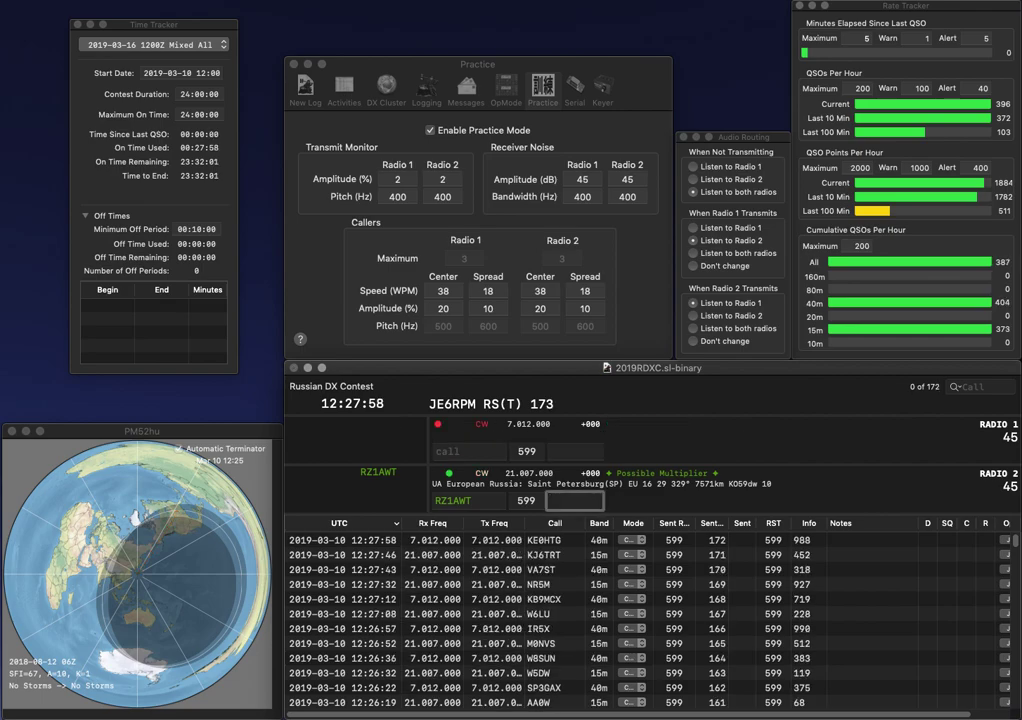
text(SP)
key(Return)
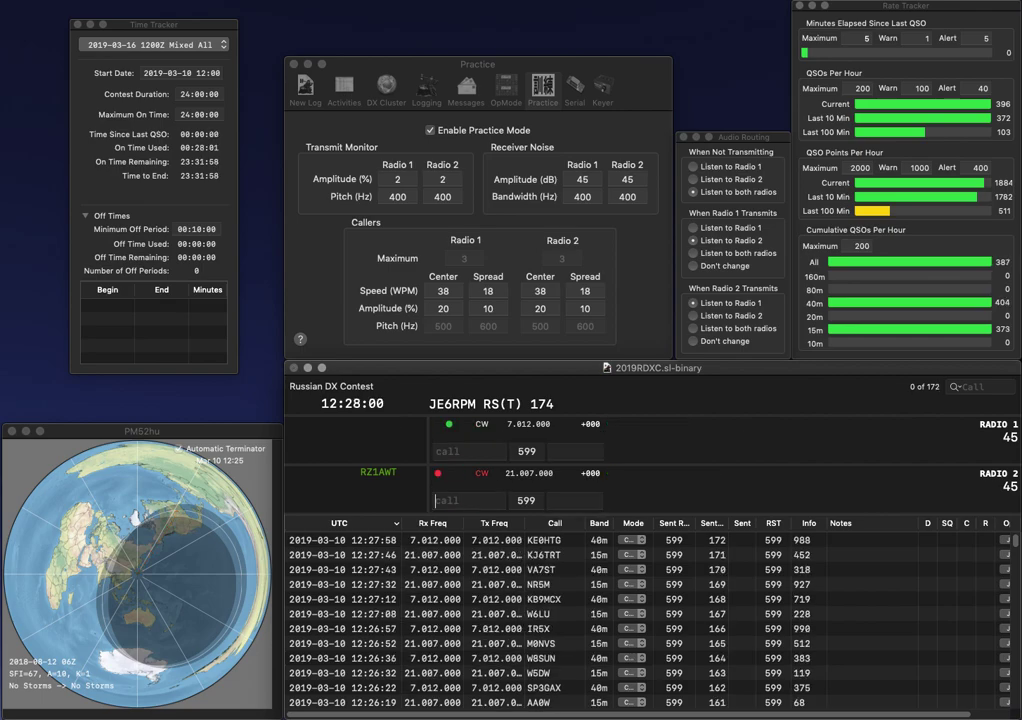
- Enter R7DX on Radio 1 and EA6GP on Radio 2, sending each station its exchange
text(R7DX)
key(Return)
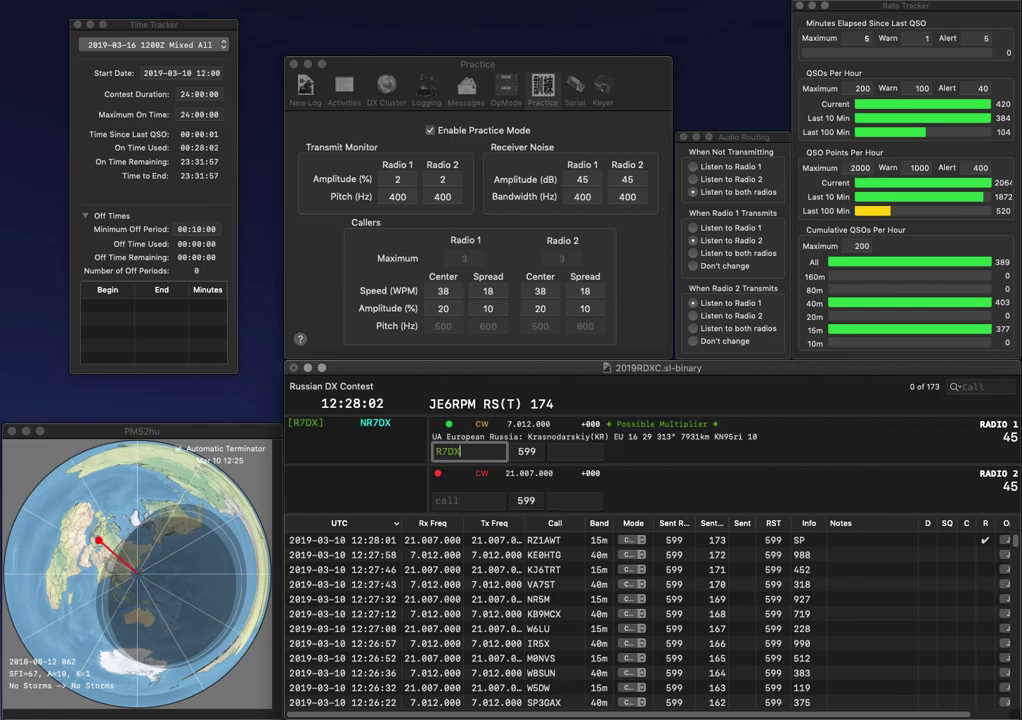
text(EA6GP)
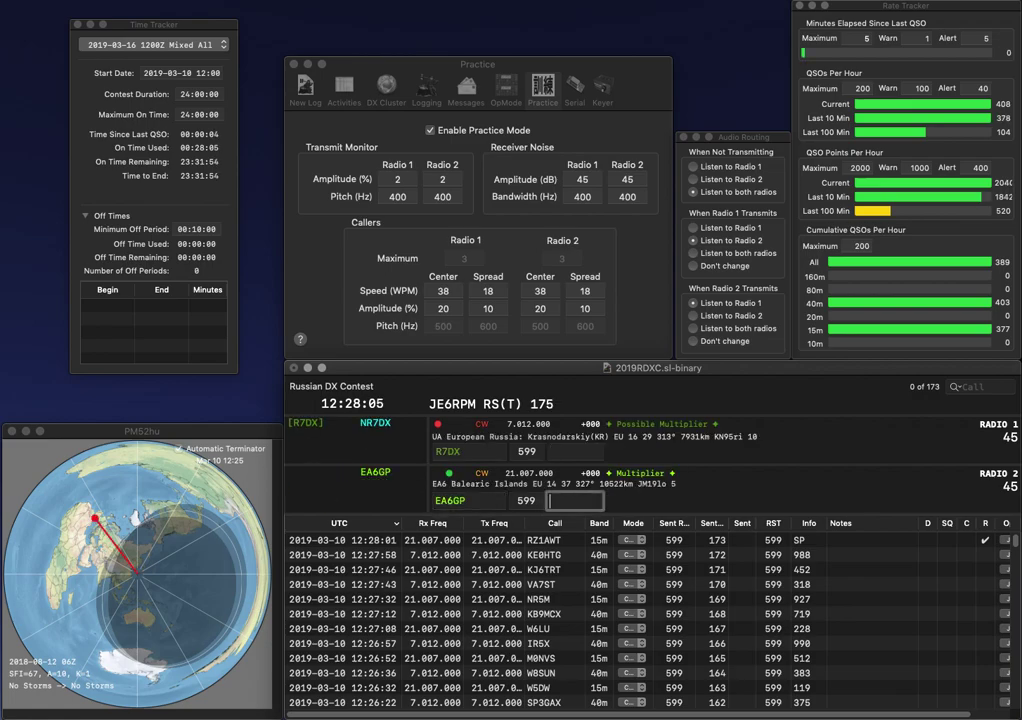
key(Return)
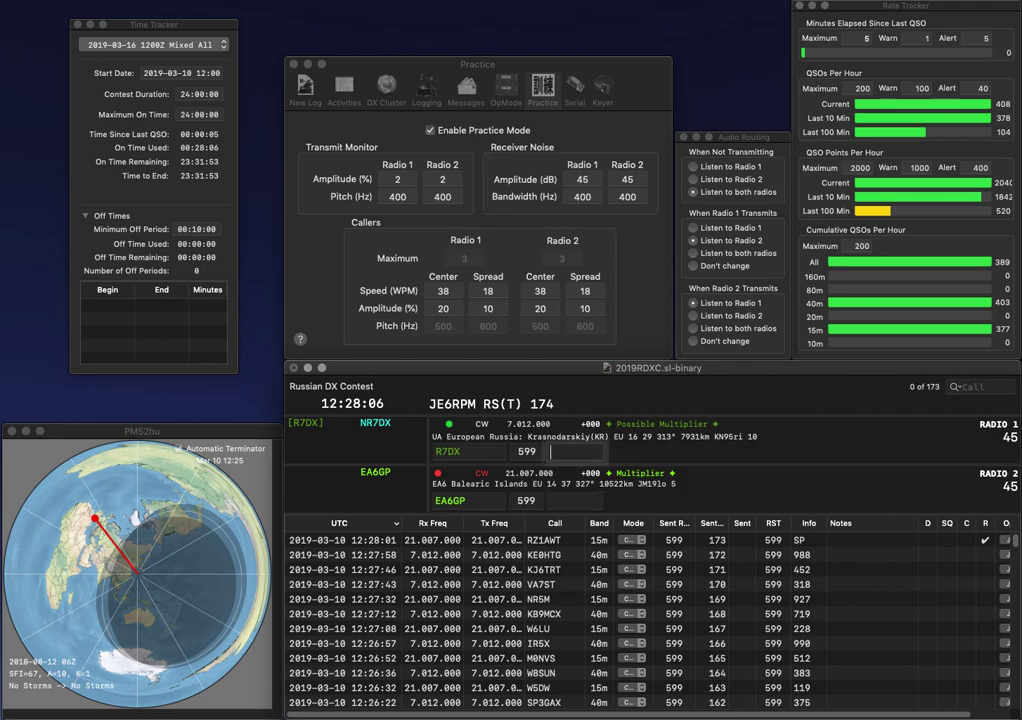
text(KR)
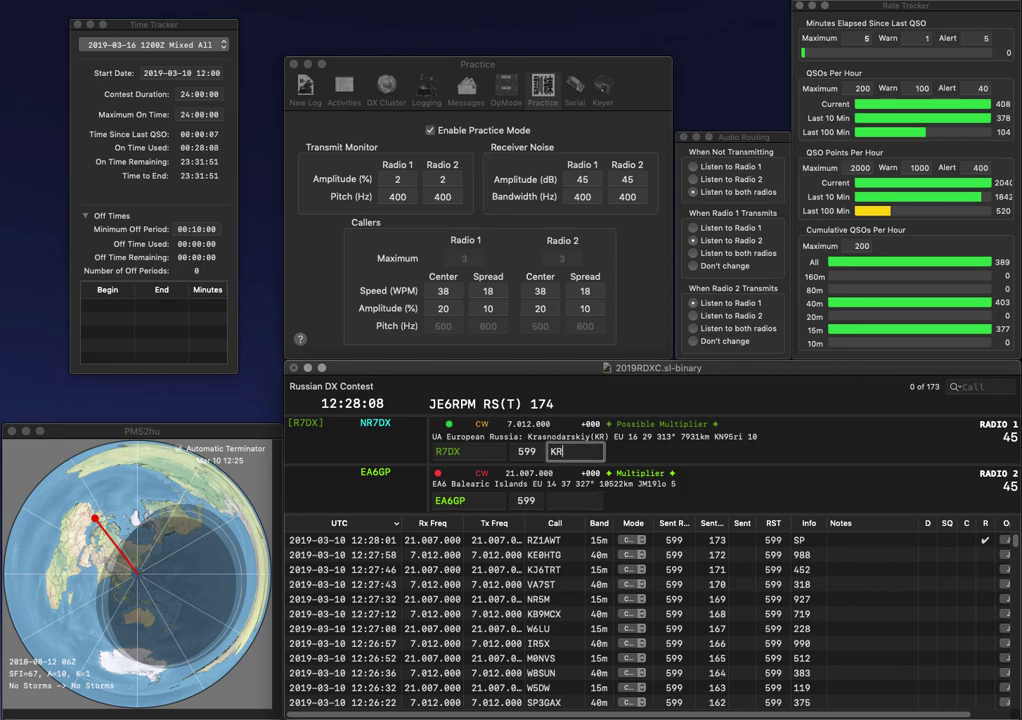
key(Return)
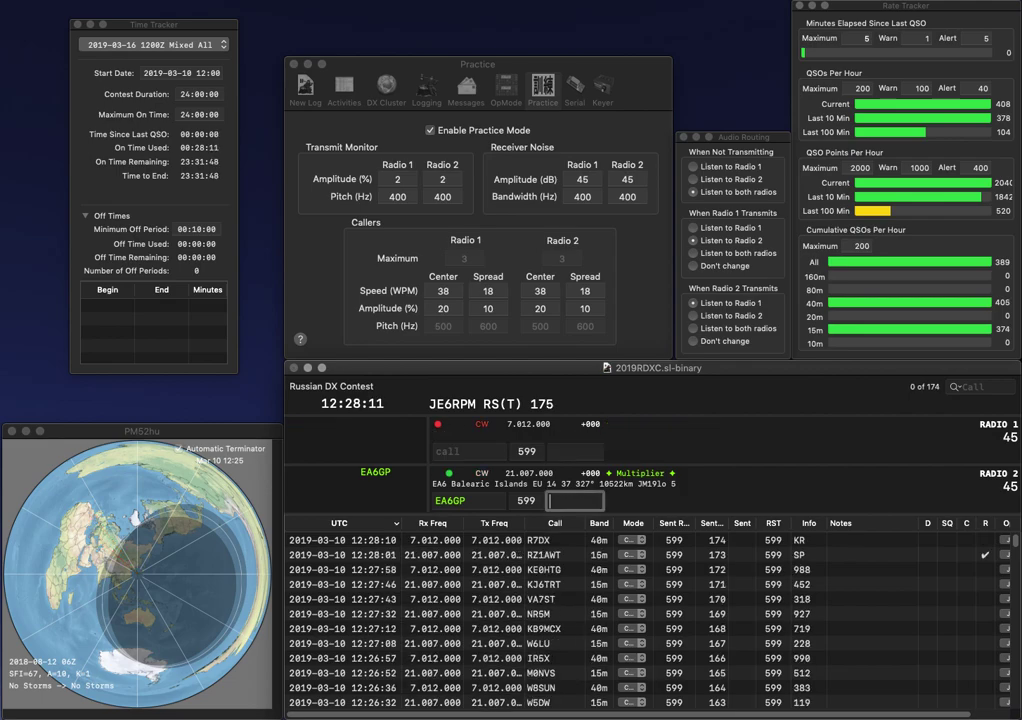
text(190)
key(Return)
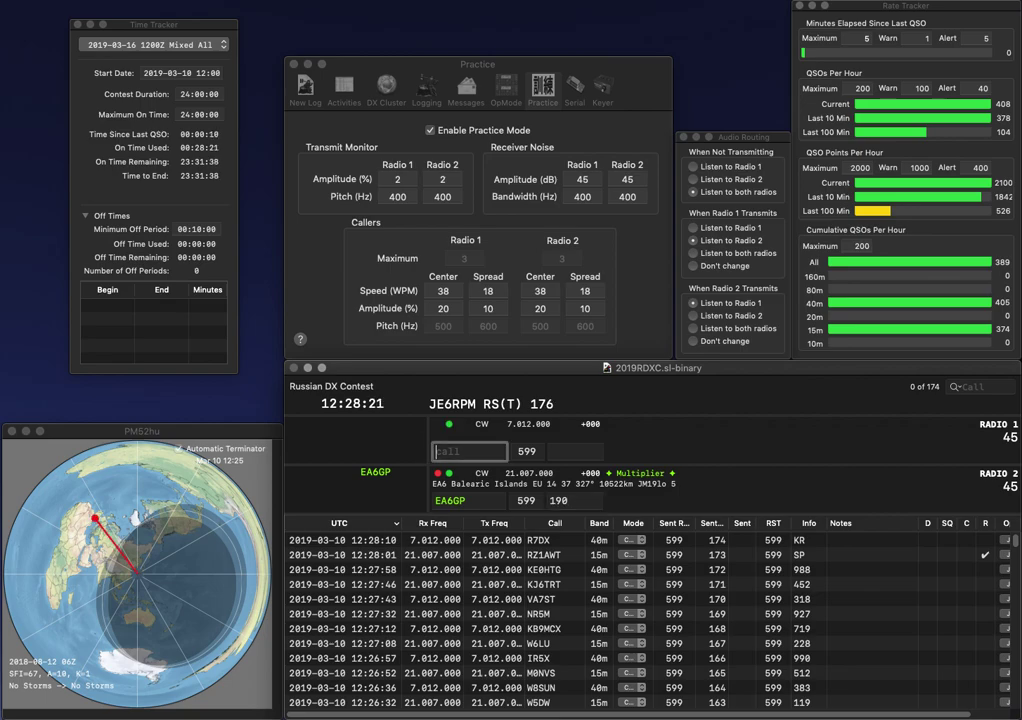
key(Return)
- Send the partial calls DN3 on Radio 1 and EA4F on Radio 2
text(D)
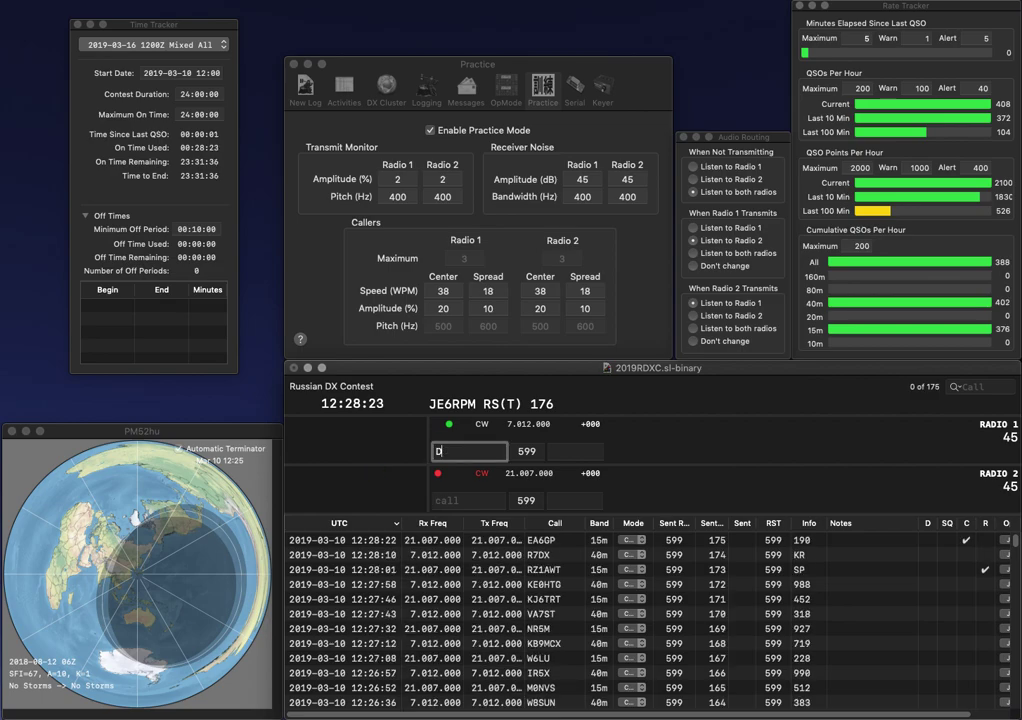
text(N3)
key(Return)
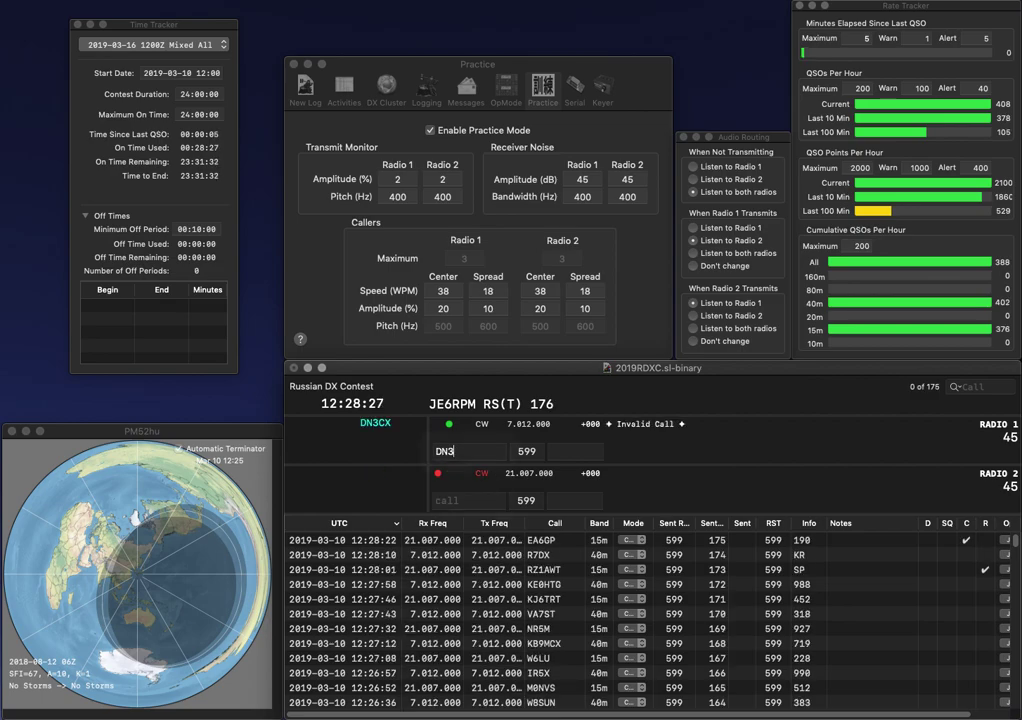
text(EA4)
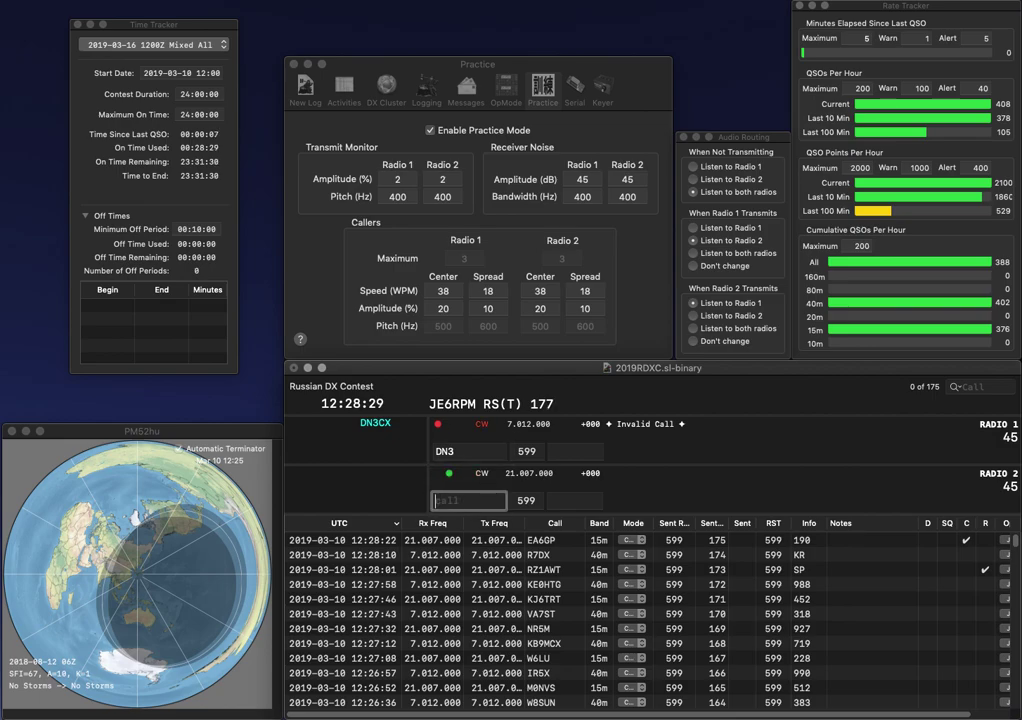
text(F)
key(Return)
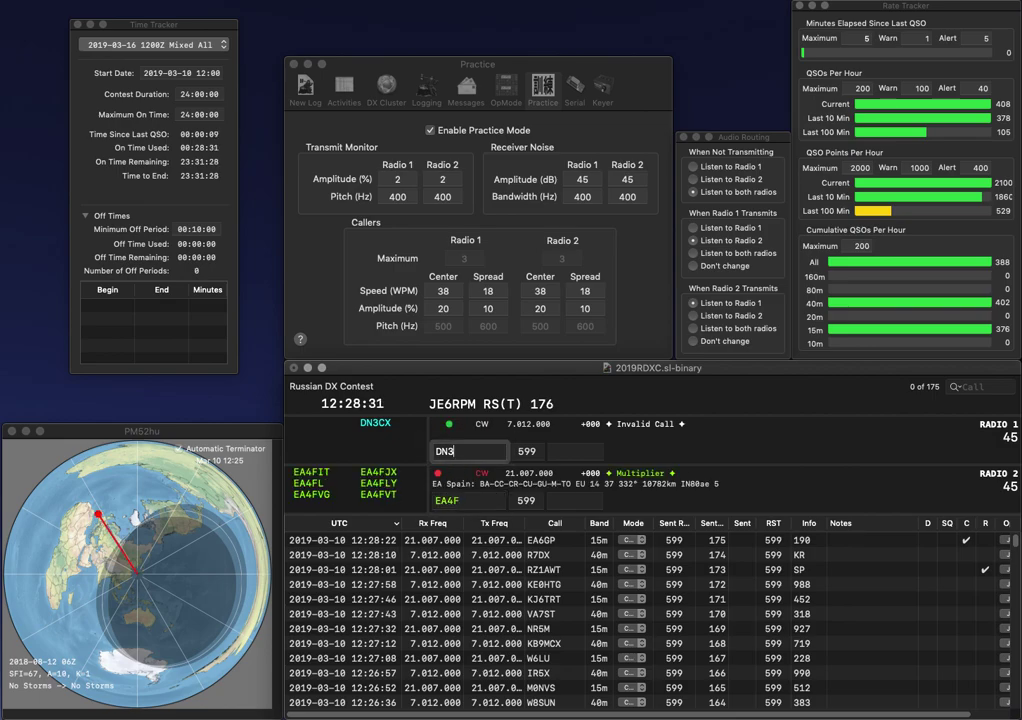
- Change the partial calls to DN5DAX on Radio 1 and EA4FVT on Radio 2, sending each station its exchange
key(BackSpace)
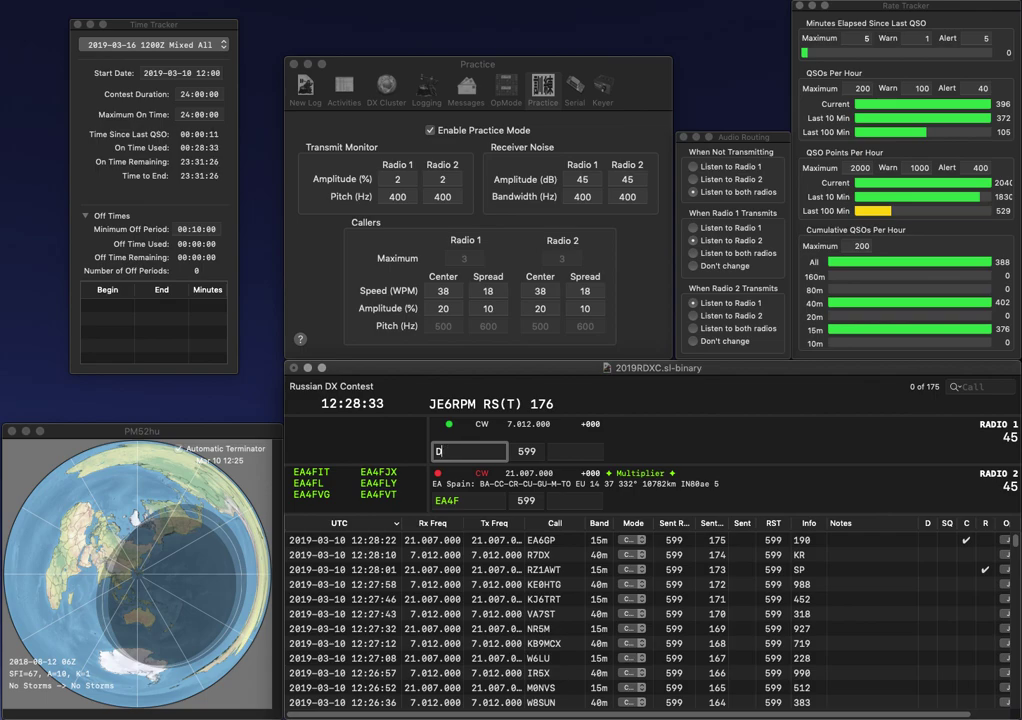
text(N)
key(Return)
key(BackSpace)
text(FVT)
key(Return)
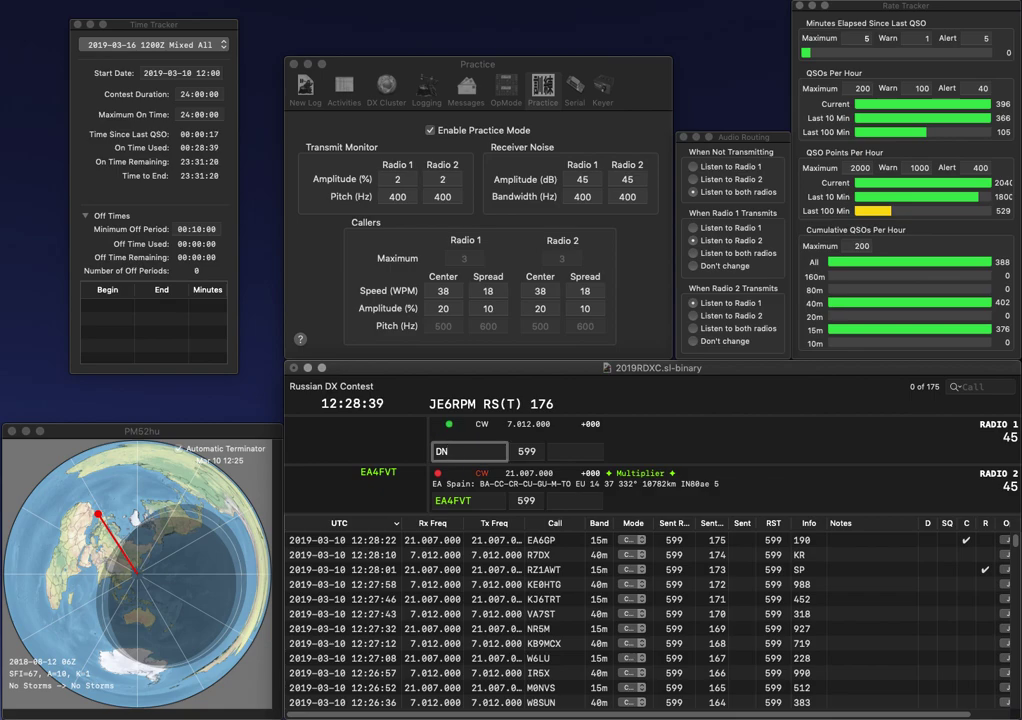
text(5DAX)
key(Return)
- Log EA4FVT with exchange 451 on Radio 2 and DN5DAX with exchange 340 on Radio 1
text(451)
key(Return)
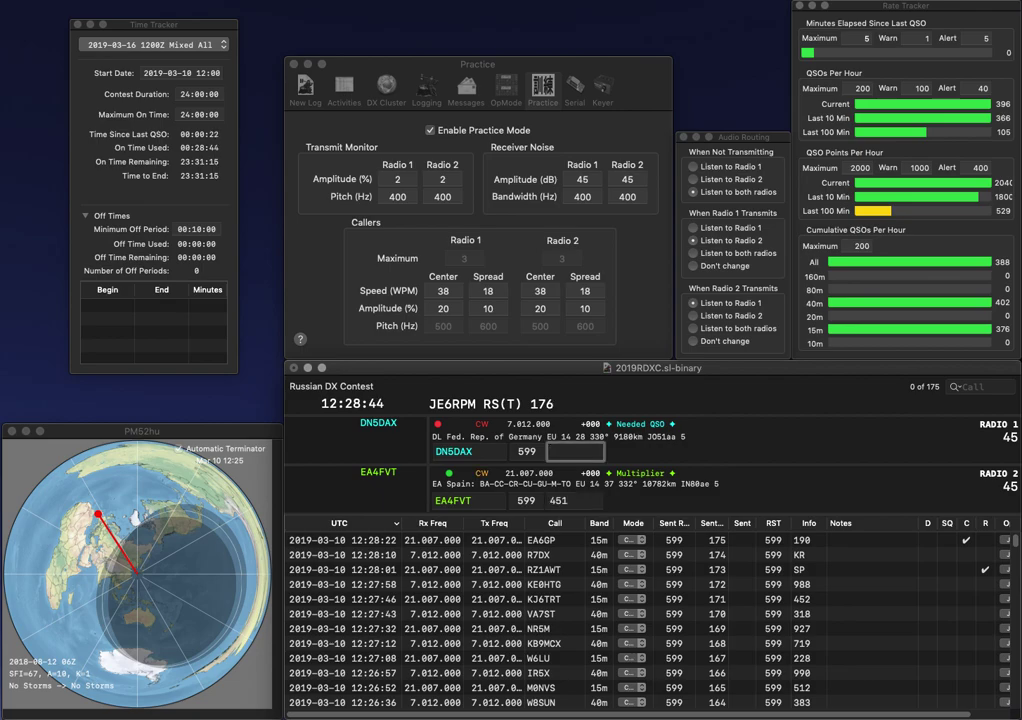
text(3)
text(4)
key(BackSpace)
key(BackSpace)
text(40)
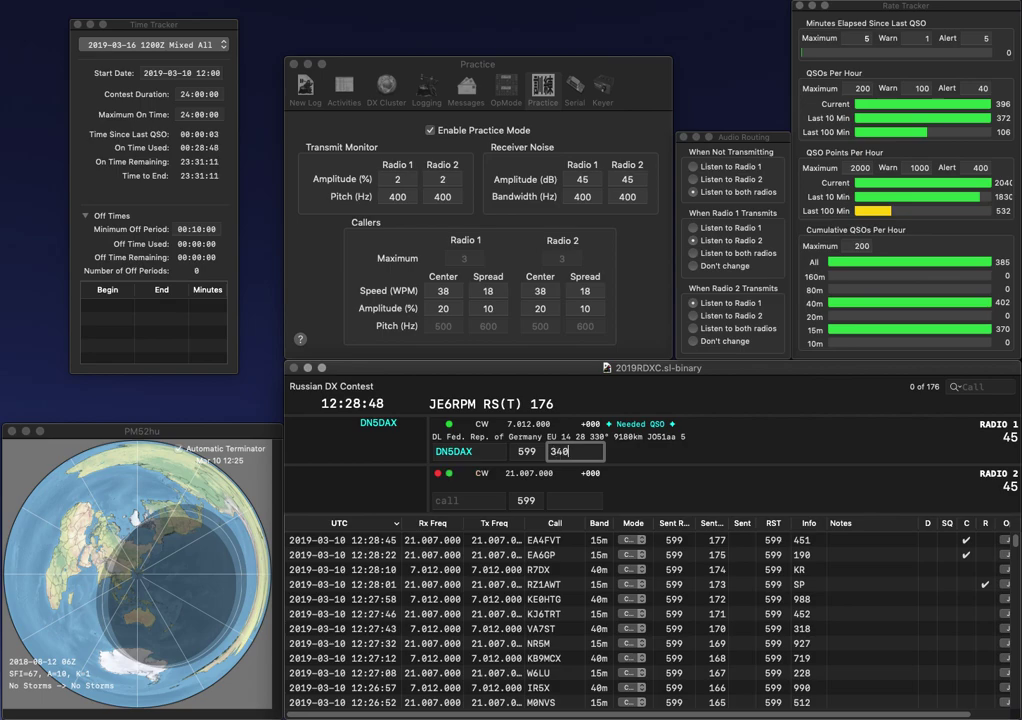
key(Return)
- Enter the call KK9WZ on Radio 2 and send it
text(9K)
key(BackSpace)
text(WZ)
text(KK)
key(Return)
- Enter the call NO7E on Radio 1 and send the station its exchange
text(O7E)
key(Left)
key(Left)
key(Left)
text(N)
key(BackSpace)
text(N)
key(Return)
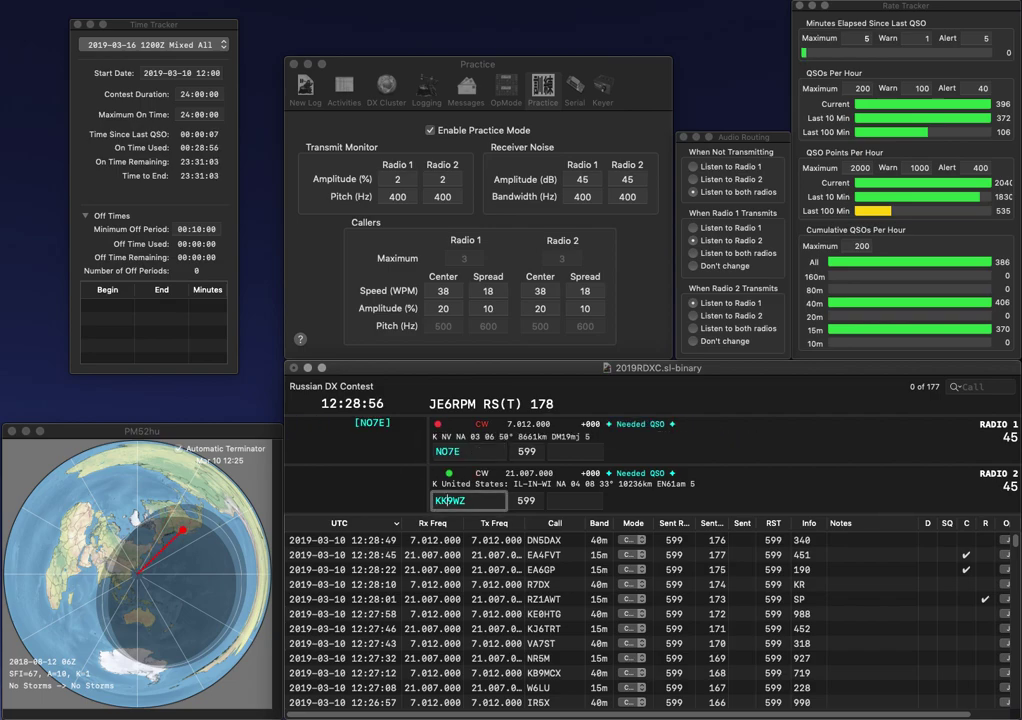
key(BackSpace)
text(C)
key(Return)
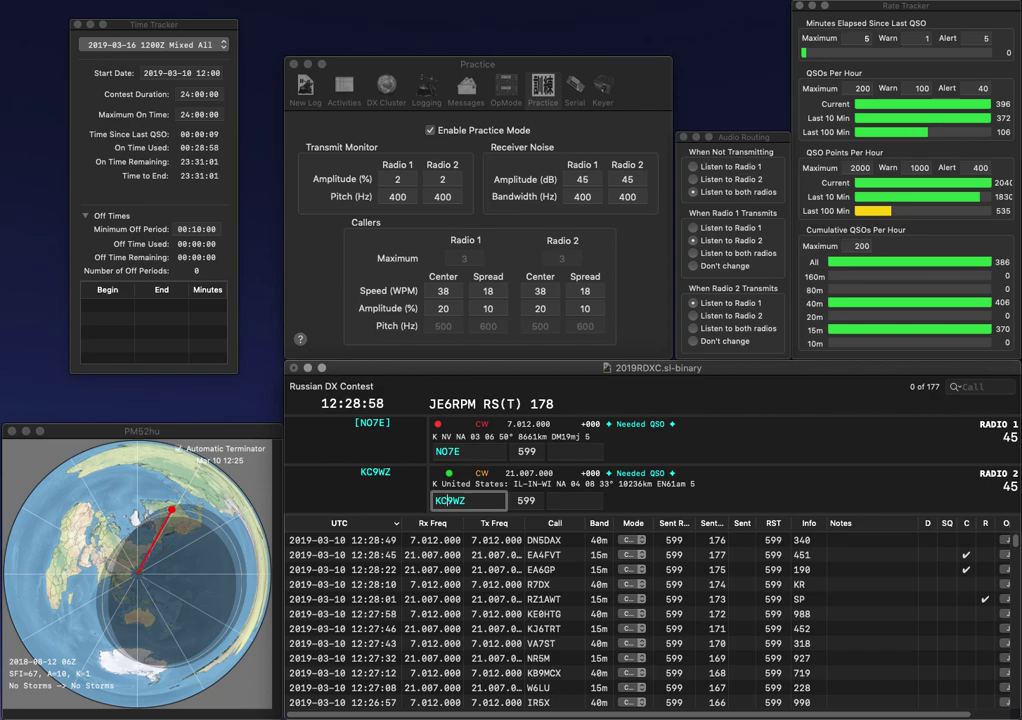
key(Return)
- Log NO7E with exchange 418 on Radio 1 and KC9WZ with exchange 848 on Radio 2
text(41)
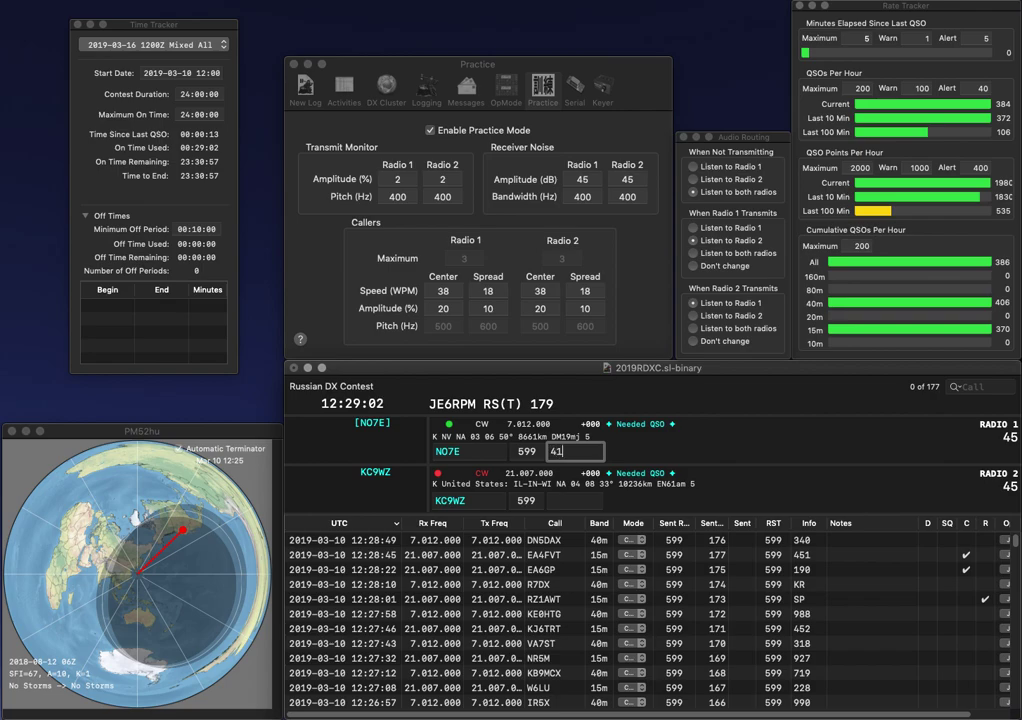
text(8)
key(Return)
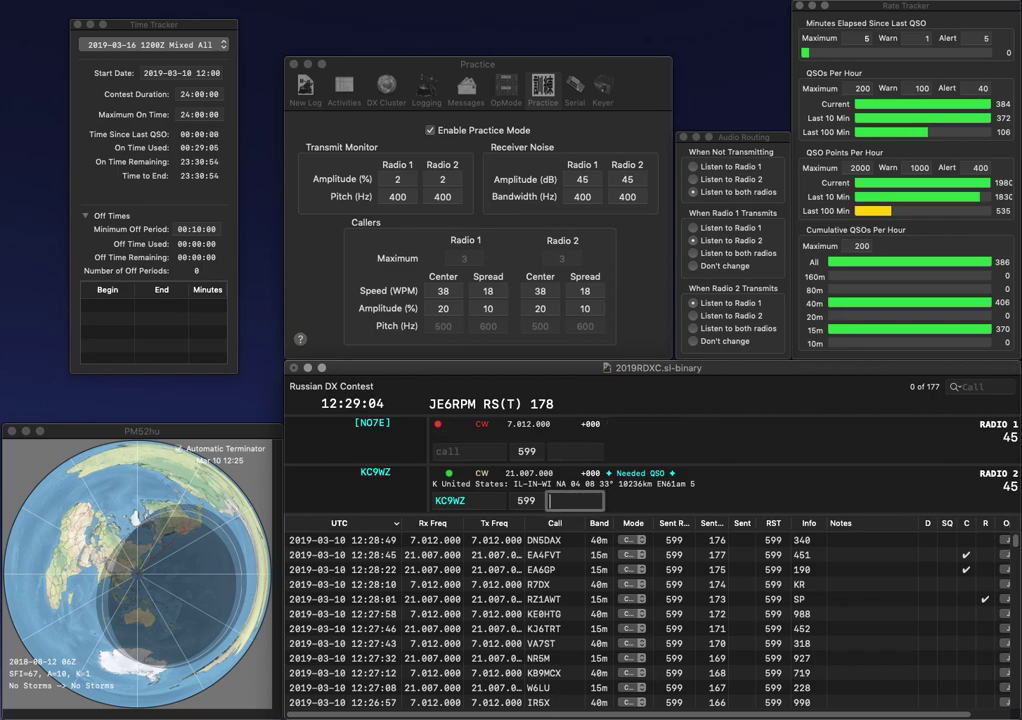
text(848)
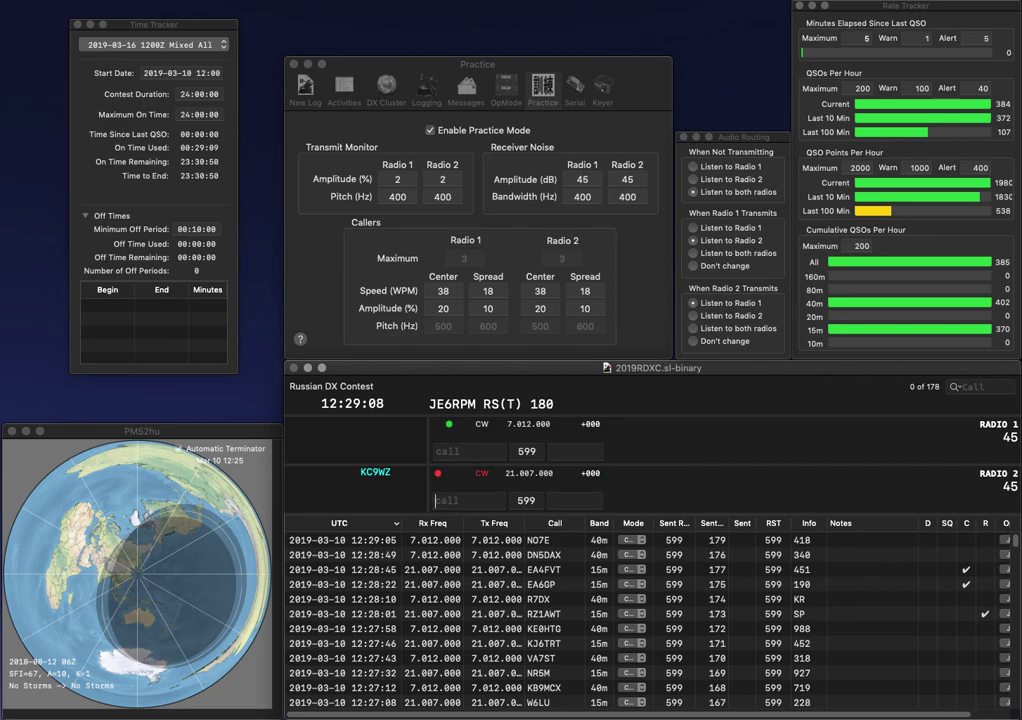
key(Return)
- Send the partial call TUS on Radio 1 and the full call N0UK/KP2 on Radio 2
text(TUS)
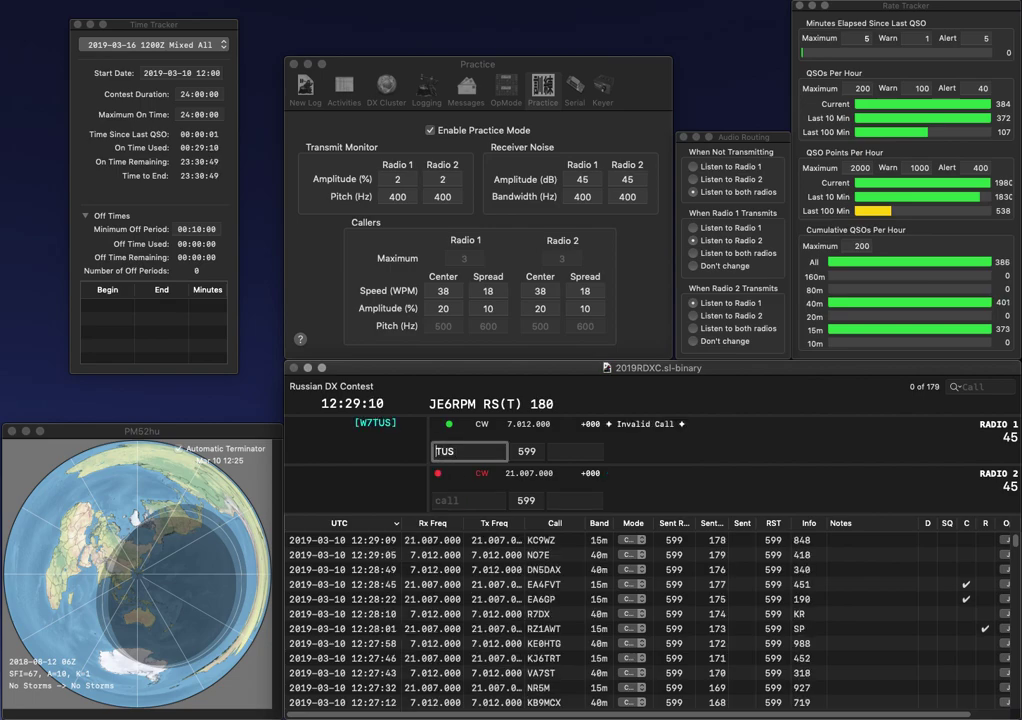
key(Return)
text(N)
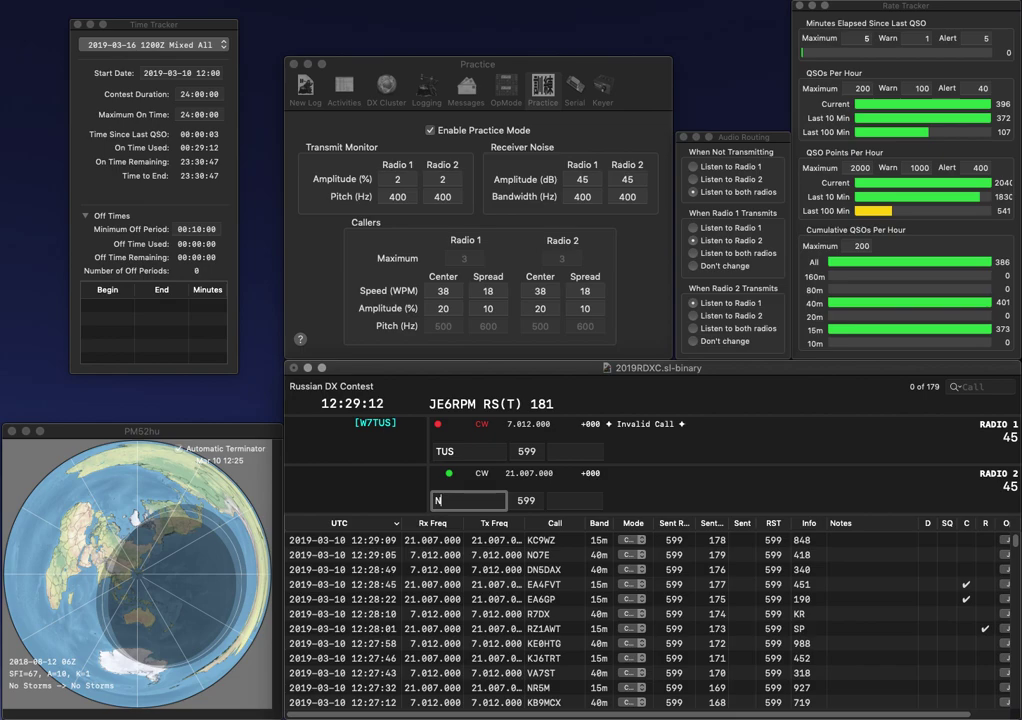
text(0UK/K)
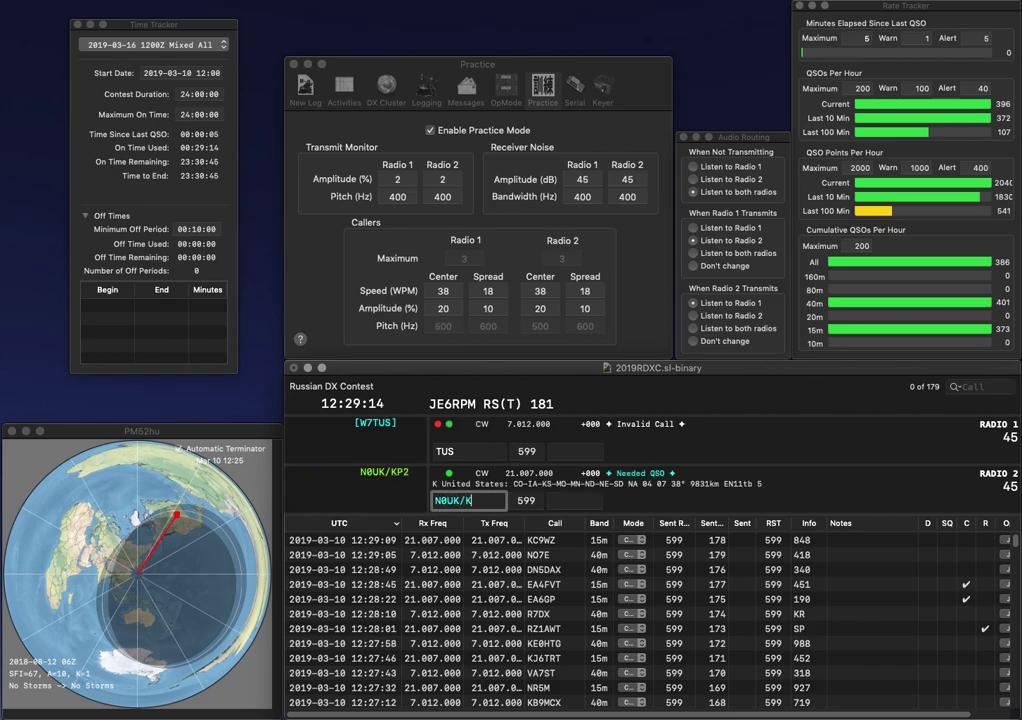
text(P2)
key(Return)
key(BackSpace)
text(H)
key(Left)
key(Left)
key(Left)
text(KE6)
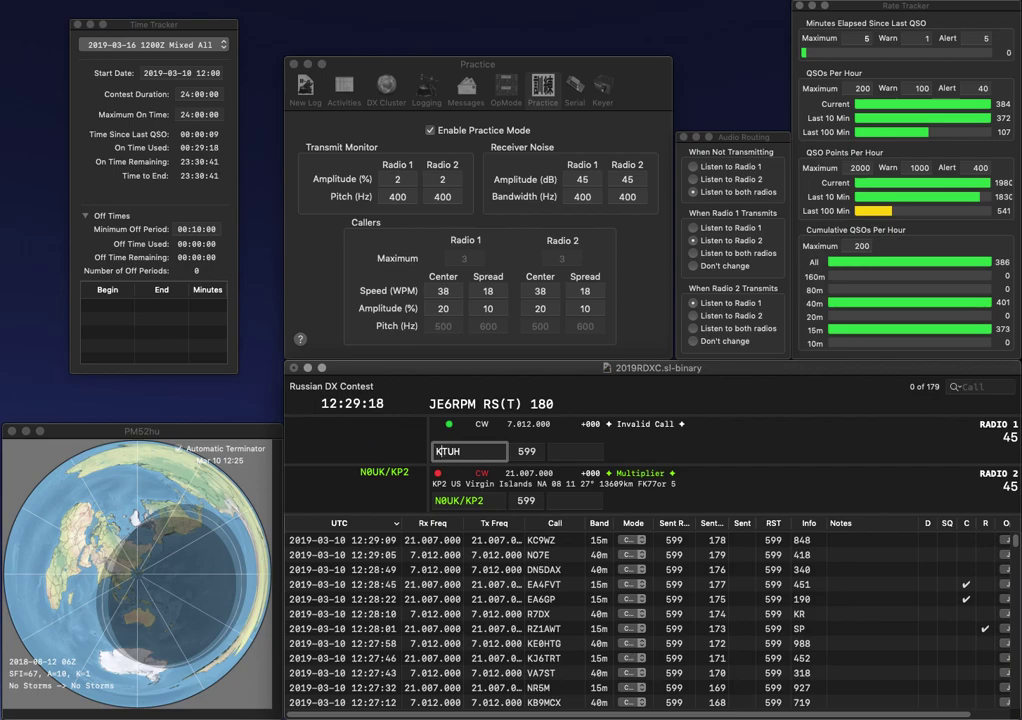
key(Return)
key(space)
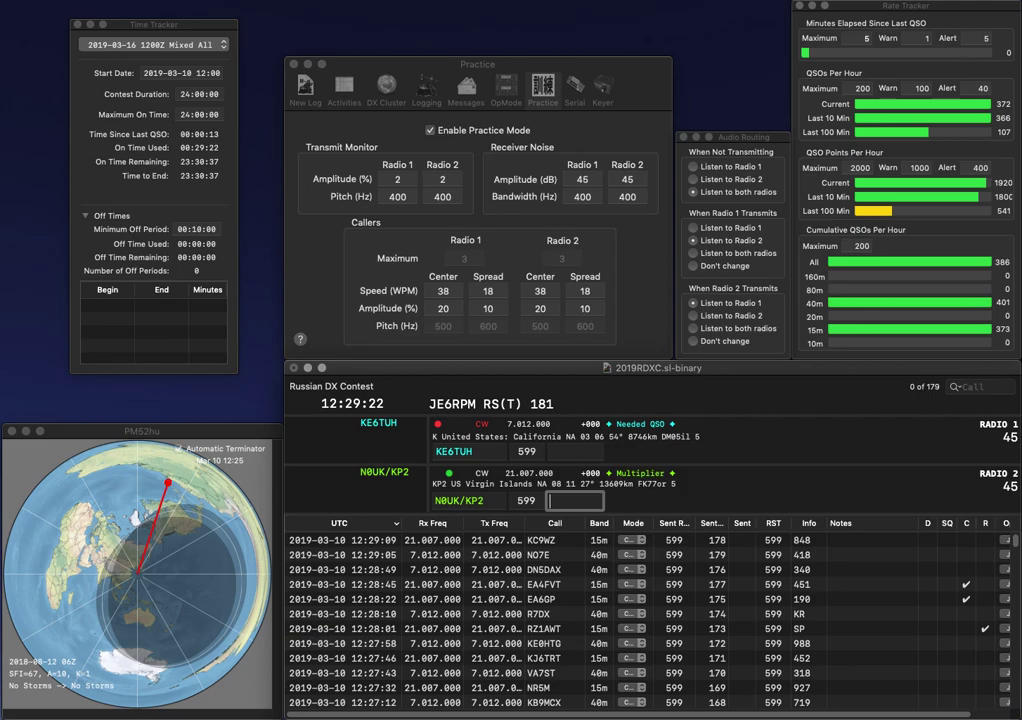
key(Return)
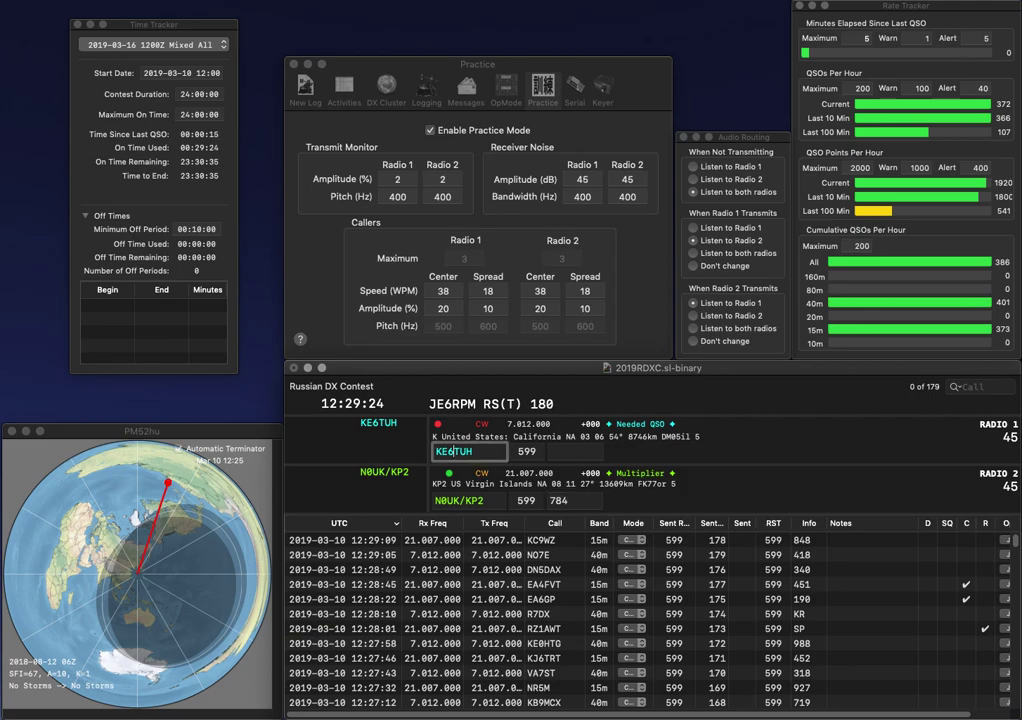
key(Return)
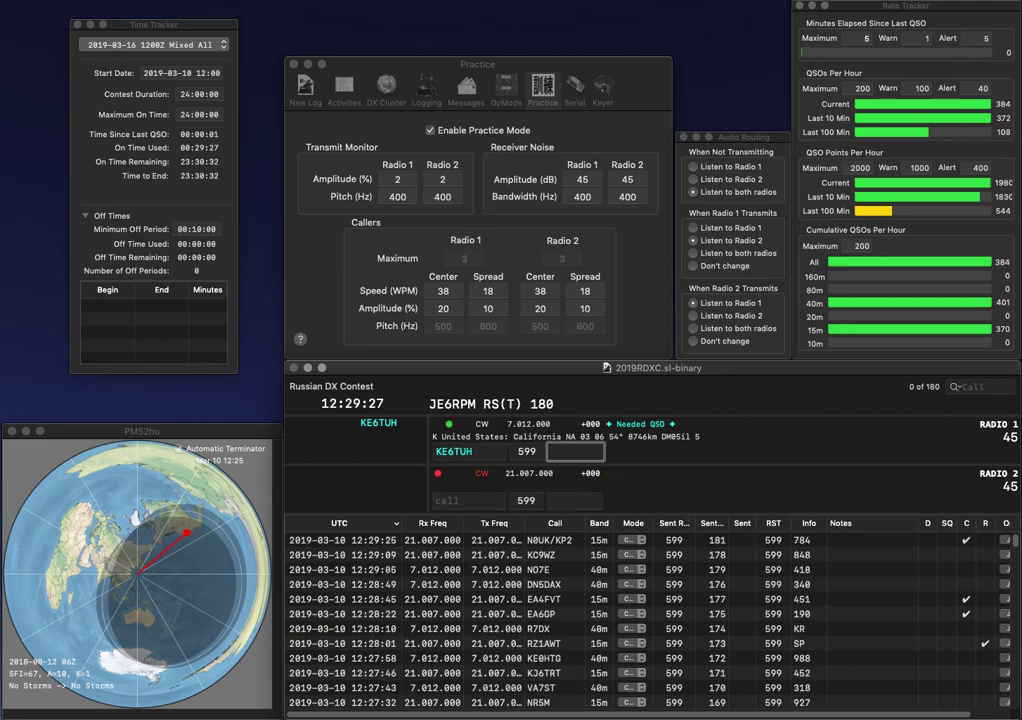
text(367)
key(Return)
text(S)
key(Return)
text(ZS6H)
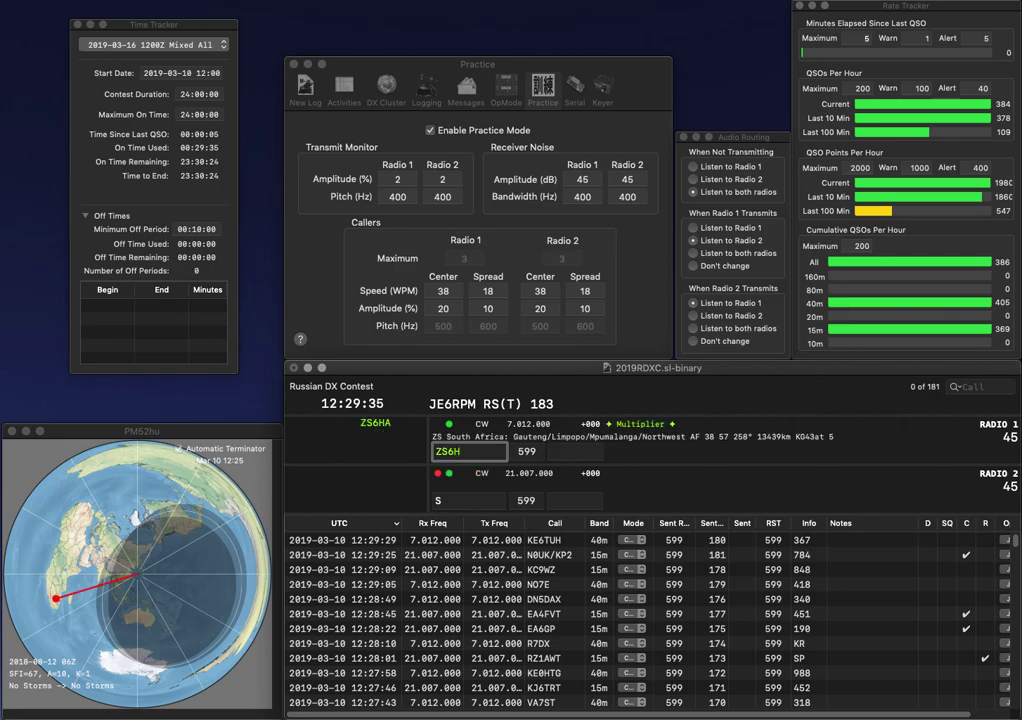
key(Return)
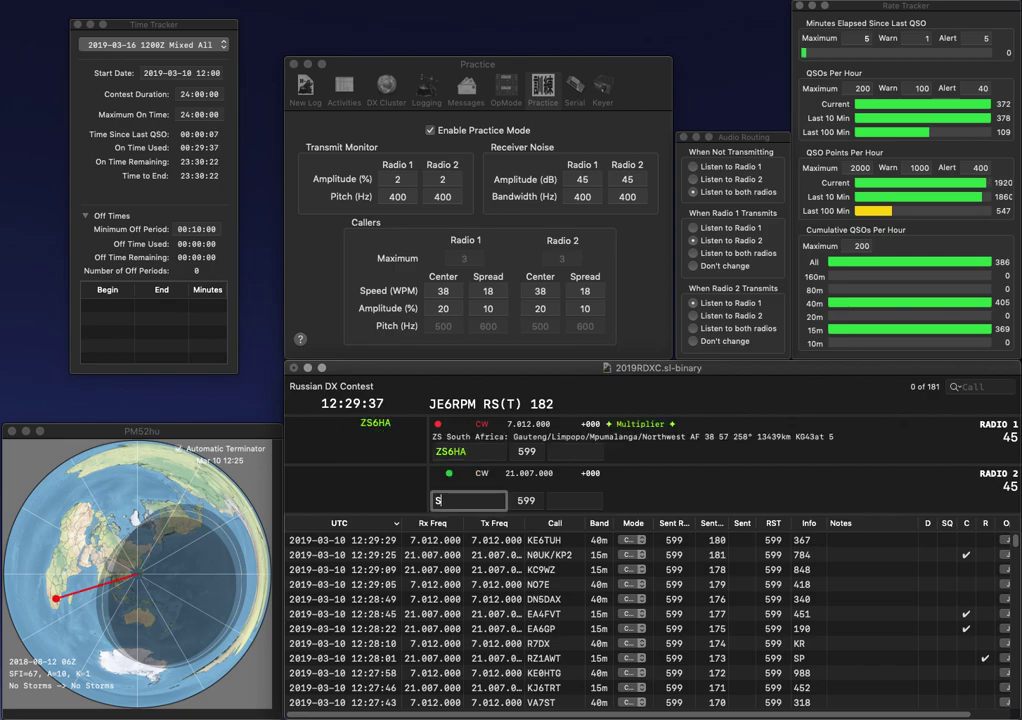
text(AF)
key(Return)
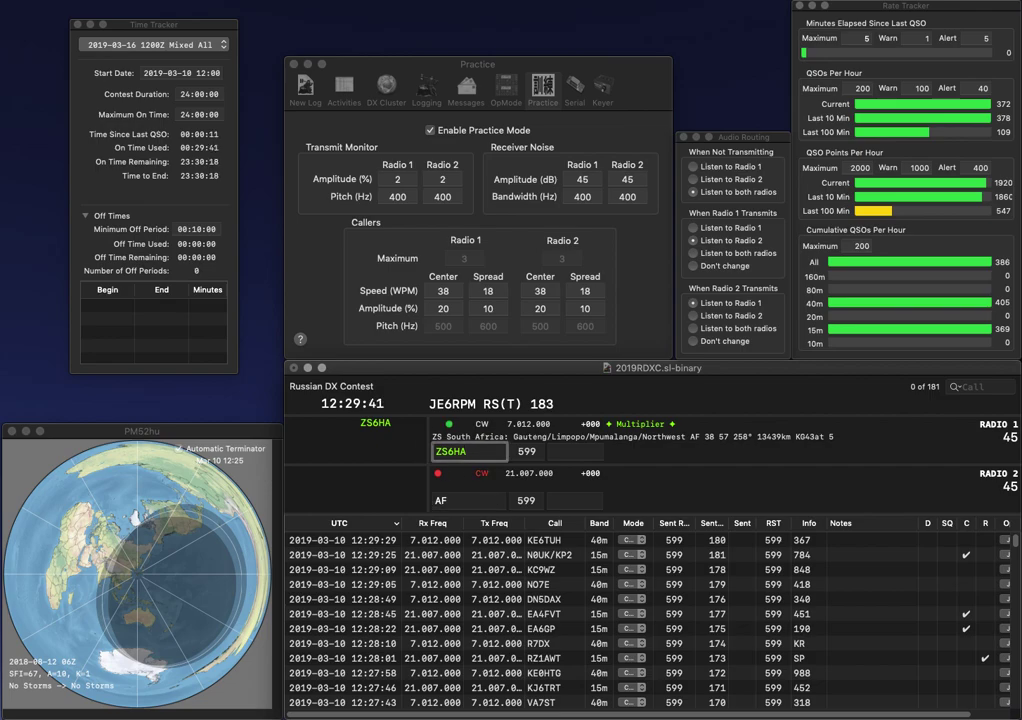
- Change the calls to ZHAA on Radio 1 and AAF on Radio 2, and send both
text(A)
key(Left)
key(Left)
key(Left)
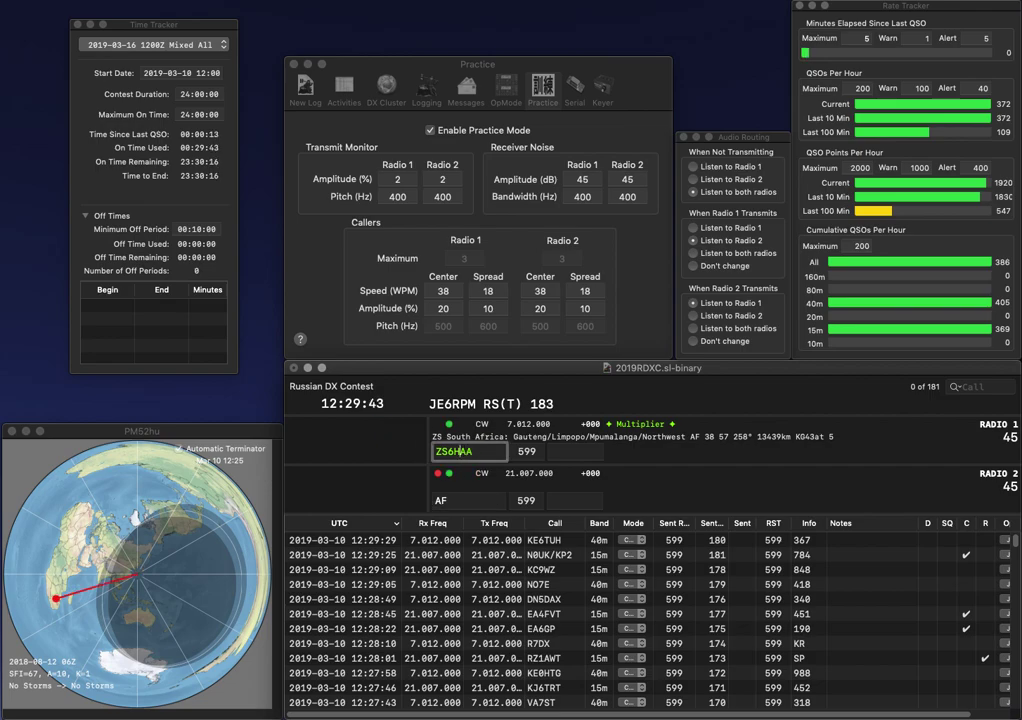
key(BackSpace)
key(BackSpace)
key(Return)
text(AD)
key(BackSpace)
key(Return)
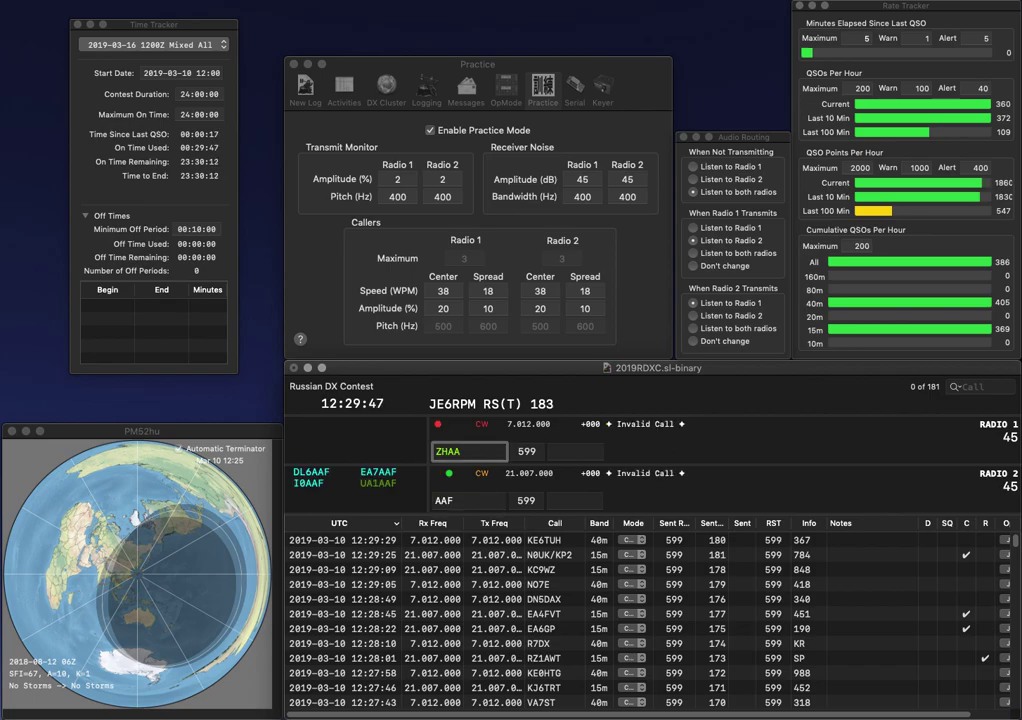
- Correct the calls to 7S5AA on Radio 1 and AJ5F on Radio 2, and send both
text(7)
key(BackSpace)
text(S)
key(Delete)
text(5)
key(Return)
text(J5)
key(Delete)
key(Return)
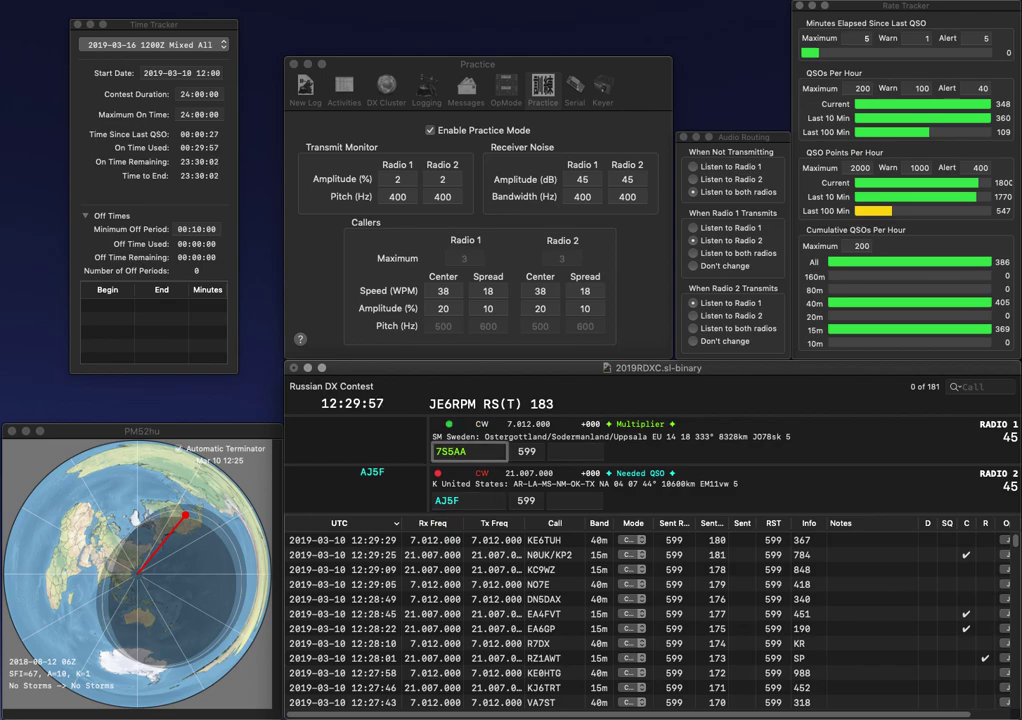
text(7H)
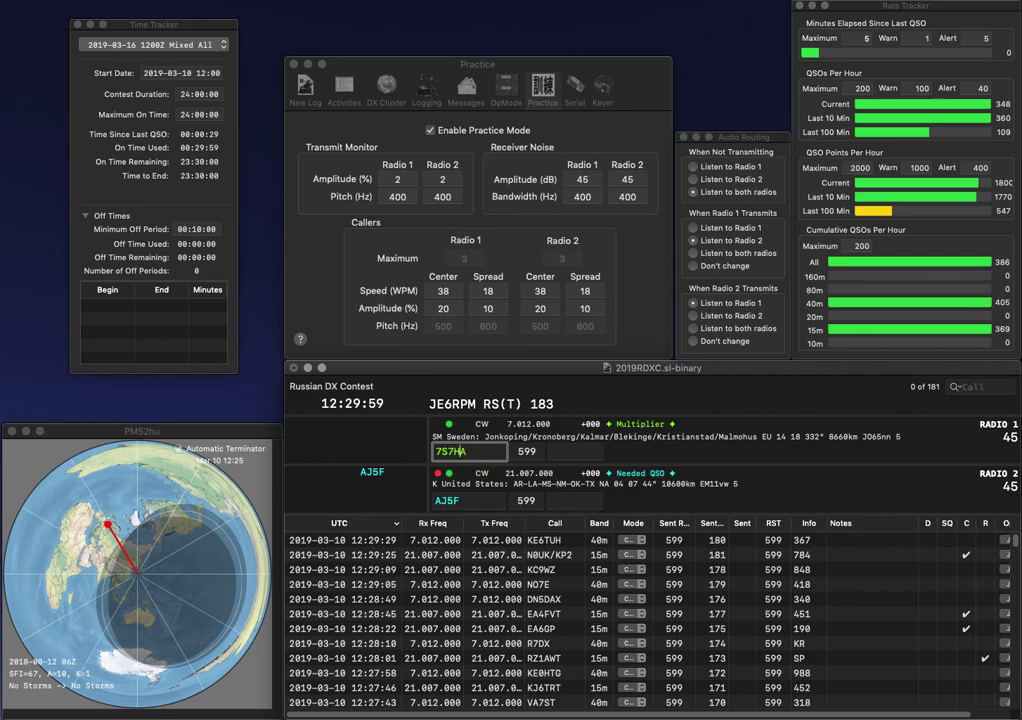
text(A)
key(Return)
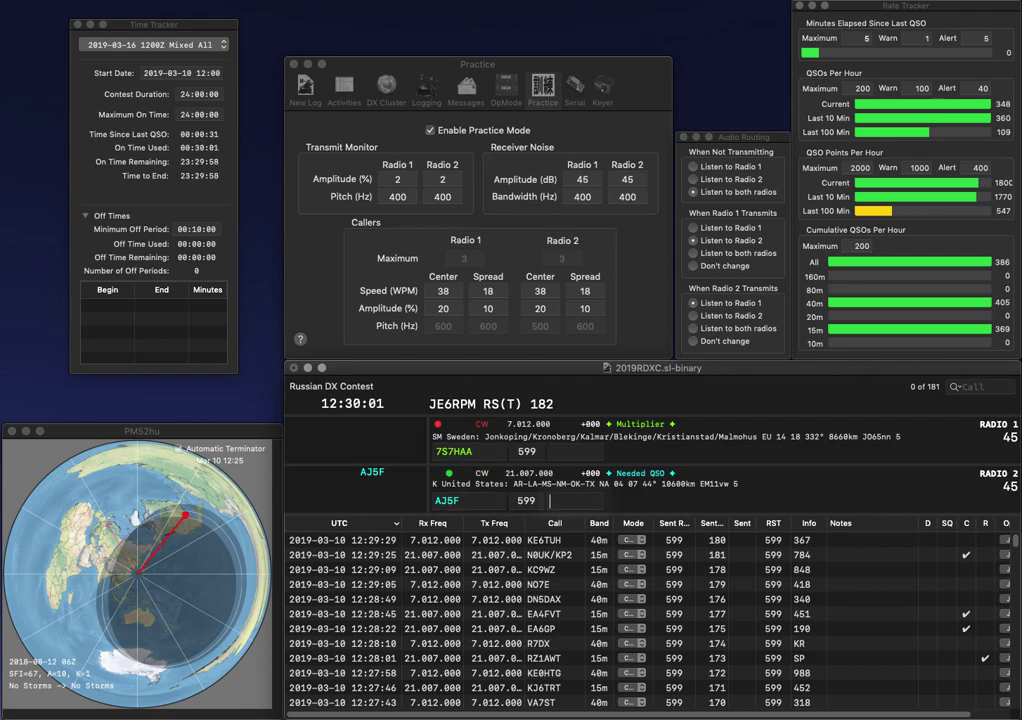
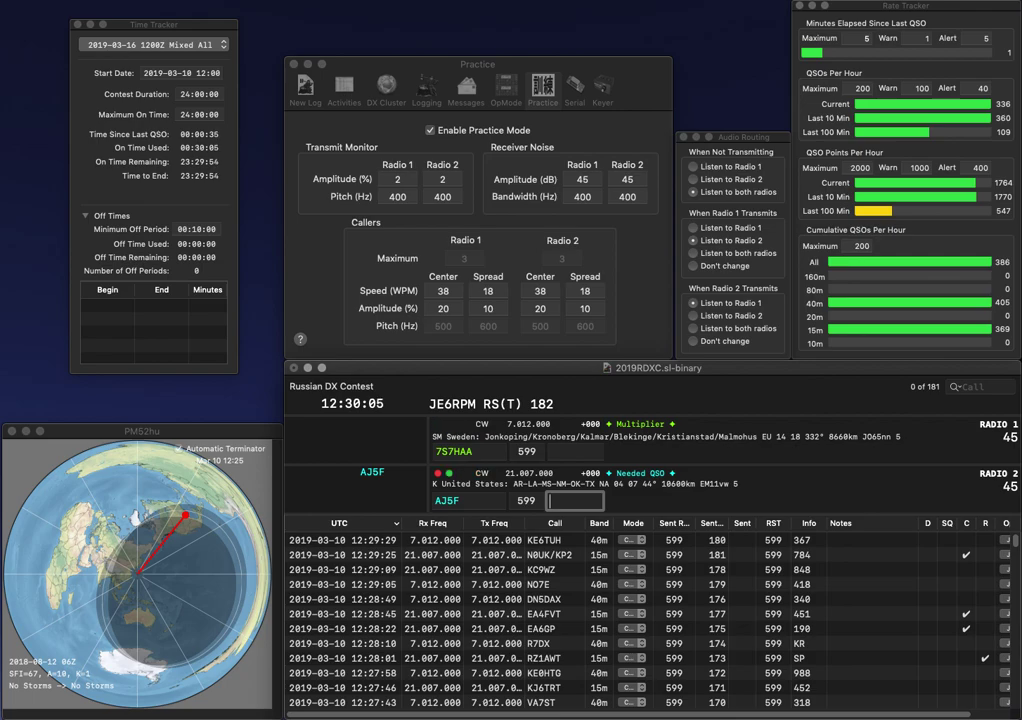
text(37)
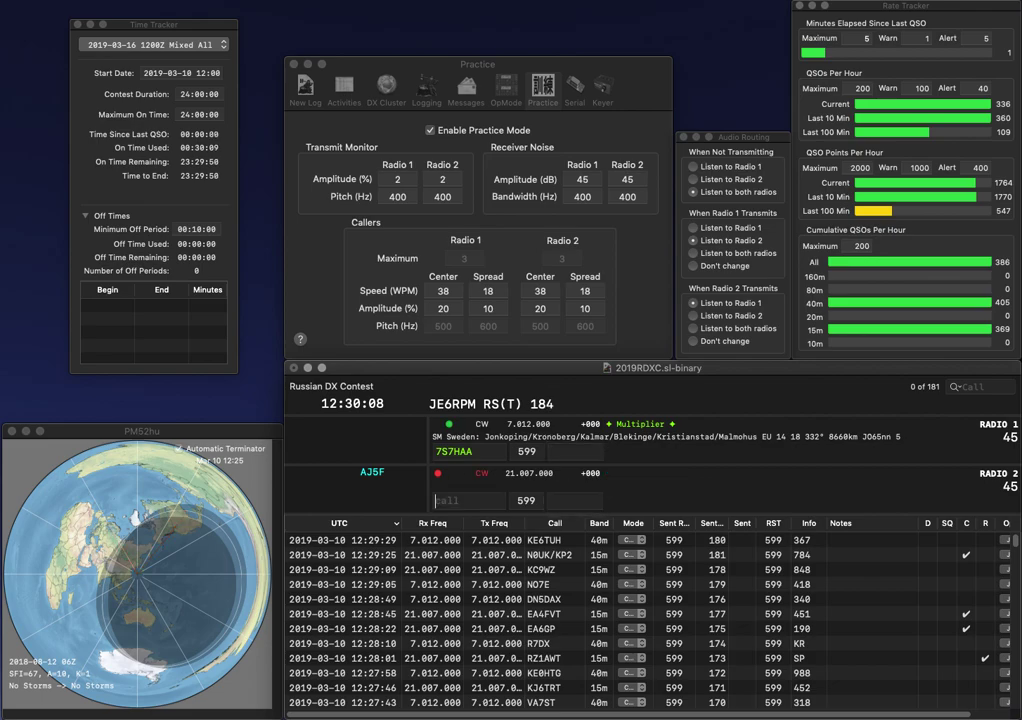
key(Return)
click(459, 451)
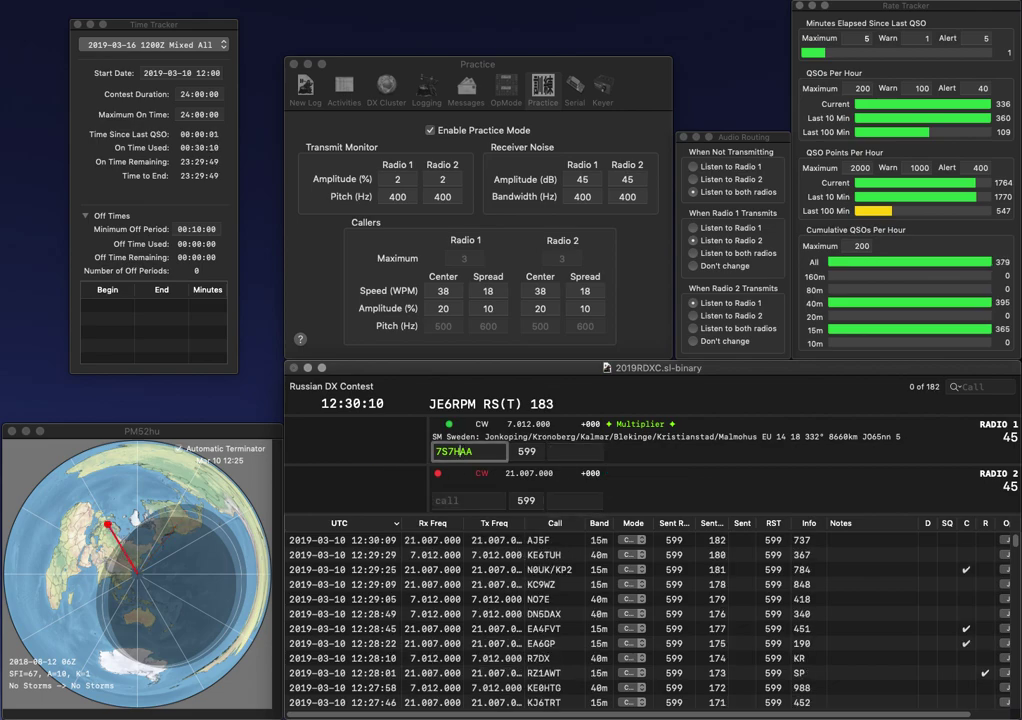
key(BackSpace)
text(5)
key(Return)
text(K4RDU)
key(Return)
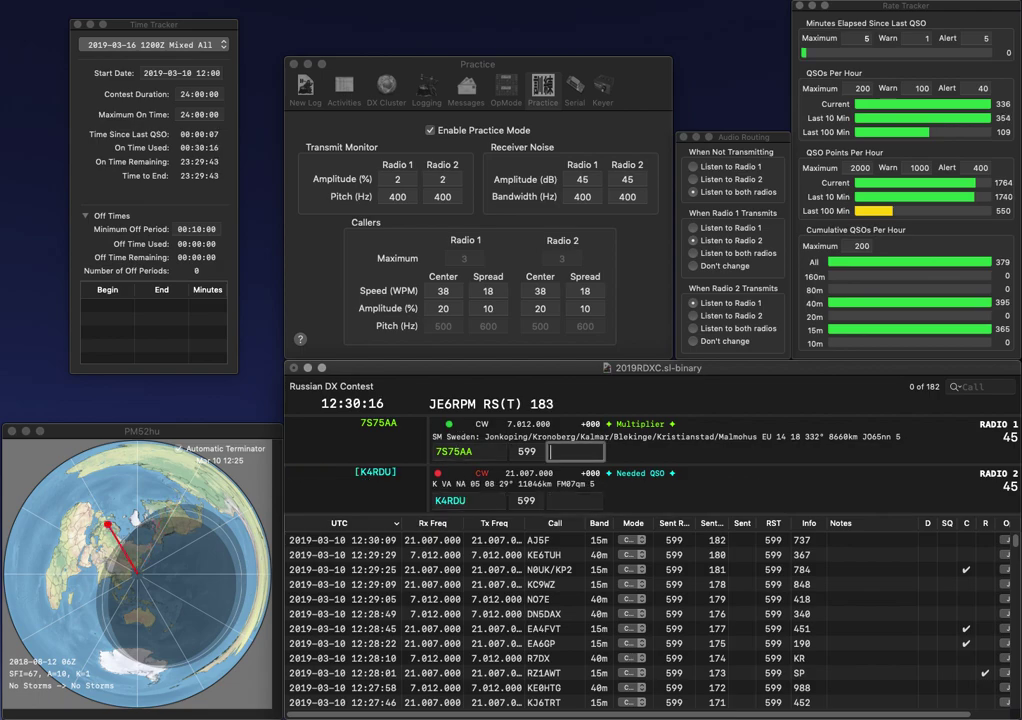
text(534)
key(Return)
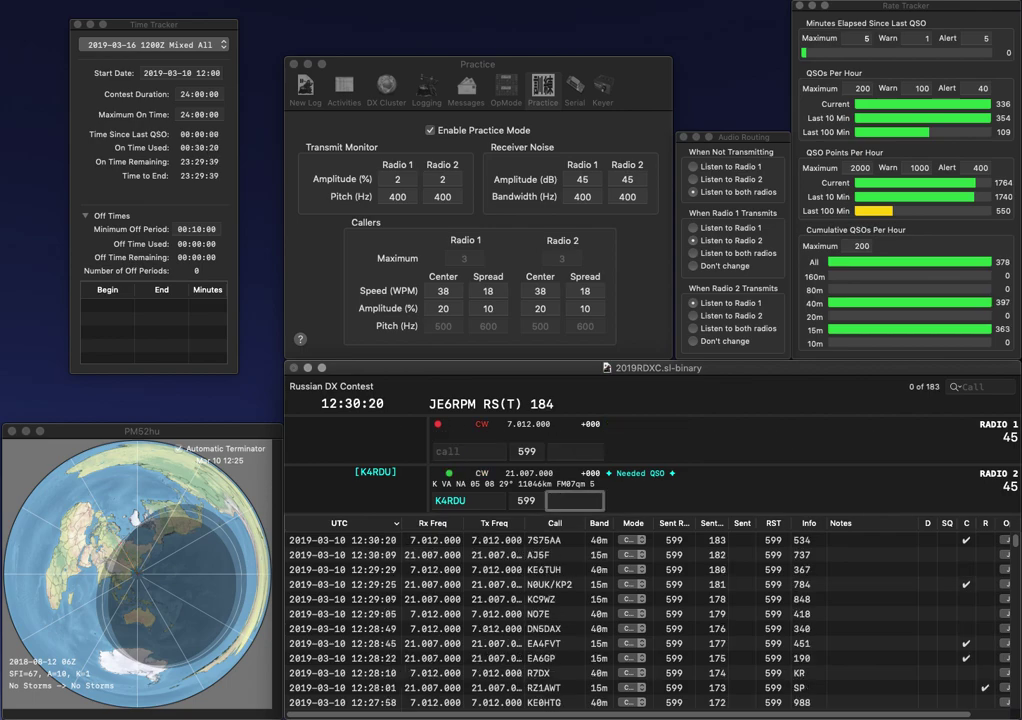
text(322)
key(Return)
text(1IU)
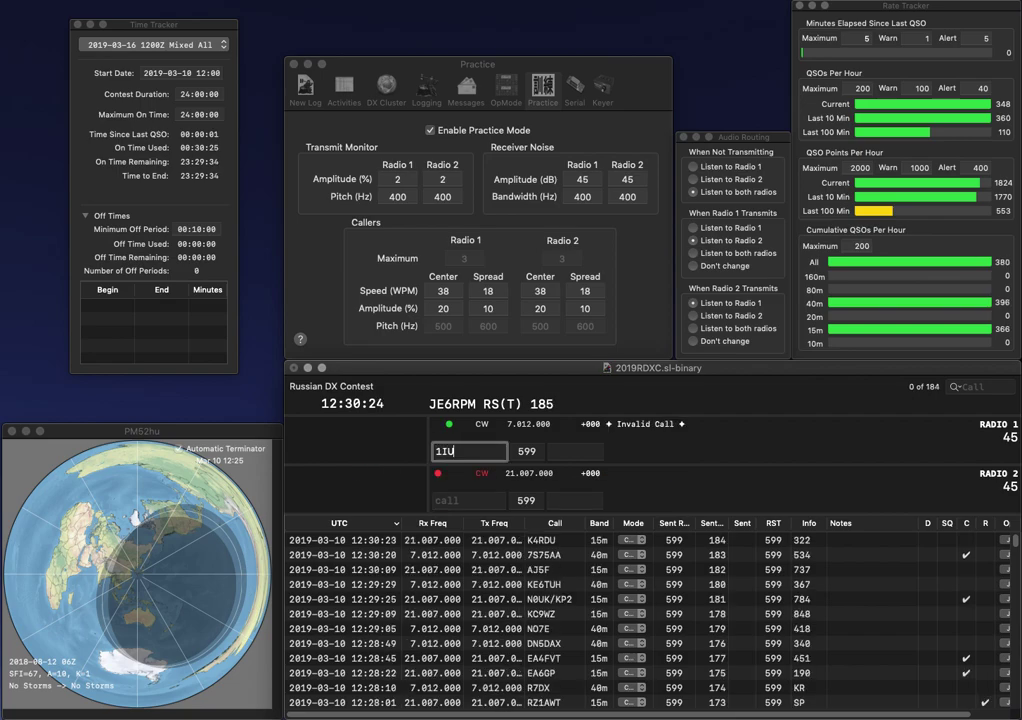
text(KE)
key(Return)
text(ONGF)
key(BackSpace)
key(BackSpace)
text(5afb)
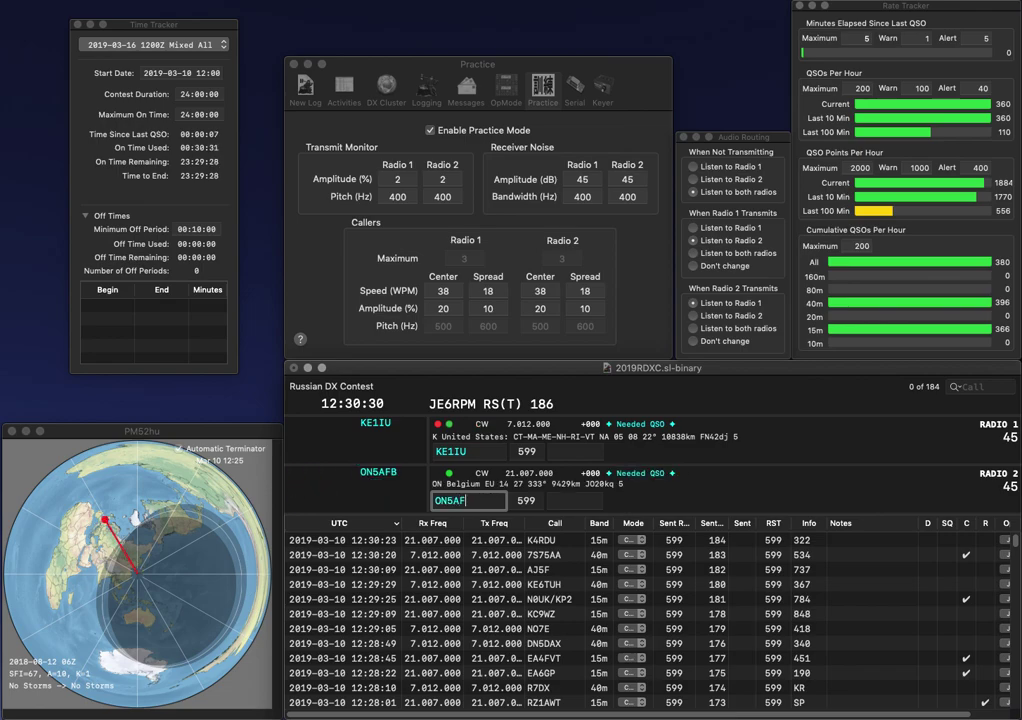
key(Return)
- Log KE1IU with exchange 312 on Radio 1 and ON5AFB with exchange 358 on Radio 2
key(space)
text(312)
key(Return)
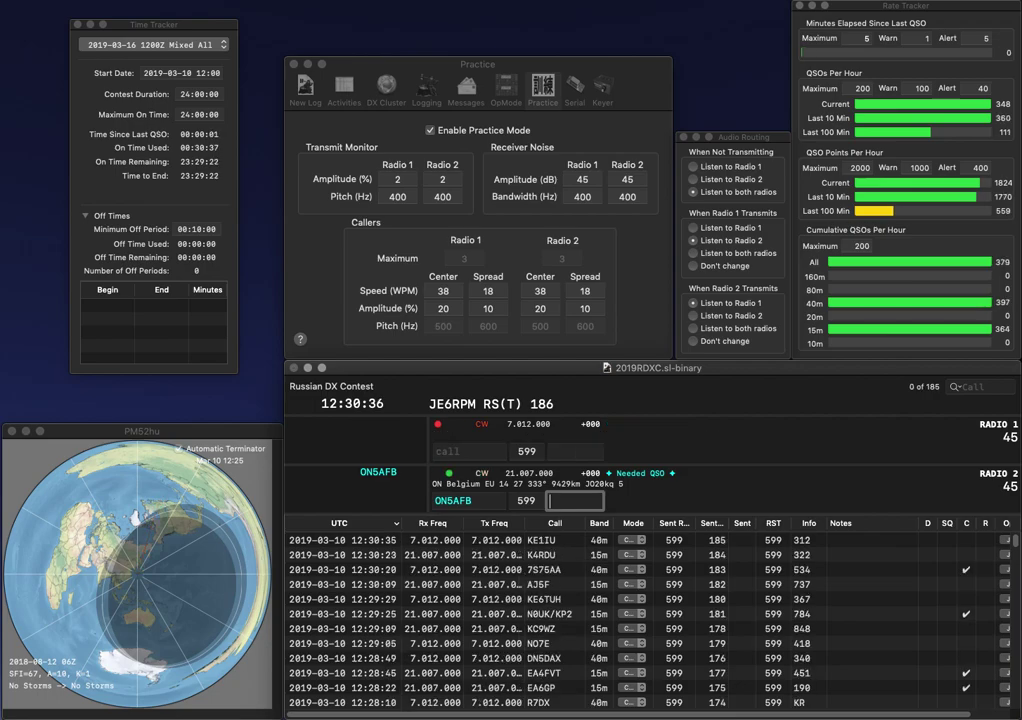
text(35)
key(Return)
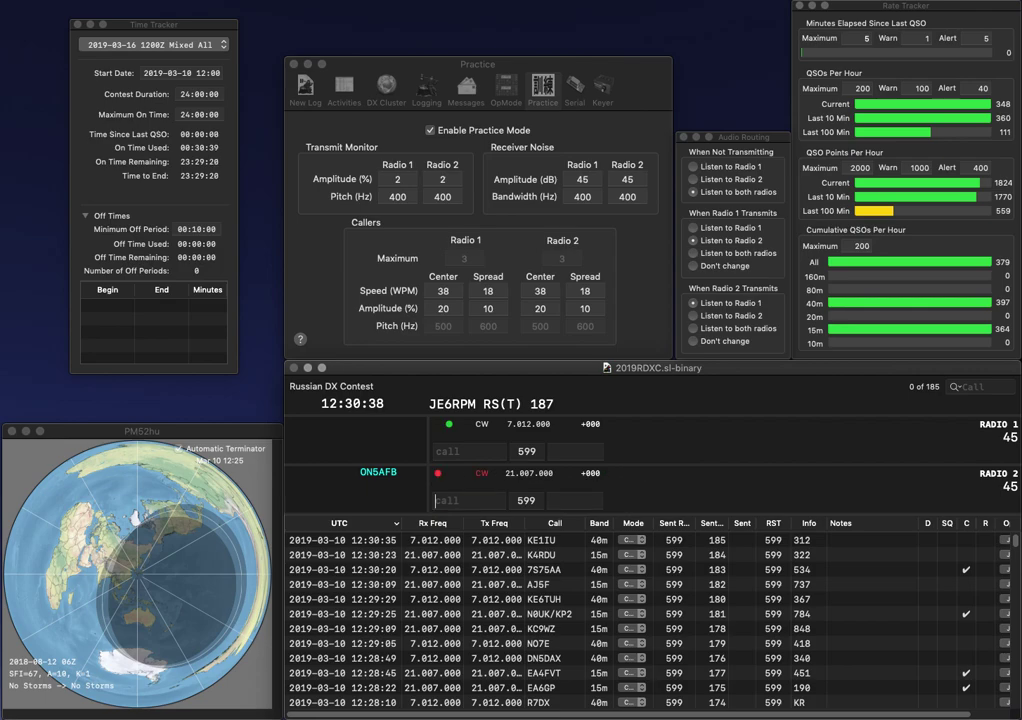
text(WA4)
key(BackSpace)
text(5KO)
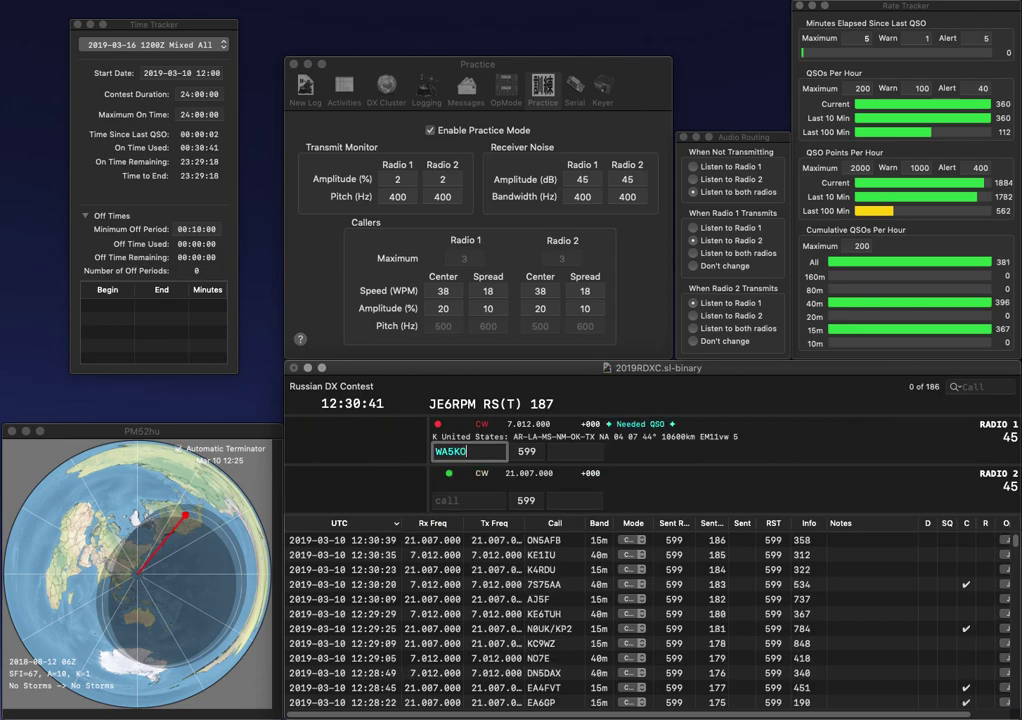
key(Return)
text(K)
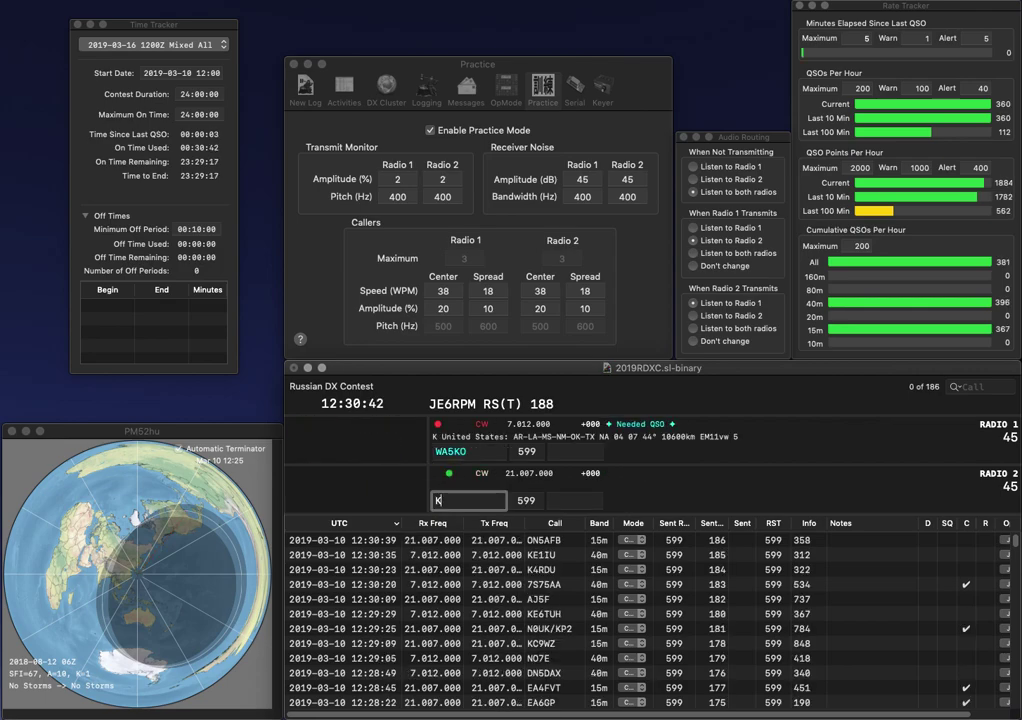
text(H)
key(BackSpace)
key(BackSpace)
text(N)
key(BackSpace)
text(WH)
key(Return)
key(Left)
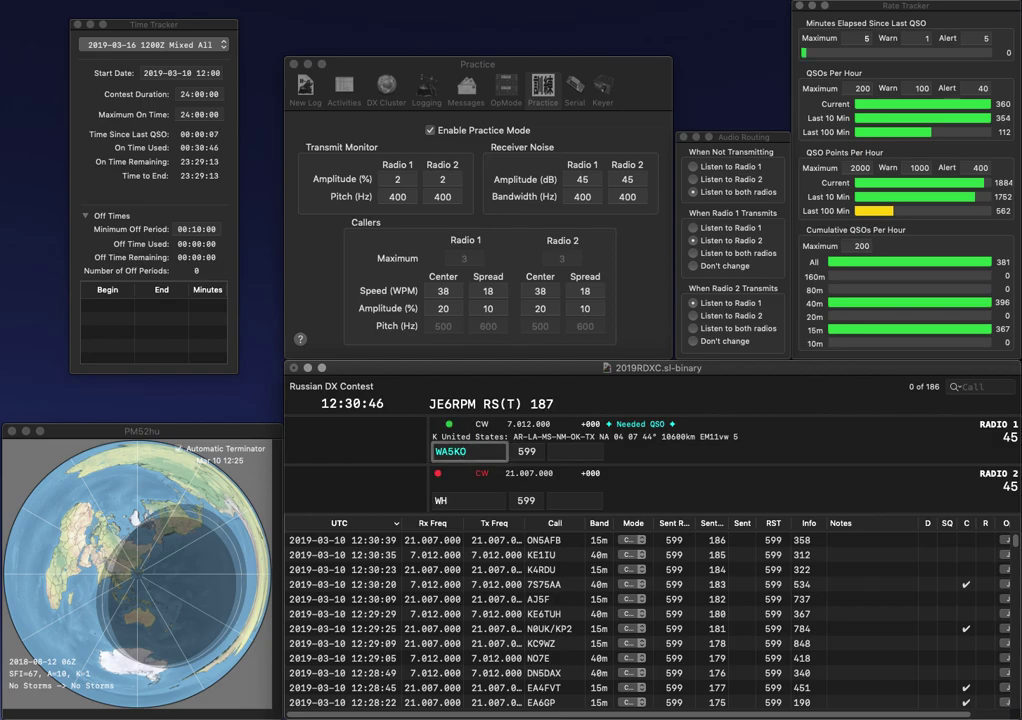
text(S)
key(Left)
key(Left)
key(BackSpace)
text(4)
key(Return)
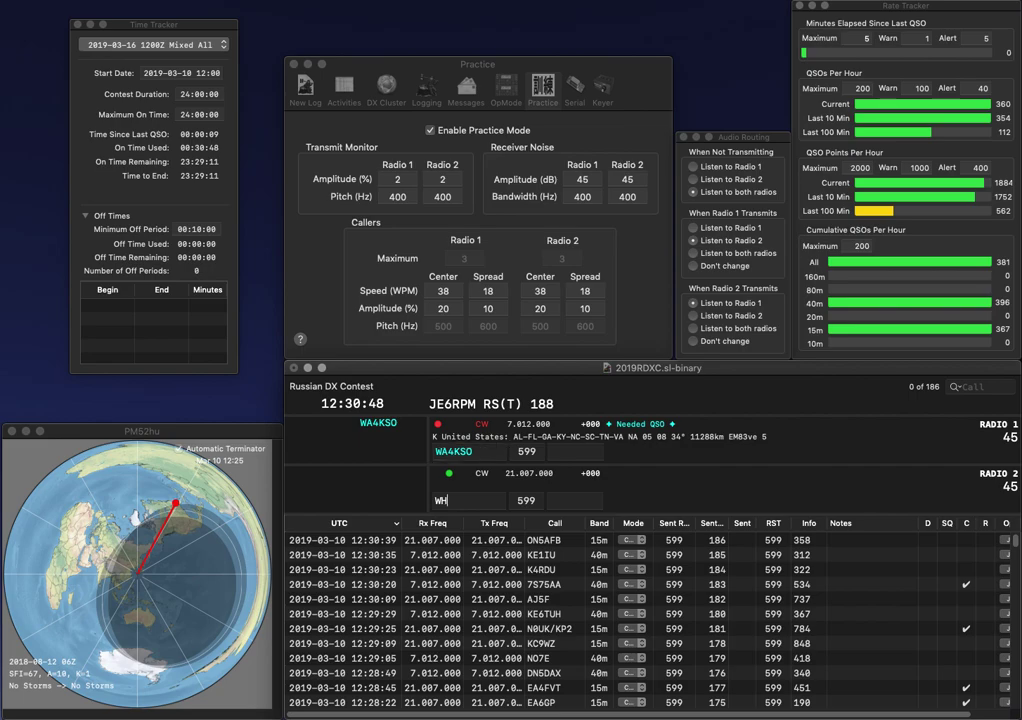
key(BackSpace)
text(5KS)
key(Return)
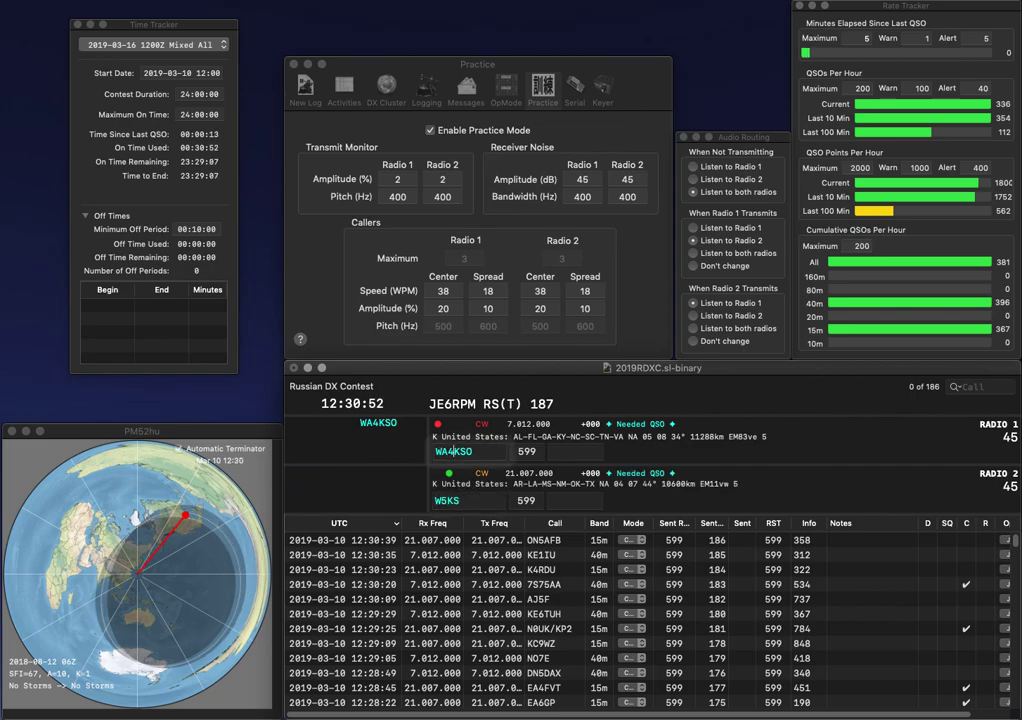
text(6)
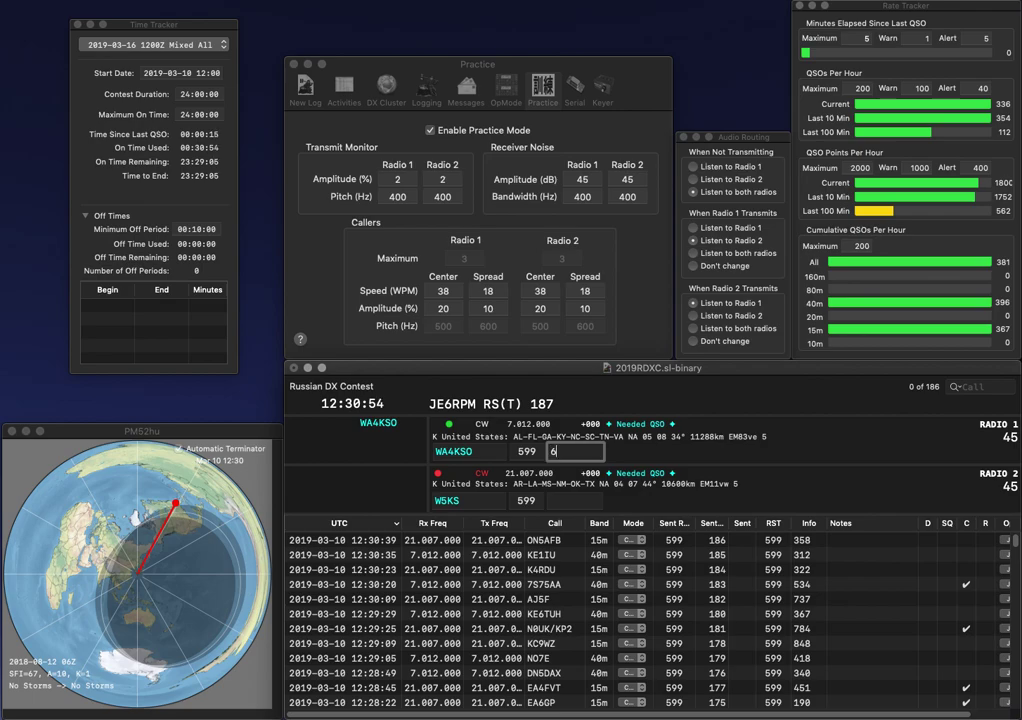
text(60)
key(Return)
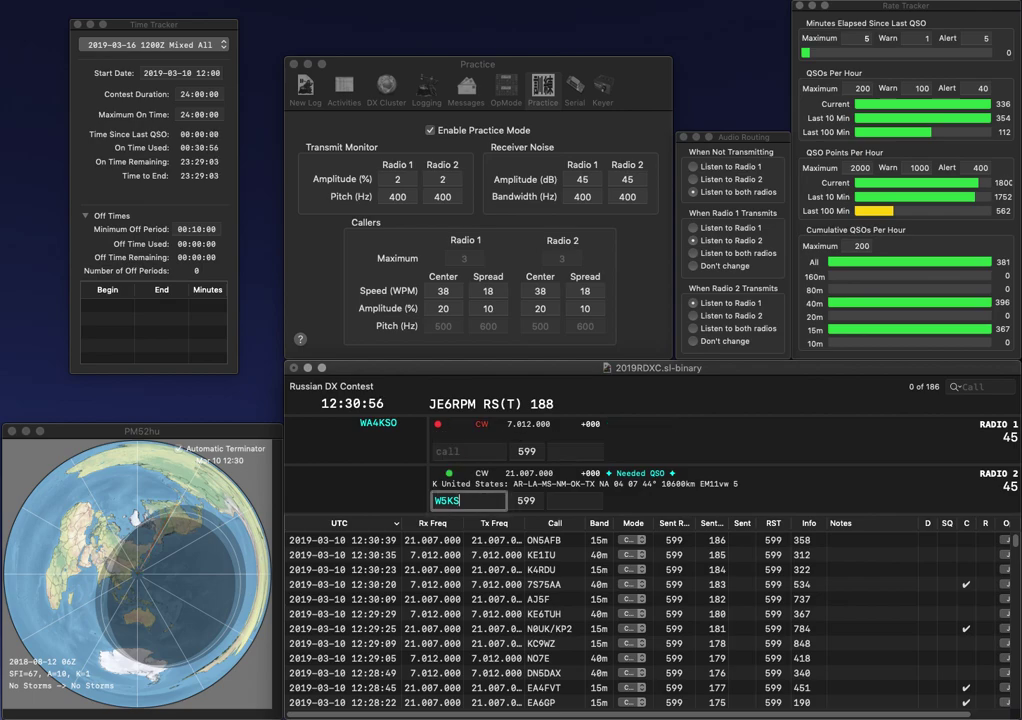
key(BackSpace)
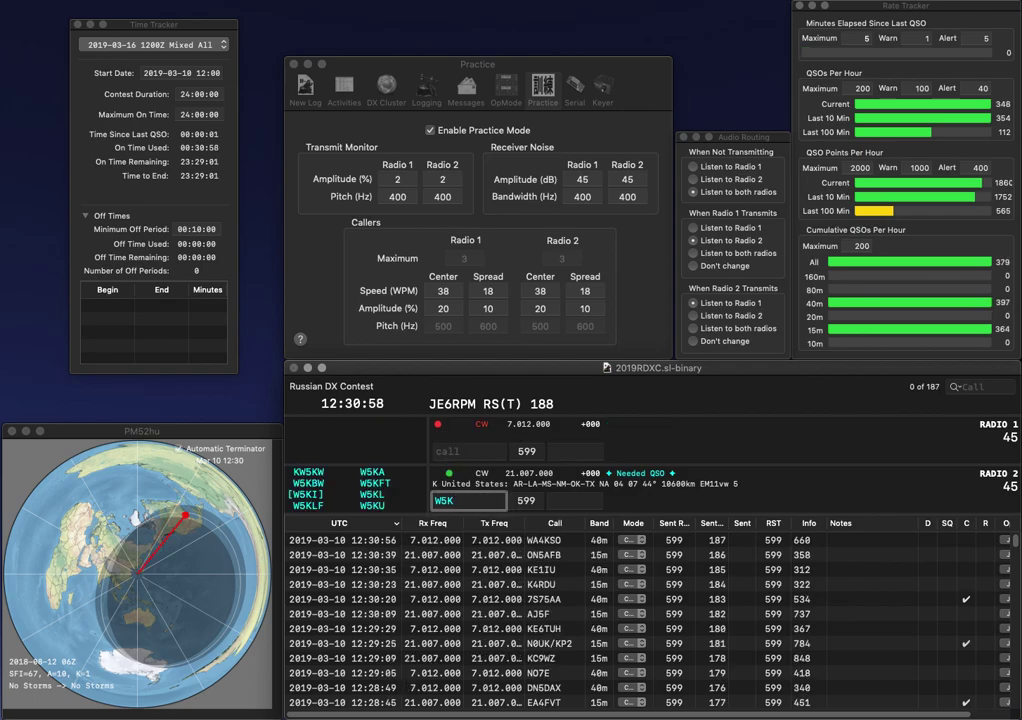
text(I)
key(Return)
text(AA)
click(574, 500)
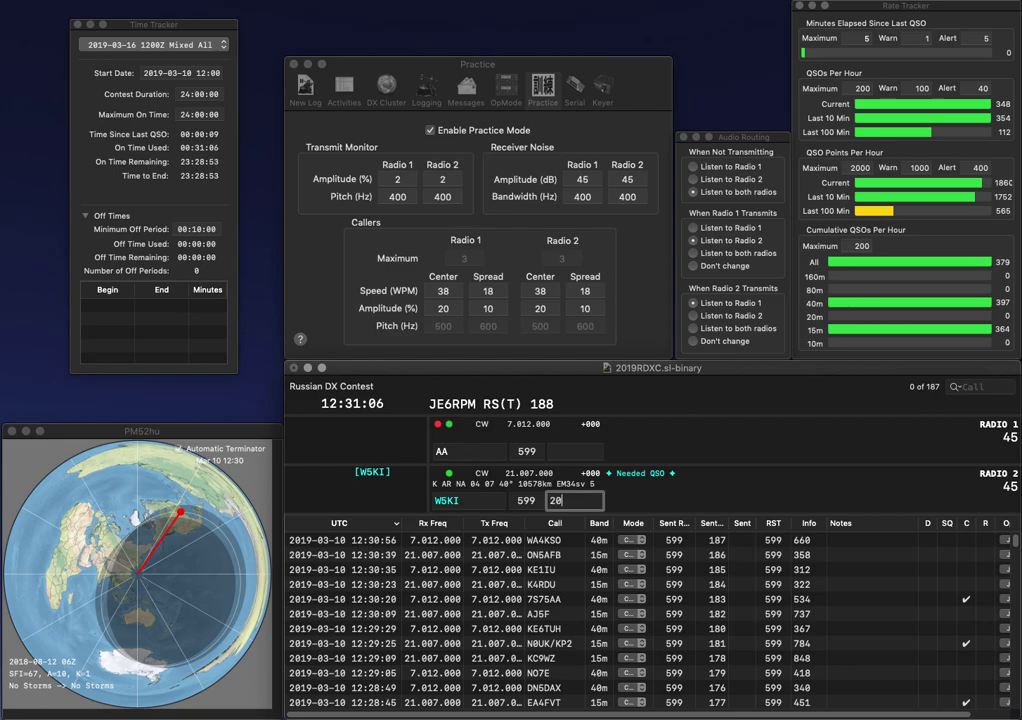
key(Return)
text(4H)
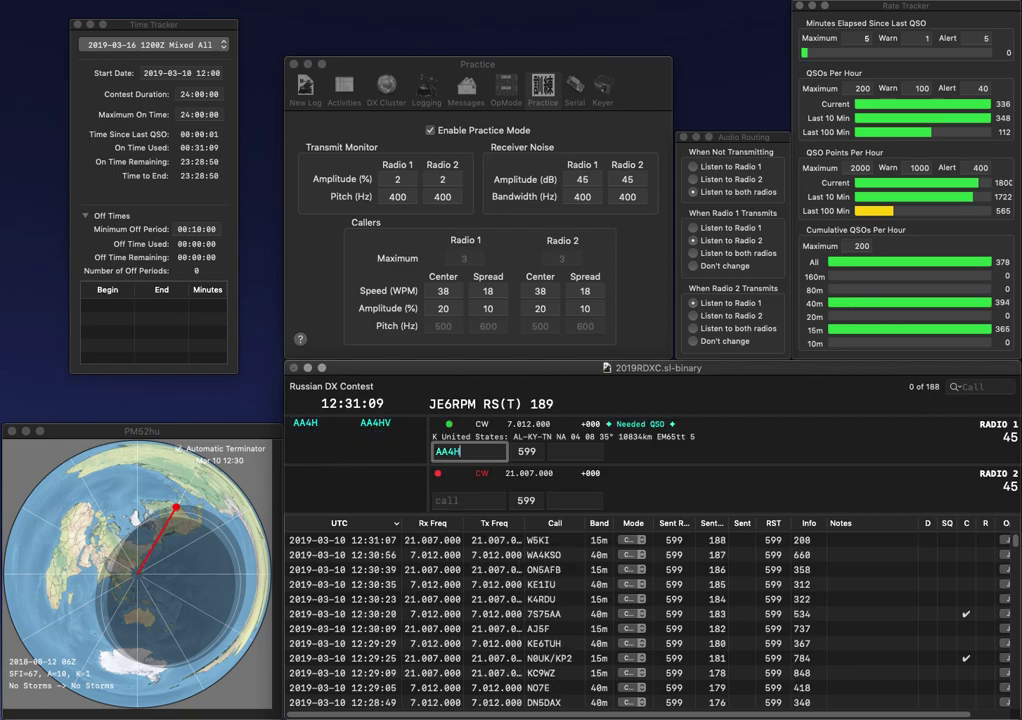
text(V)
key(Return)
text(W7DK)
key(Return)
key(Return)
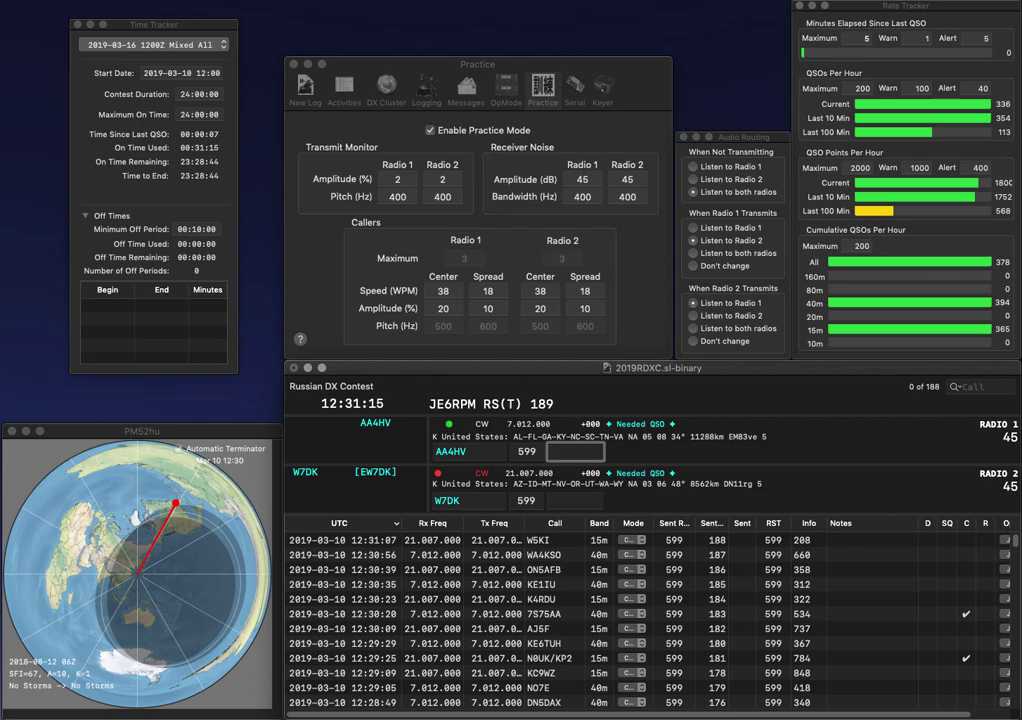
text(812)
key(Return)
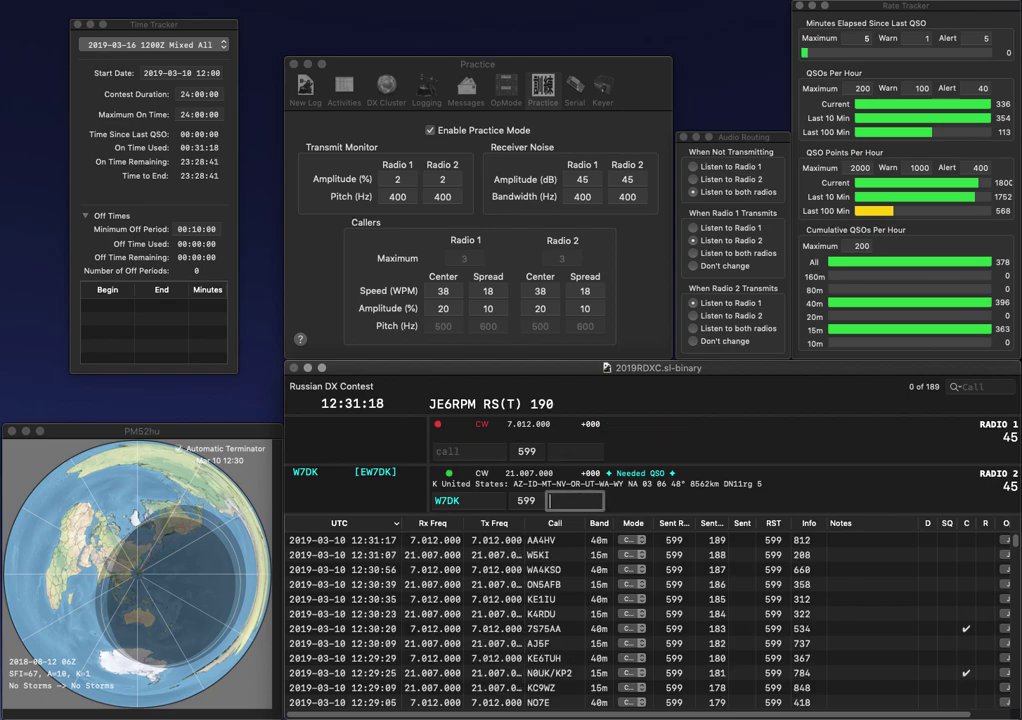
text(592)
key(Return)
- Enter NN5O on Radio 1 and K1XT on Radio 2, sending each station its exchange
text(NN5O)
key(Return)
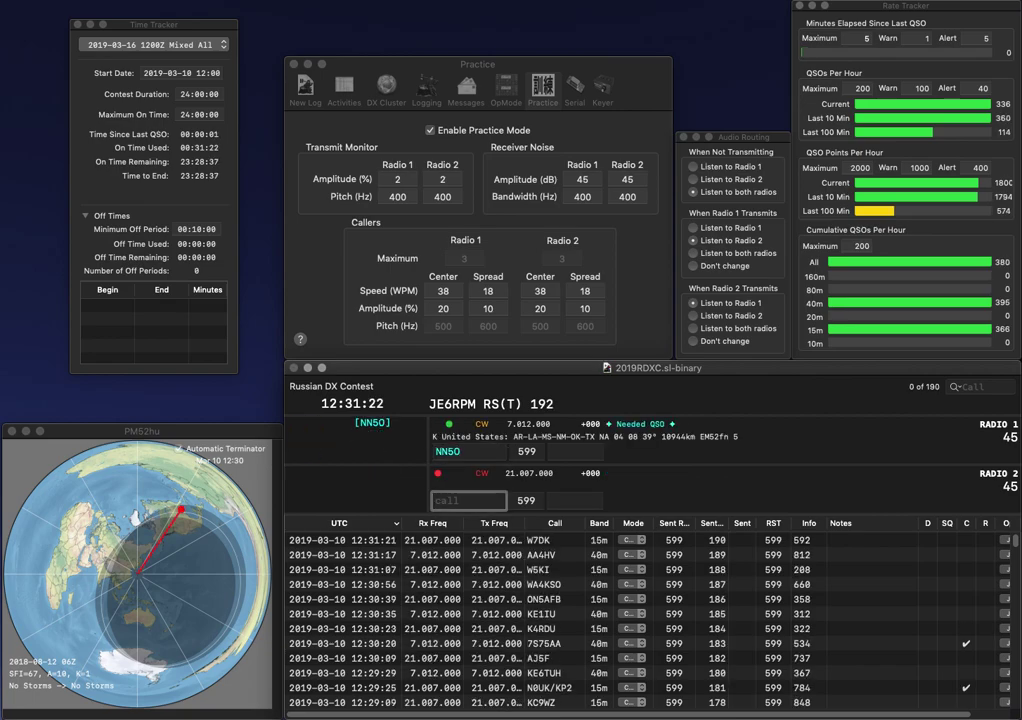
text(K1XT)
key(Return)
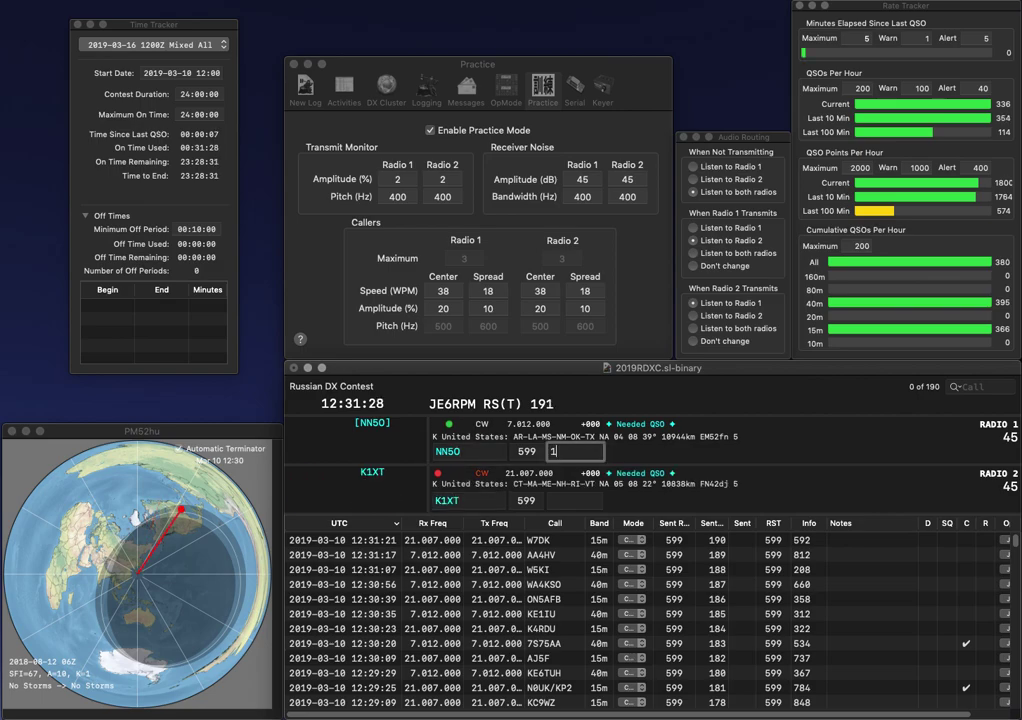
text(123)
key(Return)
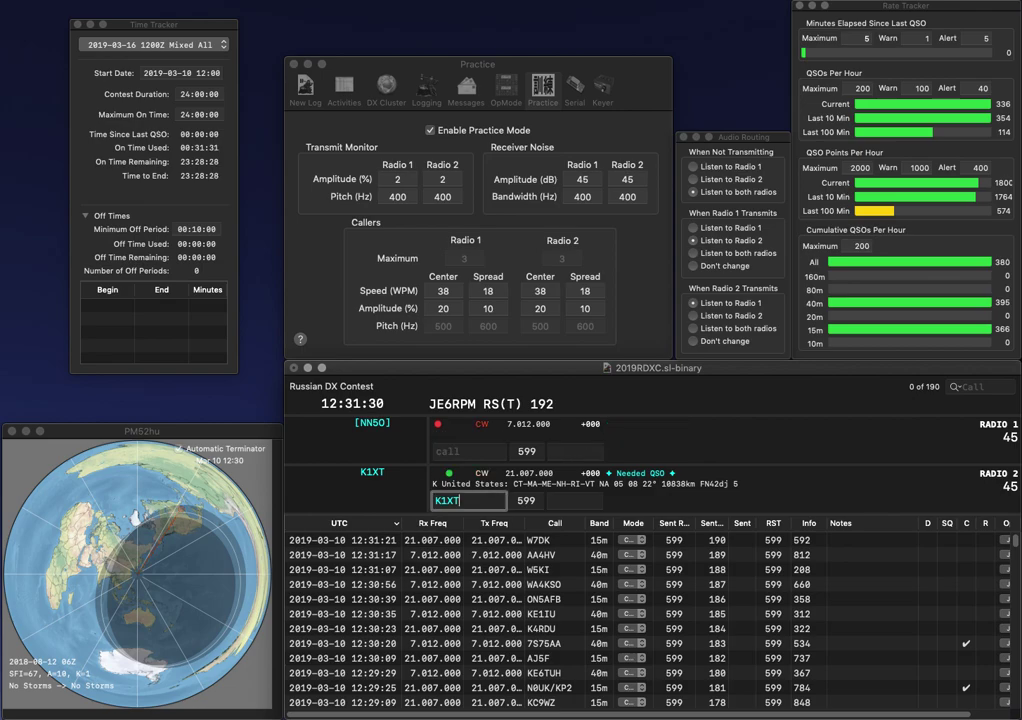
key(Return)
text(887)
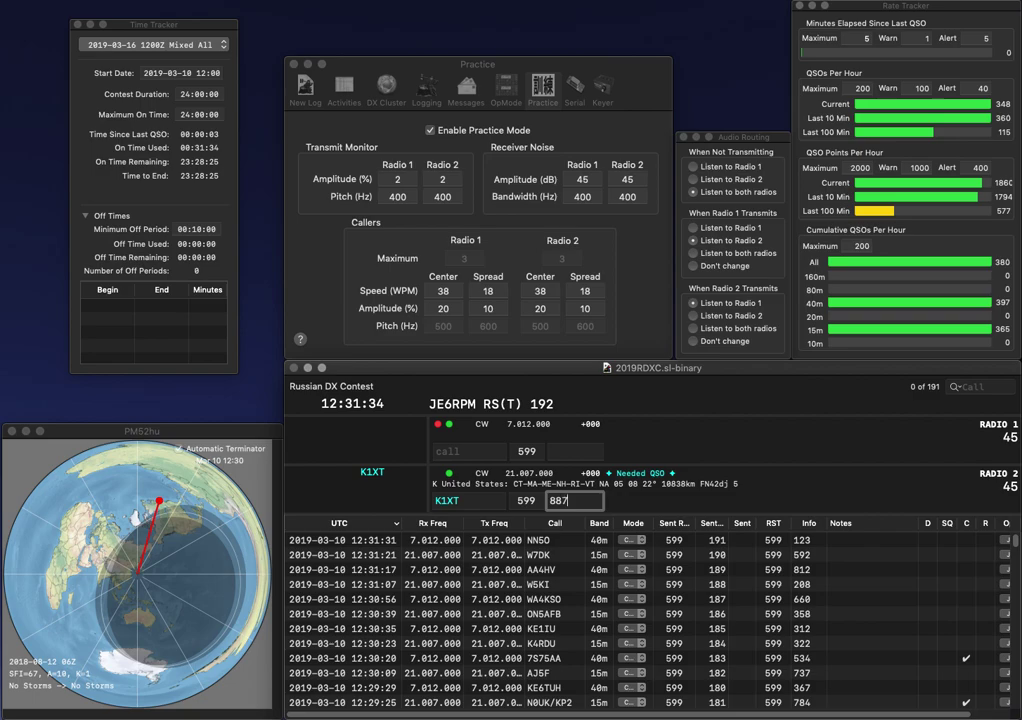
key(Return)
- Enter the partial call TAZ on Radio 1 and VE7KE on Radio 2, answering each caller
text(TAZ)
key(Return)
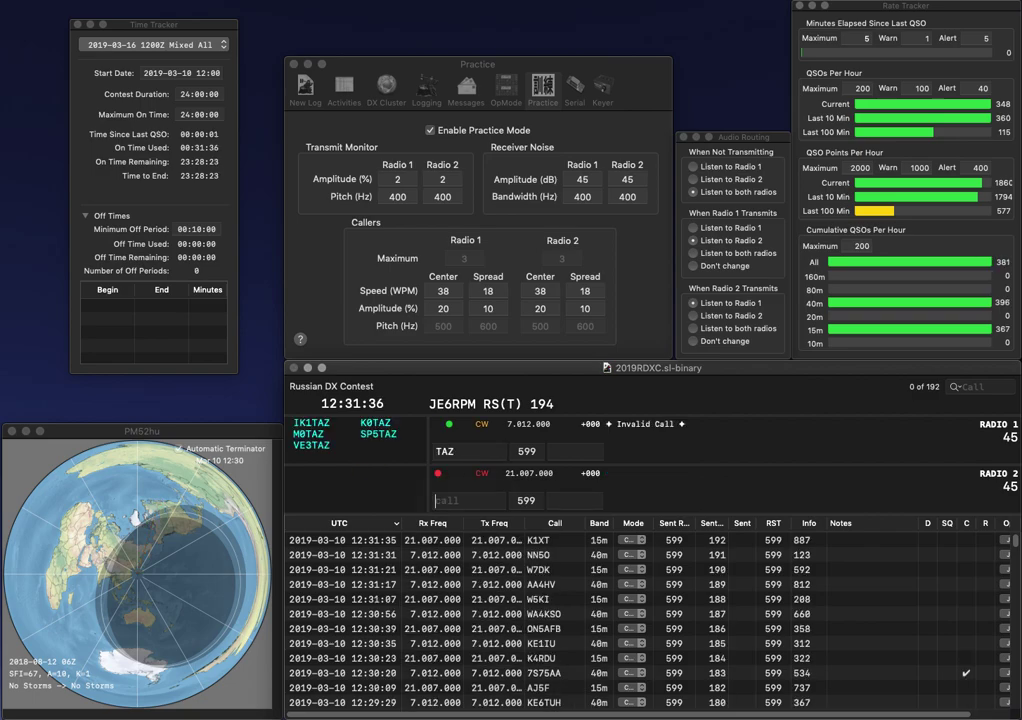
text(VE7KE)
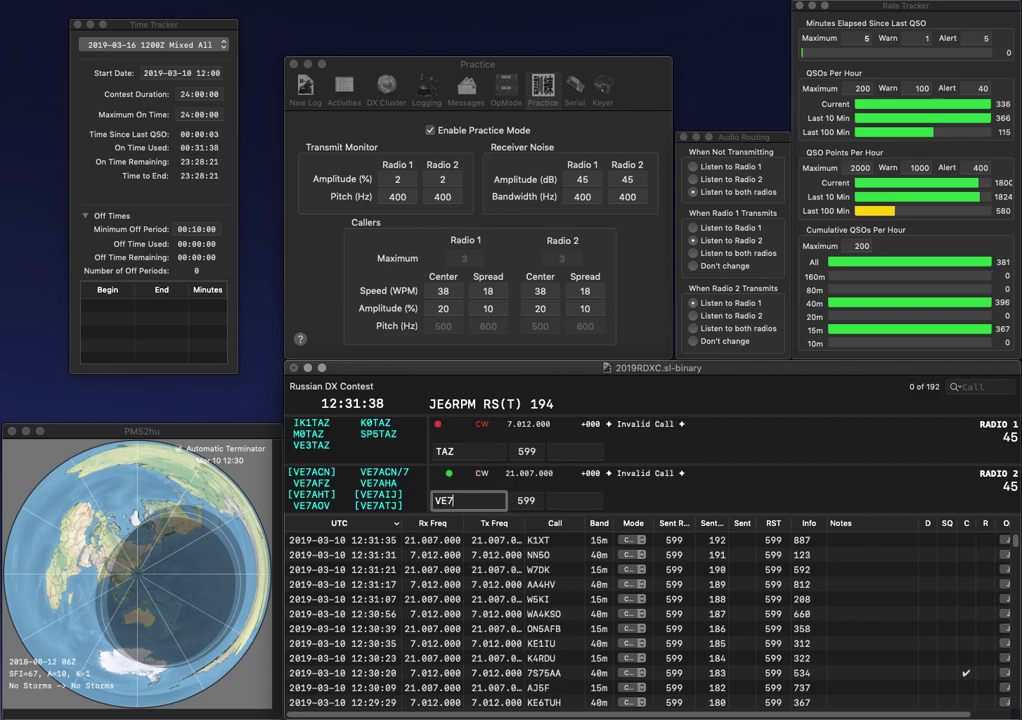
key(backslash)
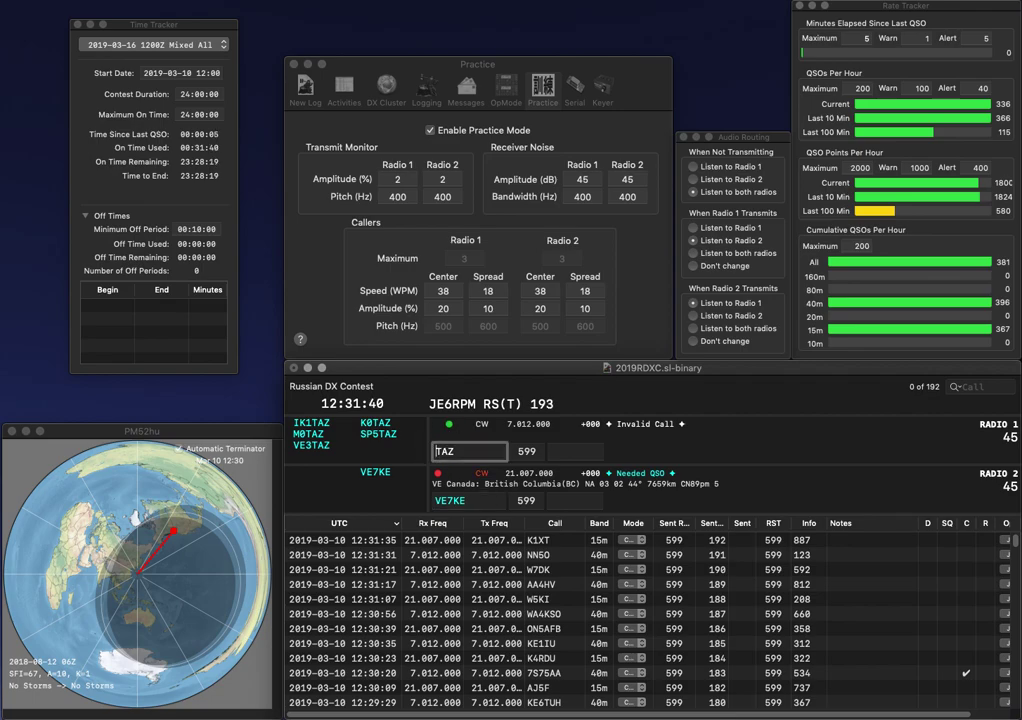
text(M0)
key(backslash)
key(space)
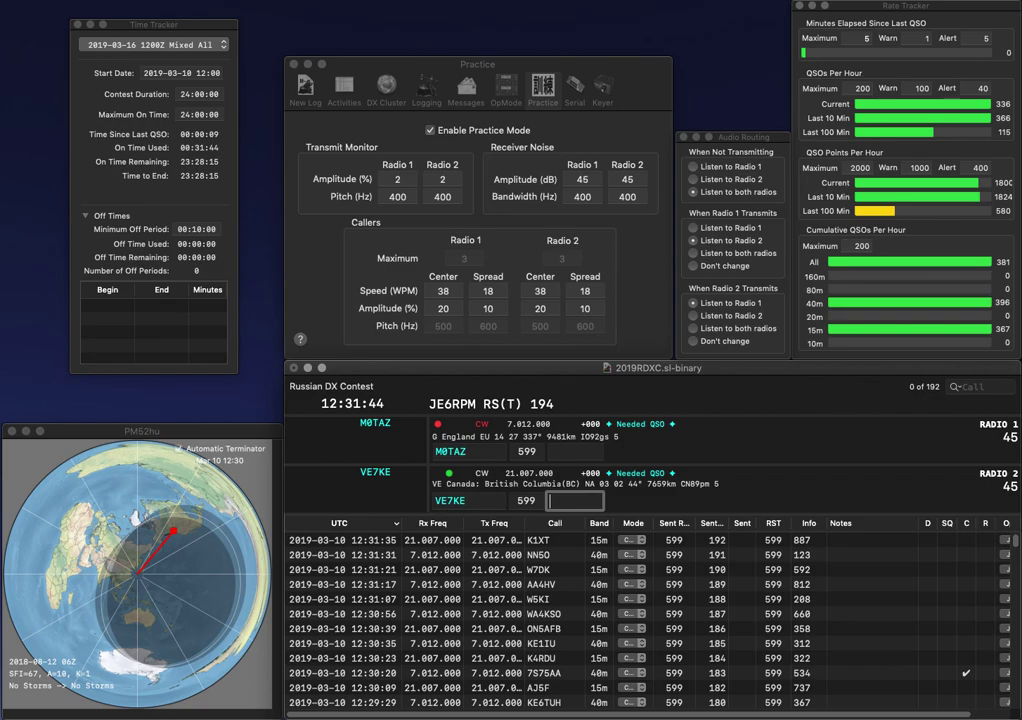
- Log VE7KE with exchange 152 on Radio 2 and M0TAZ with exchange 454 on Radio 1
text(152)
key(Return)
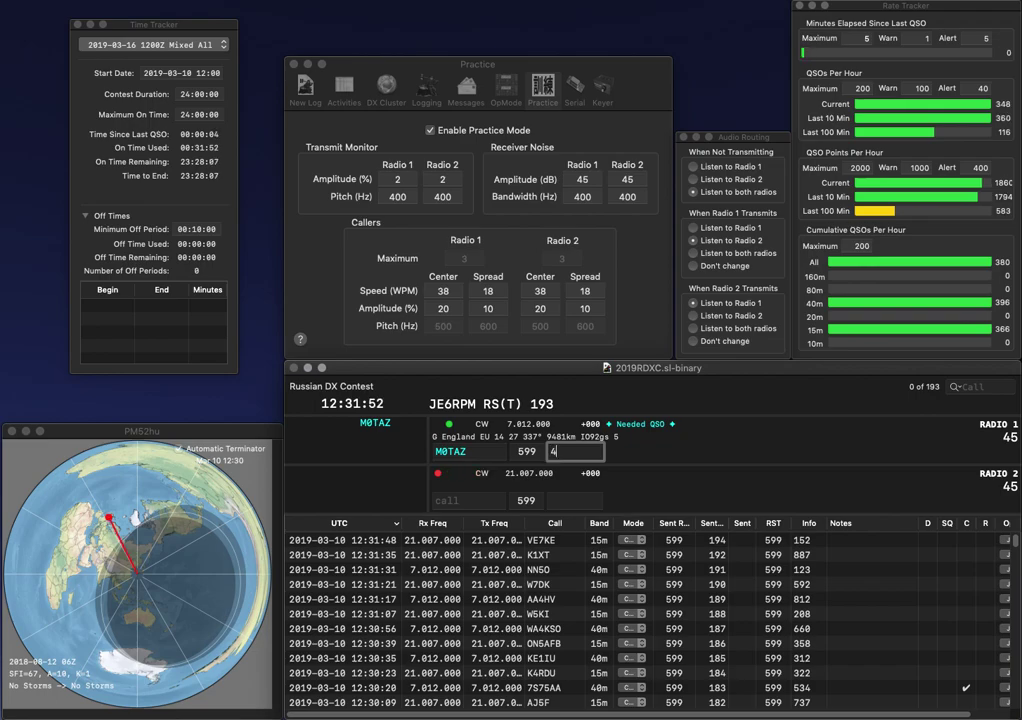
text(4)
key(Down)
key(Up)
key(Return)
- Enter W3TOP on Radio 2 and WT2O on Radio 1, sending each station its exchange
text(W3TOP)
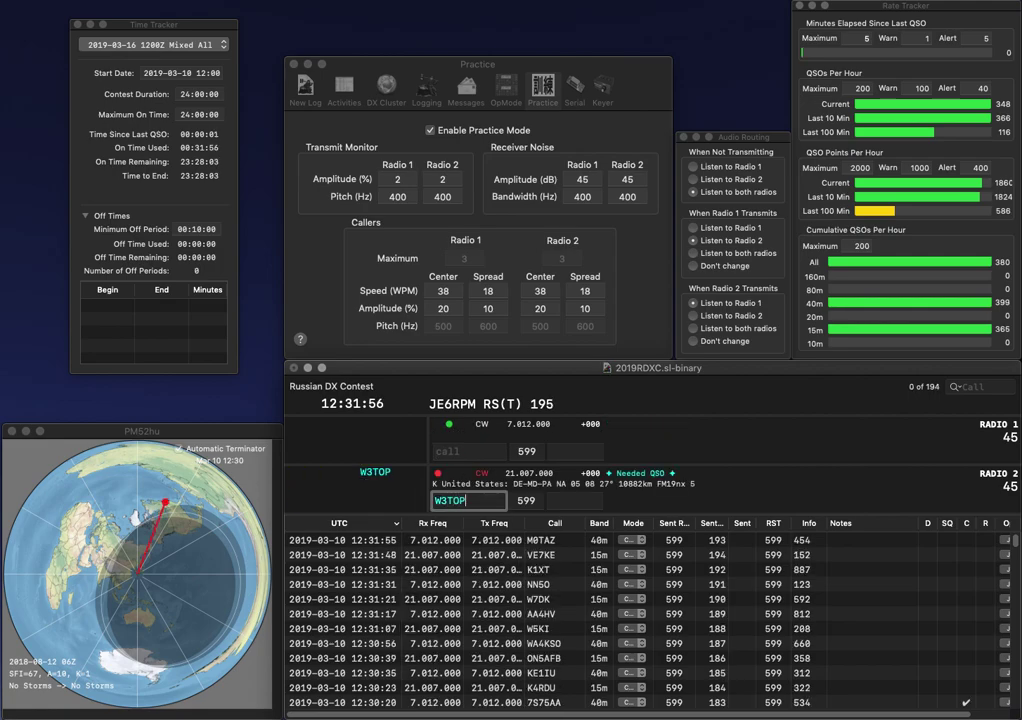
key(Up)
text(WT)
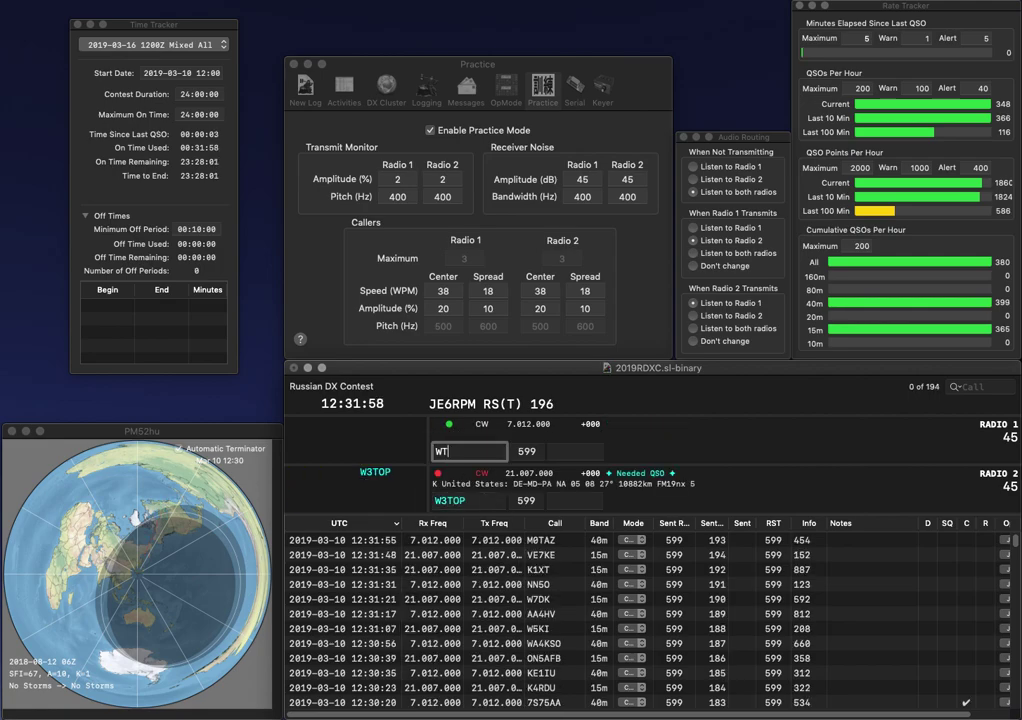
text(2O)
key(Return)
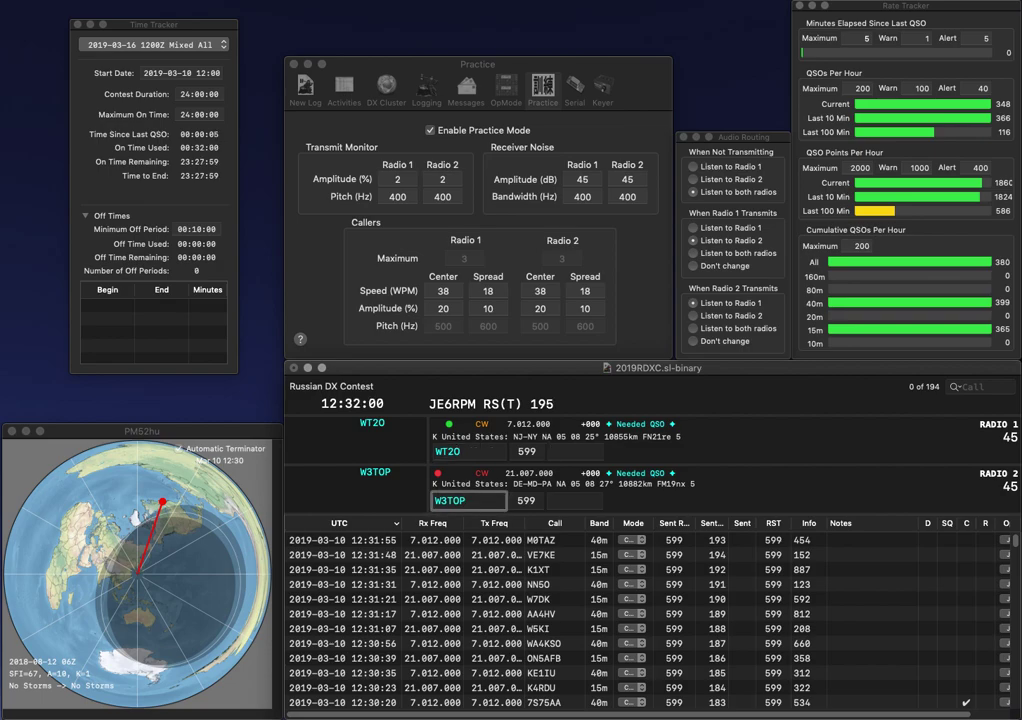
- Log W3TOP with exchange 300 on Radio 2 and WT2O with exchange 945 on Radio 1
key(Tab)
text(300)
key(Return)
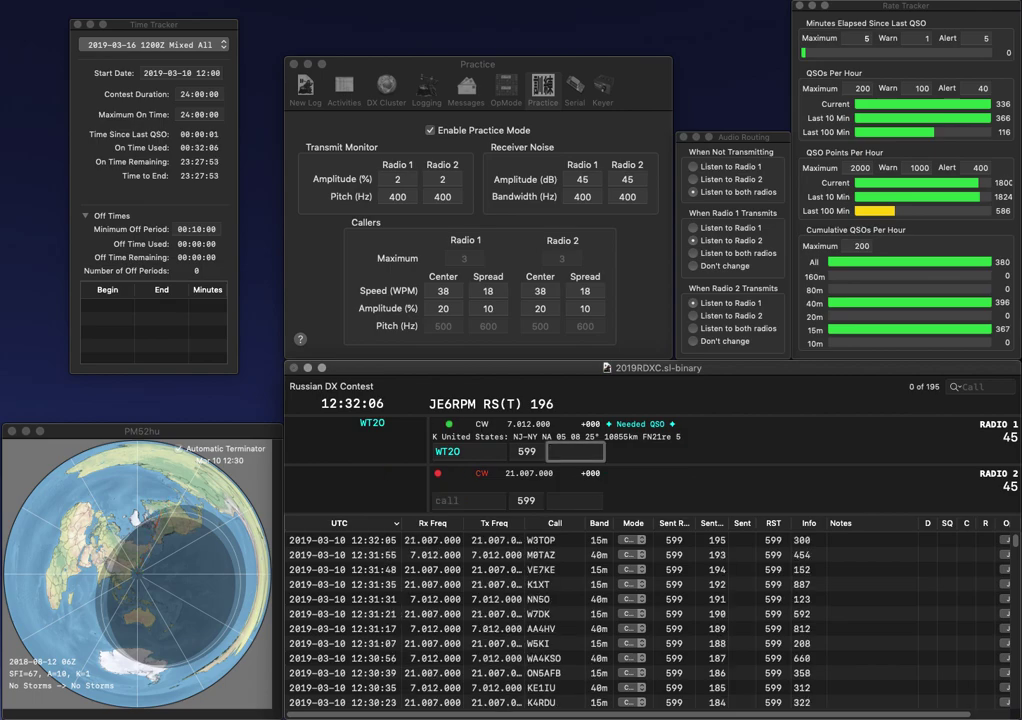
text(945)
key(Return)
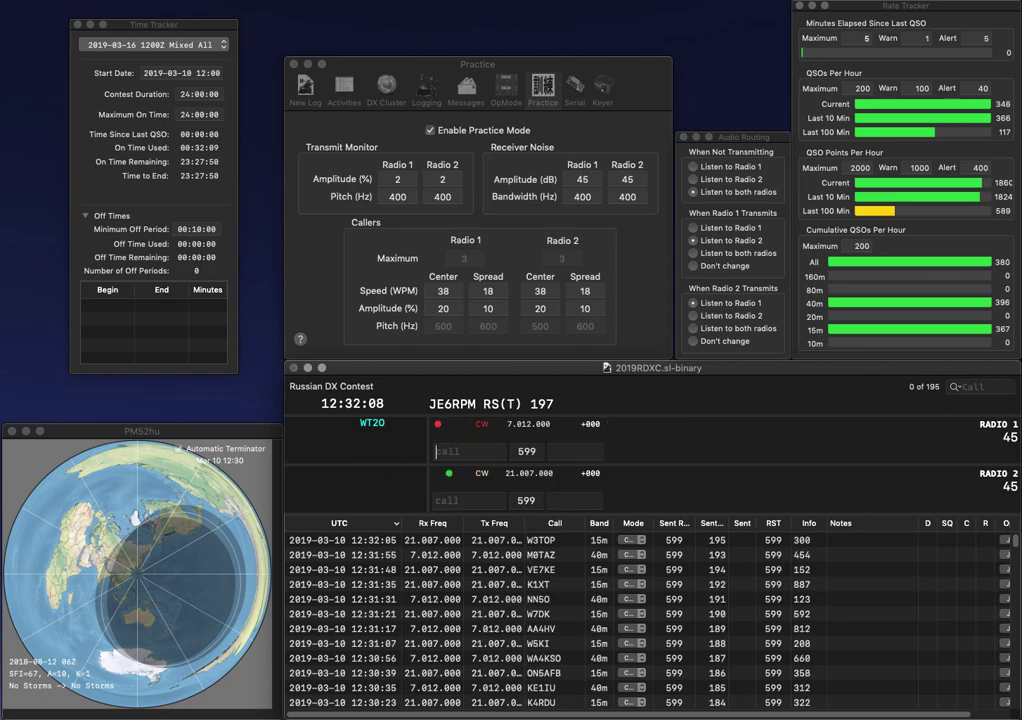
text(W9UXZ)
key(Return)
text(LZ)
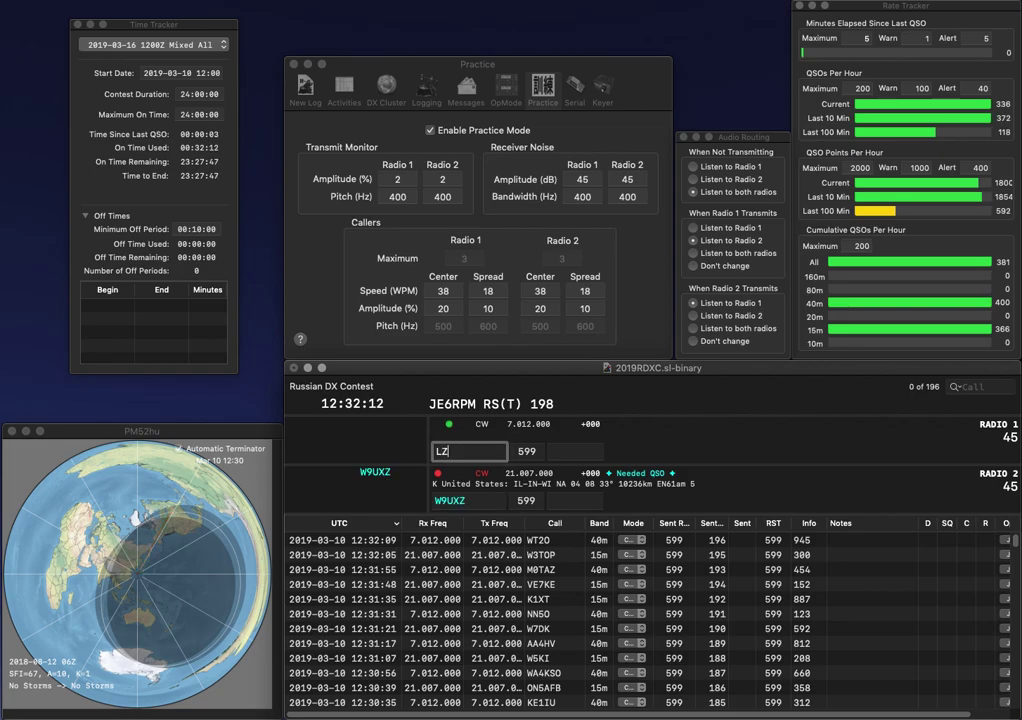
text(105)
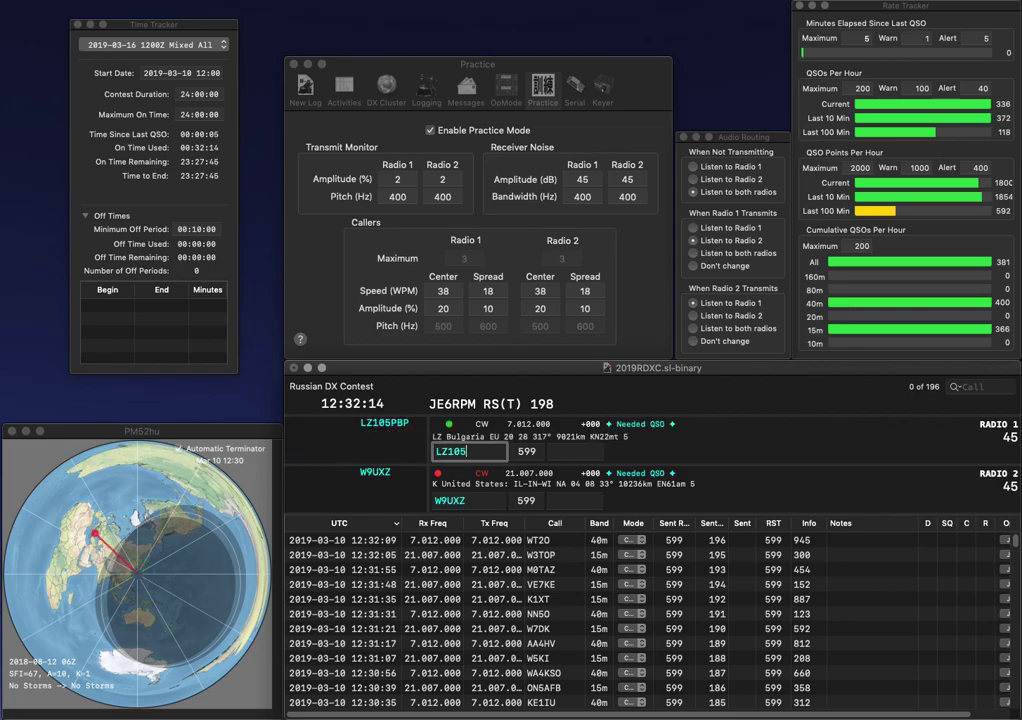
text(PBP)
key(Return)
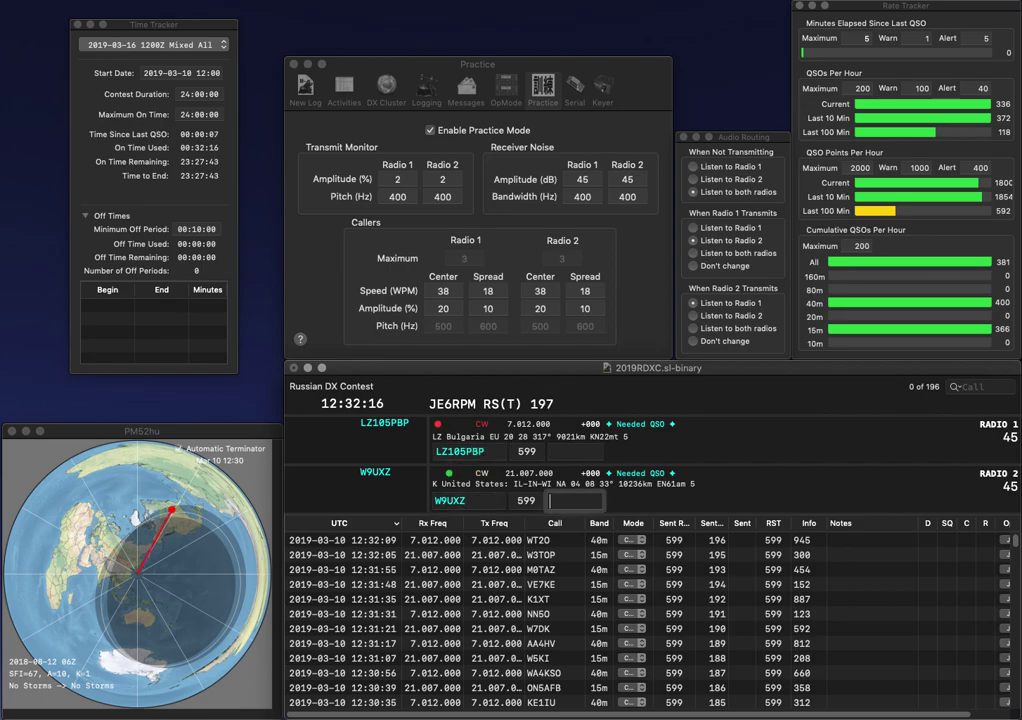
text(239)
key(Return)
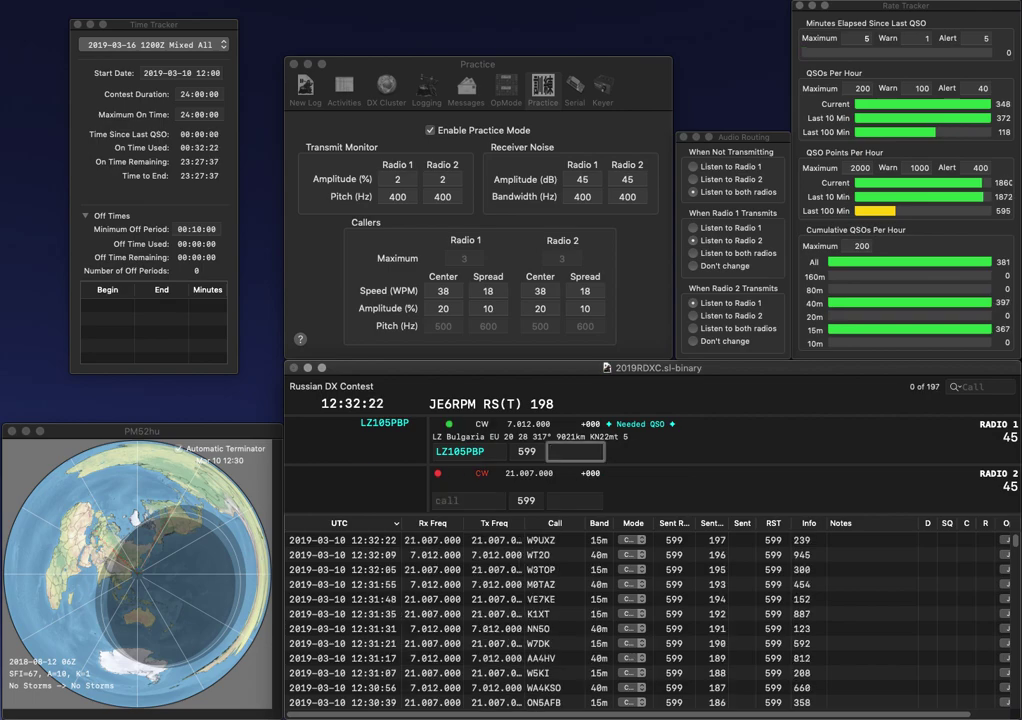
text(360)
key(Return)
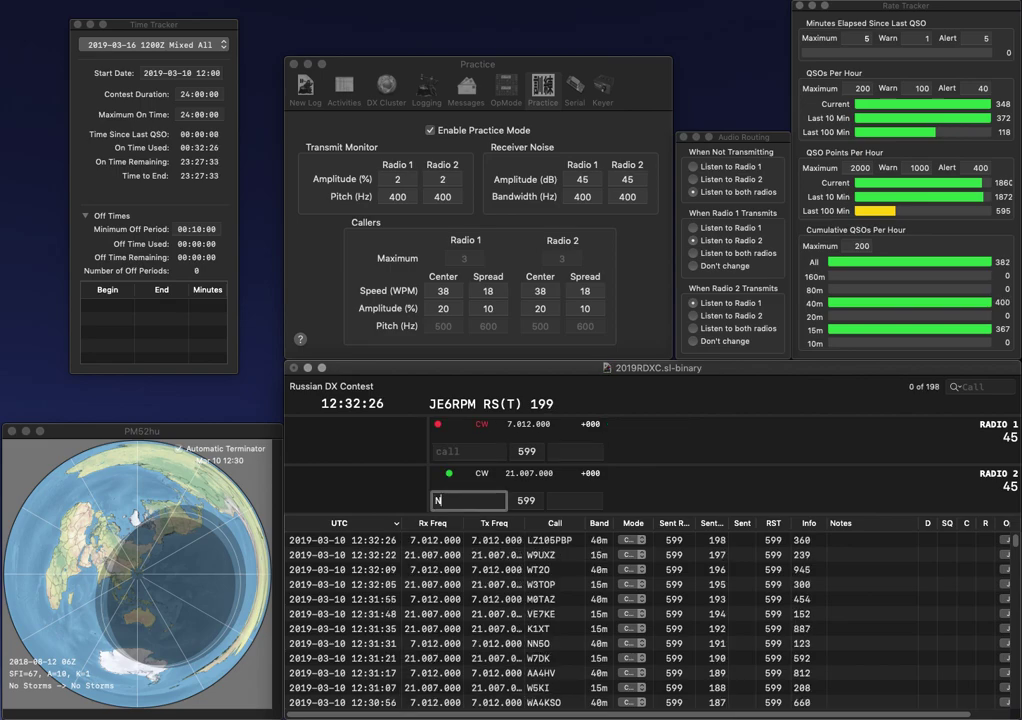
- Enter the partial call RD on Radio 2 and VY1KX on Radio 1, answering each caller
text(RD)
key(Return)
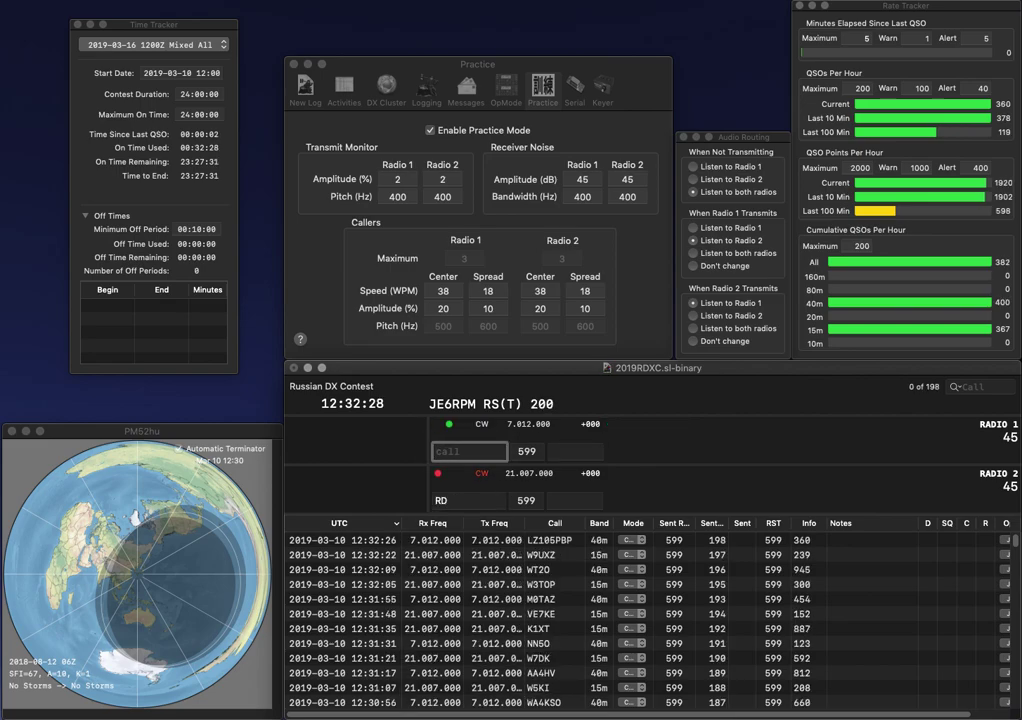
text(VY1KX)
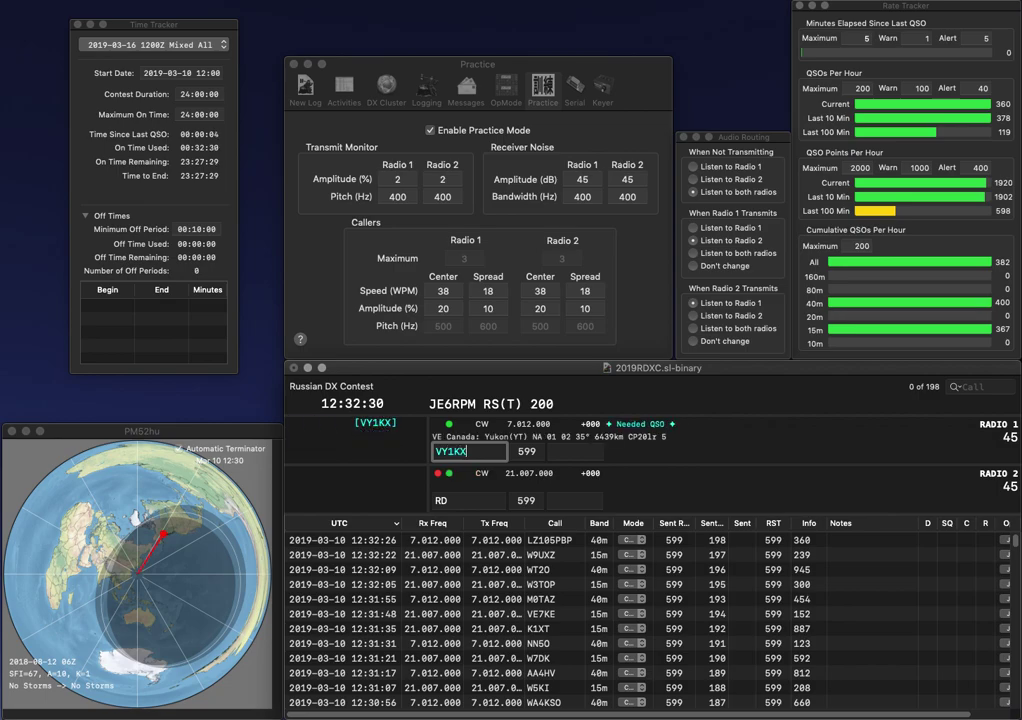
key(Return)
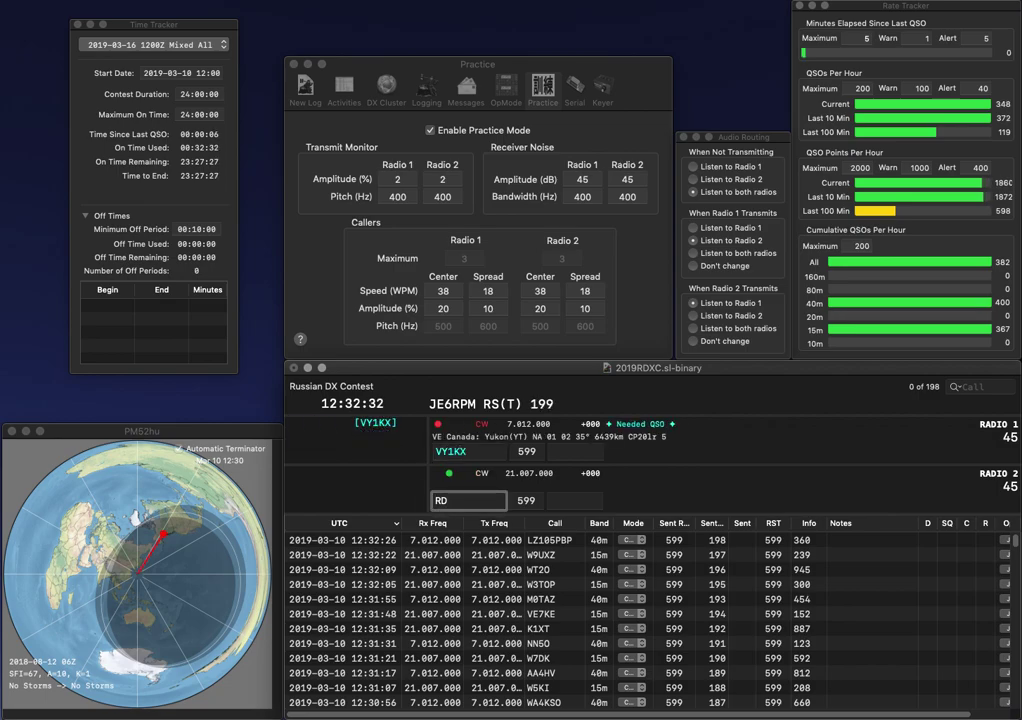
text(7M)
key(BackSpace)
key(BackSpace)
key(Return)
key(Tab)
text(731)
key(Return)
text(RM7MEA8RM)
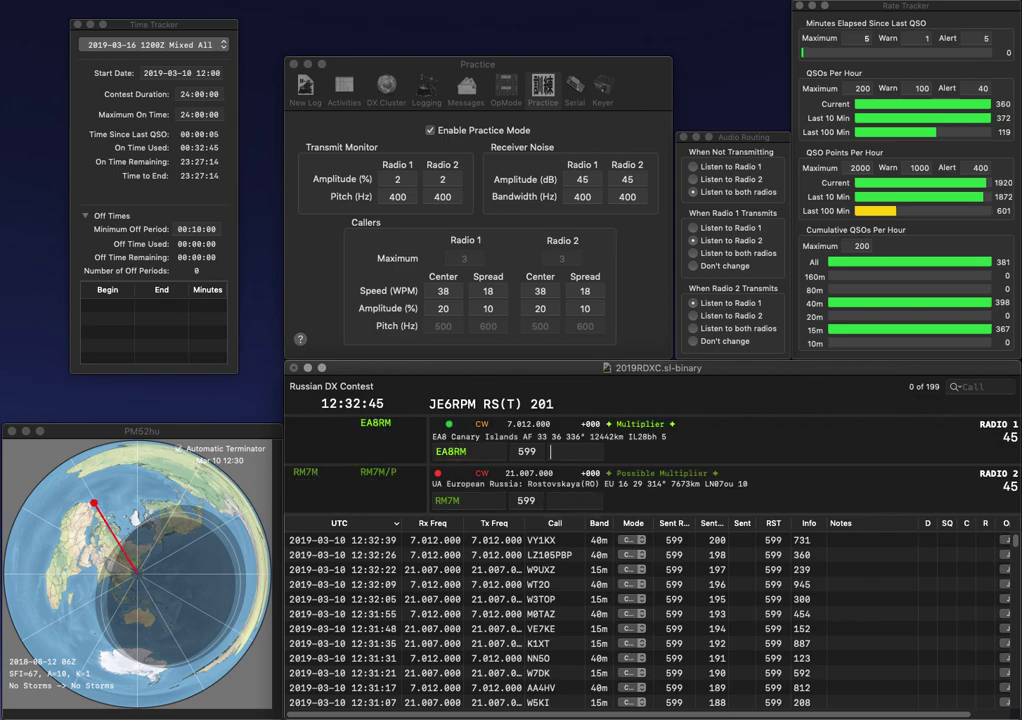
key(Return)
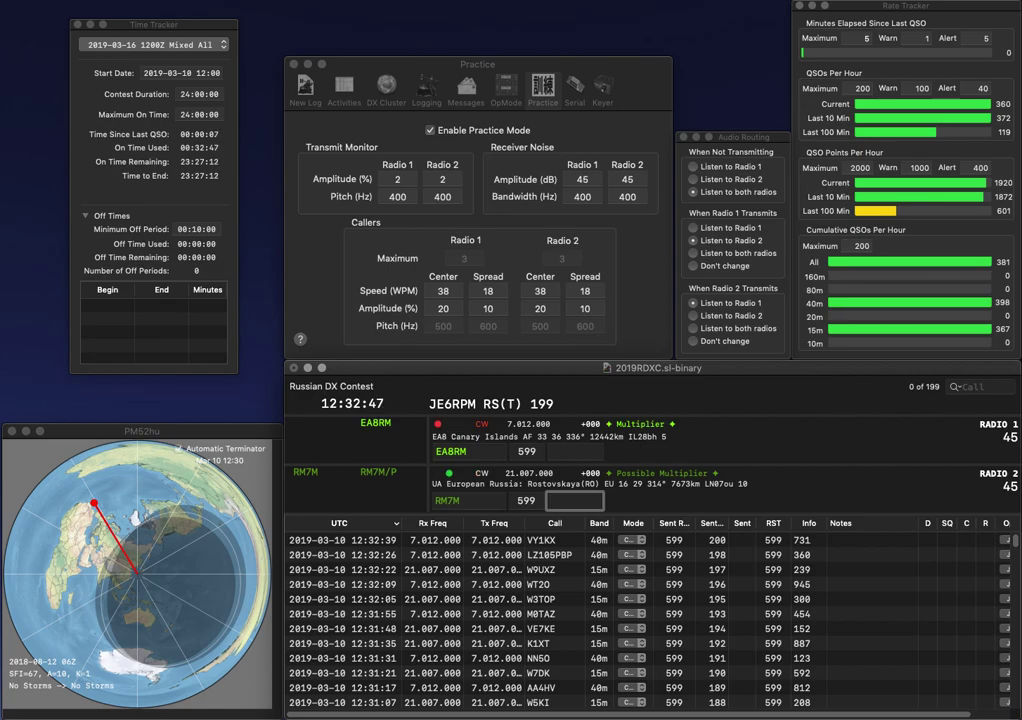
text(RO)
key(Return)
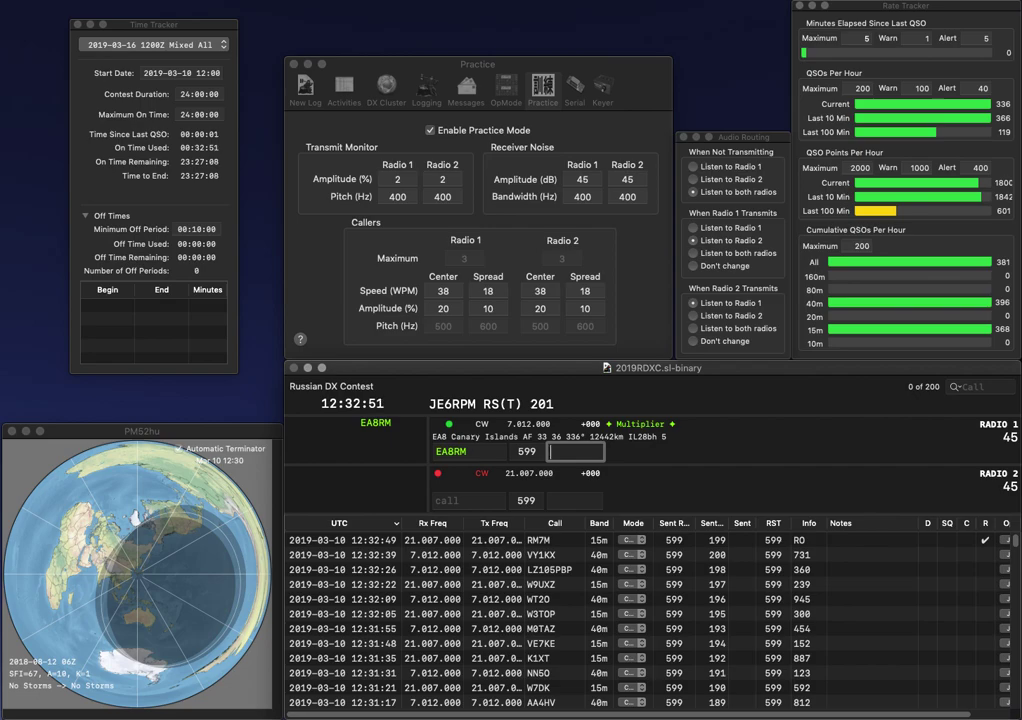
text(124)
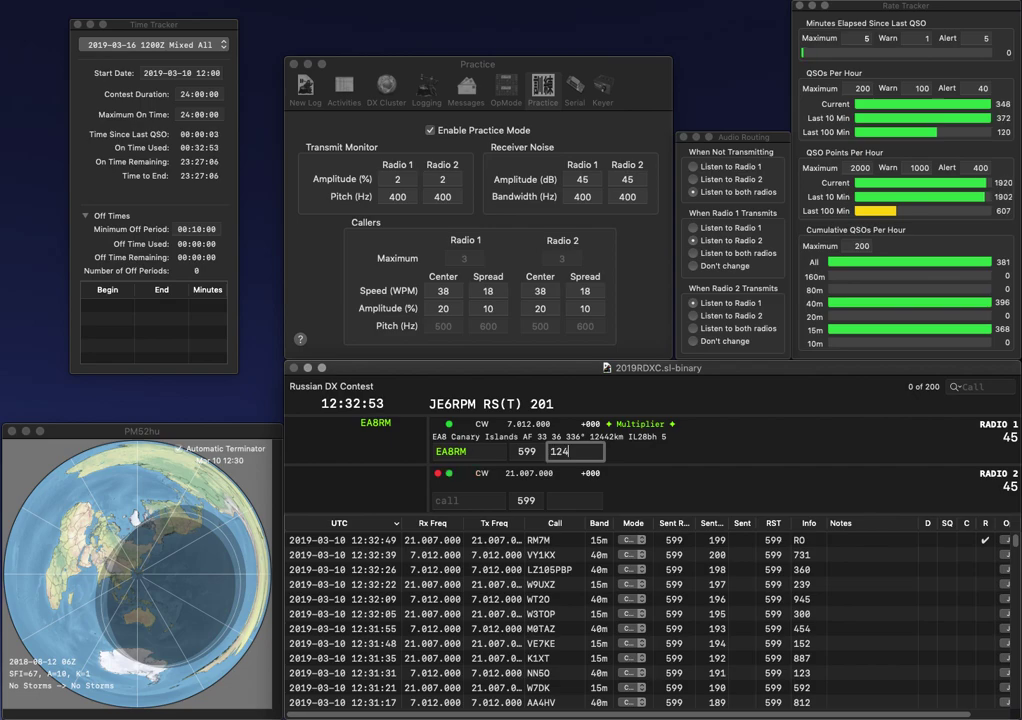
key(Return)
text(W7FD)
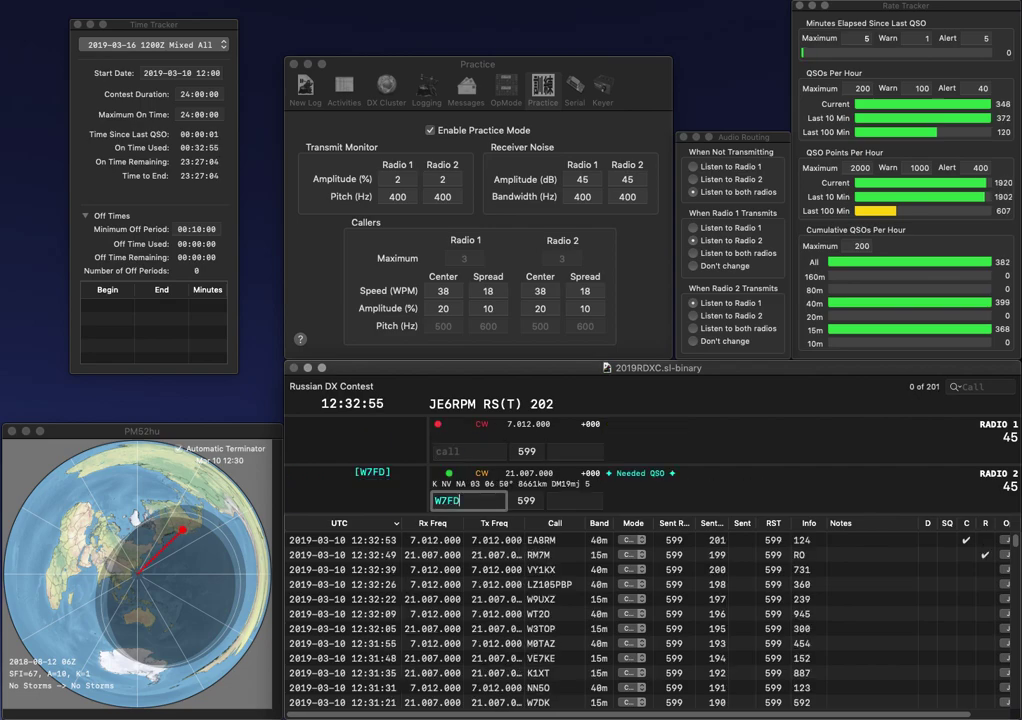
key(Return)
text(EA1LQ)
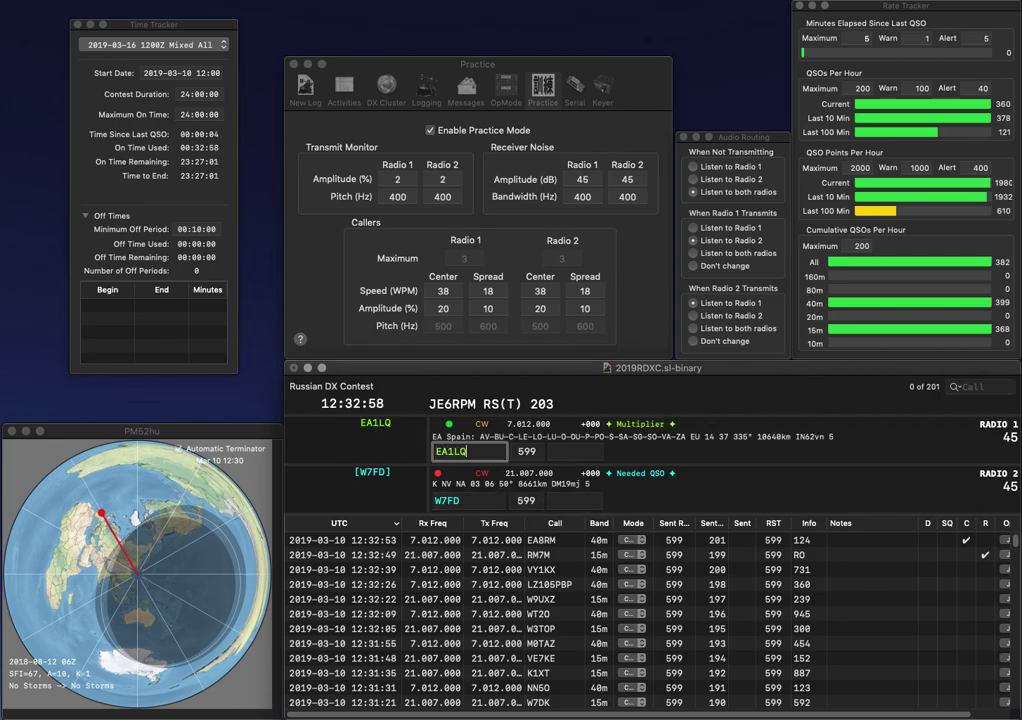
key(Return)
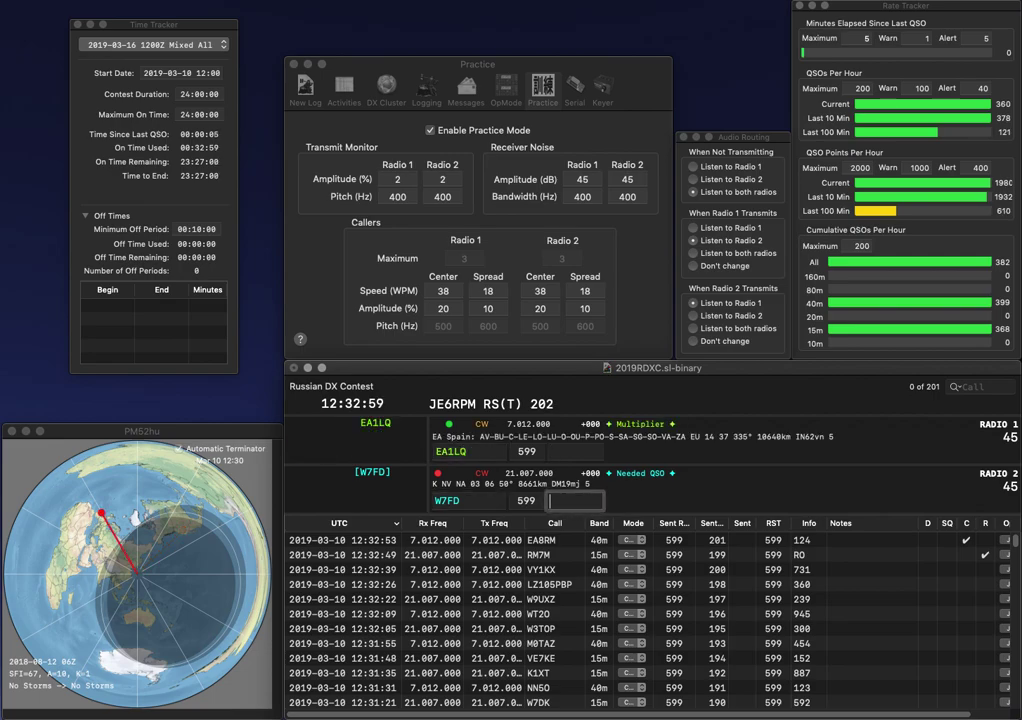
text(841)
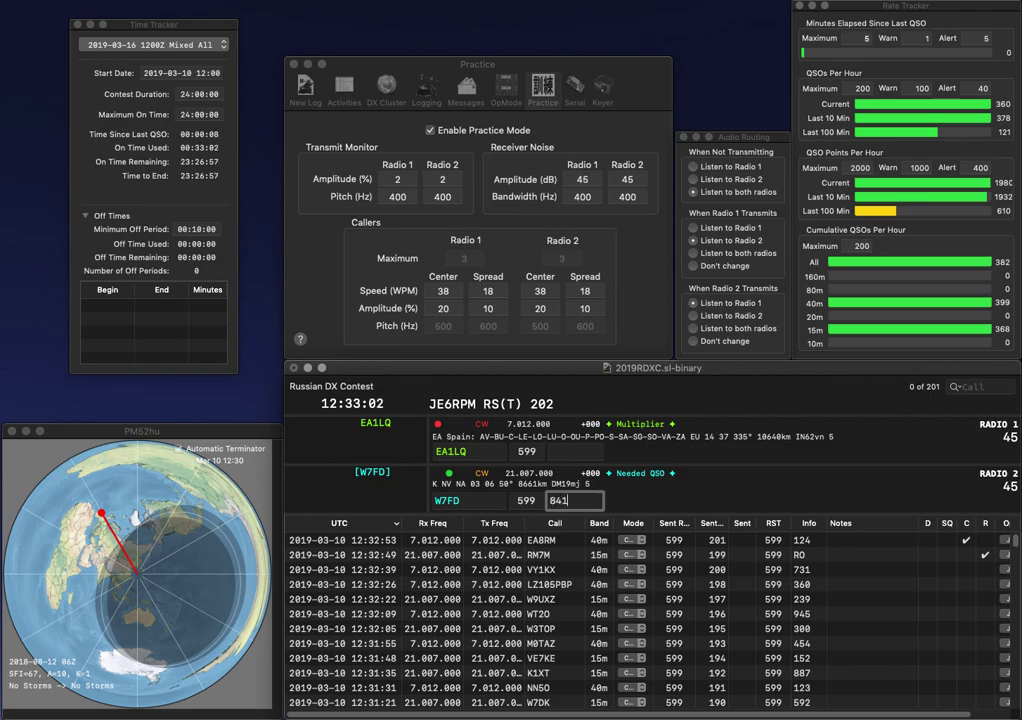
key(Return)
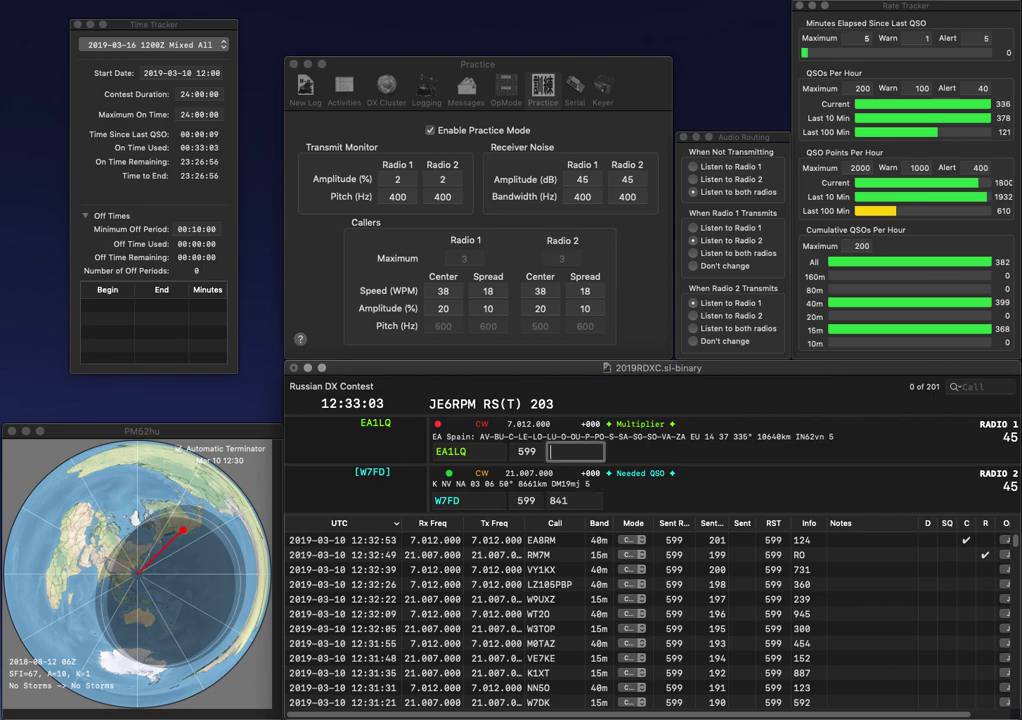
text(63)
key(Return)
text(W8UVZ)
key(Return)
- Answer KB9MI on Radio 1 and log the W8UVZ contact on Radio 2 with exchange 403
text(KB9MI)
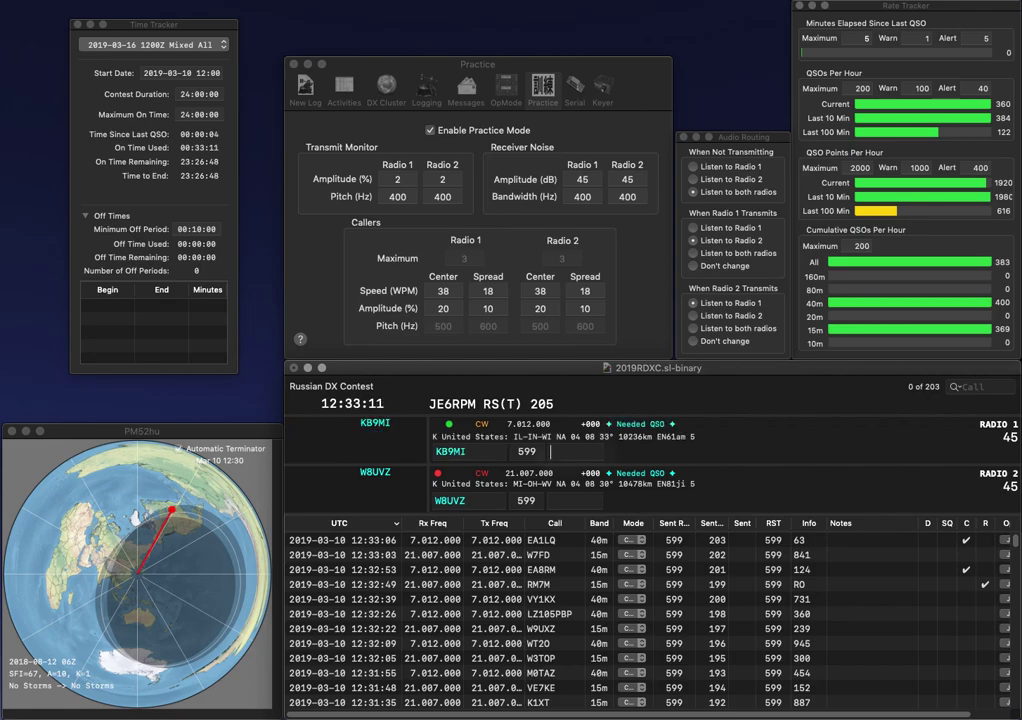
key(Return)
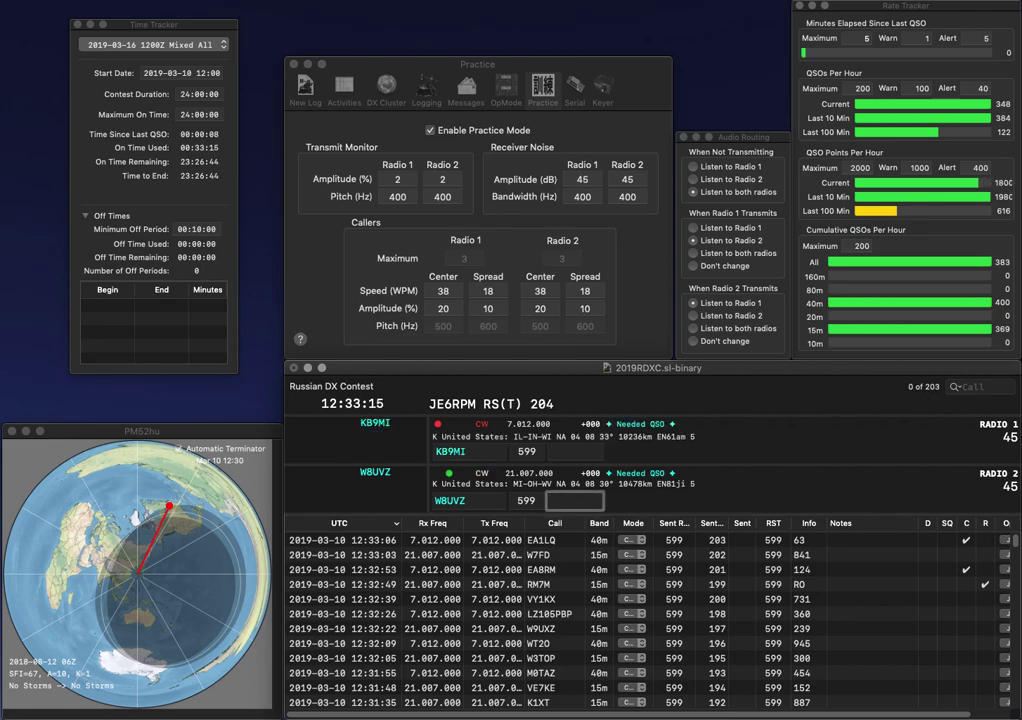
text(403)
key(Return)
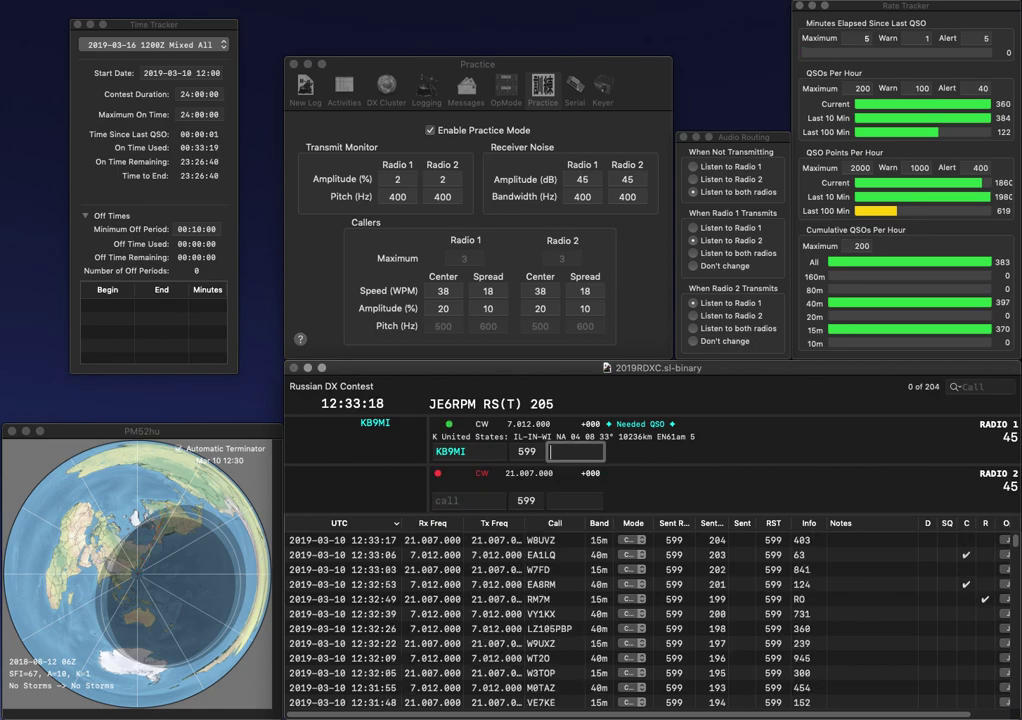
text(185)
key(Return)
text(UA9SCX)
key(Return)
text(JE6RPM)
key(space)
key(Return)
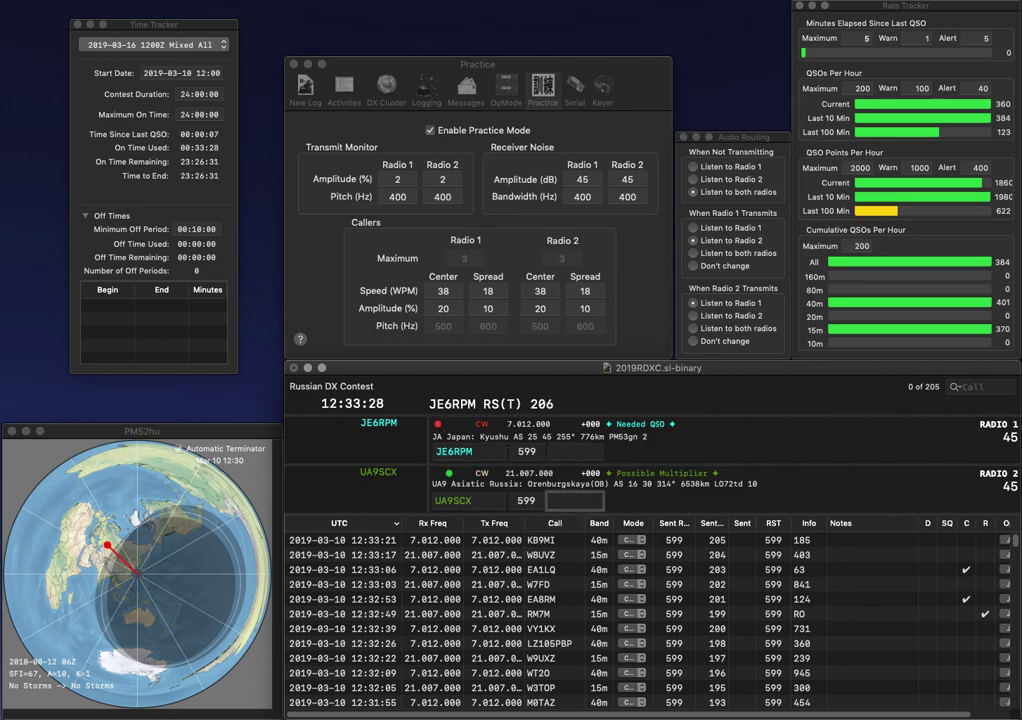
text(OB)
key(Return)
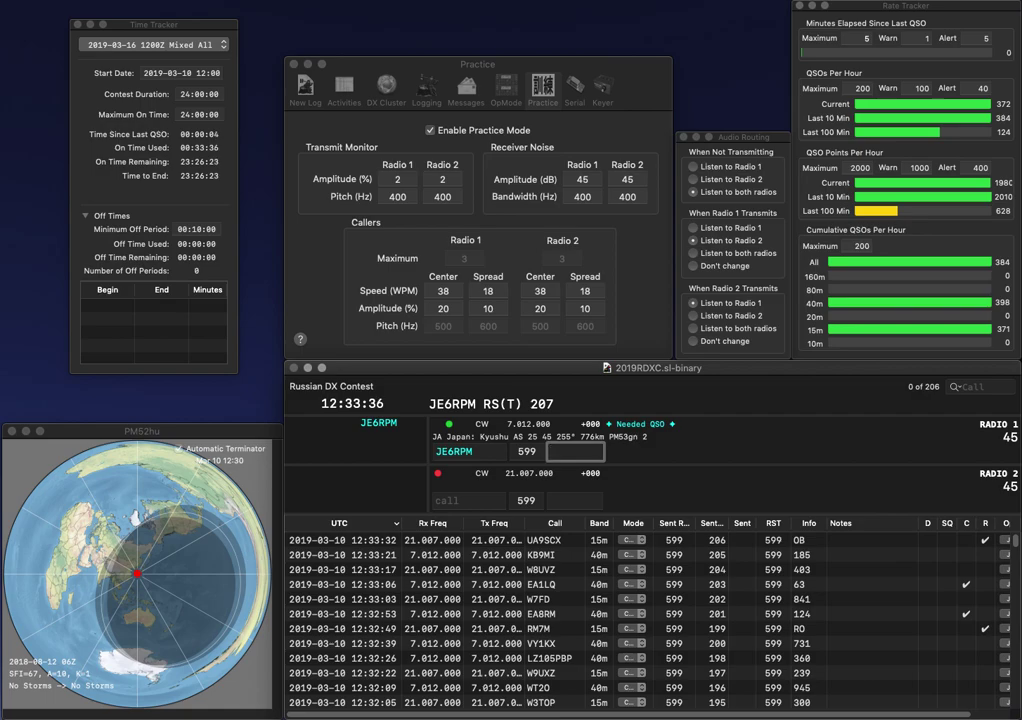
text(46)
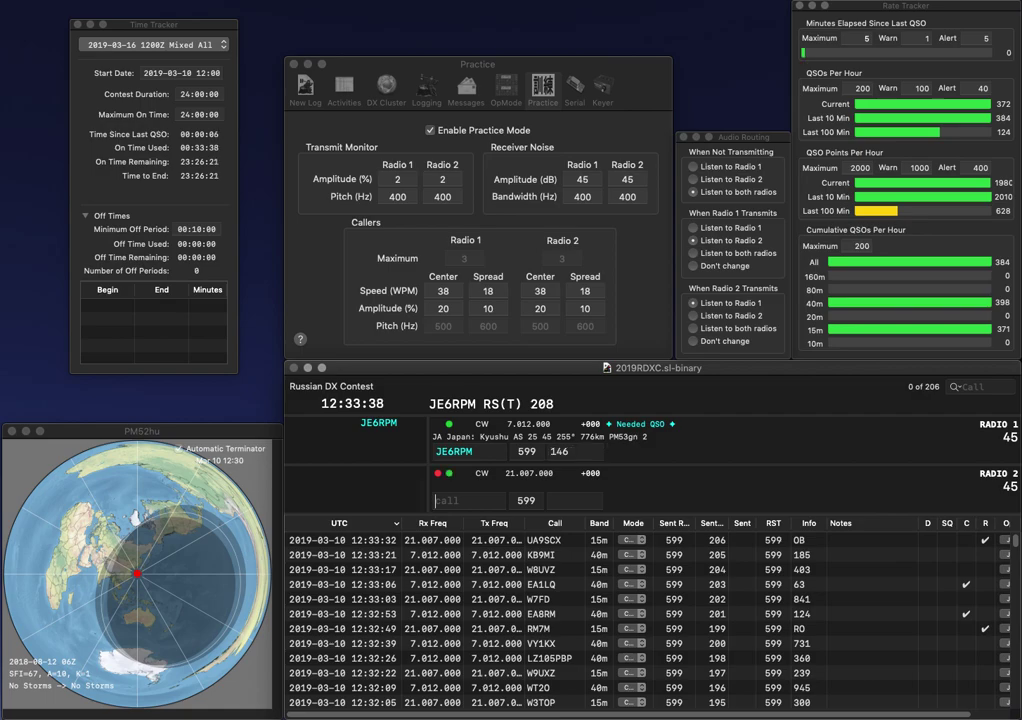
key(Return)
click(467, 500)
text(W)
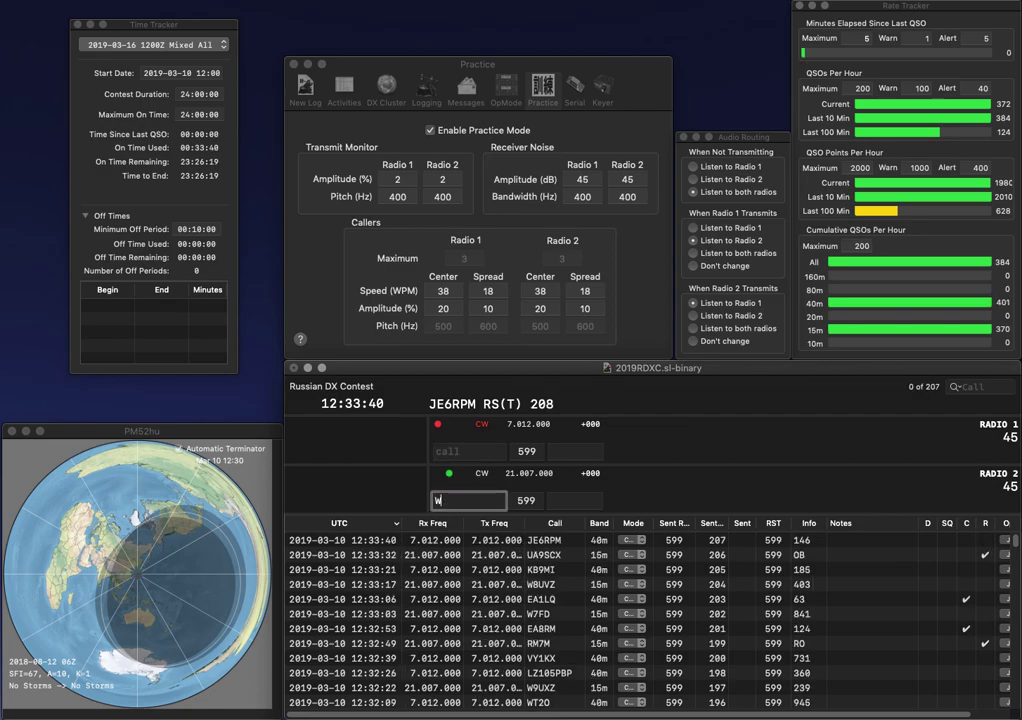
text(5FCX)
key(Return)
click(467, 451)
text(SM0MDG)
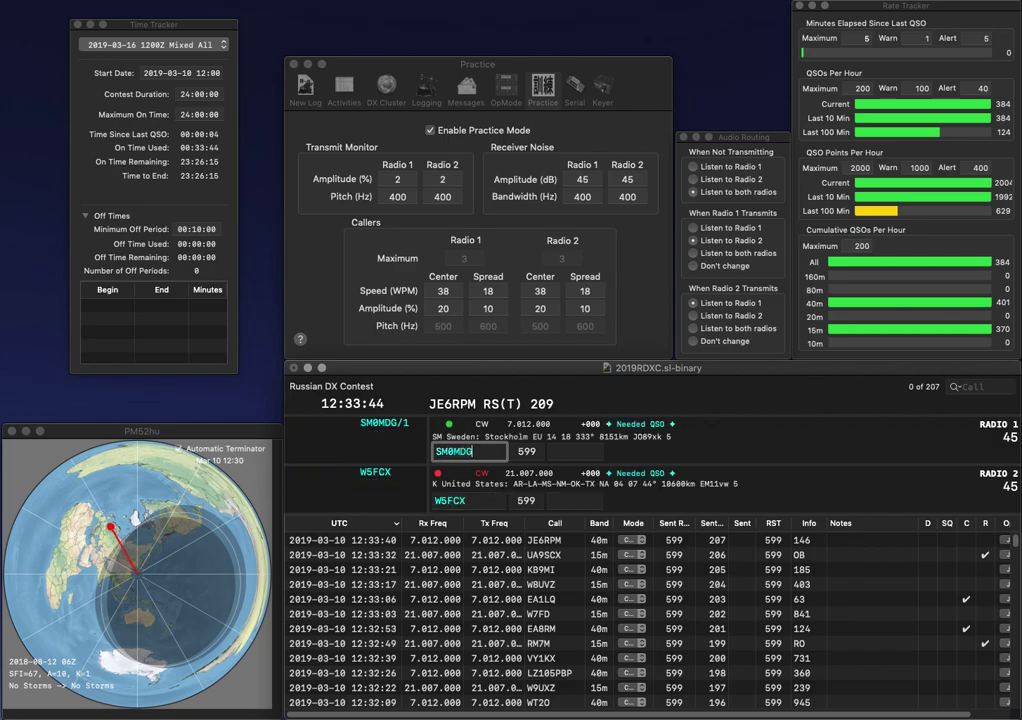
text(/1)
key(Return)
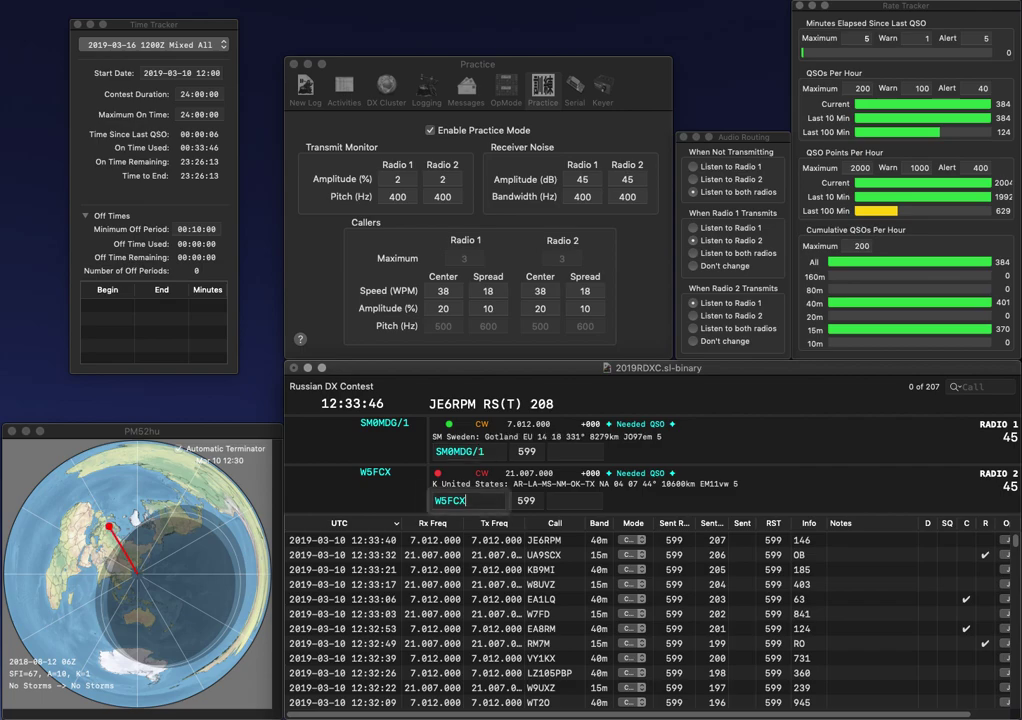
key(Tab)
text(1)
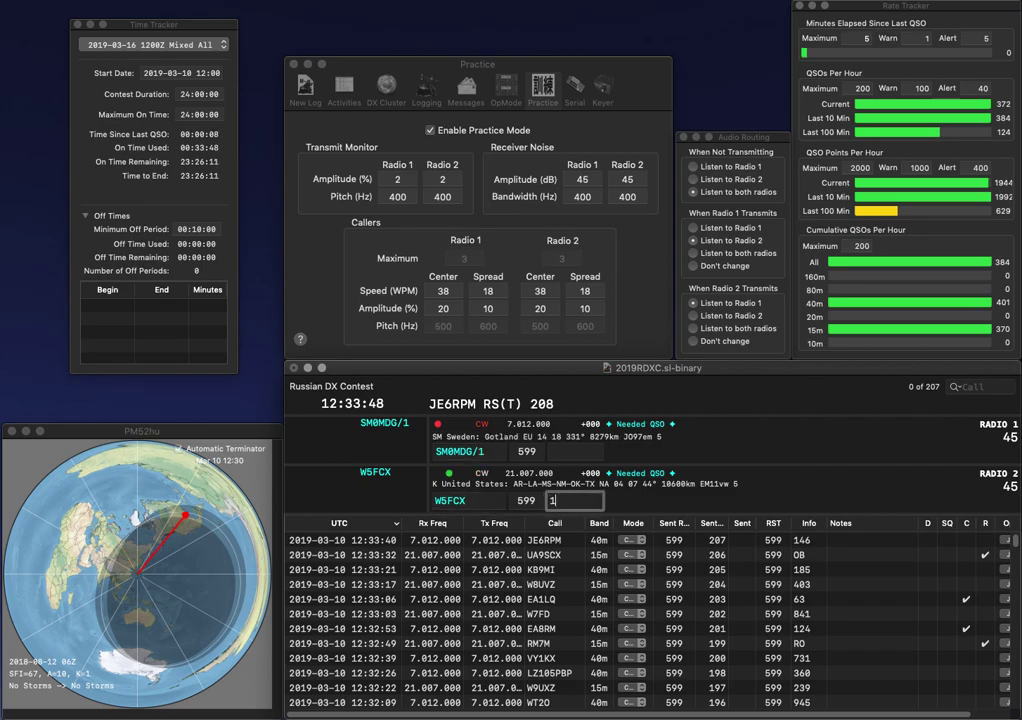
text(45)
key(Return)
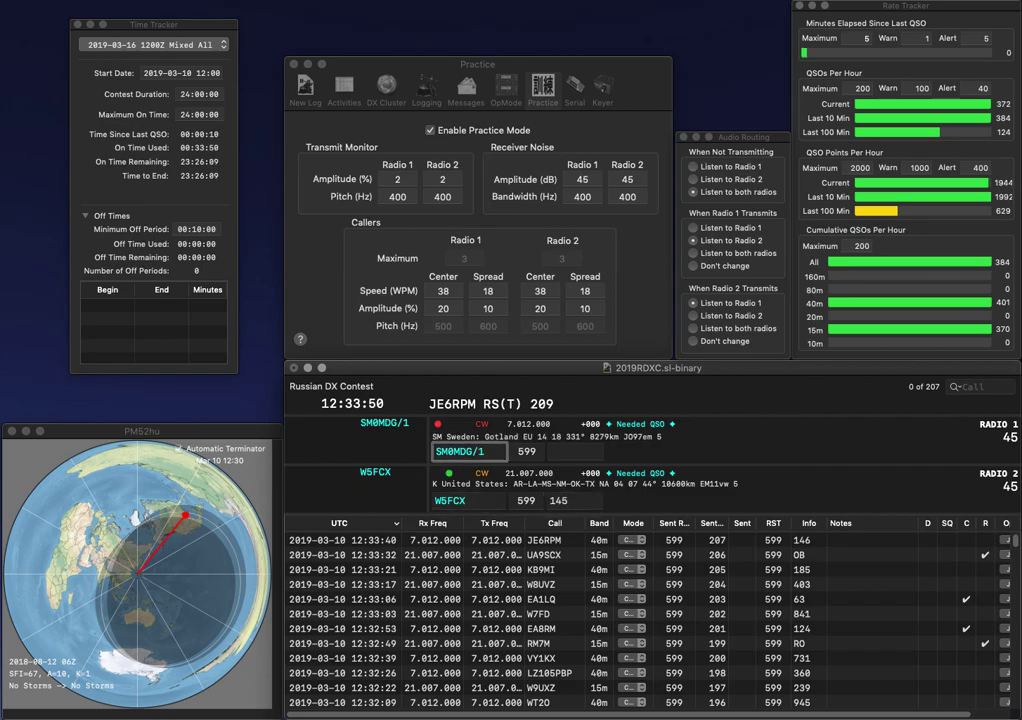
key(Tab)
text(8)
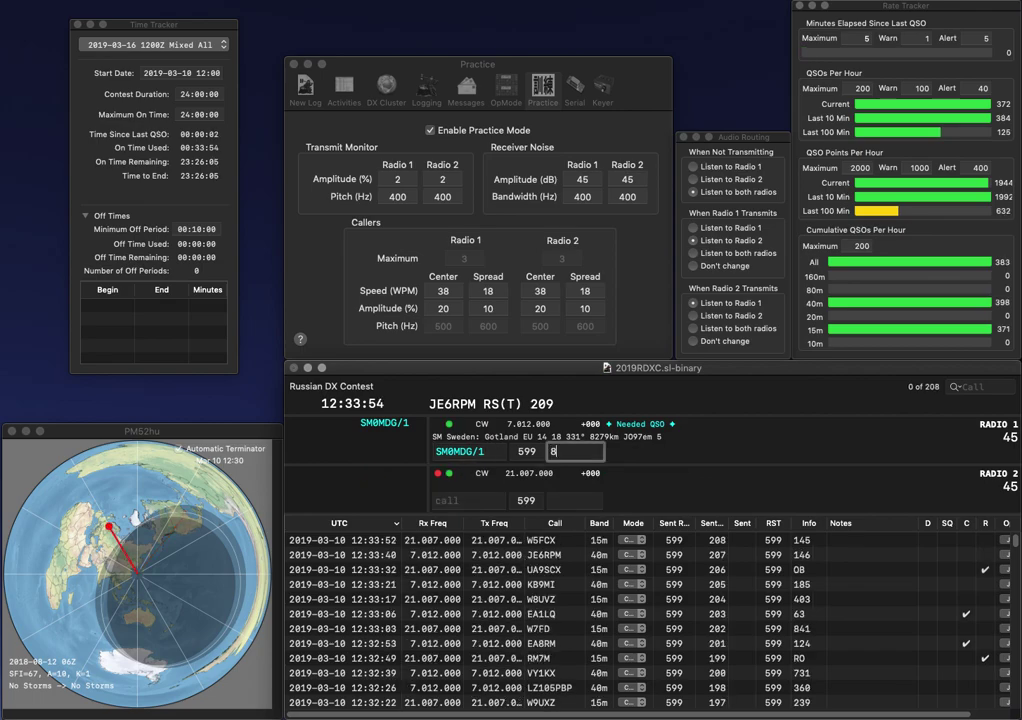
text(88)
key(Return)
text(1)
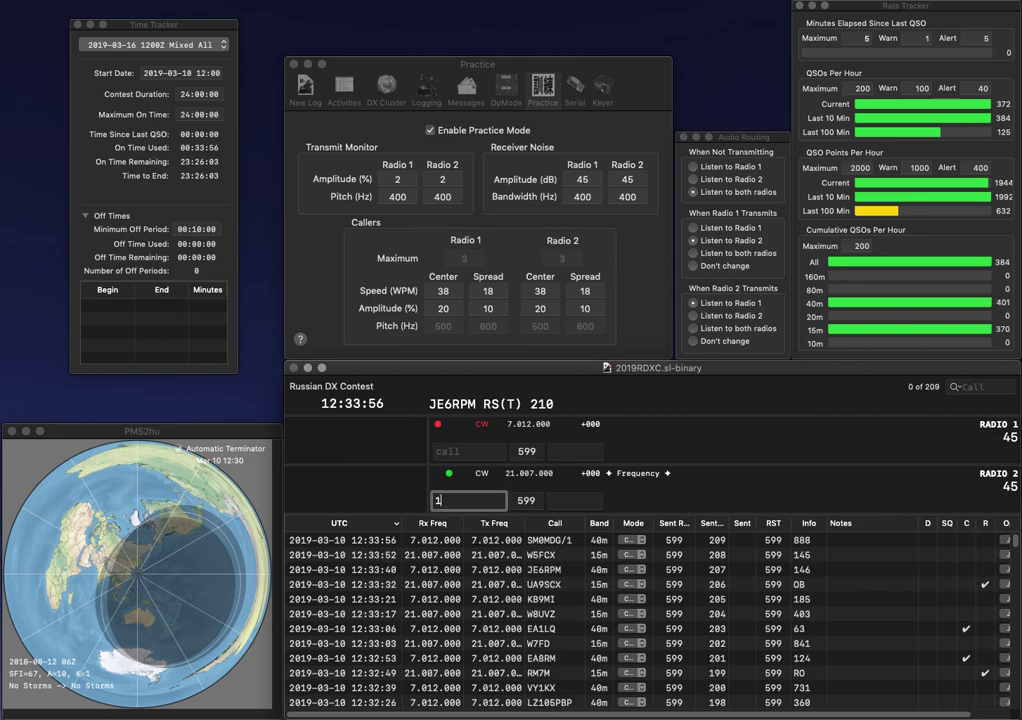
text(CS)
key(Return)
text(N5GW)
key(backslash)
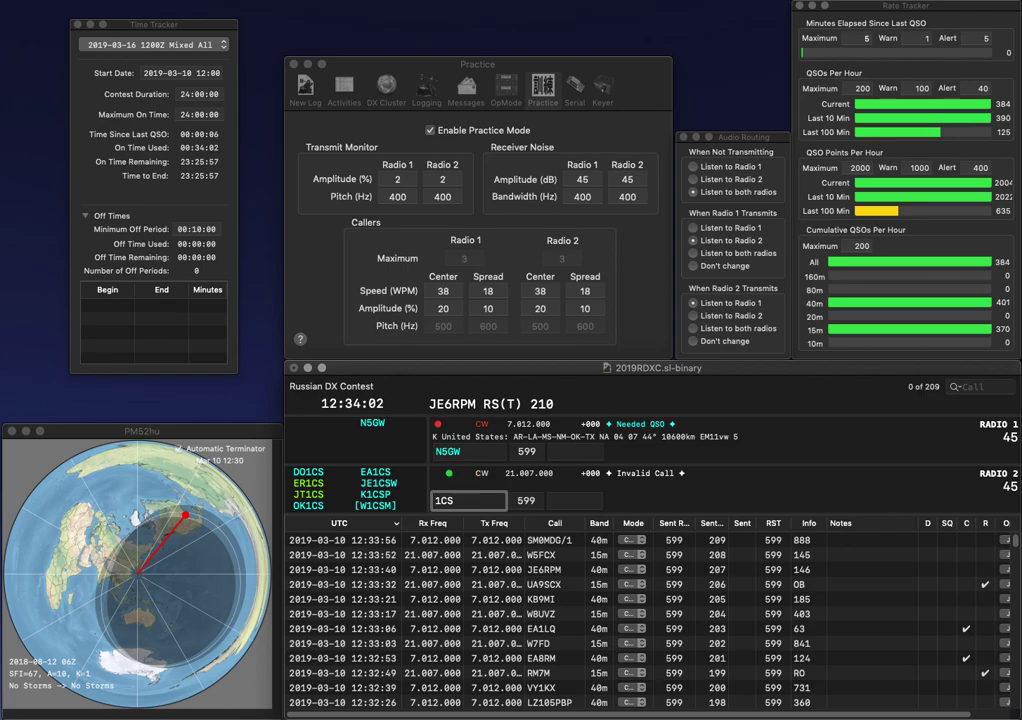
text(OK)
key(Return)
key(backslash)
key(space)
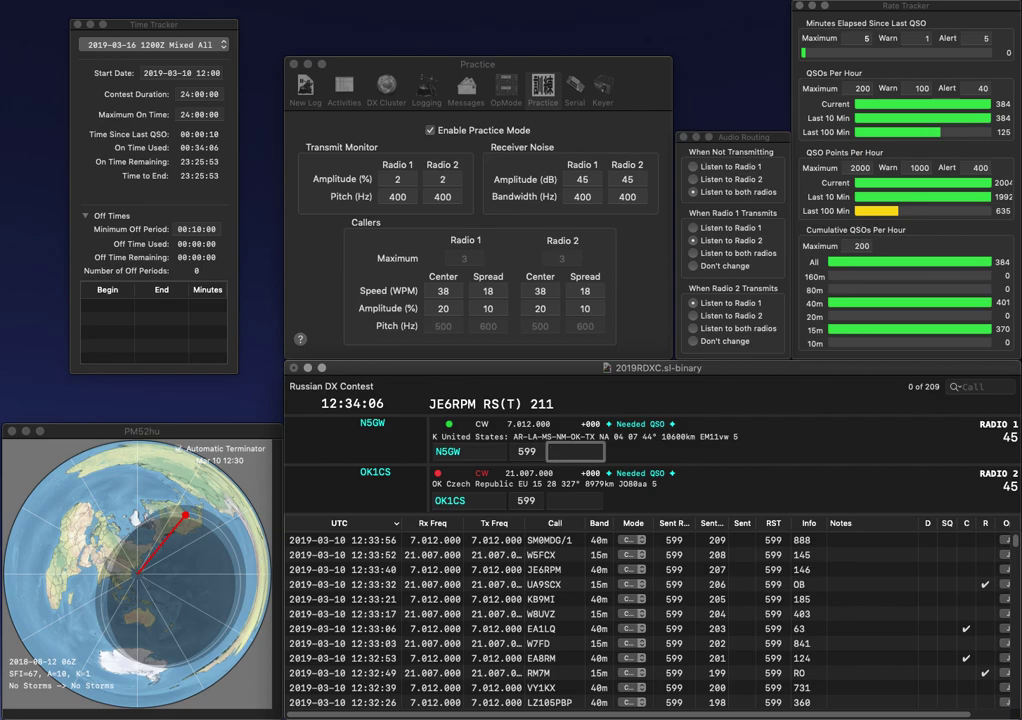
text(979)
key(Return)
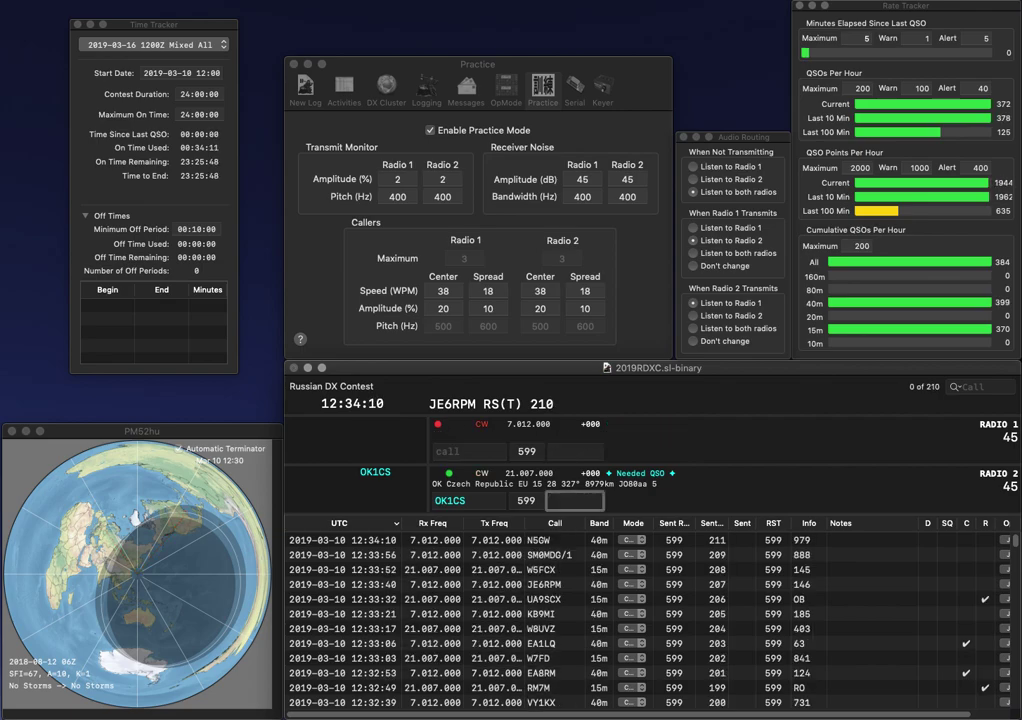
text(61)
key(Return)
- Enter the partial call VK4 on Radio 1 and the call K2GMY on Radio 2
text(VK1T)
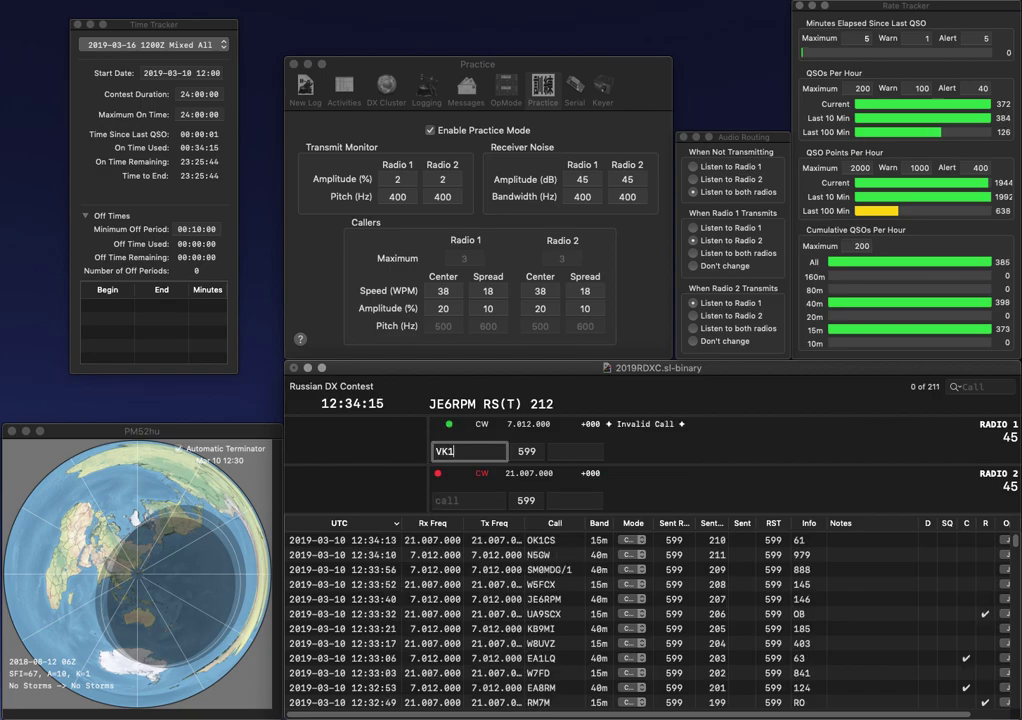
key(BackSpace)
key(BackSpace)
text(4)
key(grave)
text(K2GM)
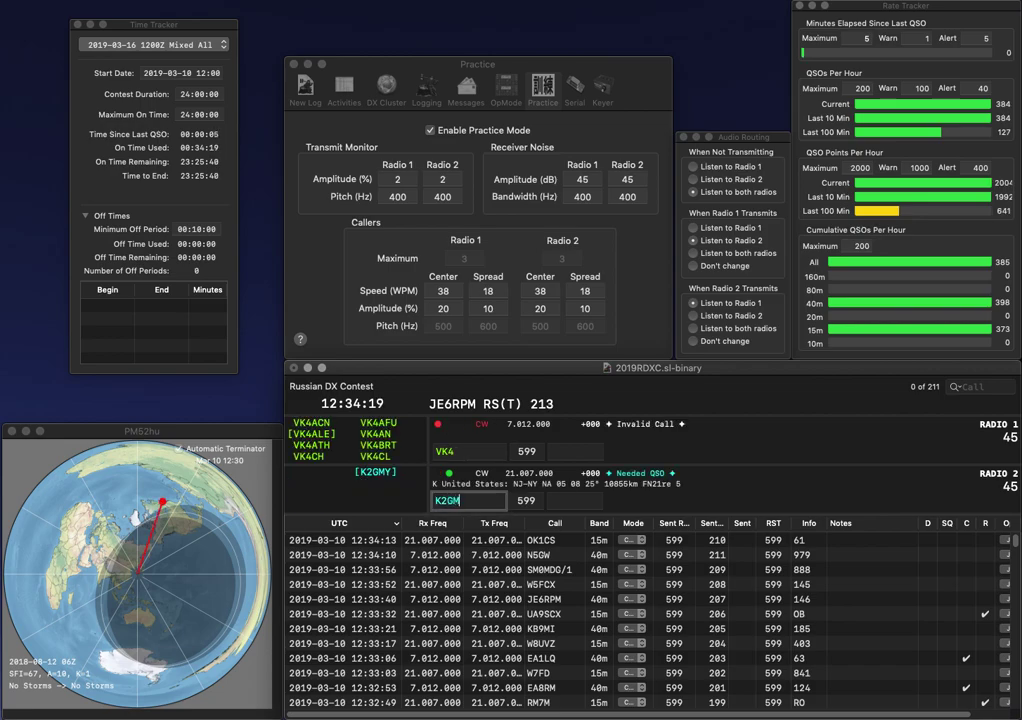
text(Y)
key(grave)
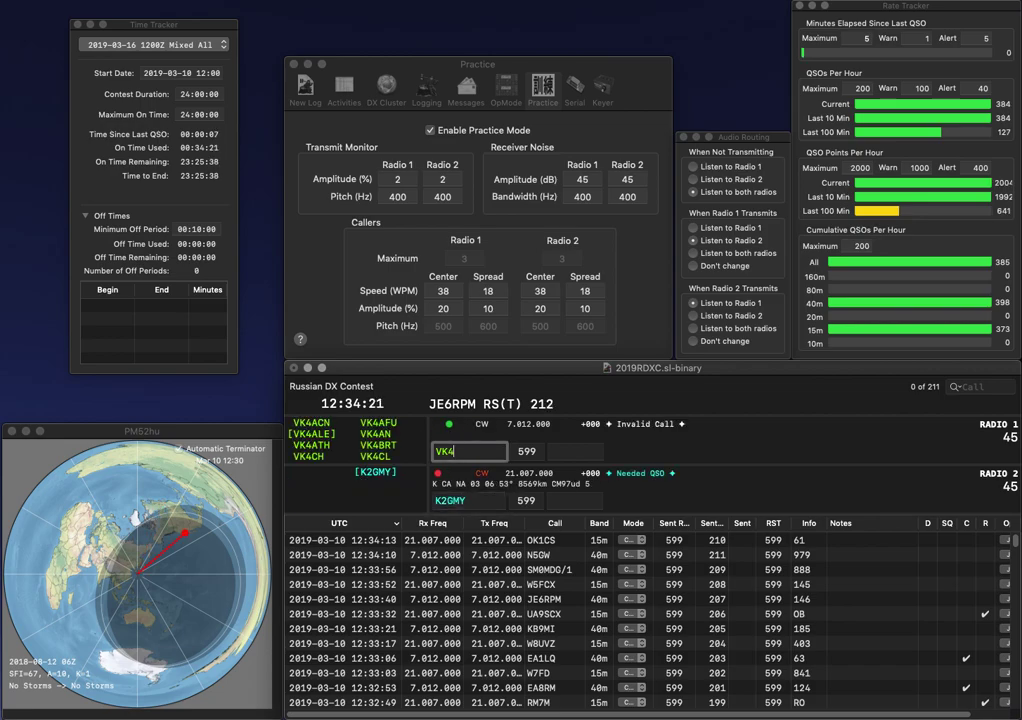
text(TJF)
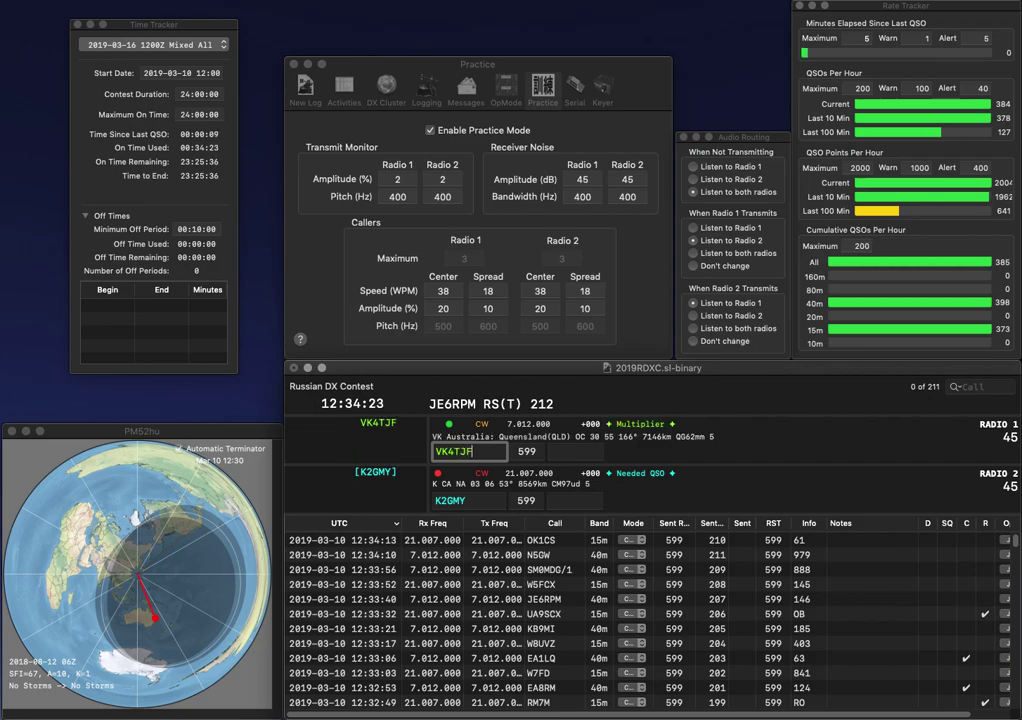
key(Return)
key(grave)
key(space)
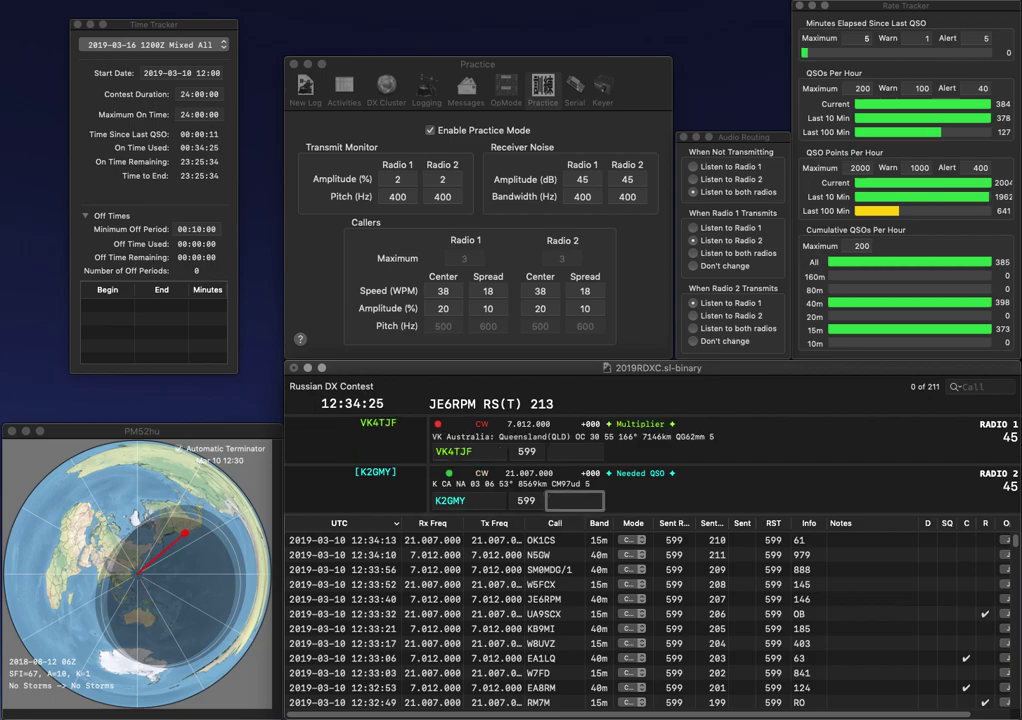
text(885)
key(Return)
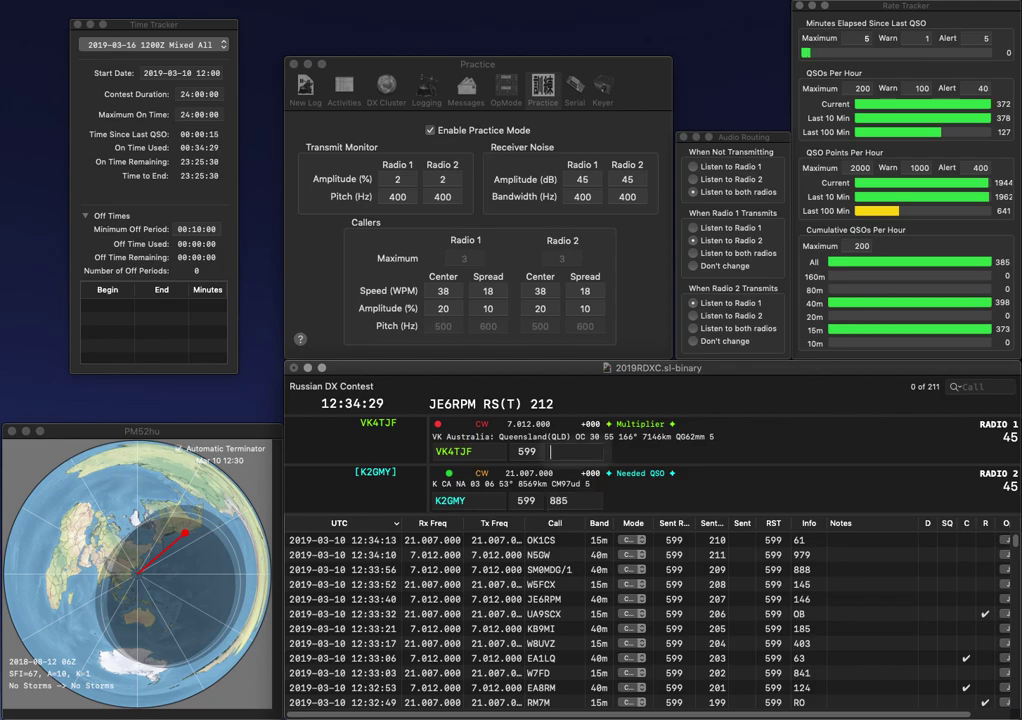
text(602)
key(Return)
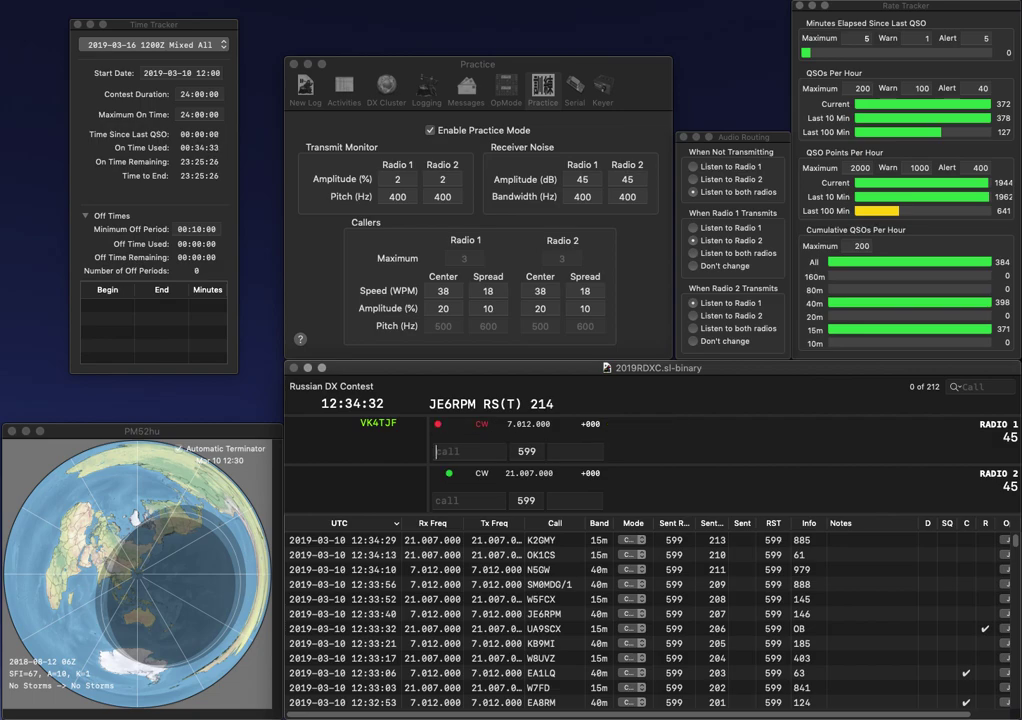
text(VAR)
key(Return)
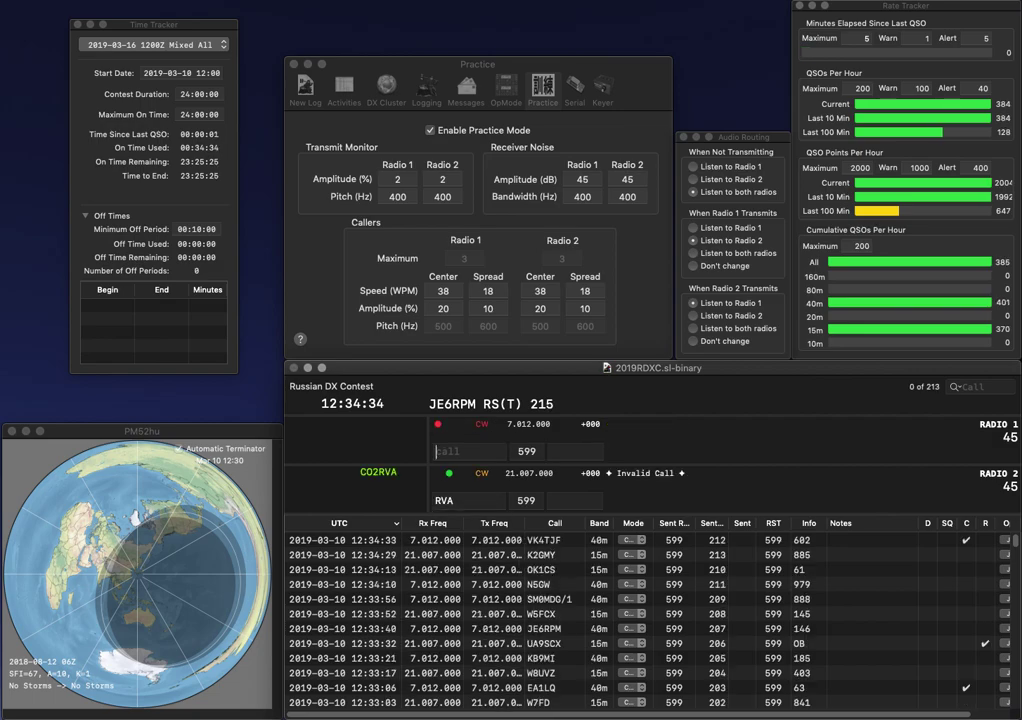
text(JH1)
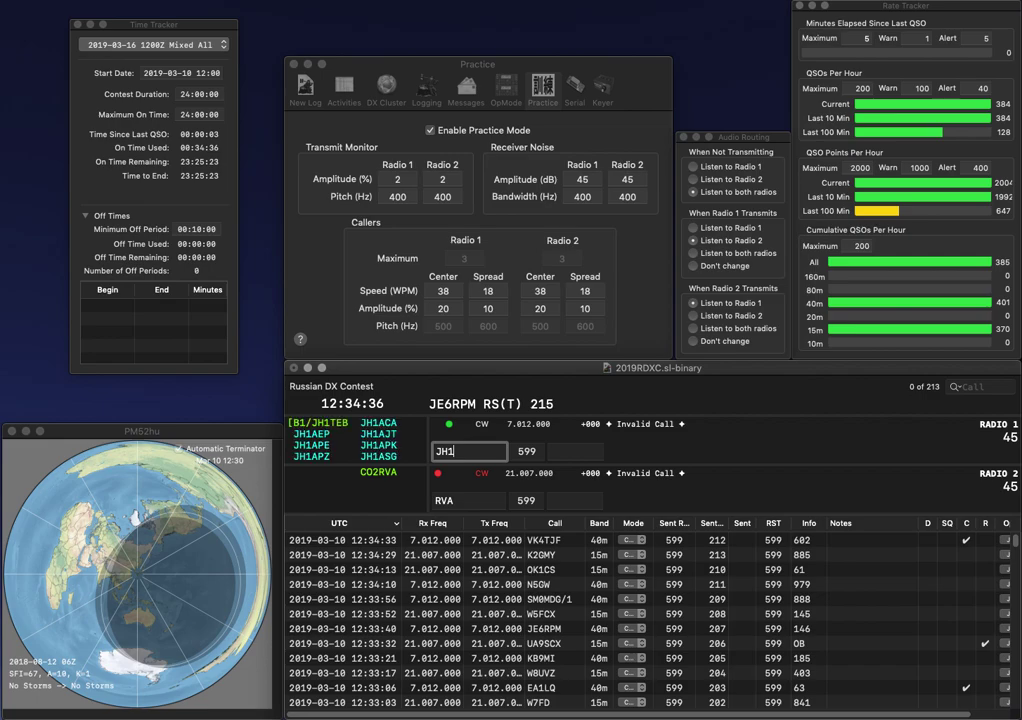
text(CHU)
key(Return)
key(Left)
key(Left)
text(9)
key(Return)
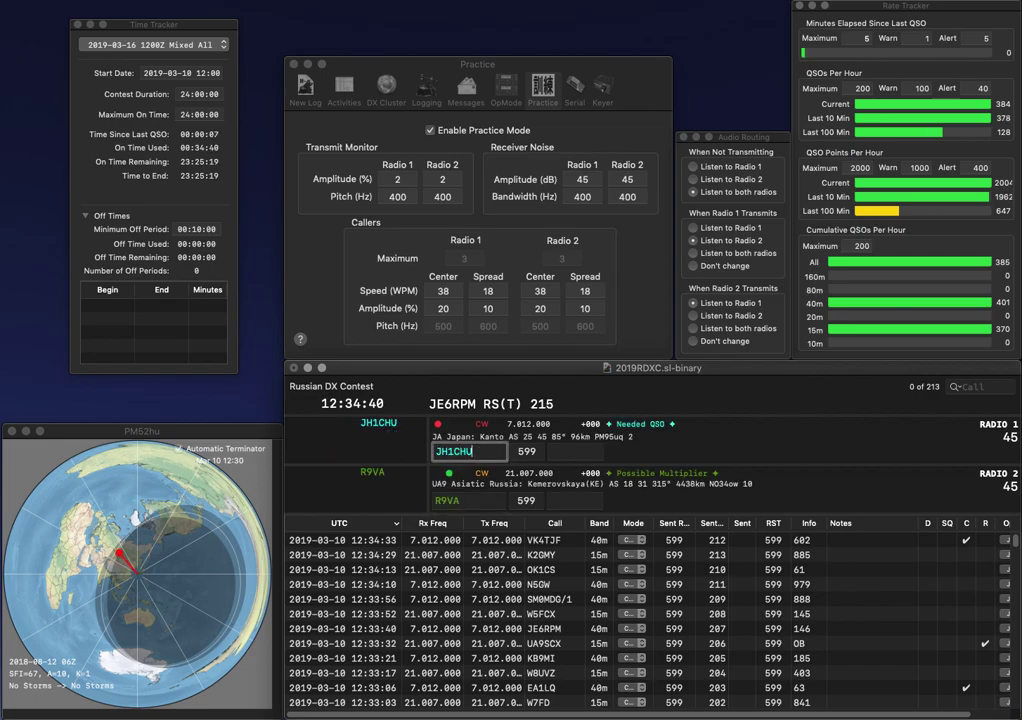
key(Tab)
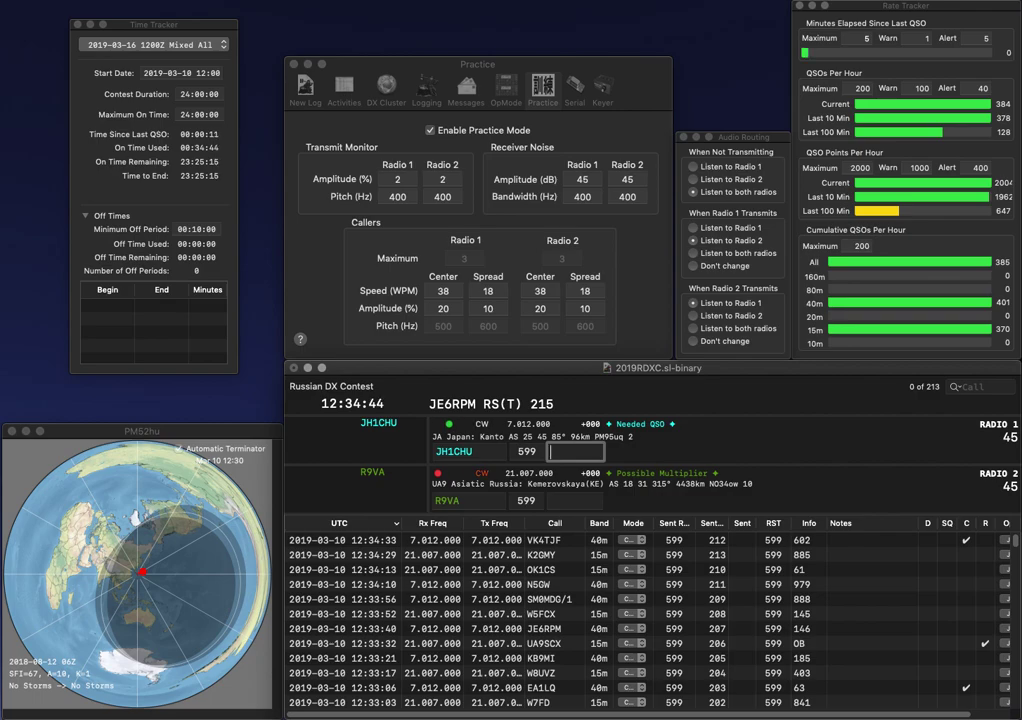
text(805)
key(Return)
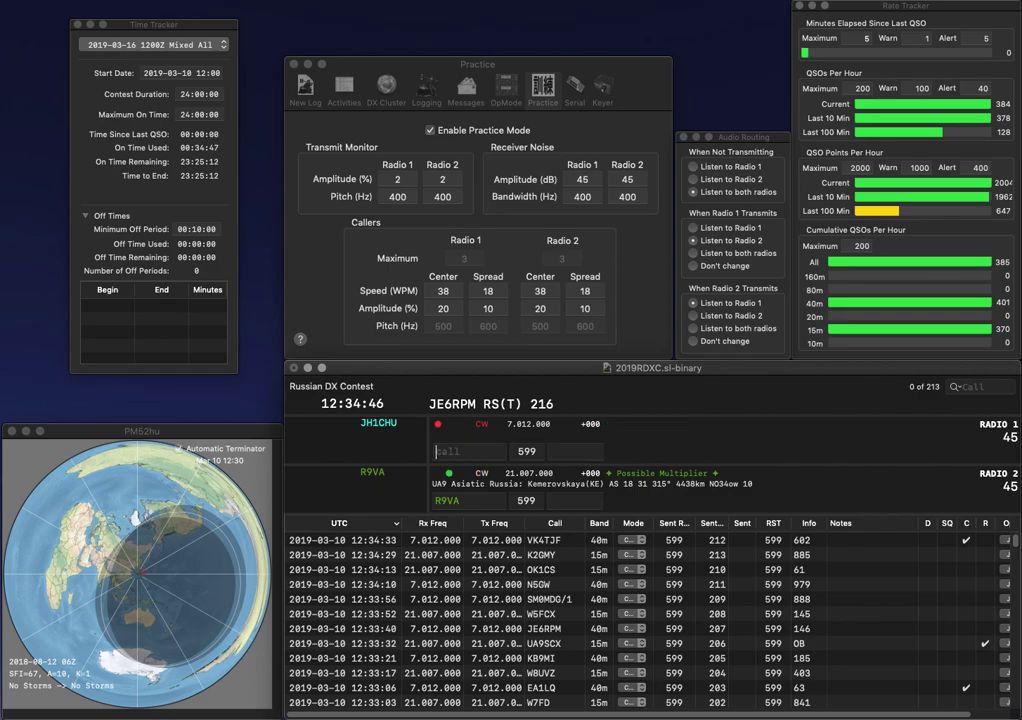
text(KE)
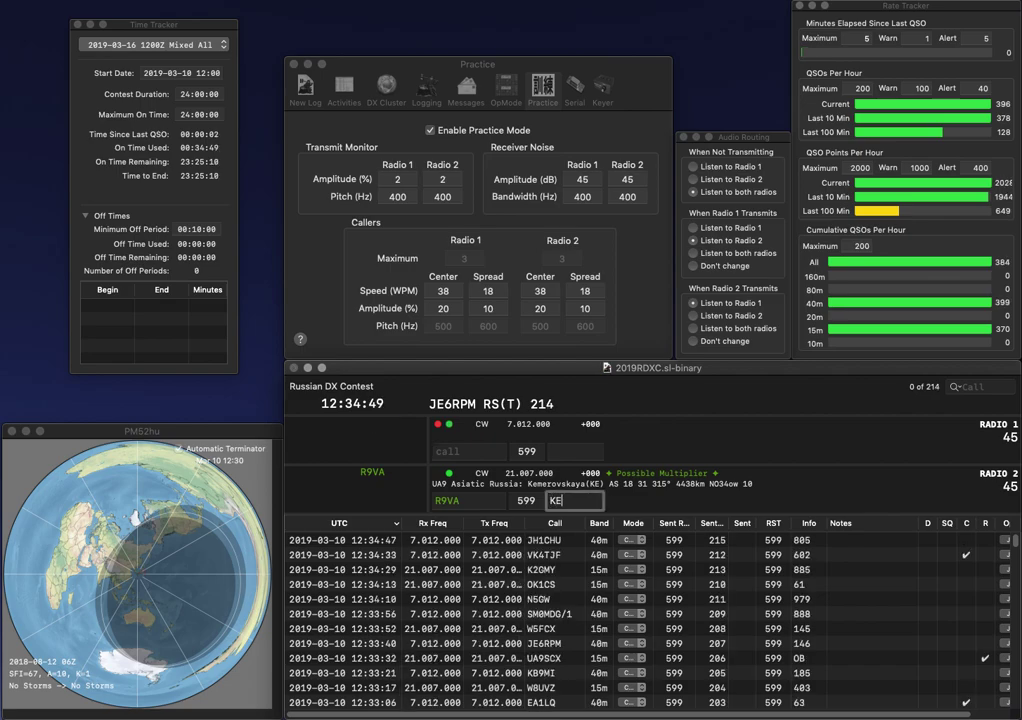
key(Return)
- Enter the call DL4FO on Radio 1 and send the partial call 1AI on Radio 2
text(DL4FO)
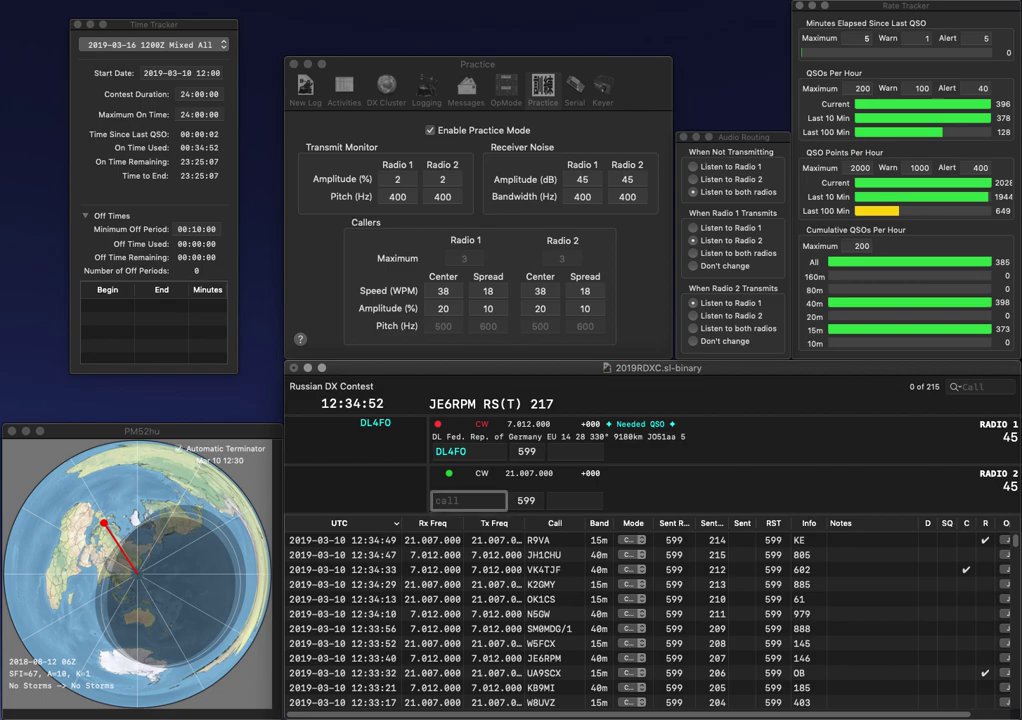
text(1AI)
key(Return)
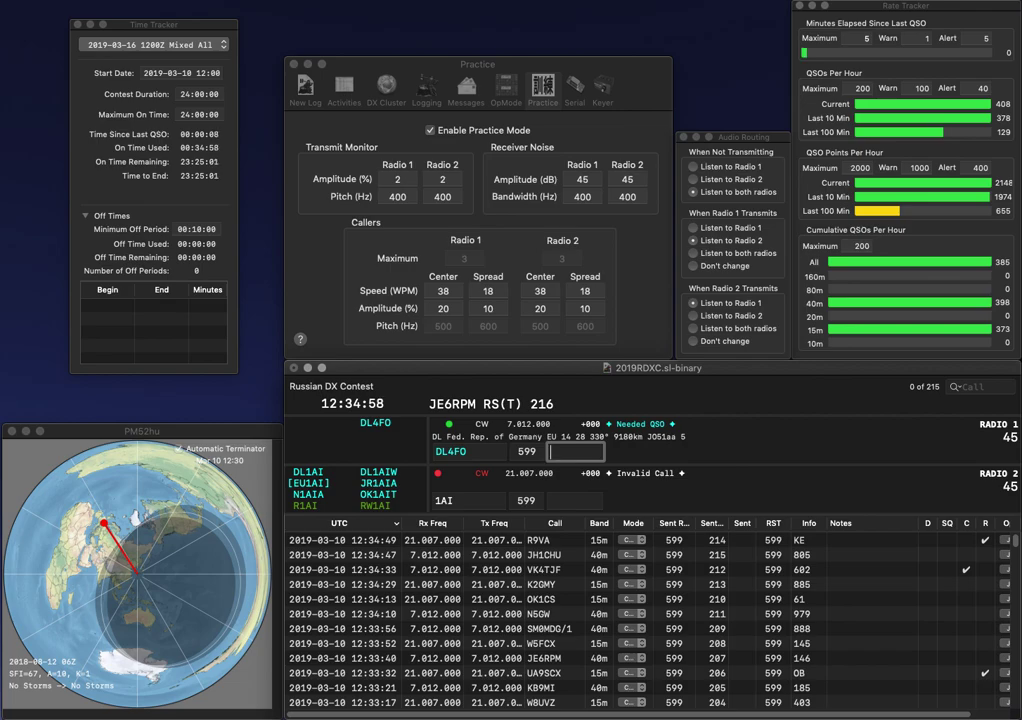
- Log the DL4FO contact on Radio 1 with exchange 515 and extend the Radio 2 call to F1AI
key(Return)
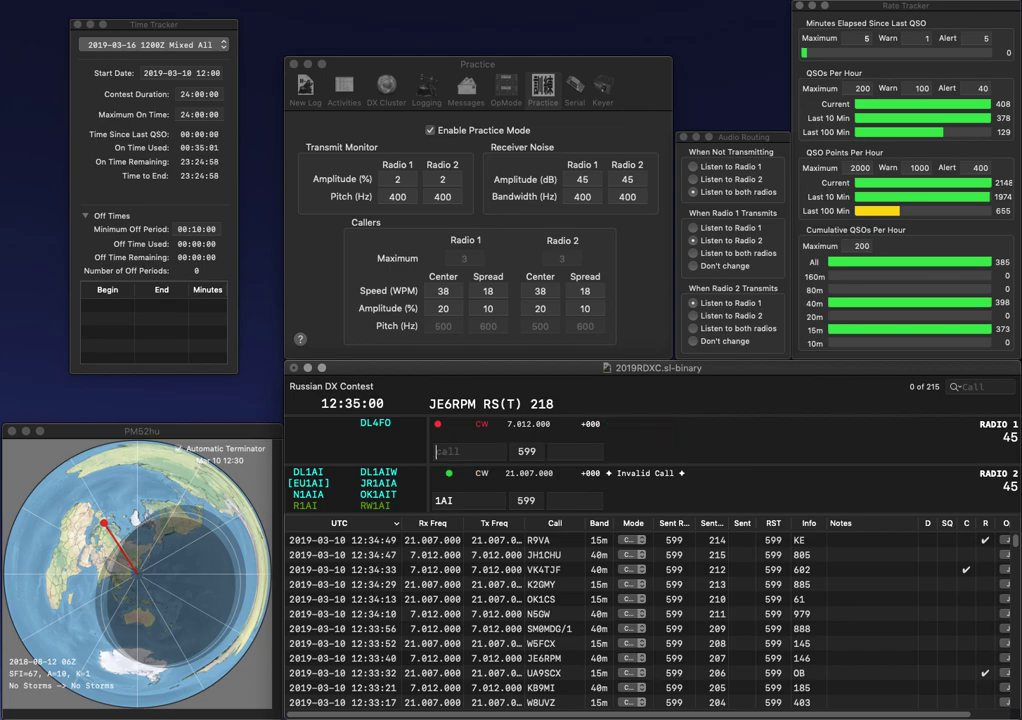
text(F)
key(Return)
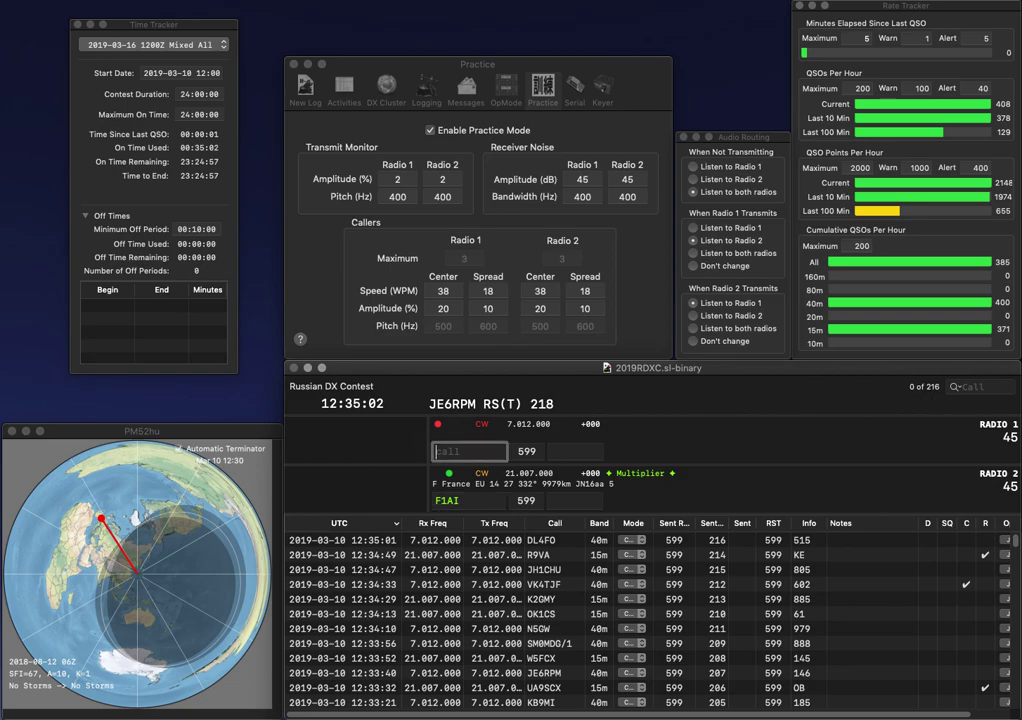
- Correct the Radio 2 call to F2AI and build up the Radio 1 call from the partial KE to KE0UI
text(KE)
key(Return)
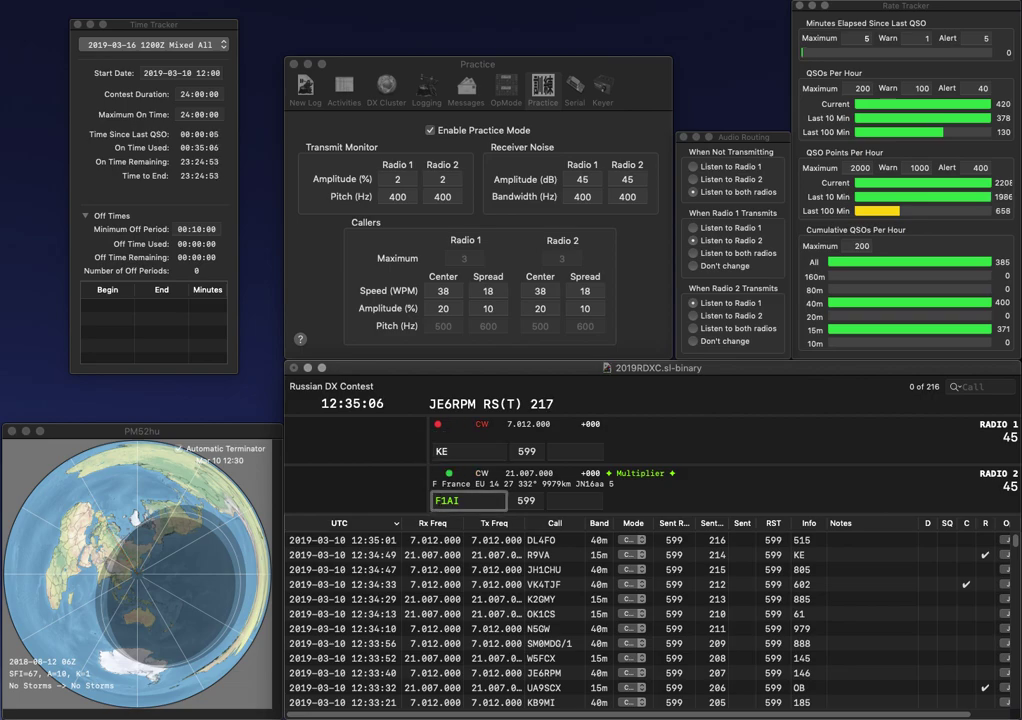
key(BackSpace)
text(2)
key(Return)
text(0UI)
key(Return)
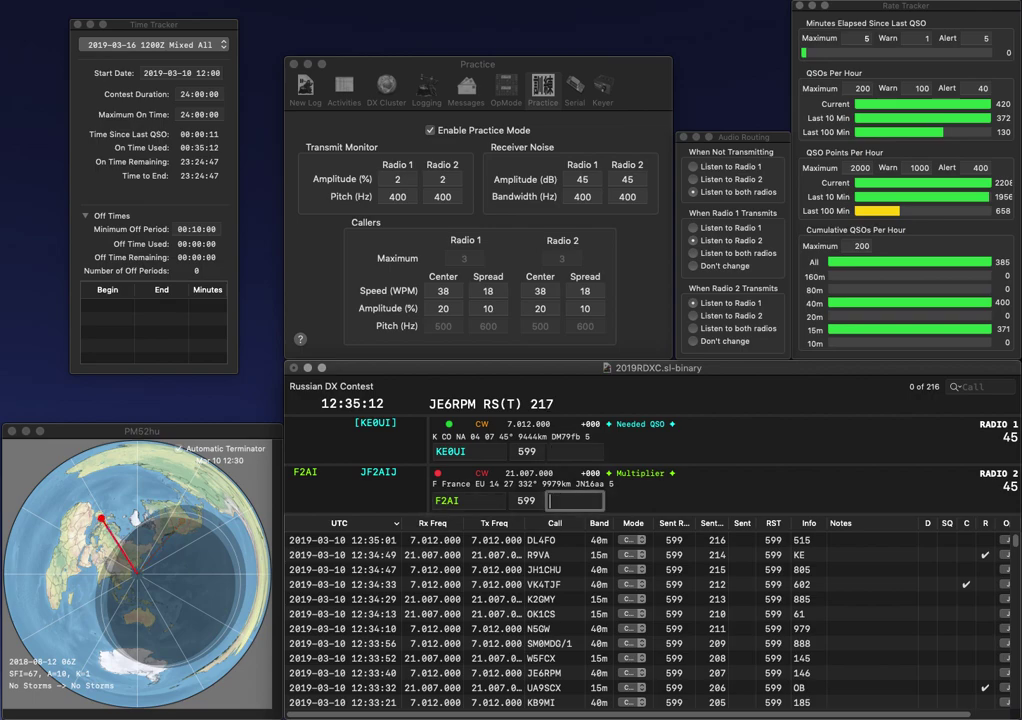
text(26)
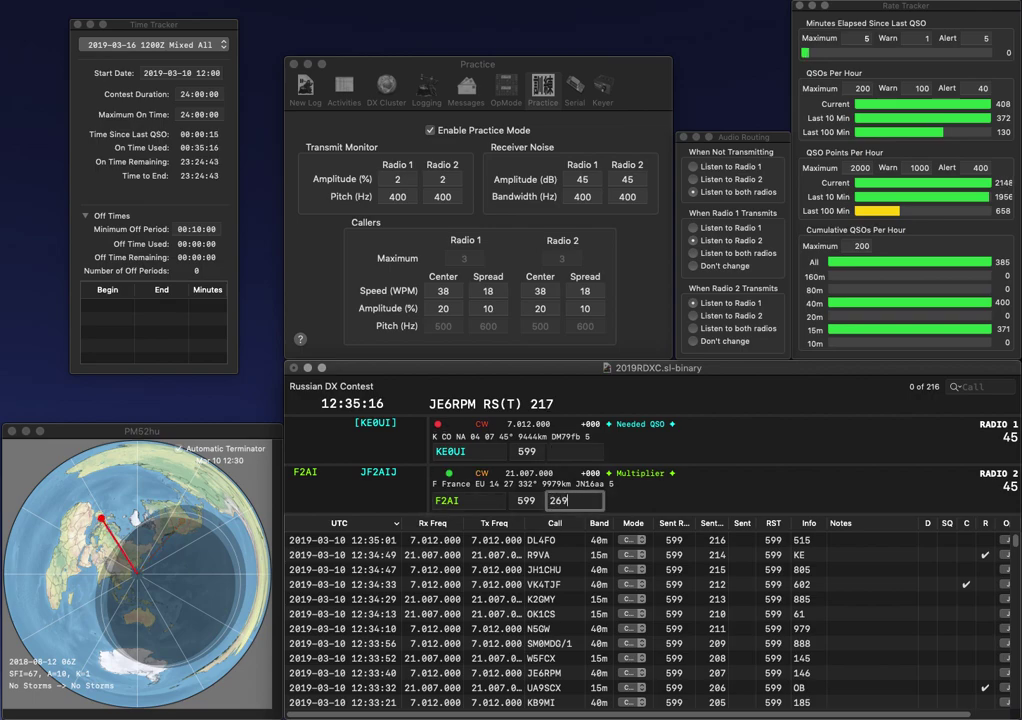
text(9)
key(Return)
text(424)
key(Return)
- Answer W8ZZX on Radio 2 and enter the partial call FXP on Radio 1
text(W)
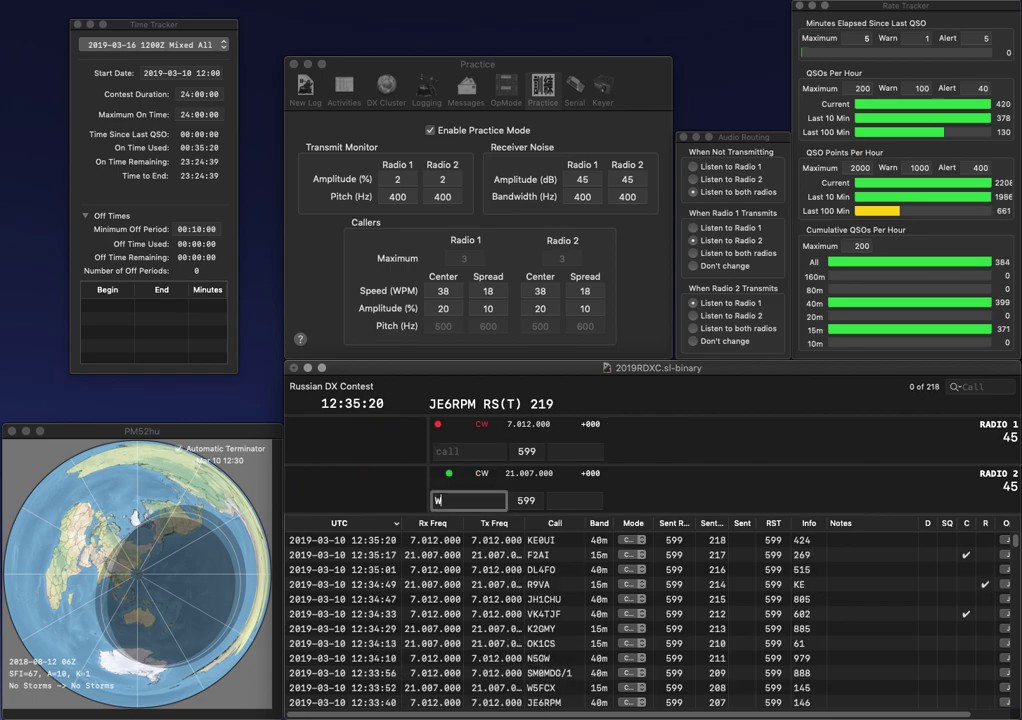
text(8ZZX)
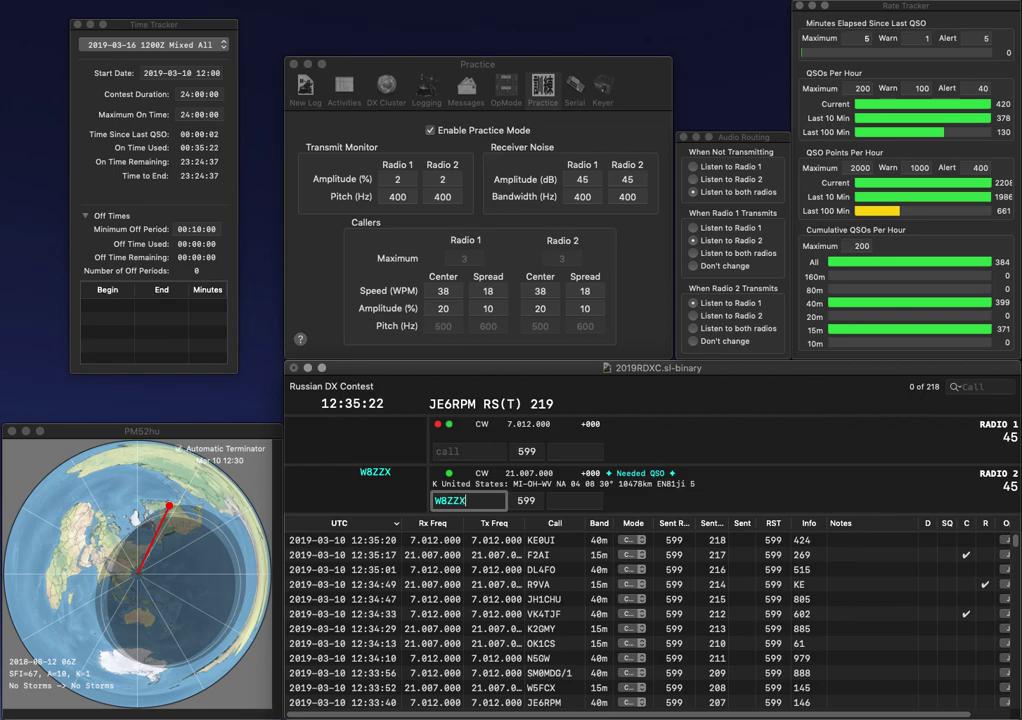
key(Return)
text(FXP)
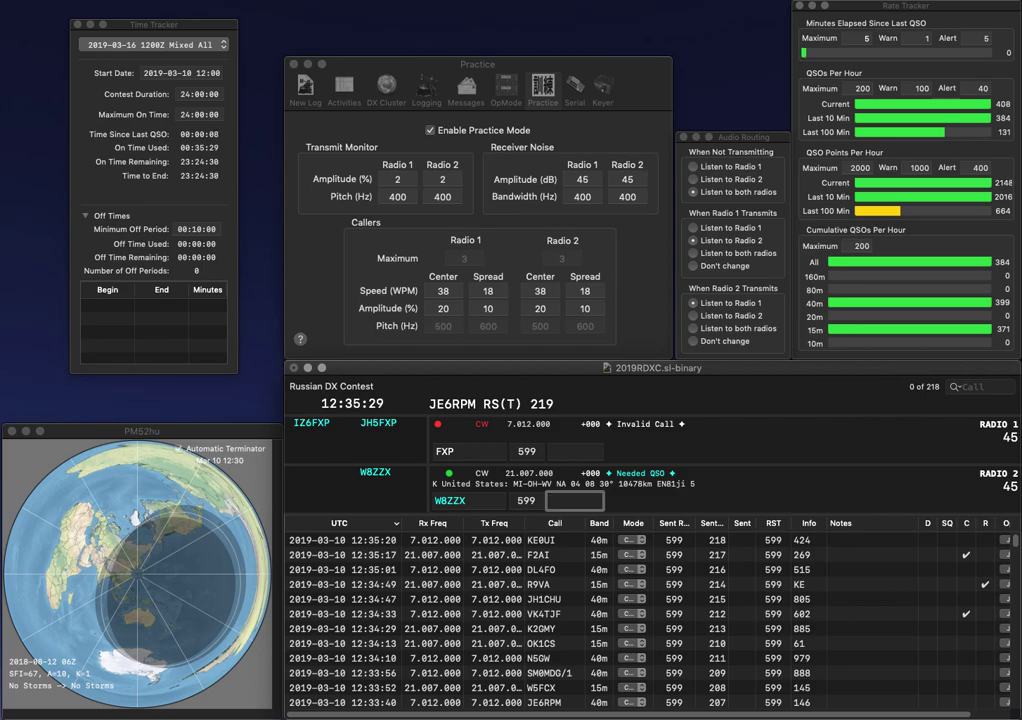
text(328)
key(Return)
text(N3)
key(Delete)
text(H)
key(Delete)
key(Return)
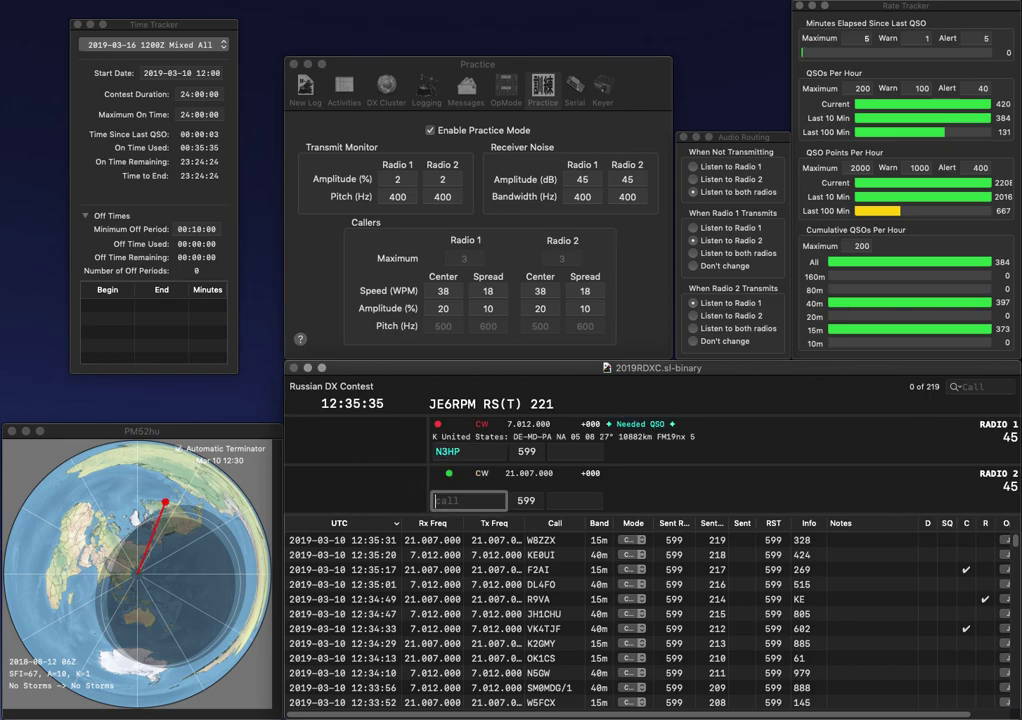
- Send the partial call 4/DL on Radio 2 and complete the Radio 1 call as N3HCP
text(4/DL)
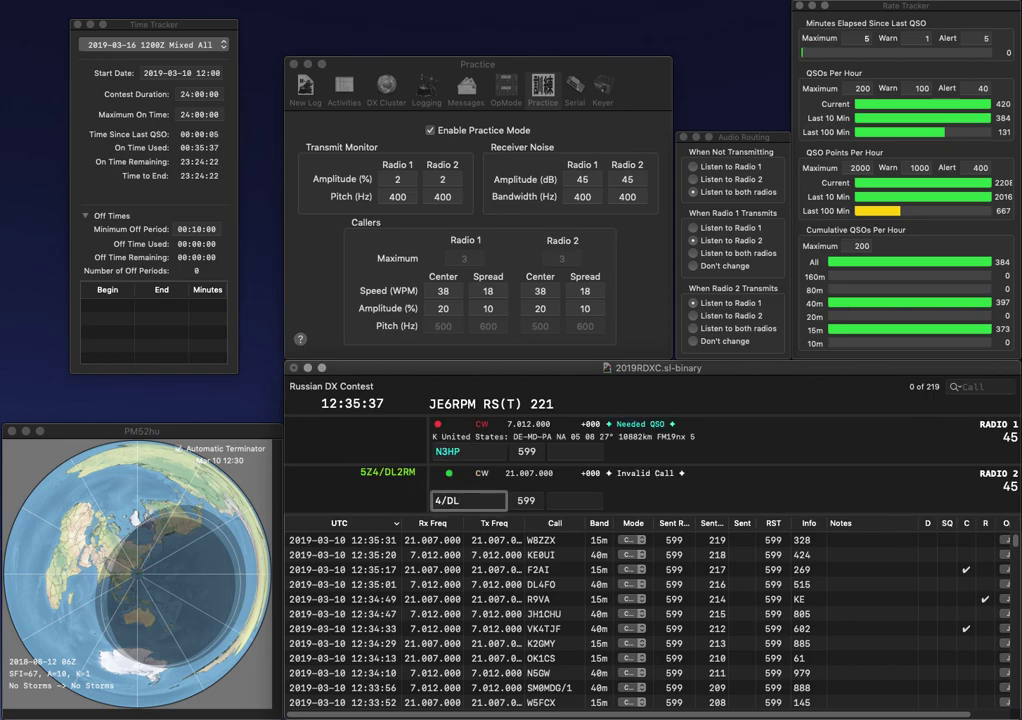
key(Return)
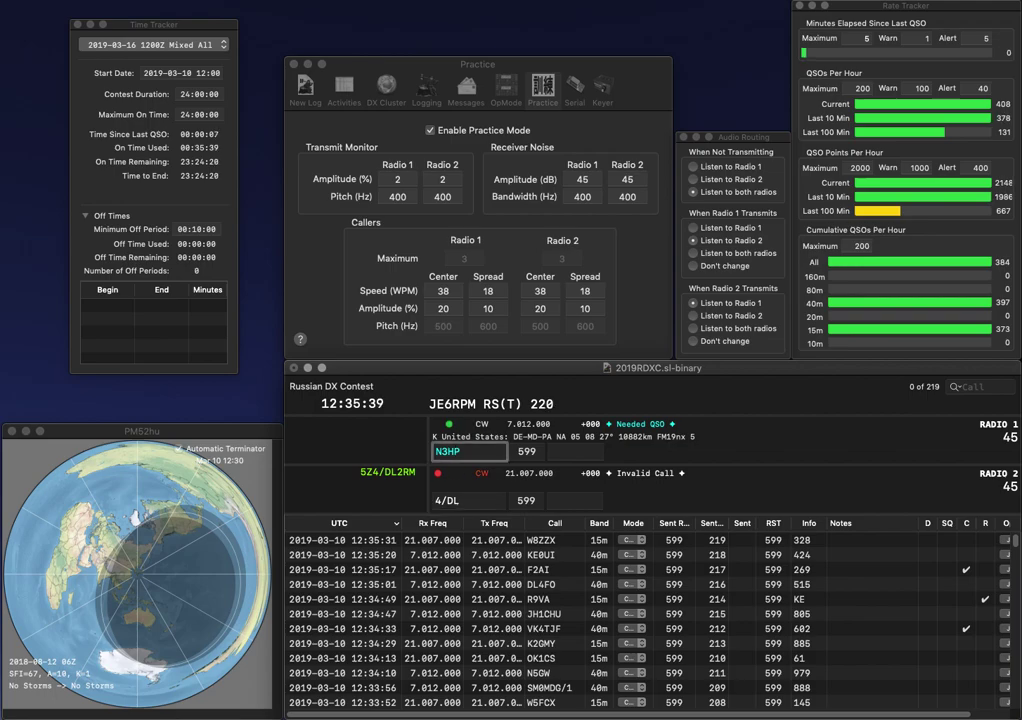
text(C)
key(Return)
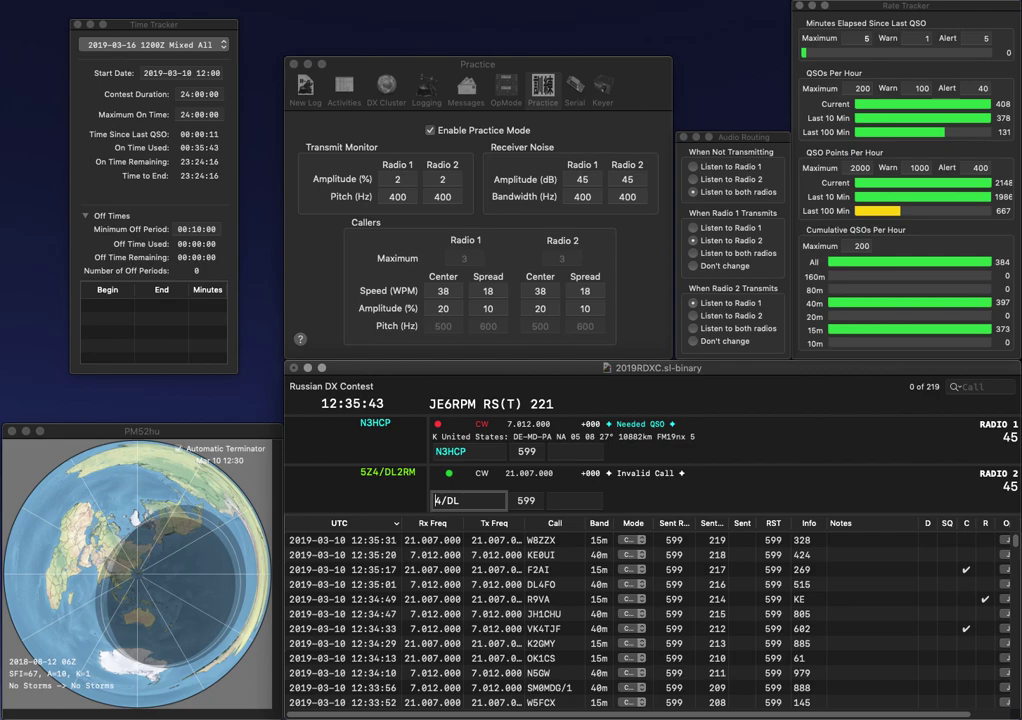
text(W)
key(Right)
key(Right)
key(BackSpace)
key(BackSpace)
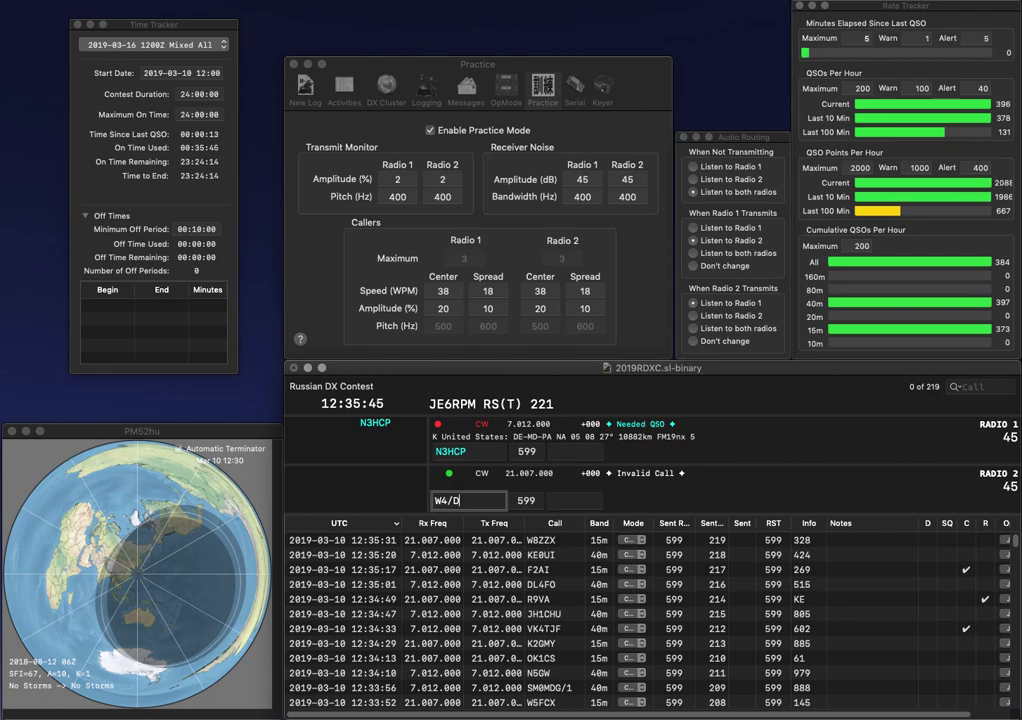
text(LZ3AW)
key(Return)
text(399)
key(Return)
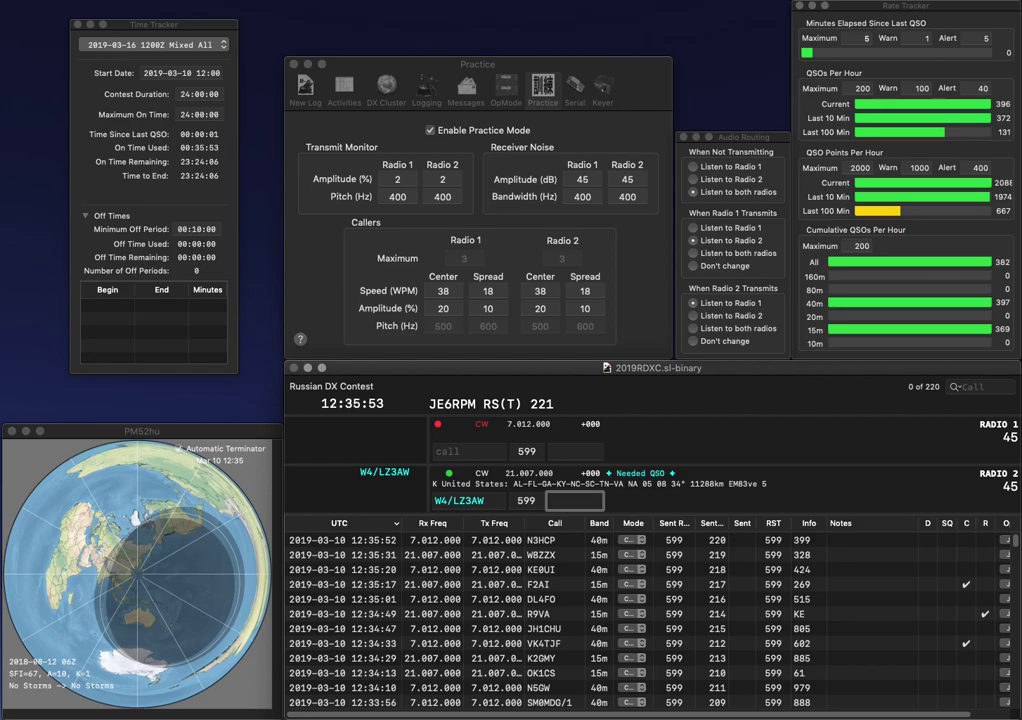
text(802)
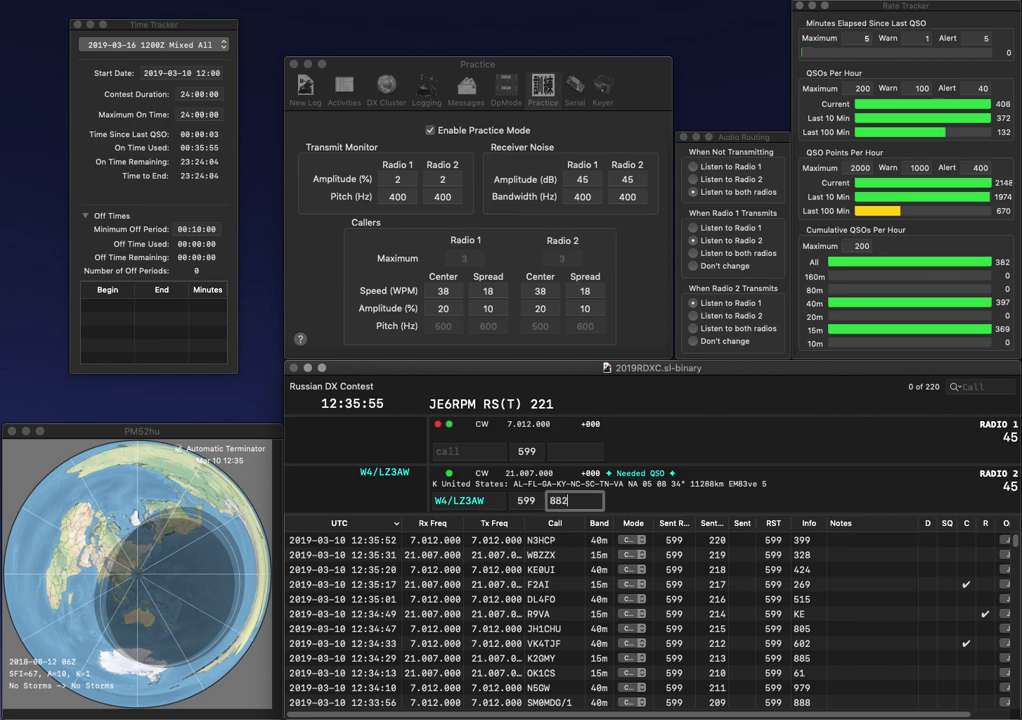
key(Return)
text(W2RR)
key(Return)
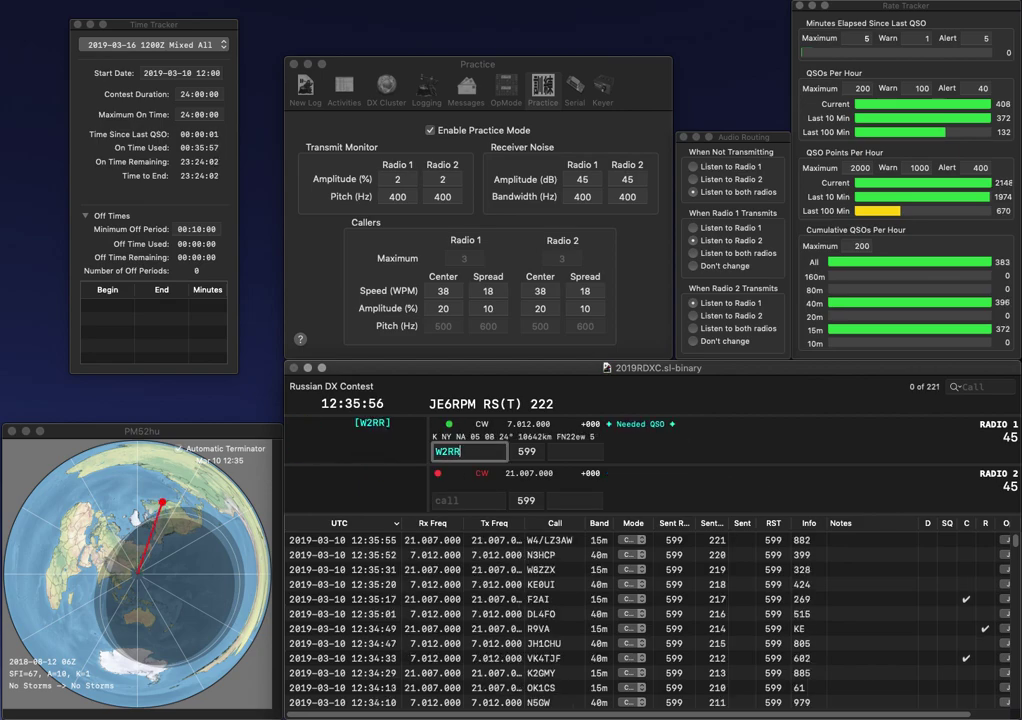
text(W5)
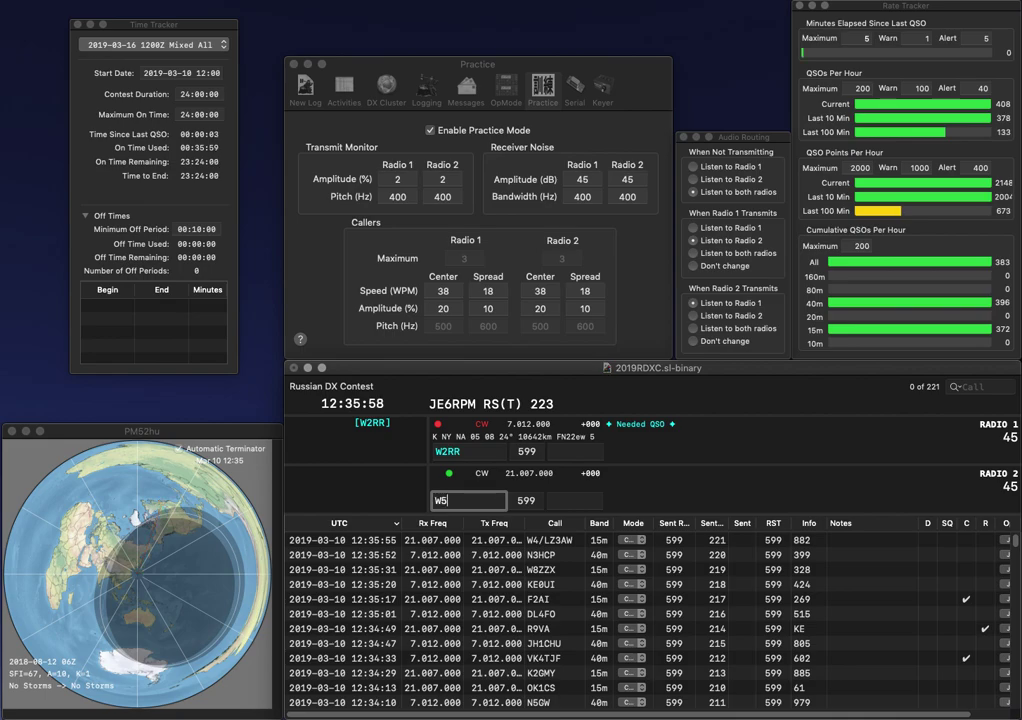
text(KU)
key(Return)
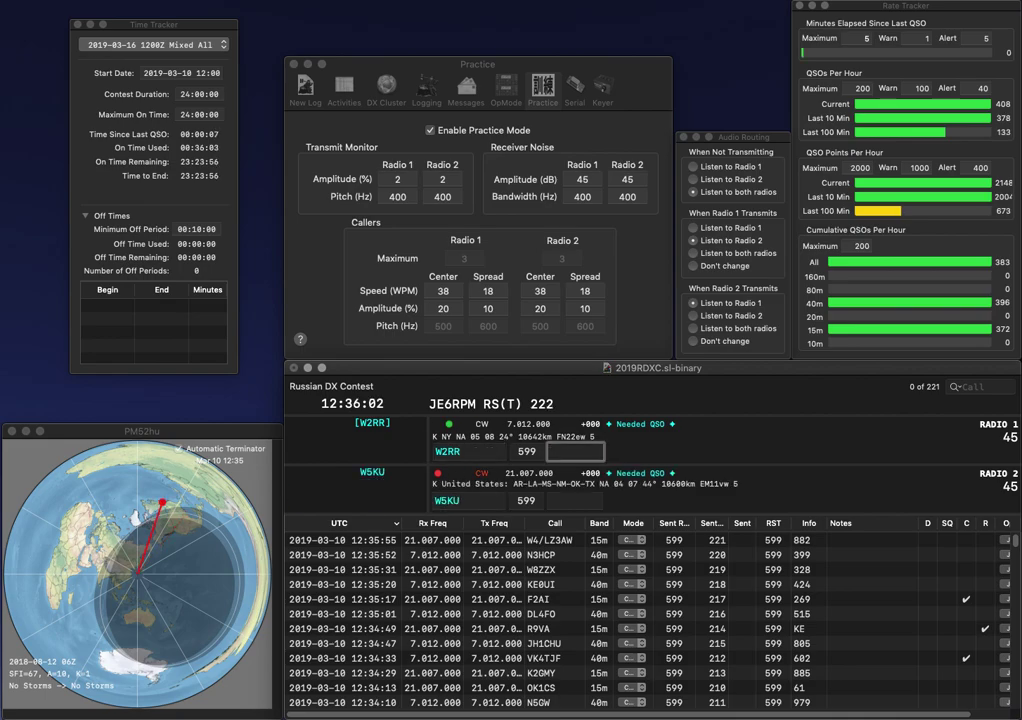
key(Return)
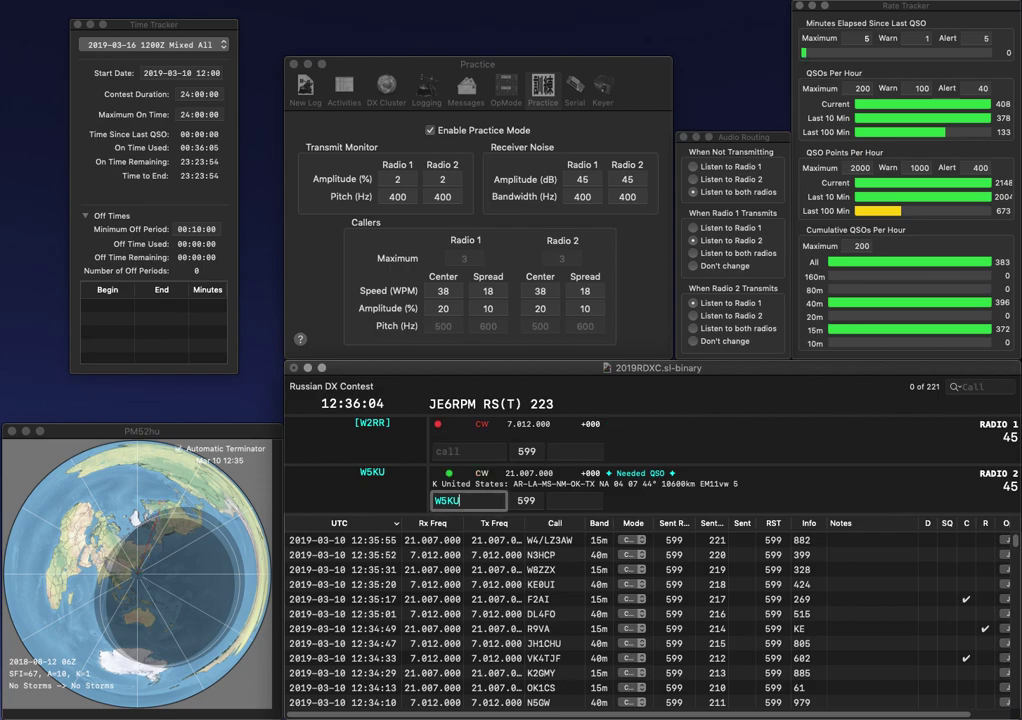
text(344)
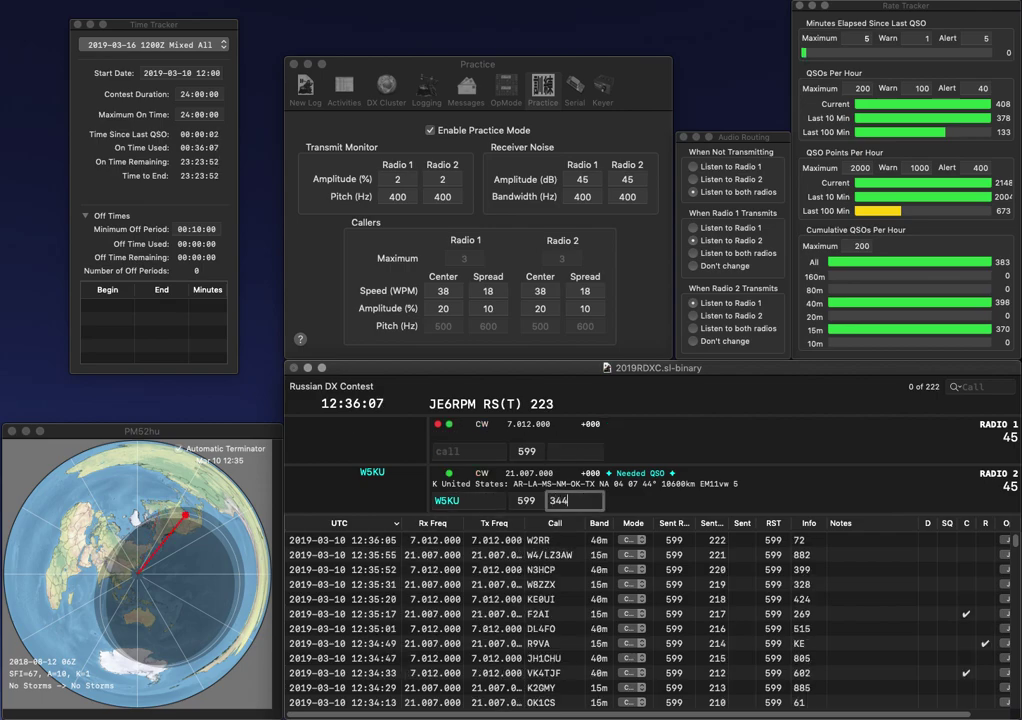
key(Return)
text(1XZ)
key(Return)
text(OH)
key(BackSpace)
text(U2PA)
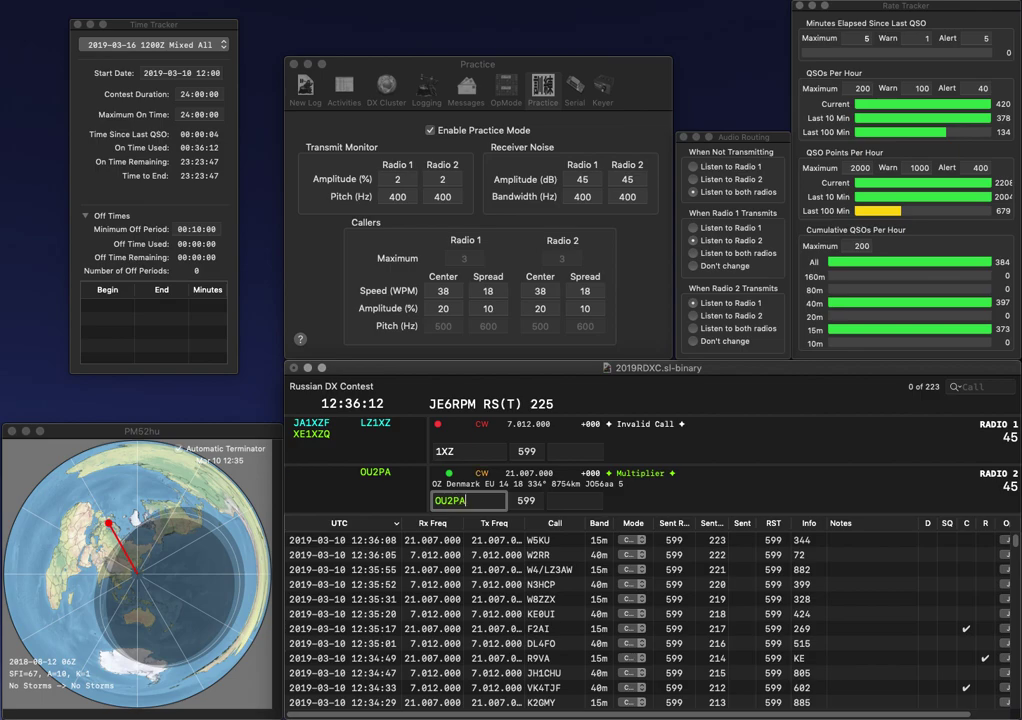
key(grave)
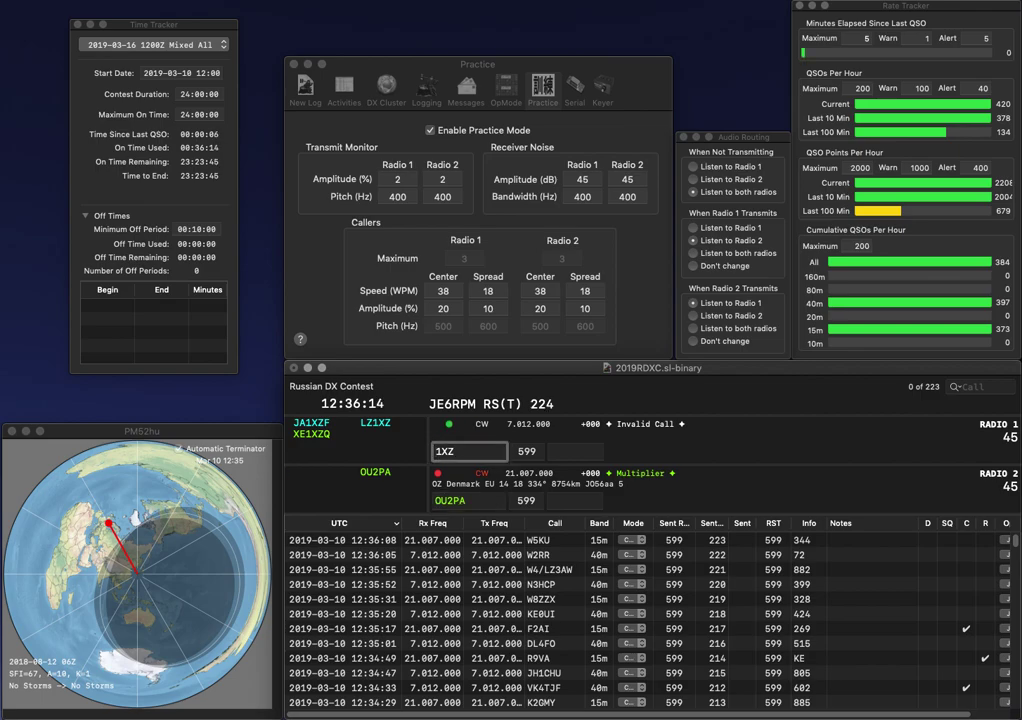
text(ZS)
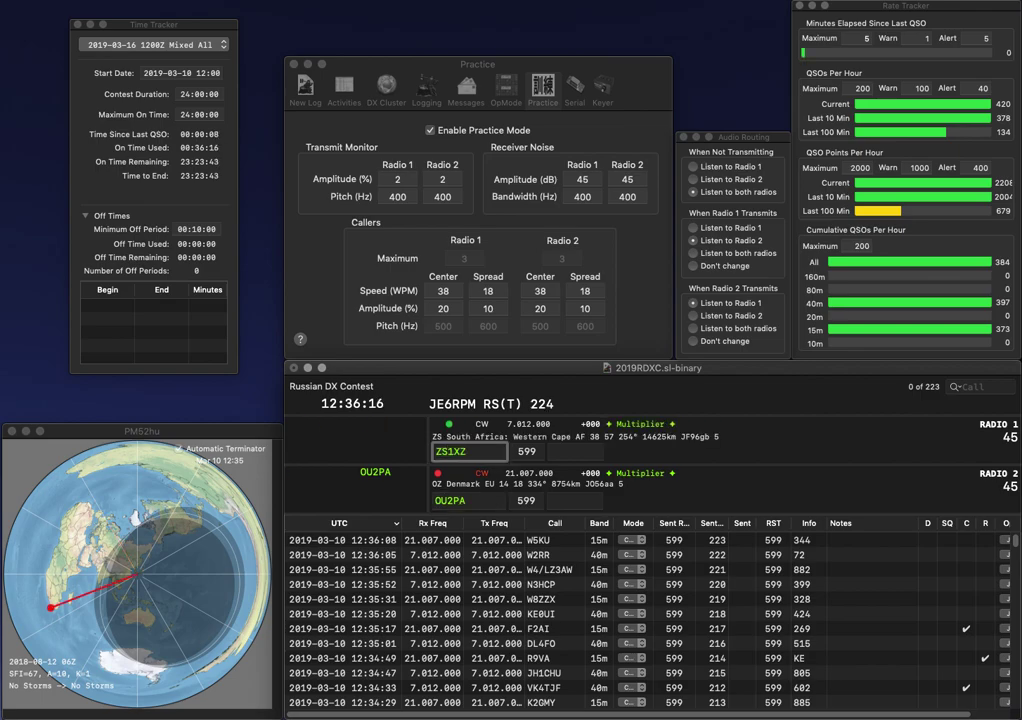
key(BackSpace)
text(G)
key(Return)
- Log the OU2PA contact on Radio 2 with exchange 103 and the ZS1XG contact on Radio 1 with exchange 875
key(space)
text(19-)
text(03)
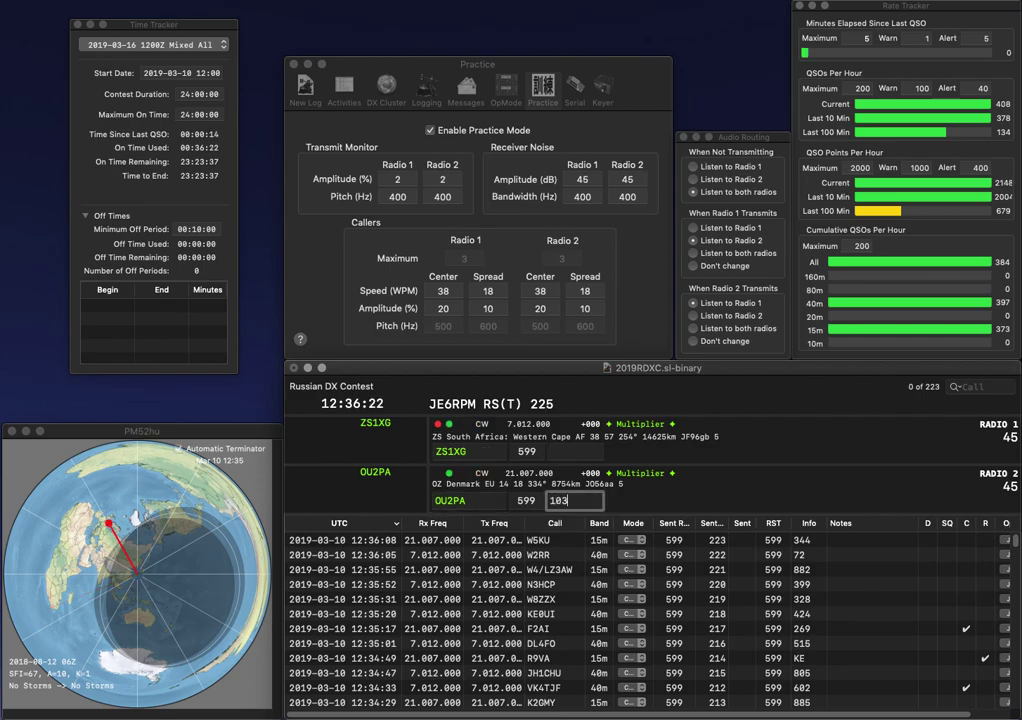
key(Return)
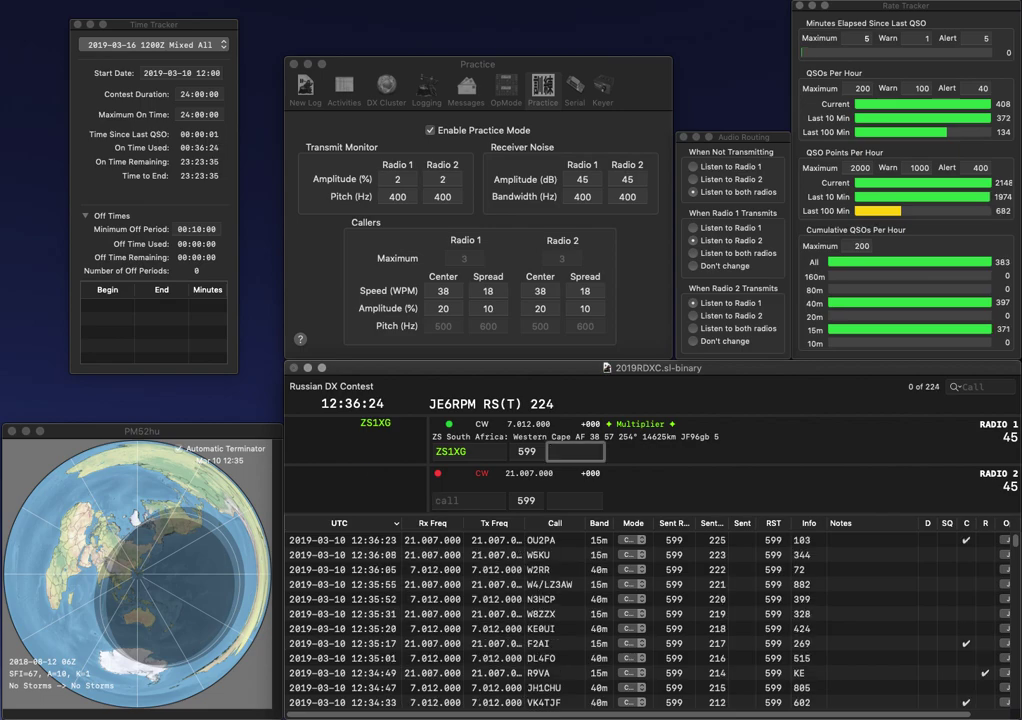
text(875)
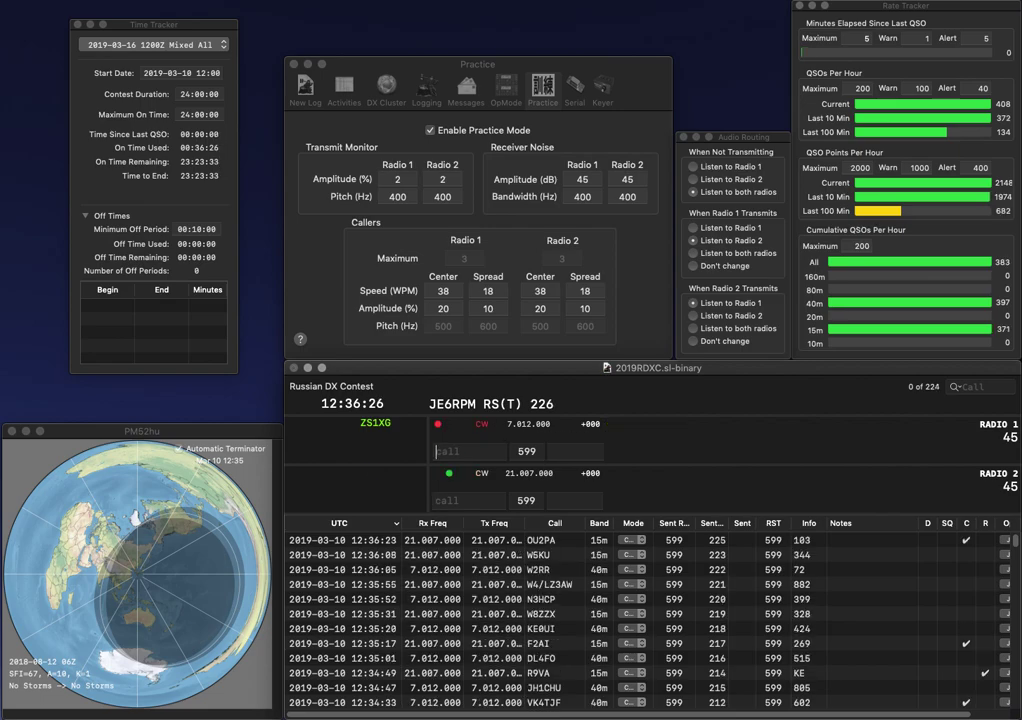
key(Return)
- Enter the partial call 3SK on Radio 2, correcting its digit, and send it
text(2)
text(S)
key(Left)
key(BackSpace)
text(3)
key(Right)
text(K)
key(Return)
text(6PYZ)
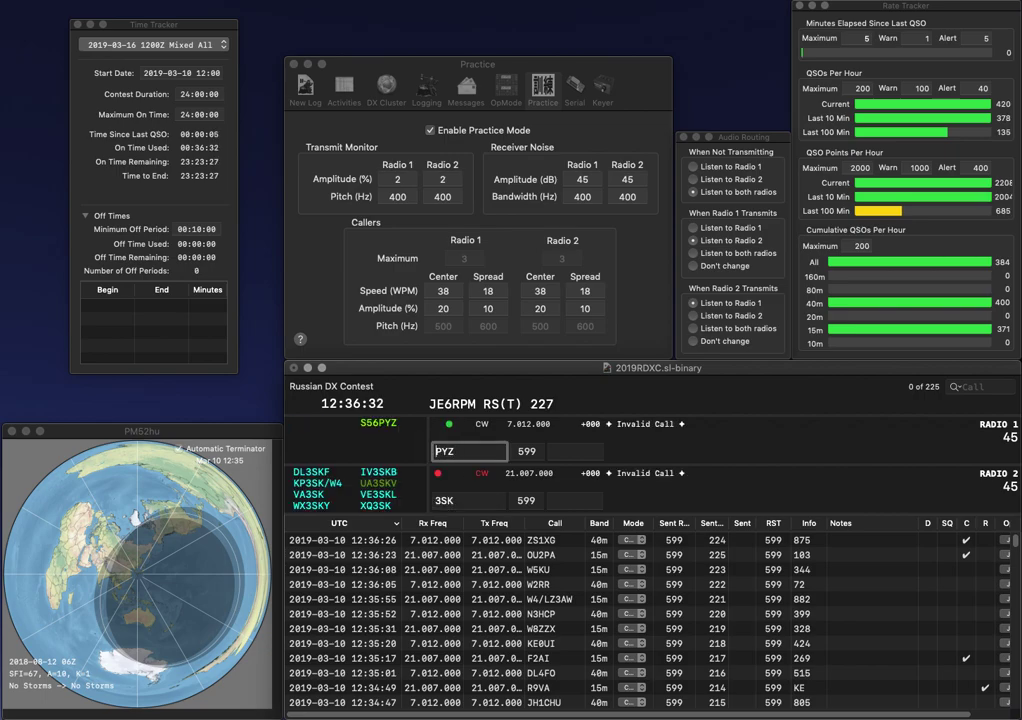
text(S56)
key(Return)
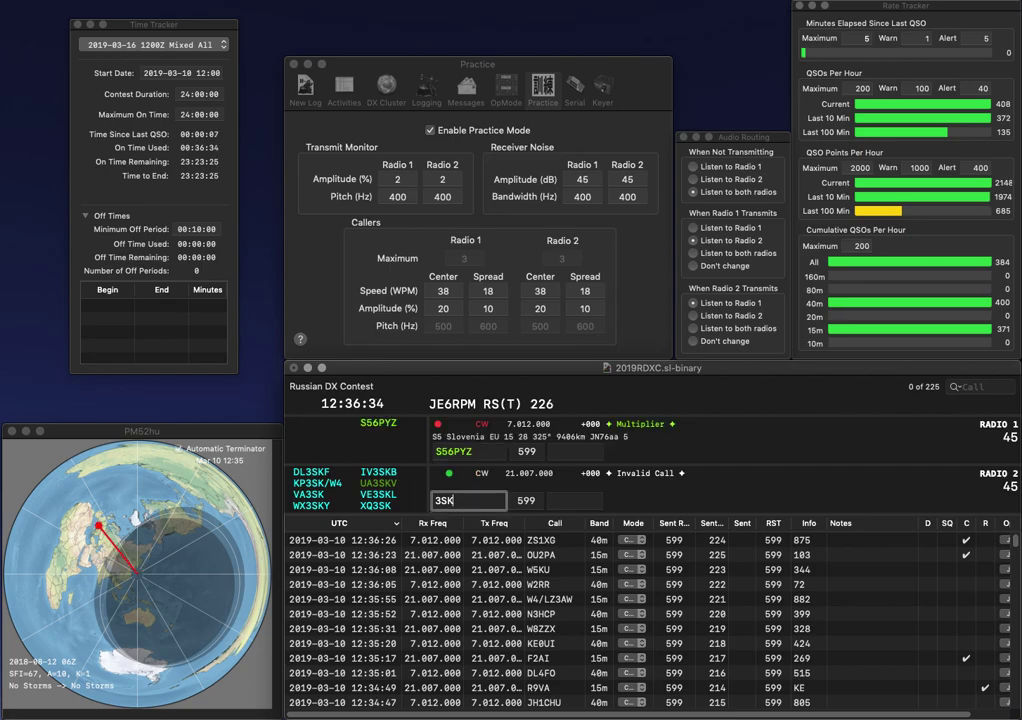
text(XQ)
key(Return)
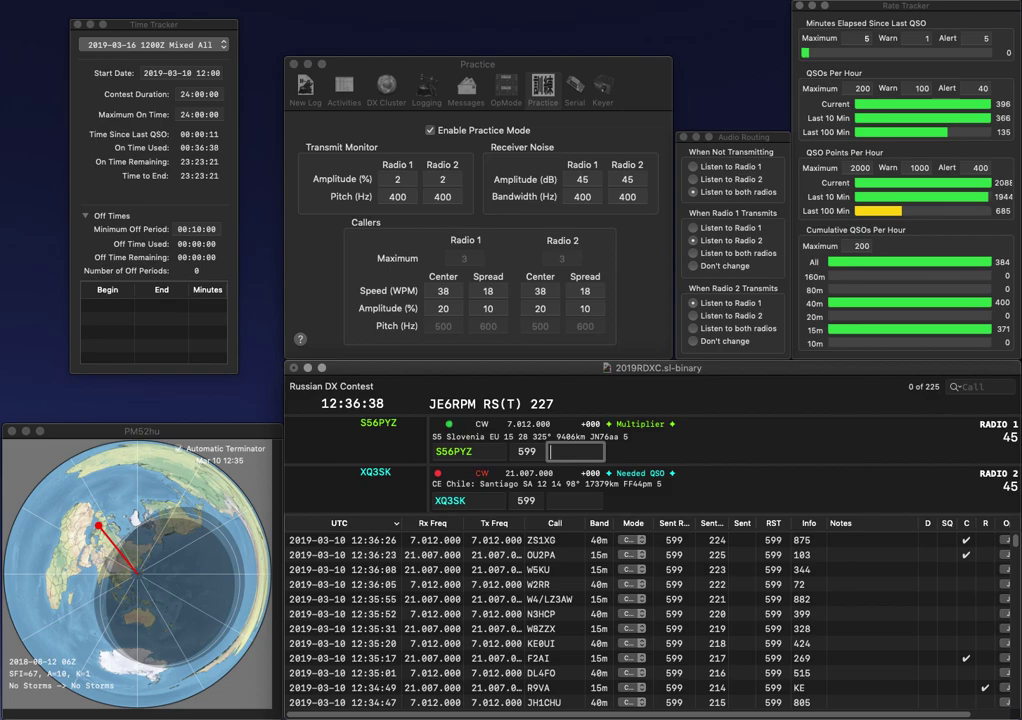
text(635)
key(Return)
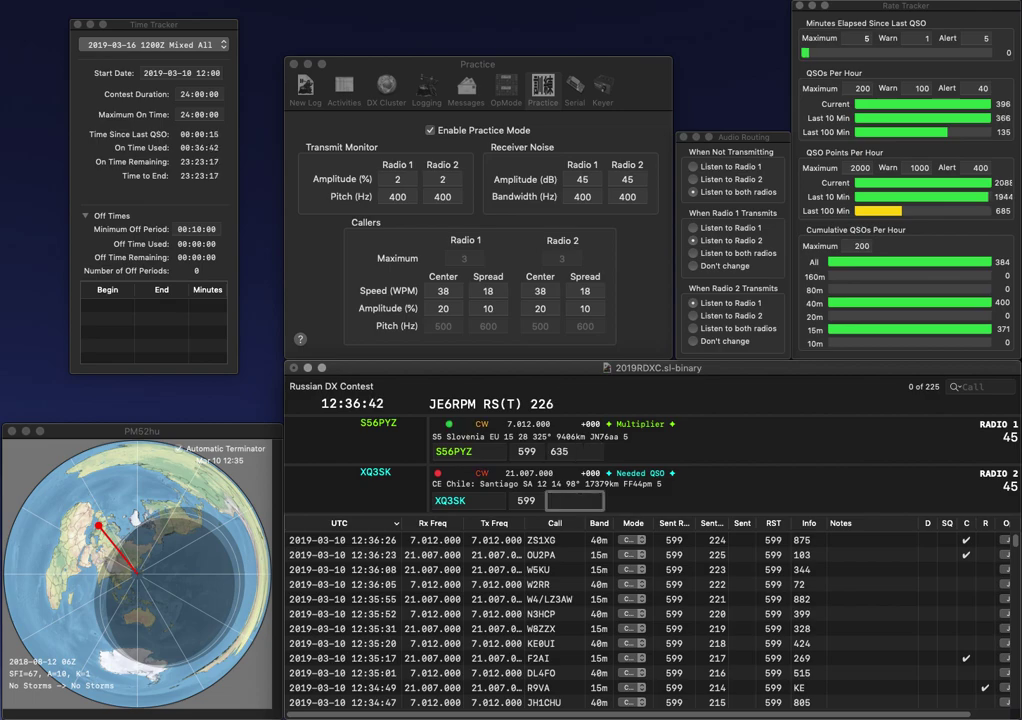
text(35)
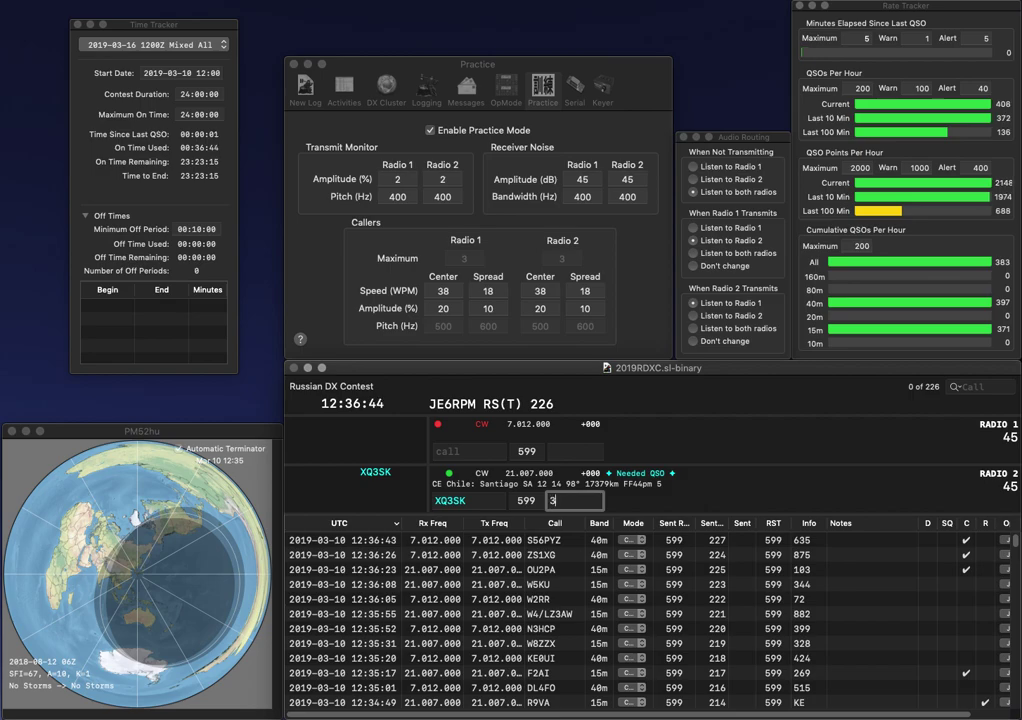
key(Return)
text(IQ2DN)
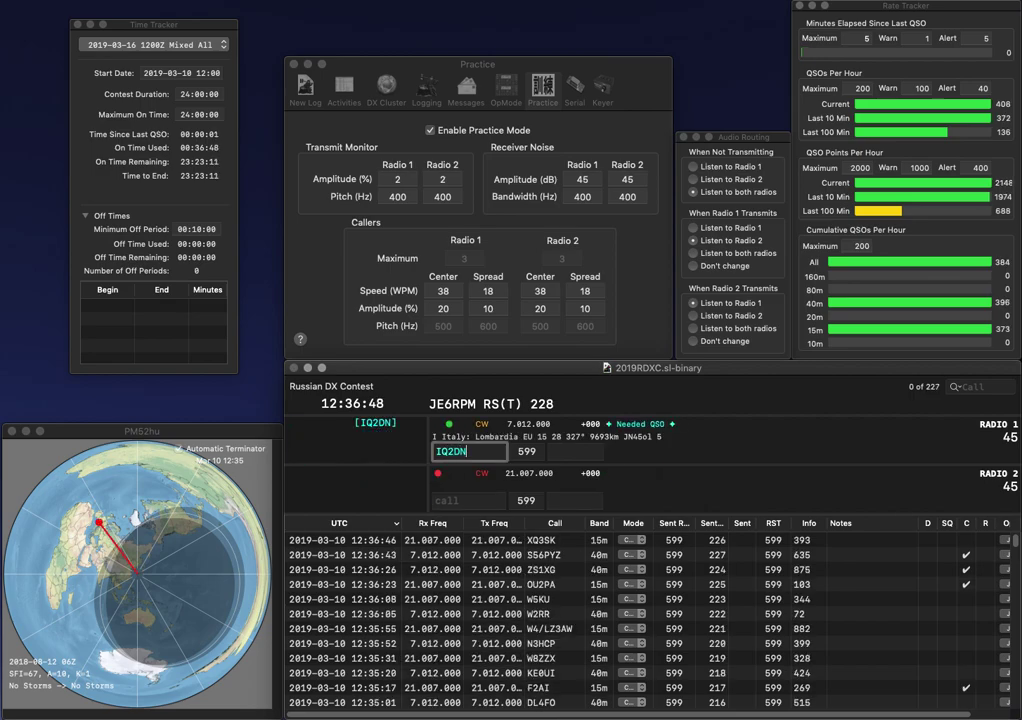
key(Return)
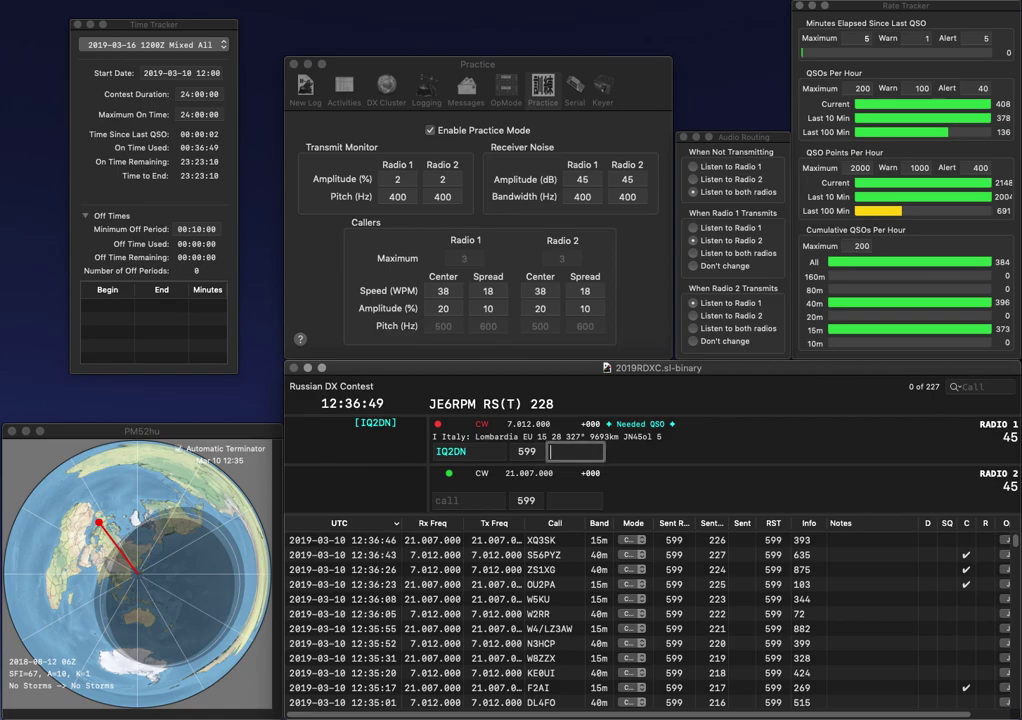
- Enter and send the call IK6FAW on Radio 2, and log the IQ2DN contact on Radio 1 with exchange 477
text(IK6FAW)
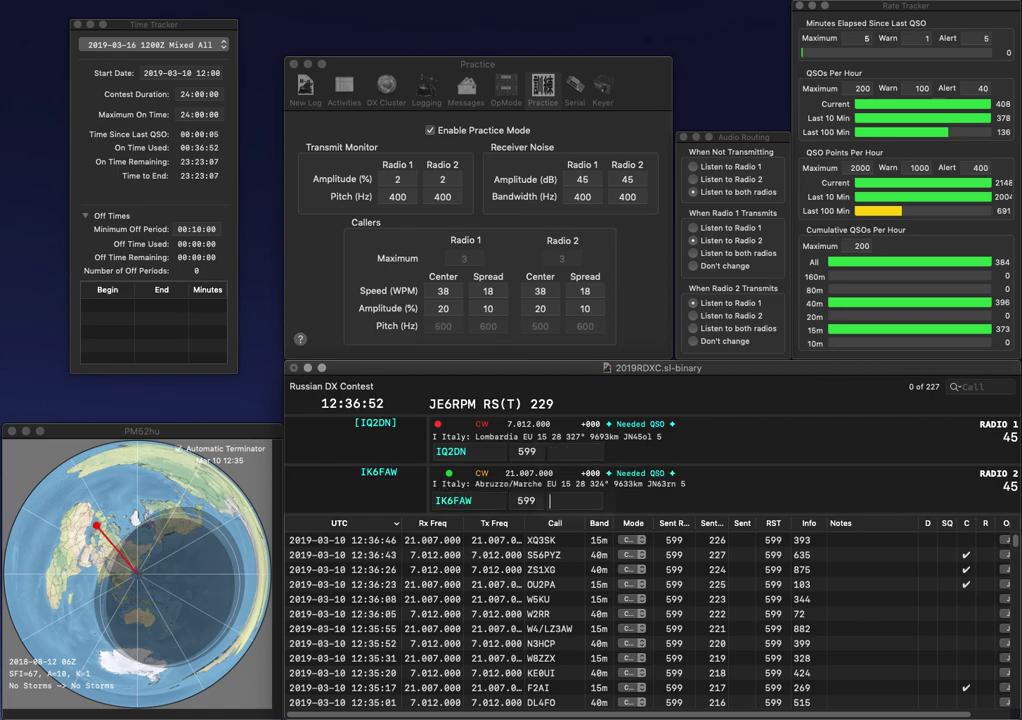
key(Return)
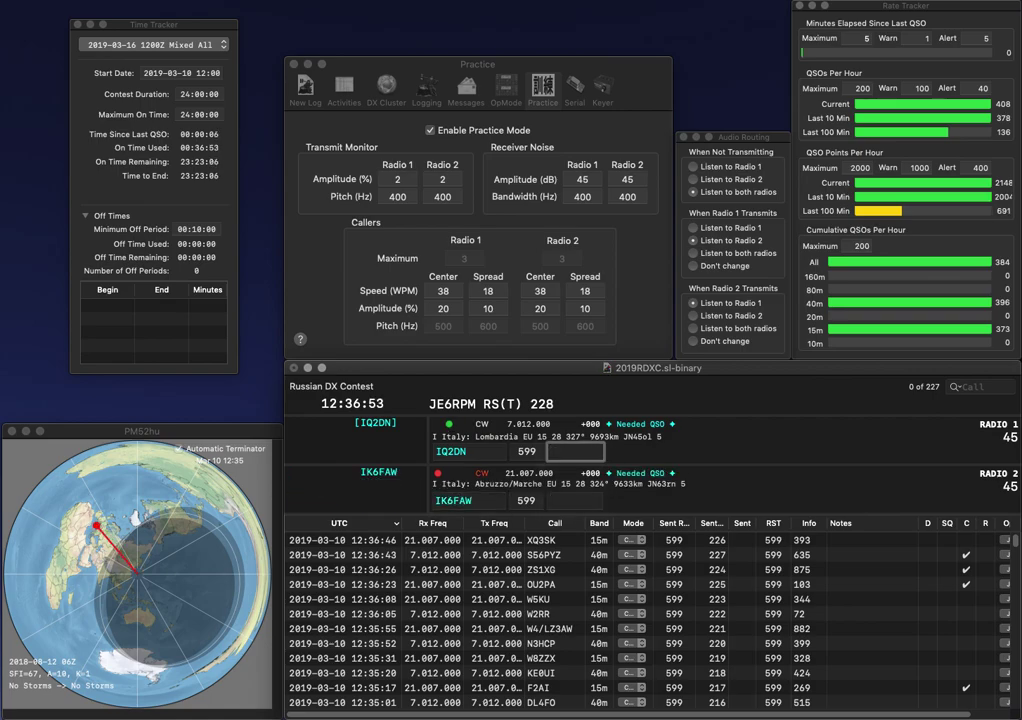
text(477)
key(Return)
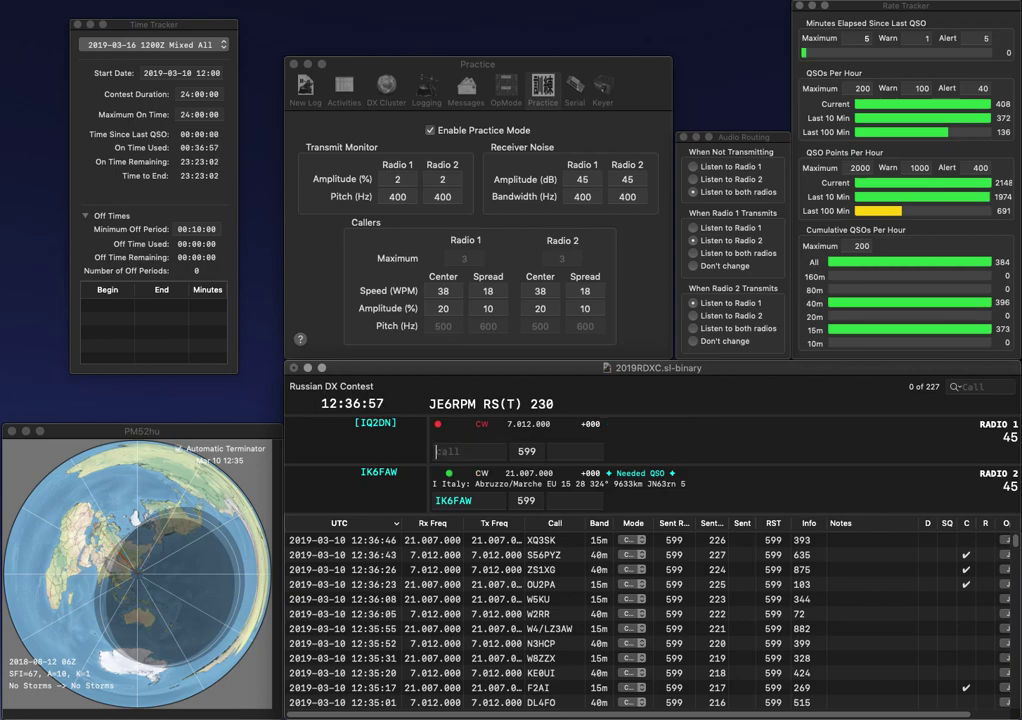
text(929)
key(Return)
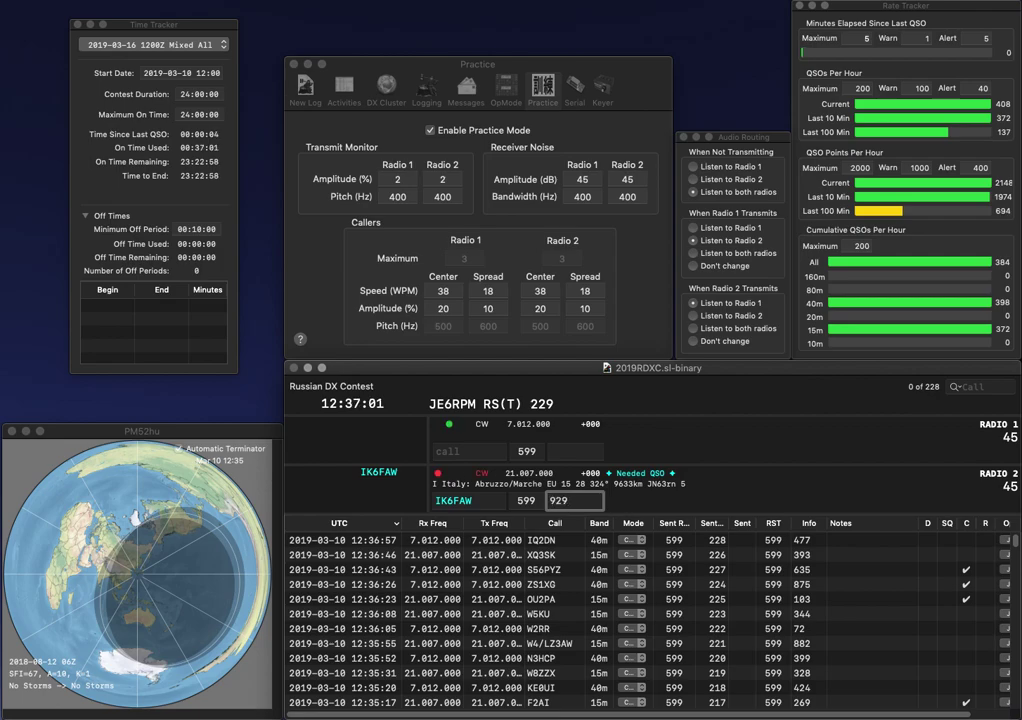
key(BackSpace)
text(8)
key(Return)
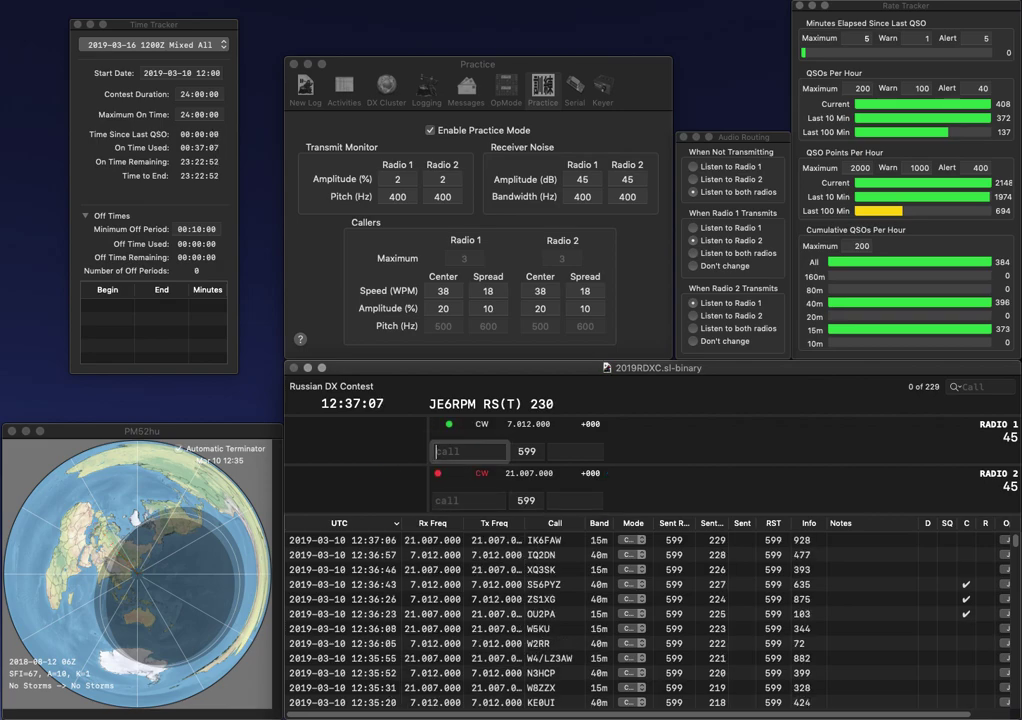
- Send the partial call ONAM on Radio 1 and enter the call K9WEN on Radio 2
text(ONAM)
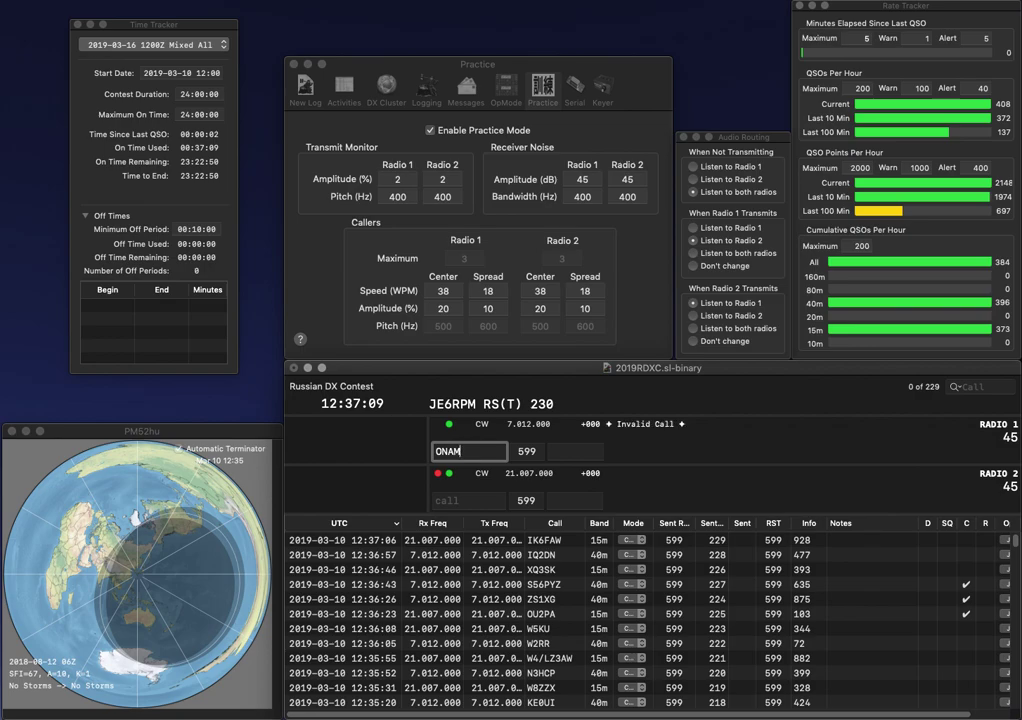
key(Return)
text(K9WEN)
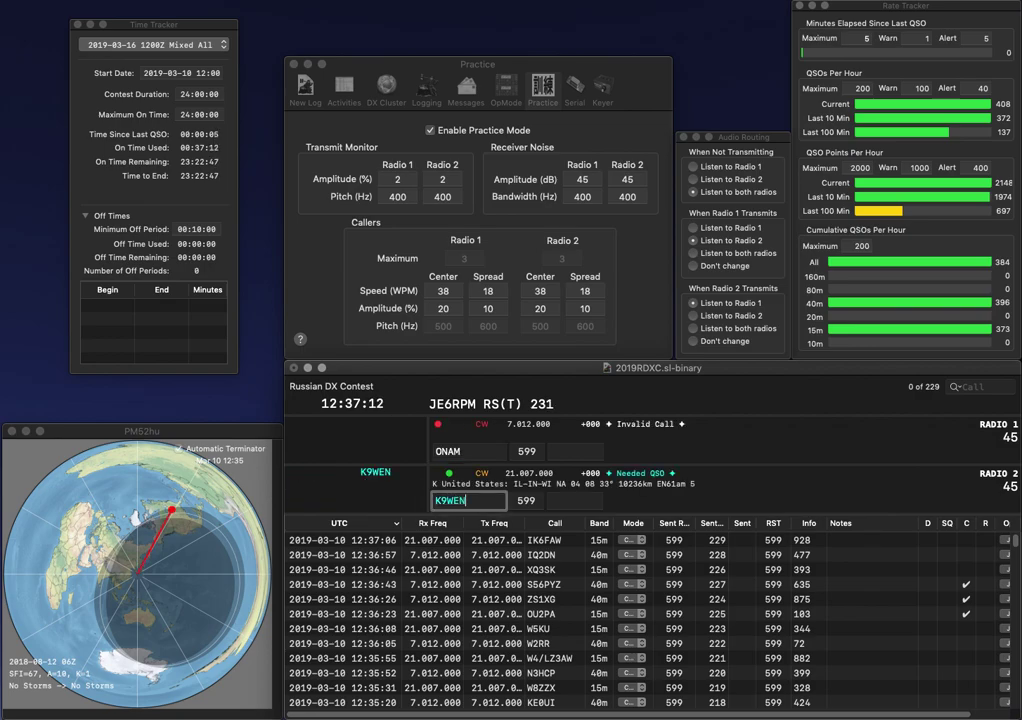
- Complete the Radio 1 call as ON5AM by inserting the missing digit, and send its exchange
key(backslash)
click(448, 451)
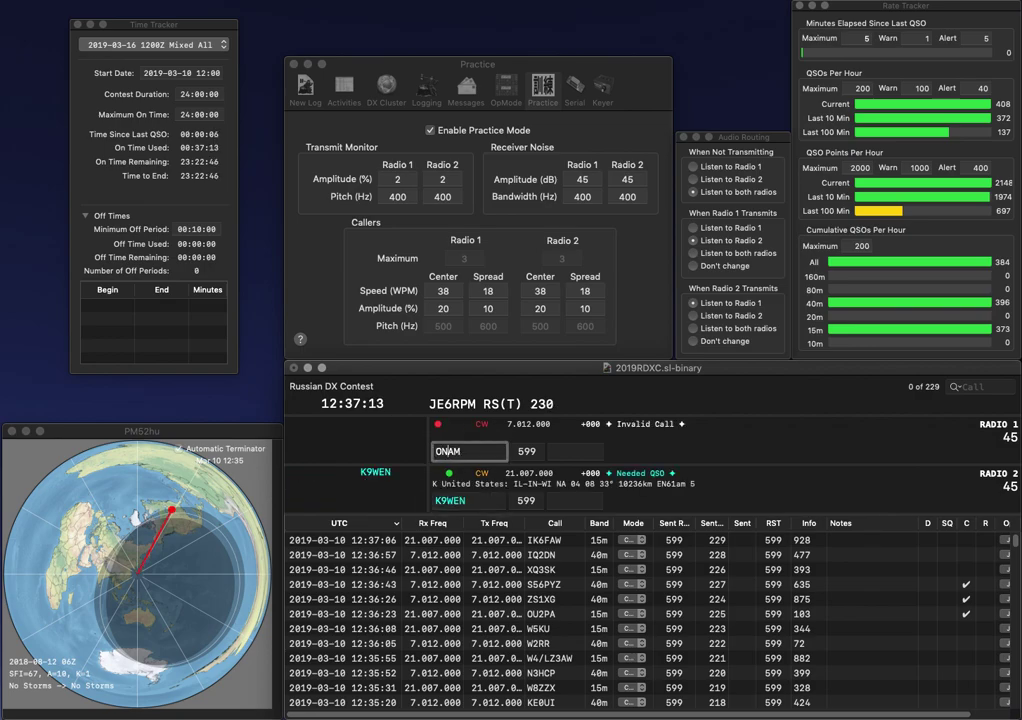
text(5)
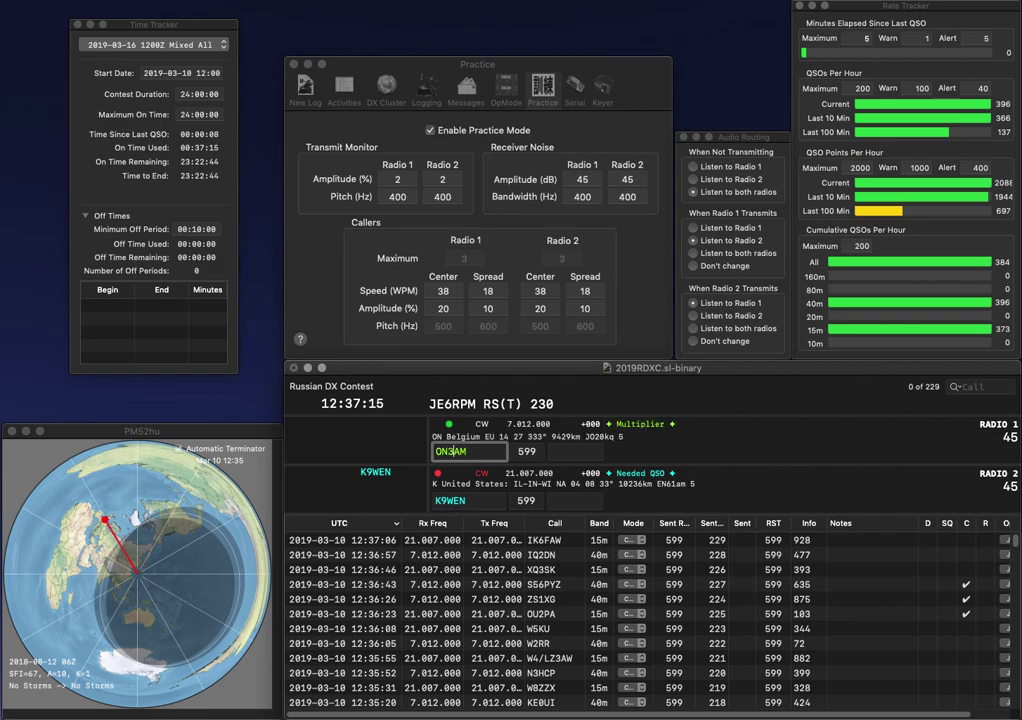
key(backslash)
key(space)
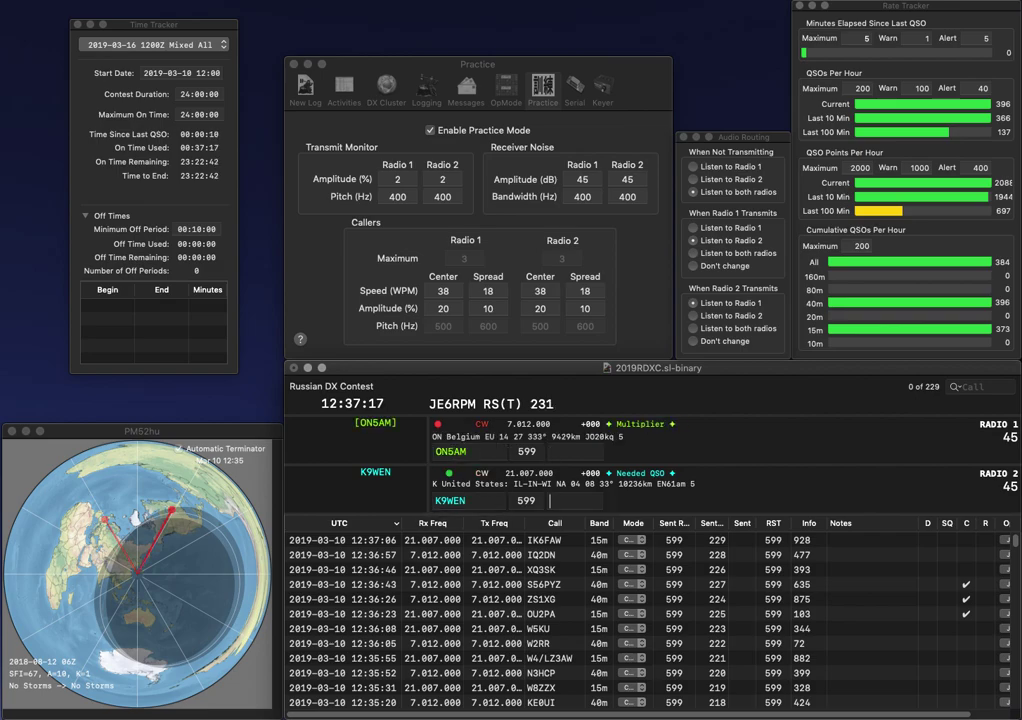
text(36)
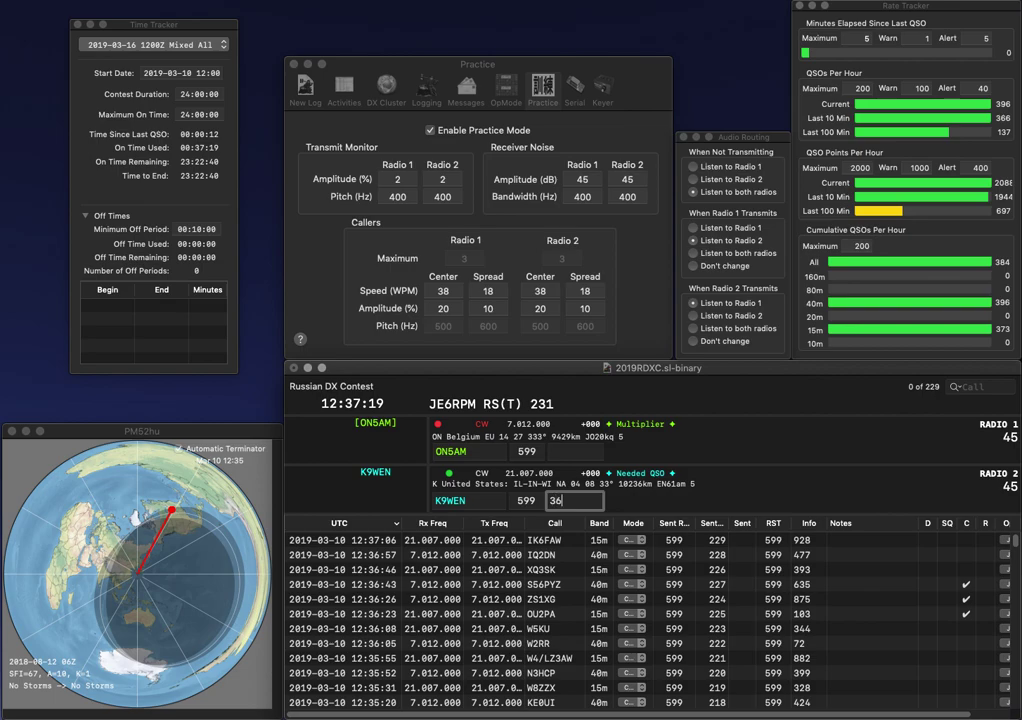
key(Return)
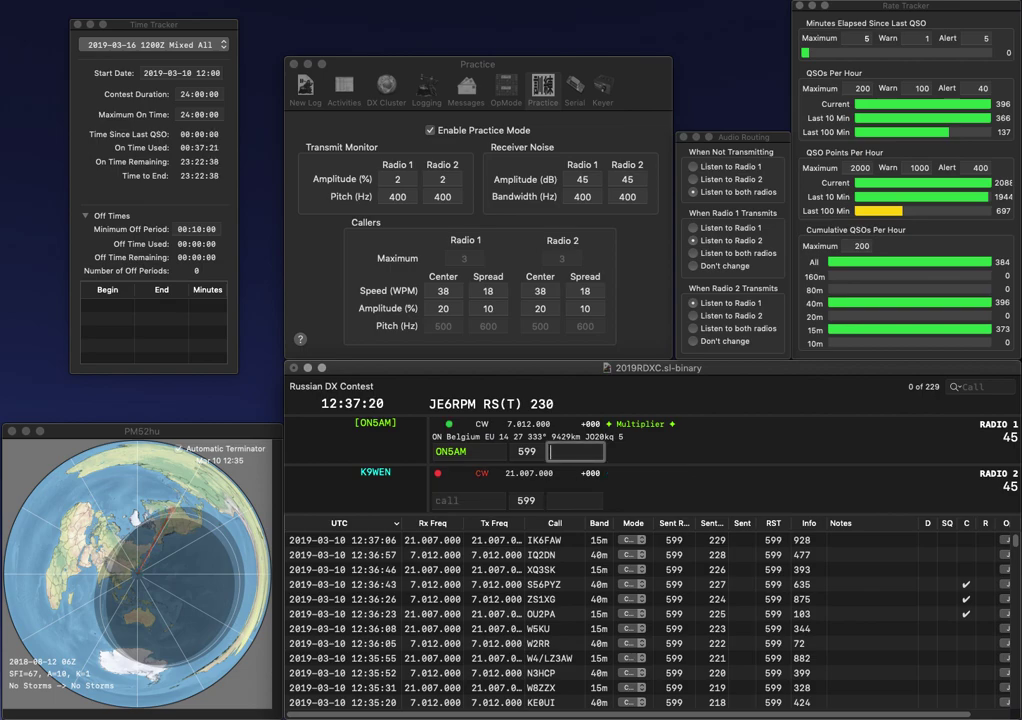
text(51)
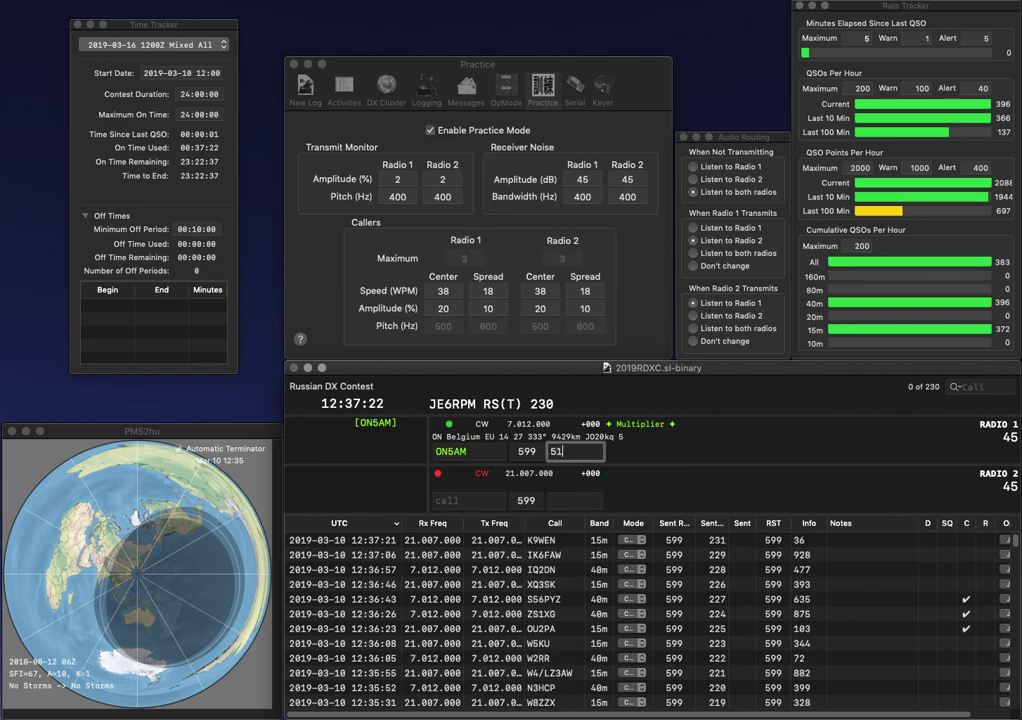
text(8)
key(Return)
text(W0LVZ)
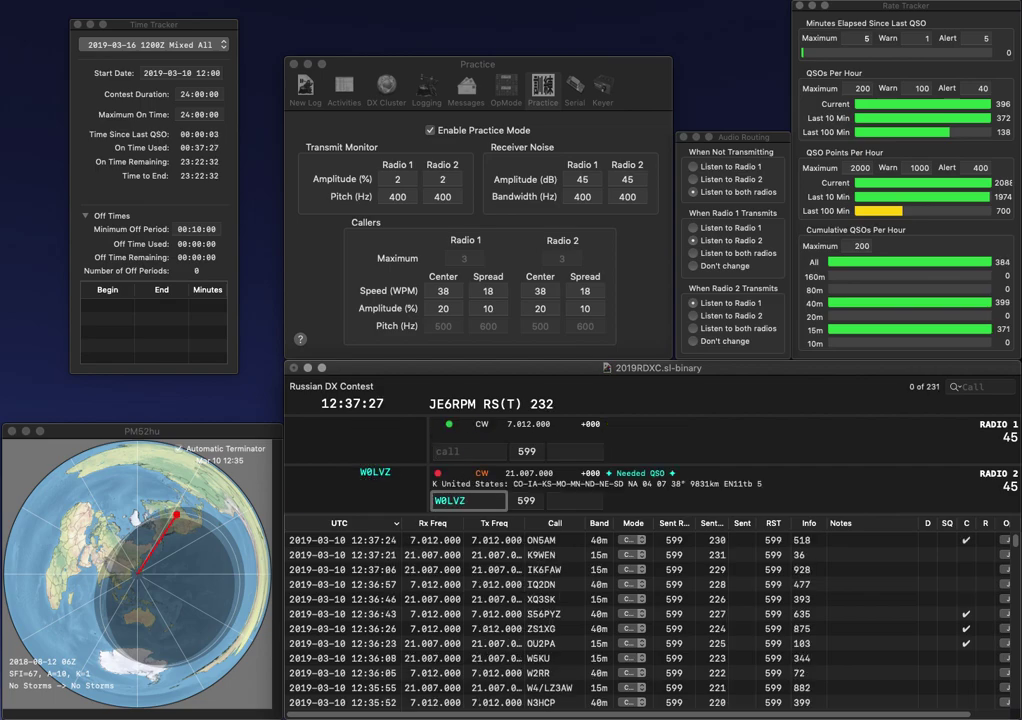
key(Return)
text(Y)
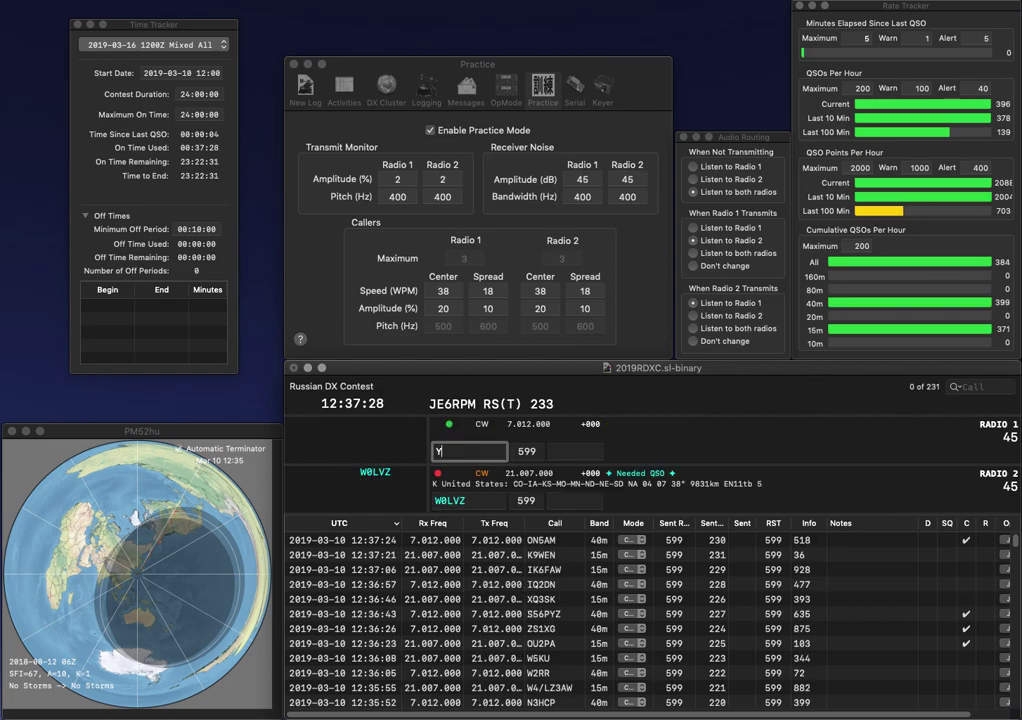
text(DA0)
key(Return)
key(Tab)
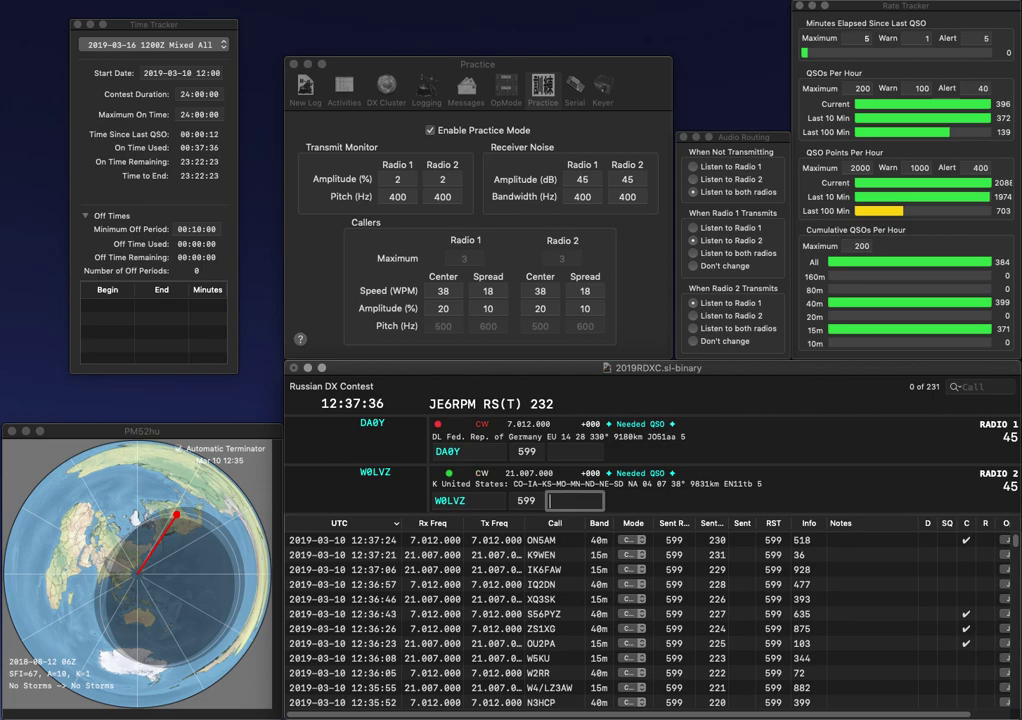
- Log the W0LVZ contact on Radio 2 with exchange 590 and the DA0Y contact on Radio 1 with exchange 80
text(590)
key(Return)
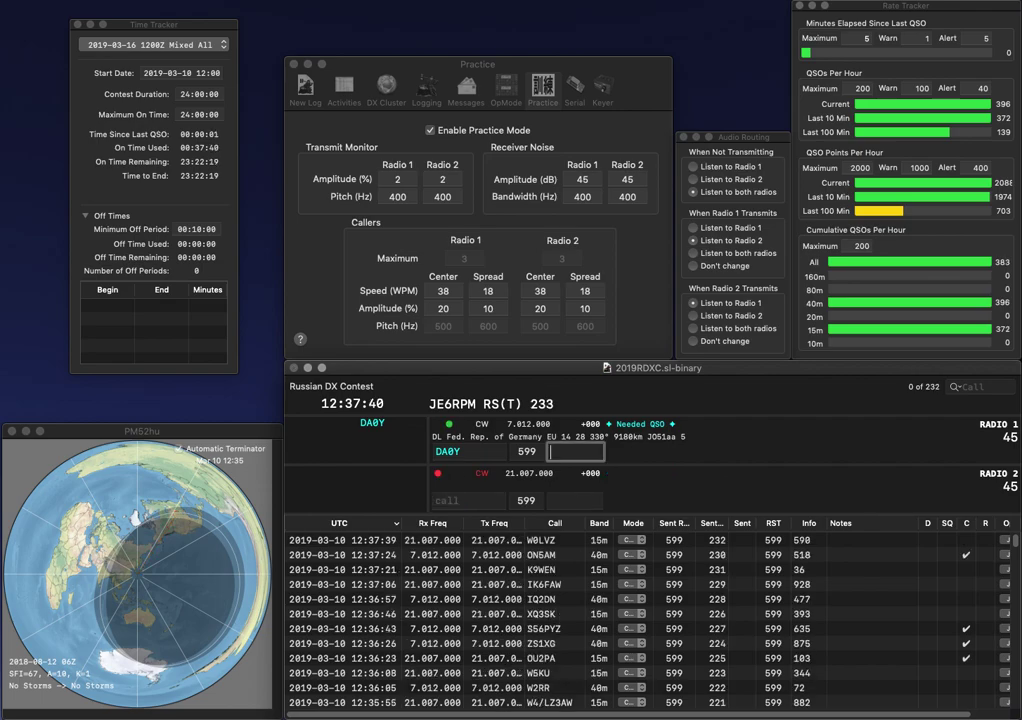
text(80)
key(Return)
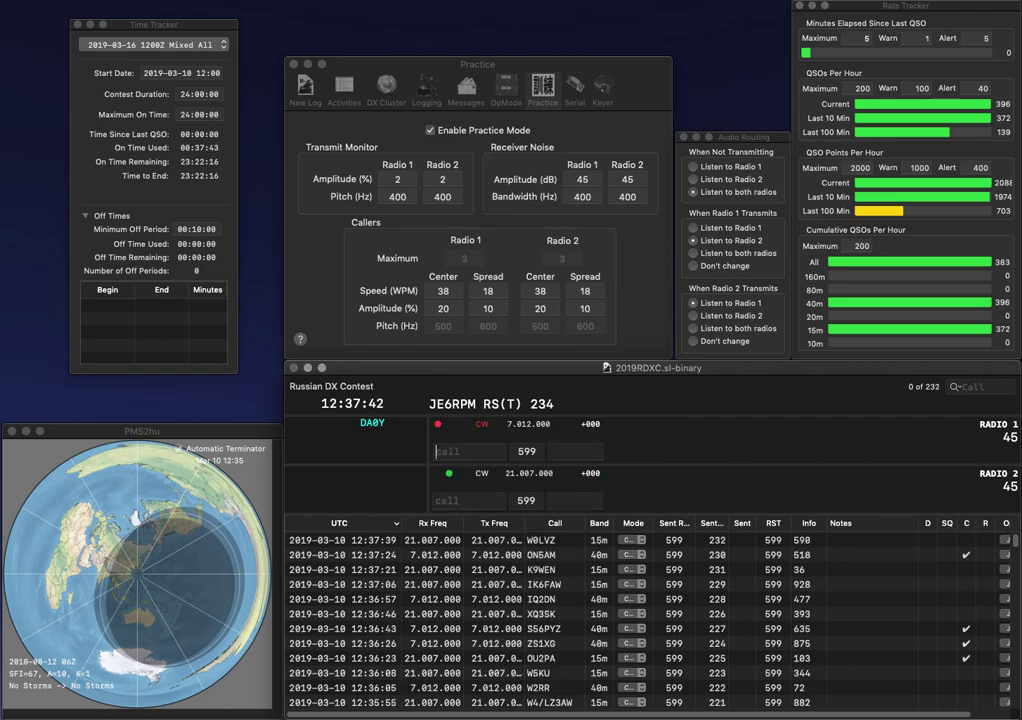
text(RA0U)
key(BackSpace)
text(F)
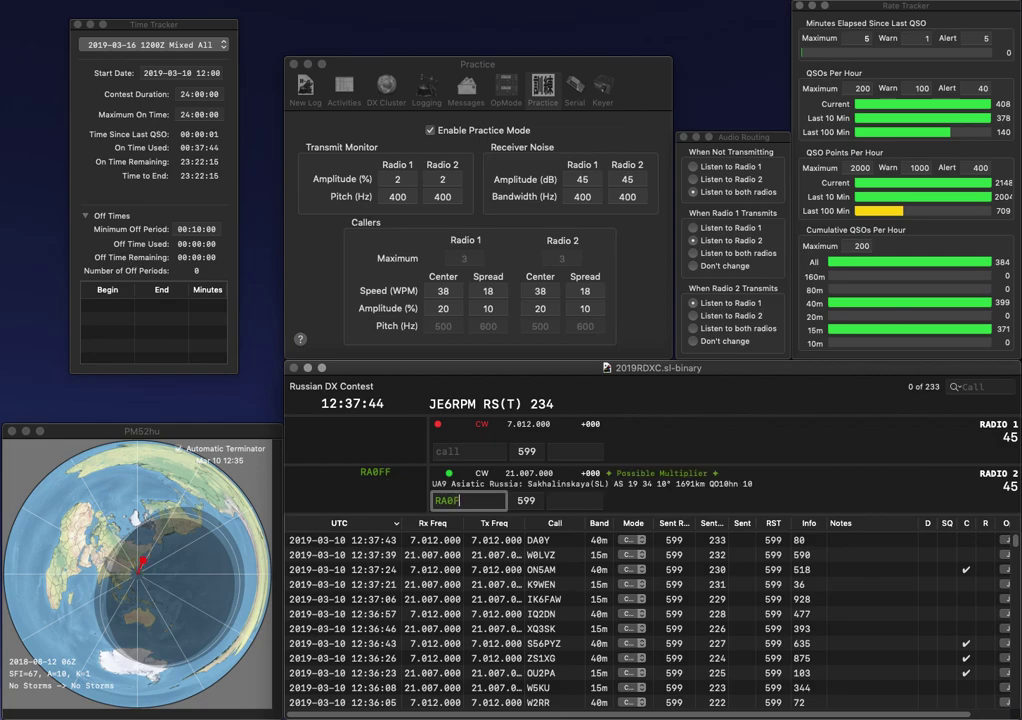
key(Return)
text(K)
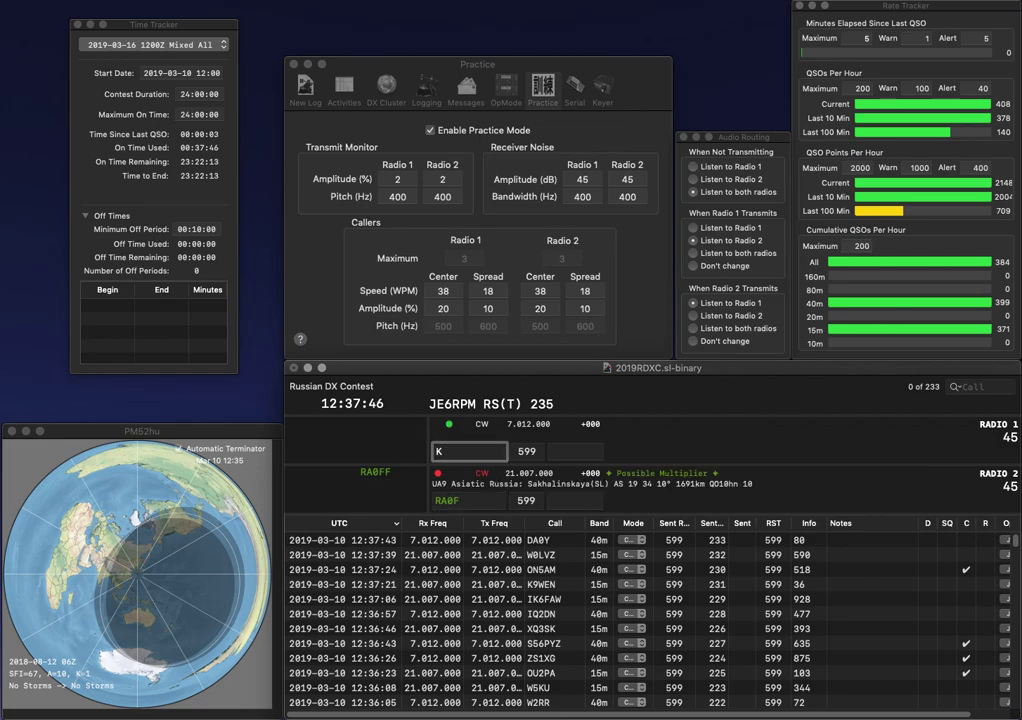
text(0SDW)
key(Return)
key(BackSpace)
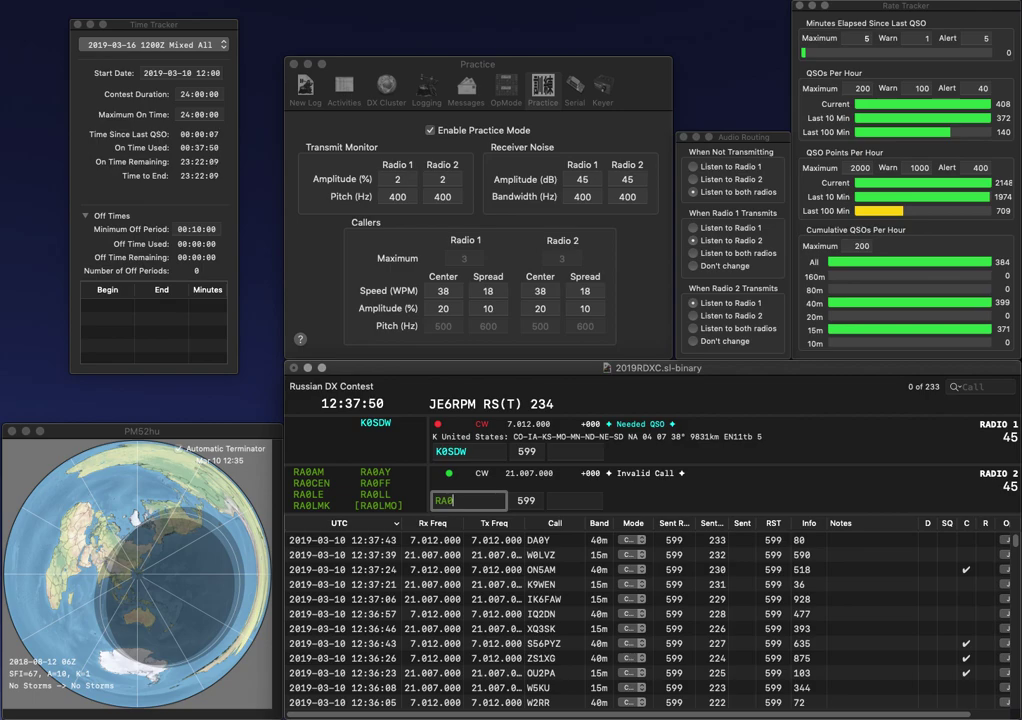
text(UF/)
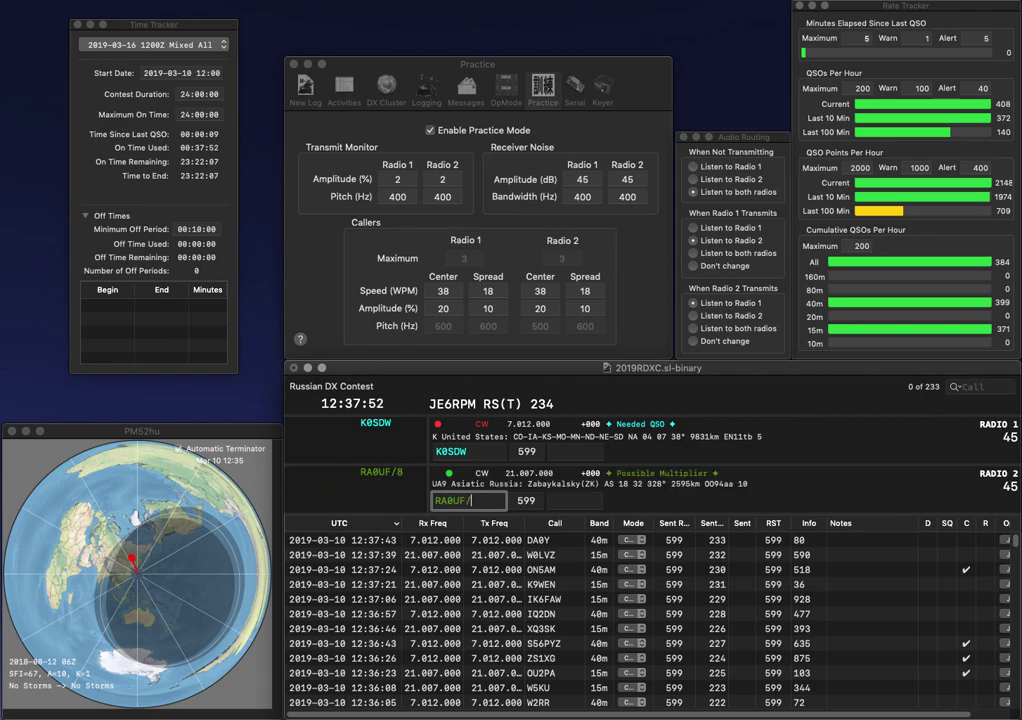
text(8)
key(Return)
key(space)
text(510)
key(Return)
text(KE)
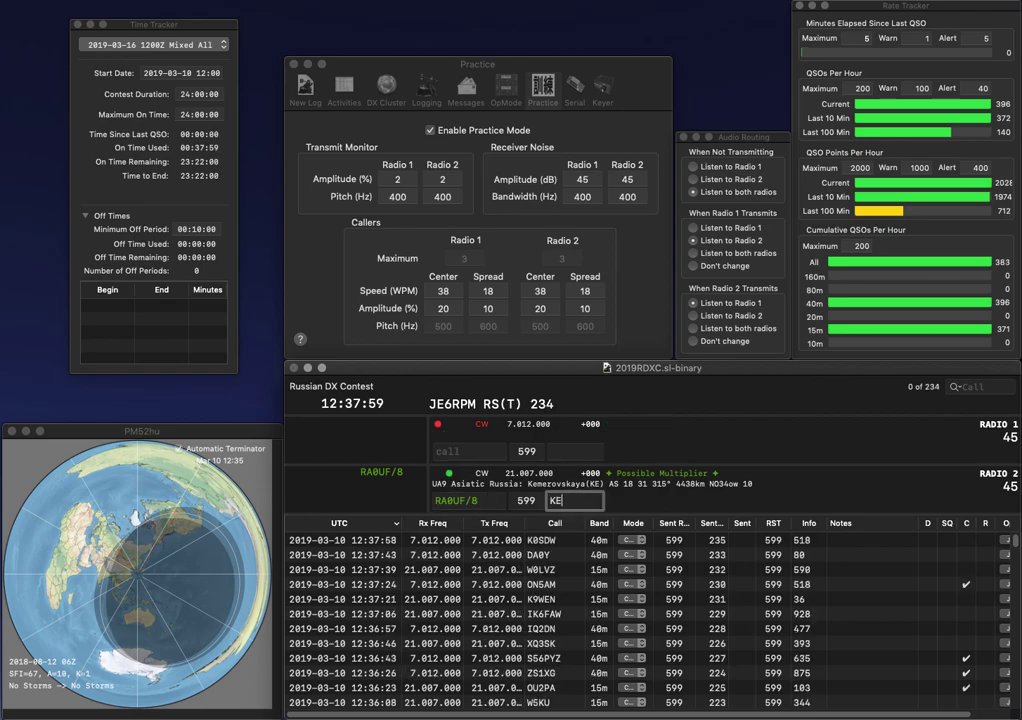
key(Return)
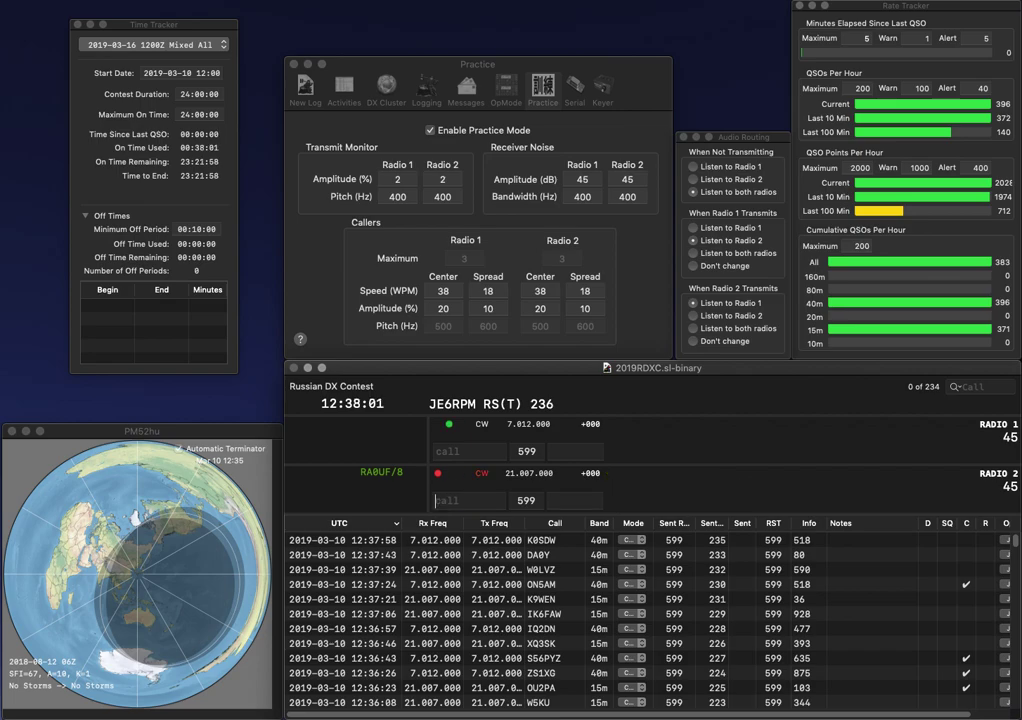
text(GM4ZMK)
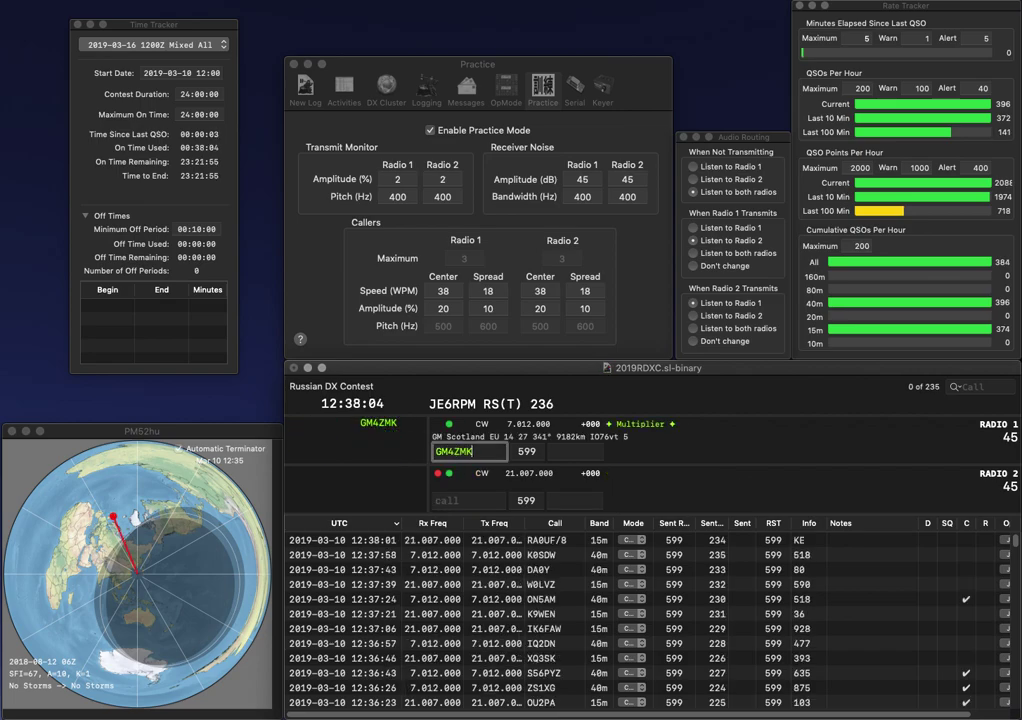
key(Return)
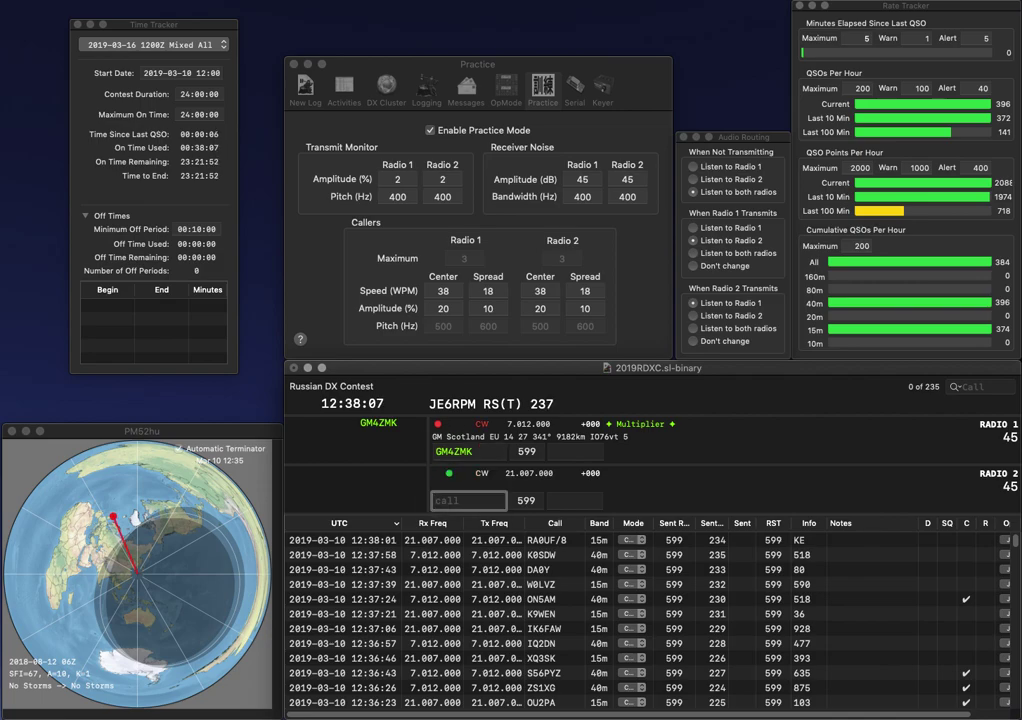
text(P40A)
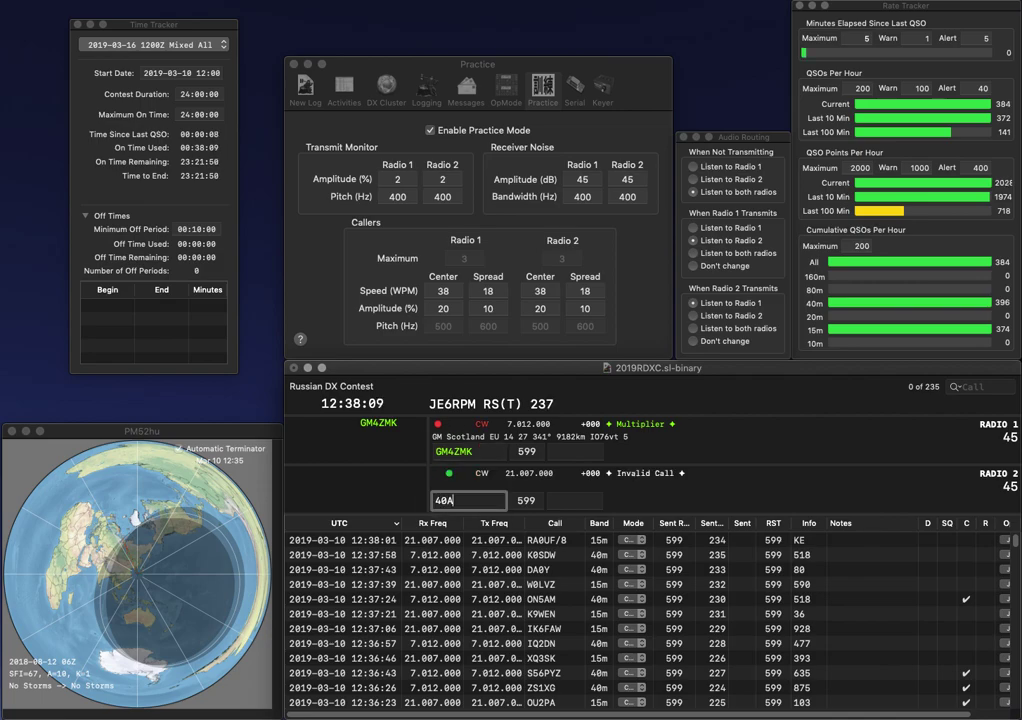
key(Return)
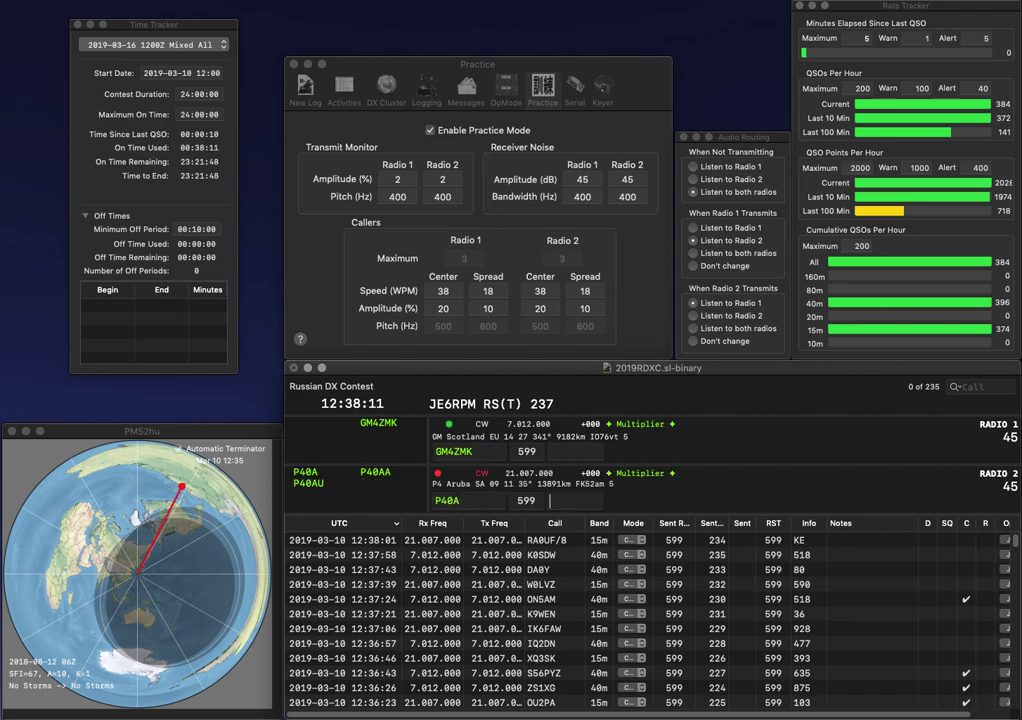
- Log the GM4ZMK contact on Radio 1 with exchange 570 and the P40A contact on Radio 2 with exchange 421
text(57)
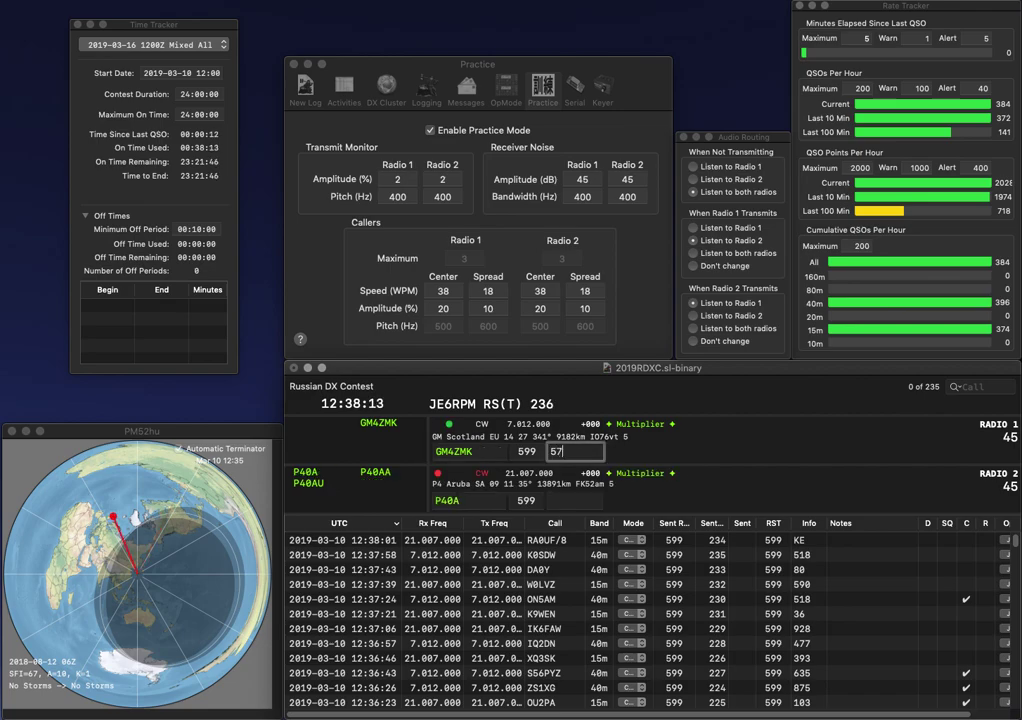
text(0)
key(Return)
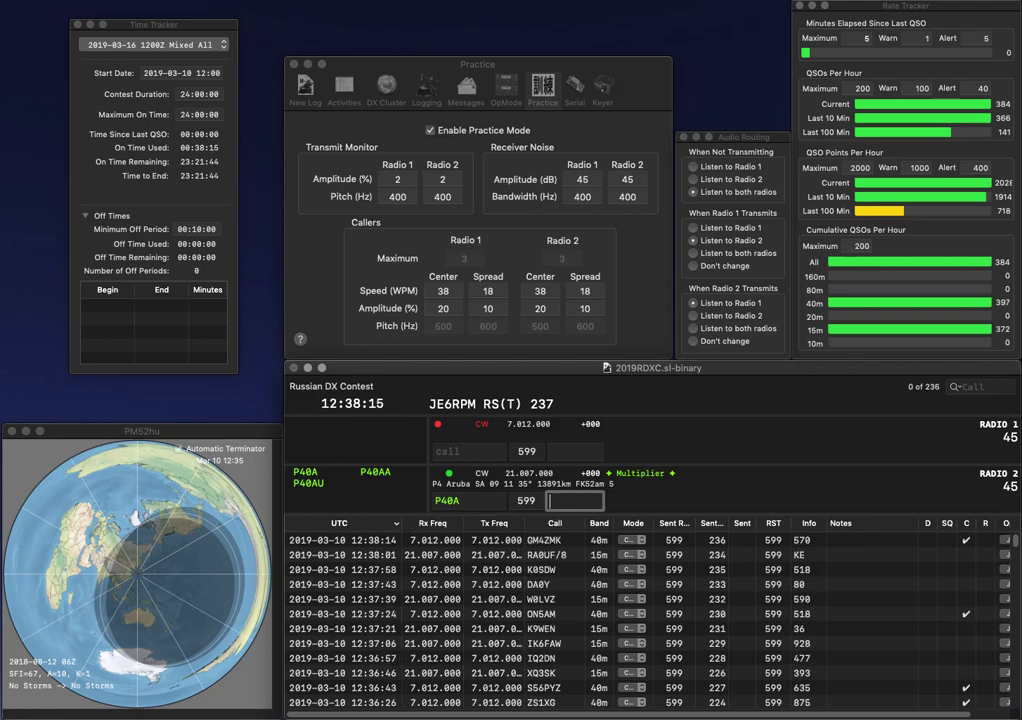
text(421)
key(Return)
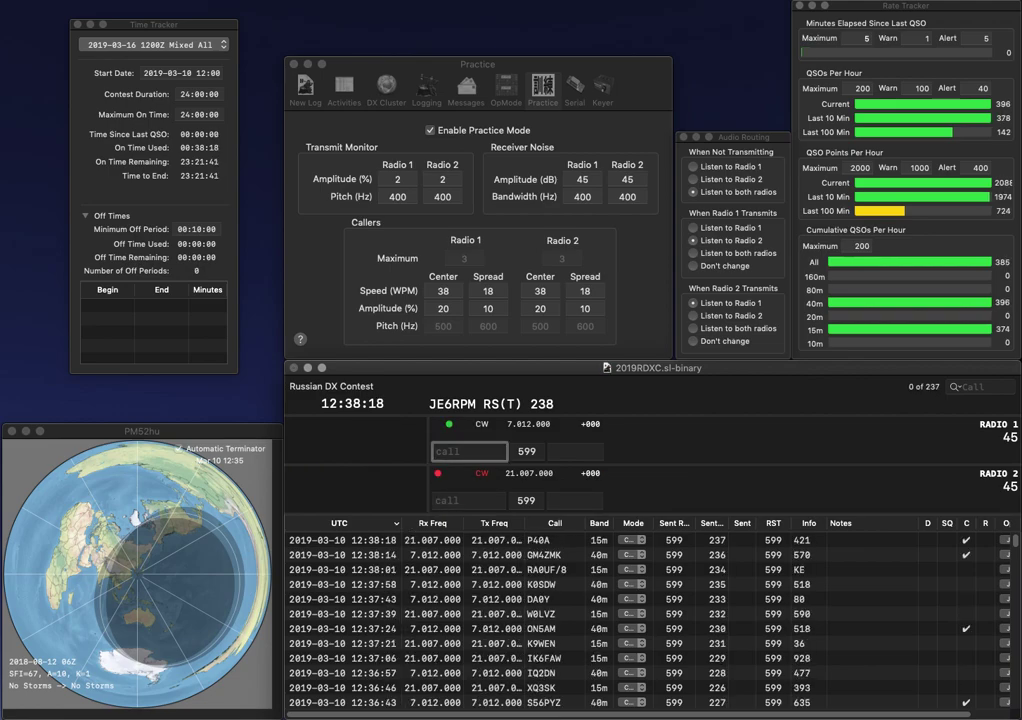
text(W)
key(Return)
text(RT9J)
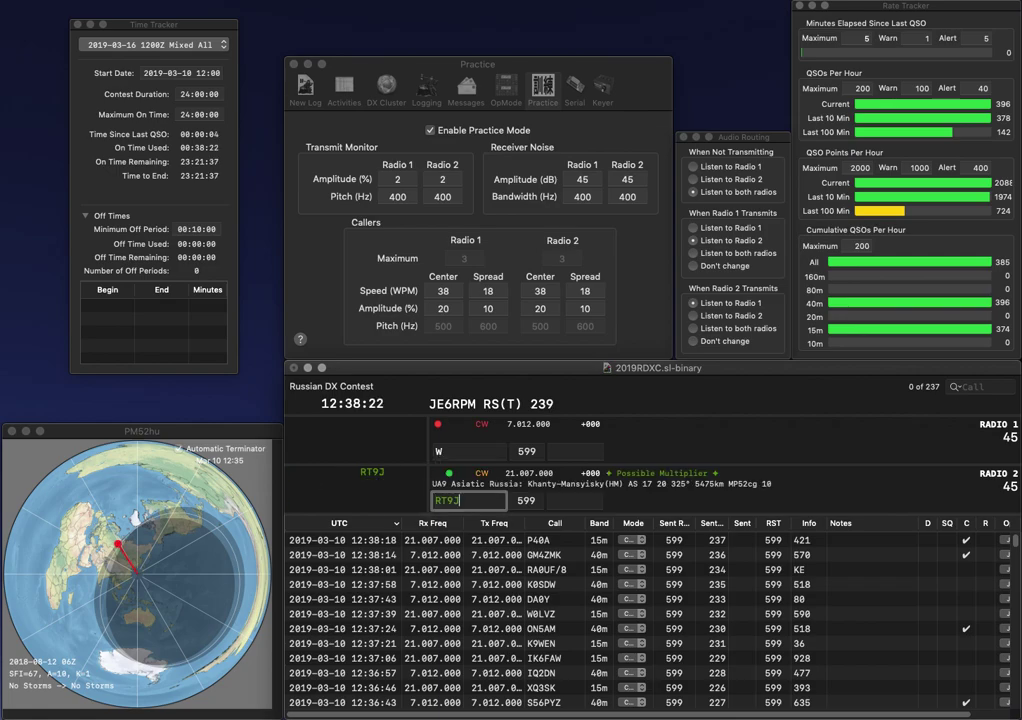
key(Return)
text(JL1)
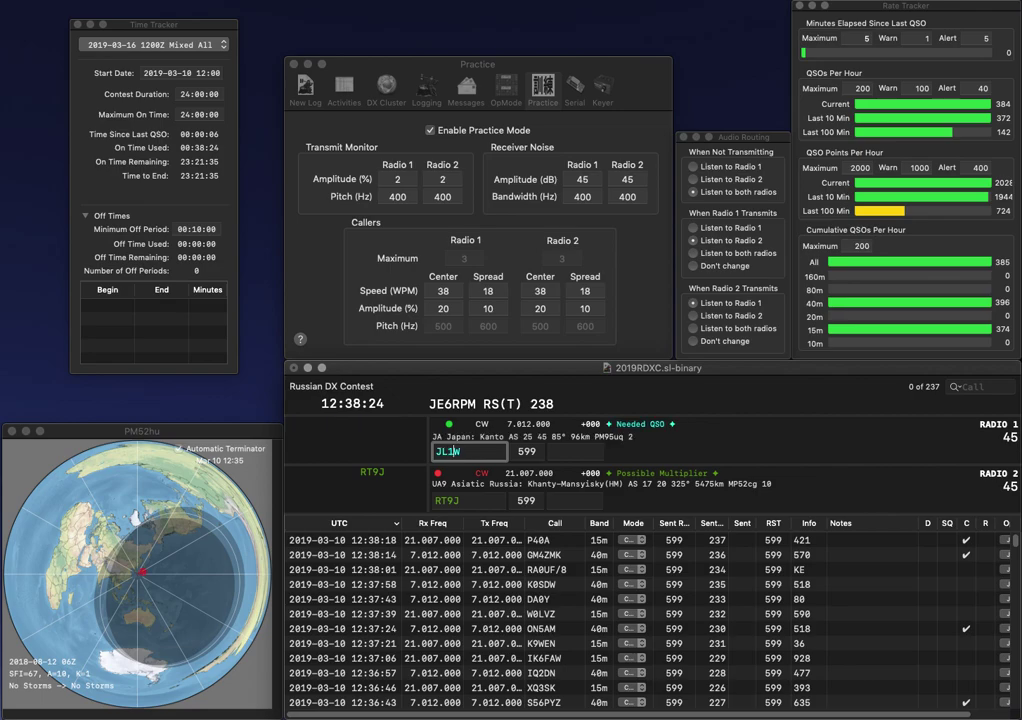
text(RX)
key(Return)
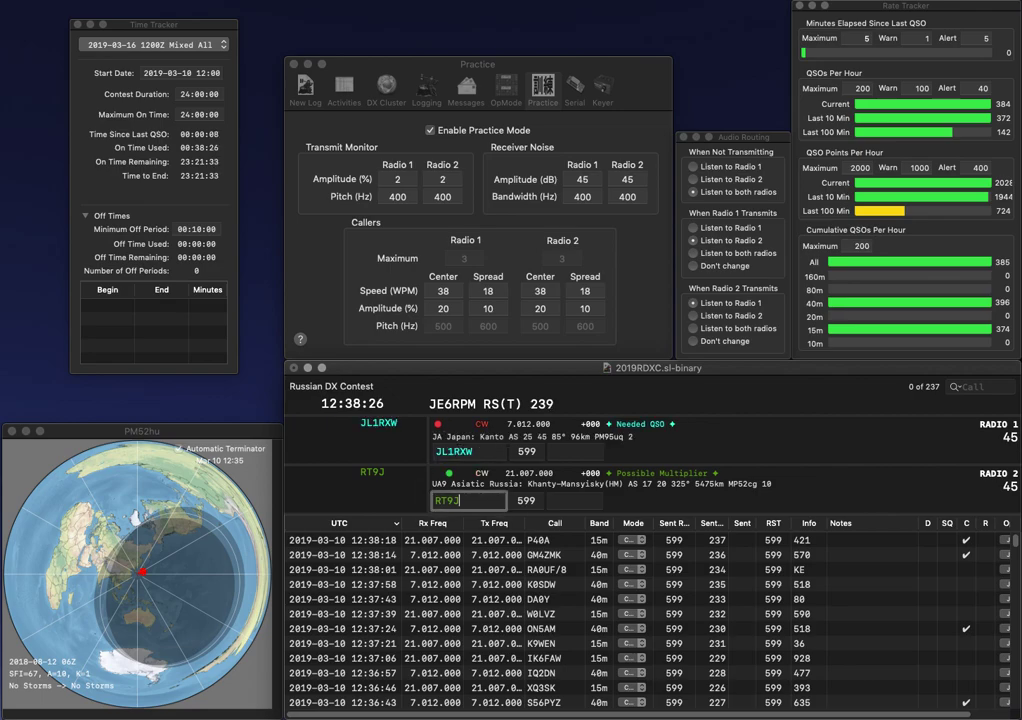
text(5)
key(BackSpace)
text(S)
key(BackSpace)
text(HM)
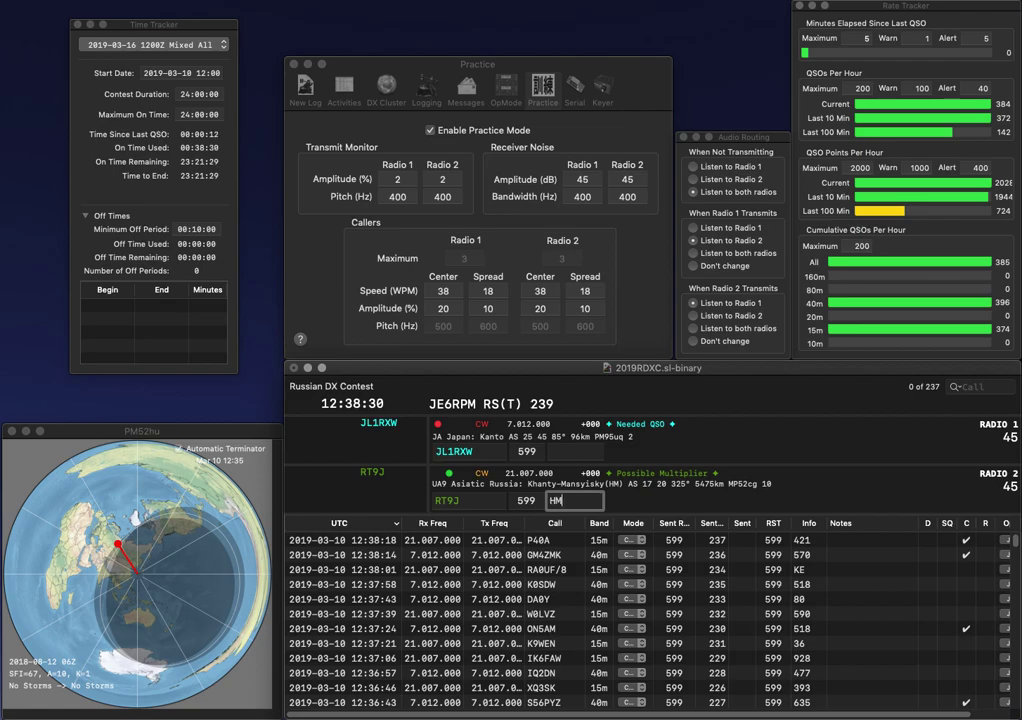
key(Return)
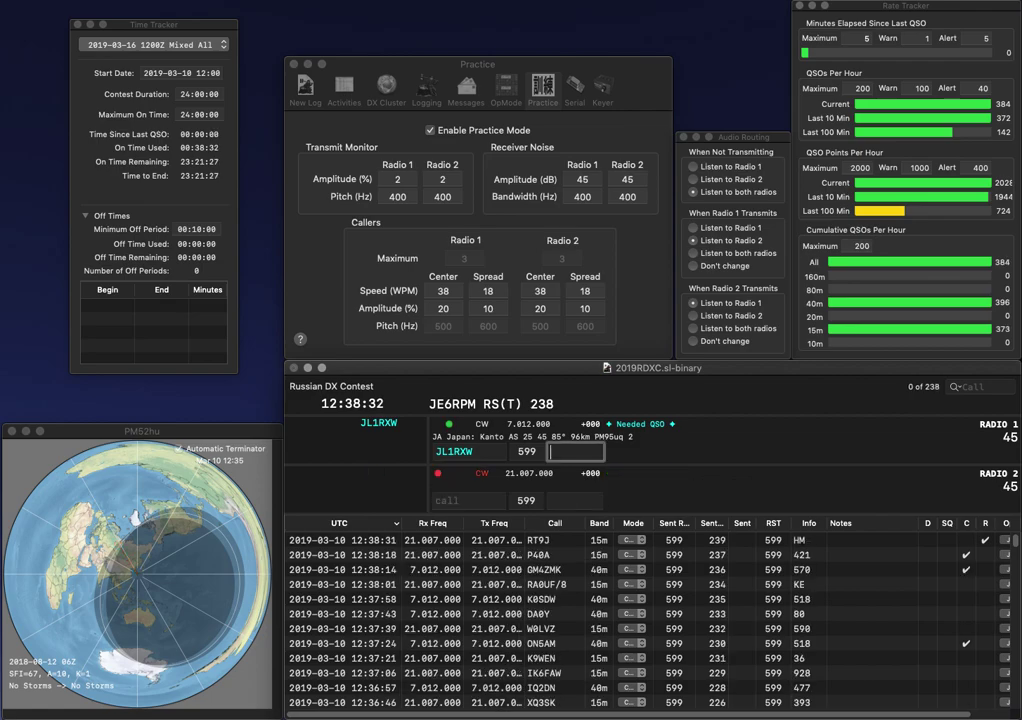
text(248)
key(Return)
text(9C)
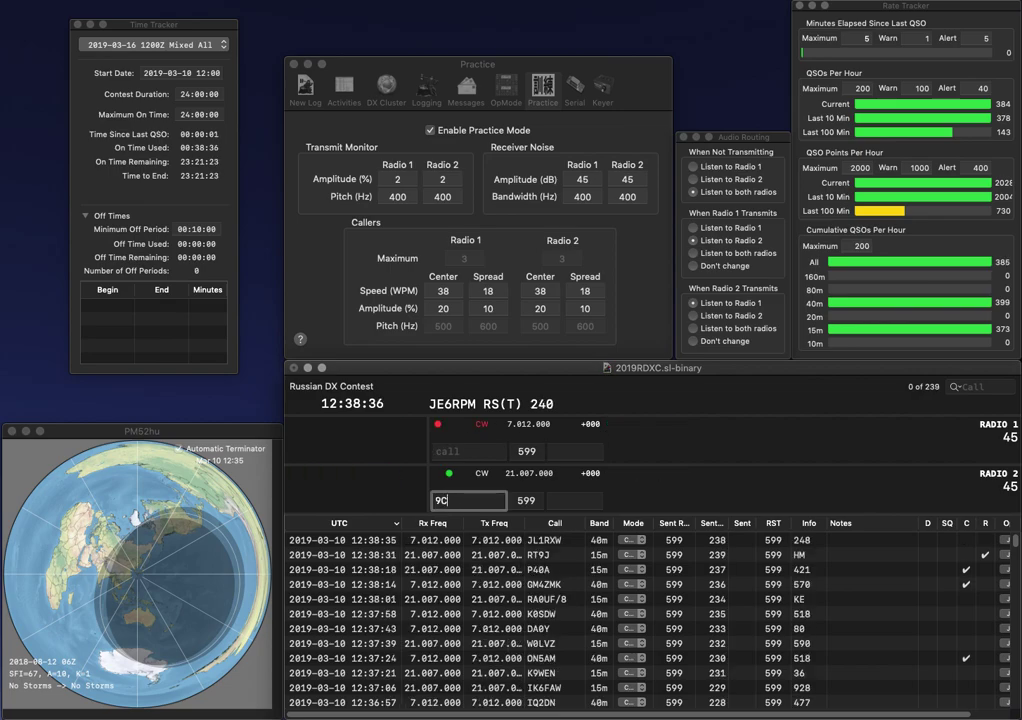
text(LQ)
key(Home)
text(W)
key(Return)
text(DL)
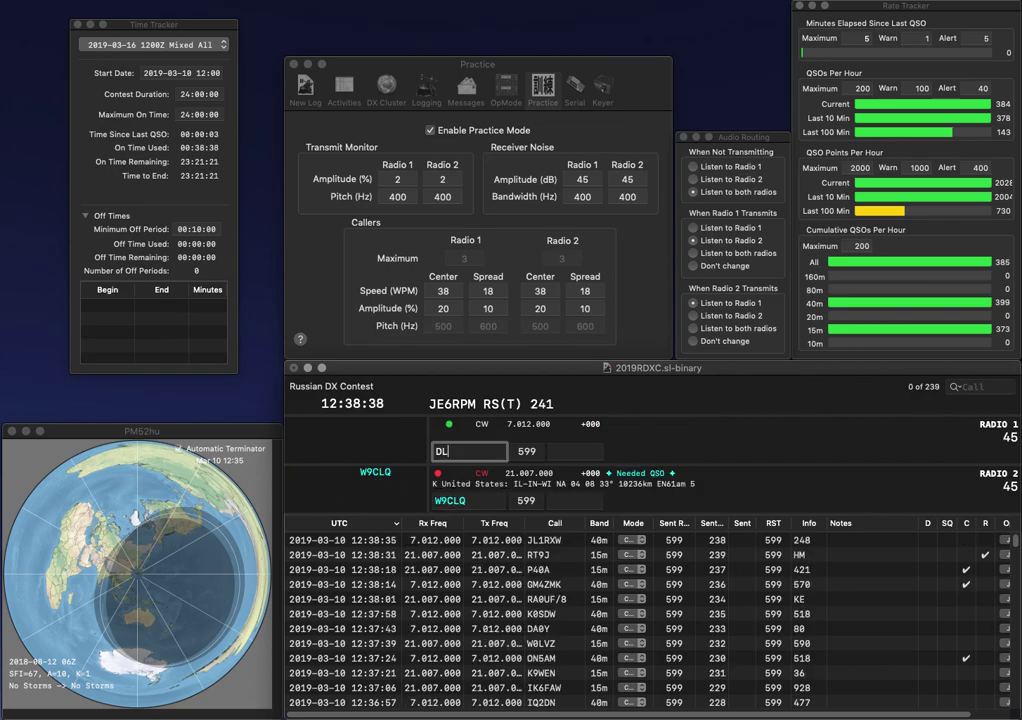
text(3KVR)
key(Return)
- Log the W9CLQ contact on Radio 2 with exchange 414 and the DL3KVR contact on Radio 1 with exchange 316
key(space)
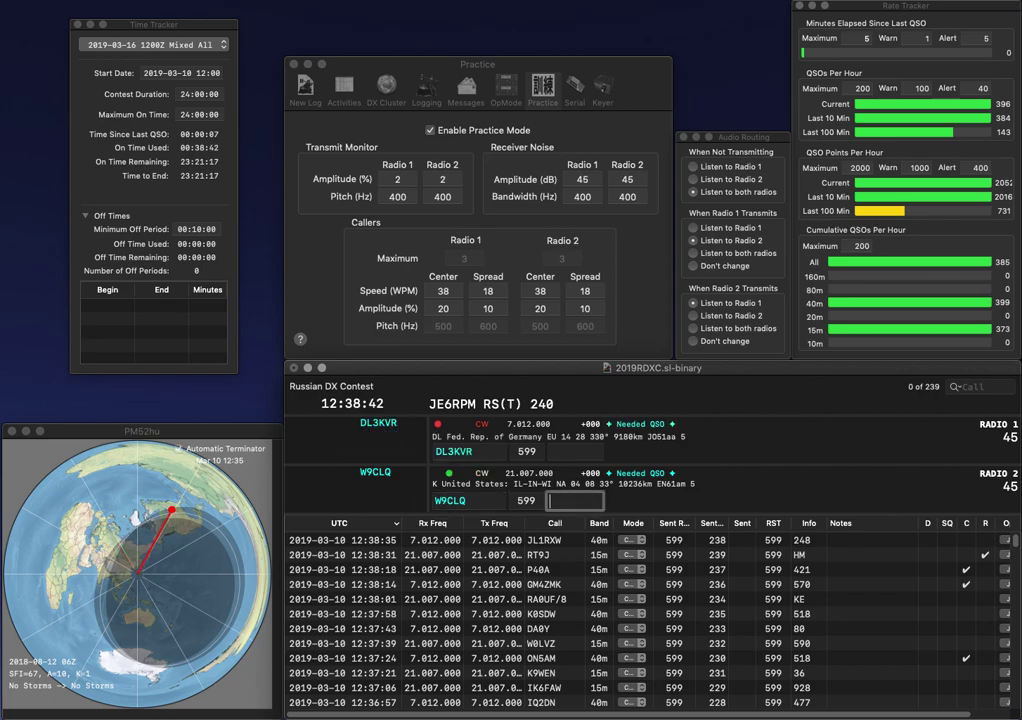
text(414)
key(Return)
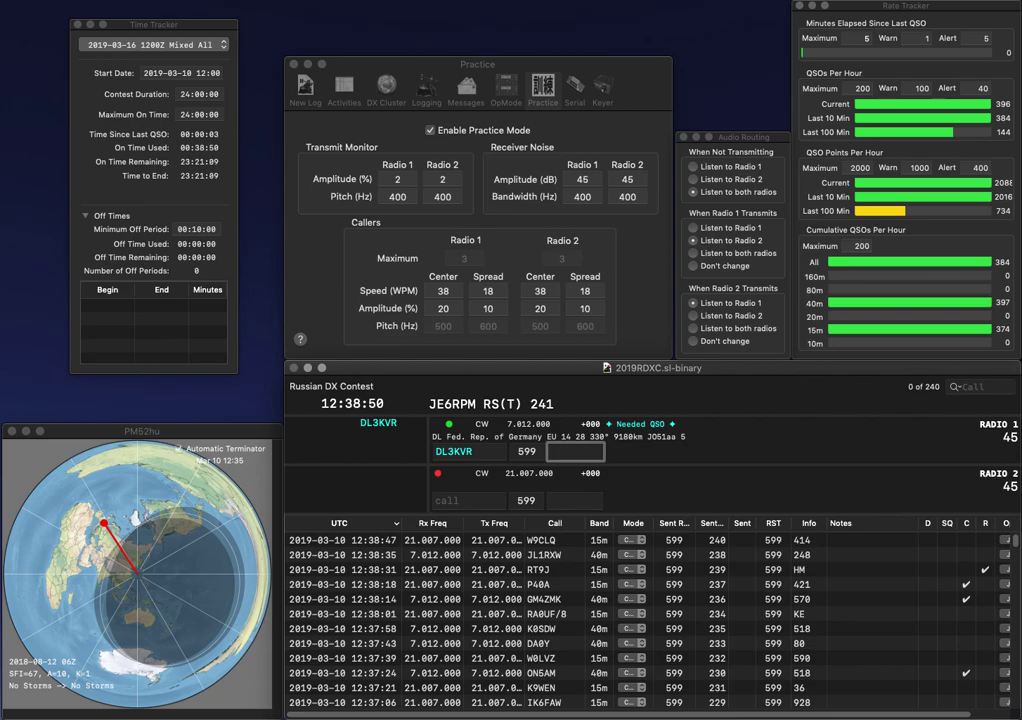
text(16)
key(Return)
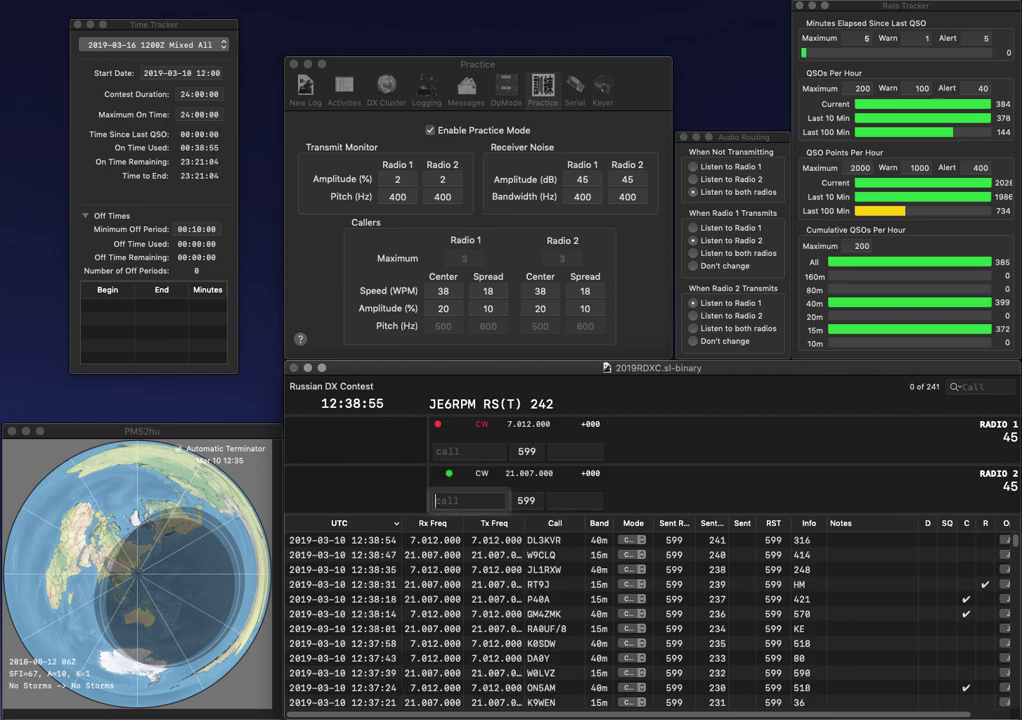
- Send the partial call GM4O on Radio 2 and JK8CEE on Radio 1, and complete the Radio 2 call as GM4OSS
text(GM4O)
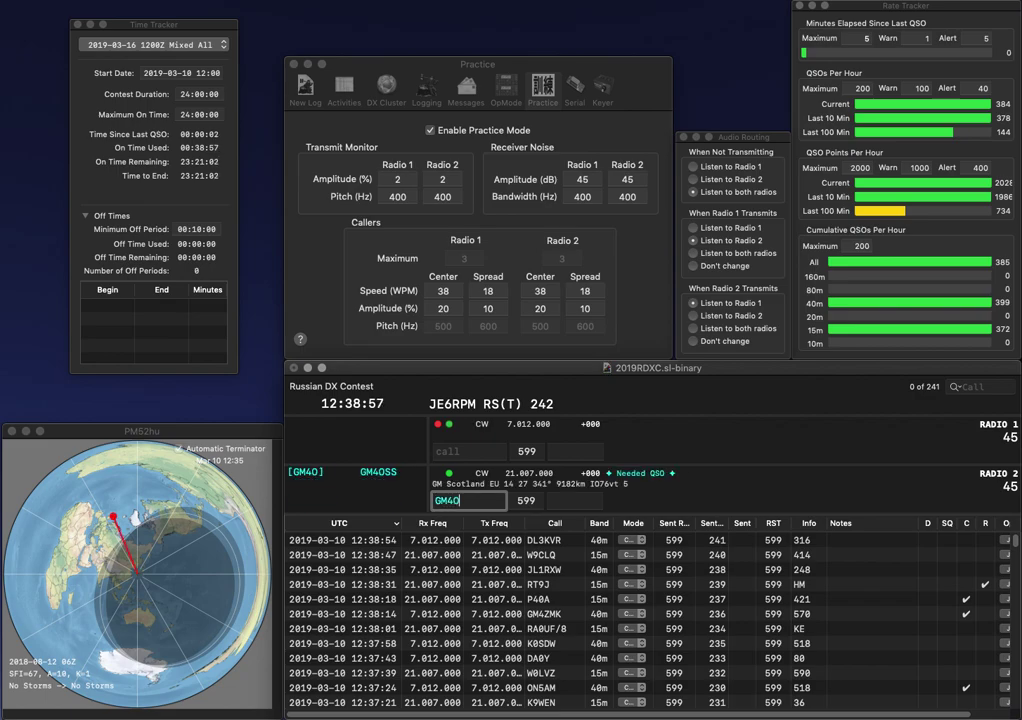
key(Return)
text(JK8CEE)
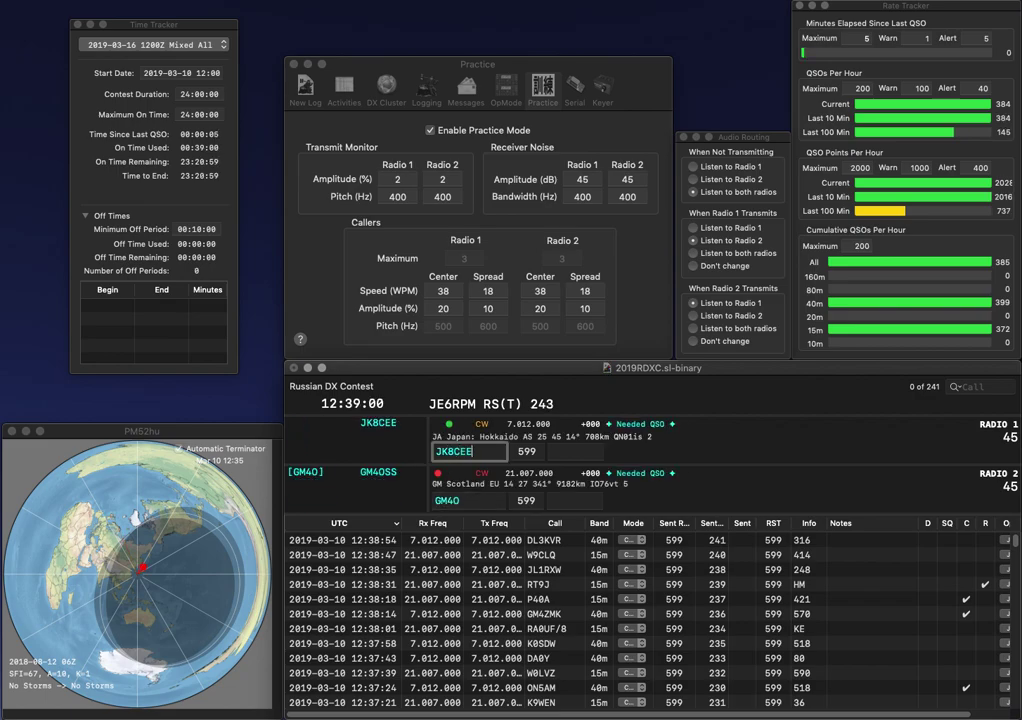
key(Return)
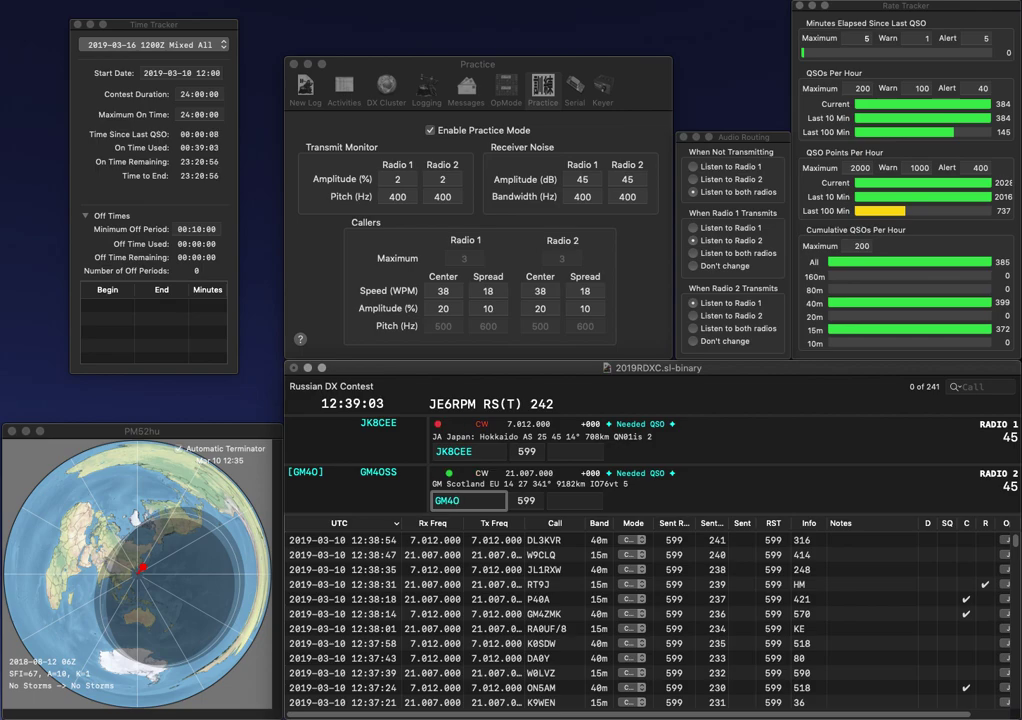
text(SS)
key(Return)
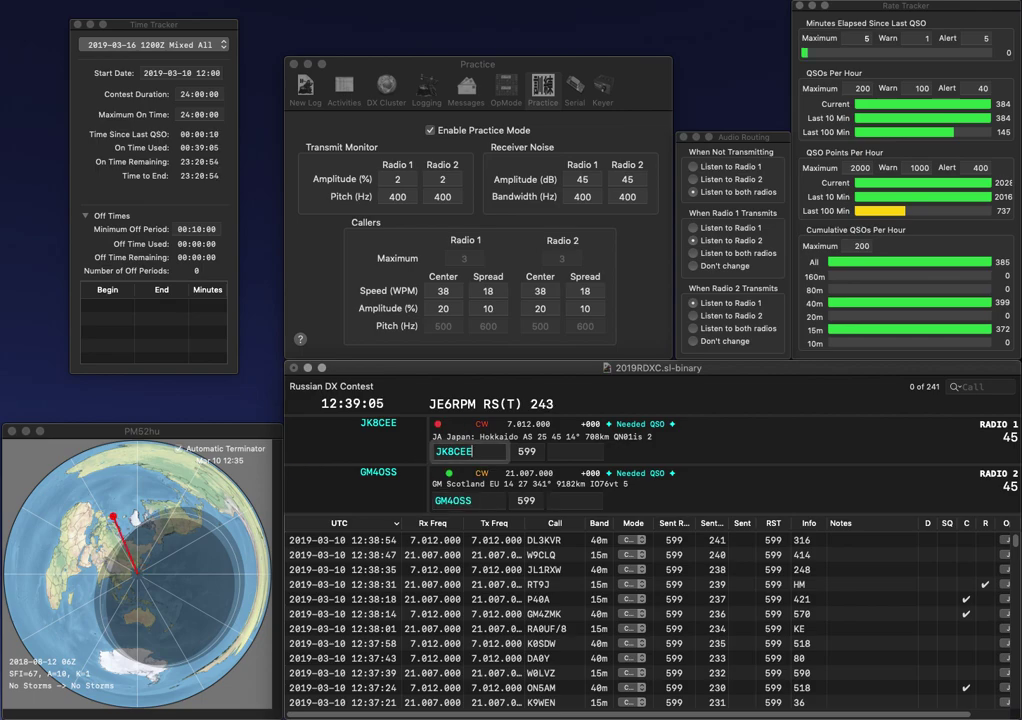
- Log the JK8CEE contact on Radio 1 with exchange 589 and the GM4OSS contact on Radio 2 with exchange 770
key(space)
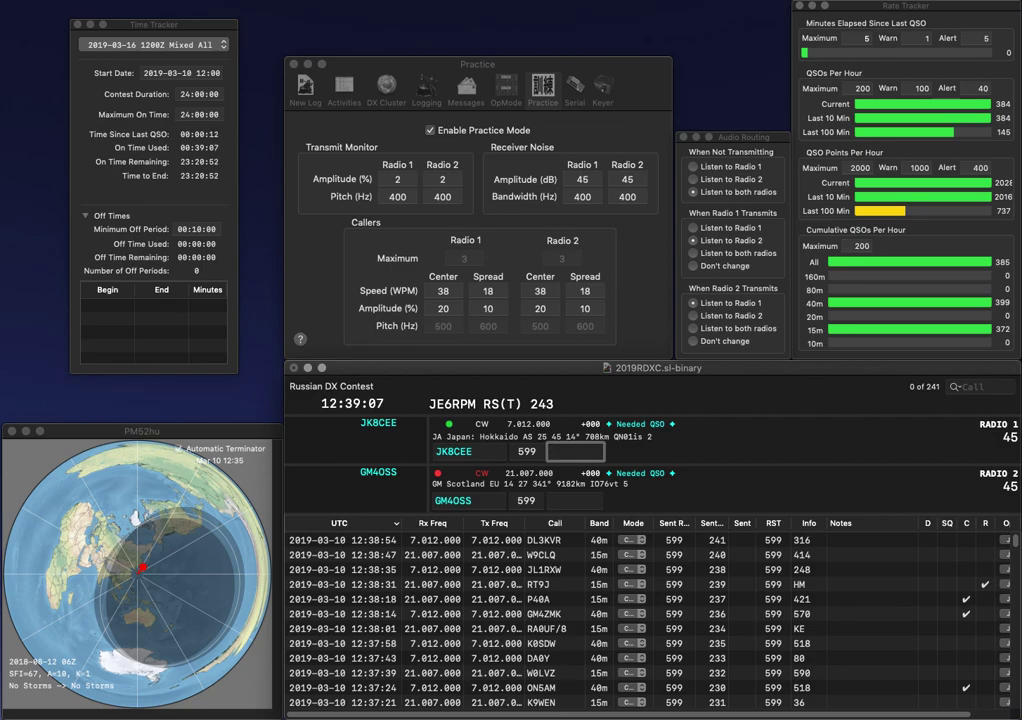
text(589)
key(Return)
text(770)
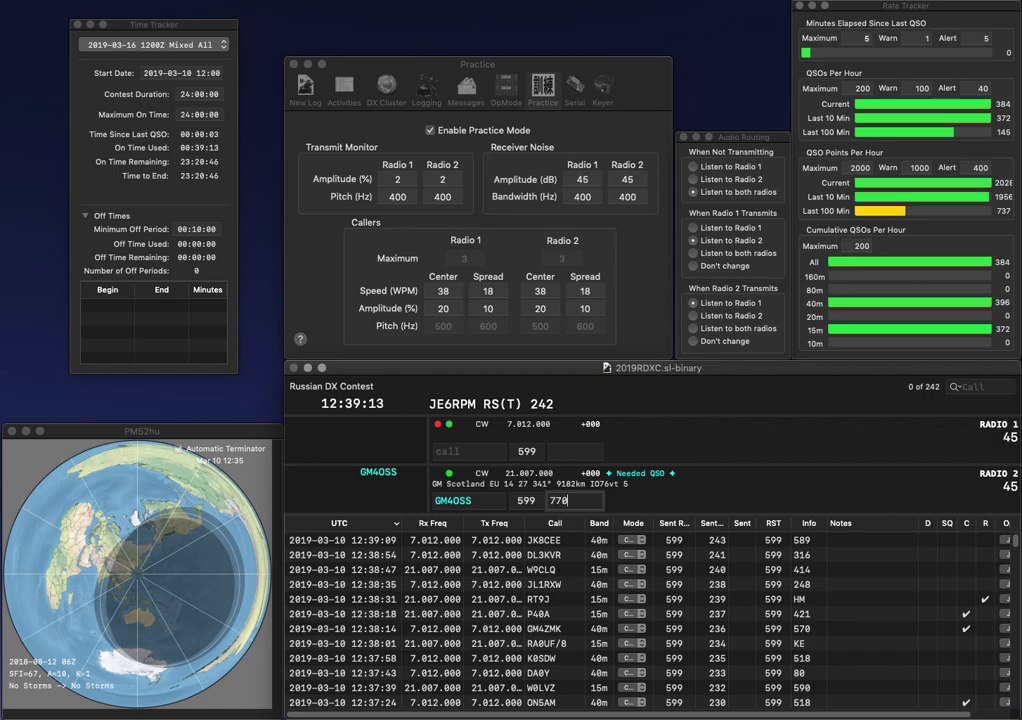
key(Return)
text(JPB)
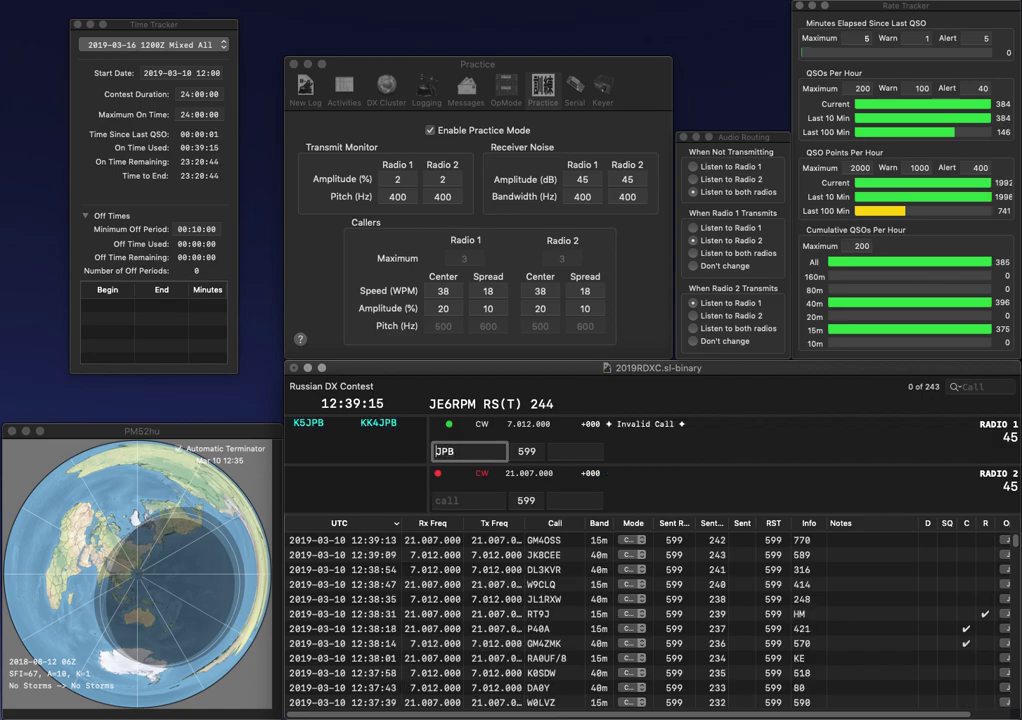
key(Return)
text(K)
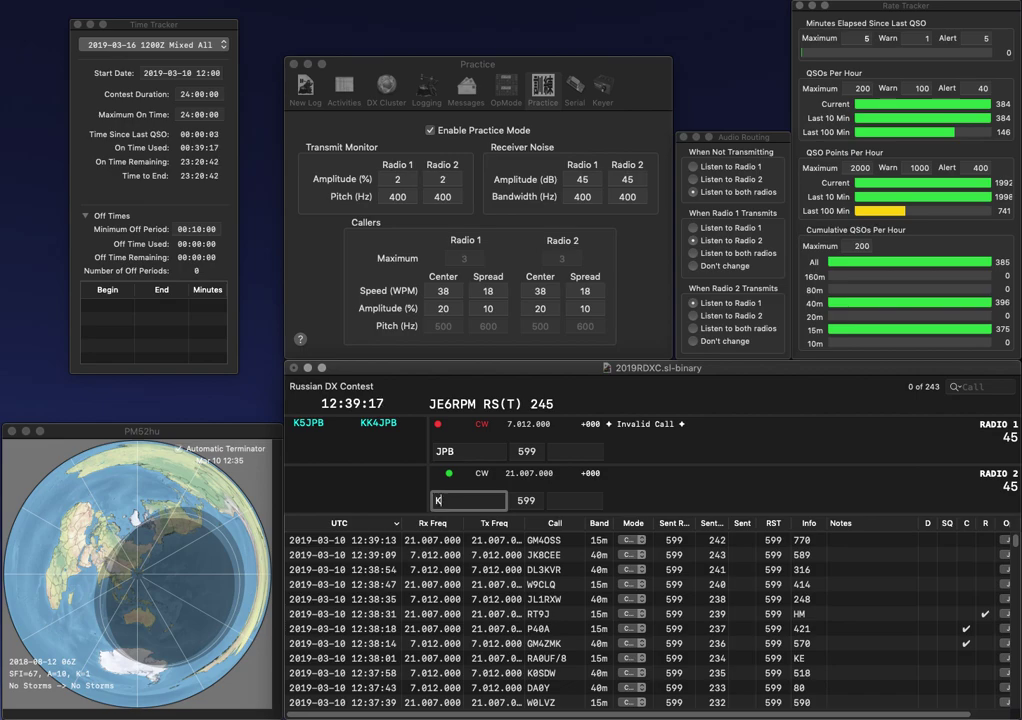
text(B2AYU)
key(Return)
text(K5)
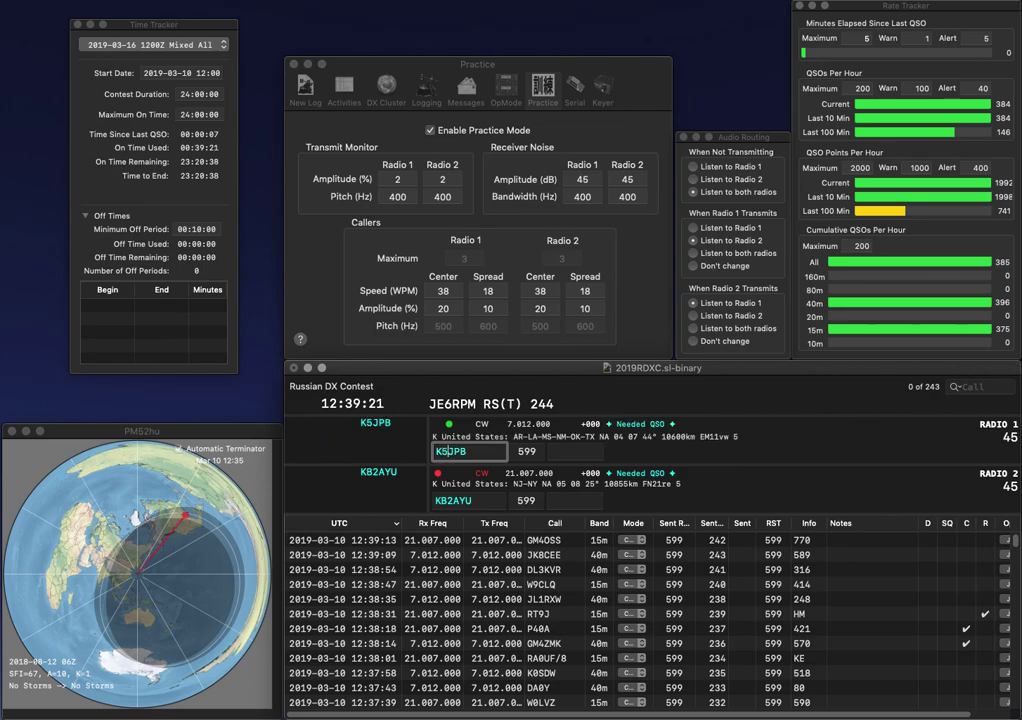
key(Return)
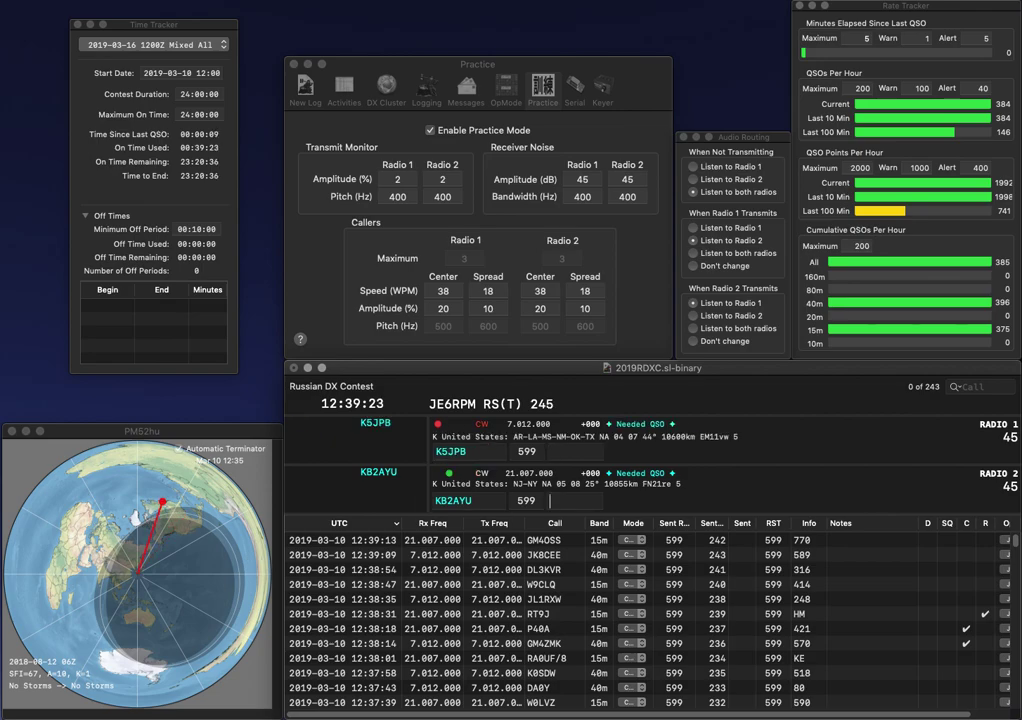
- Log the KB2AYU contact on Radio 2 with exchange 412 and the K5JPB contact on Radio 1 with exchange 747
text(412)
key(Return)
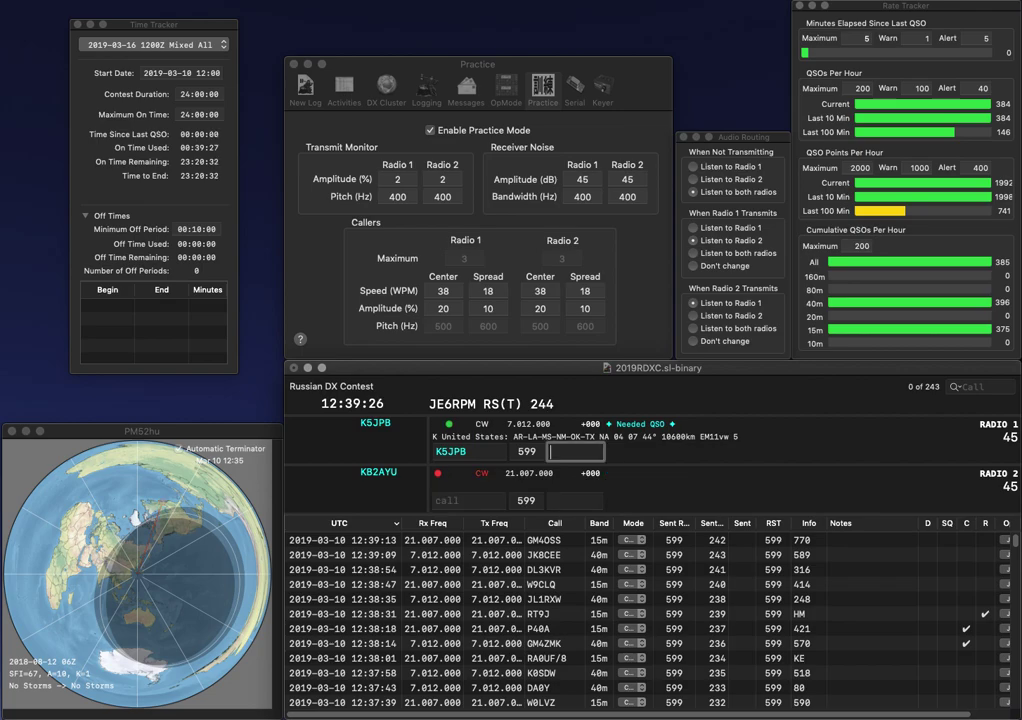
text(747)
key(Return)
text(BG)
key(Left)
key(Left)
text(R)
key(Return)
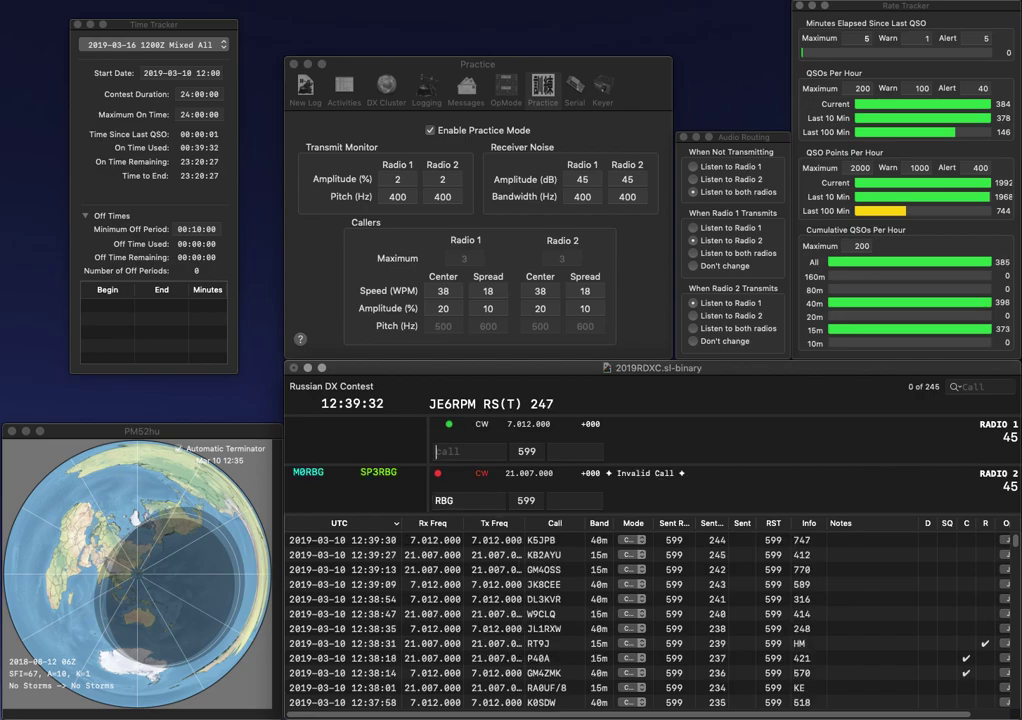
text(F6)
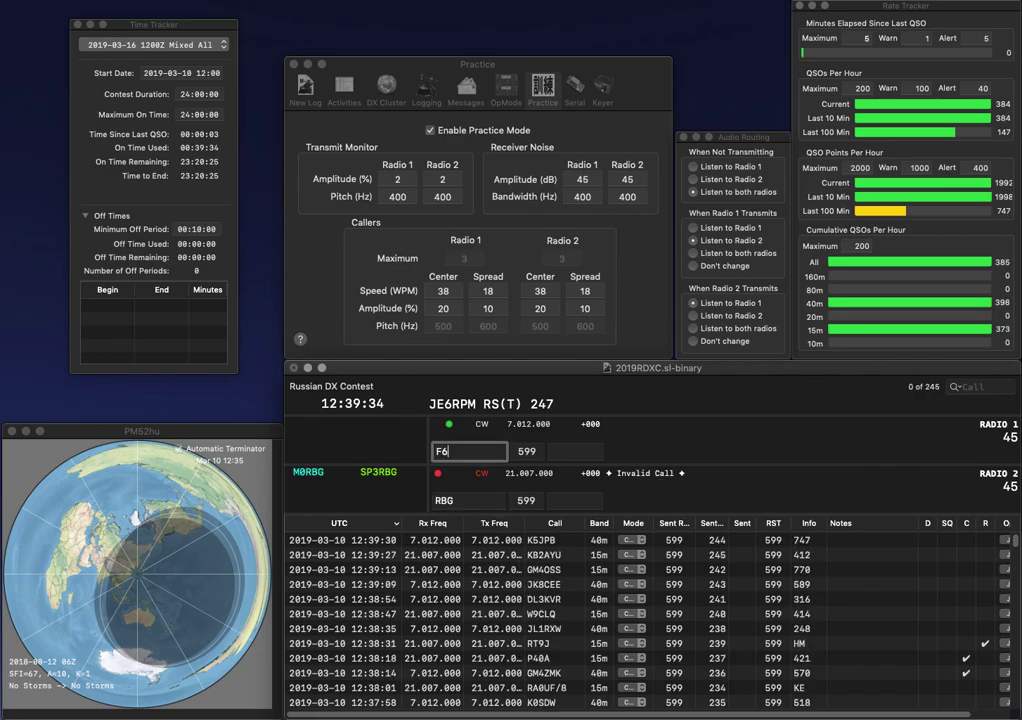
text(IPT)
key(Return)
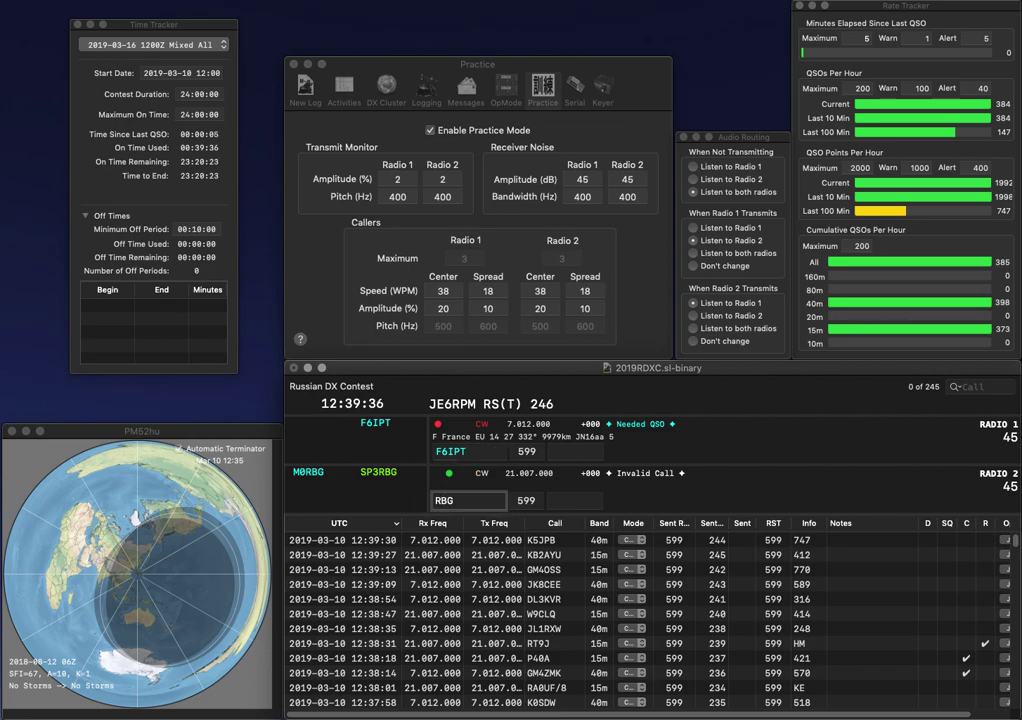
key(BackSpace)
text(LZ6)
key(BackSpace)
key(BackSpace)
text(B6)
key(Return)
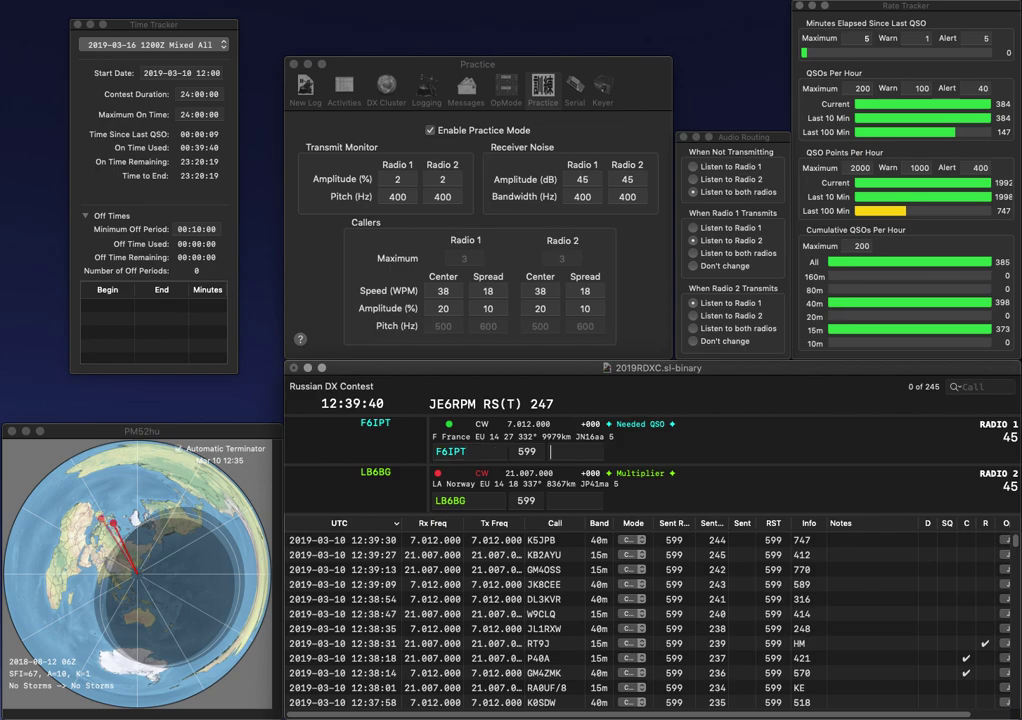
- Log the F6IPT contact on Radio 1 with exchange 83 and the LB6BG contact on Radio 2 with exchange 590
text(83)
key(Return)
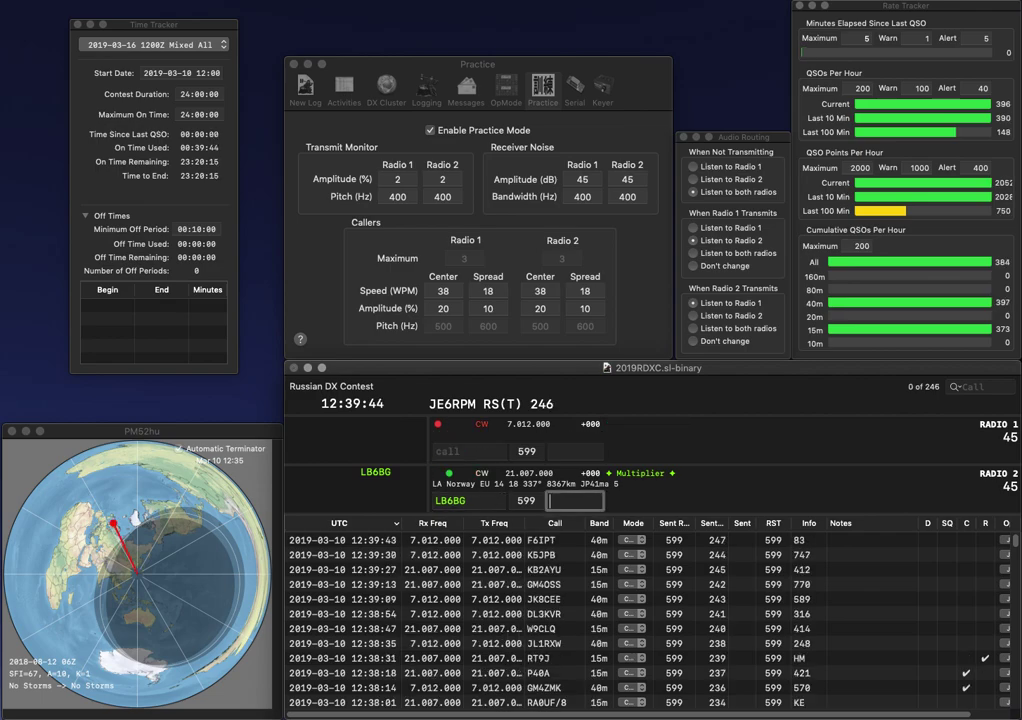
text(590)
key(Up)
key(Down)
key(Up)
key(F1)
key(Down)
key(Return)
- Enter and send the call SP2SA on Radio 1 and the partial call LYFM on Radio 2
text(SP2SA)
key(Return)
text(FM)
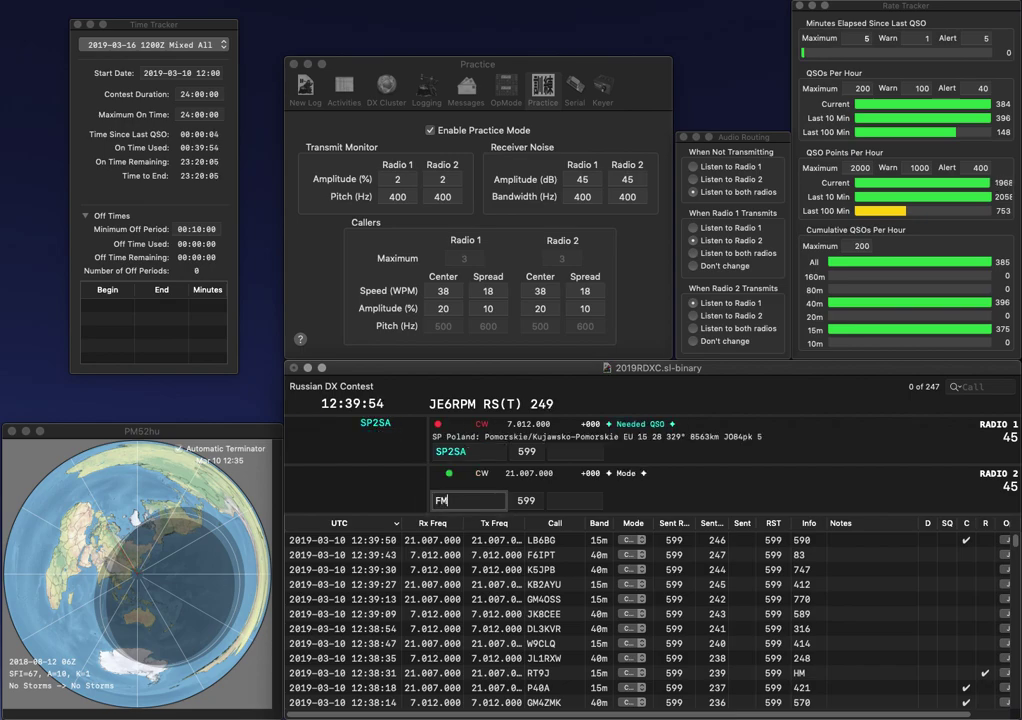
text(LY)
key(Return)
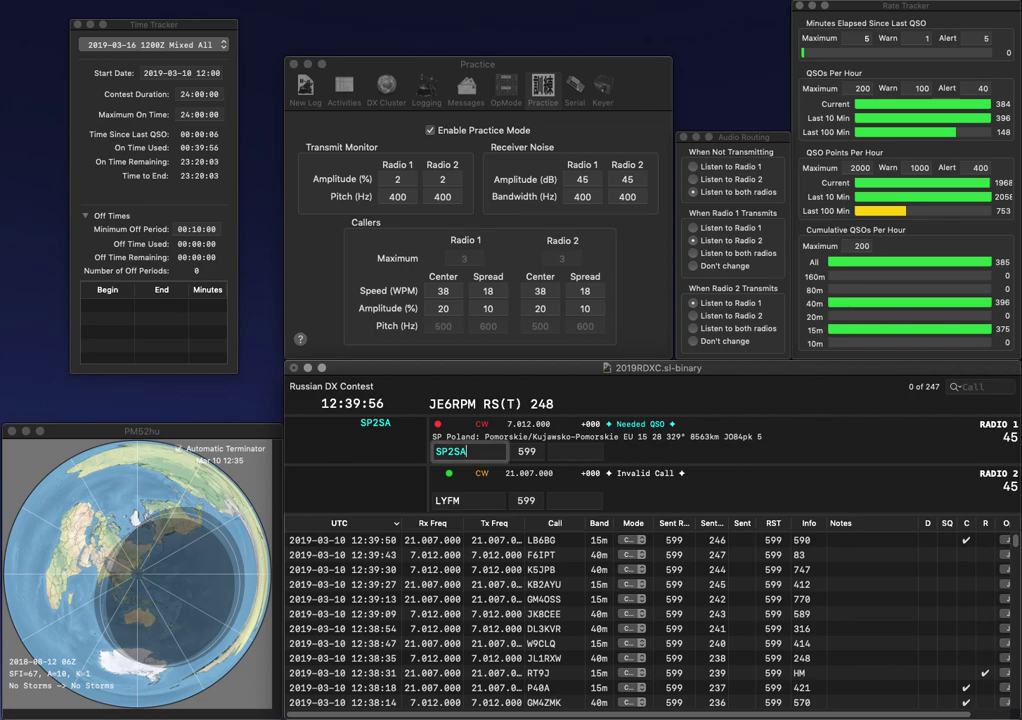
key(space)
text(157)
key(Return)
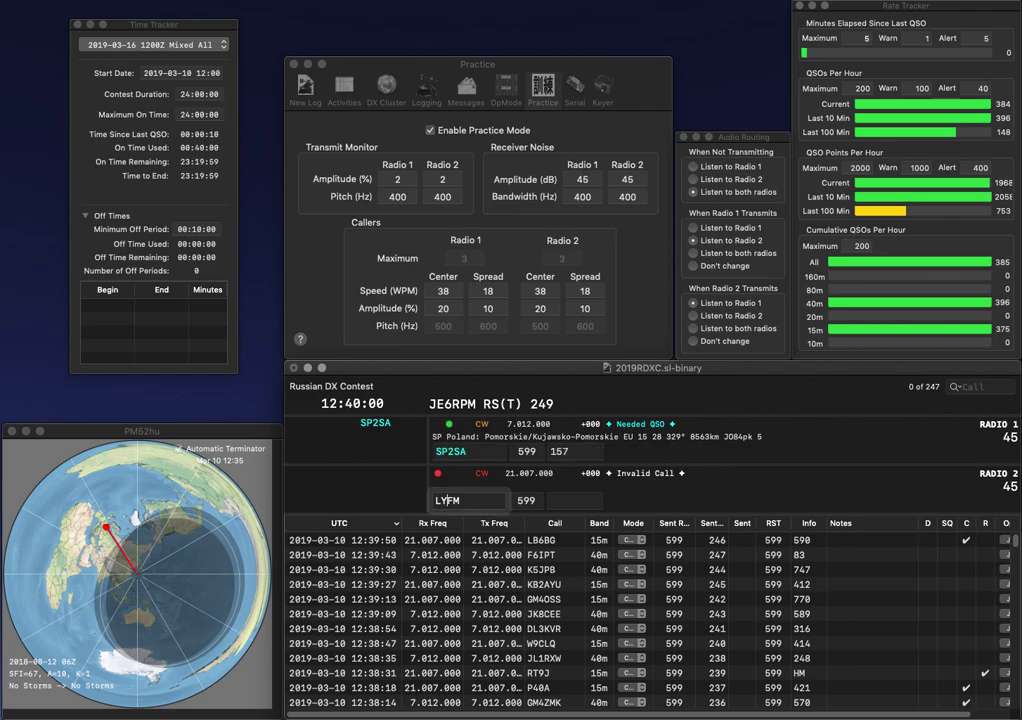
key(BackSpace)
text(U1)
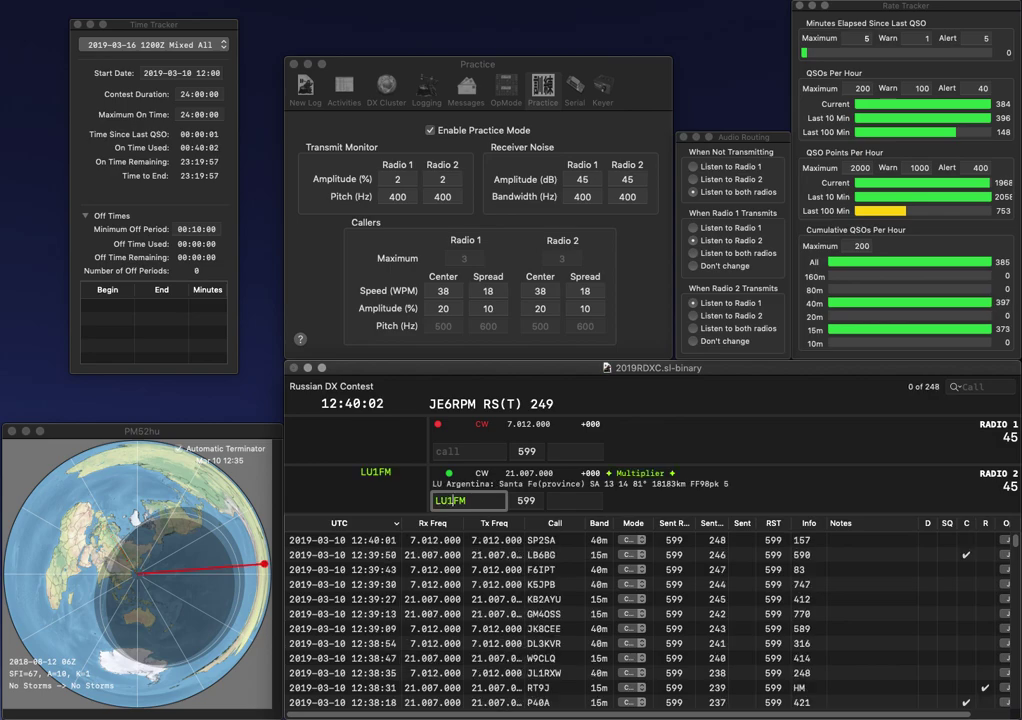
key(Return)
text(K)
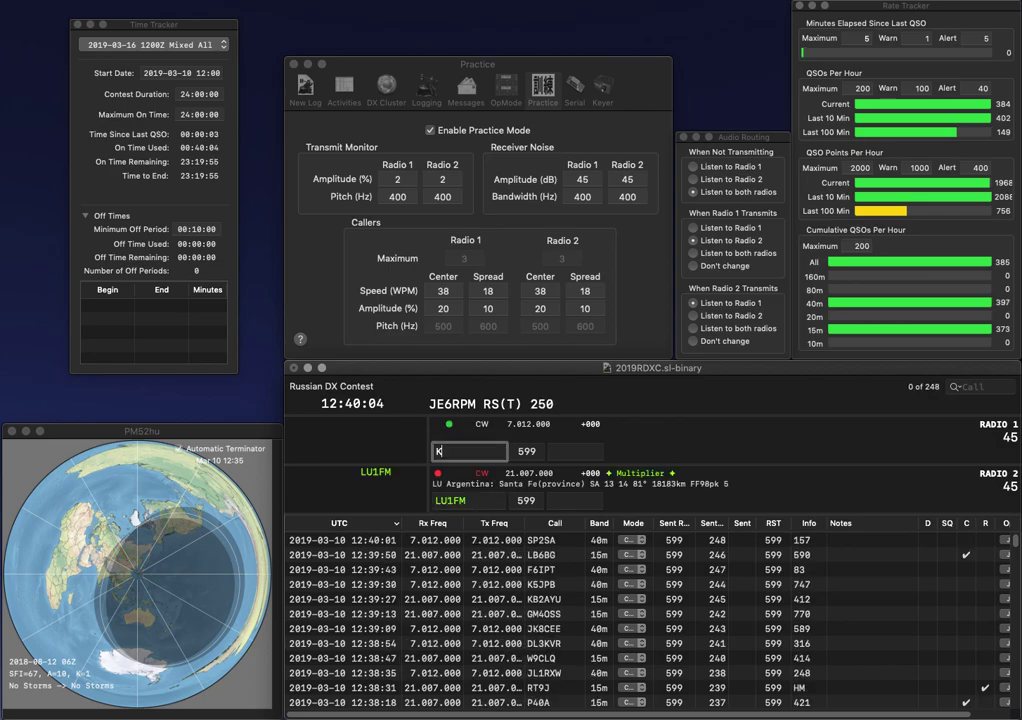
text(0DDD)
key(Return)
key(space)
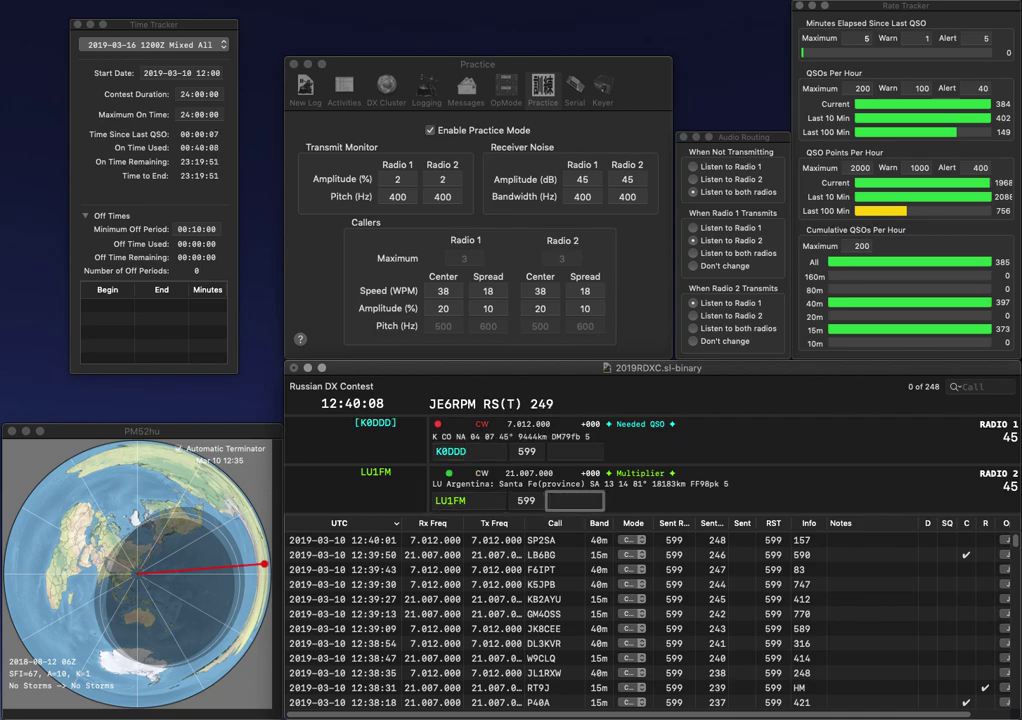
text(210)
key(Return)
key(space)
text(388)
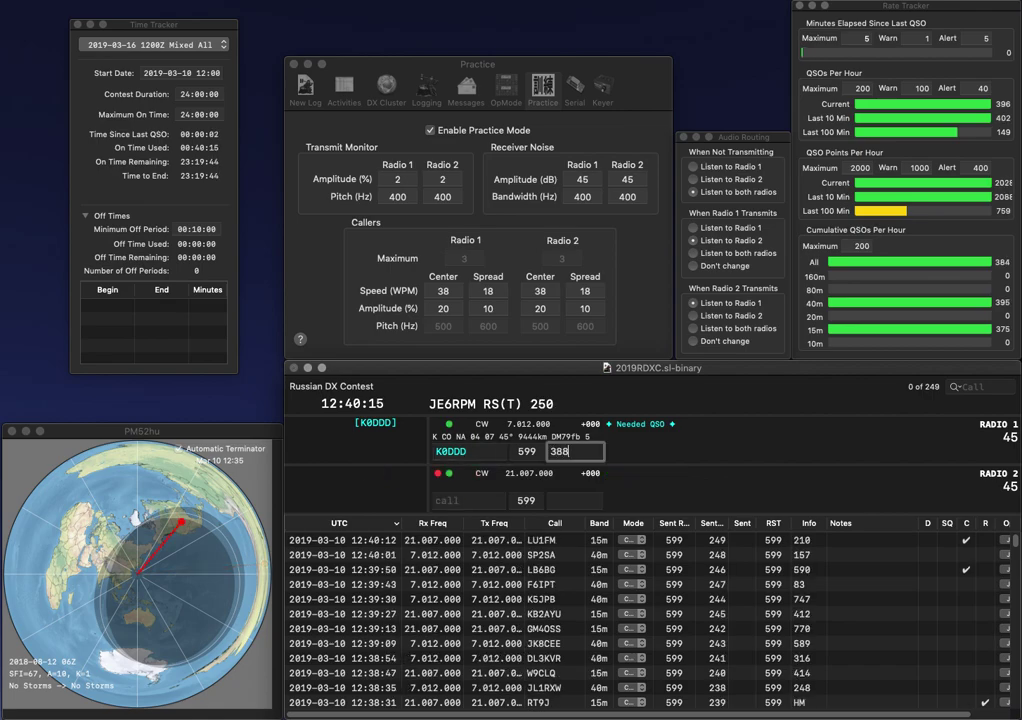
key(Return)
- Enter the call IV3ZUY on Radio 2 and send its exchange
text(IV3)
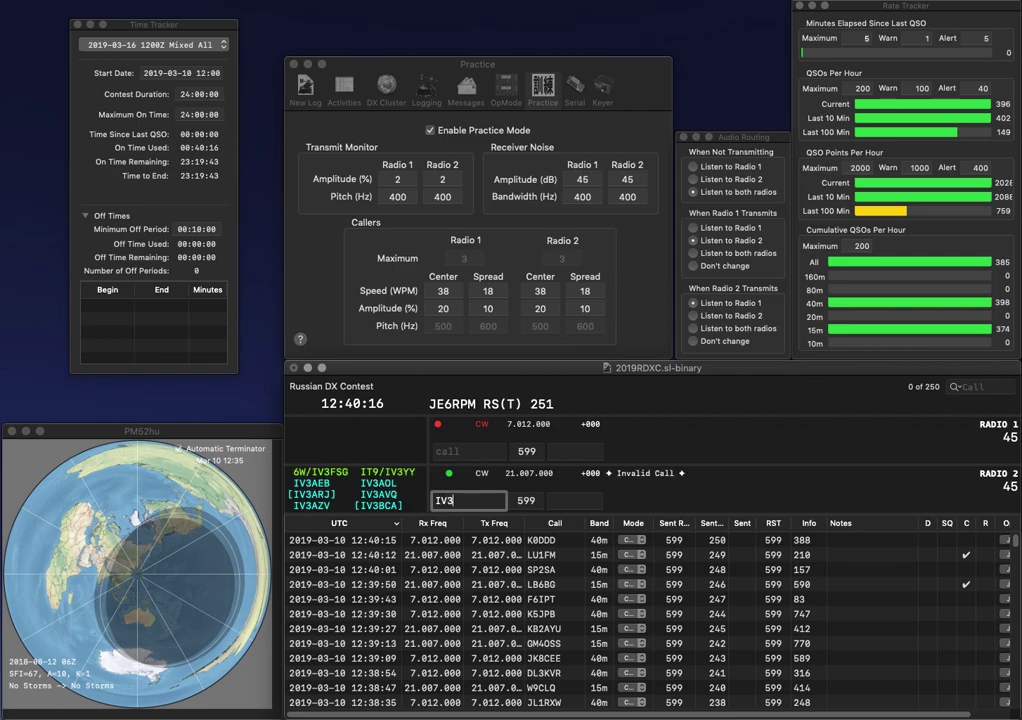
text(ZUY)
key(Return)
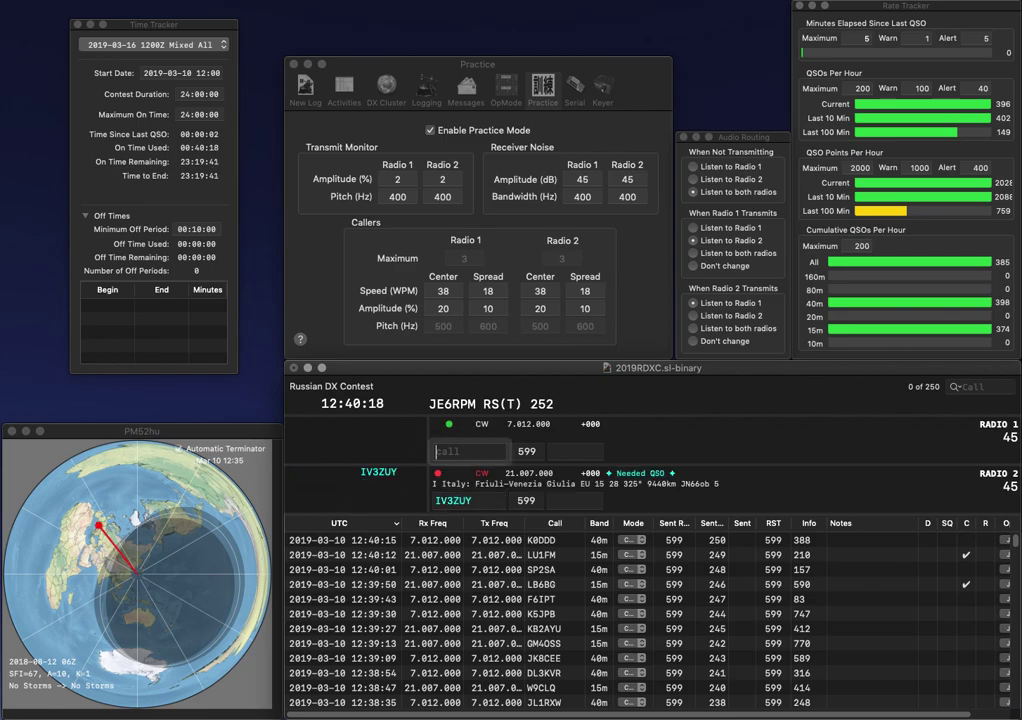
- Enter the partial call 8MZ on Radio 1 and log the IV3ZUY contact on Radio 2 with exchange 106
text(8MZ)
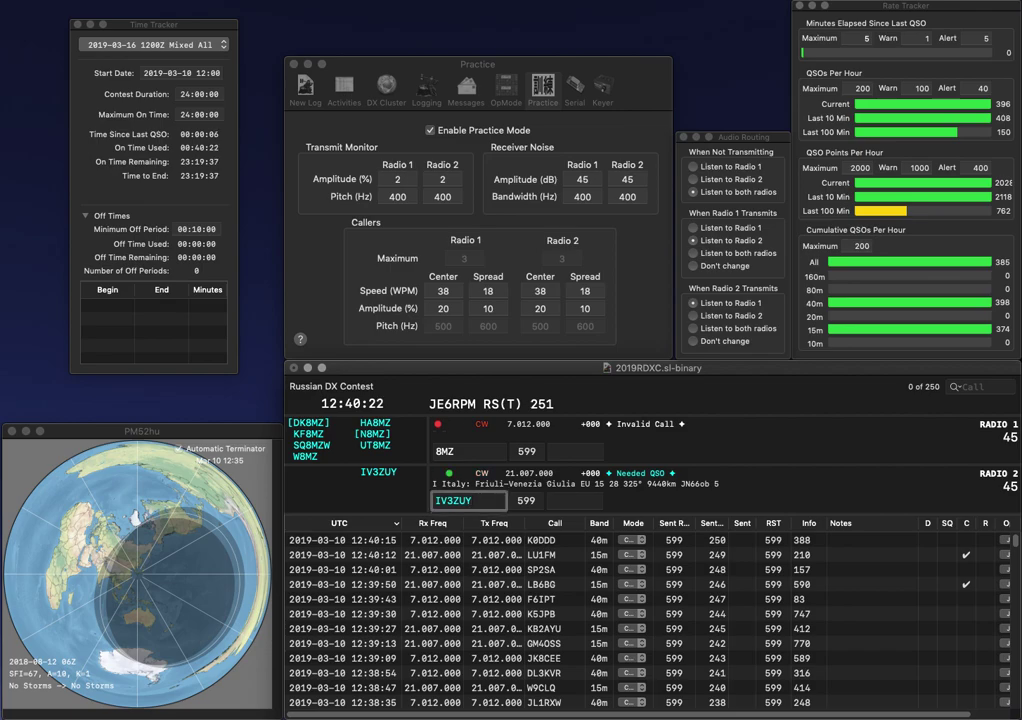
key(space)
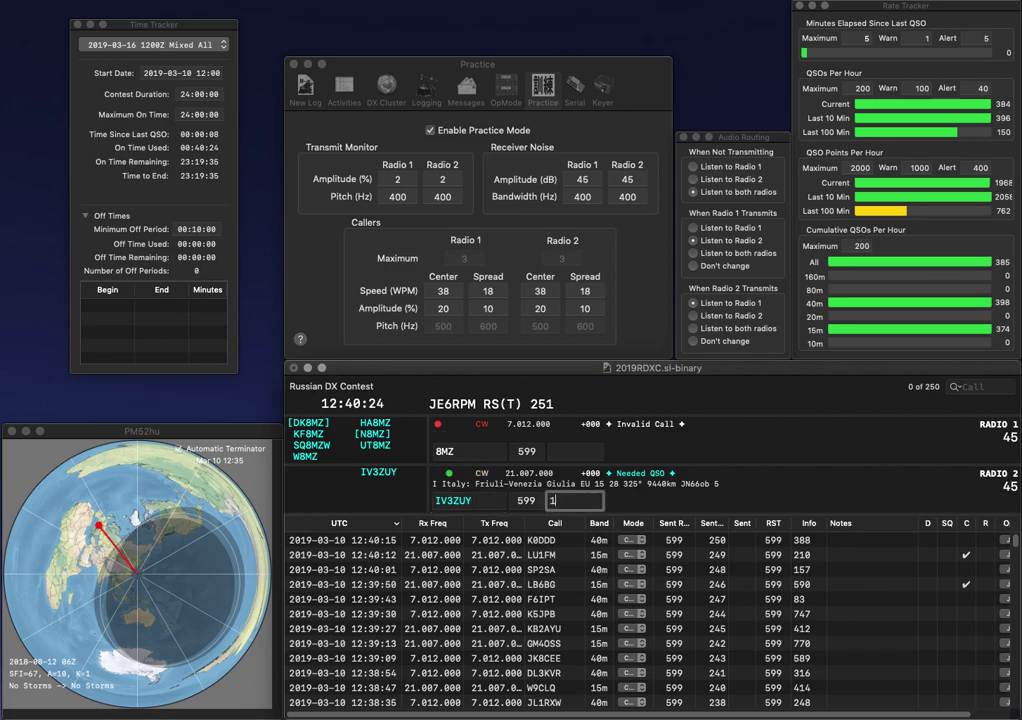
text(186)
key(Return)
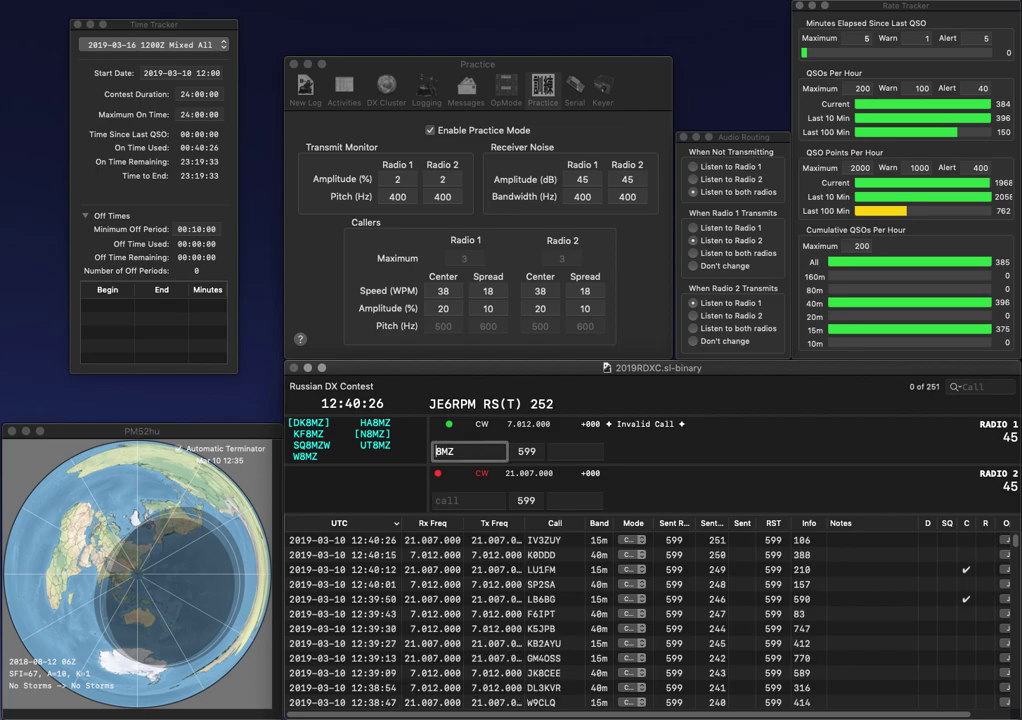
text(DK)
key(Return)
text(OH9)
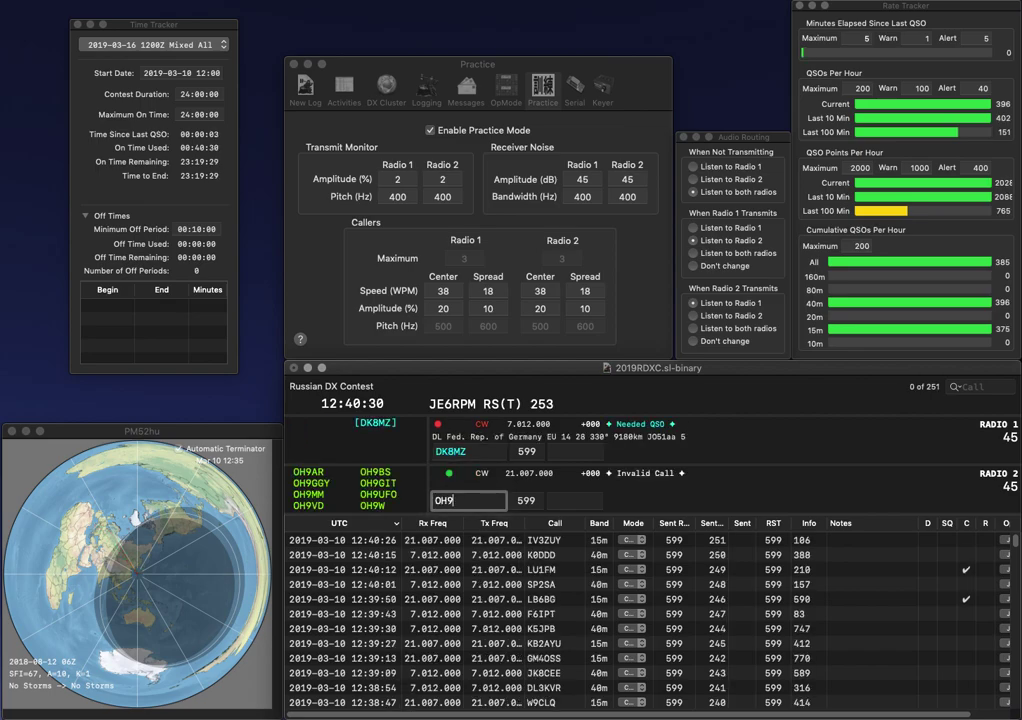
text(GGY)
key(Return)
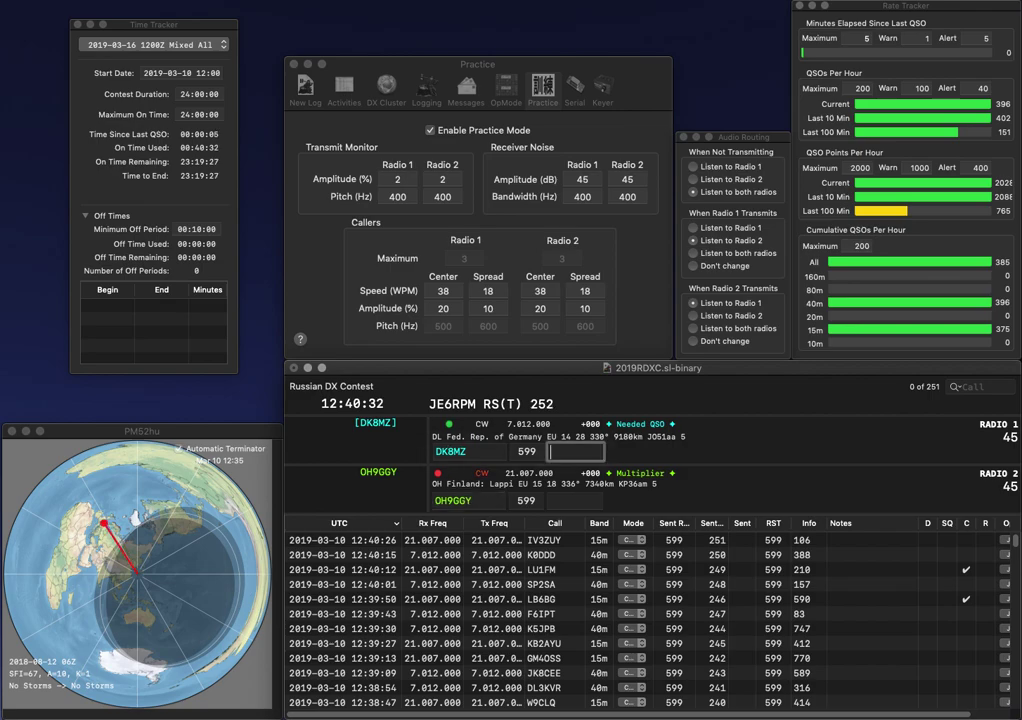
- Log the DK8MZ contact on Radio 1 with exchange 770 and the OH9GGY contact on Radio 2 with exchange 512
text(770)
key(Return)
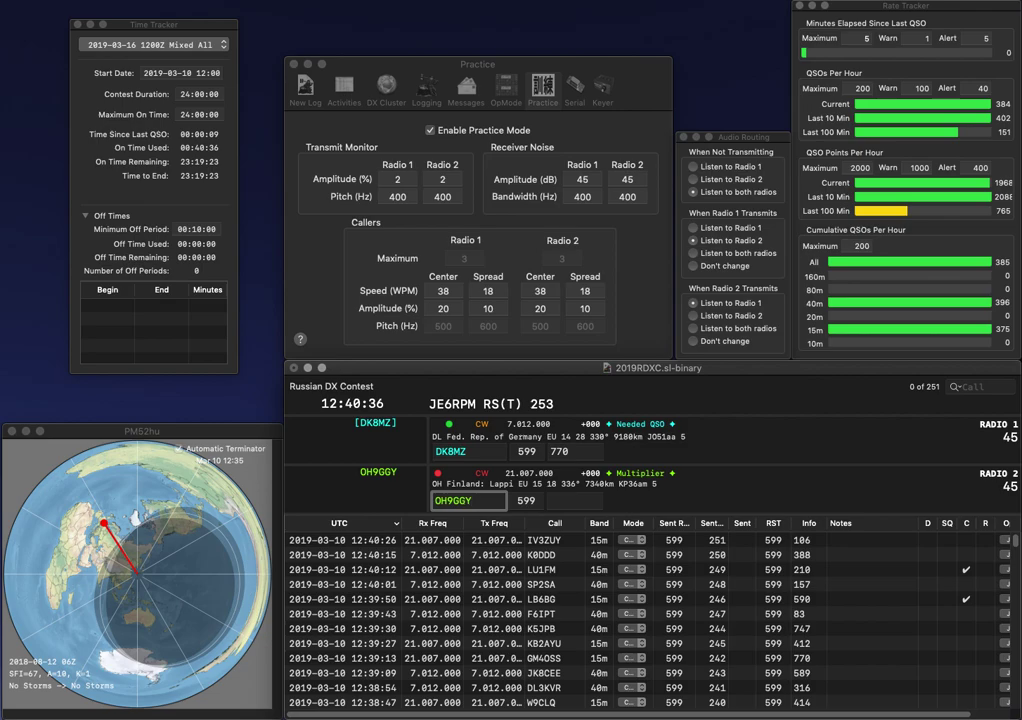
text(512)
key(Return)
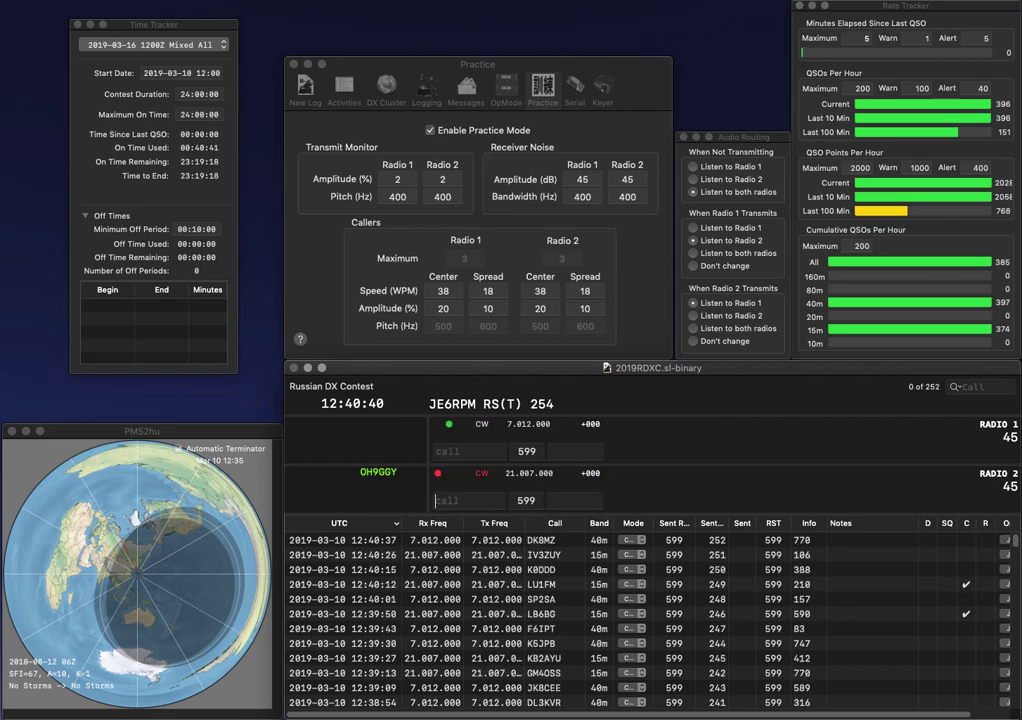
text(W)
text(NE5)
key(Return)
text(9WK)
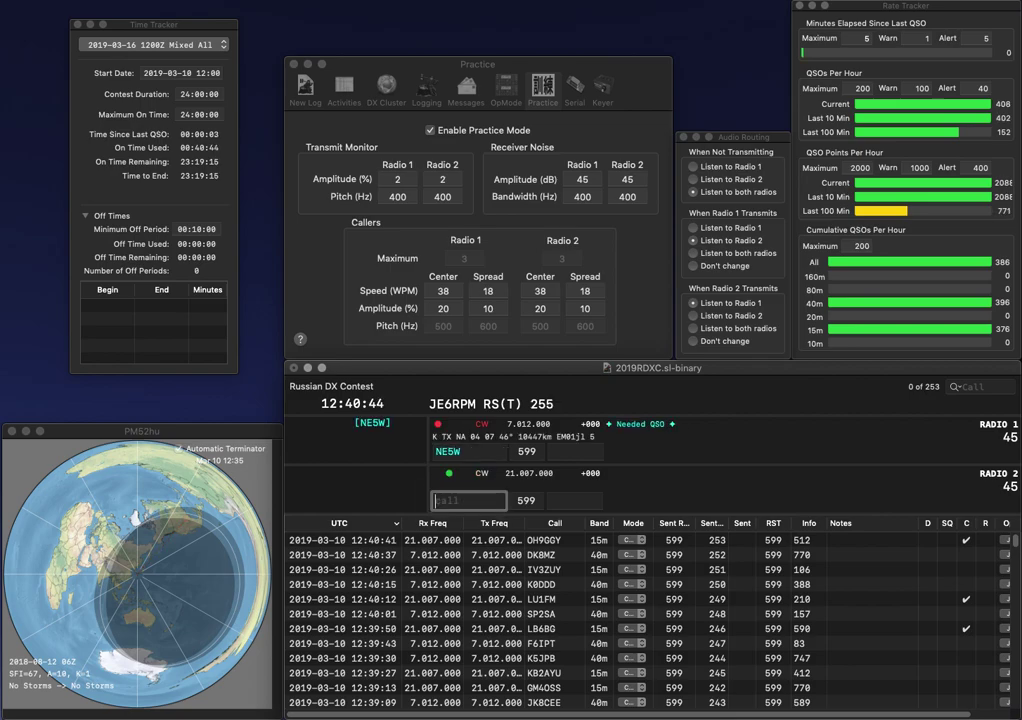
text(T)
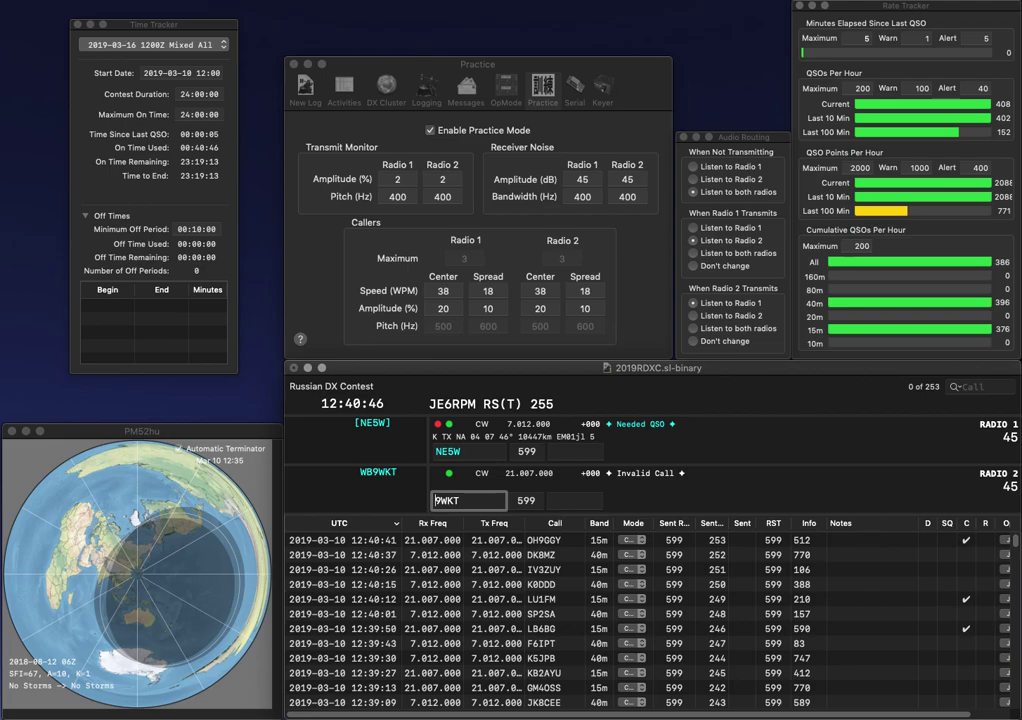
text(WB)
key(Return)
text(518)
key(Return)
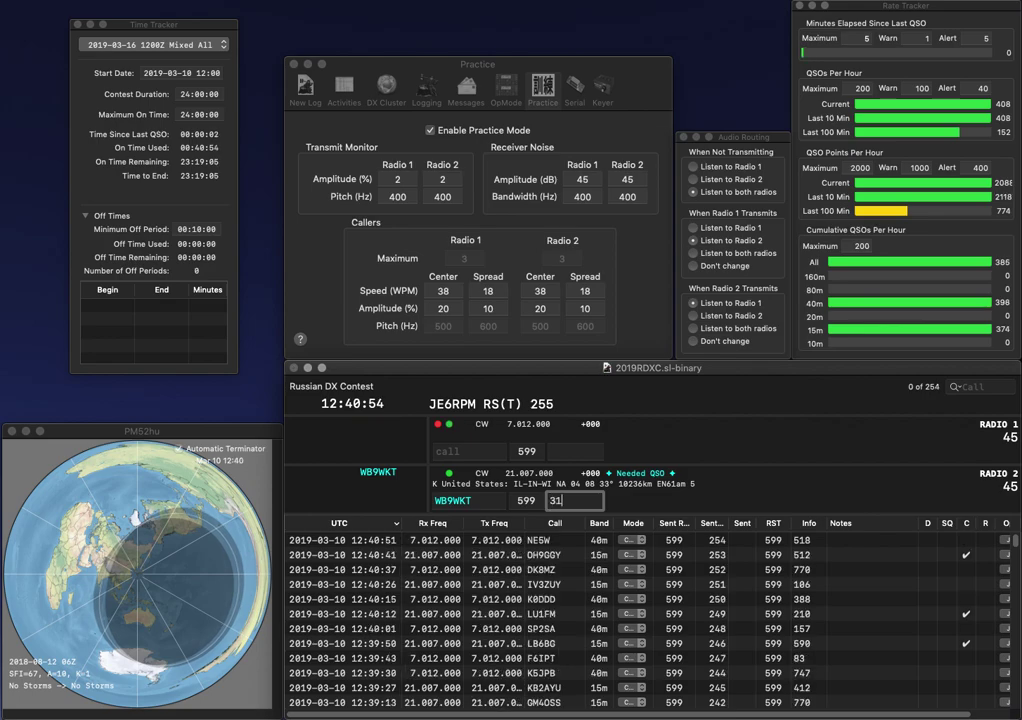
key(Return)
- Enter and send the call 9W6XEZ on Radio 1 and the call N6WB on Radio 2
text(XE)
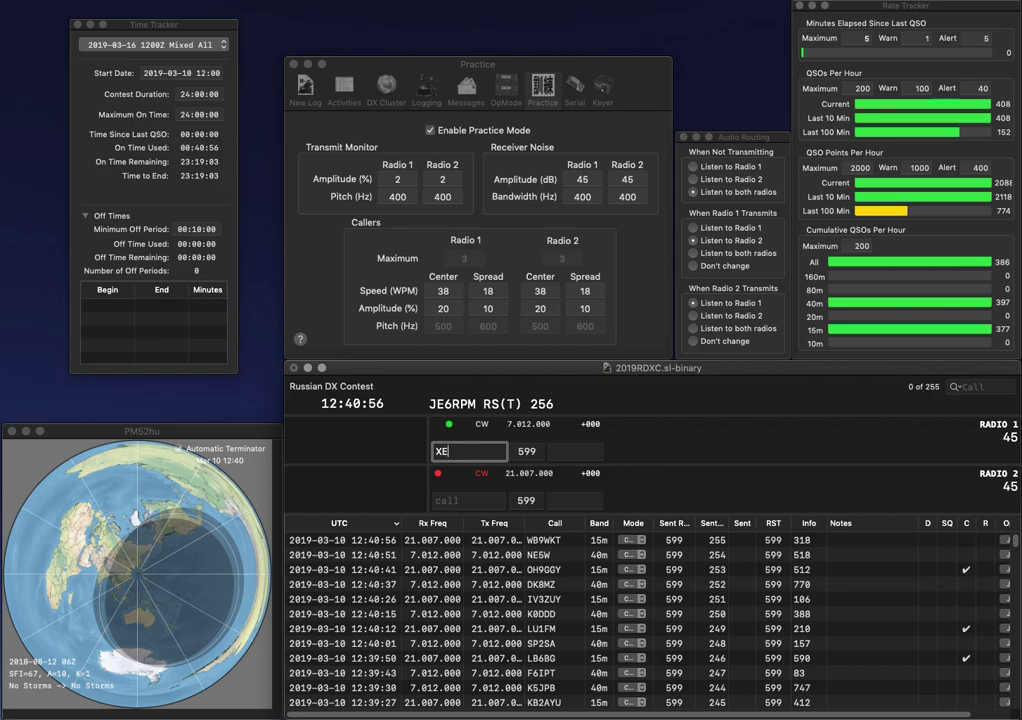
text(Z9W)
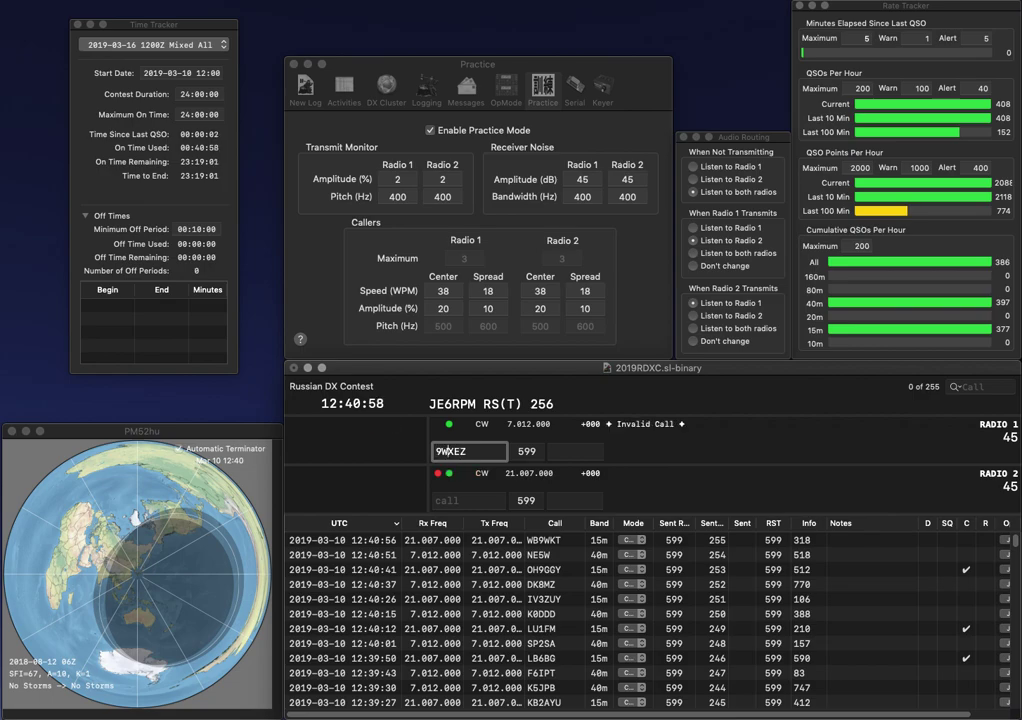
text(6)
key(Return)
text(WN6)
key(Return)
- Log the 9W6XEZ contact on Radio 1 with exchange 691 and correct the Radio 2 call to NC4WB
key(Tab)
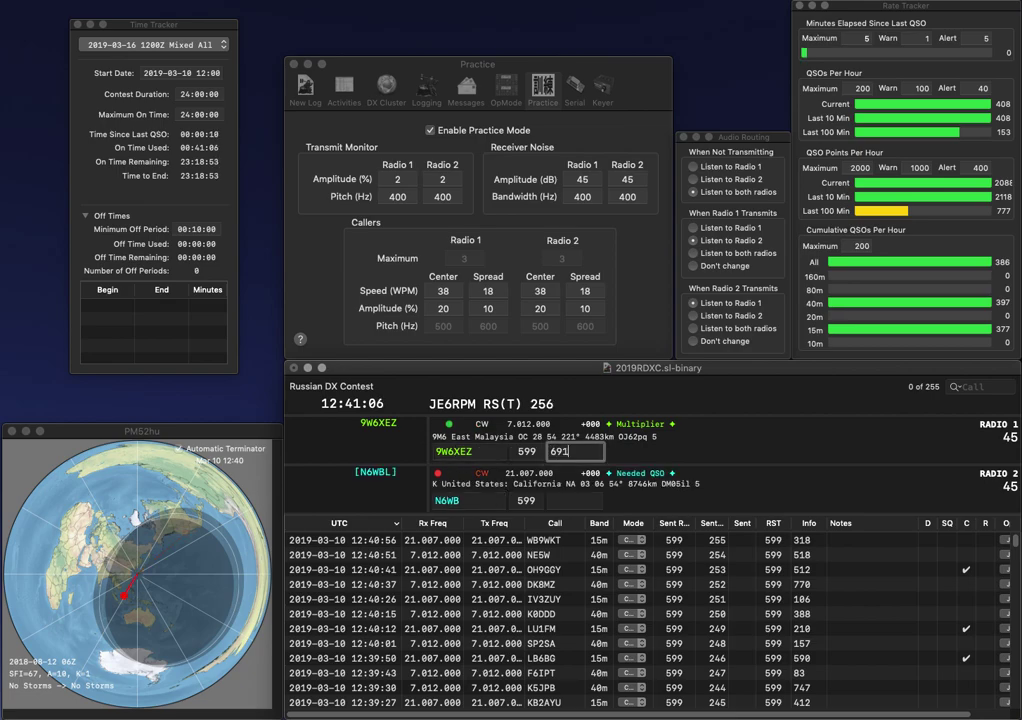
key(Return)
key(Left)
key(Left)
key(Left)
text(C)
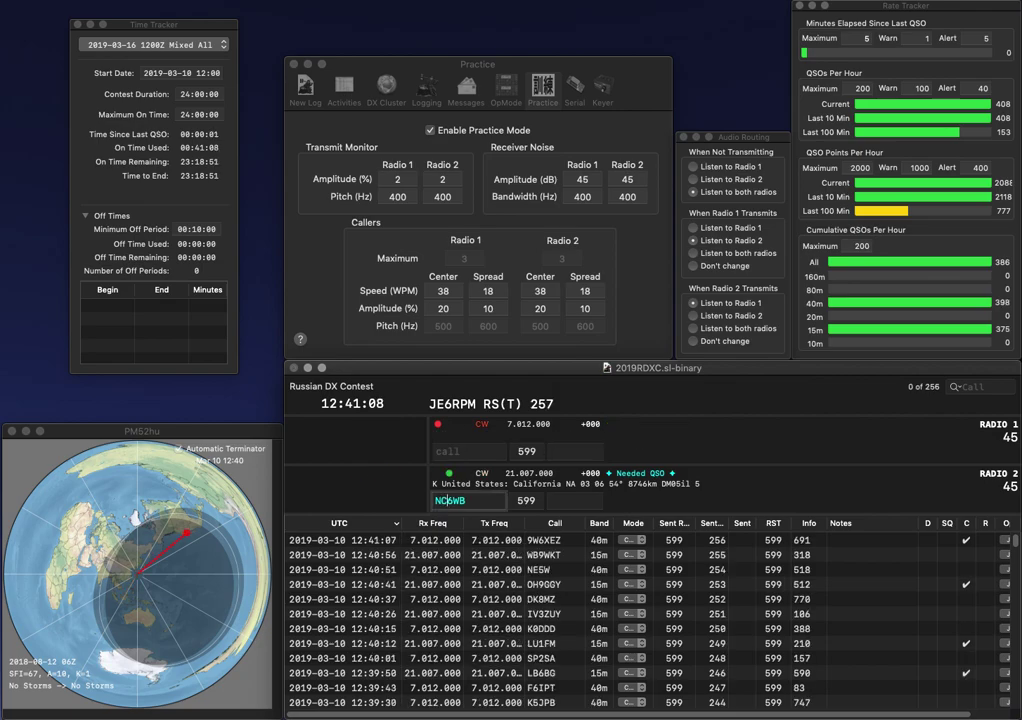
key(Delete)
text(4)
- Enter the call XE2KJ on Radio 1 and send its exchange
click(462, 451)
text(XE2KJ)
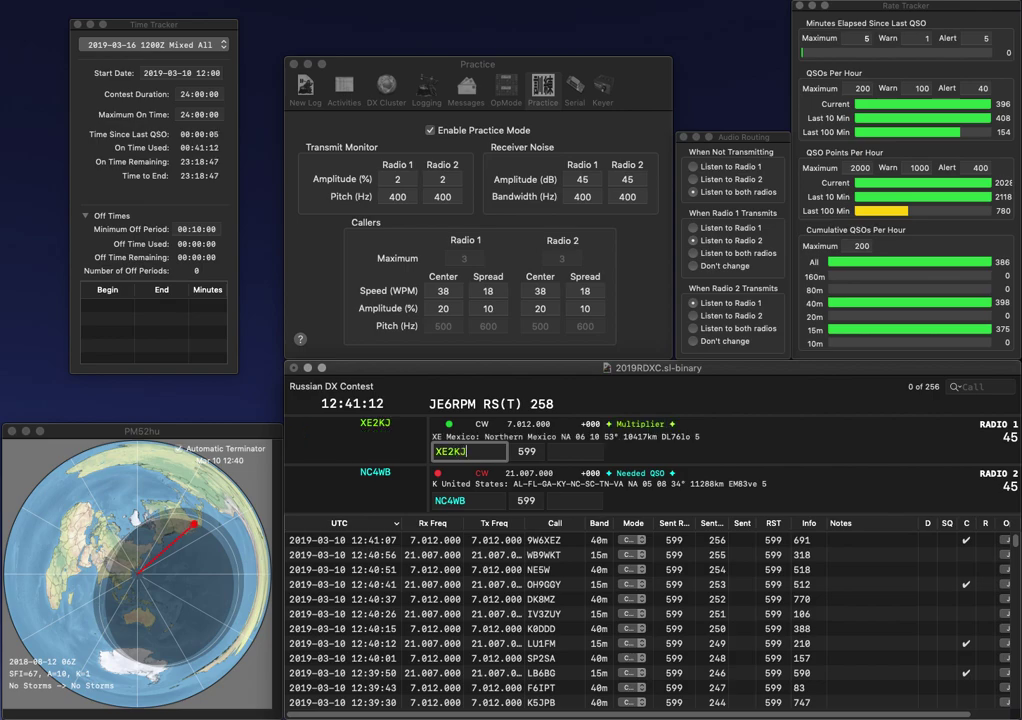
key(Return)
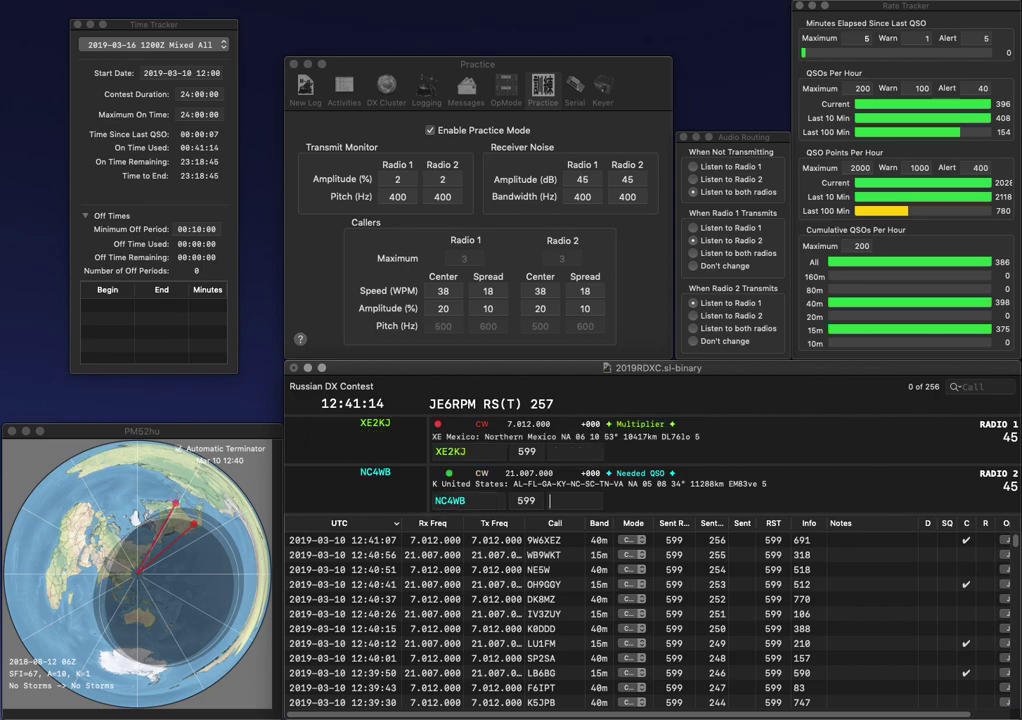
- Log the NC4WB contact on Radio 2 with exchange 576 and the XE2KJ contact on Radio 1 with exchange 6
key(Tab)
text(576)
key(Return)
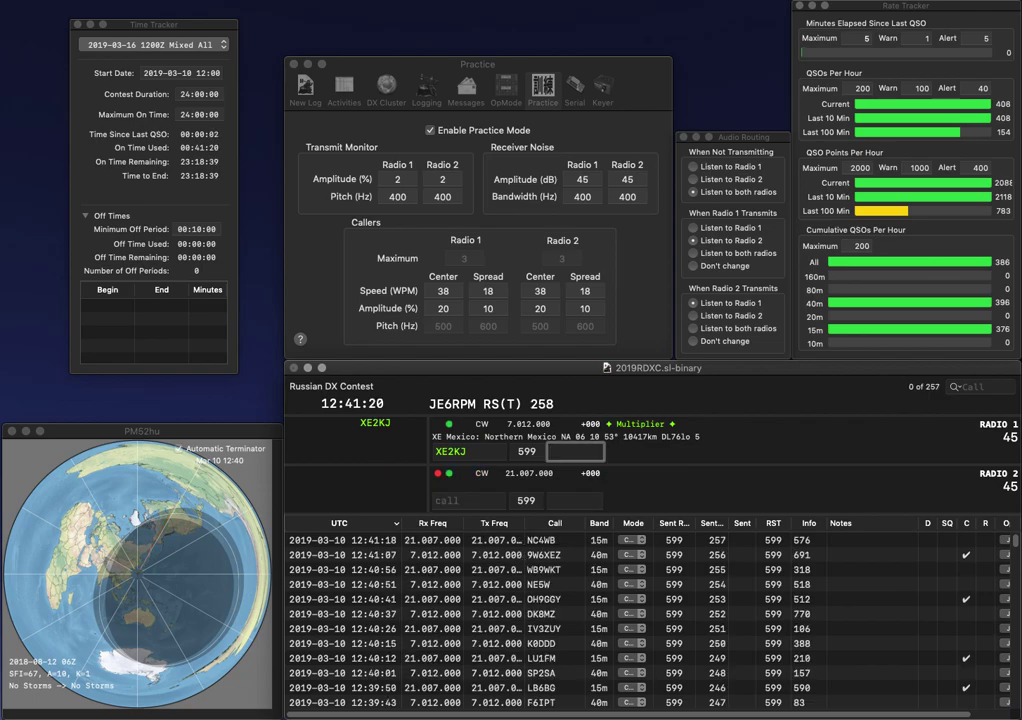
key(Return)
text(EP)
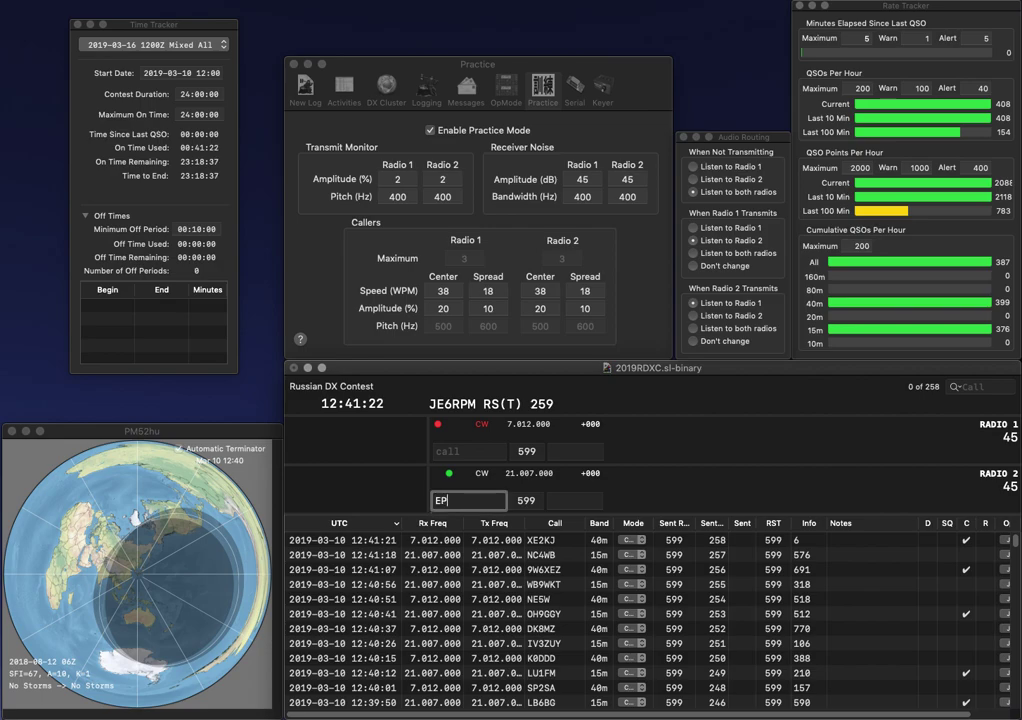
text(IZ8C)
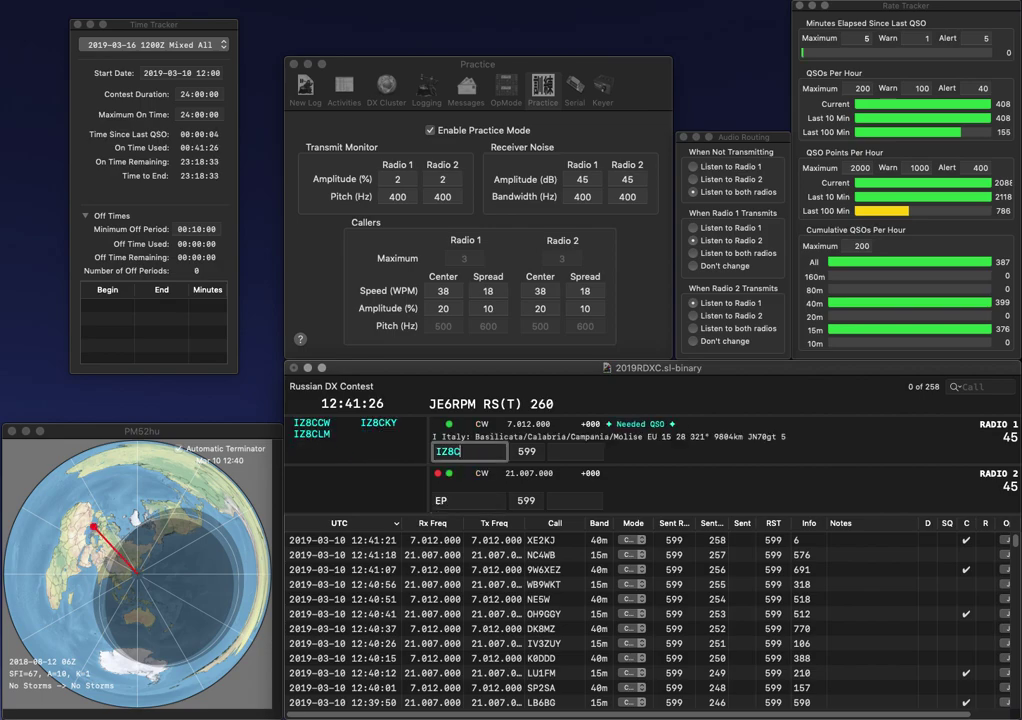
text(KY)
key(Return)
- Complete the Radio 2 call as VE3NEP and send its exchange
text(3N)
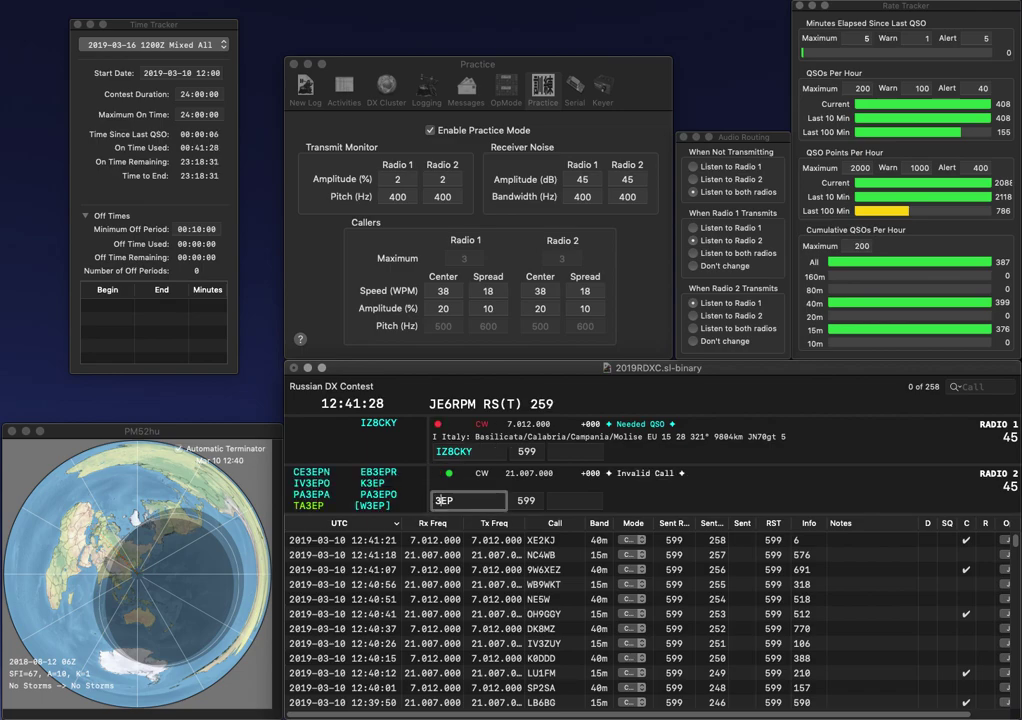
key(Left)
key(Left)
text(VE)
key(Return)
key(space)
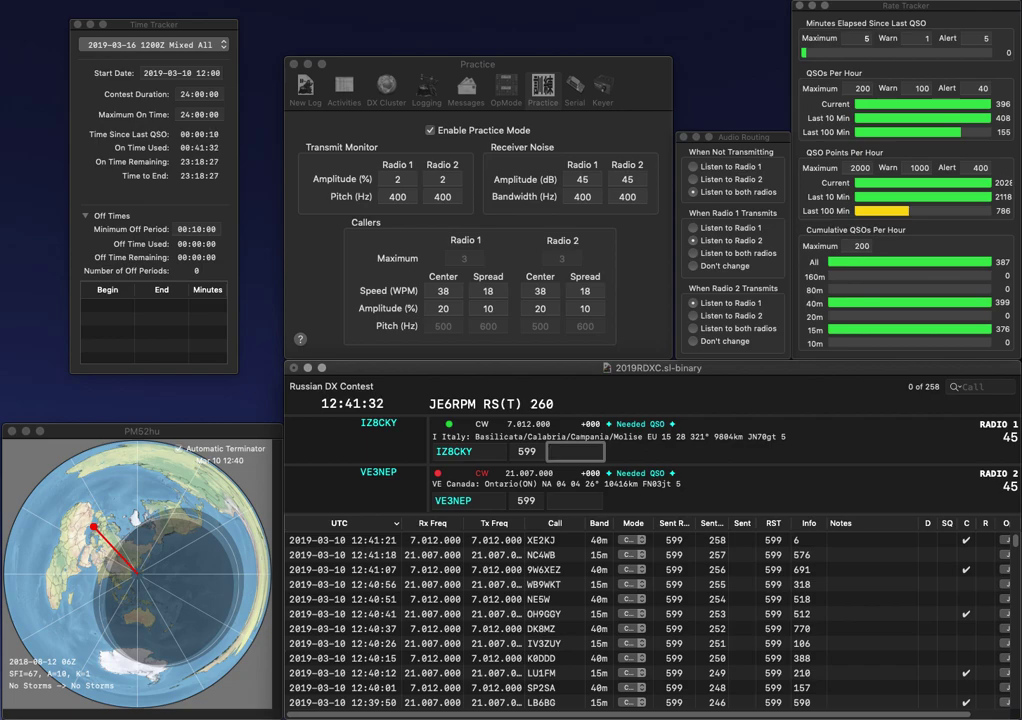
text(7)
key(Return)
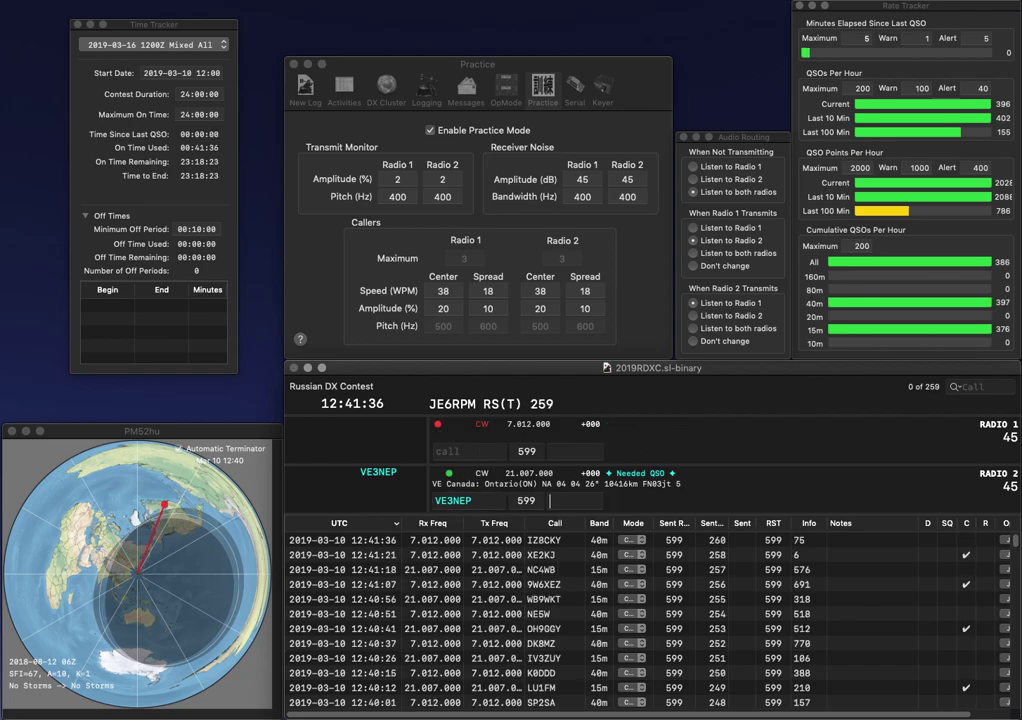
text(845)
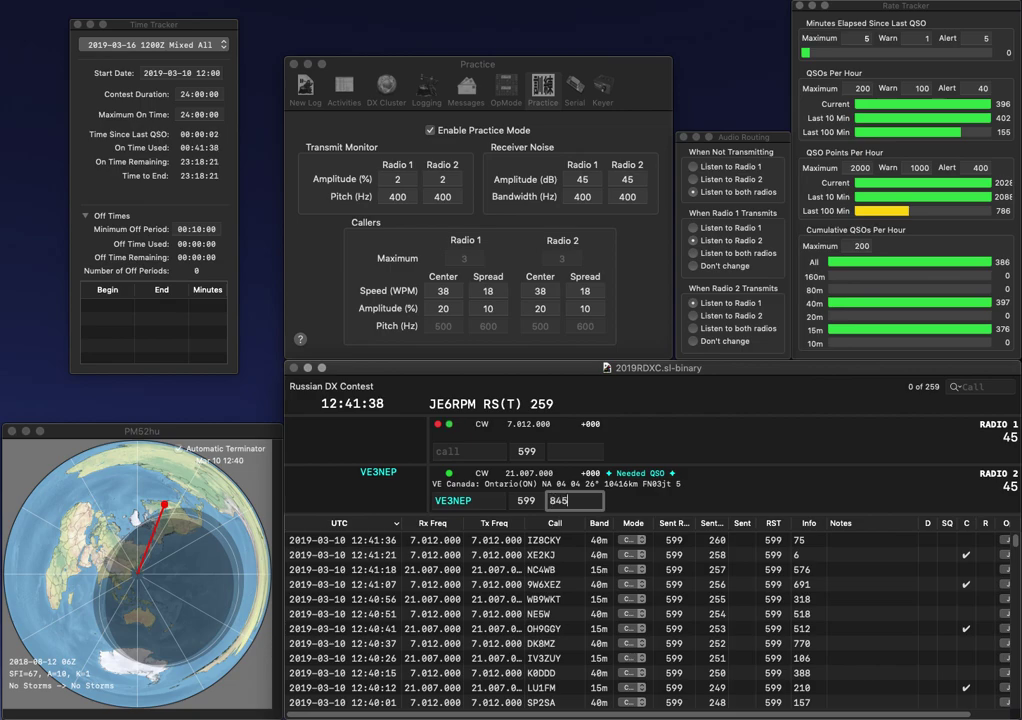
key(Return)
text(DL6LAU)
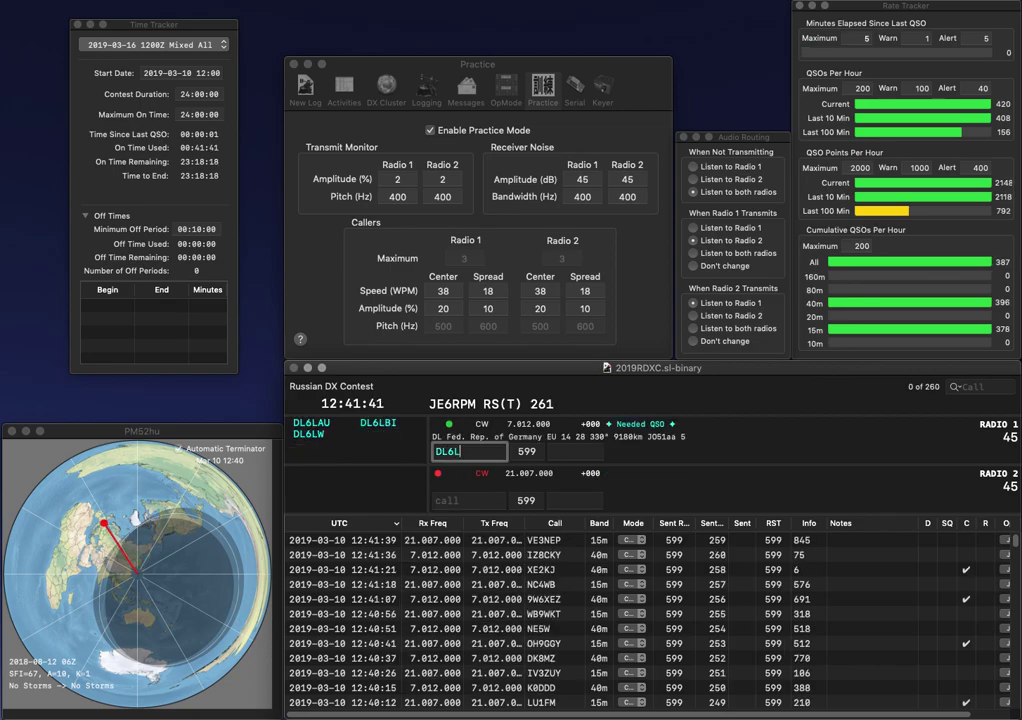
key(Return)
text(W7ZGR)
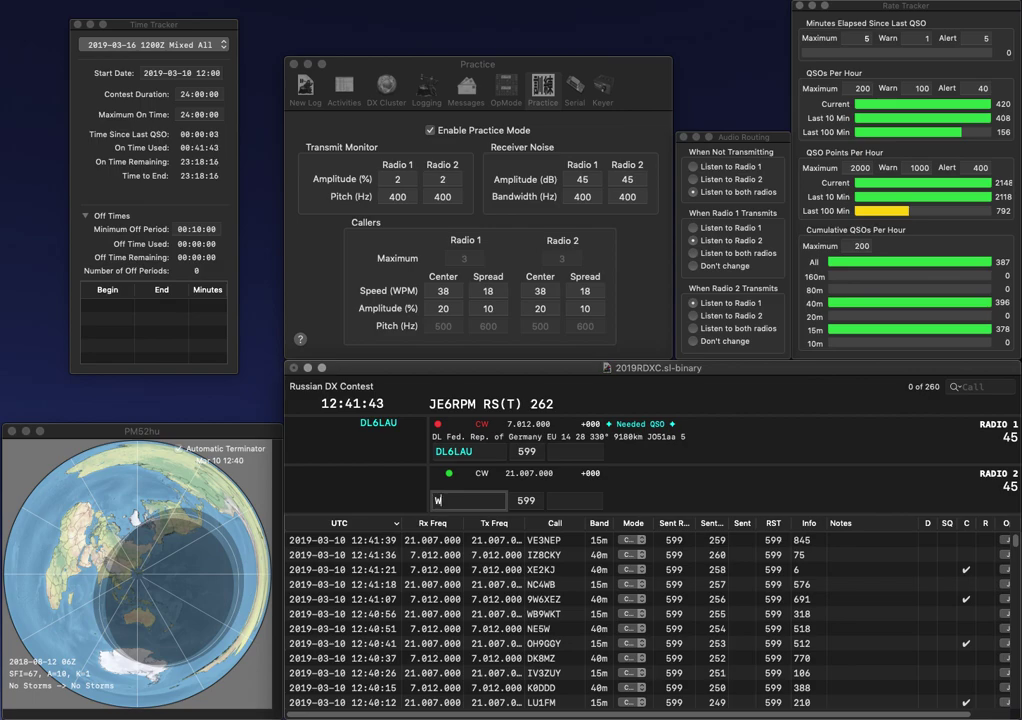
key(Return)
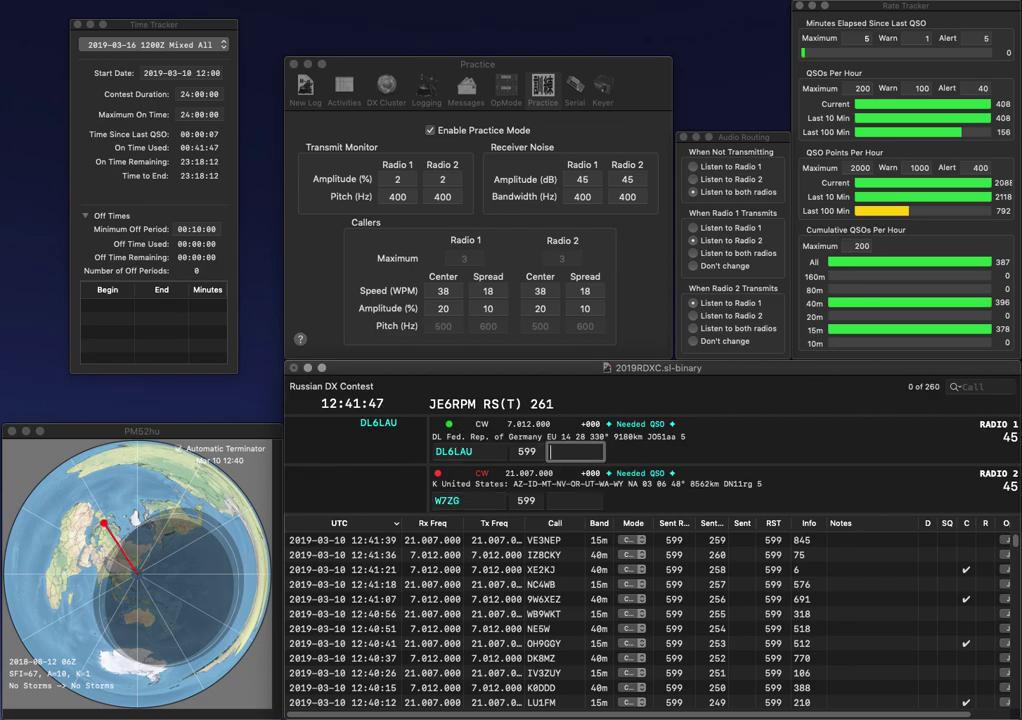
text(402)
key(Return)
key(BackSpace)
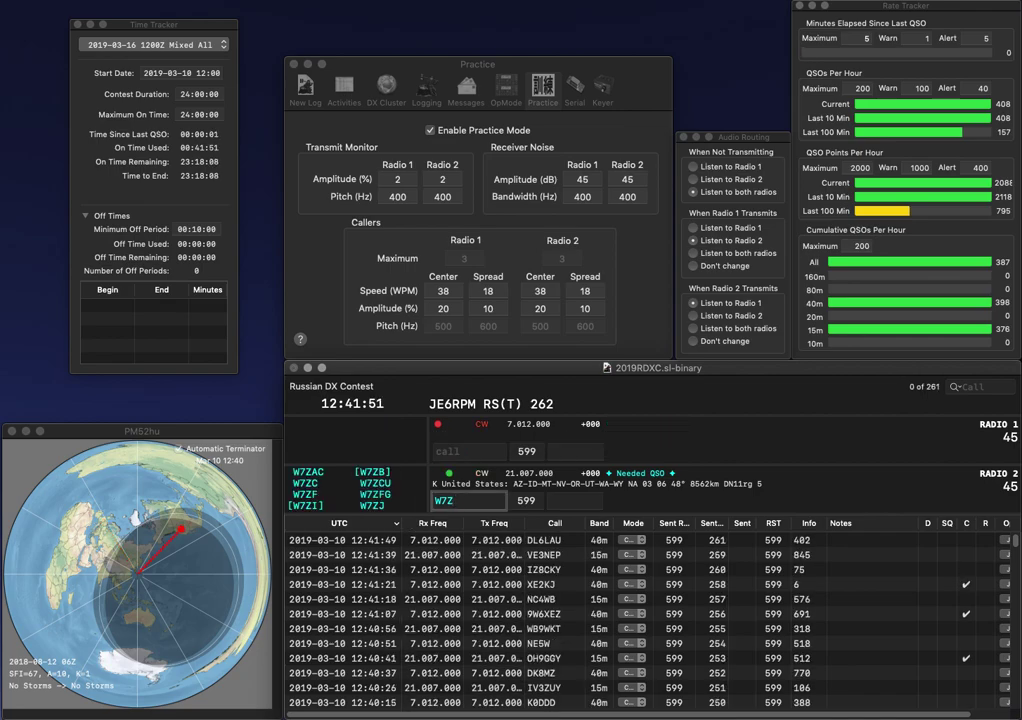
key(BackSpace)
text(GZA)
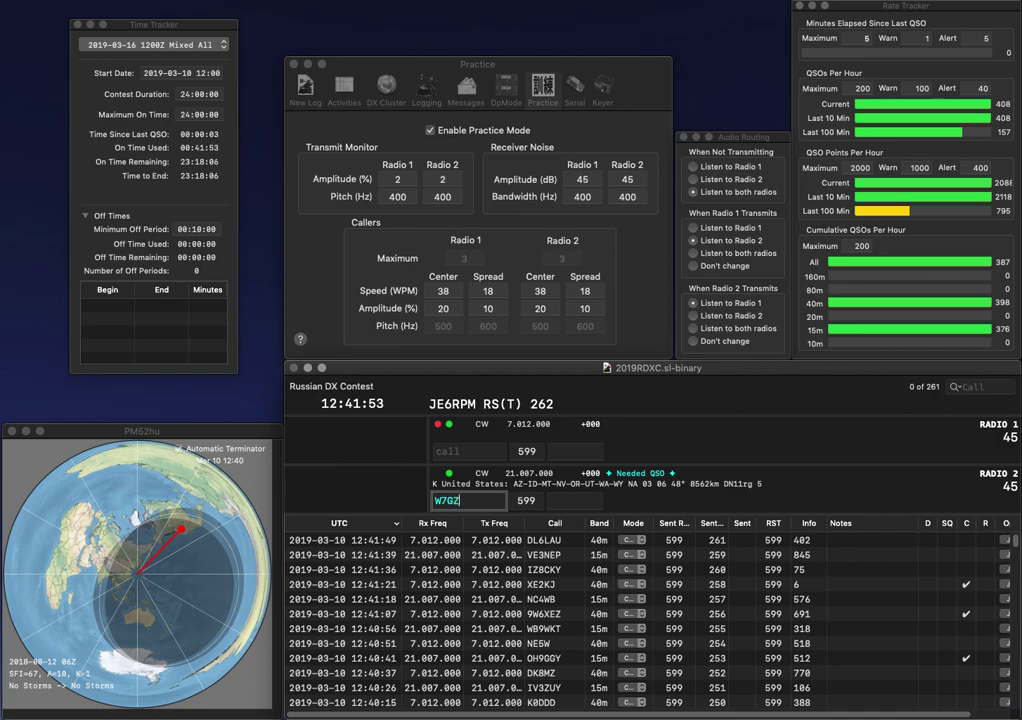
key(Return)
text(DSB)
key(Home)
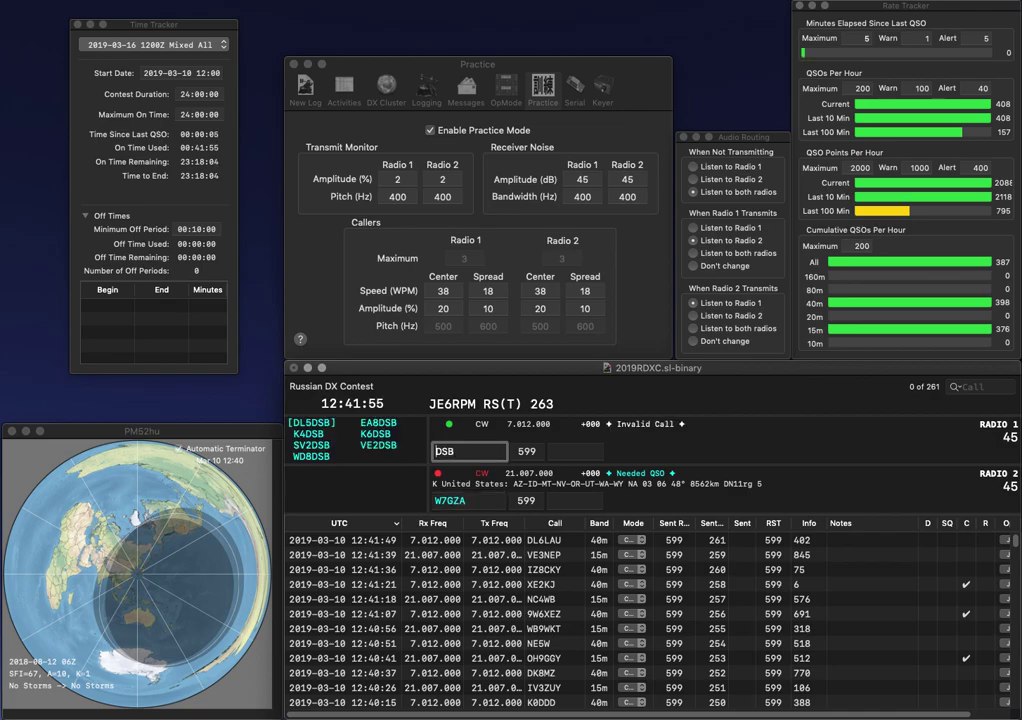
key(grave)
key(BackSpace)
key(BackSpace)
key(BackSpace)
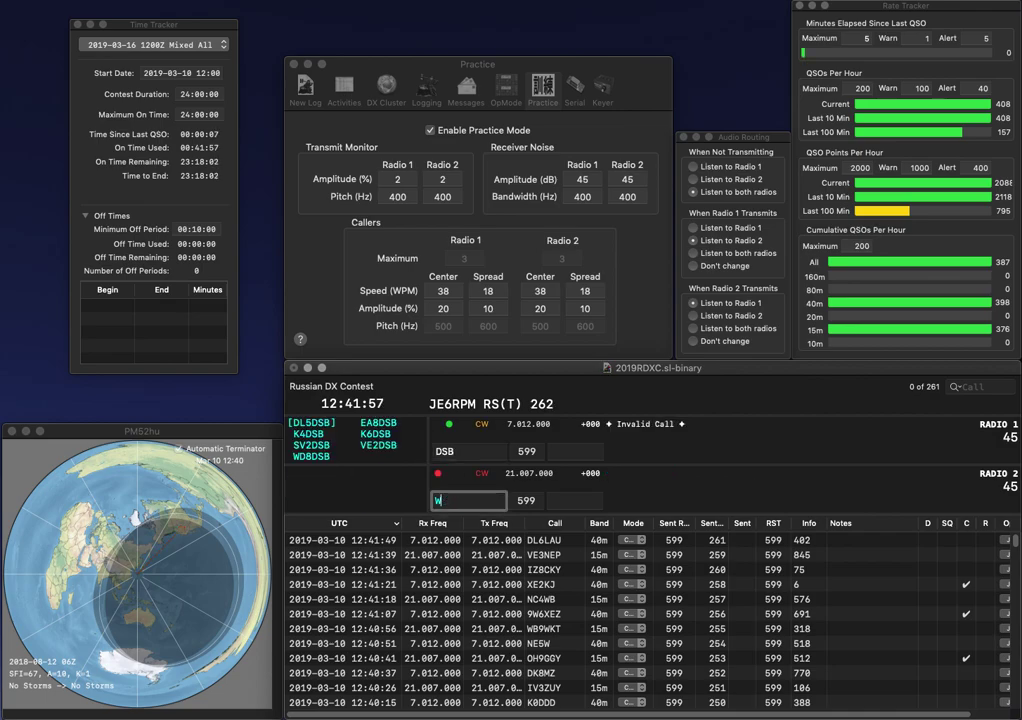
text(7GRA)
key(grave)
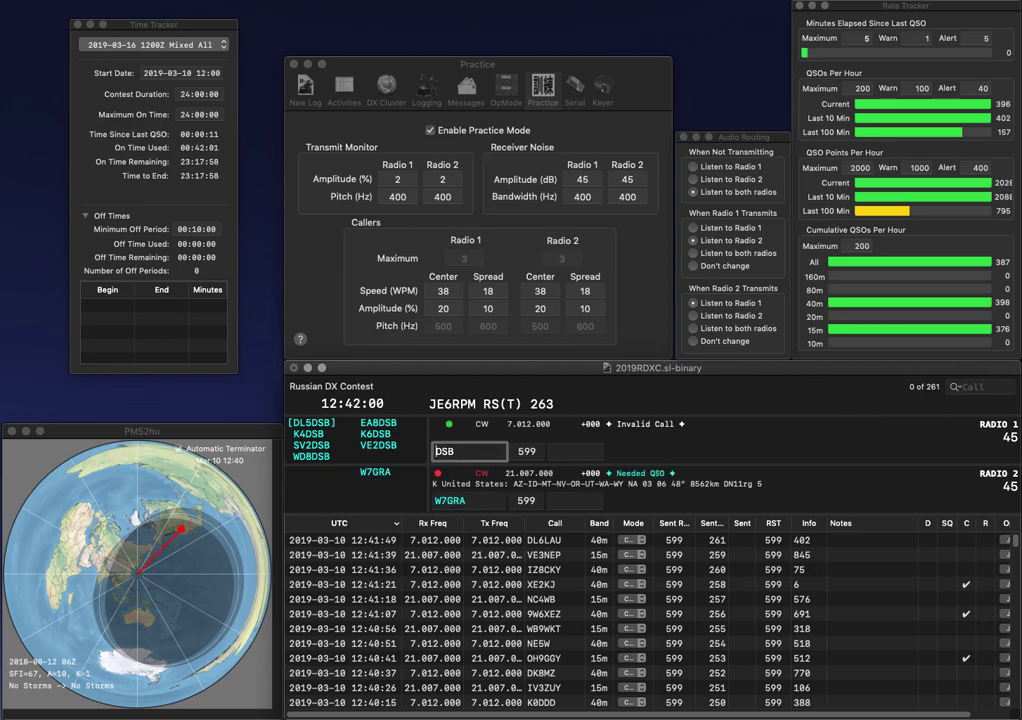
text(WD8)
key(Return)
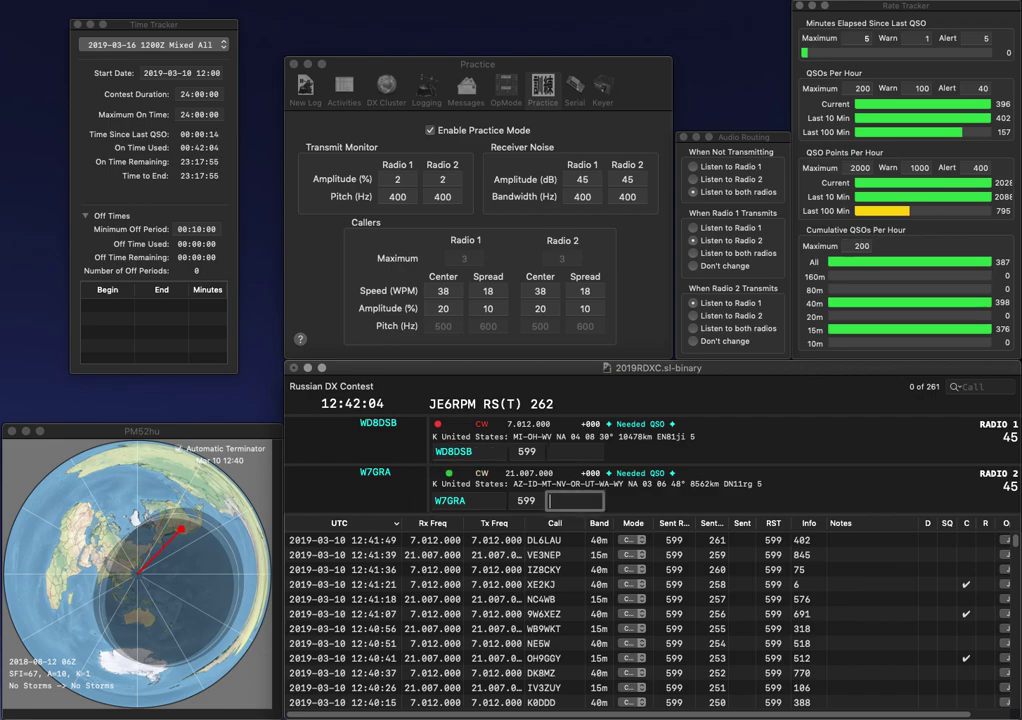
- Log the W7GRA contact on Radio 2 with exchange 261 and the WD8DSB contact on Radio 1 with exchange 249
text(261)
key(Return)
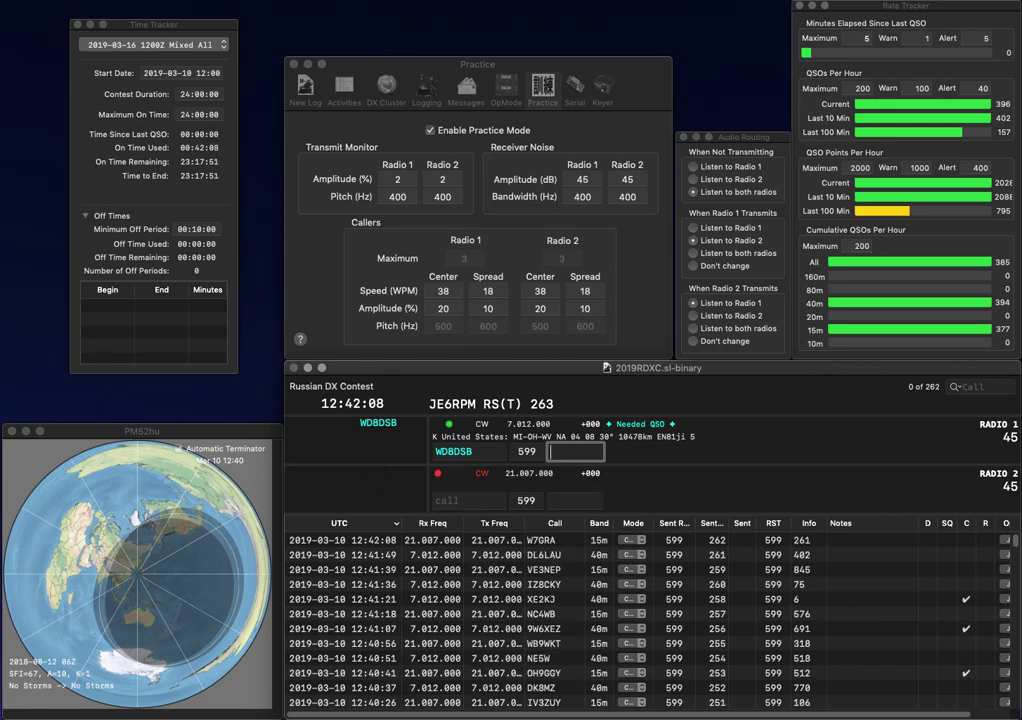
text(249)
key(Return)
- Enter and send the call W8BI on Radio 2 and the partial call DL1G on Radio 1
text(W)
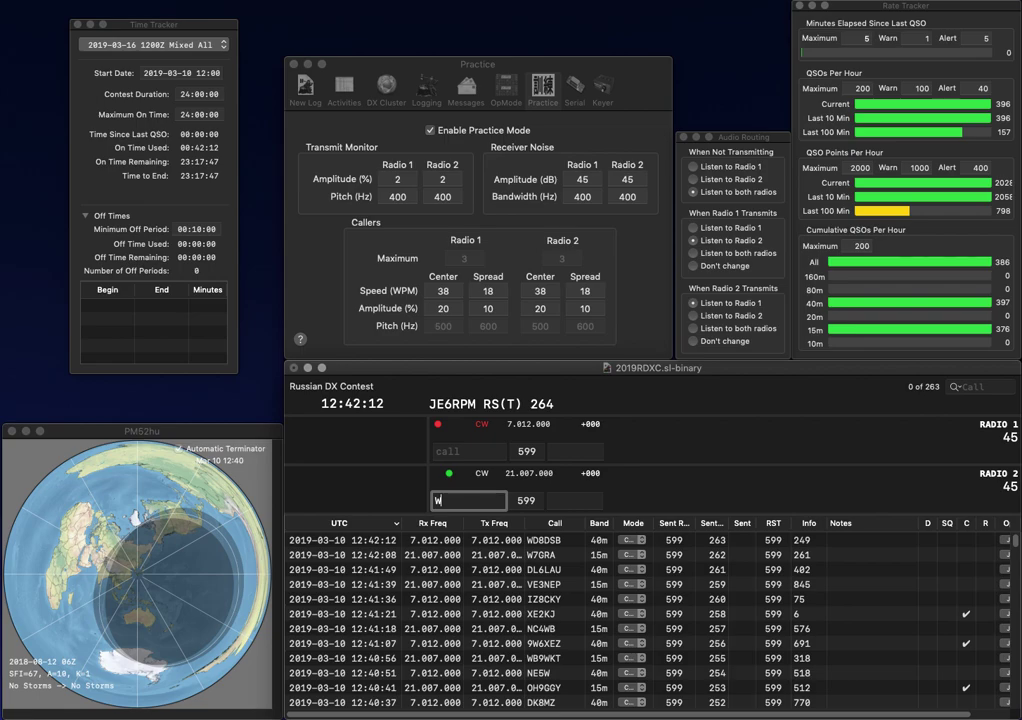
text(8BI)
key(Return)
text(DL1G)
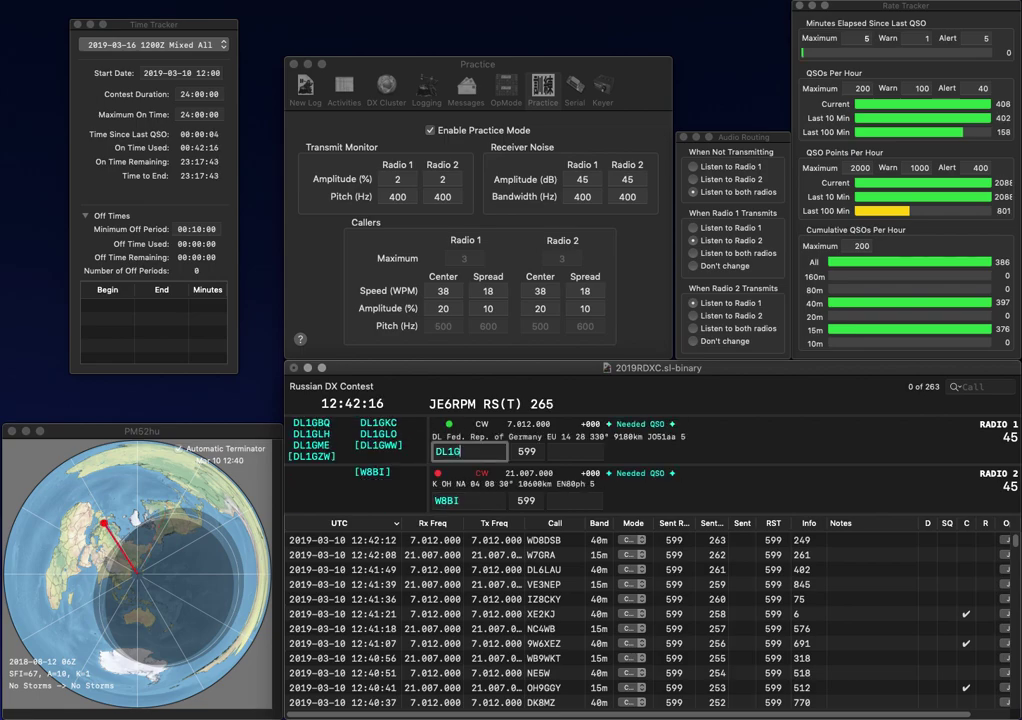
key(Return)
key(space)
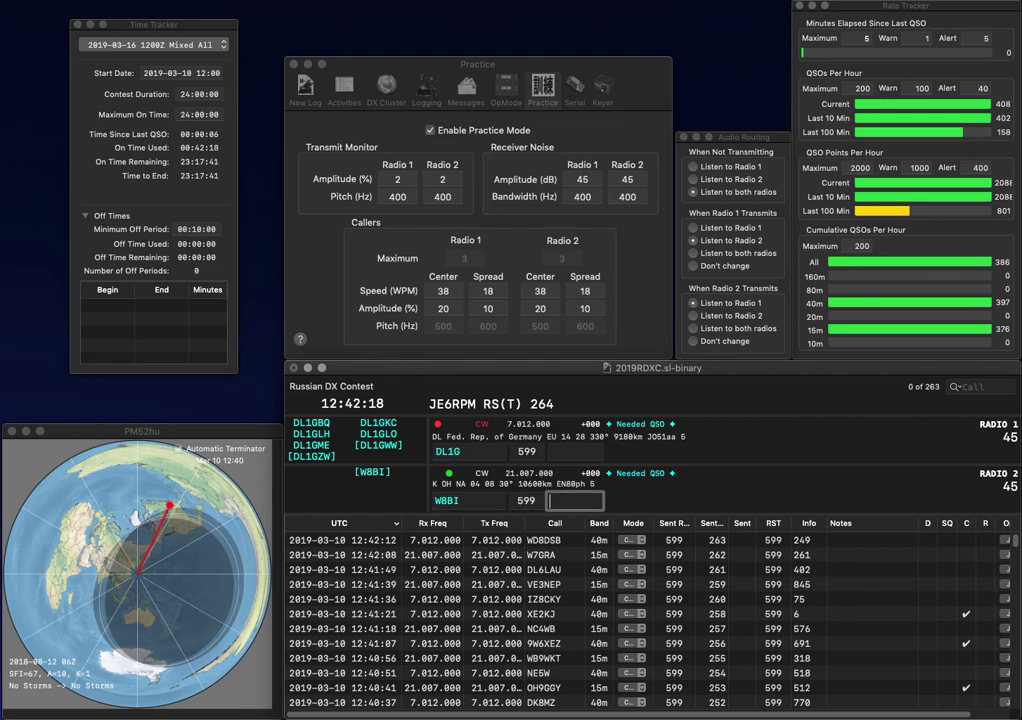
text(83)
key(Return)
key(BackSpace)
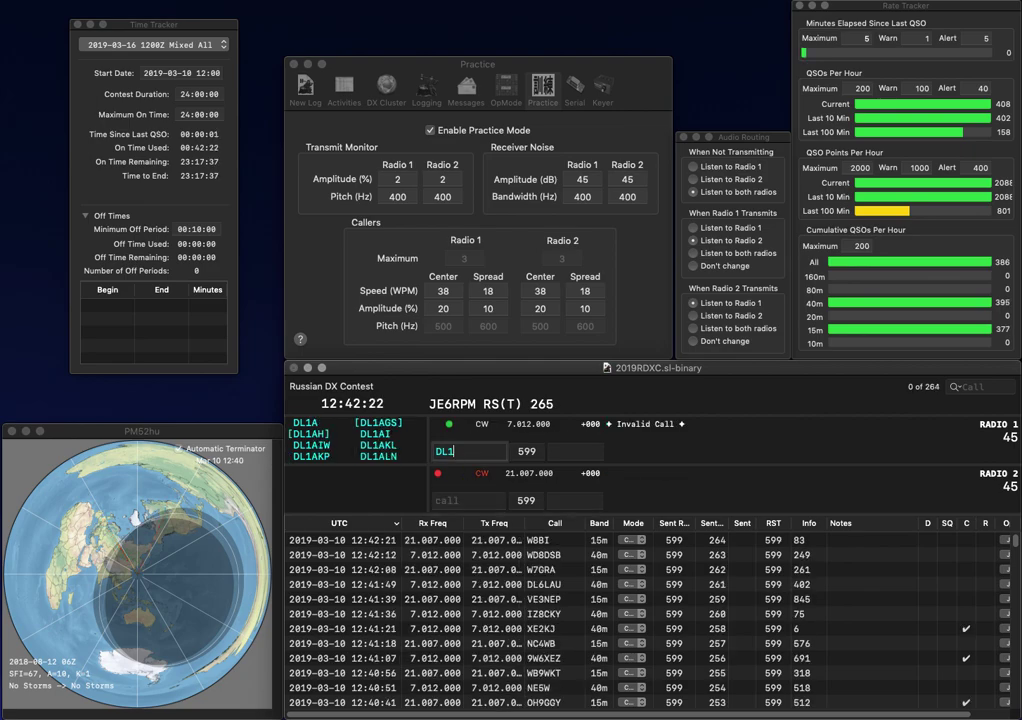
text(BWU)
key(Return)
- Enter and send the call K0XP/6 on Radio 2
text(0XPX)
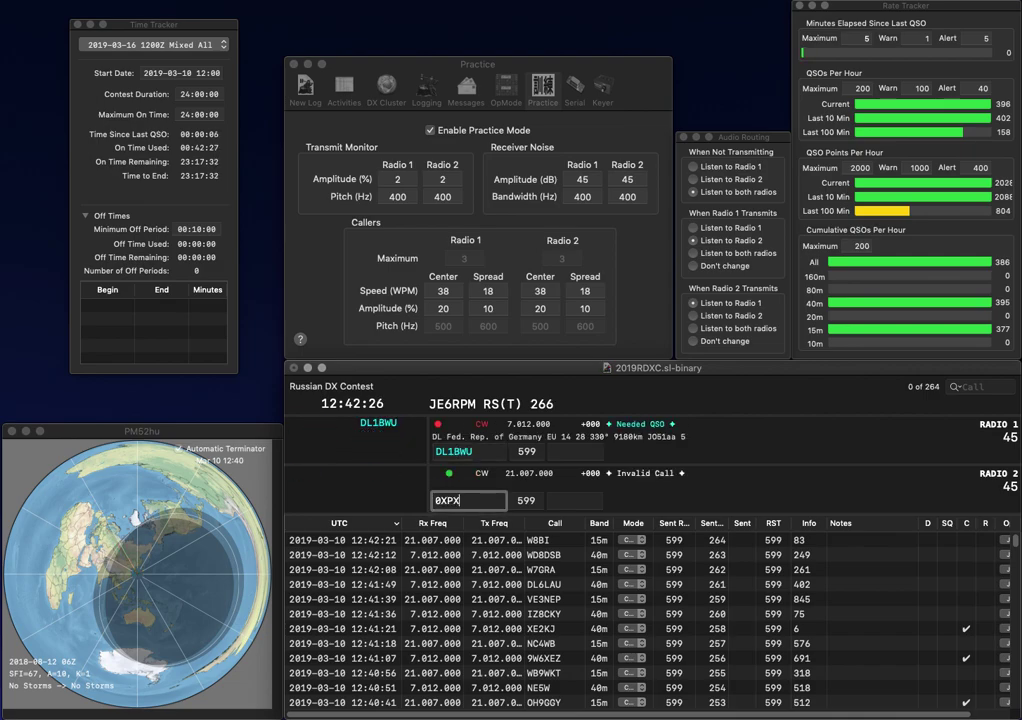
key(BackSpace)
text(/6)
text(K)
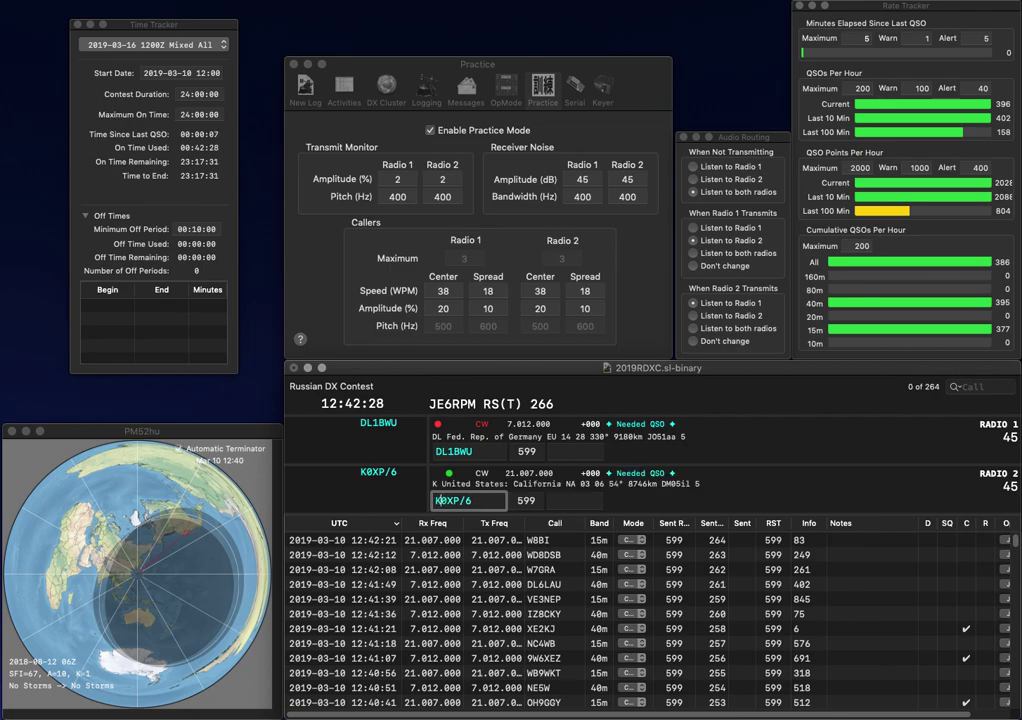
key(Return)
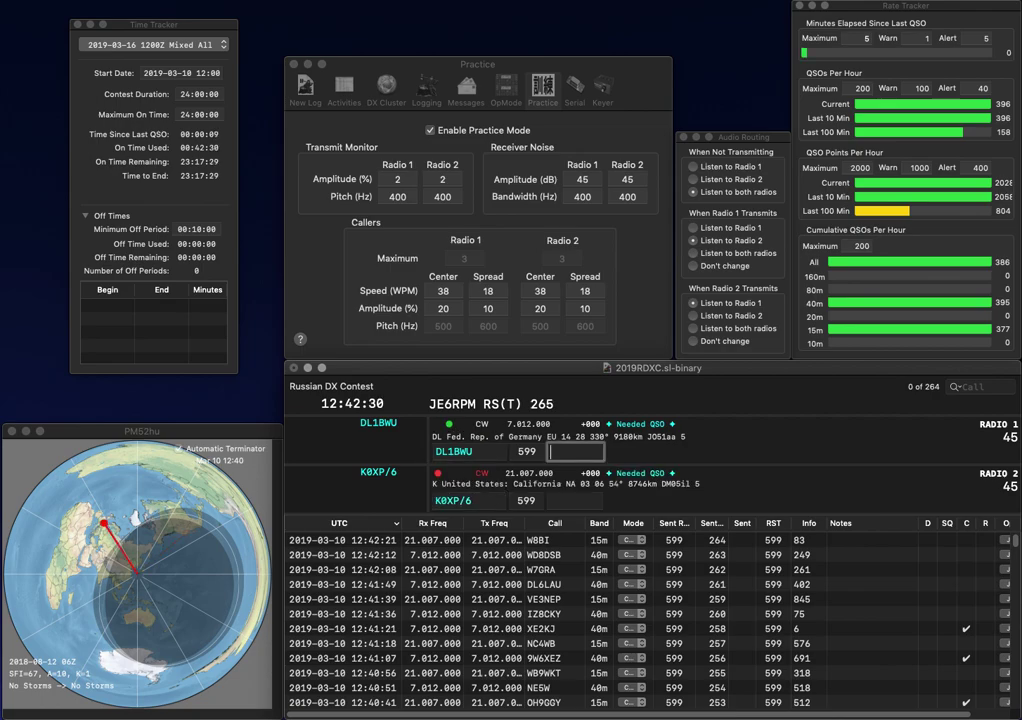
text(519)
key(Return)
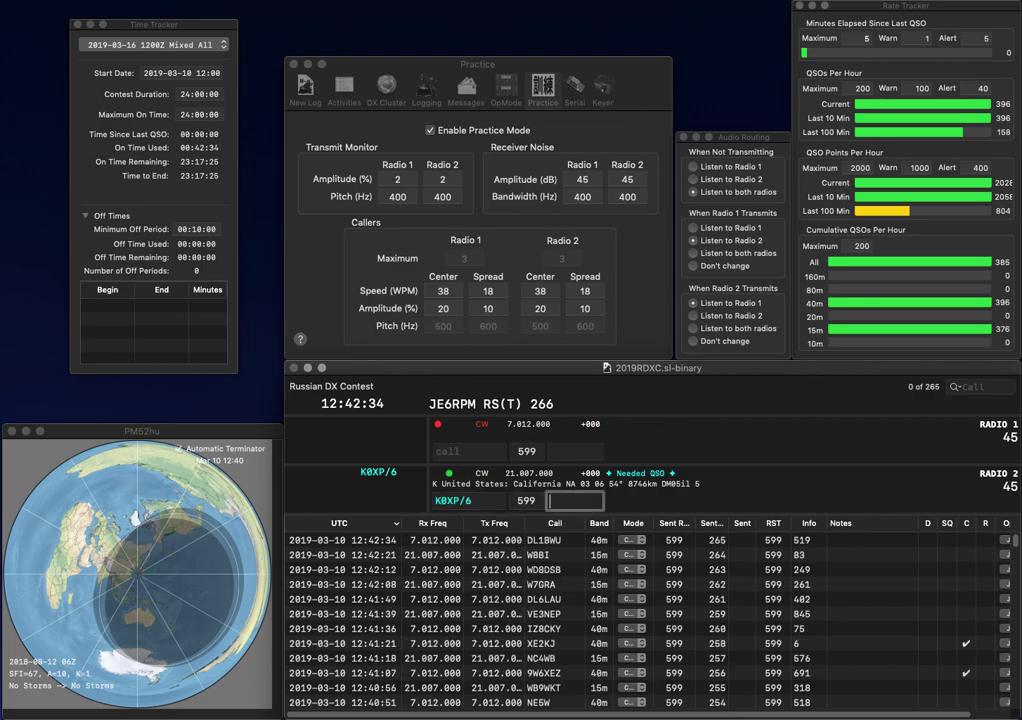
text(905)
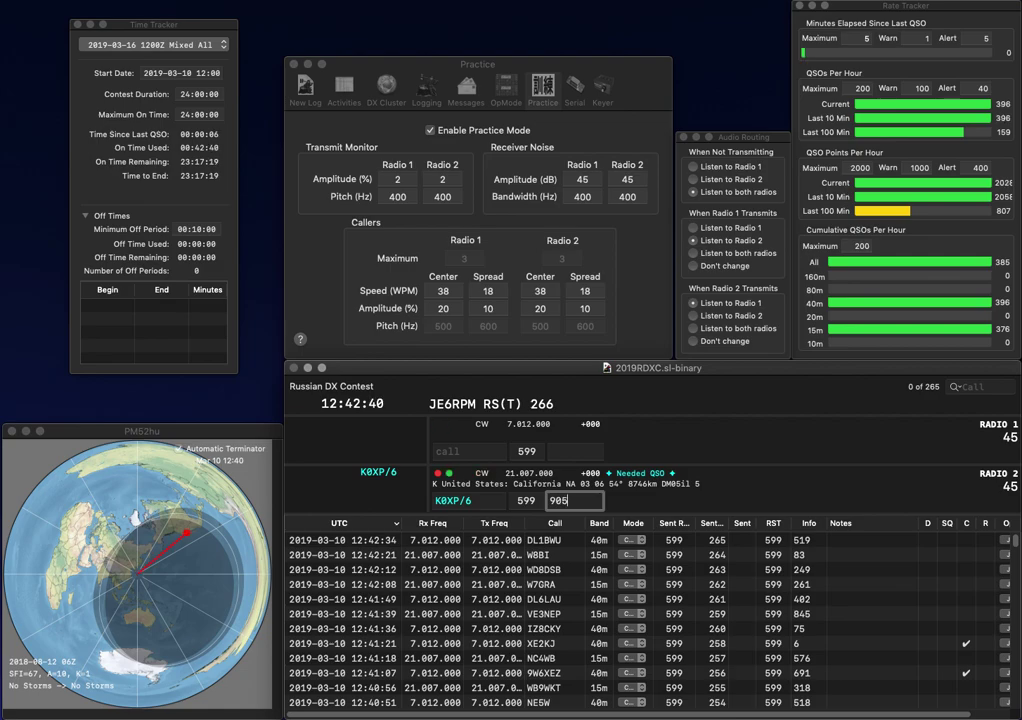
key(Return)
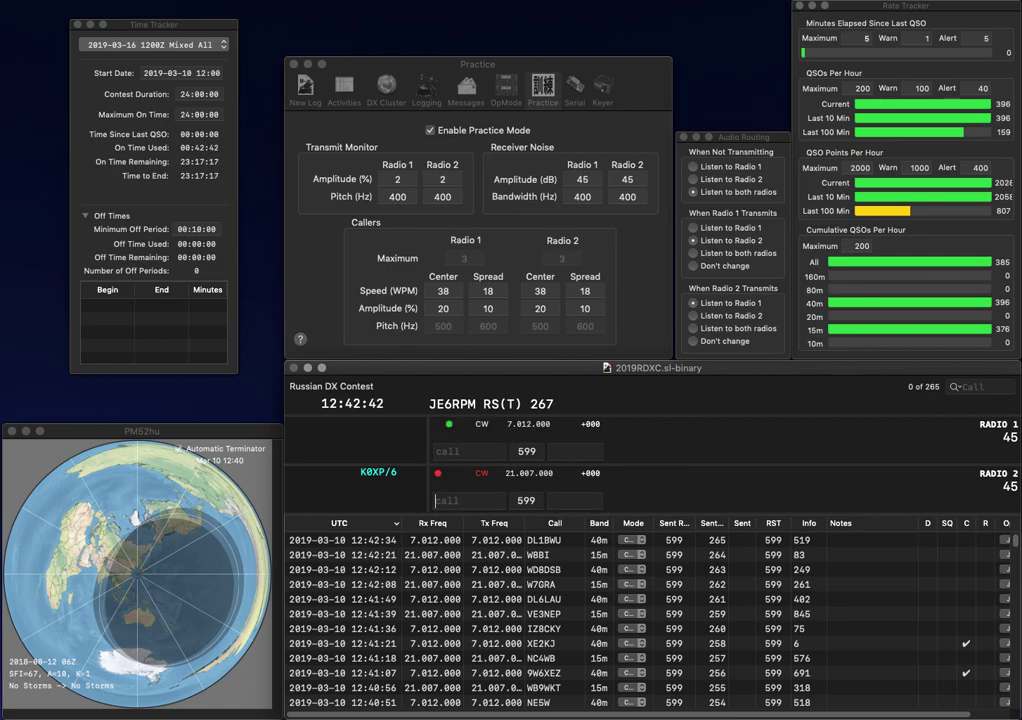
text(PY7VI)
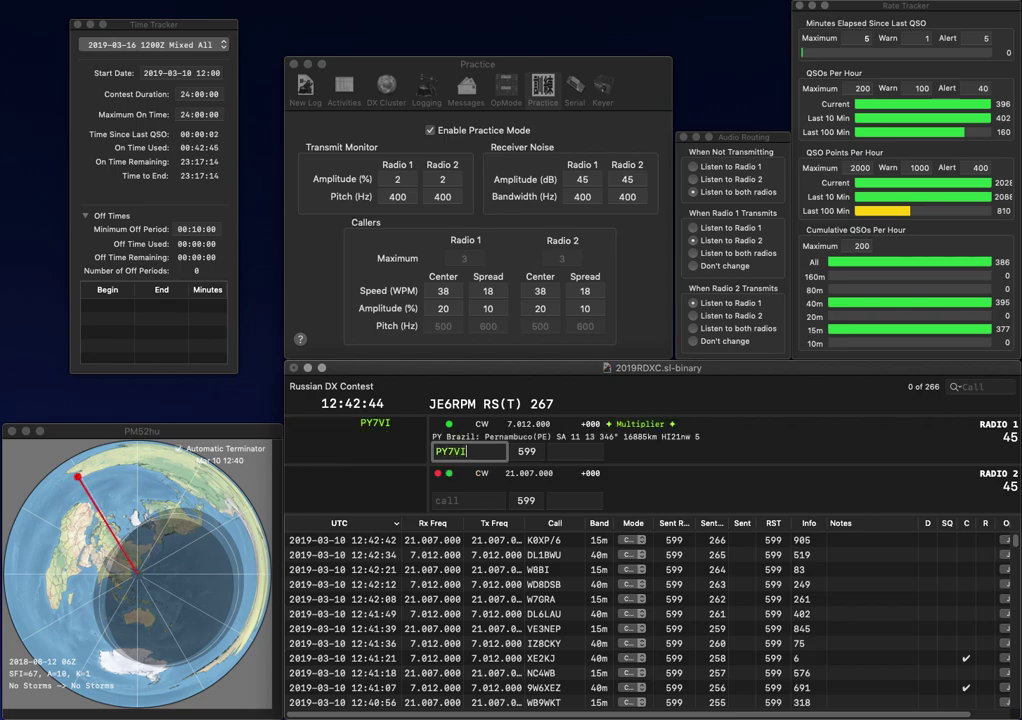
key(Return)
text(OE8HAQ)
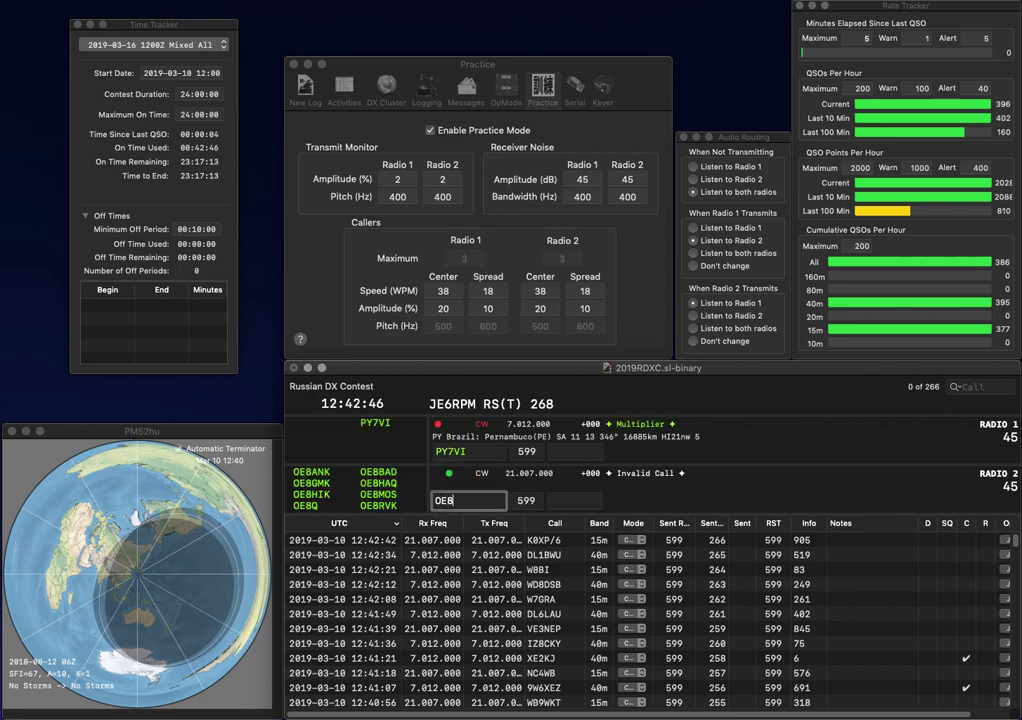
key(Return)
key(space)
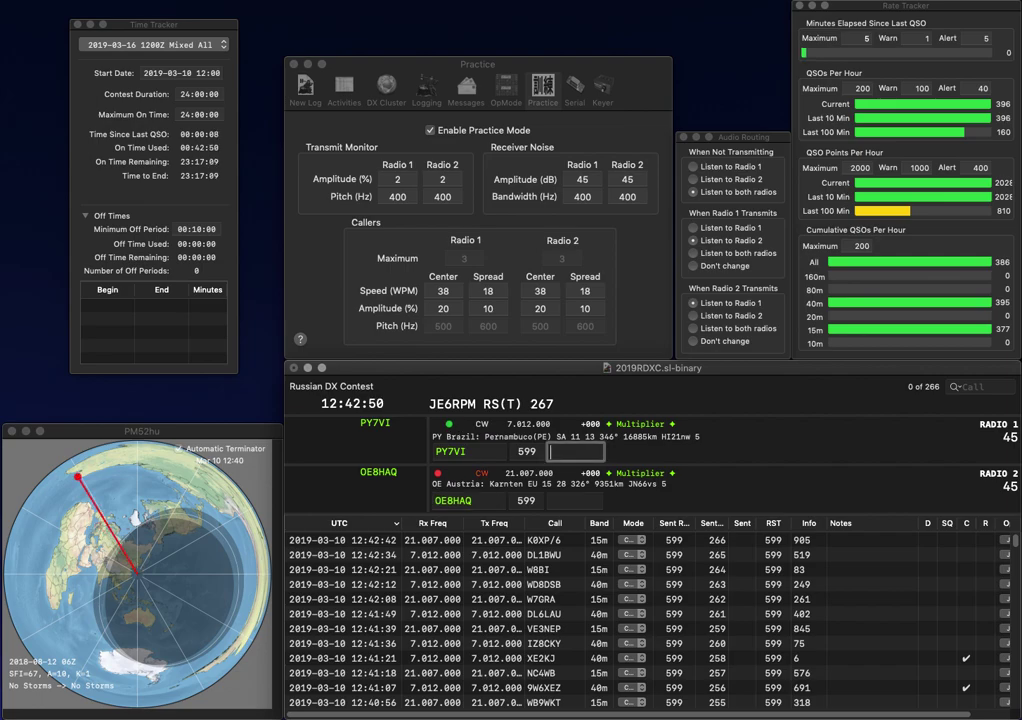
- Log the PY7VI contact on Radio 1 with exchange 121 and the OE8HAQ contact on Radio 2 with exchange 331
text(121)
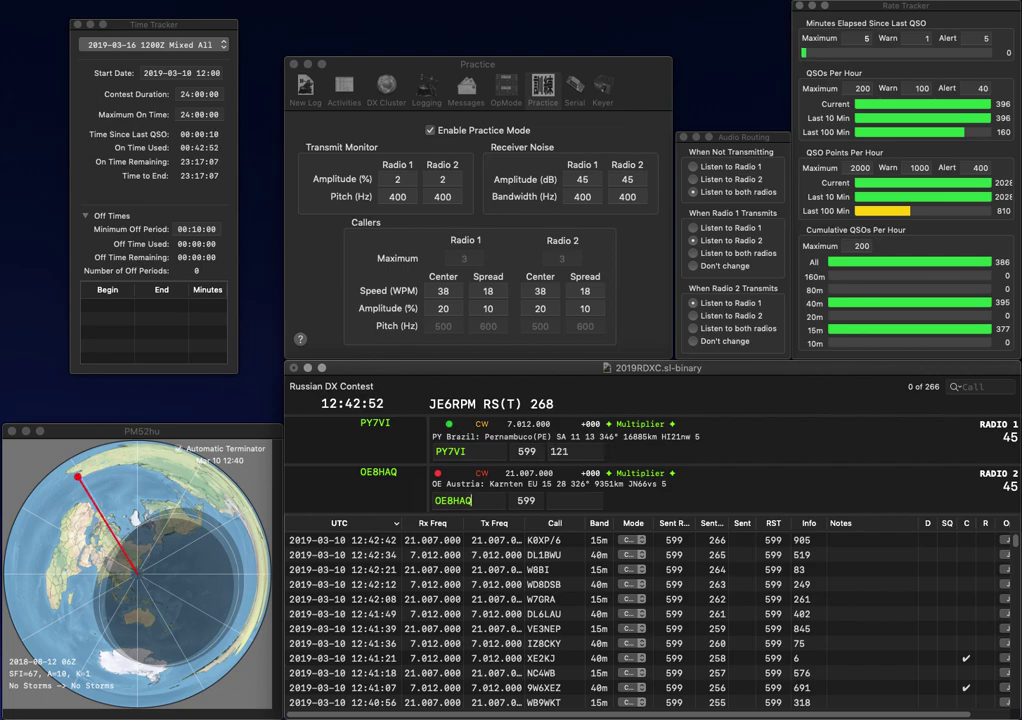
key(Return)
text(331)
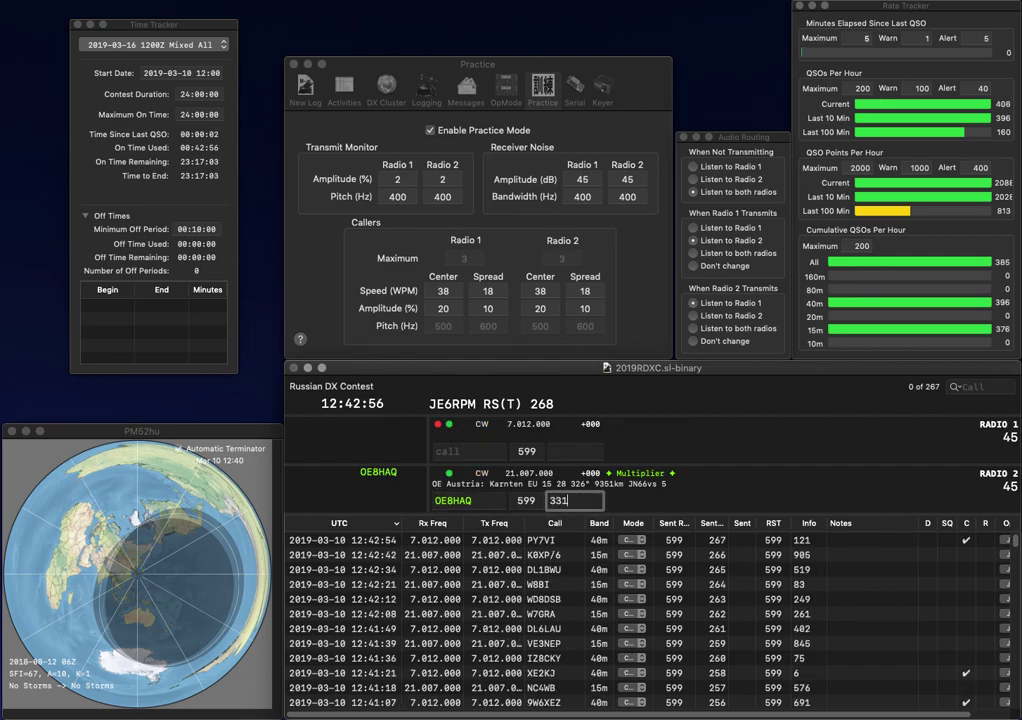
key(Return)
text(CU3AA)
key(Return)
text(HA1)
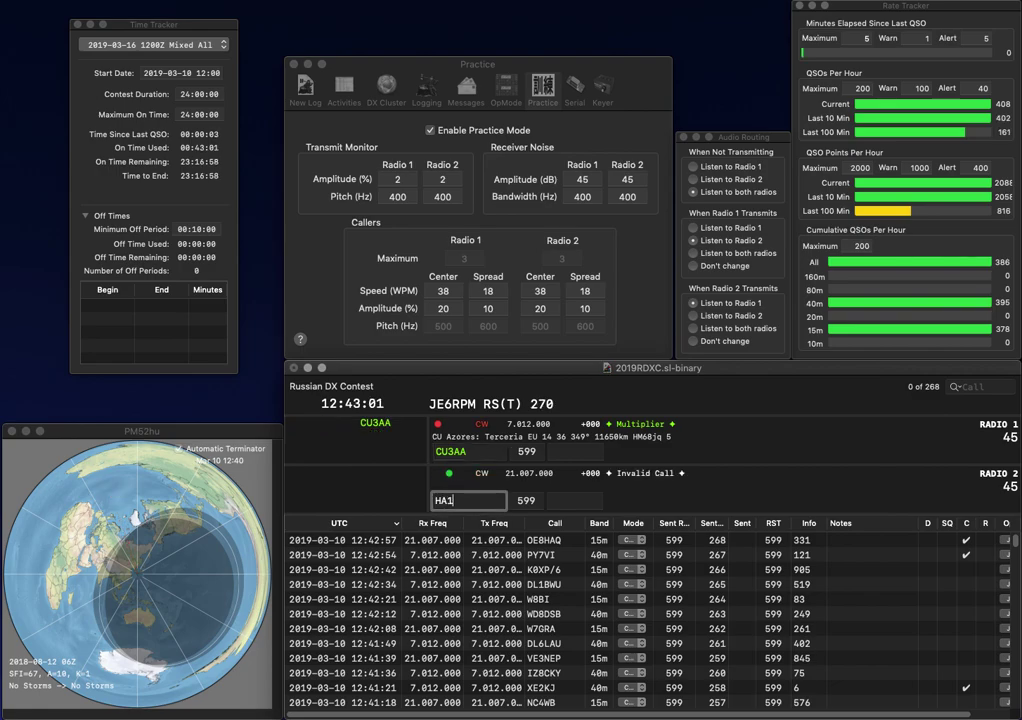
text(VG)
key(Return)
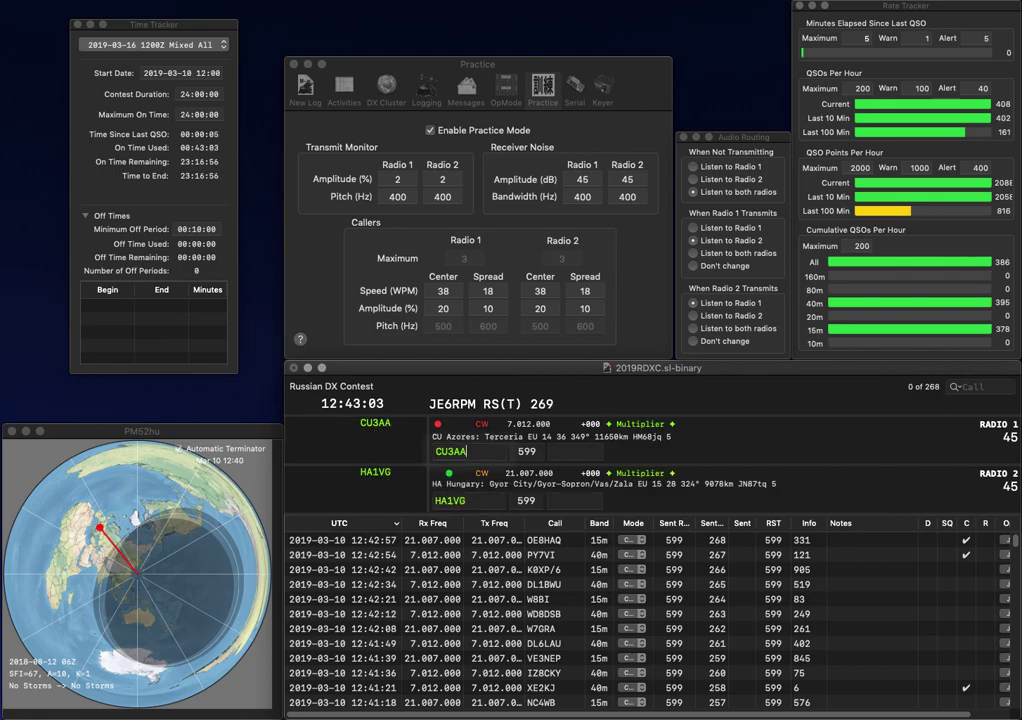
text(681)
key(Return)
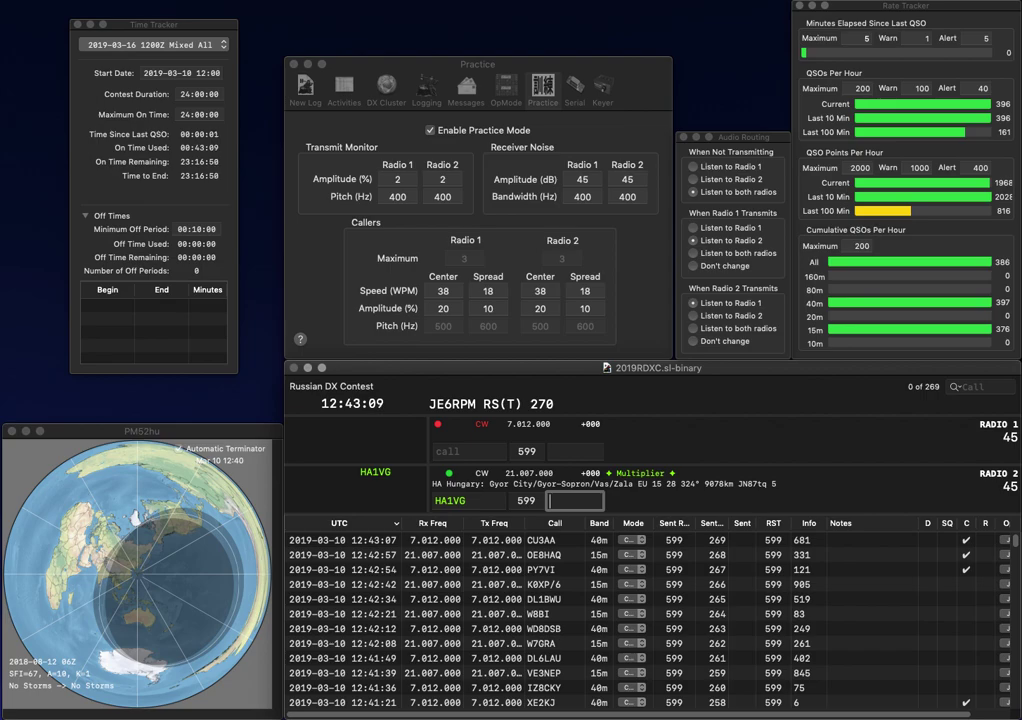
text(771)
key(Return)
- Enter and send the calls on both radios, completing them as 4L0A on Radio 1 and II2S on Radio 2
text(A)
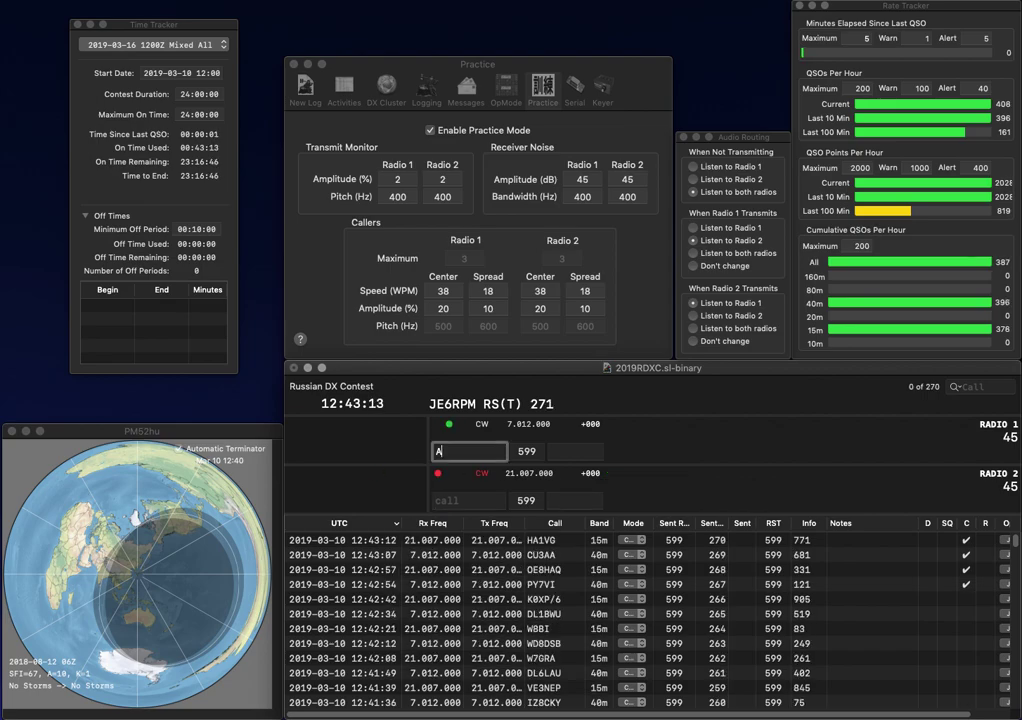
text(0)
key(Return)
text(IS)
key(Return)
text(4L)
key(Return)
key(BackSpace)
text(I2S)
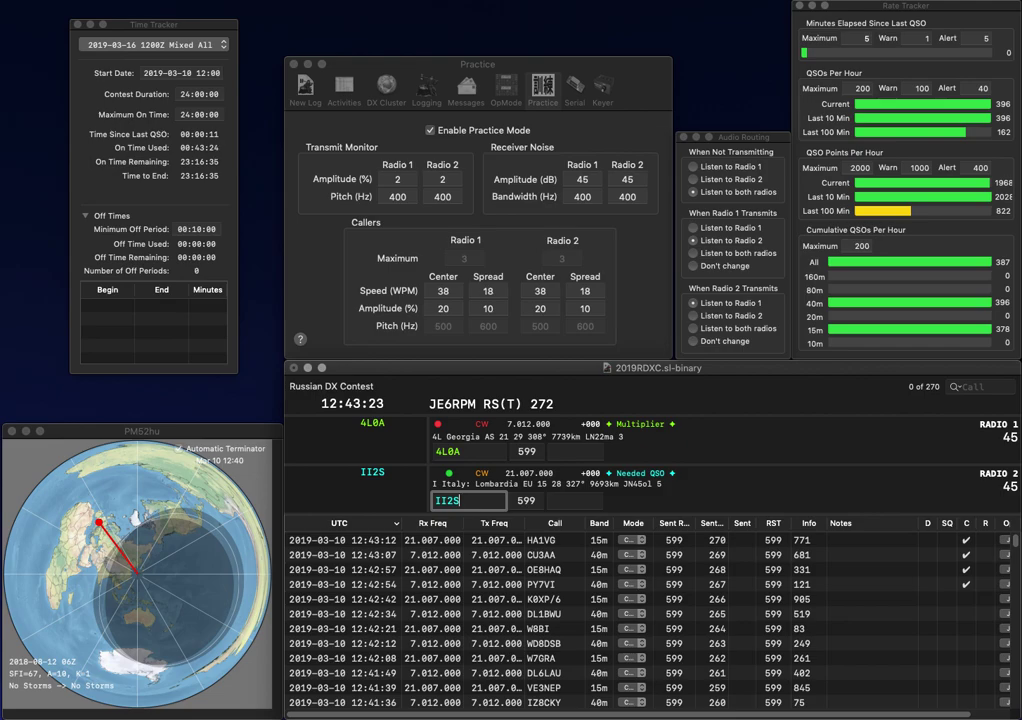
key(Return)
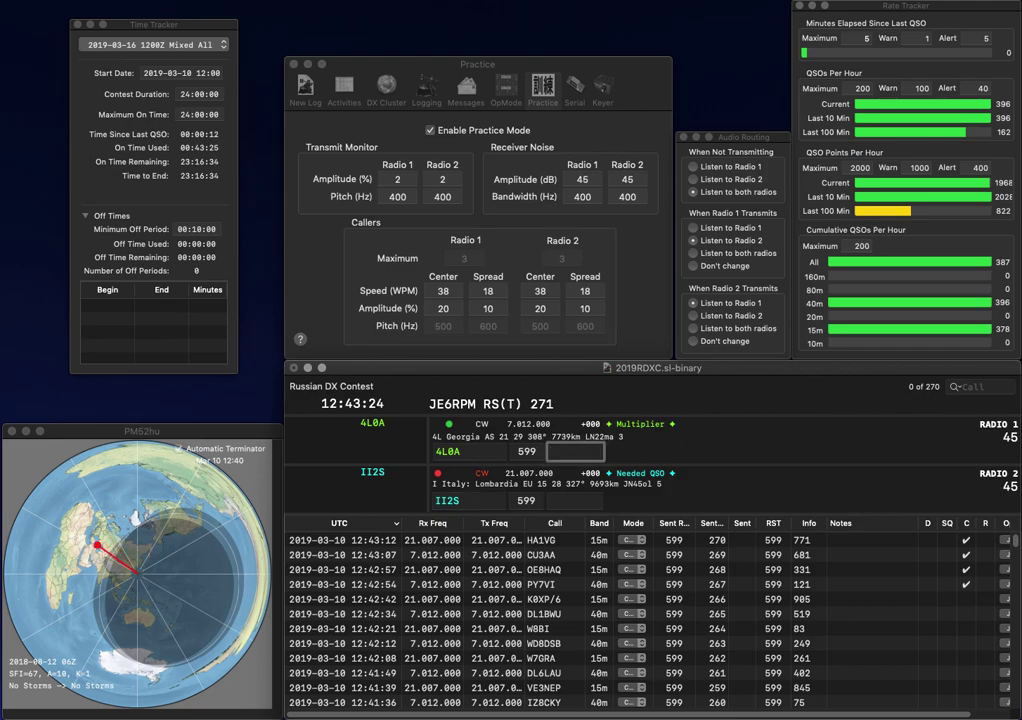
text(222)
key(Return)
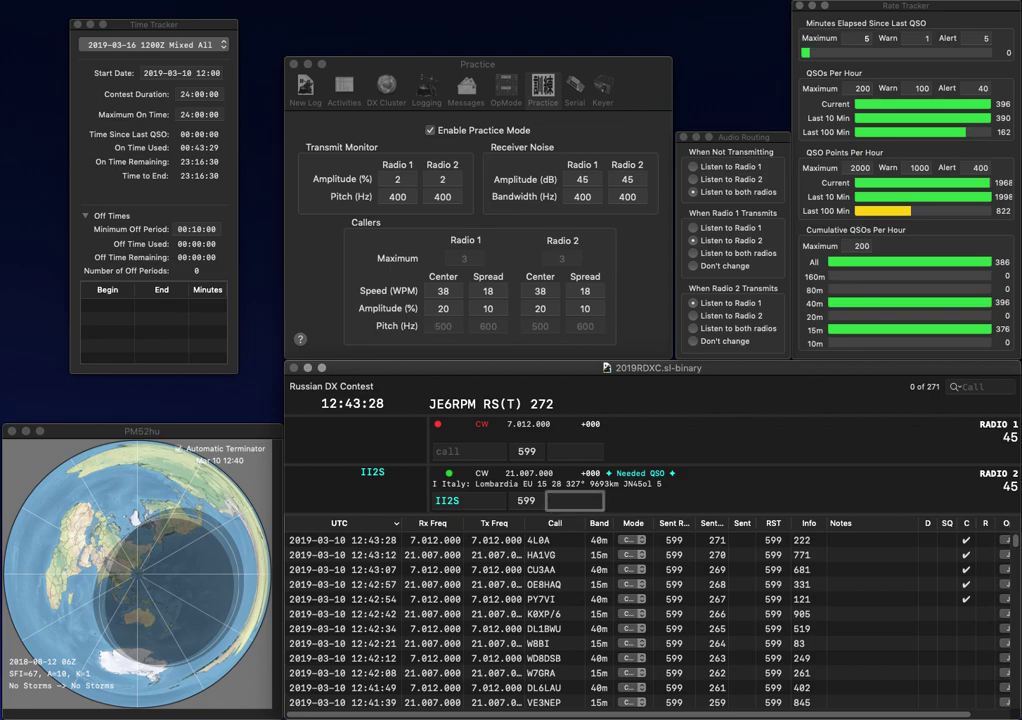
text(446)
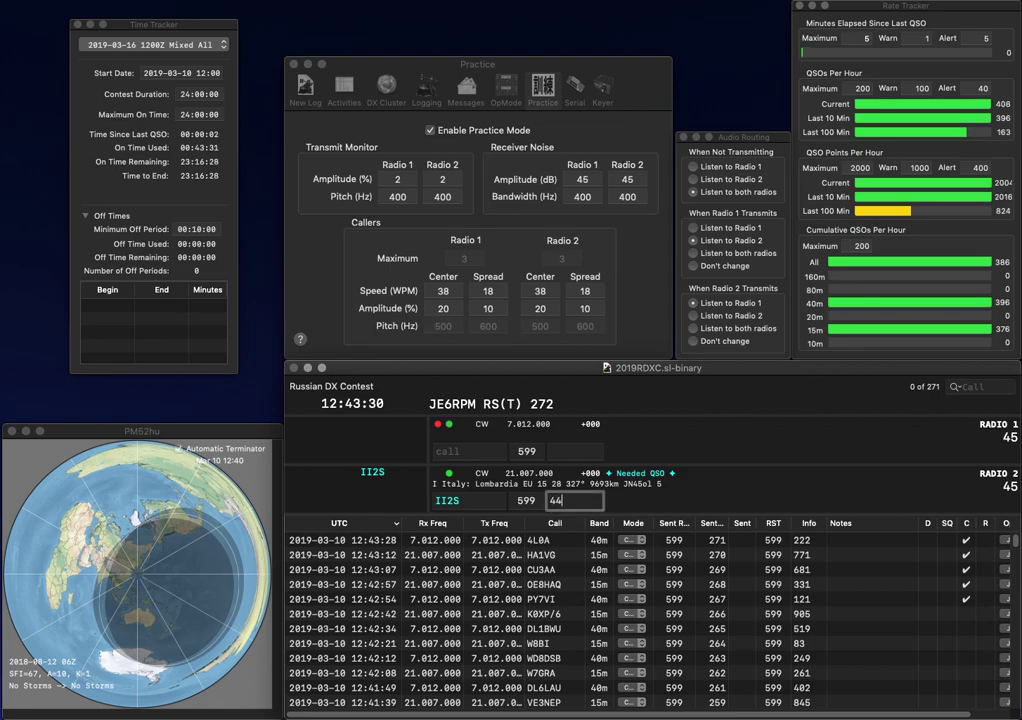
key(Return)
text(KN4VU)
key(Return)
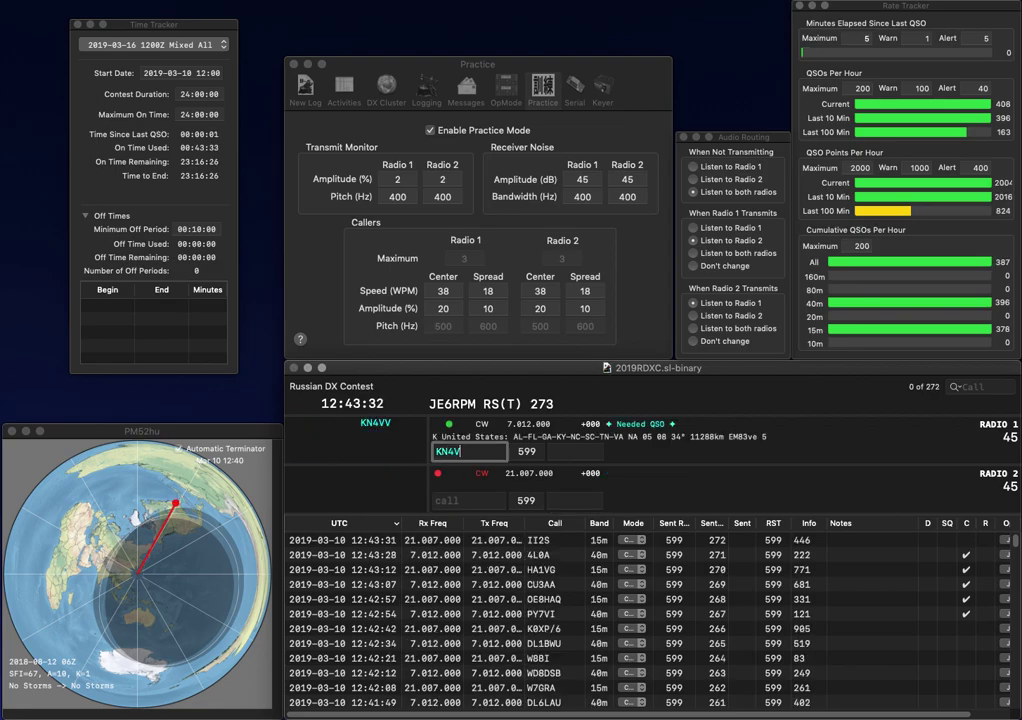
key(BackSpace)
text(V)
key(Return)
- Enter the call VE3PGT on Radio 2, filling in its missing characters, and send it
text(E)
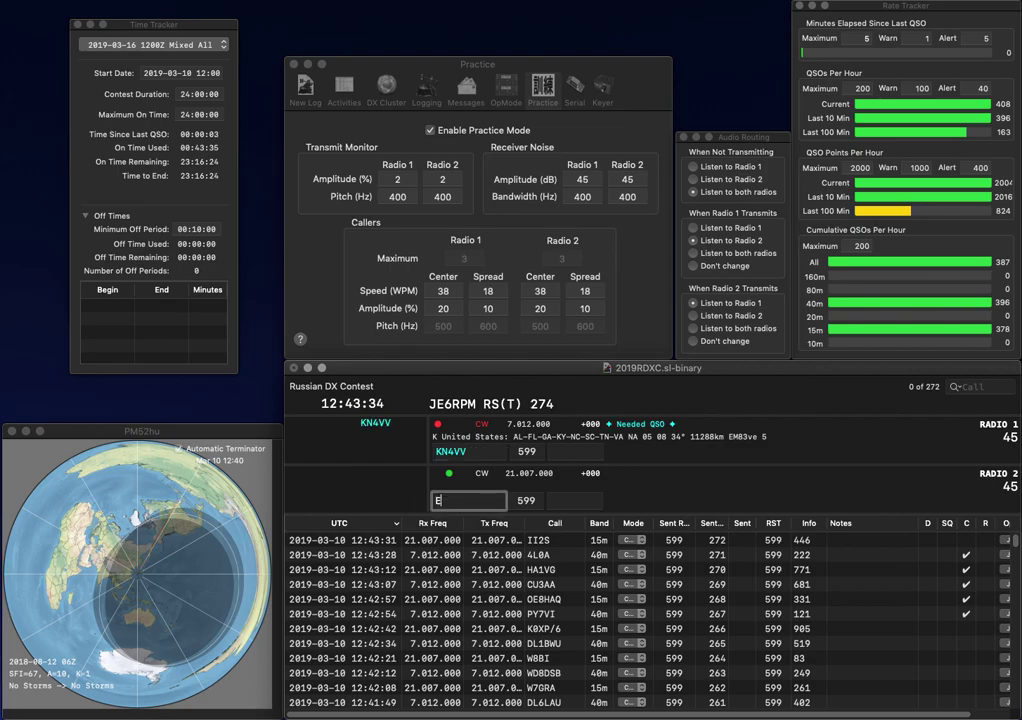
text(PGT)
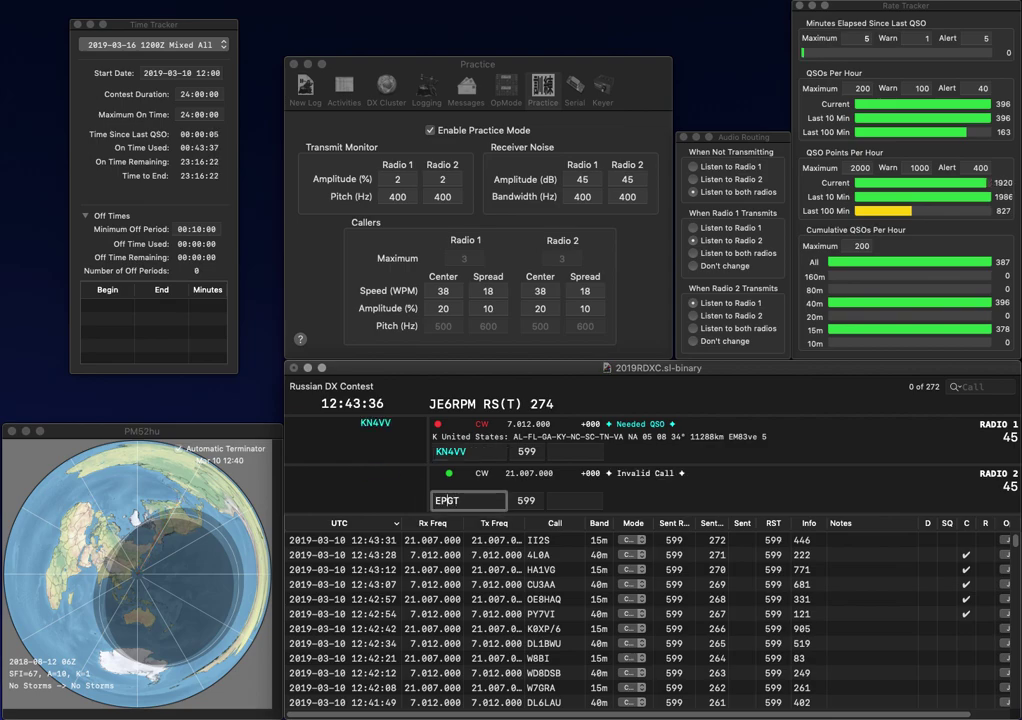
key(Left)
text(3)
key(Left)
key(Left)
text(V)
key(Return)
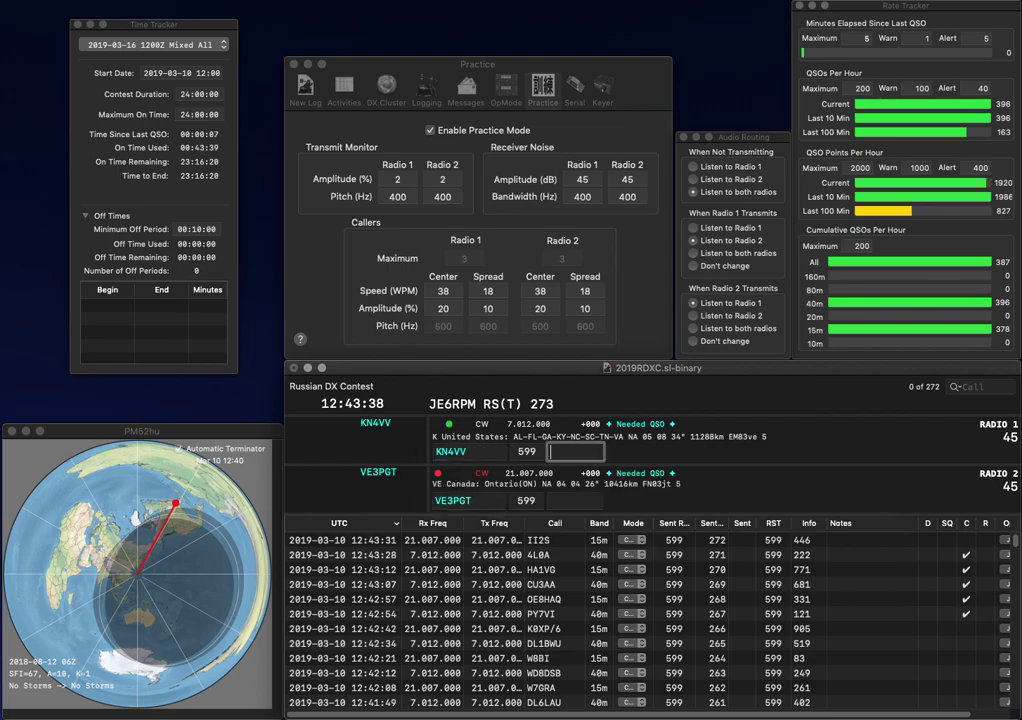
text(25)
key(Return)
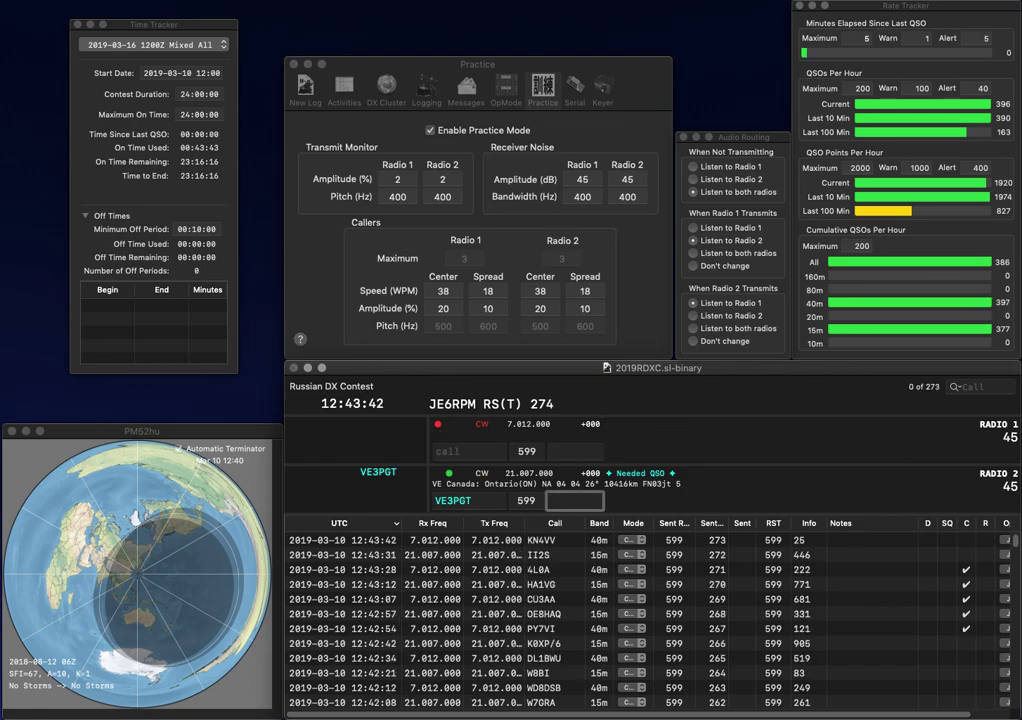
text(81)
key(Return)
- Enter and send the call LC6C on Radio 1 and the call YO3AS on Radio 2
text(LY)
key(BackSpace)
text(C6C)
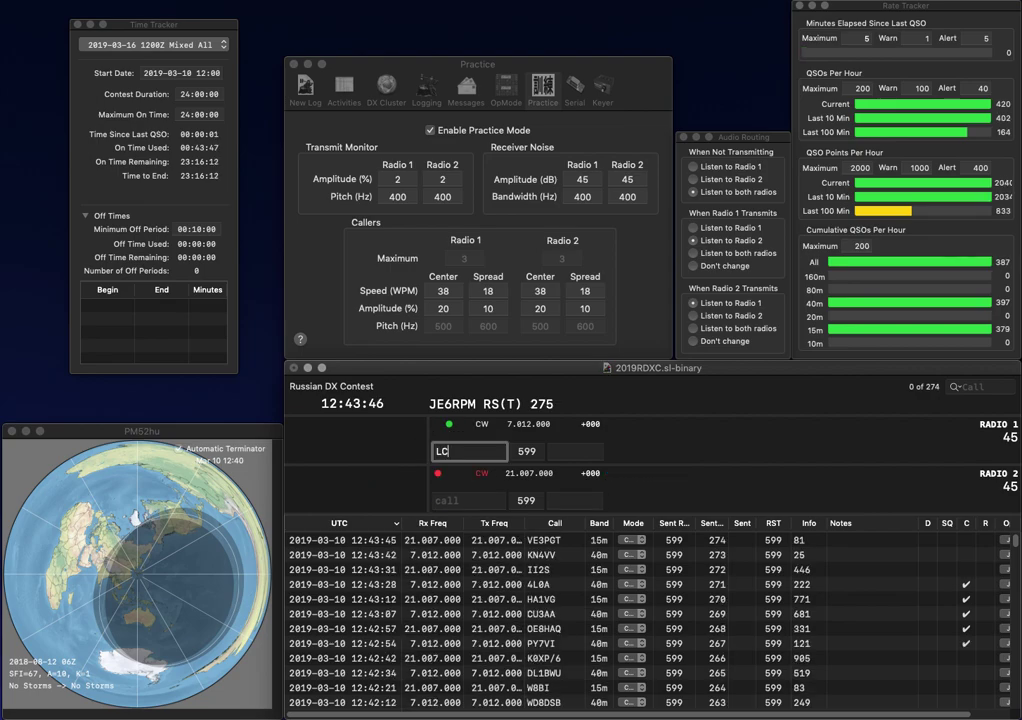
key(Return)
text(Y)
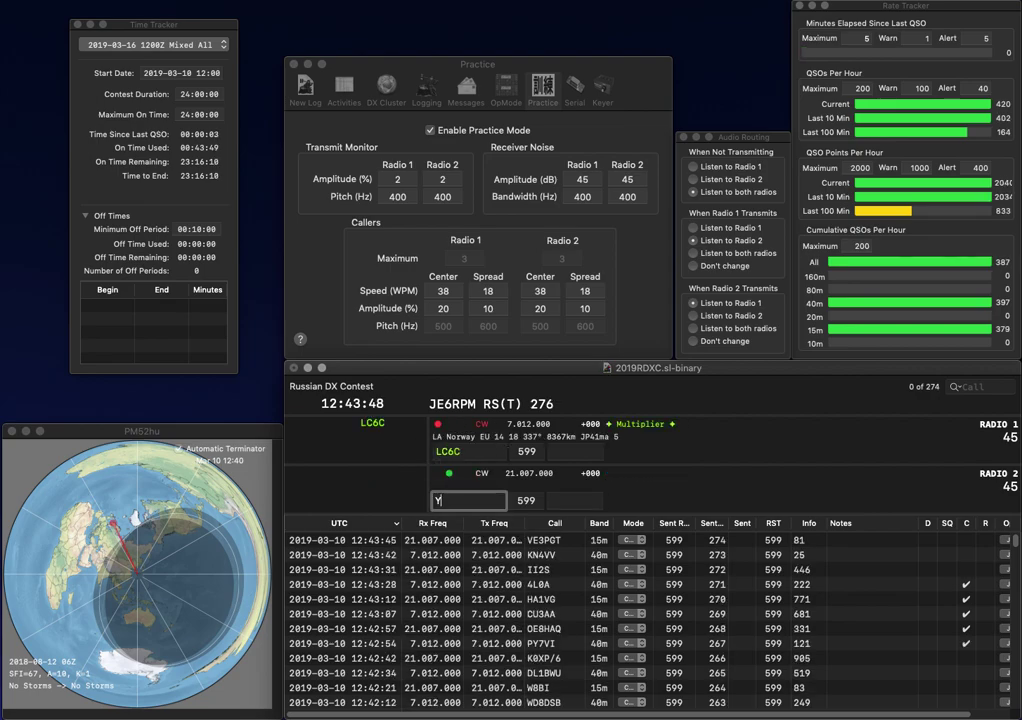
text(O3AS)
key(Return)
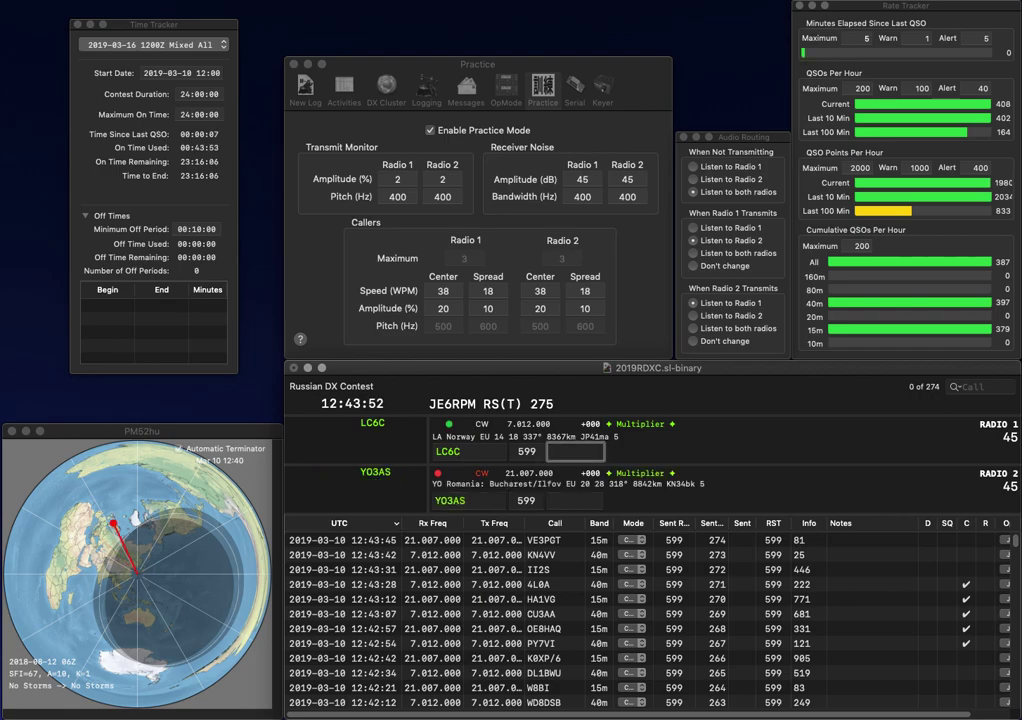
- Correct the Radio 1 call to LC5C and send it, and return to the YO3AS exchange on Radio 2
key(space)
key(Left)
key(BackSpace)
text(5)
key(Return)
key(space)
key(space)
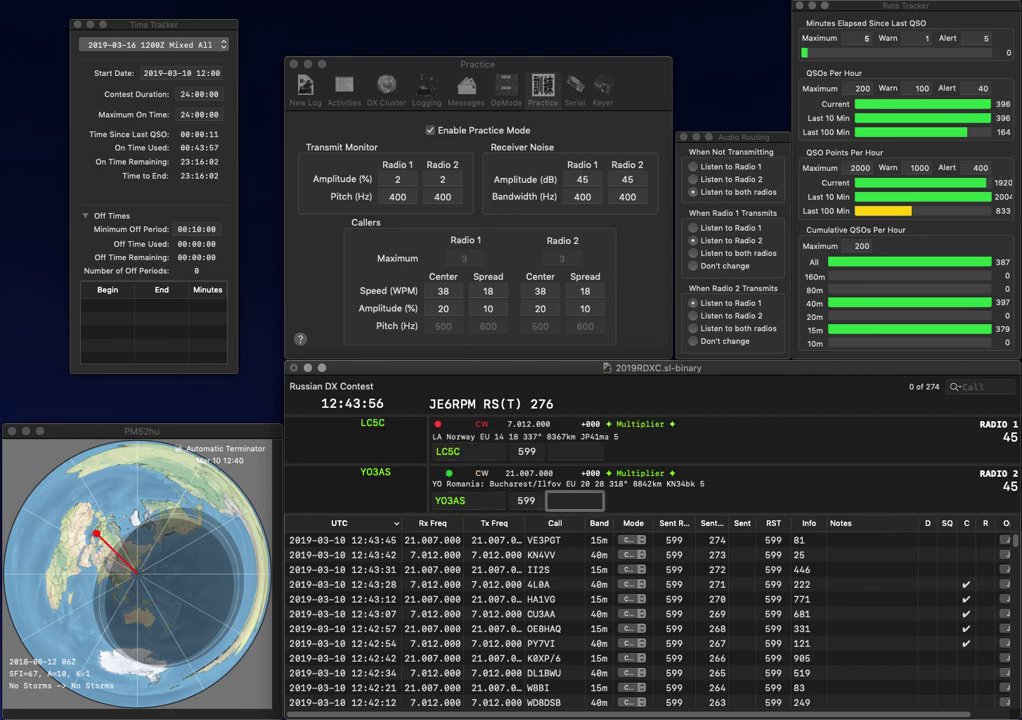
- Log the YO3AS contact on Radio 2 with exchange 219 and the LC5C contact on Radio 1 with exchange 683
text(219)
key(Return)
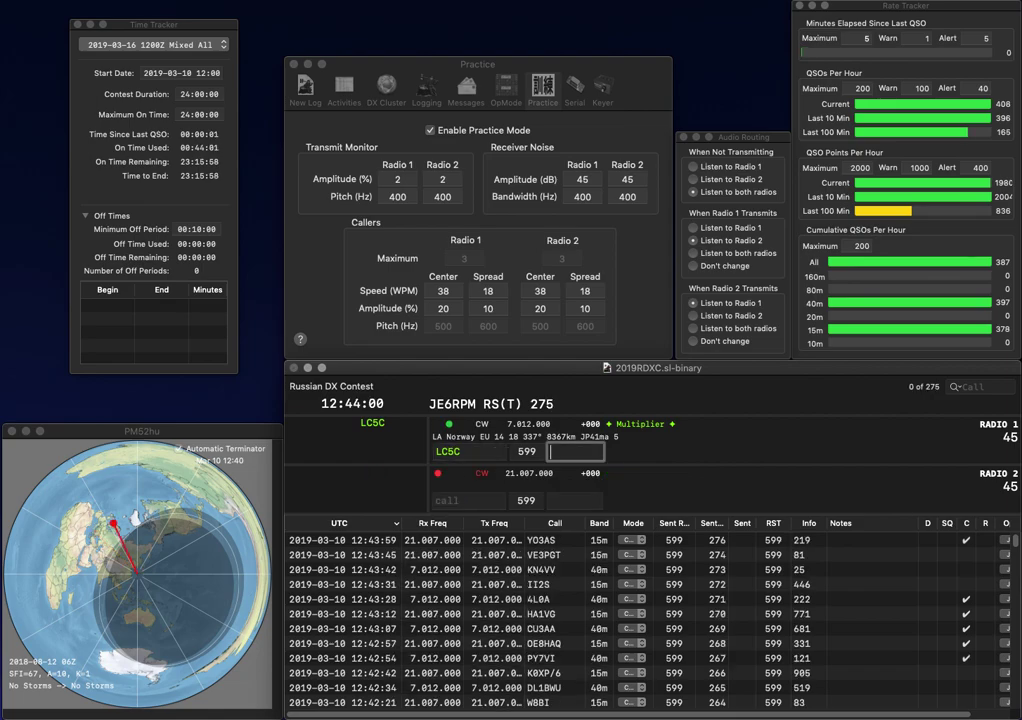
text(683)
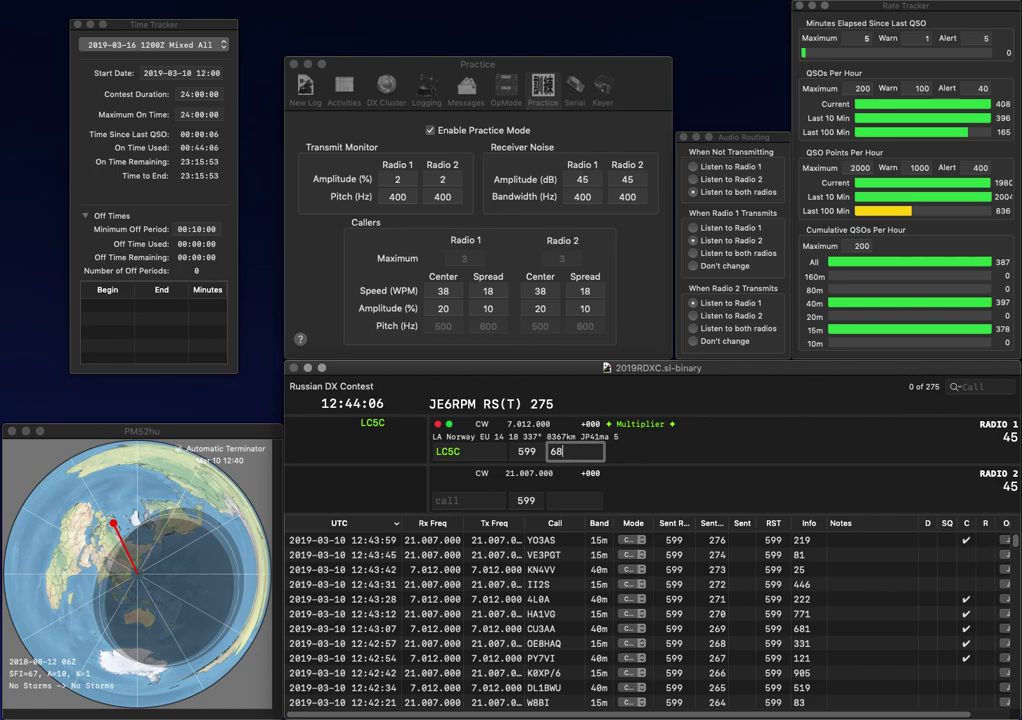
text(3)
key(Return)
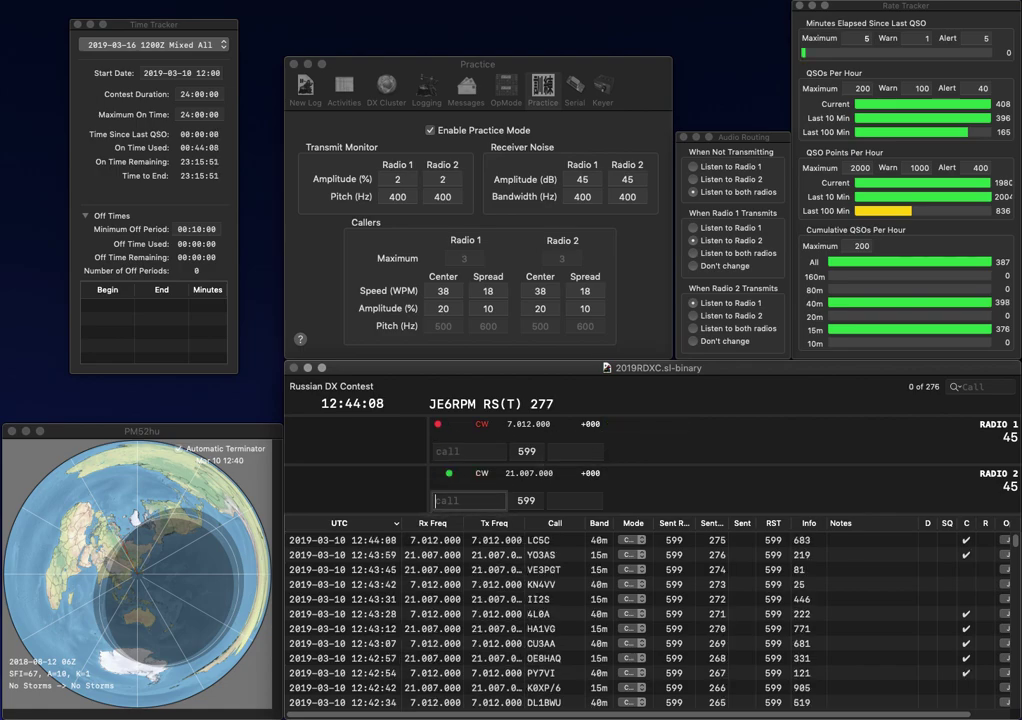
- Enter and send the partial call IU4FK on Radio 2, and enter the call fragment ER on Radio 1
text(IU4)
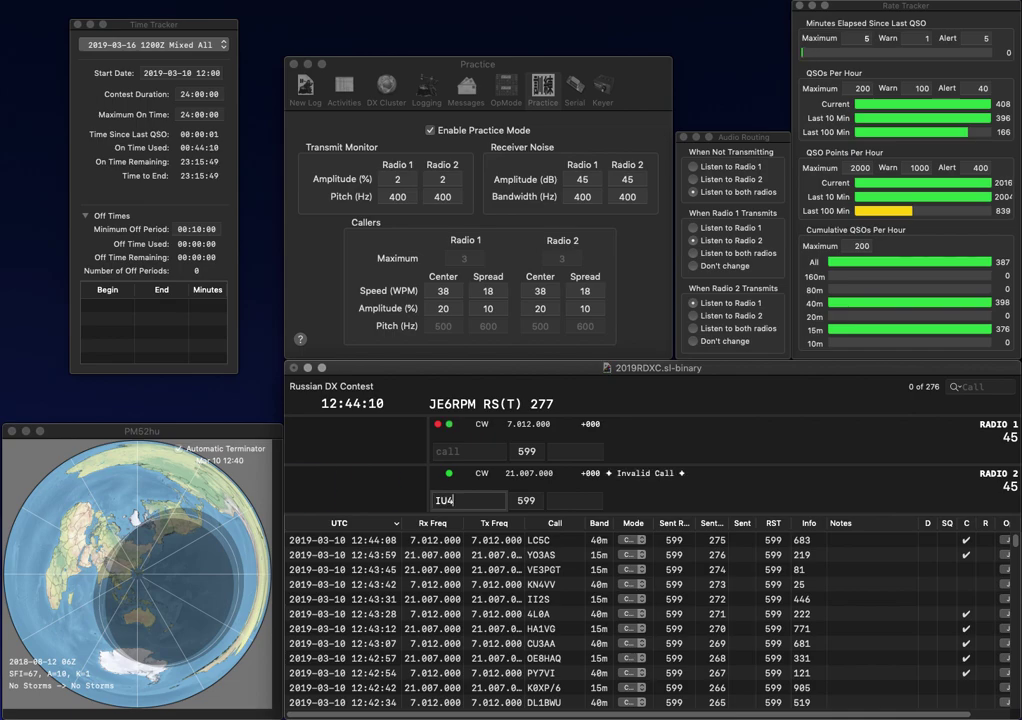
text(FK)
key(Return)
text(ER)
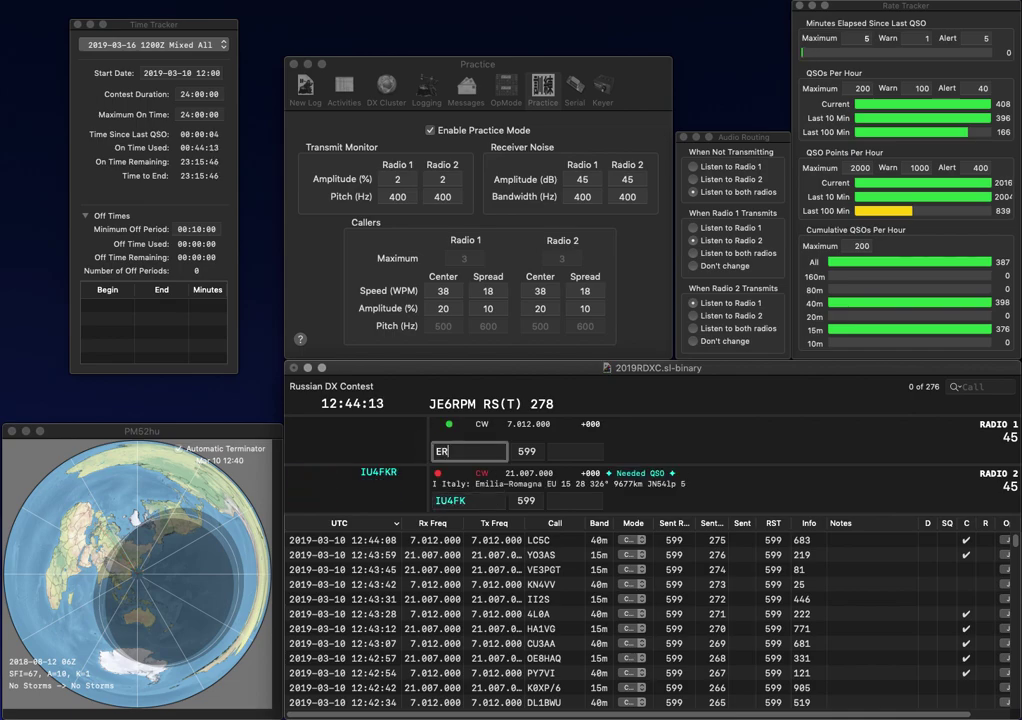
key(Down)
key(BackSpace)
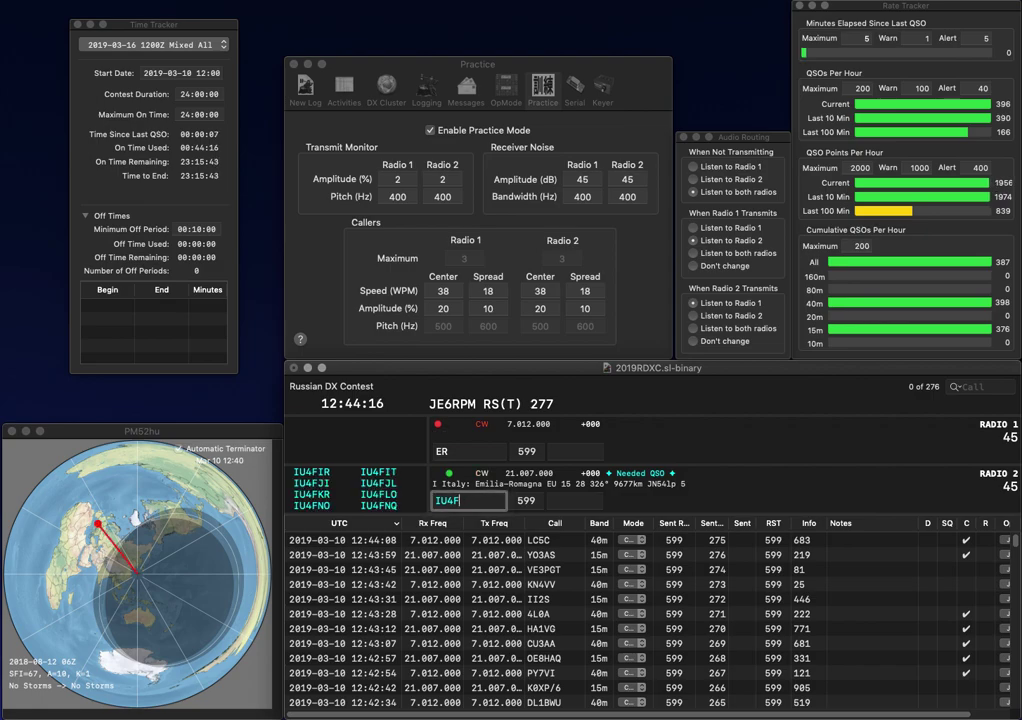
text(IT)
key(Return)
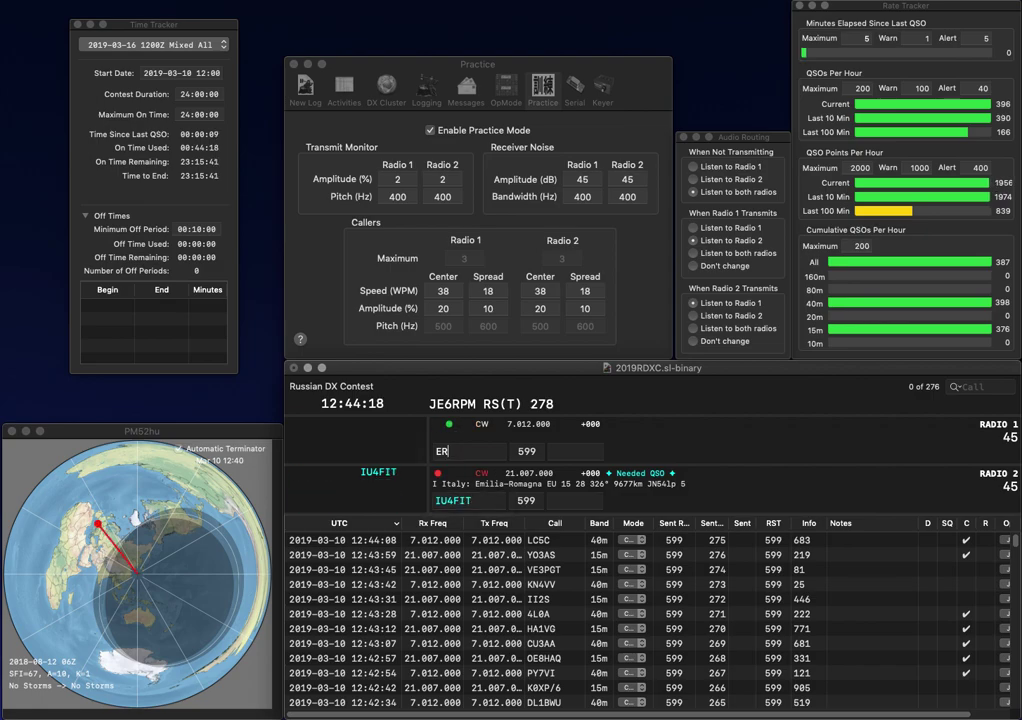
text(K7)
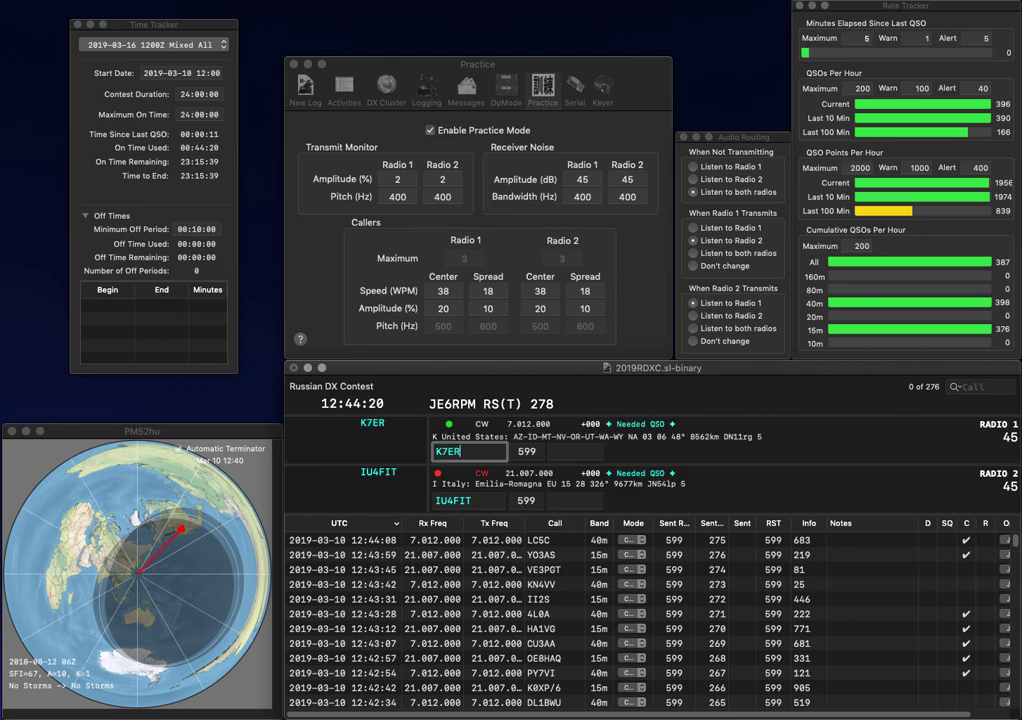
key(Return)
key(space)
text(591)
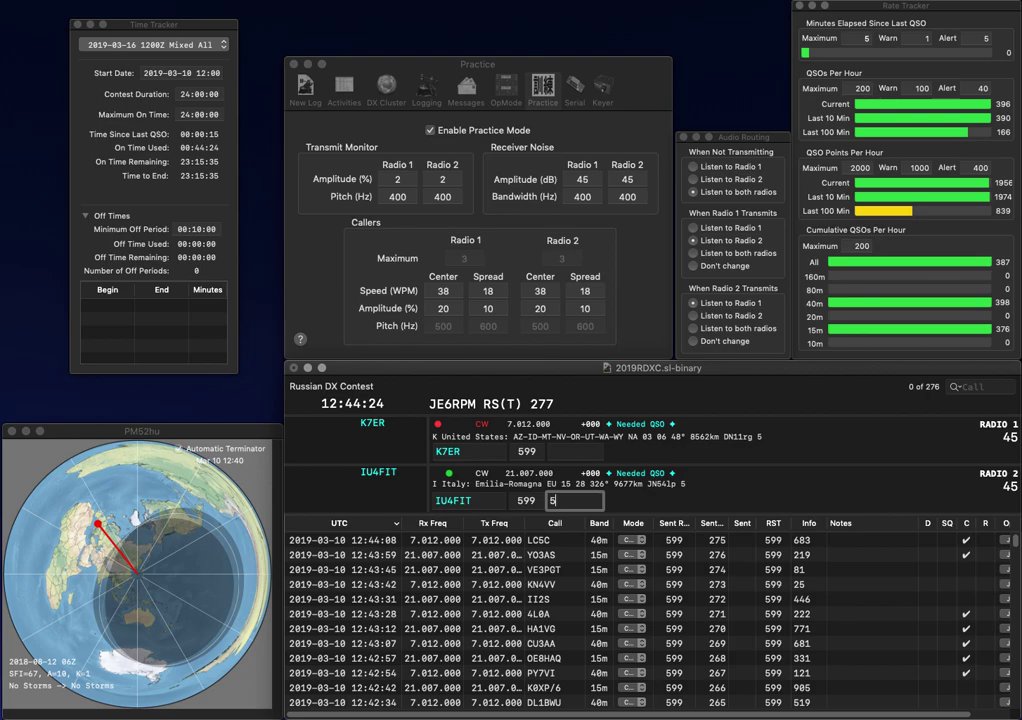
key(Return)
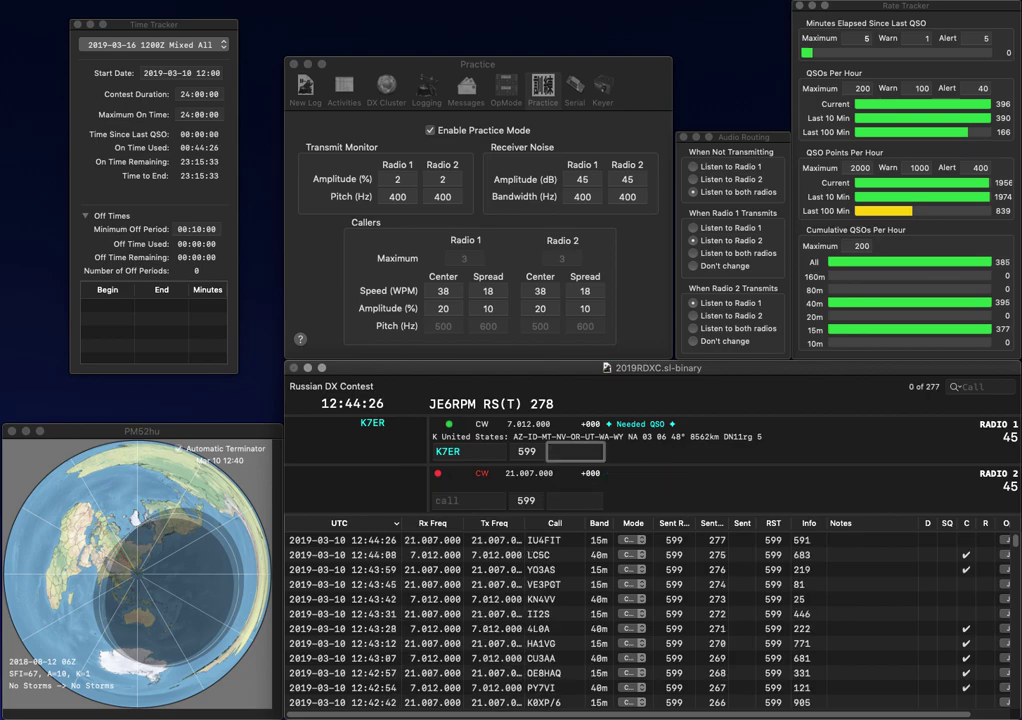
text(13)
- Send the fragment BE on Radio 2 and the call LZ5R on Radio 1, completing the Radio 2 call as KX4BE
text(BE)
key(Return)
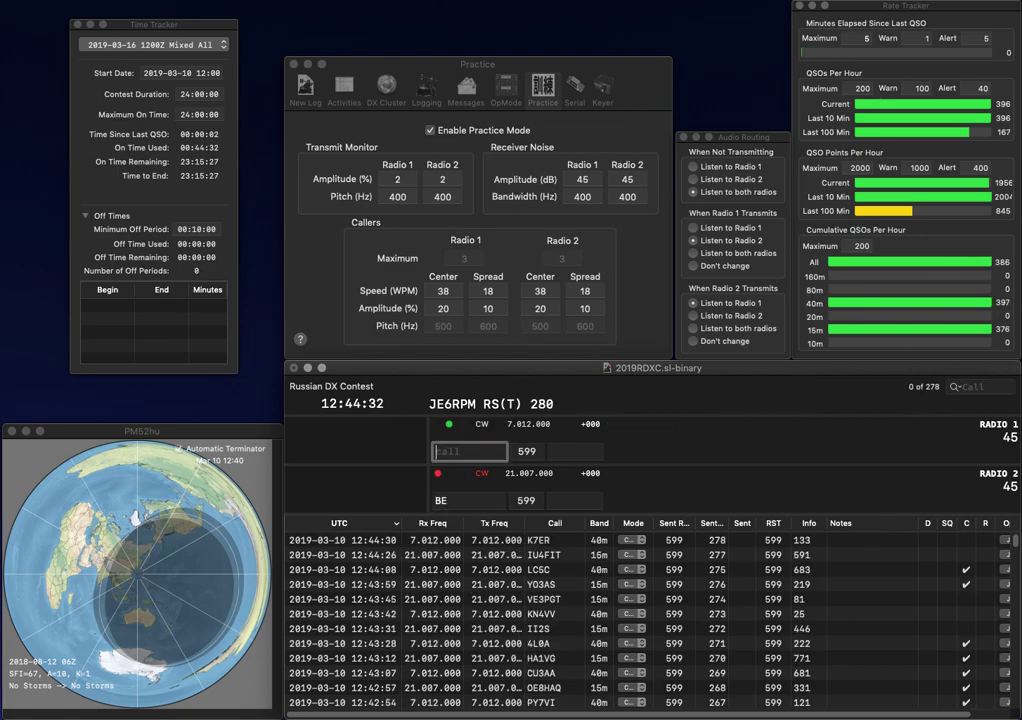
text(LZ5R)
key(Return)
text(KX4)
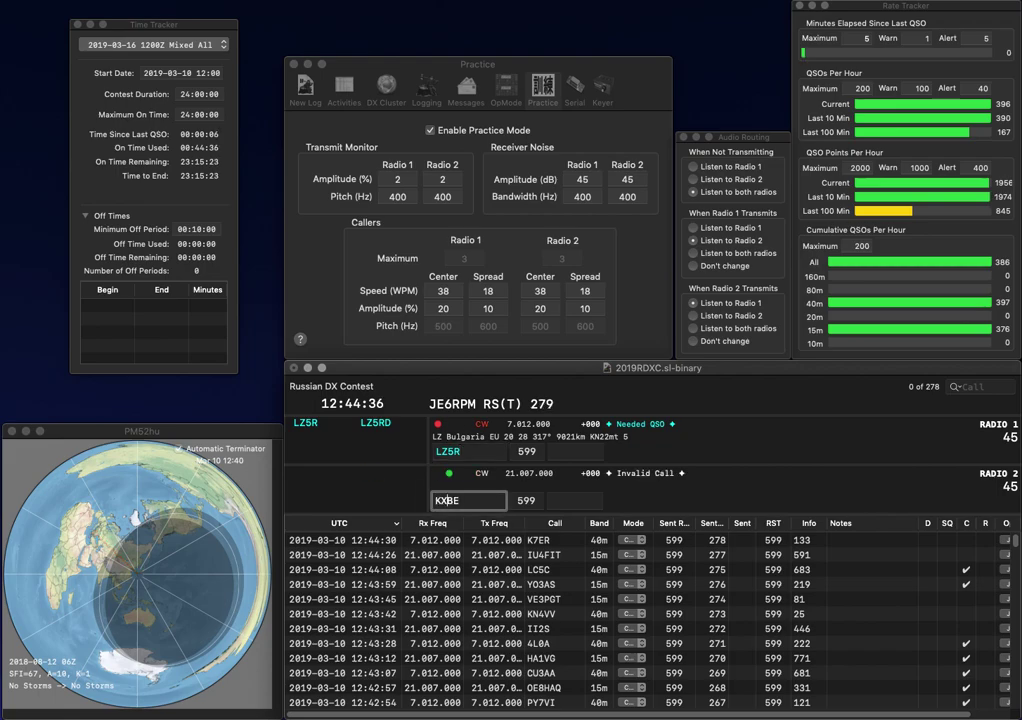
key(Return)
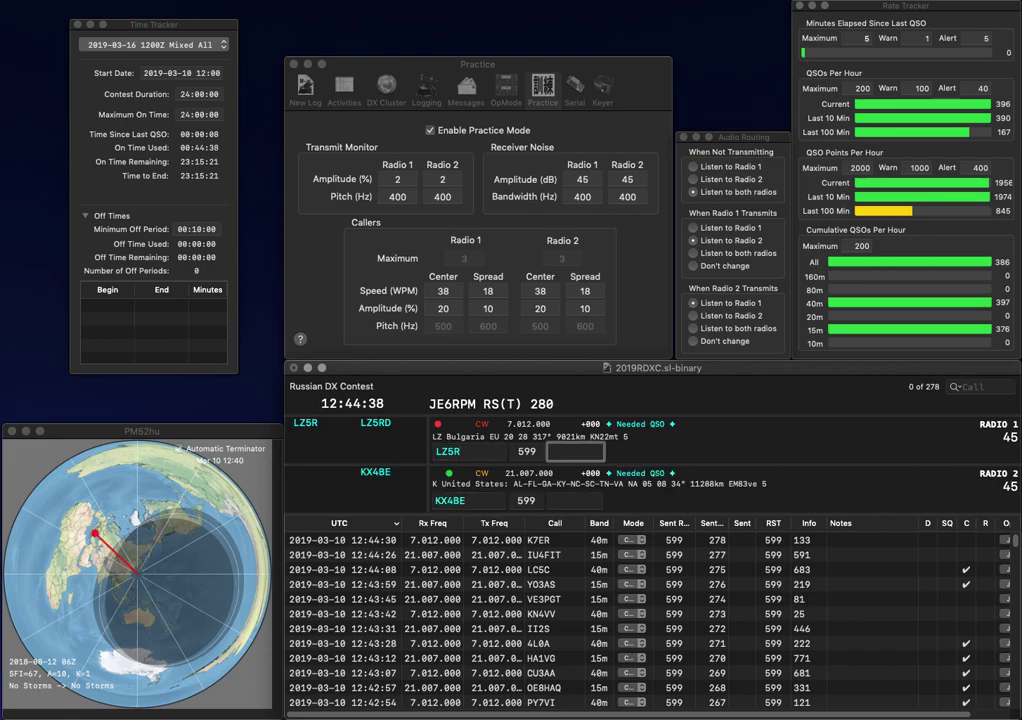
text(158)
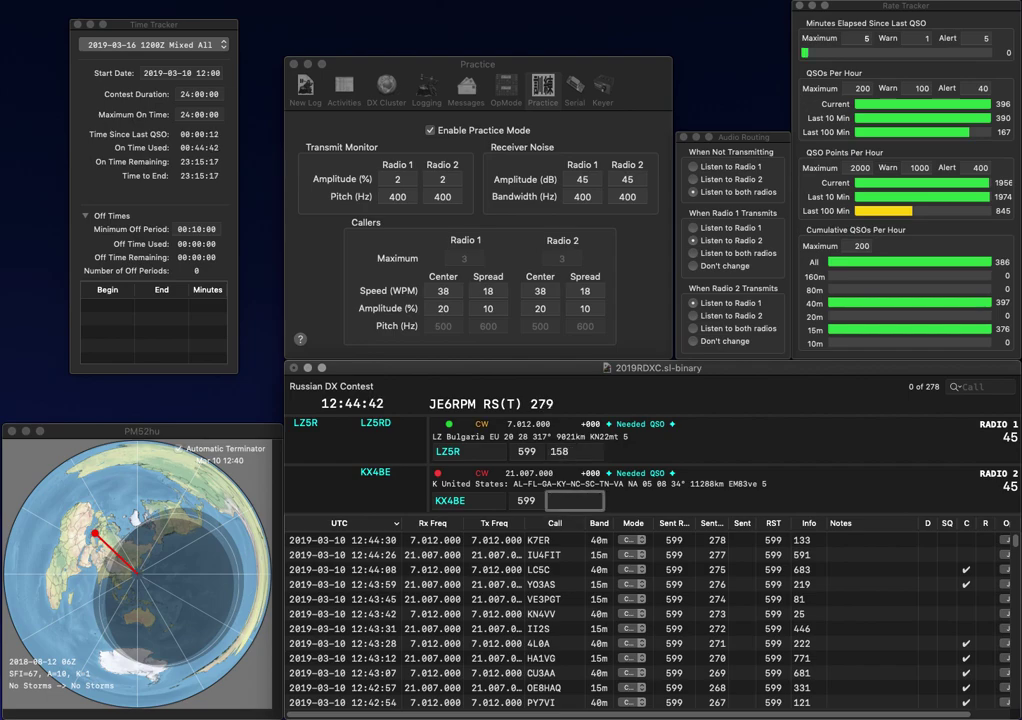
key(Return)
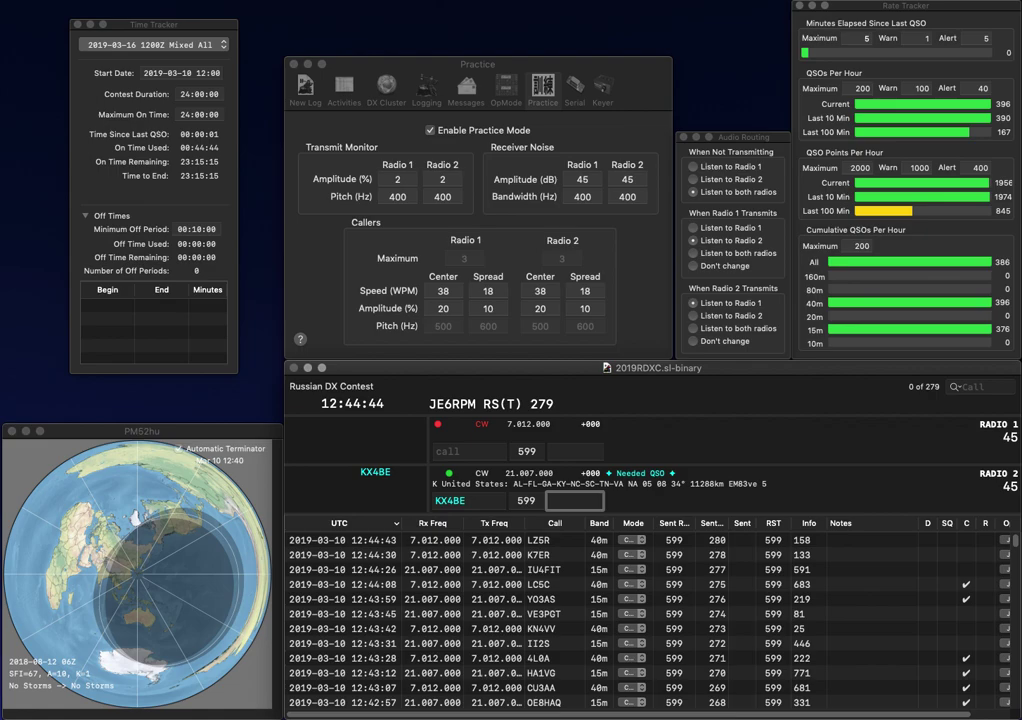
text(29)
key(Return)
text(DK3UA)
key(Return)
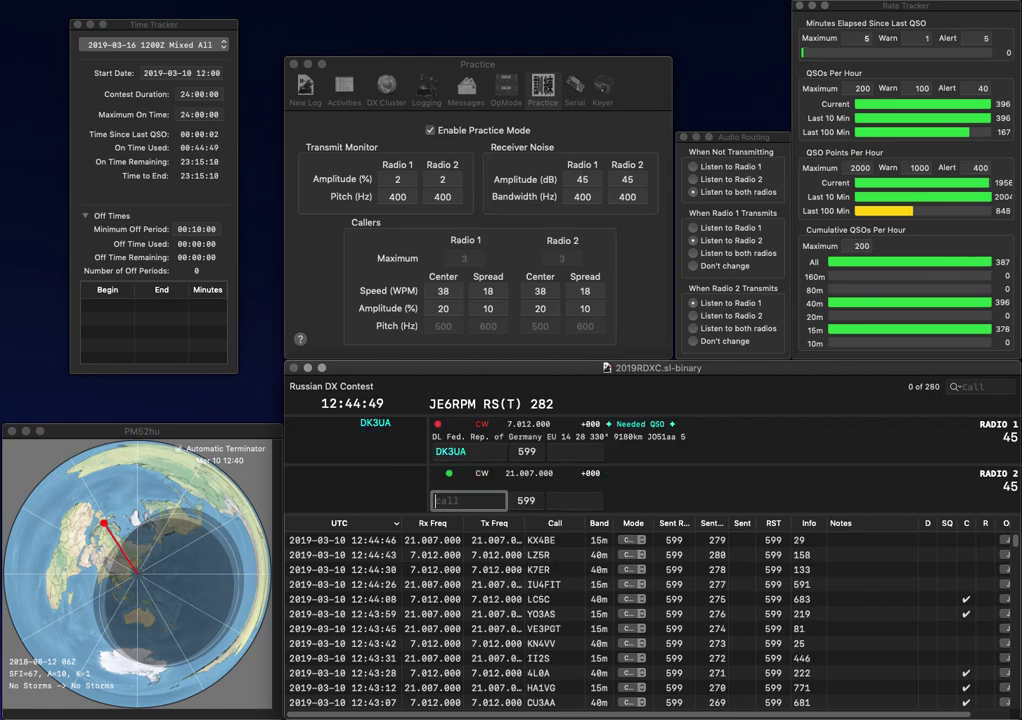
text(W2GN)
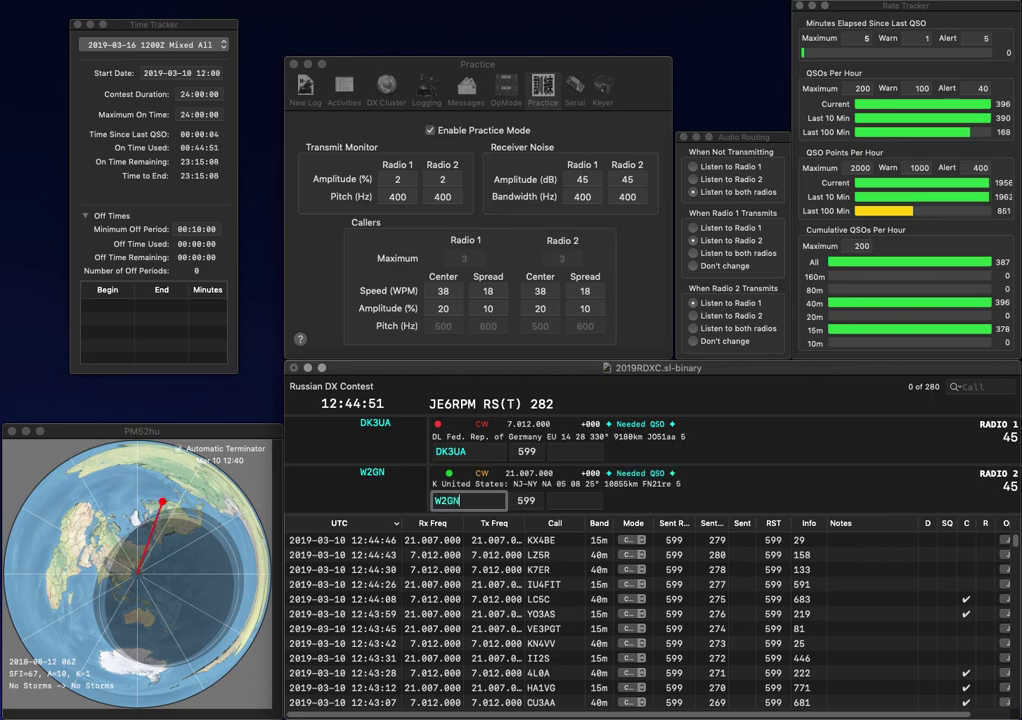
key(Return)
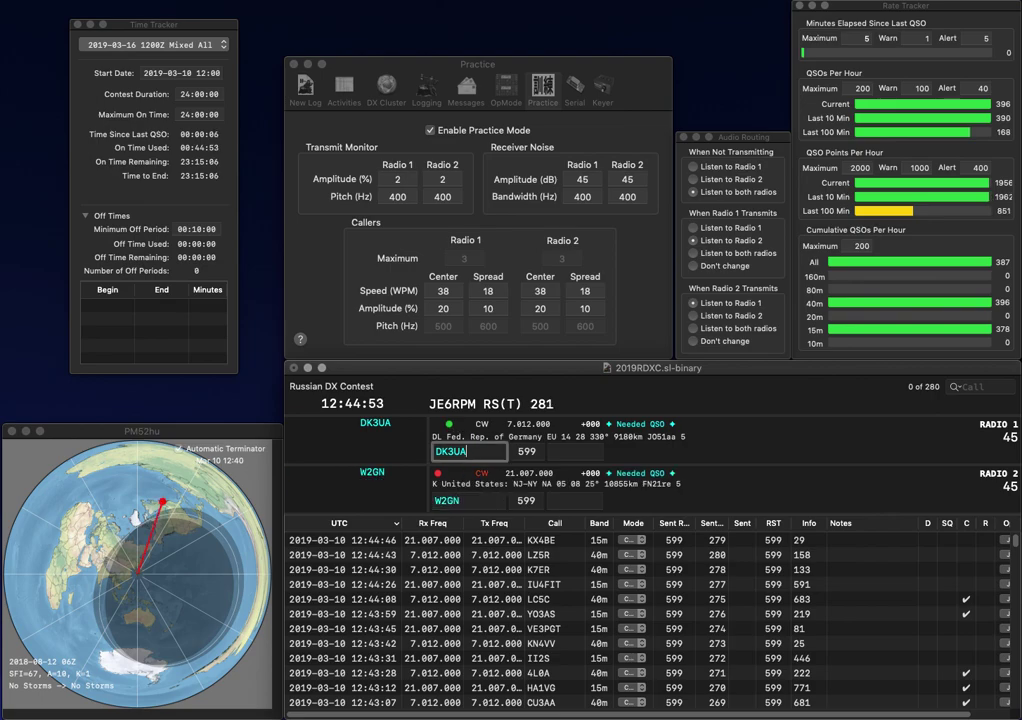
- Log the DK3UA contact on Radio 1 with exchange 119 and the W2GN contact on Radio 2 with exchange 715
key(space)
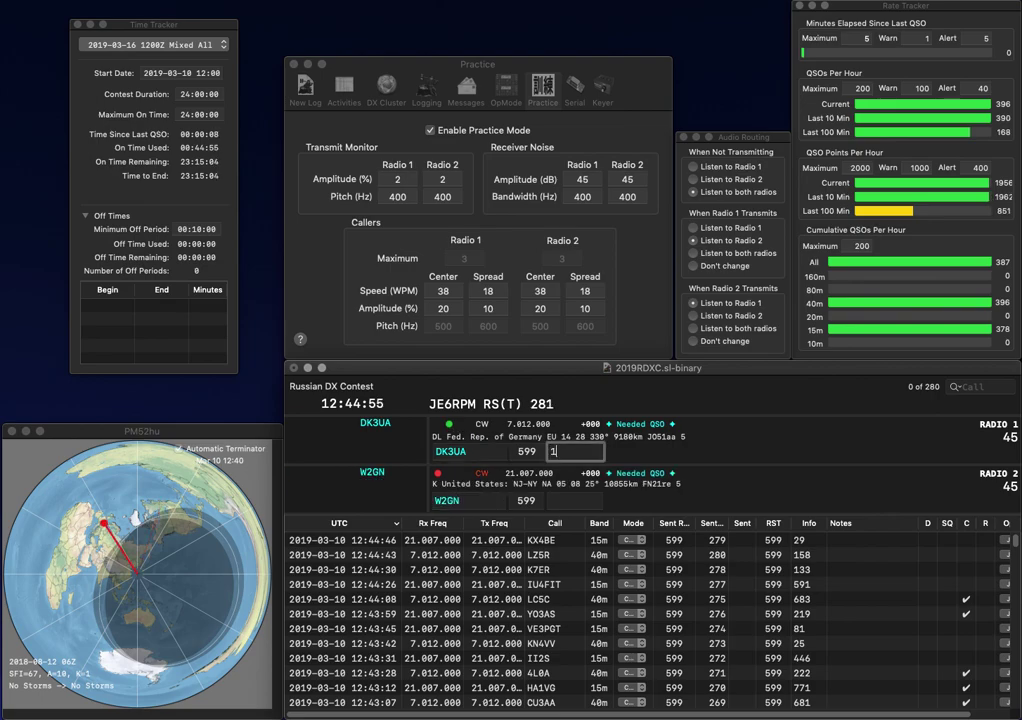
text(119)
key(Return)
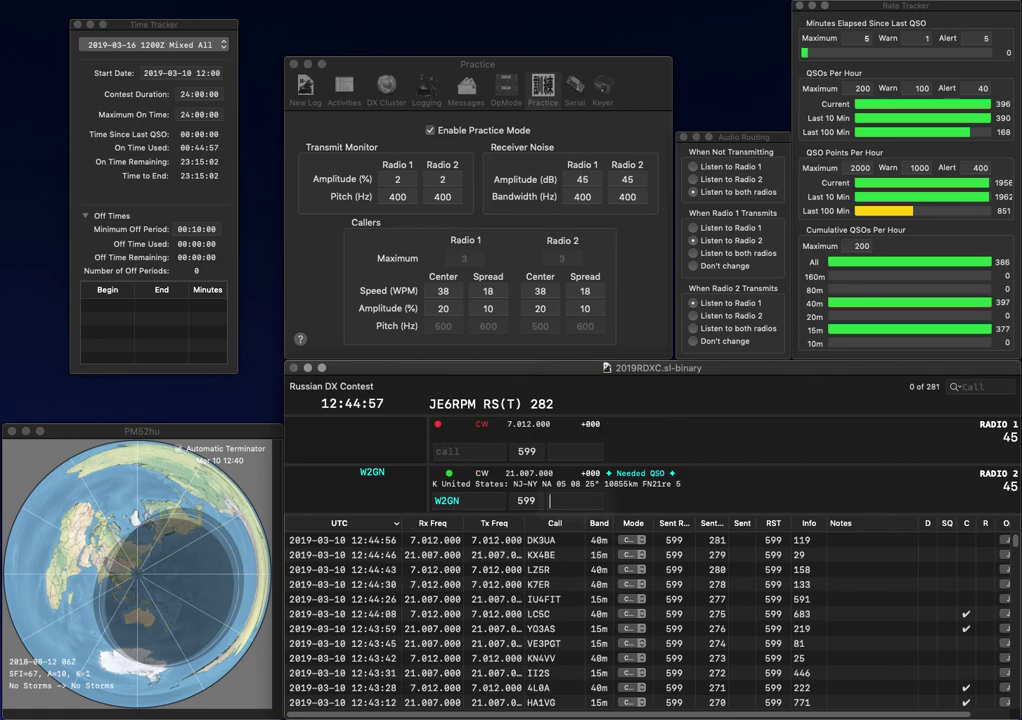
text(7)
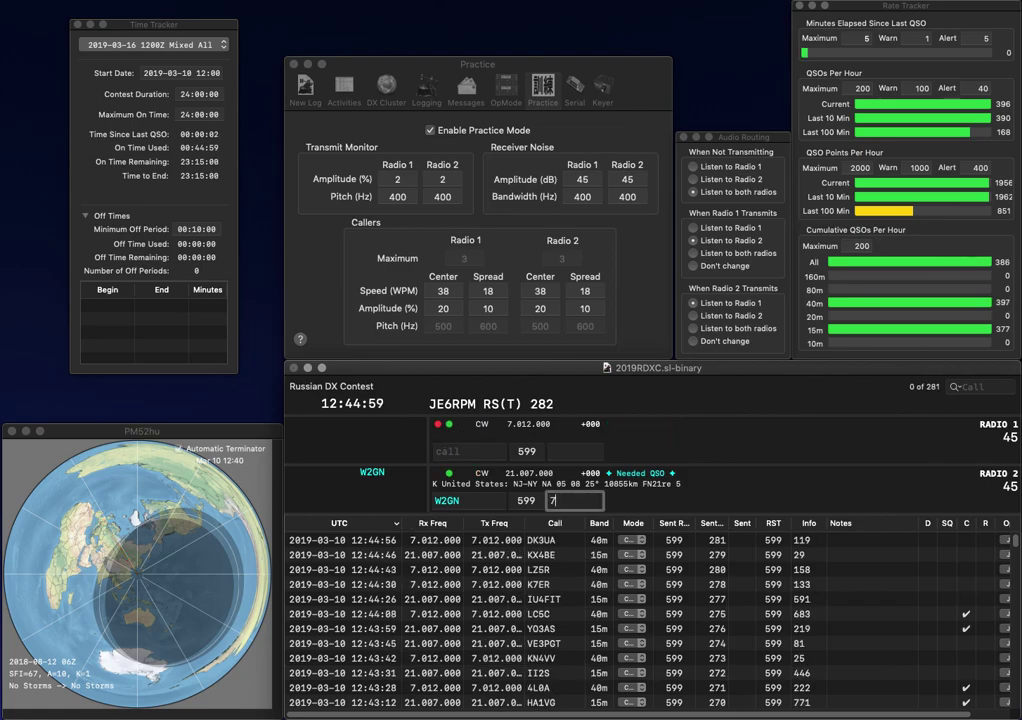
text(15)
key(Return)
text(JCK)
key(Return)
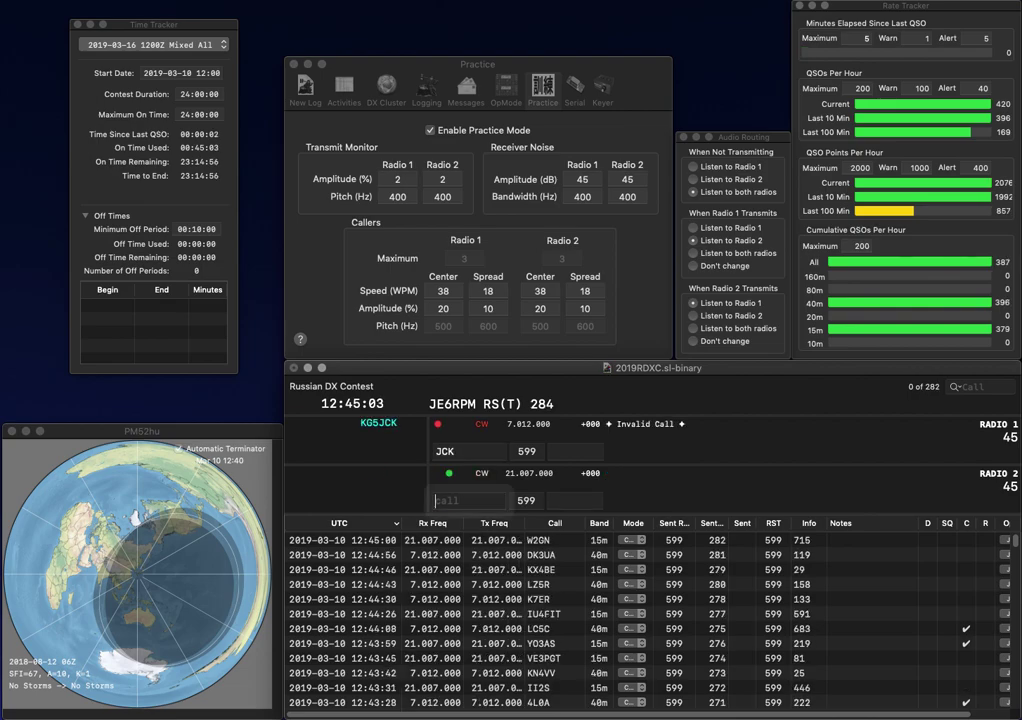
text(SP7IIT)
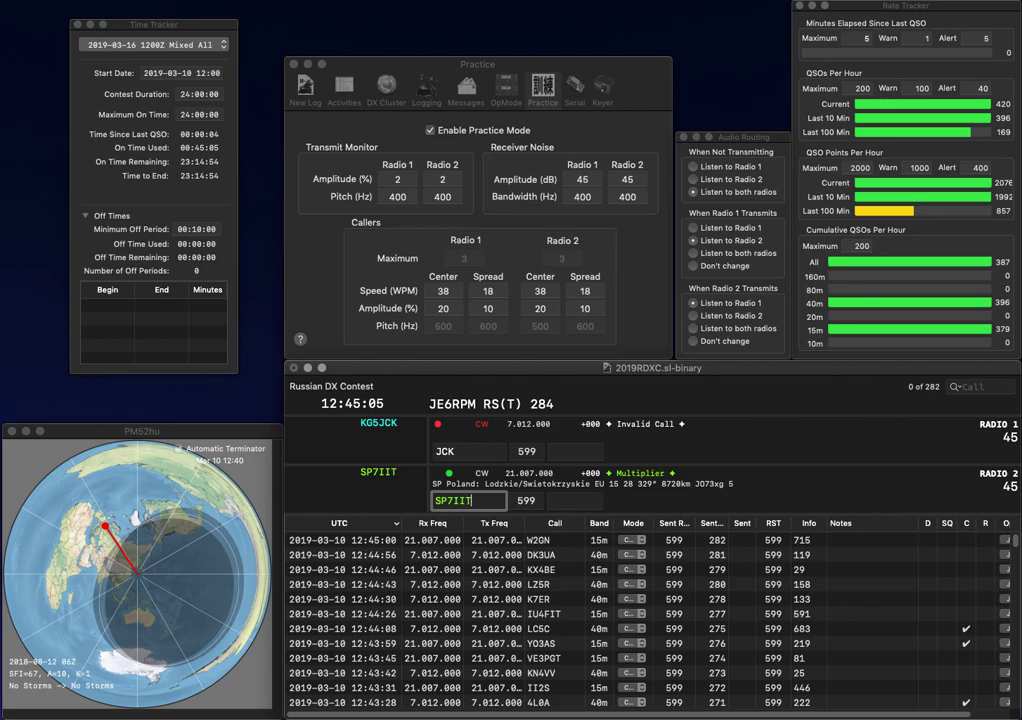
key(Return)
text(KG5)
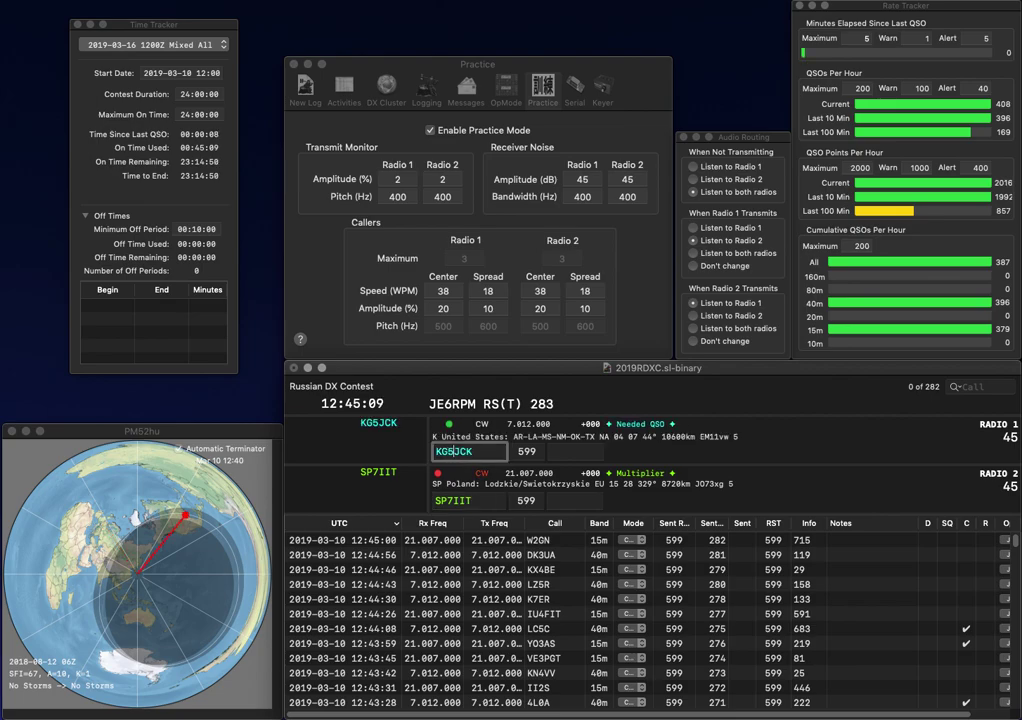
key(Return)
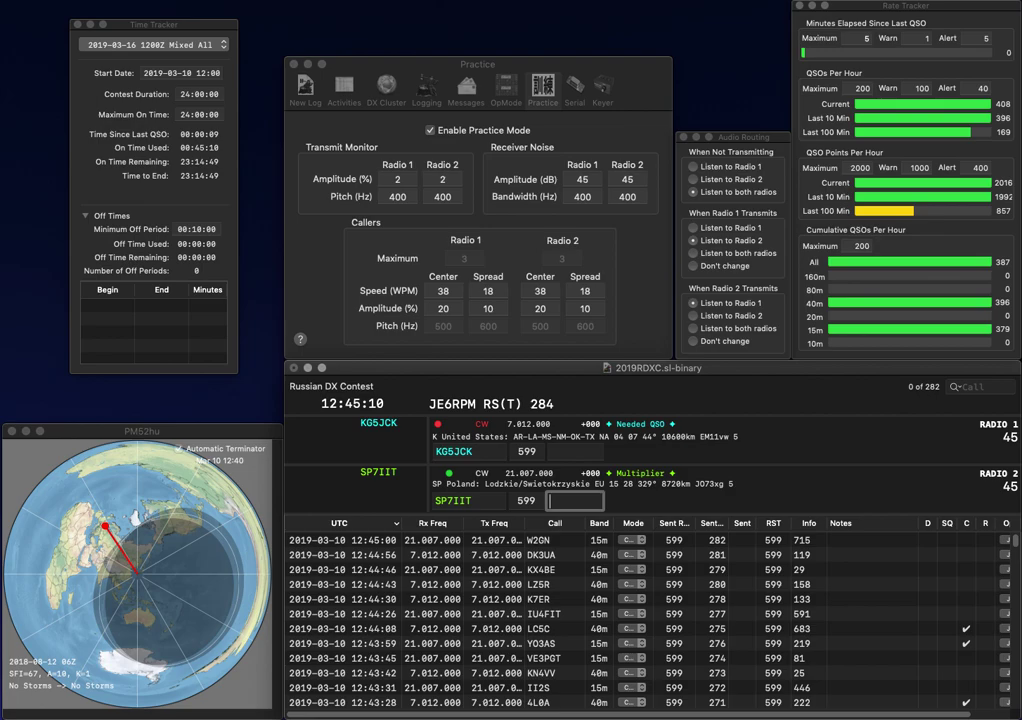
text(293)
key(Return)
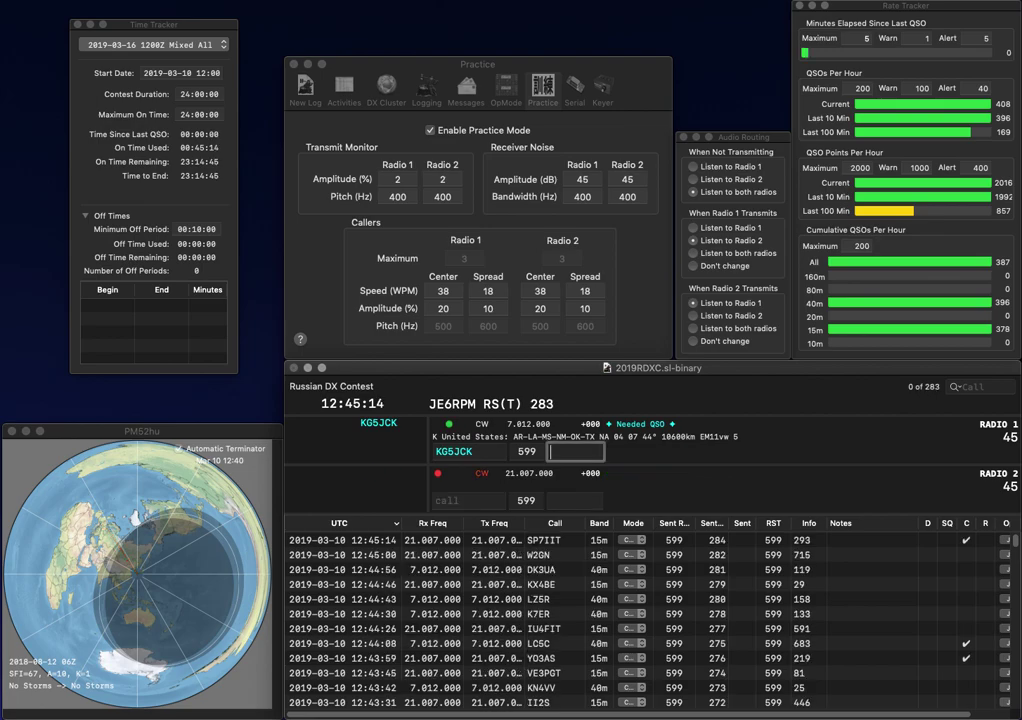
text(241)
key(Return)
- Send the fragments 1VFF on Radio 2 and OK2 on Radio 1, and complete and send the calls as JN1VFF and OK2PDN
text(1)
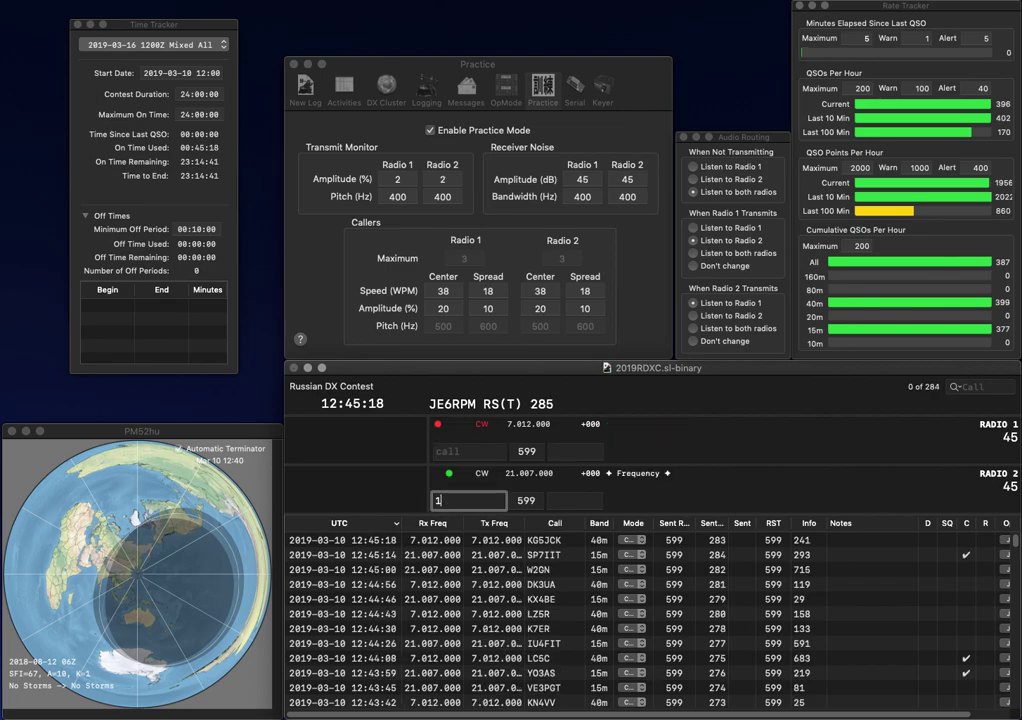
text(VFF)
key(Return)
text(0K2)
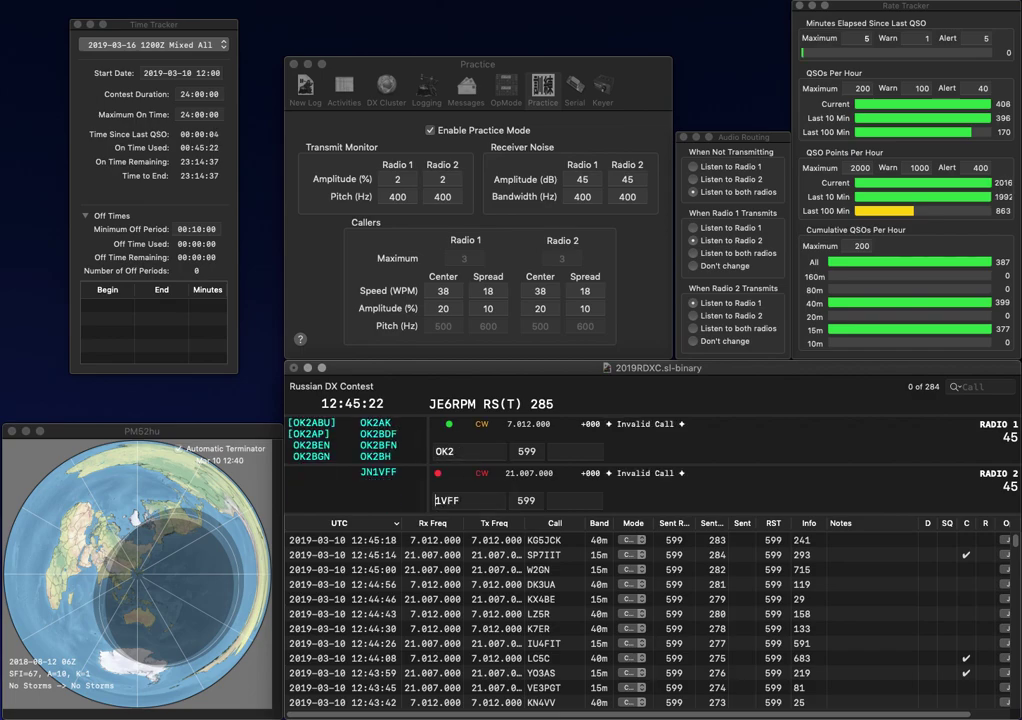
text(JN)
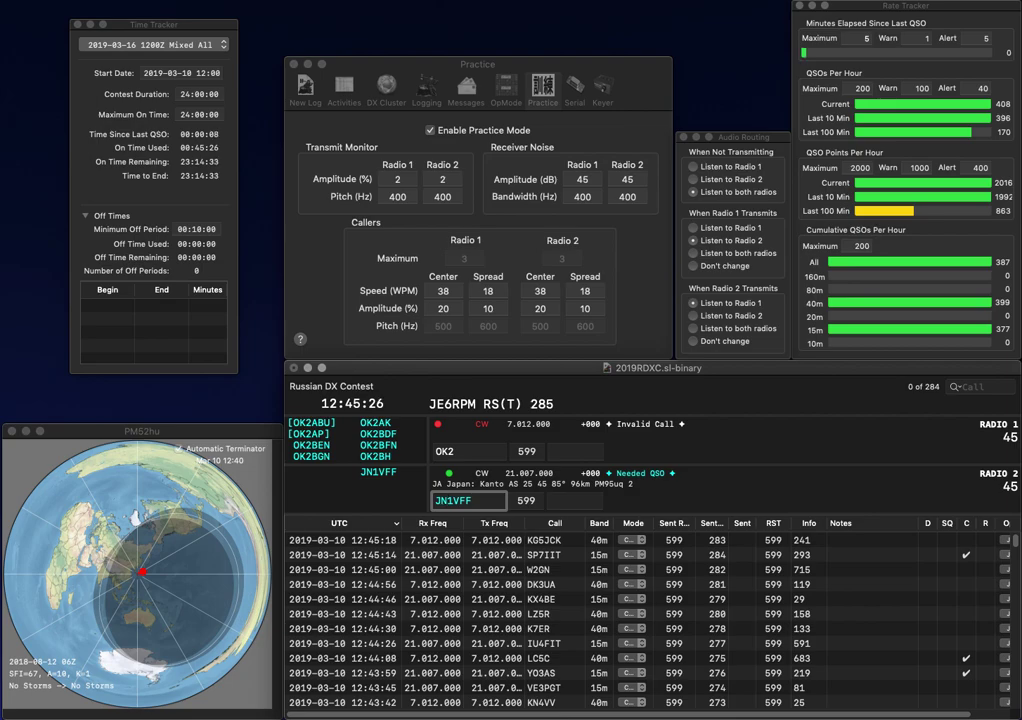
key(Return)
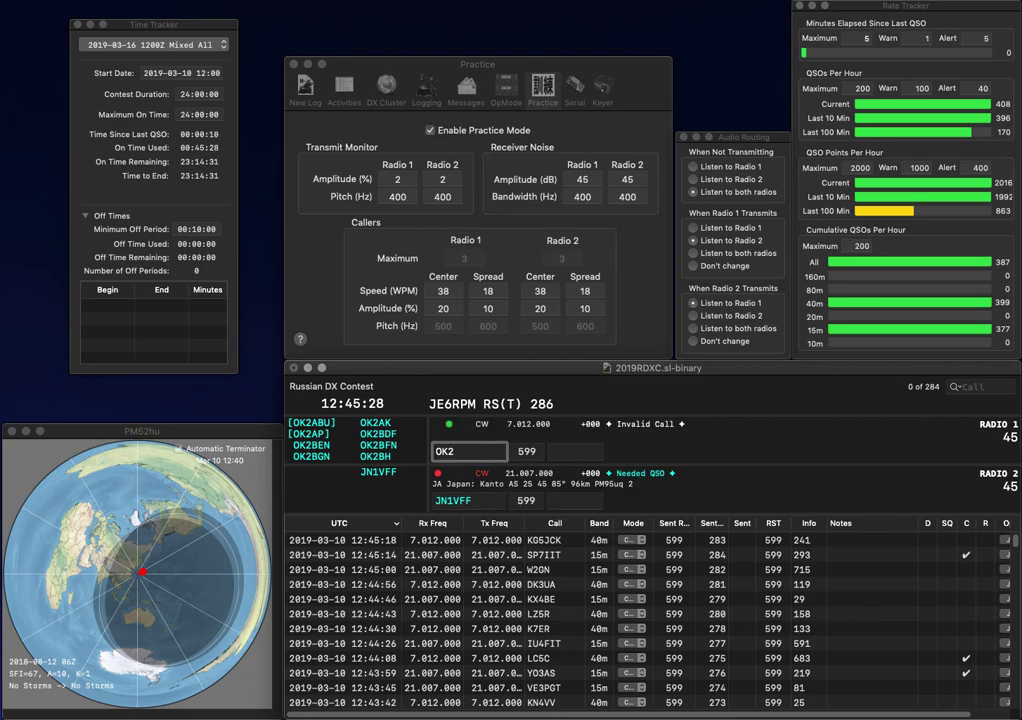
text(PDN)
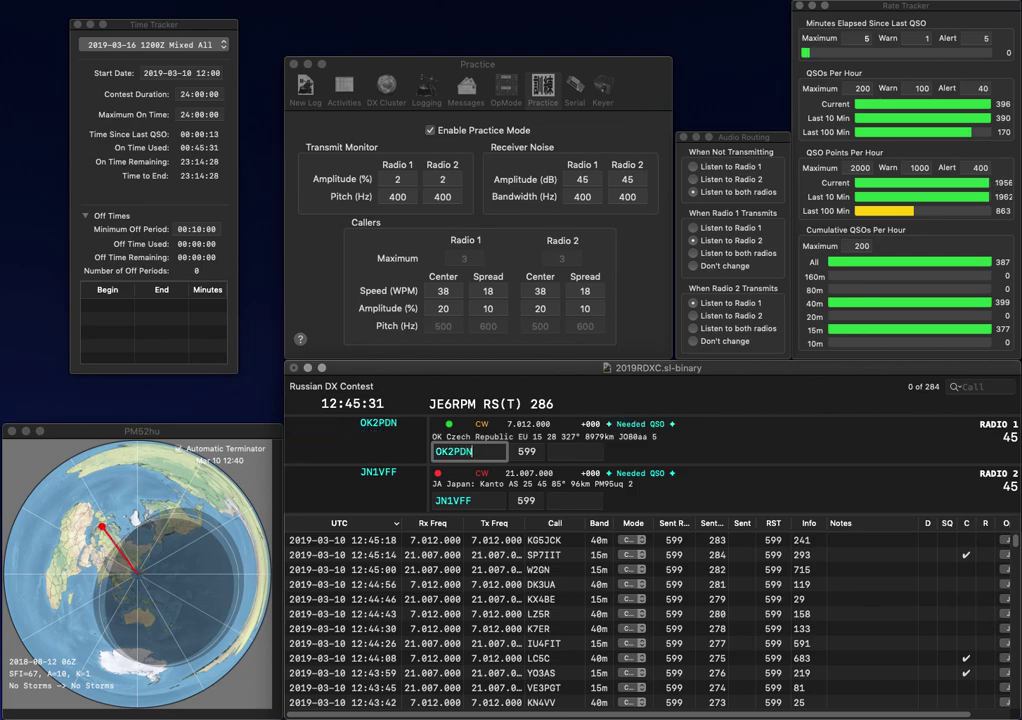
key(Return)
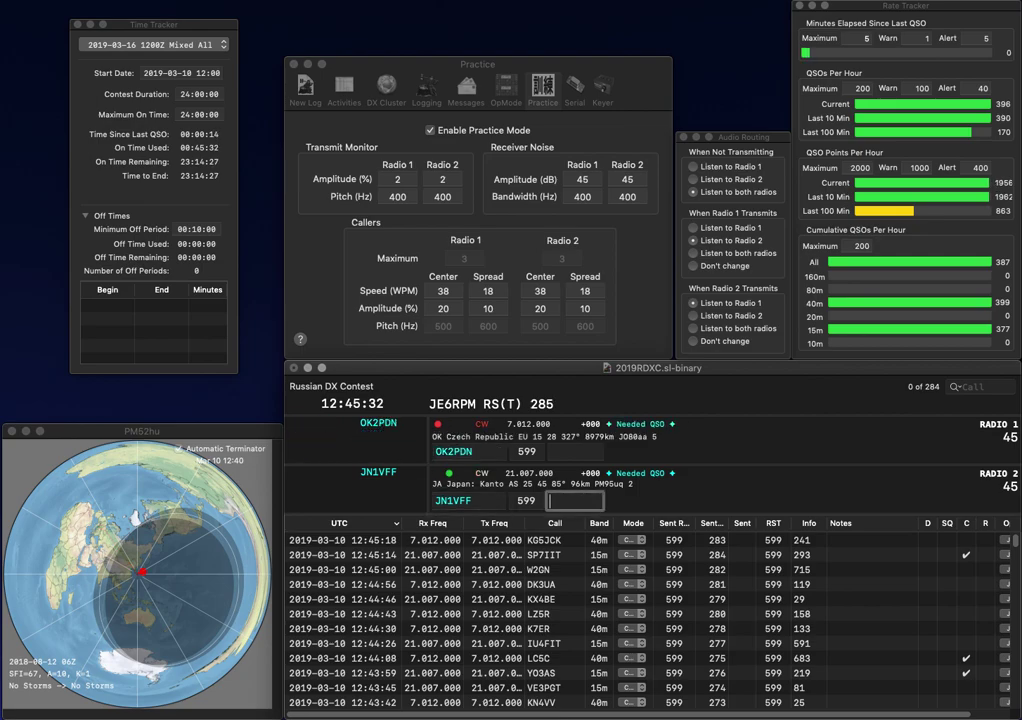
text(867)
key(Return)
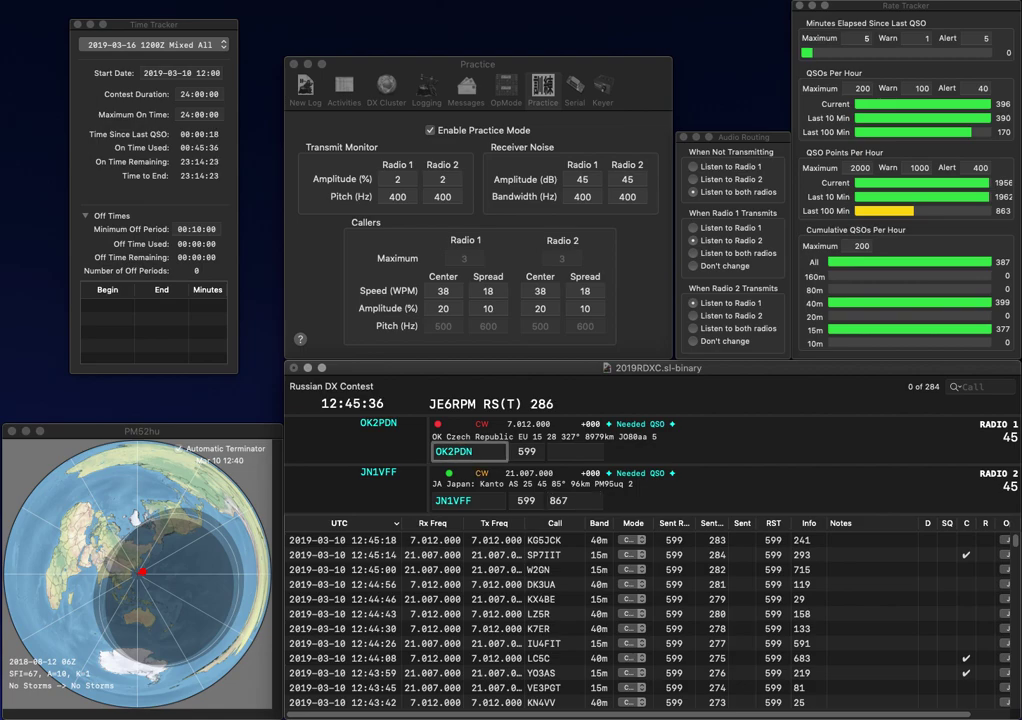
key(space)
text(663)
key(Return)
text(J)
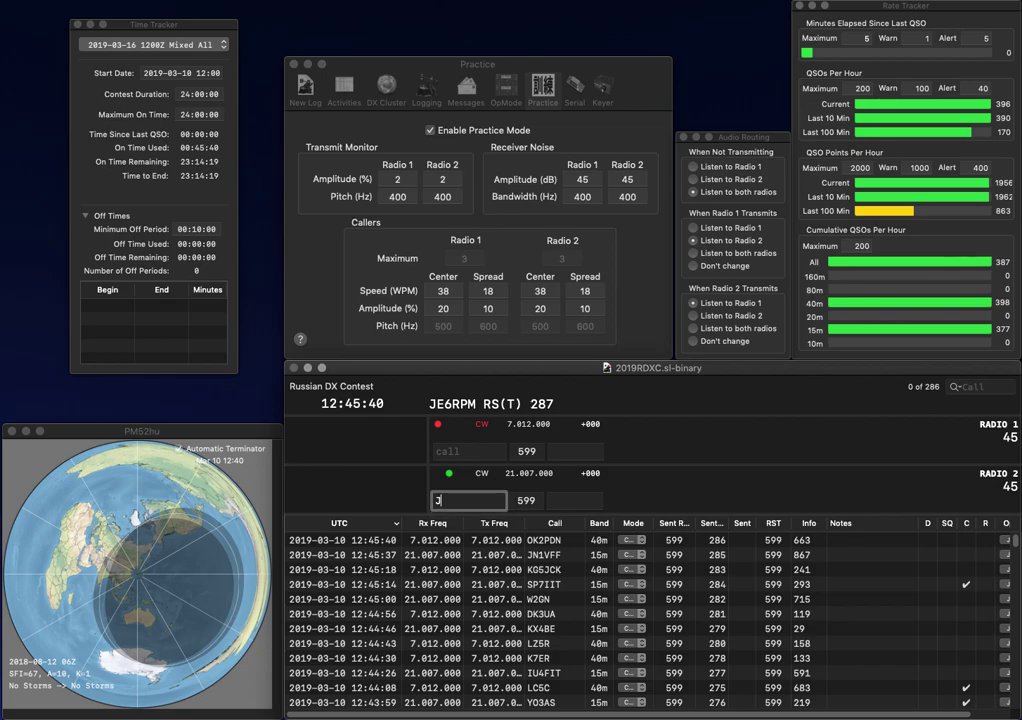
text(M1QML)
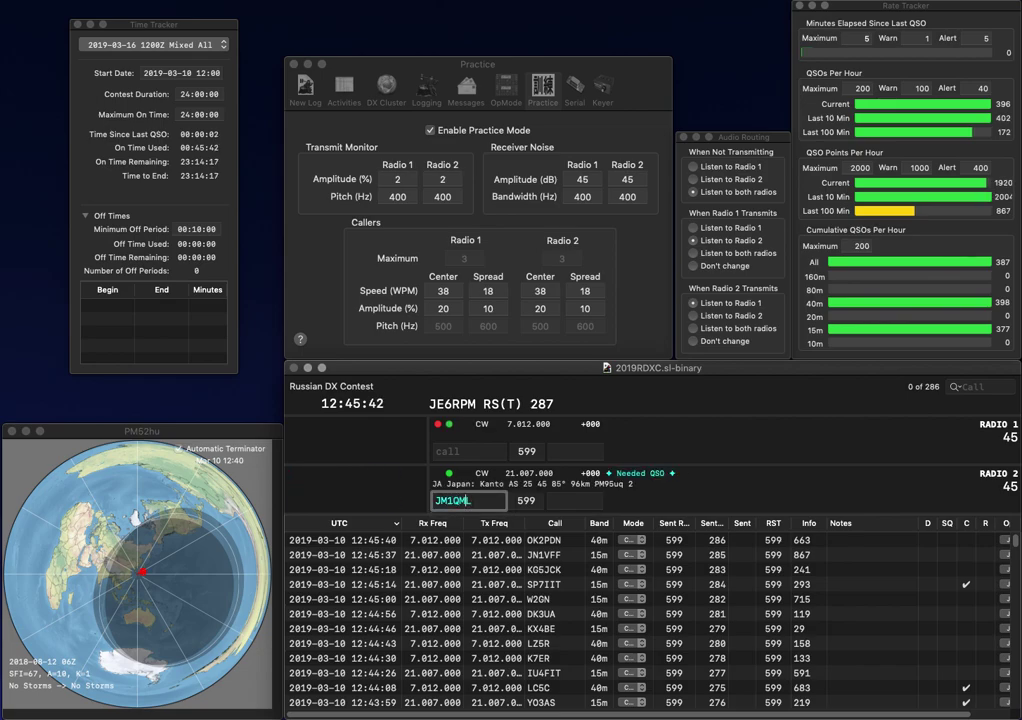
key(Return)
text(DF)
key(Return)
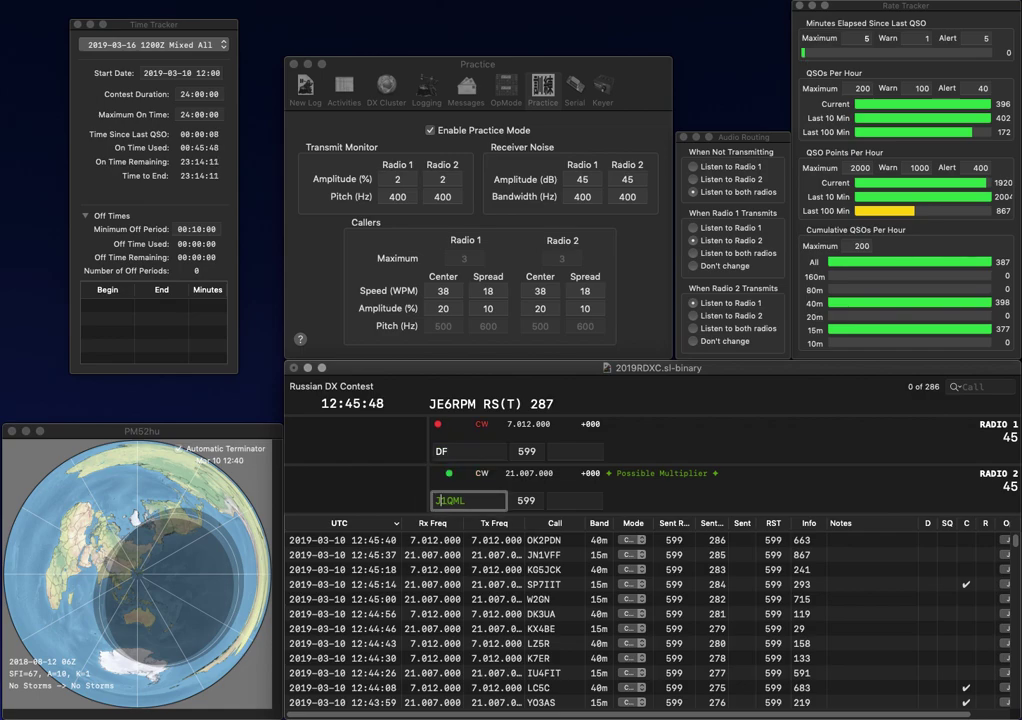
text(M)
key(Delete)
text(3)
key(Return)
text(DF)
key(Left)
key(Left)
text(I)
key(Left)
text(G4)
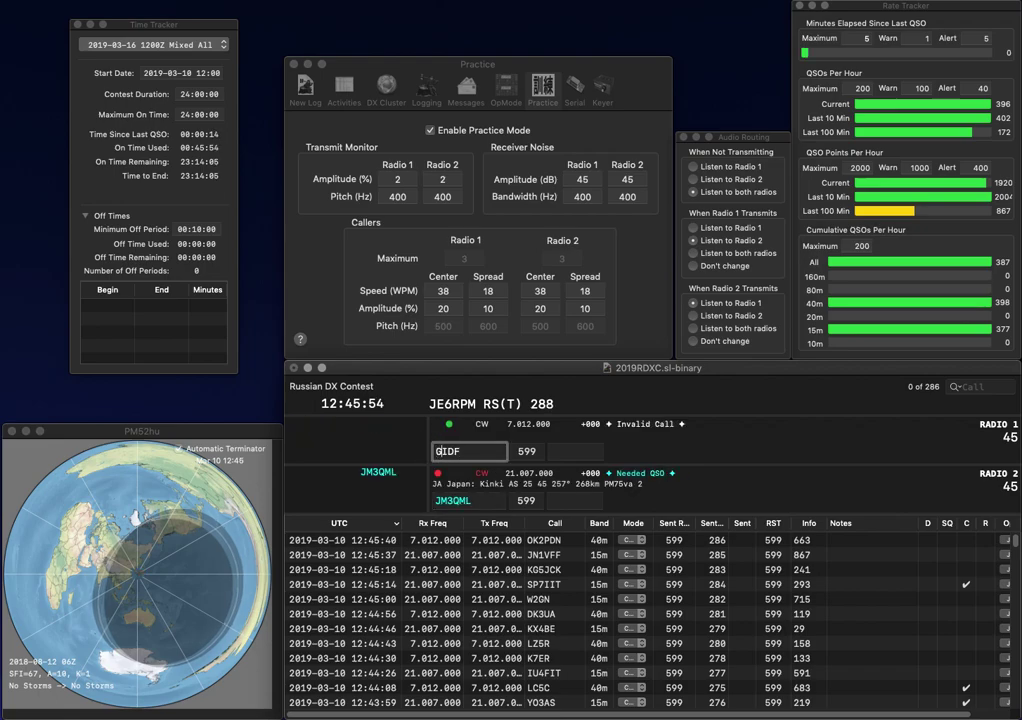
key(Return)
key(Return)
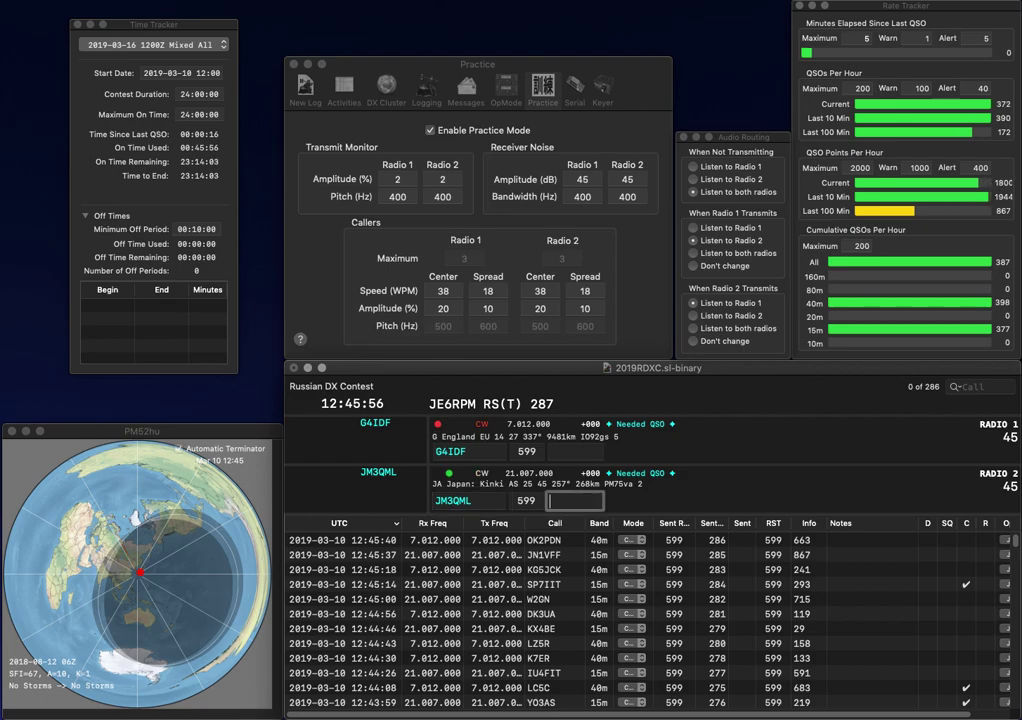
text(404)
key(Return)
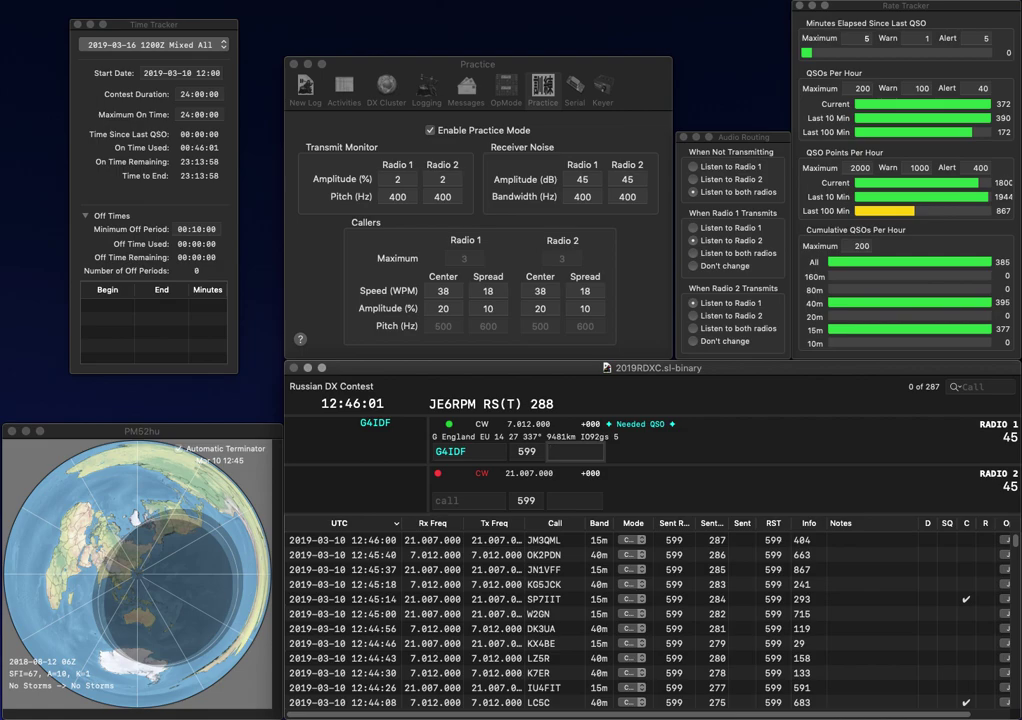
text(9)
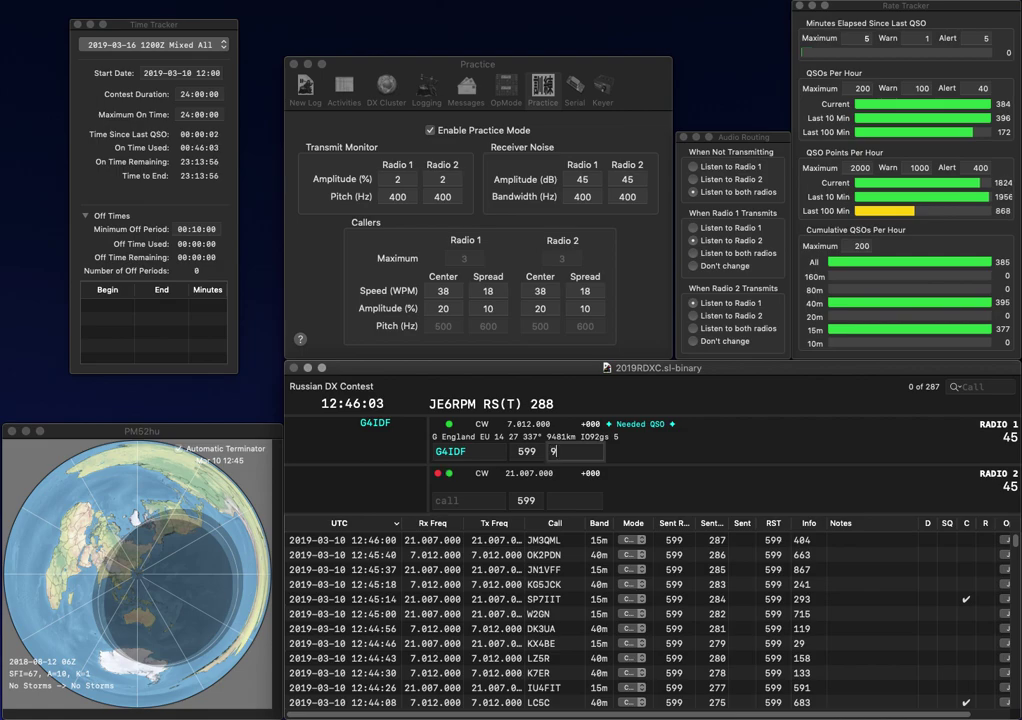
text(94)
key(Return)
text(3)
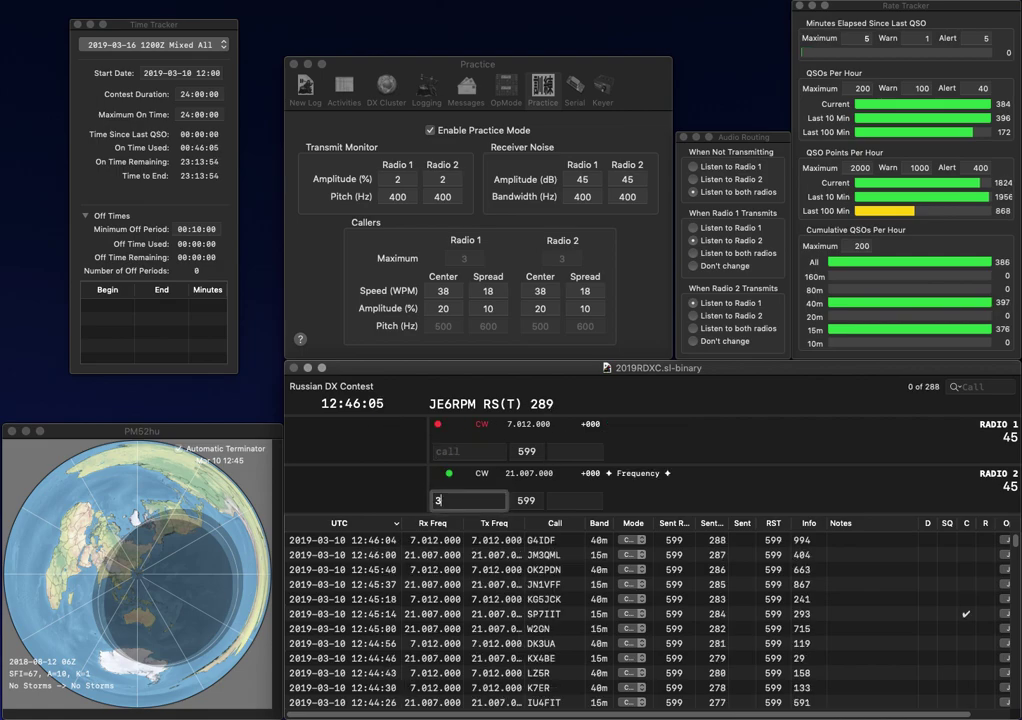
text(USC)
key(Up)
text(K)
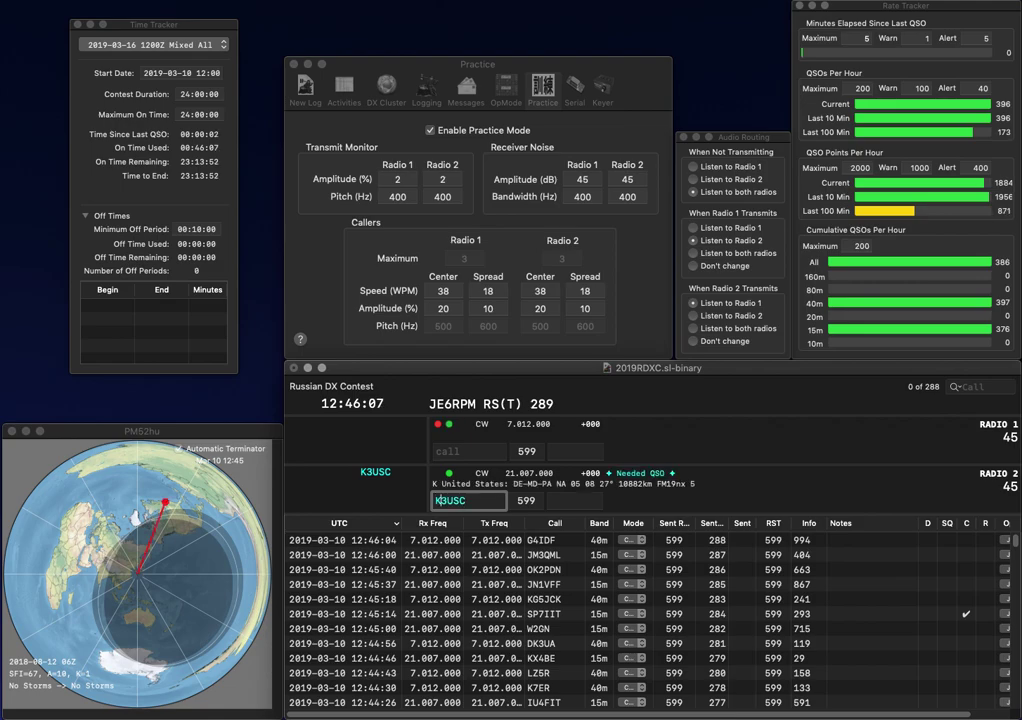
key(Return)
text(VE7FE)
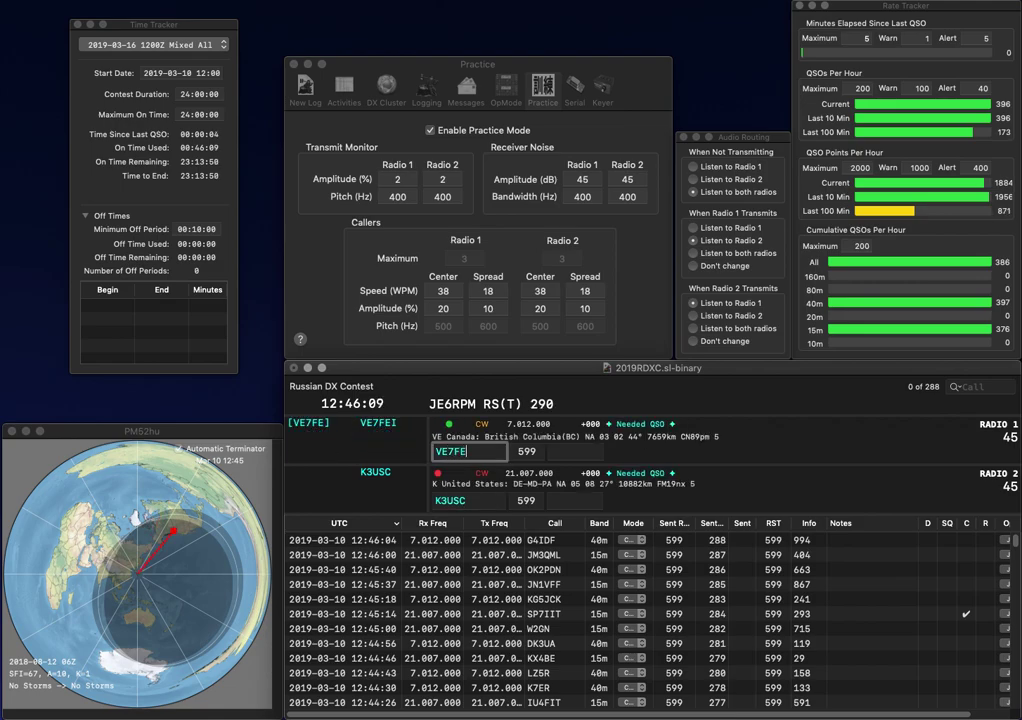
key(Down)
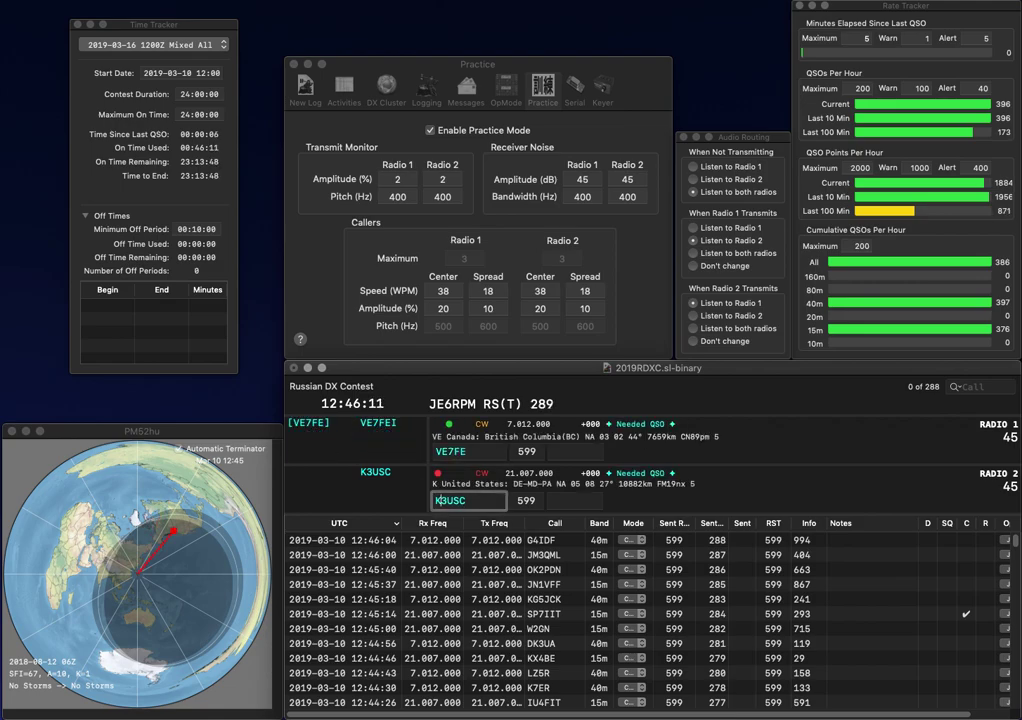
key(Return)
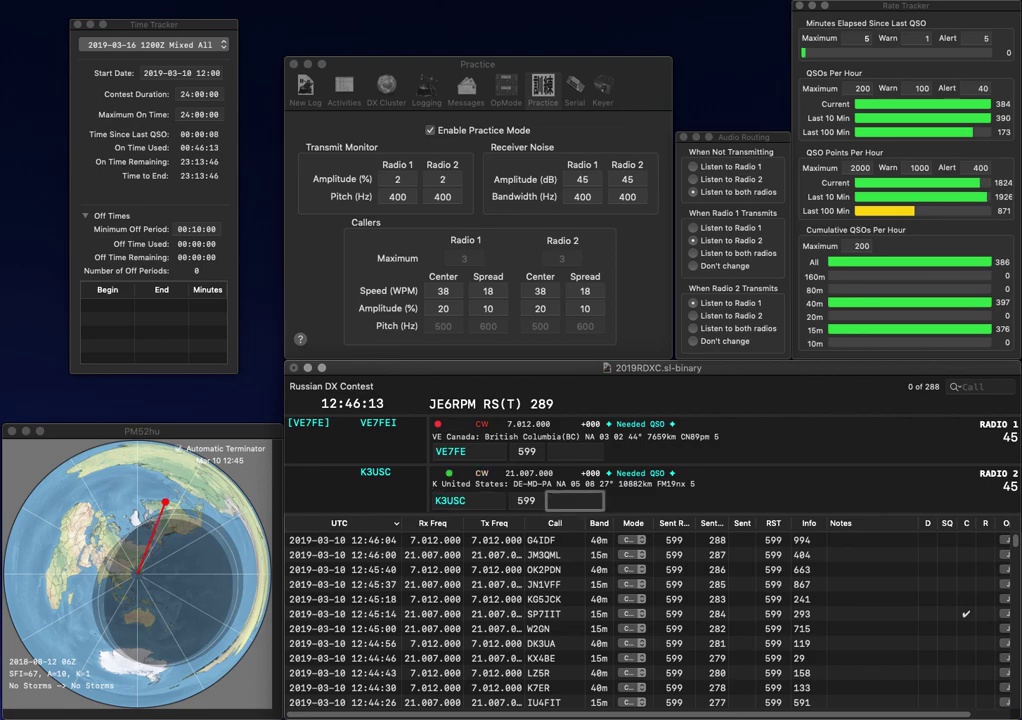
key(Return)
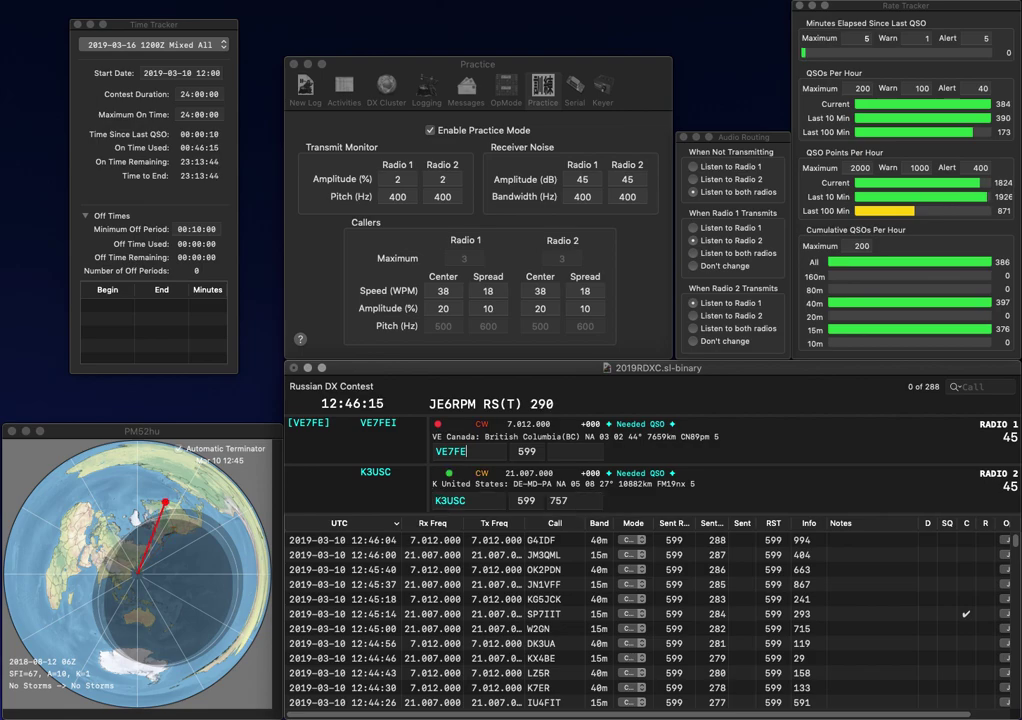
key(Return)
text(61)
key(Return)
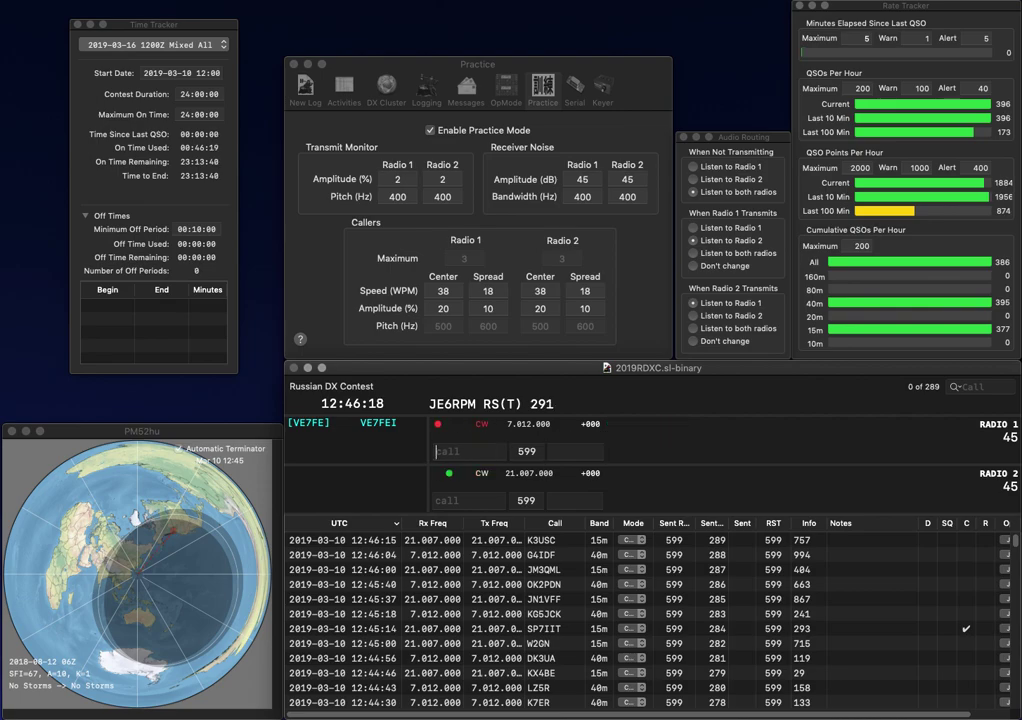
- Enter and send the call DJ5MW on Radio 2 and the call K0OMH on Radio 1
text(DJ5MW)
key(Return)
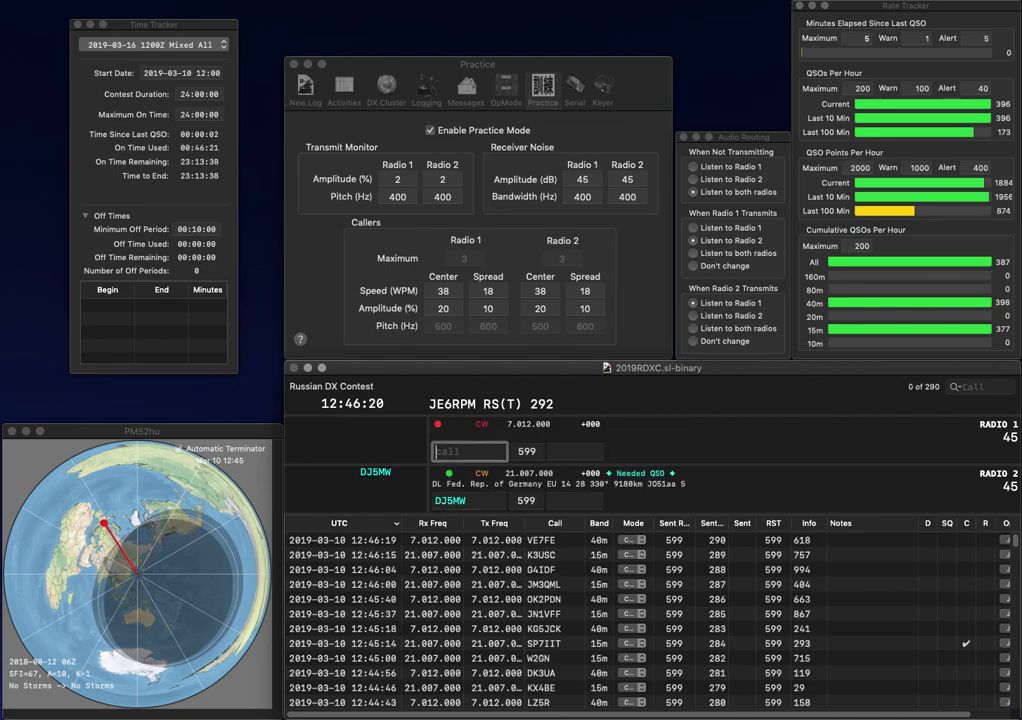
text(K)
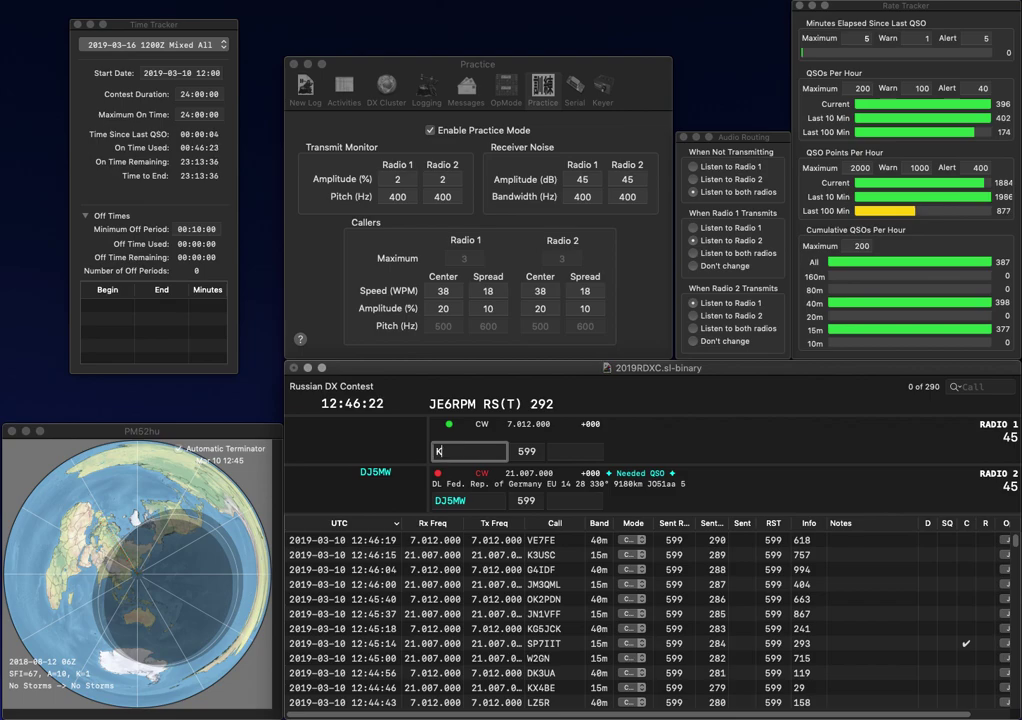
text(0OMH)
key(Return)
key(space)
text(764)
key(Return)
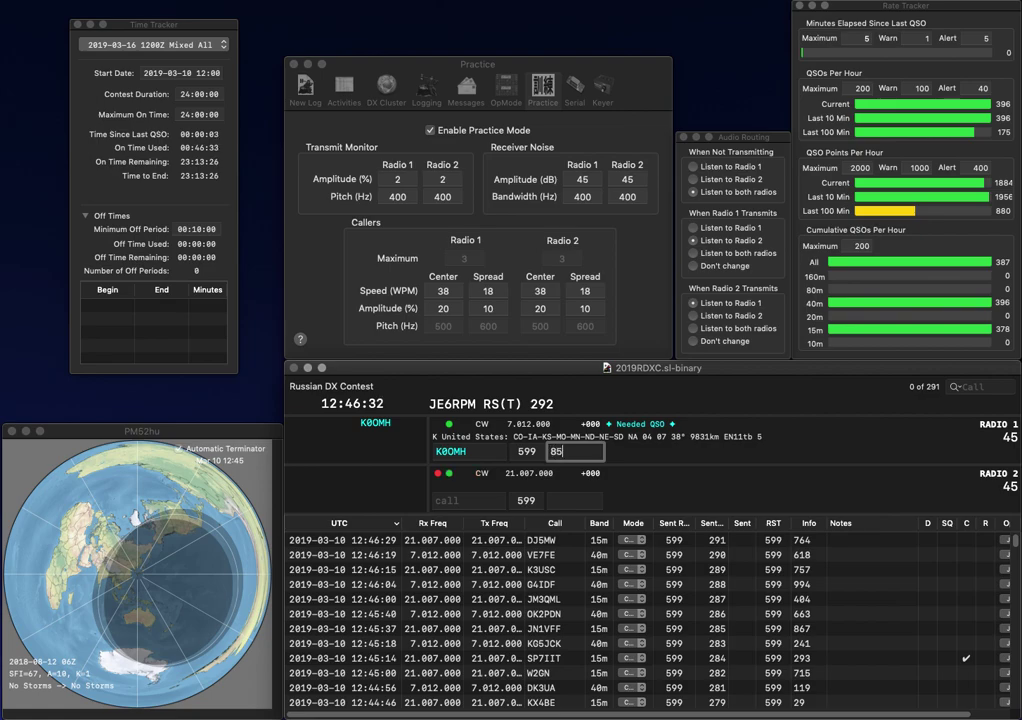
key(Return)
text(2V)
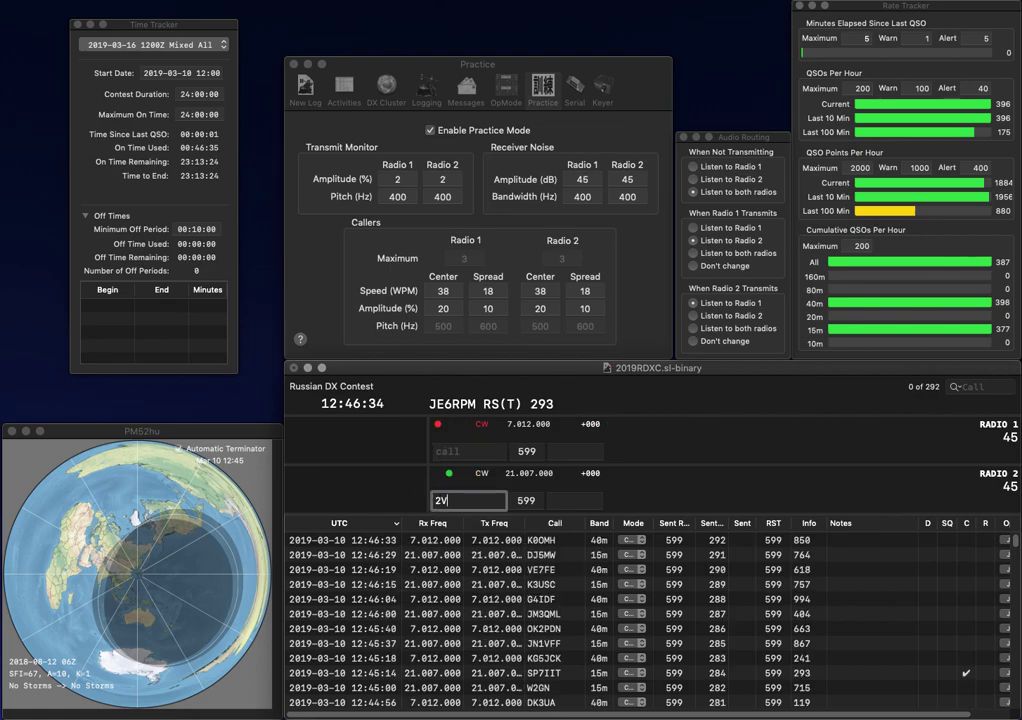
text(HO)
key(super+Left)
text(JA)
key(Return)
text(VE5IR)
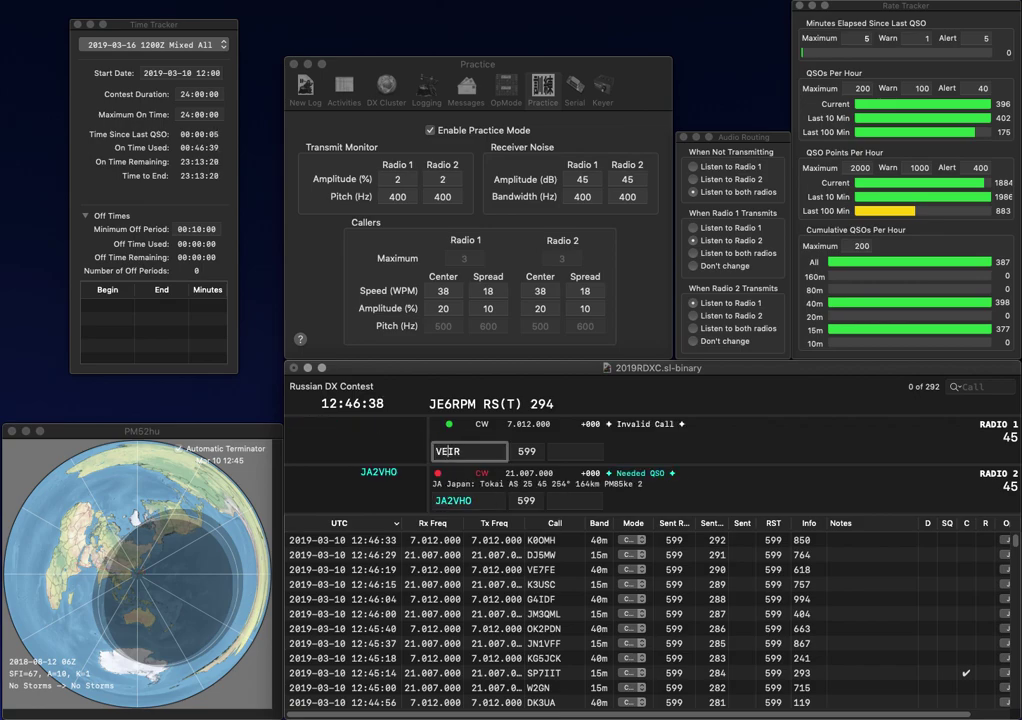
key(Return)
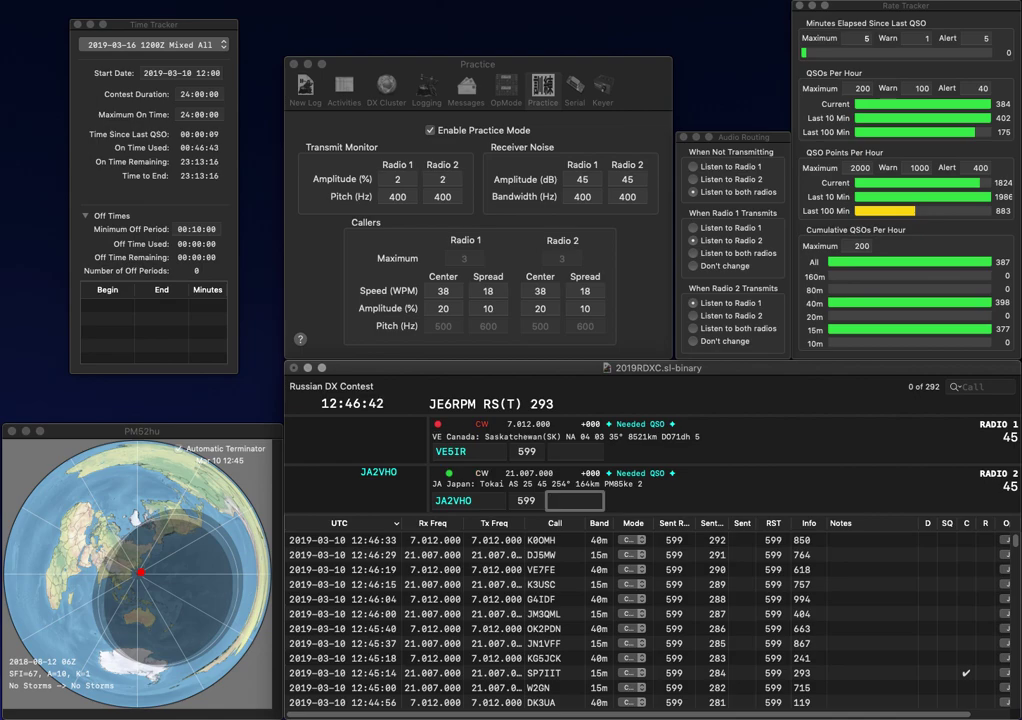
text(6)
key(Return)
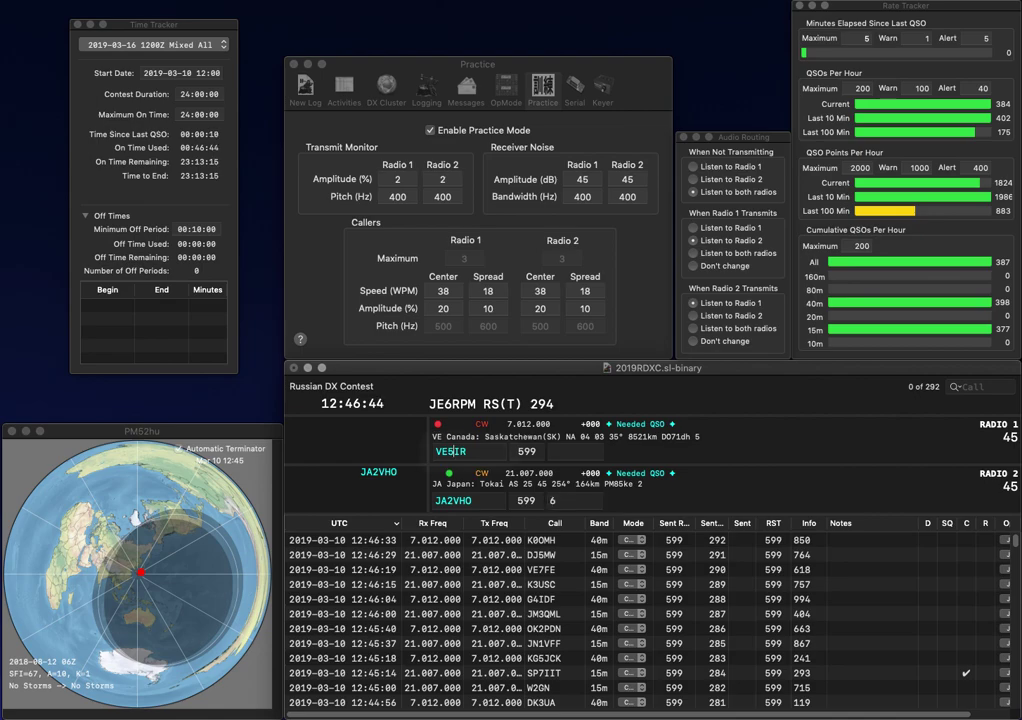
key(BackSpace)
text(5)
key(Right)
key(BackSpace)
text(S)
key(Return)
- Enter and send the call N7QZ on Radio 2
text(QZ)
key(Left)
key(Left)
text(N)
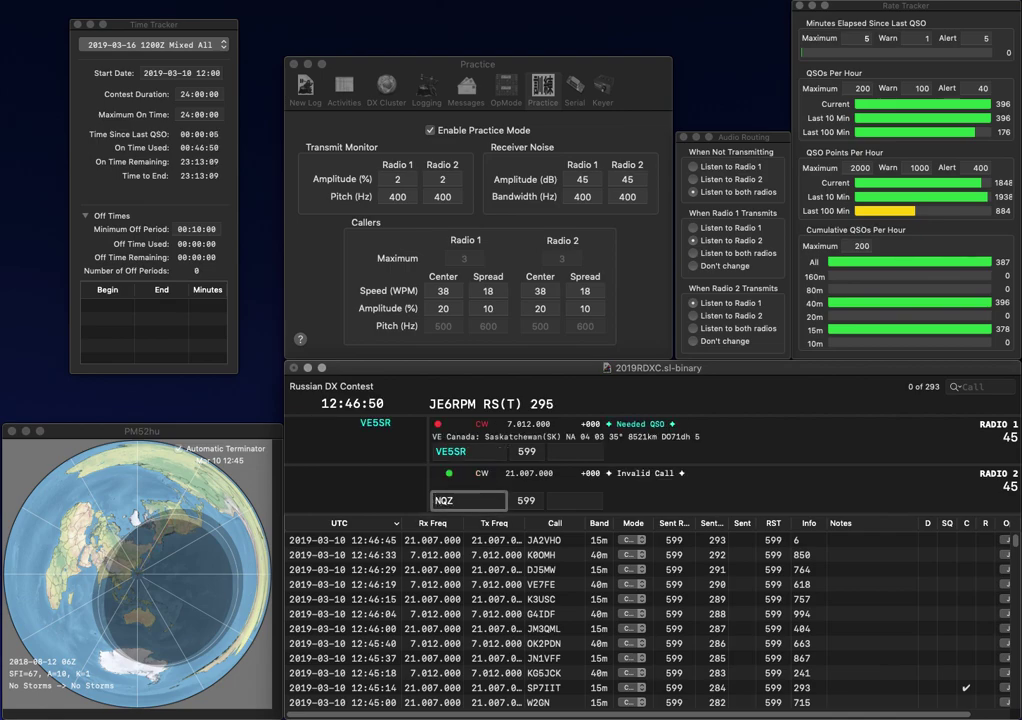
text(7)
key(Return)
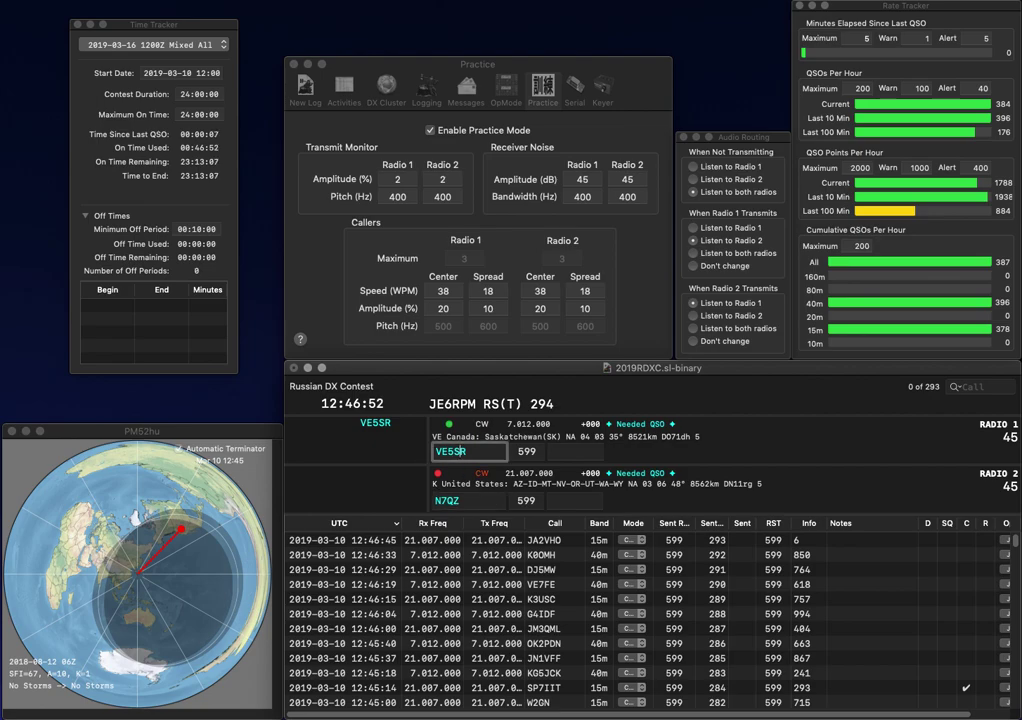
key(Tab)
text(569)
key(Return)
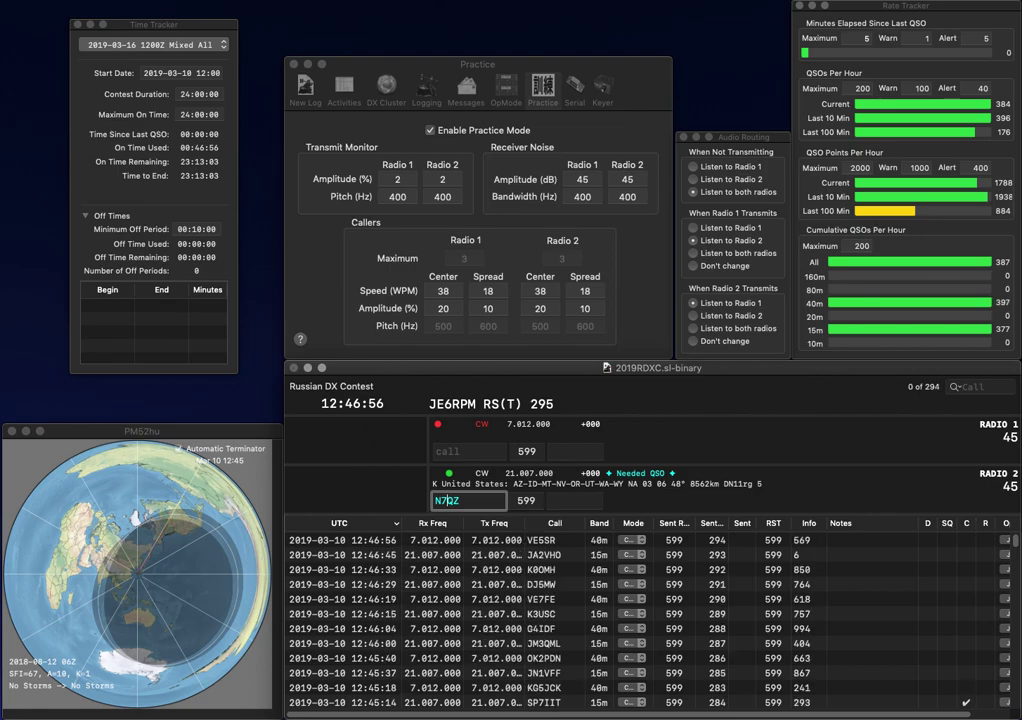
key(Left)
key(Left)
key(BackSpace)
text(8)
key(Return)
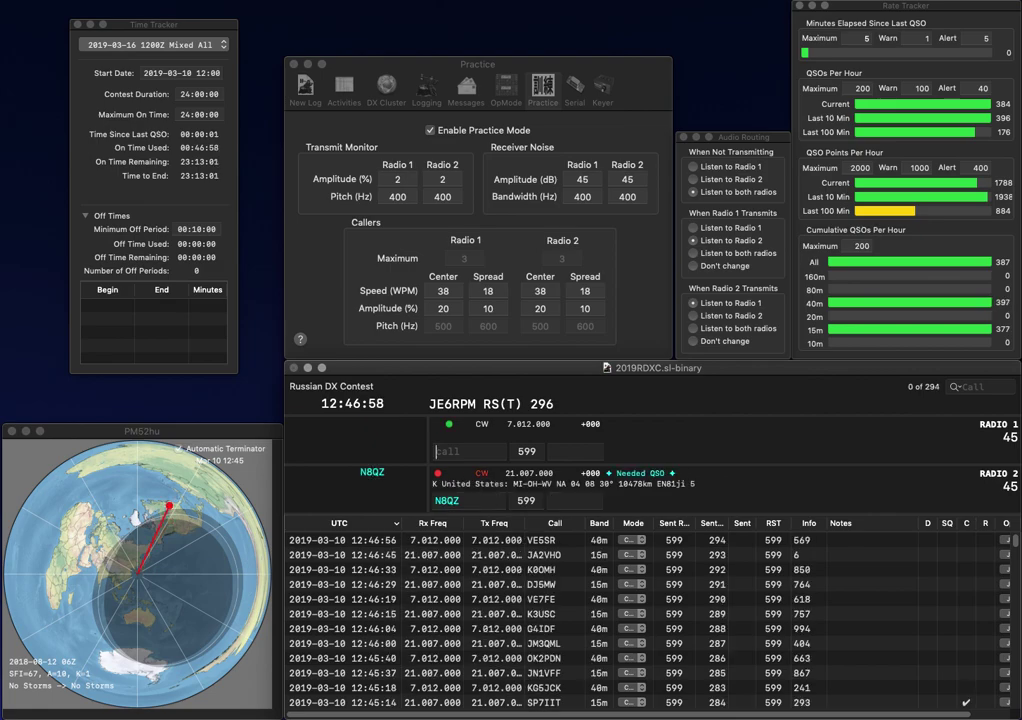
text(W6)
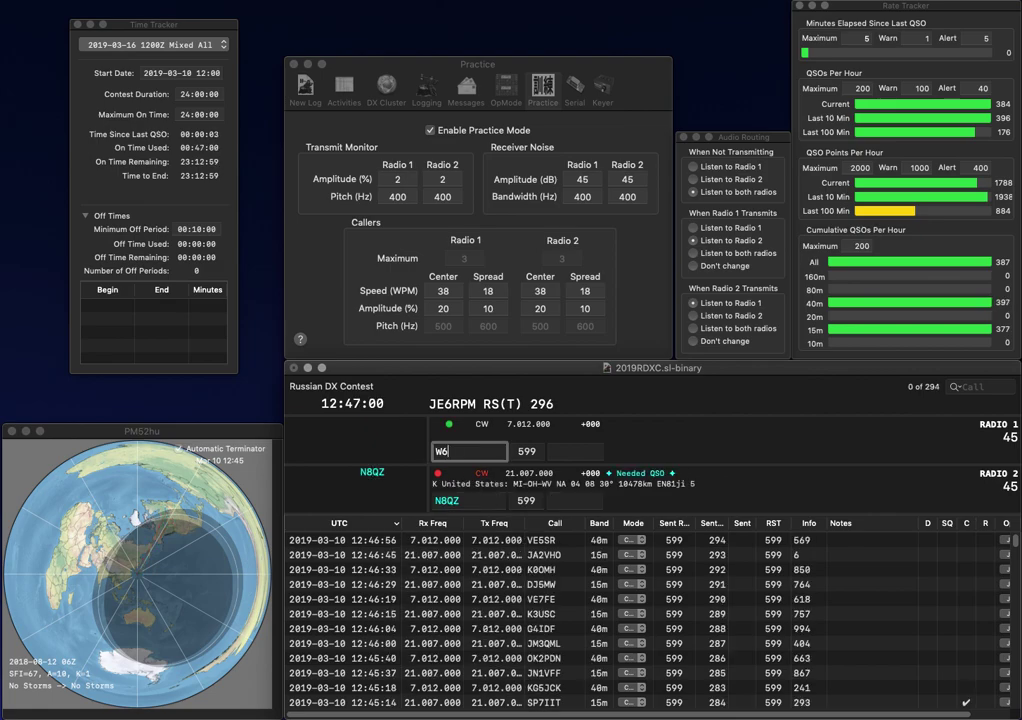
text(VH)
key(Return)
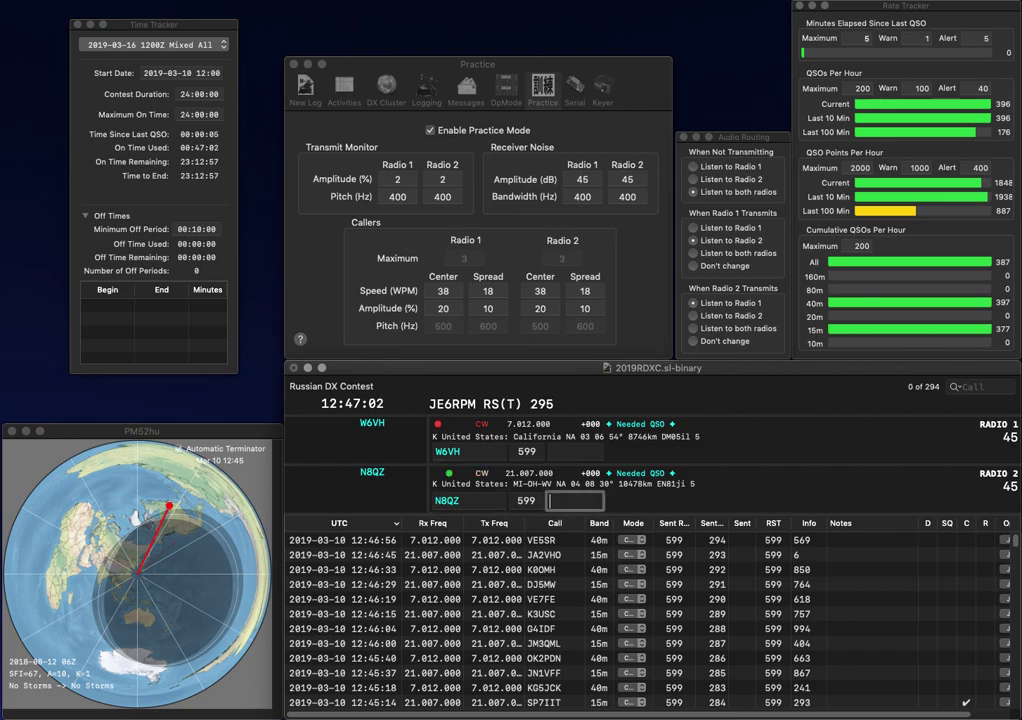
text(113)
key(Return)
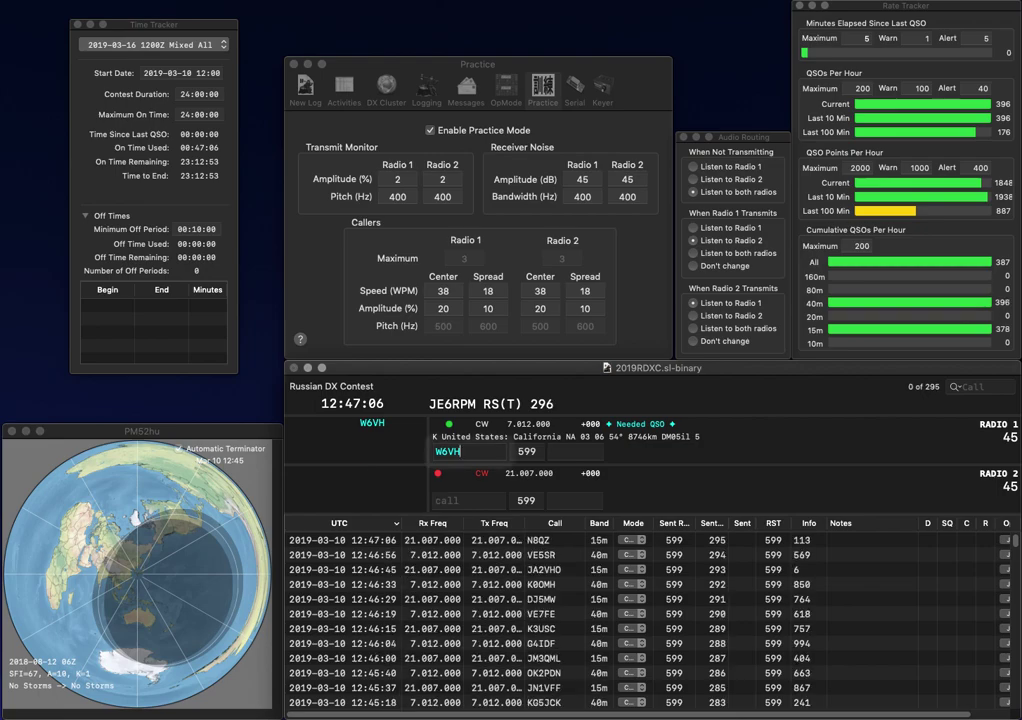
text(22)
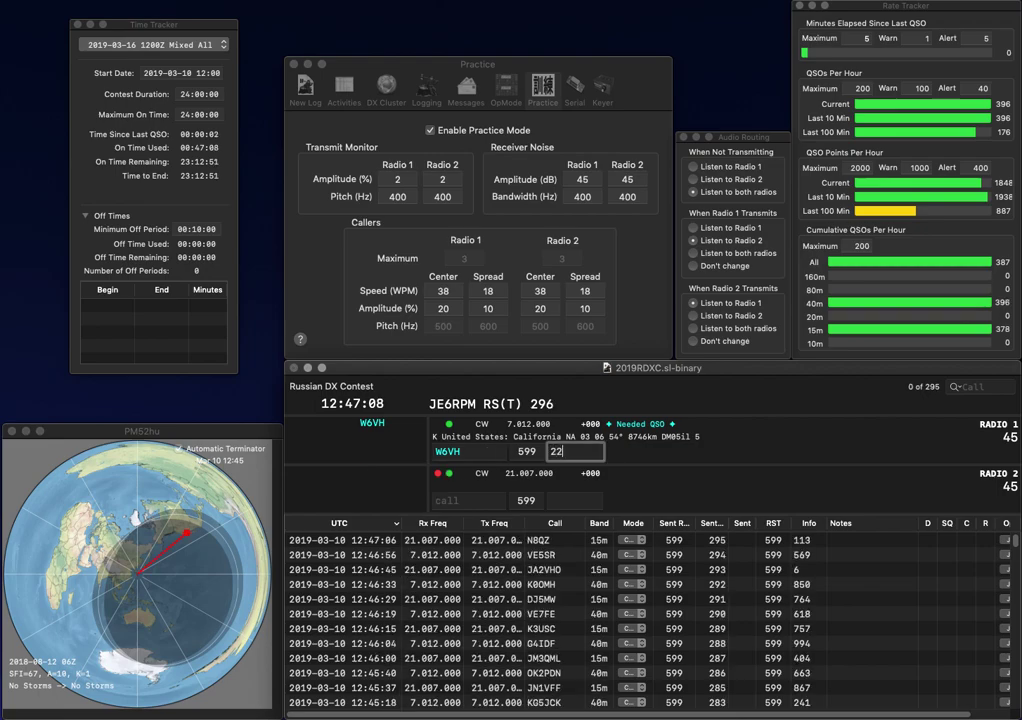
text(3)
key(Return)
text(PY2)
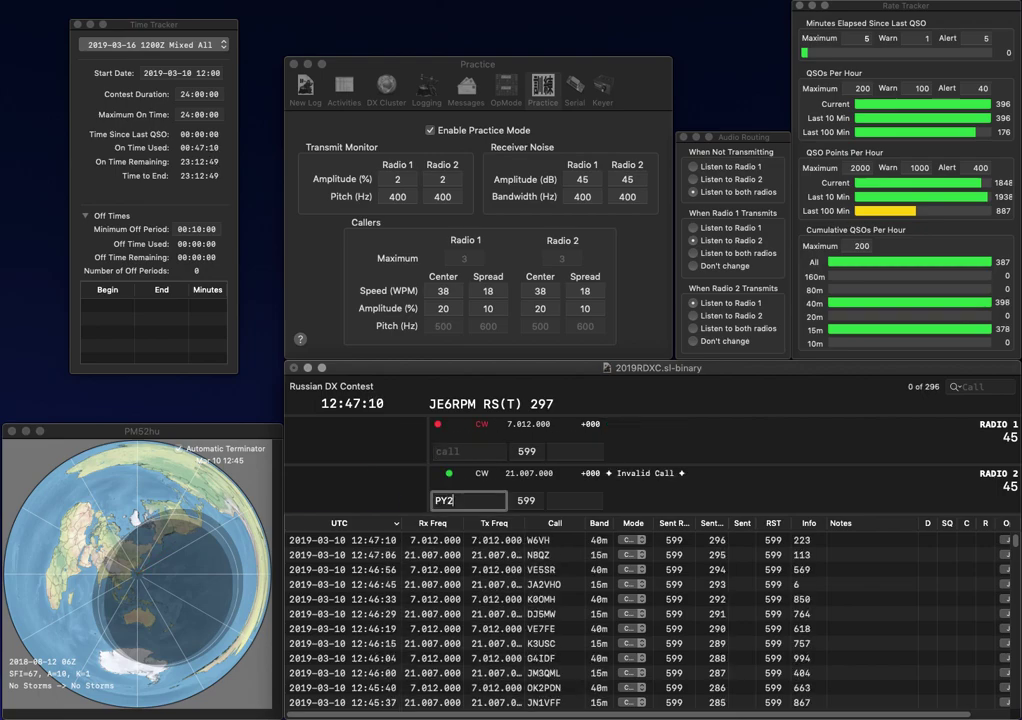
text(MP)
key(Return)
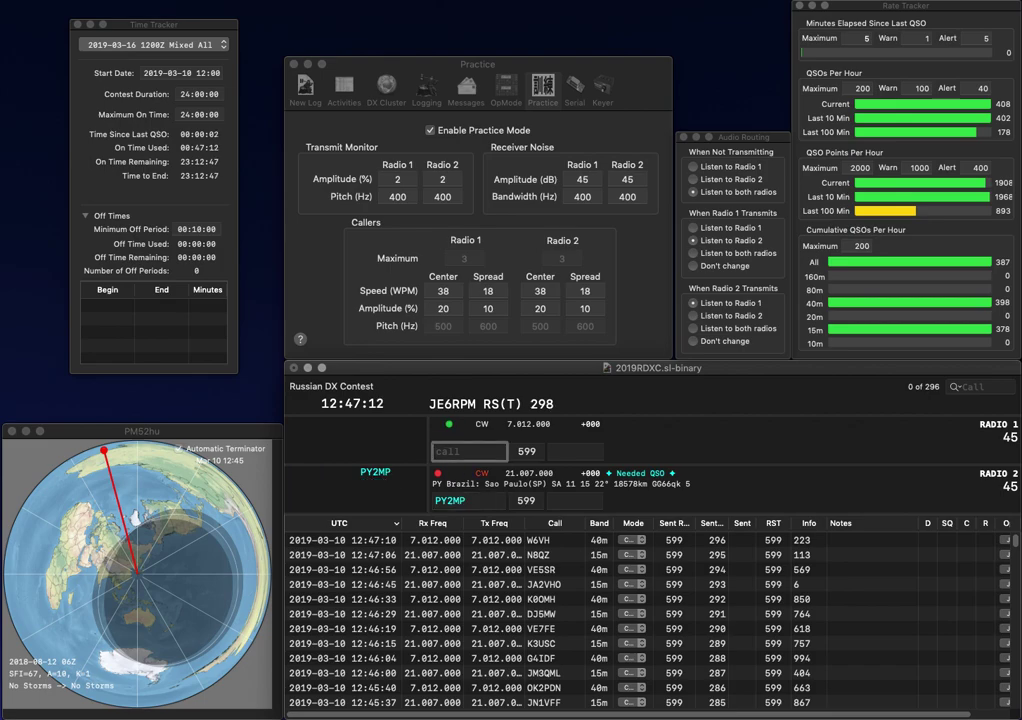
text(CE2SV)
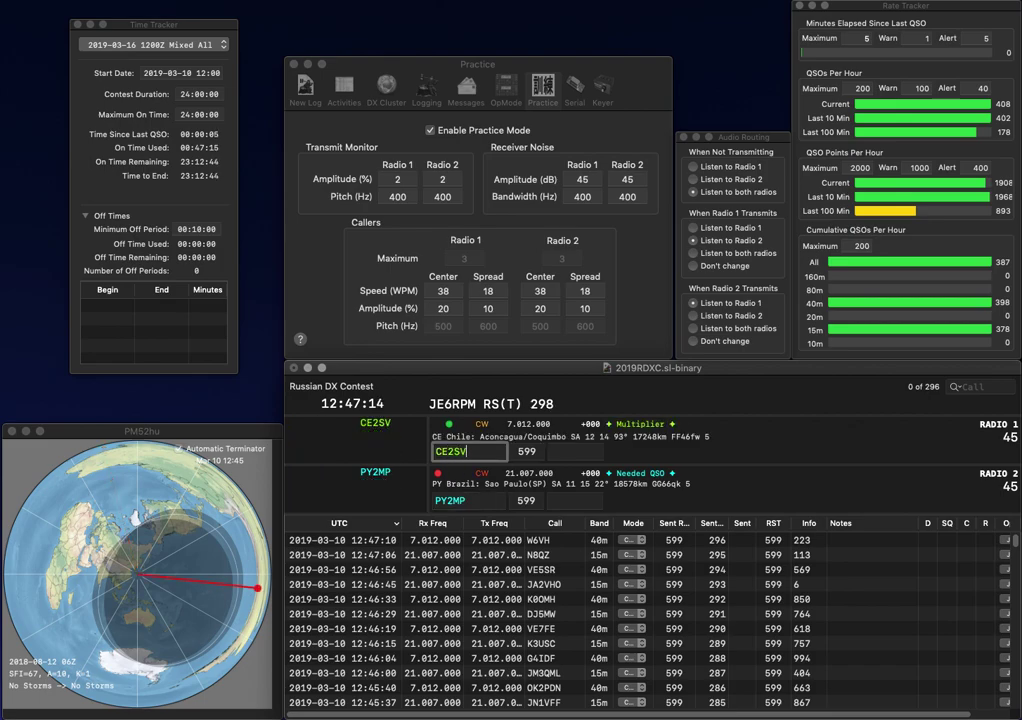
key(Return)
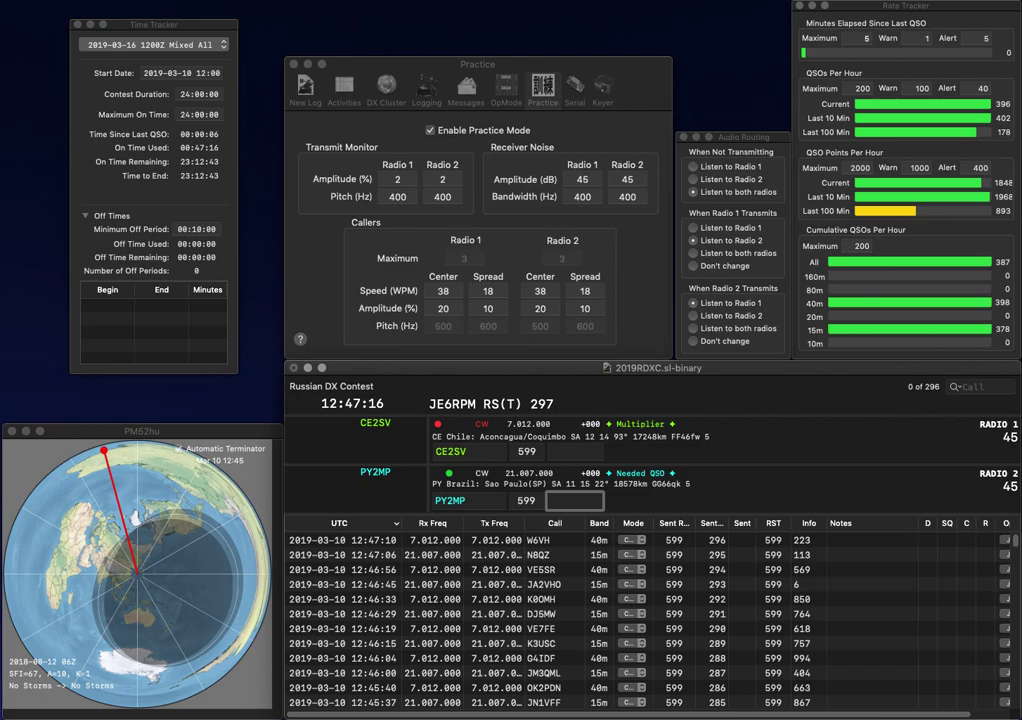
text(459)
key(Return)
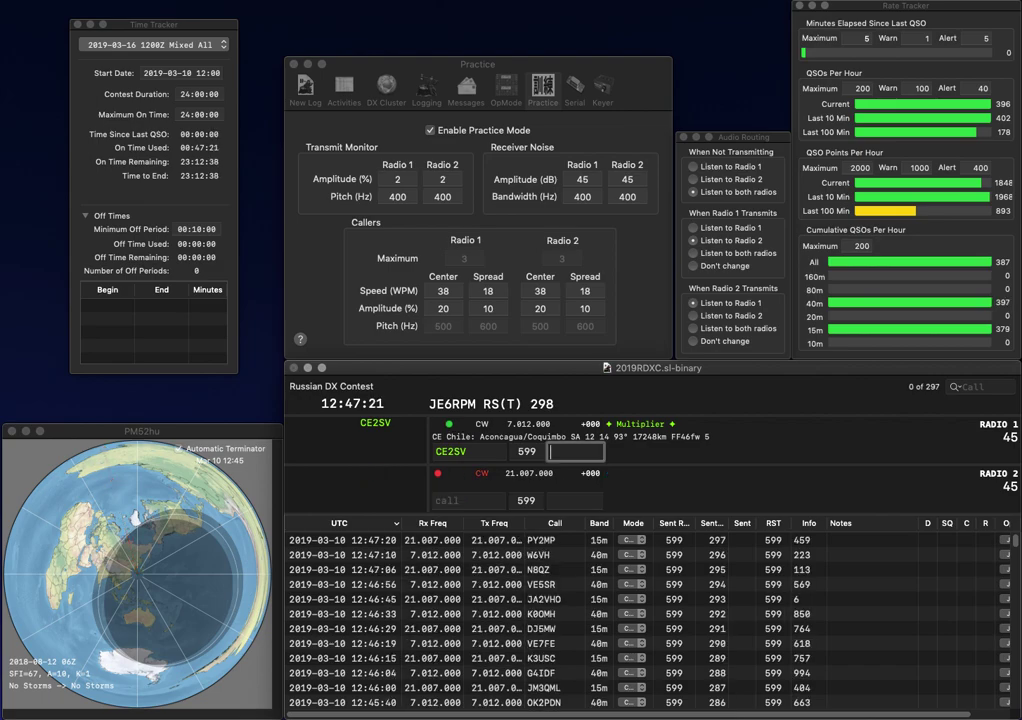
text(841)
key(Return)
- Send the fragment 2ON on Radio 2 and the call DL5AOJ on Radio 1, and complete and send the Radio 2 call as YL2ON
text(2)
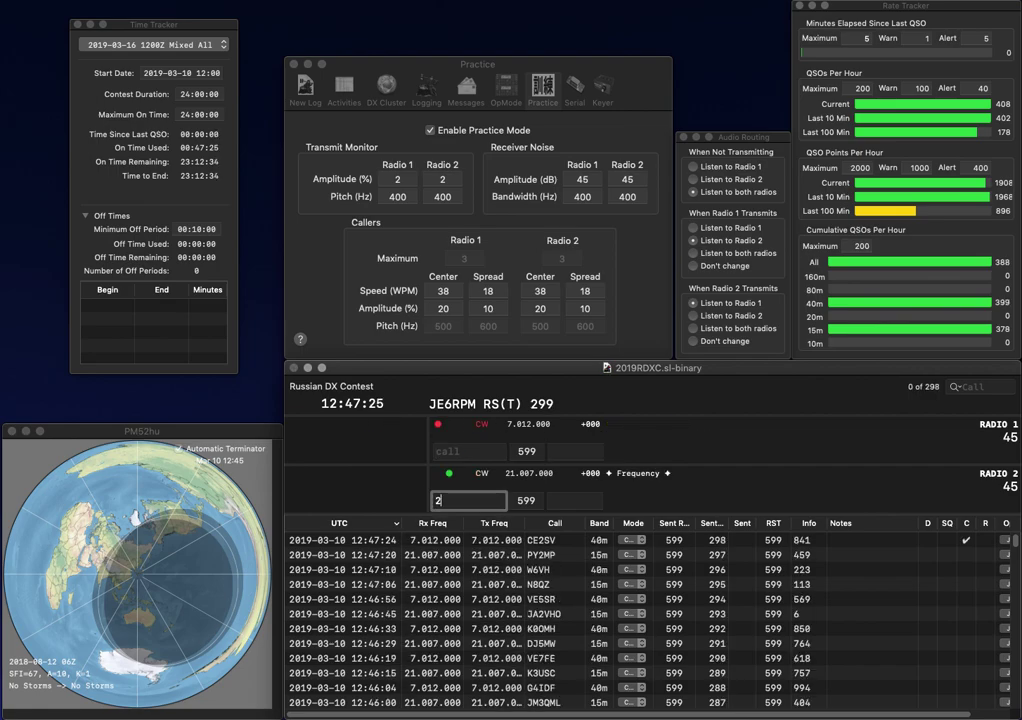
text(0N)
key(Return)
text(DL5AOJ)
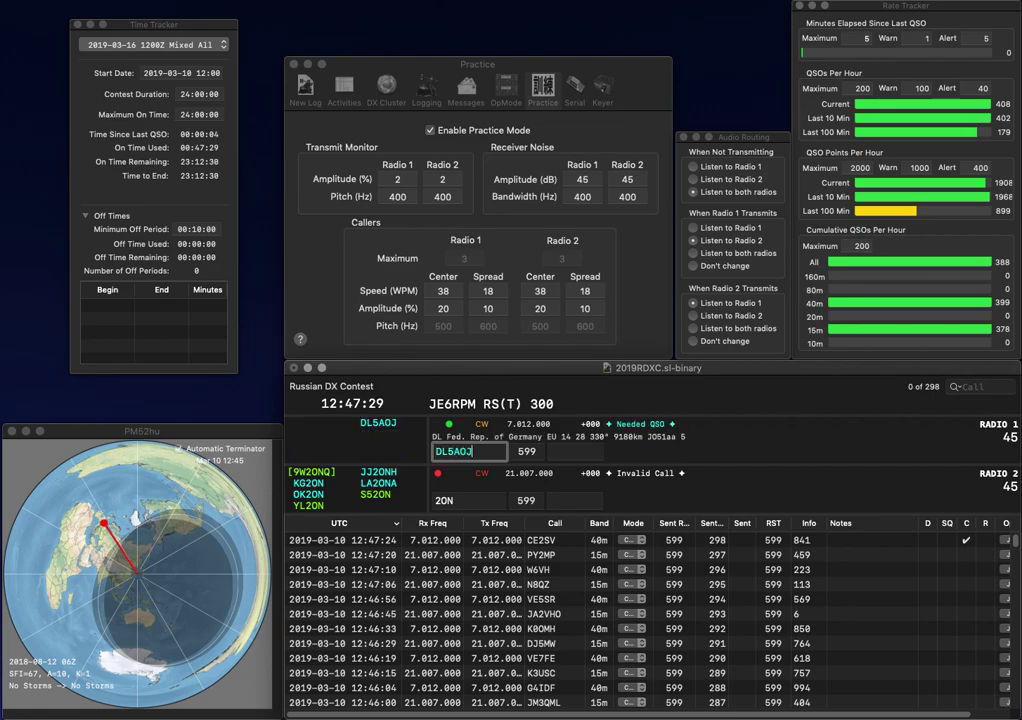
key(grave)
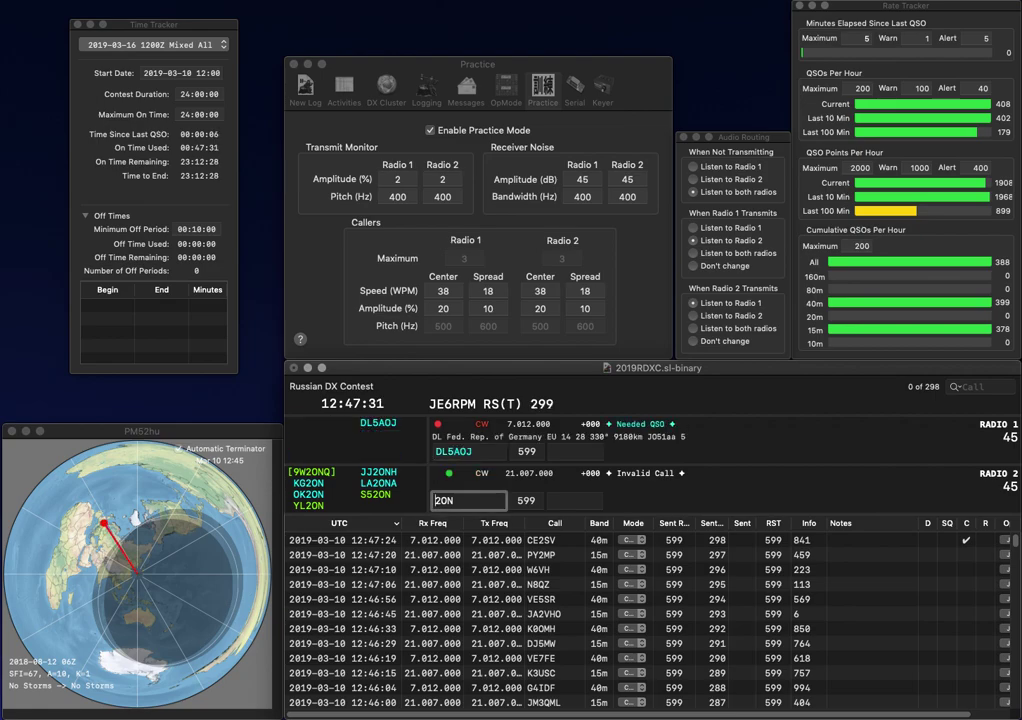
text(YL)
key(grave)
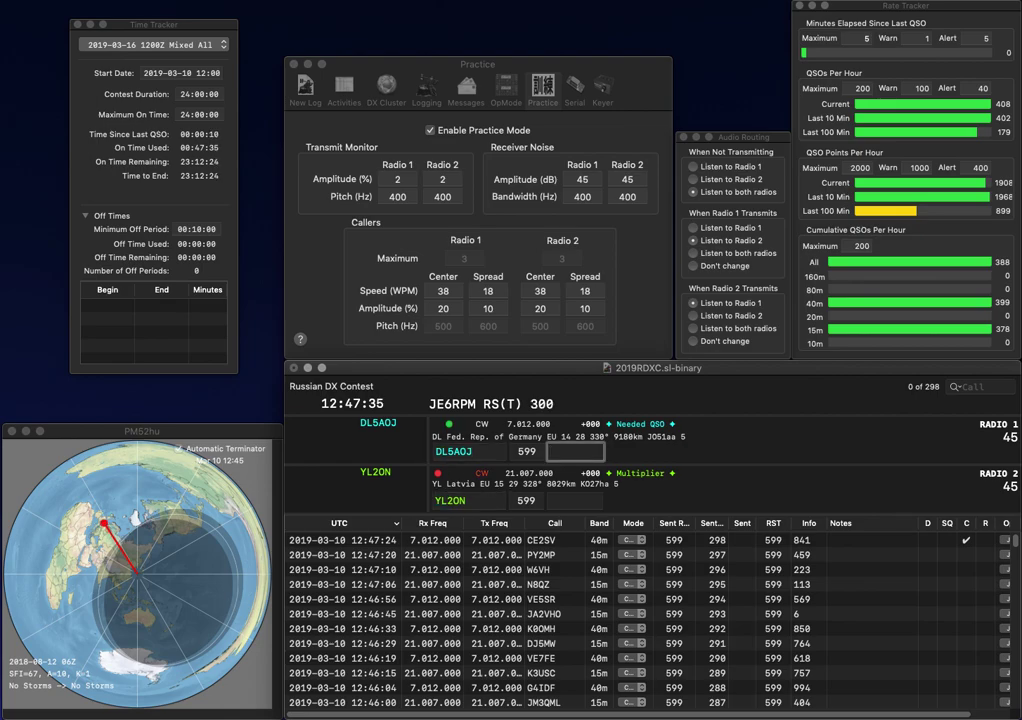
text(648)
key(Return)
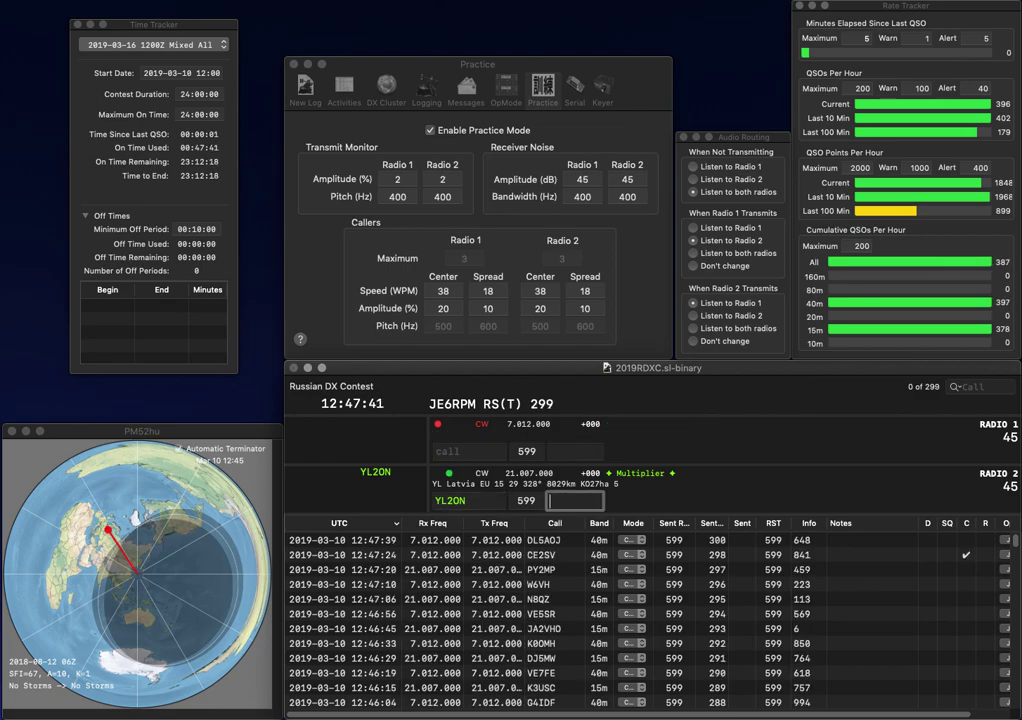
key(Tab)
text(723)
key(Return)
- Turn off practice mode and switch away from the contest logger
click(431, 131)
key(super+Tab)
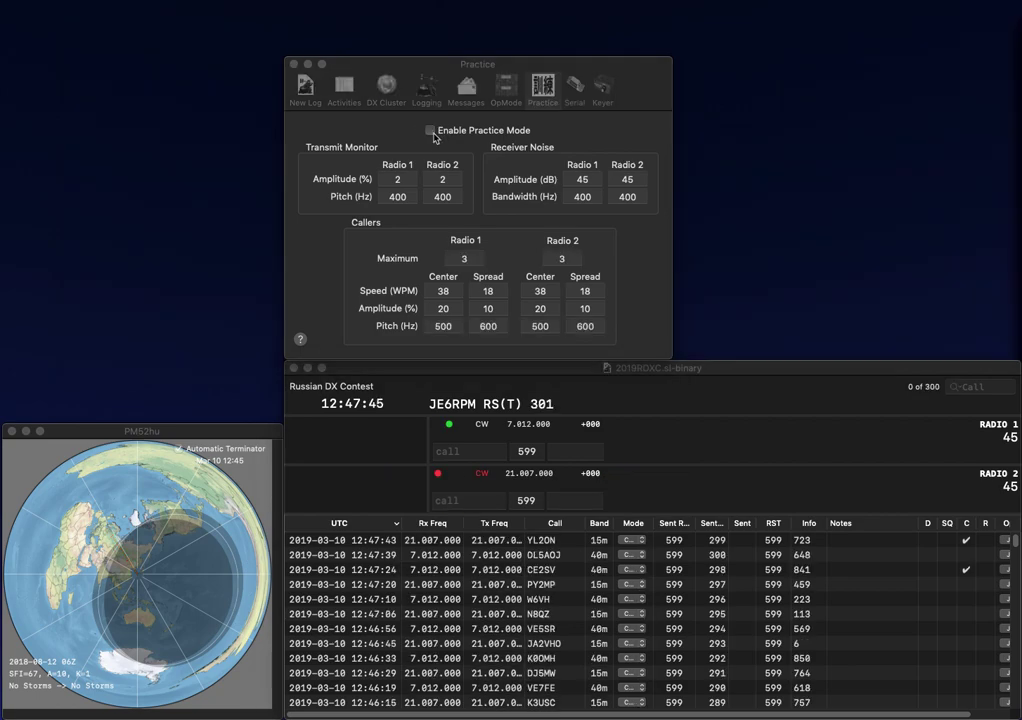